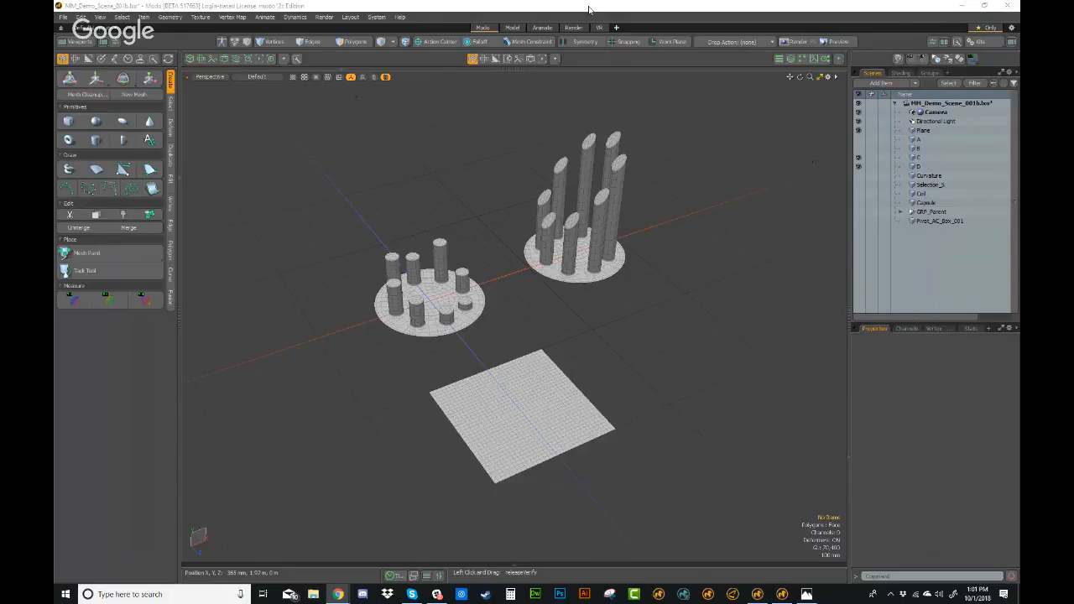
{"action": "left_click_drag", "start_coordinate": [593, 322], "coordinate": [577, 240], "text": "alt"}
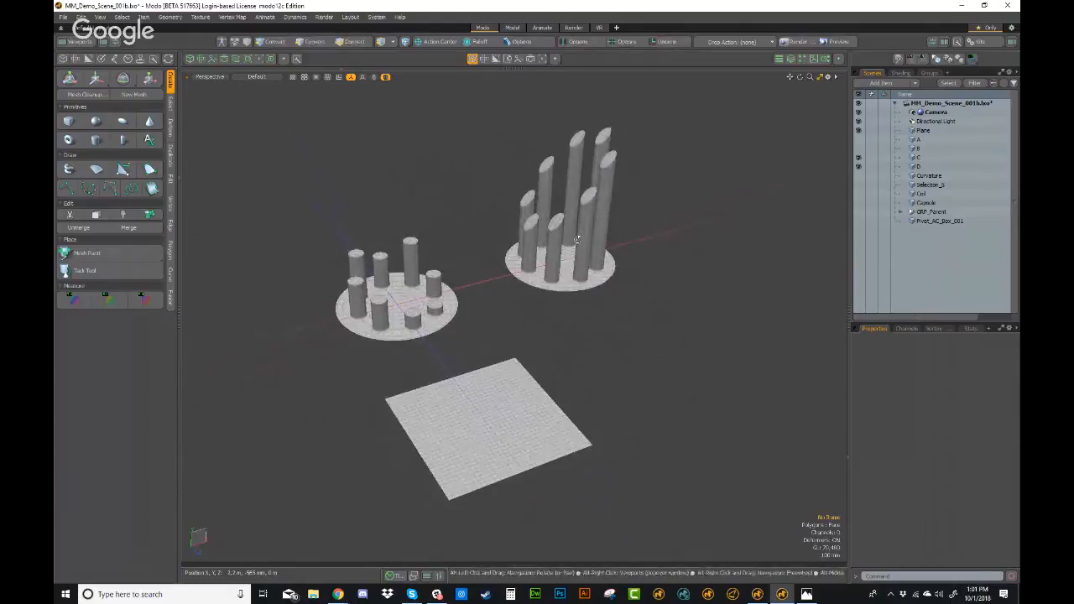
{"action": "left_click_drag", "start_coordinate": [649, 283], "coordinate": [613, 304], "text": "alt"}
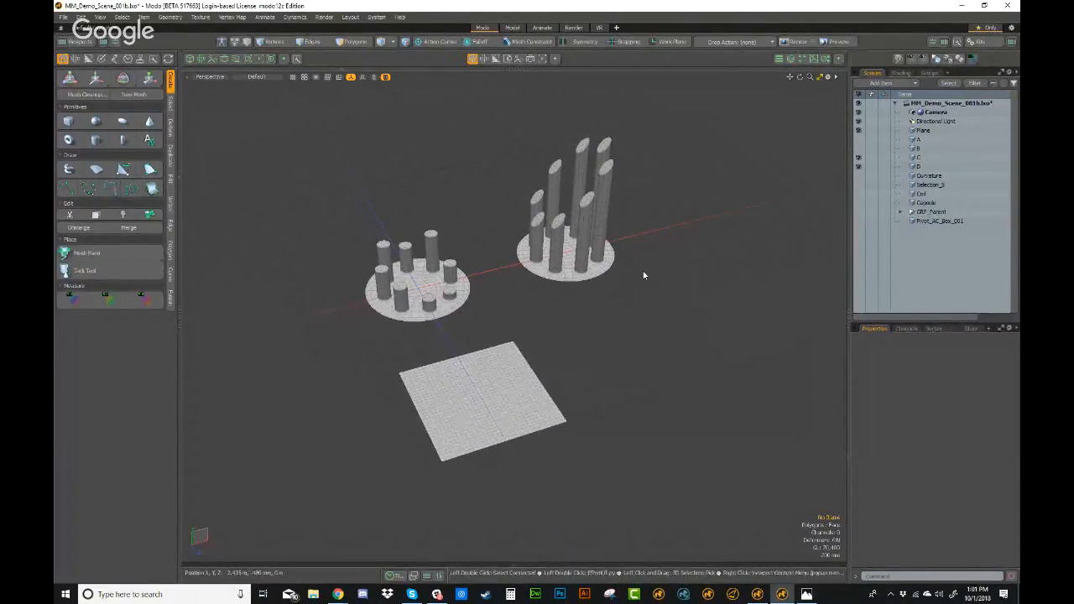
{"action": "left_click_drag", "start_coordinate": [641, 278], "coordinate": [619, 335], "text": "alt+shift"}
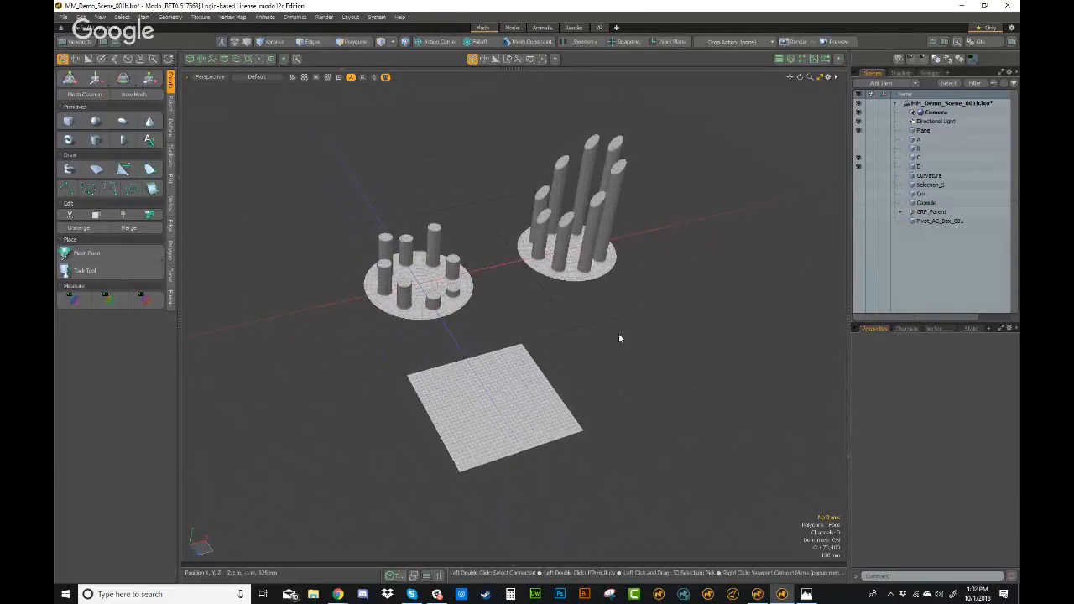
{"action": "left_click_drag", "start_coordinate": [618, 338], "coordinate": [657, 296], "text": "alt"}
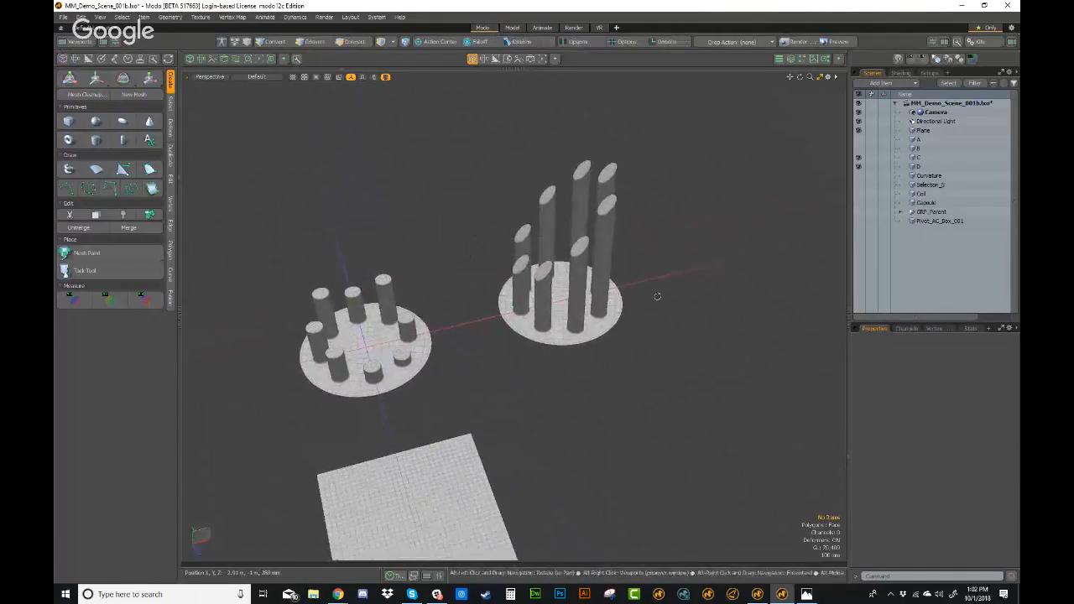
{"action": "left_click_drag", "start_coordinate": [666, 218], "coordinate": [510, 331], "text": "ctrl+alt"}
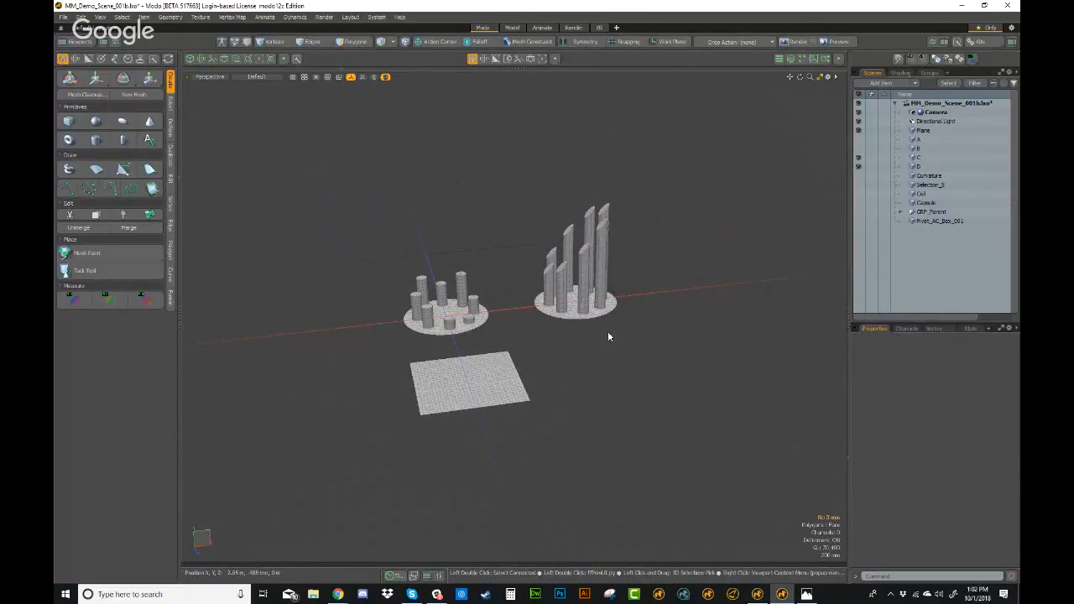
{"action": "left_click_drag", "start_coordinate": [565, 389], "coordinate": [545, 363], "text": "alt"}
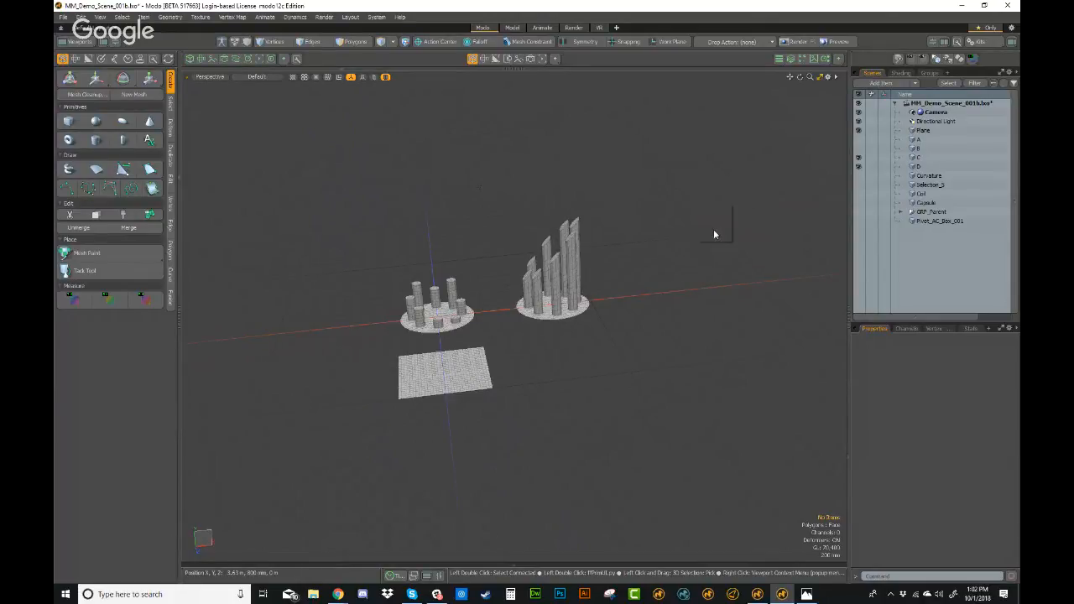
- Set the perspective viewport's work plane display to Always
{"action": "key", "text": "o"}
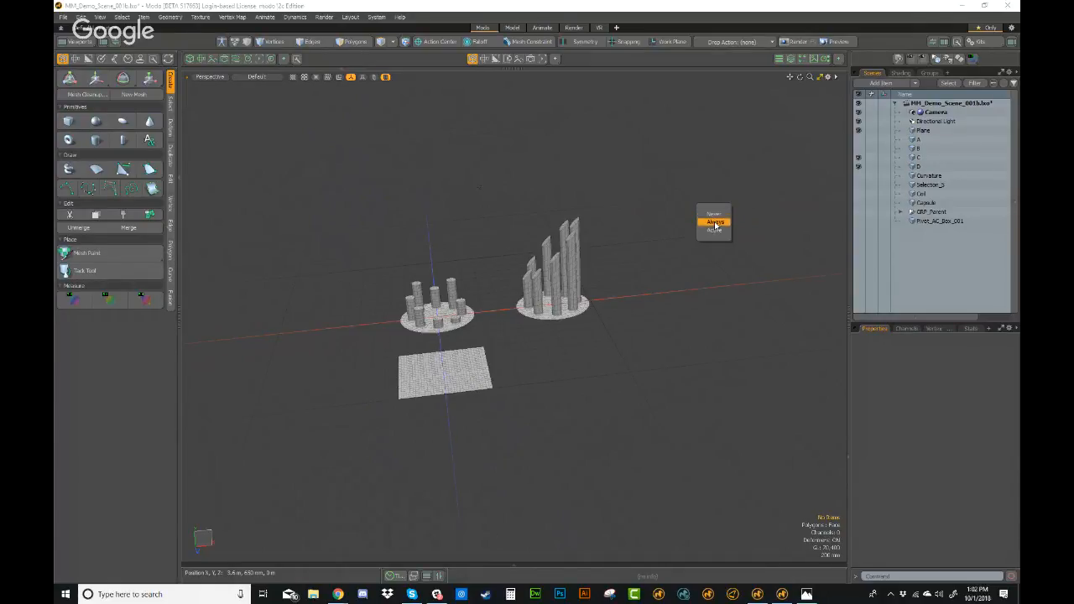
{"action": "left_click", "coordinate": [715, 223]}
{"action": "left_click_drag", "start_coordinate": [618, 353], "coordinate": [567, 316], "text": "alt"}
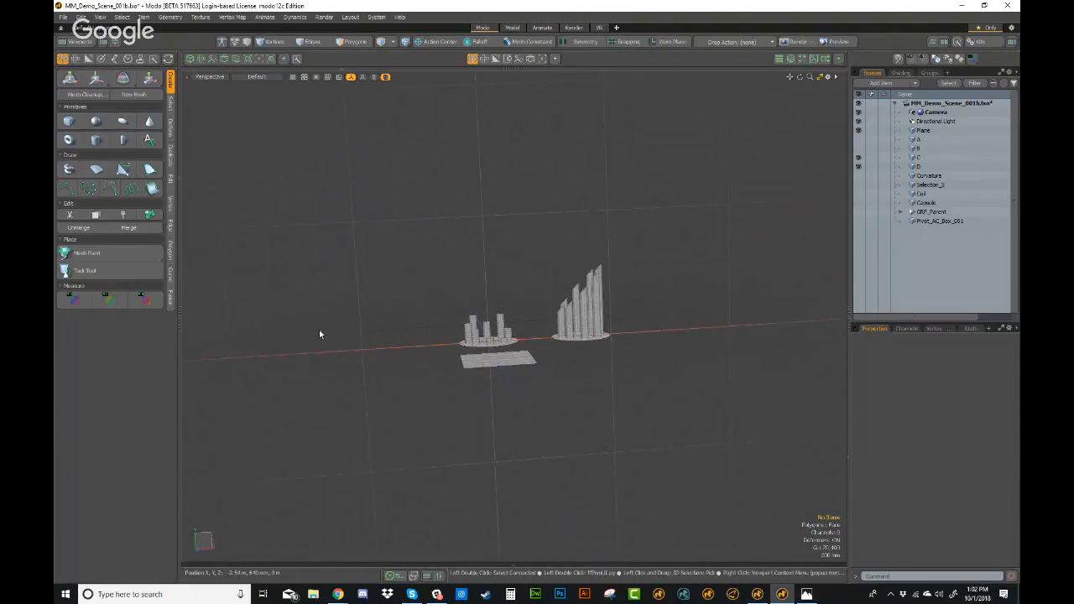
{"action": "left_click_drag", "start_coordinate": [672, 458], "coordinate": [635, 453], "text": "alt"}
- Switch the work plane display to Active, and return it to Always
{"action": "key", "text": "o"}
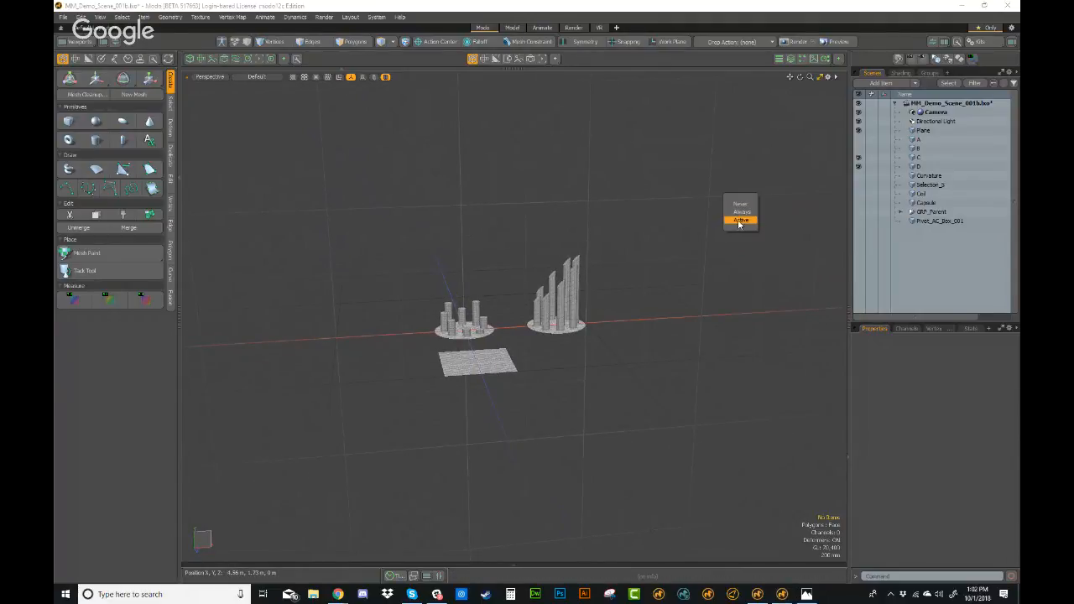
{"action": "left_click", "coordinate": [742, 214]}
{"action": "left_click_drag", "start_coordinate": [579, 338], "coordinate": [601, 324], "text": "ctrl+alt"}
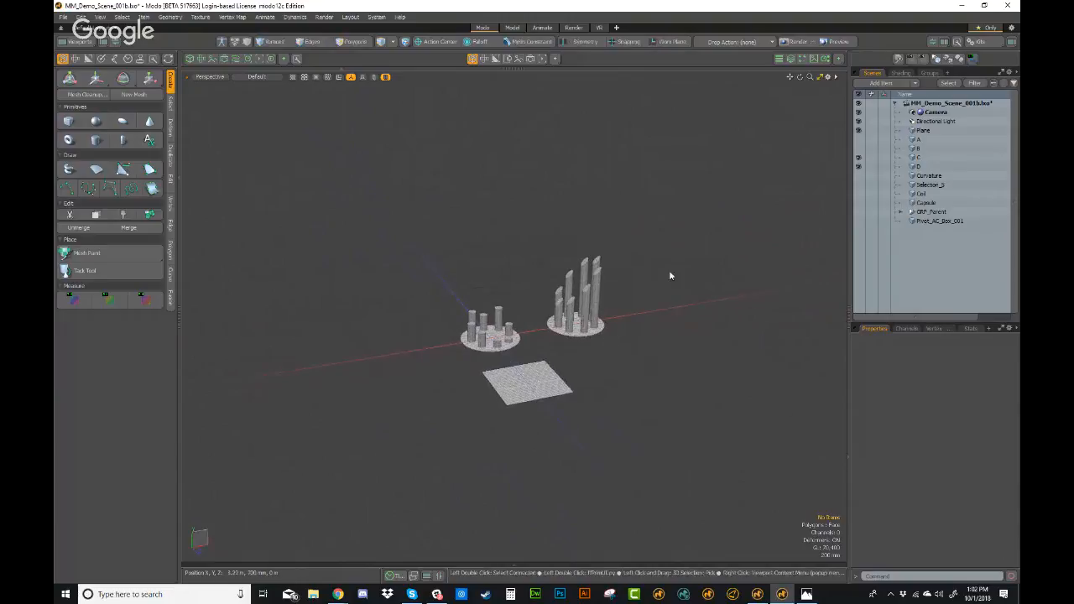
{"action": "right_click", "coordinate": [701, 246]}
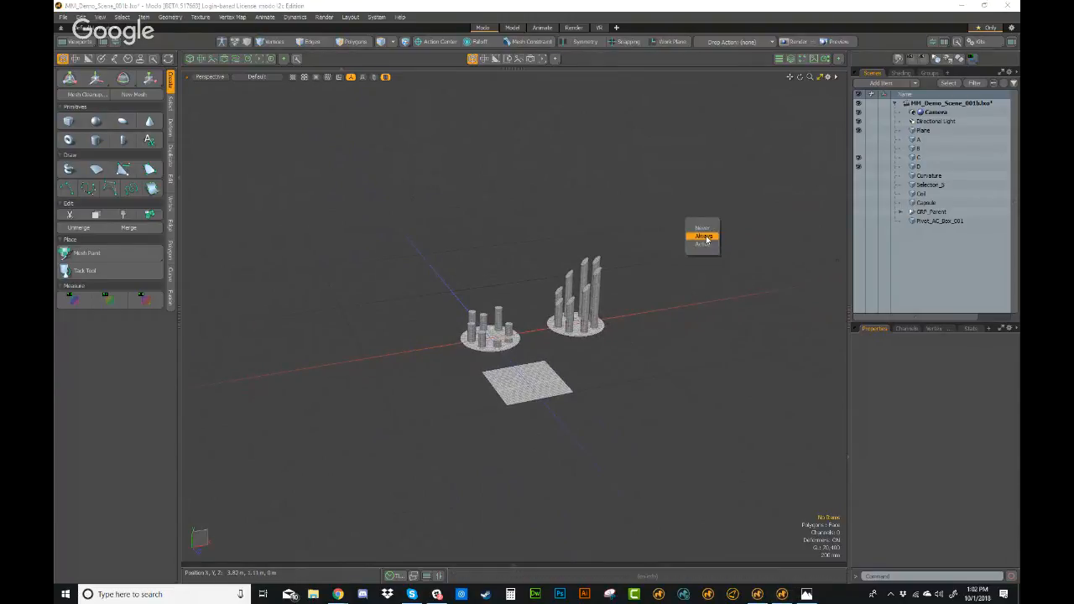
{"action": "left_click", "coordinate": [707, 240]}
{"action": "left_click_drag", "start_coordinate": [704, 350], "coordinate": [629, 368], "text": "alt"}
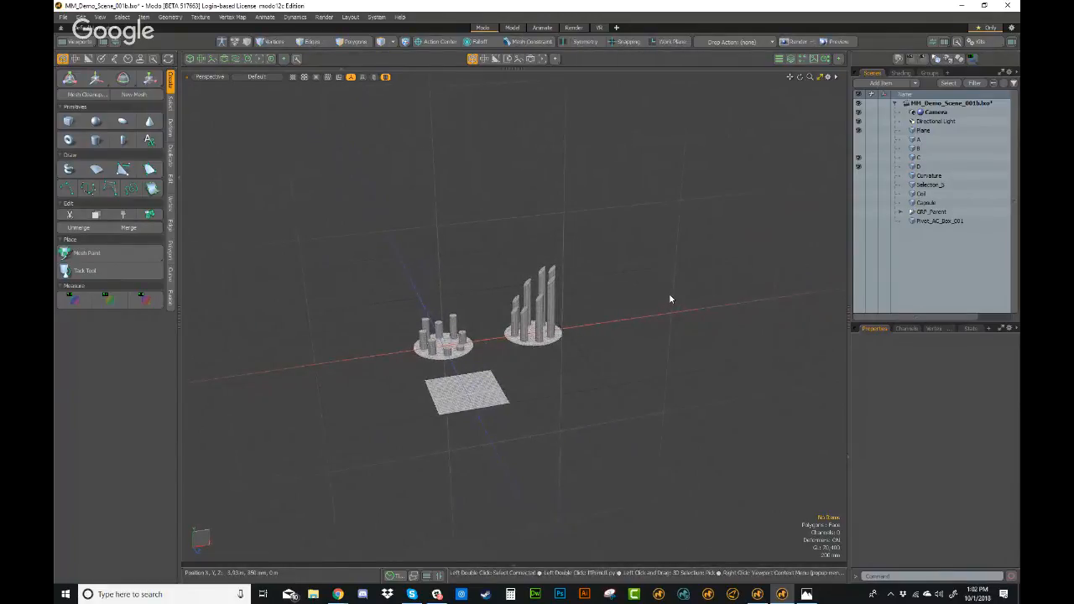
- In the 3D viewport's visibility properties, try Never and Active for Show Work Plane and leave it on Always
{"action": "key", "text": "o"}
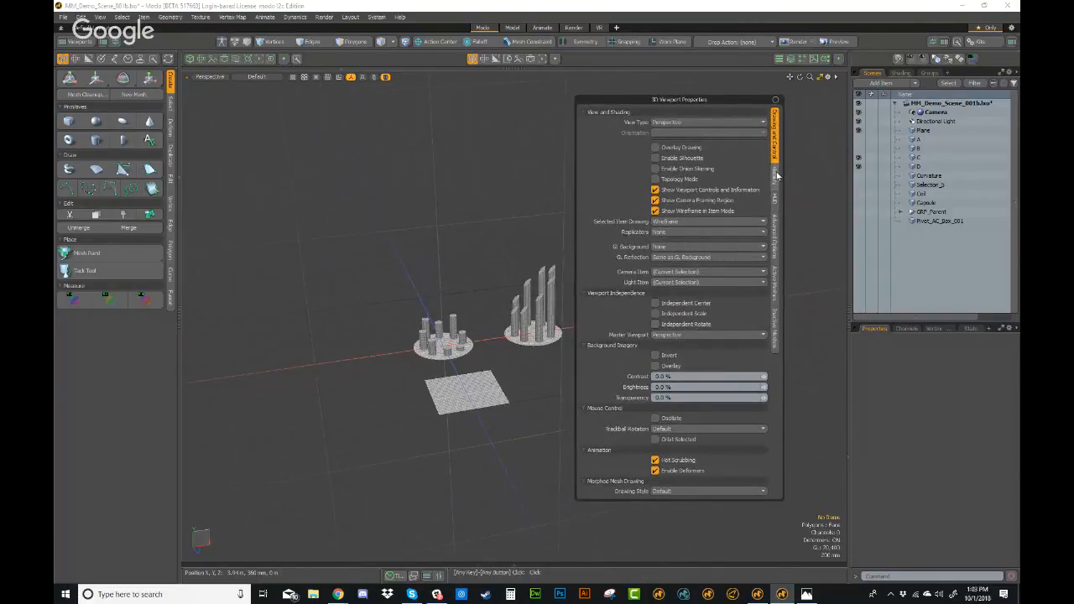
{"action": "left_click", "coordinate": [777, 174]}
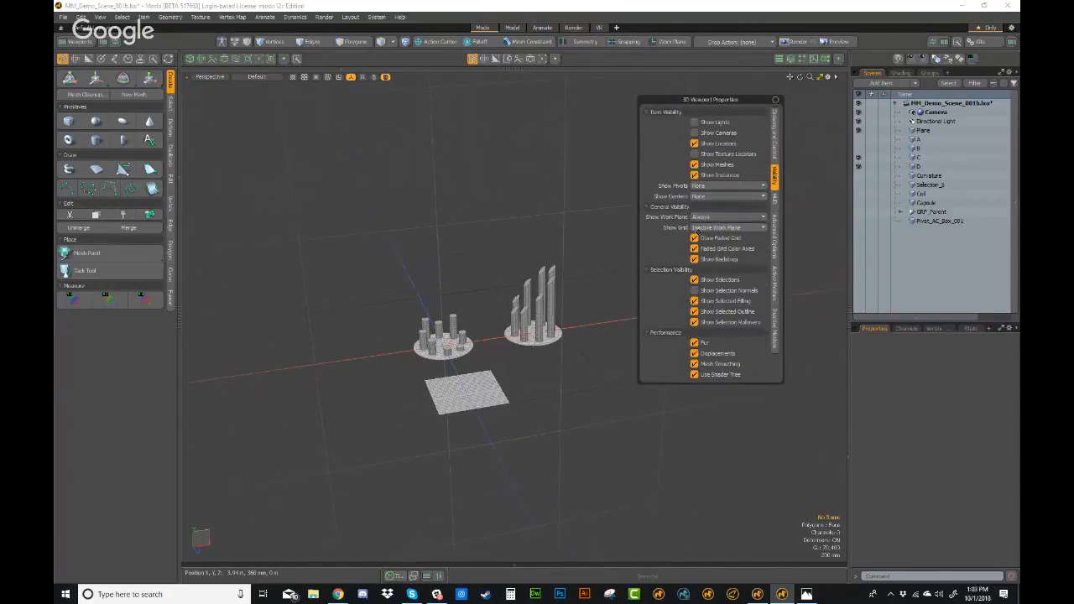
{"action": "left_click", "coordinate": [698, 217]}
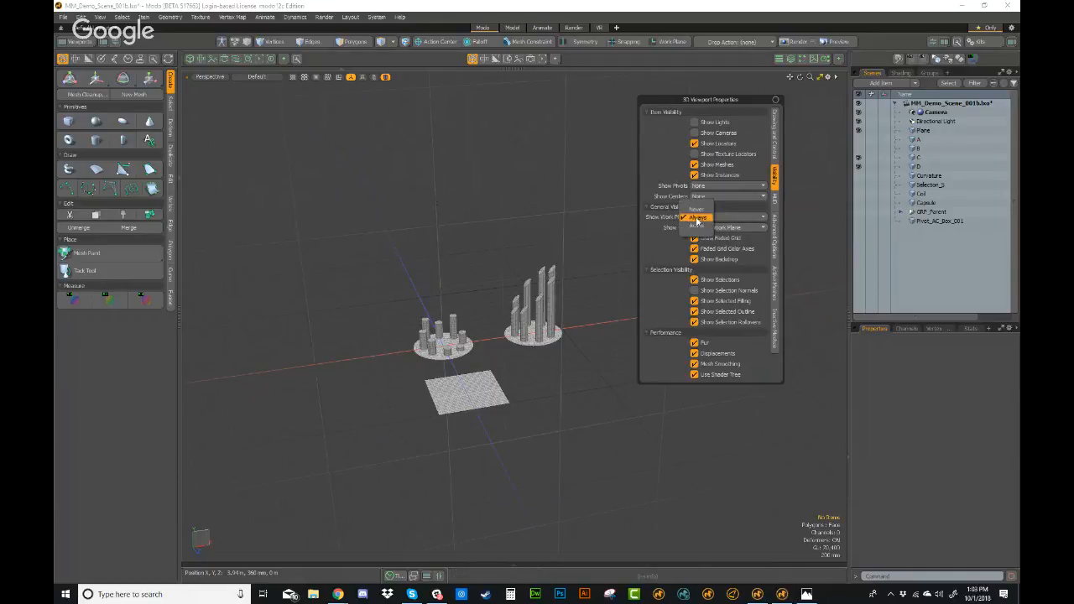
{"action": "left_click", "coordinate": [696, 208]}
{"action": "left_click", "coordinate": [699, 217]}
{"action": "left_click", "coordinate": [704, 236]}
{"action": "left_click", "coordinate": [705, 218]}
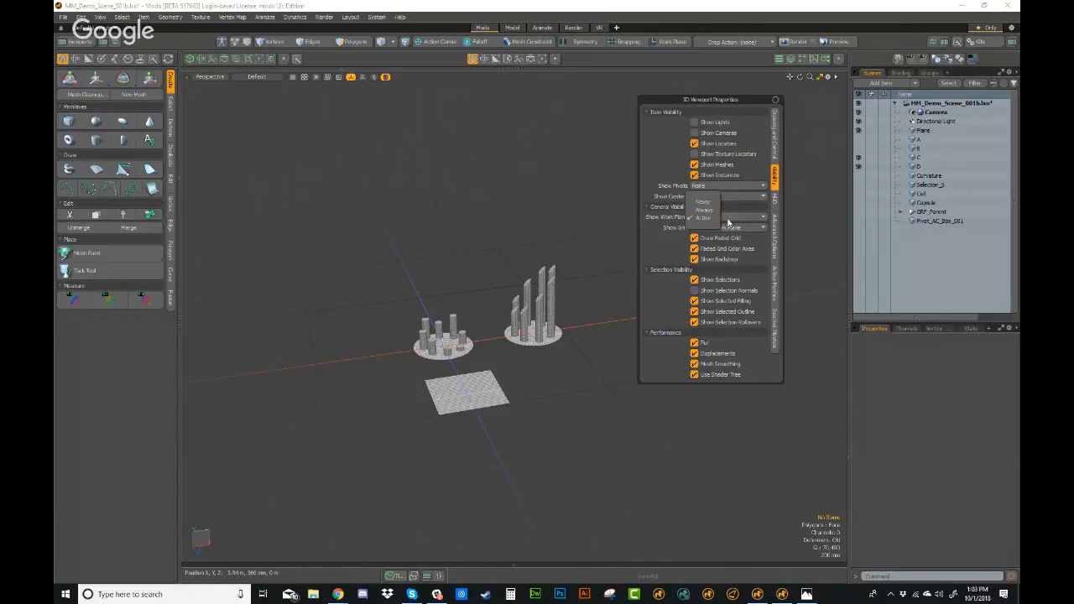
{"action": "left_click", "coordinate": [728, 222]}
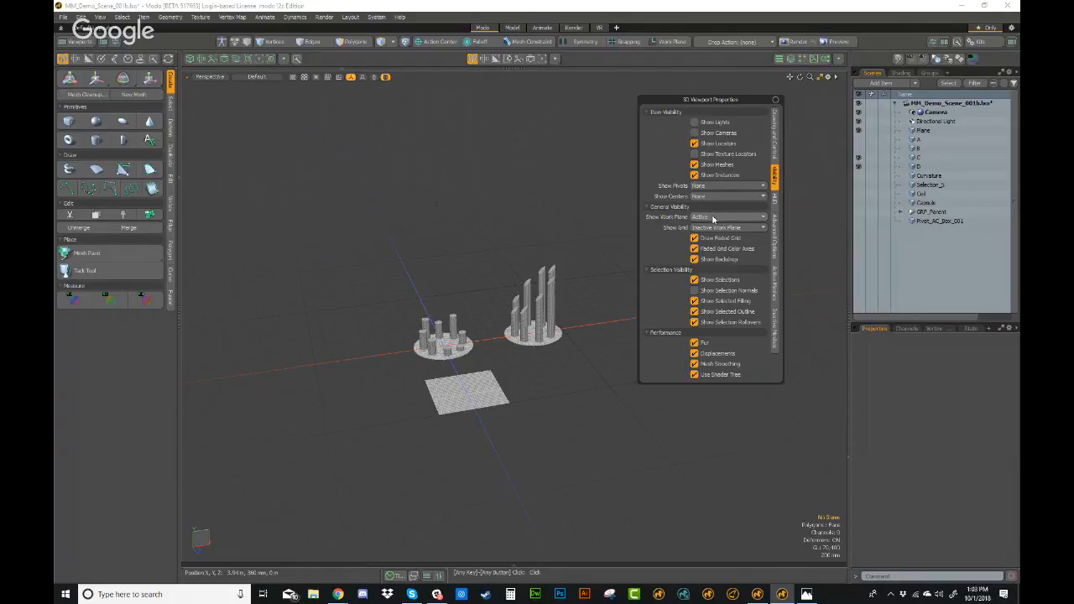
{"action": "left_click", "coordinate": [713, 219]}
{"action": "left_click", "coordinate": [715, 208]}
- Orbit around the scene to examine how the work plane and the axis indicator follow the front, top and side viewing directions
{"action": "left_click_drag", "start_coordinate": [571, 293], "coordinate": [473, 181], "text": "alt"}
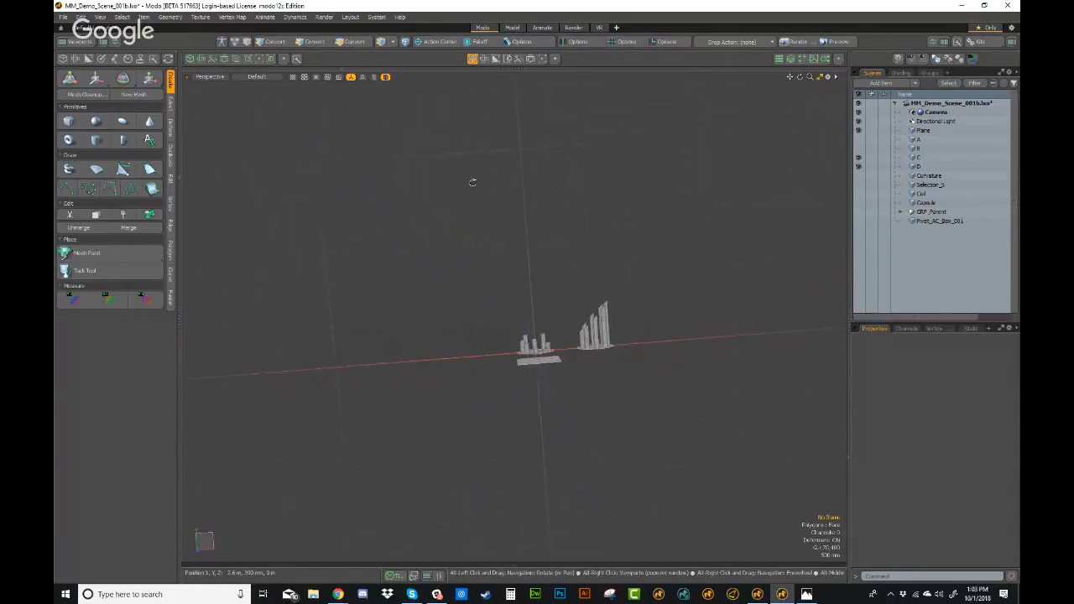
{"action": "left_click_drag", "start_coordinate": [496, 269], "coordinate": [585, 328], "text": "alt"}
{"action": "left_click_drag", "start_coordinate": [503, 355], "coordinate": [519, 344], "text": "alt+shift"}
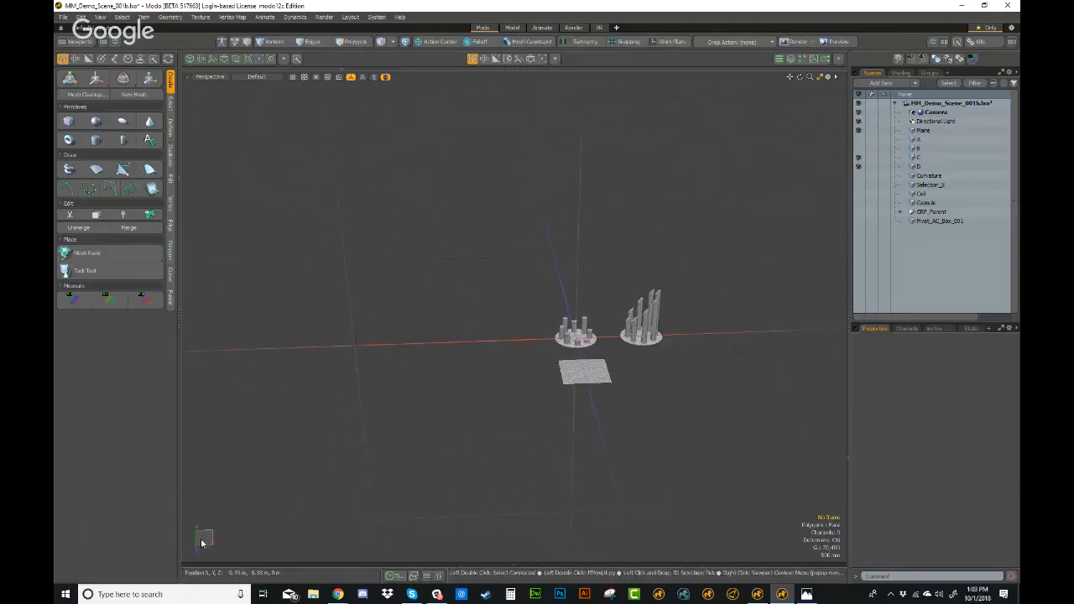
{"action": "mouse_move", "coordinate": [207, 540]}
{"action": "left_mouse_down", "text": "alt"}
{"action": "mouse_move", "coordinate": [236, 519]}
{"action": "mouse_move", "coordinate": [203, 547]}
{"action": "left_mouse_up", "text": "alt"}
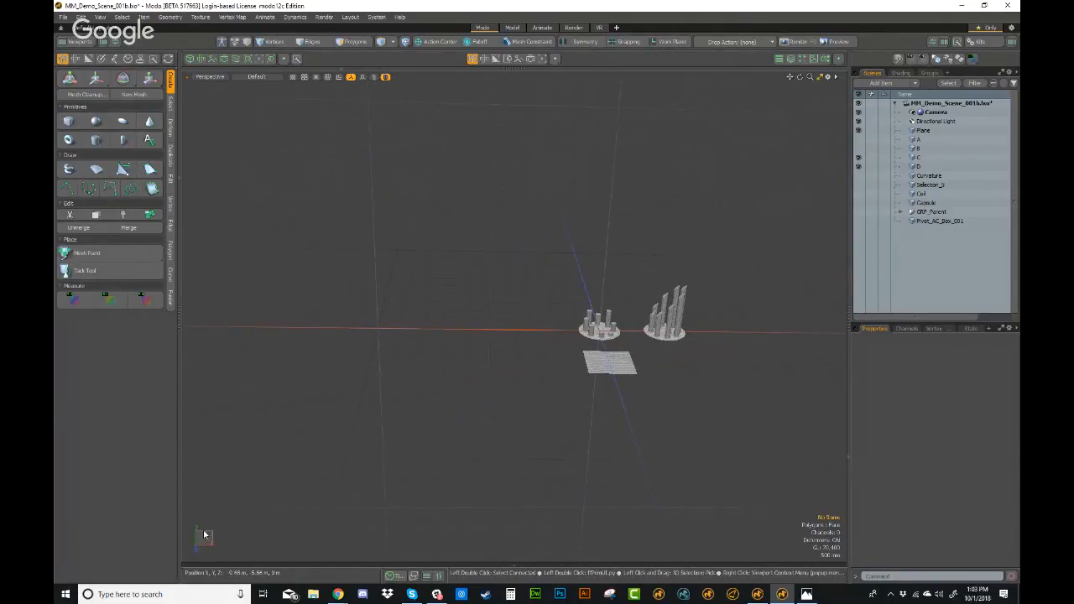
{"action": "mouse_move", "coordinate": [481, 377]}
{"action": "left_mouse_down", "text": "alt"}
{"action": "mouse_move", "coordinate": [437, 431]}
{"action": "mouse_move", "coordinate": [487, 388]}
{"action": "left_mouse_up", "text": "alt"}
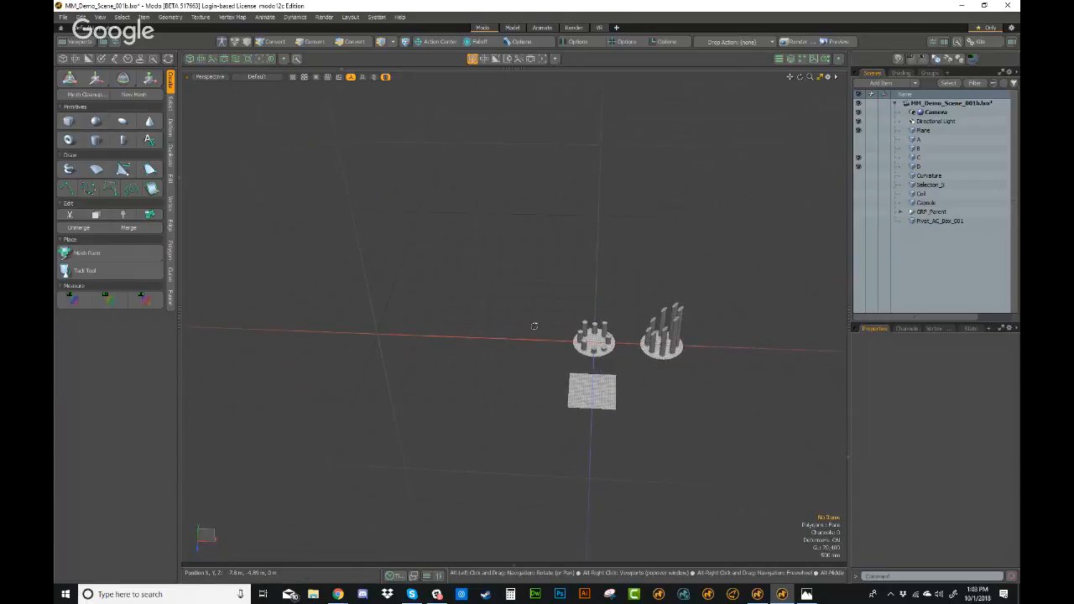
{"action": "left_click_drag", "start_coordinate": [532, 316], "coordinate": [541, 340], "text": "alt"}
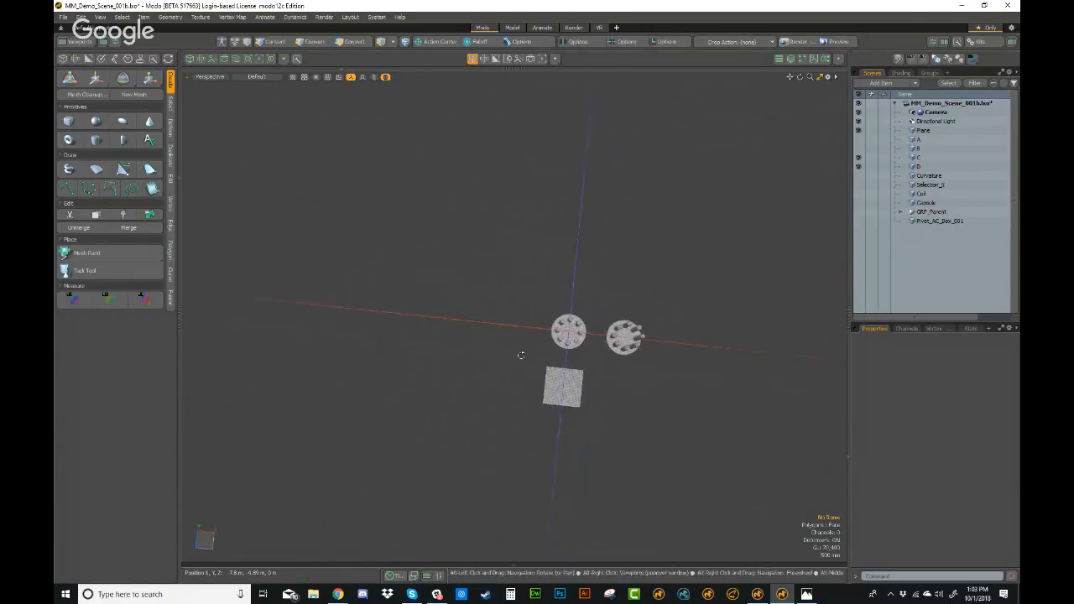
{"action": "left_click_drag", "start_coordinate": [345, 520], "coordinate": [470, 324], "text": "alt"}
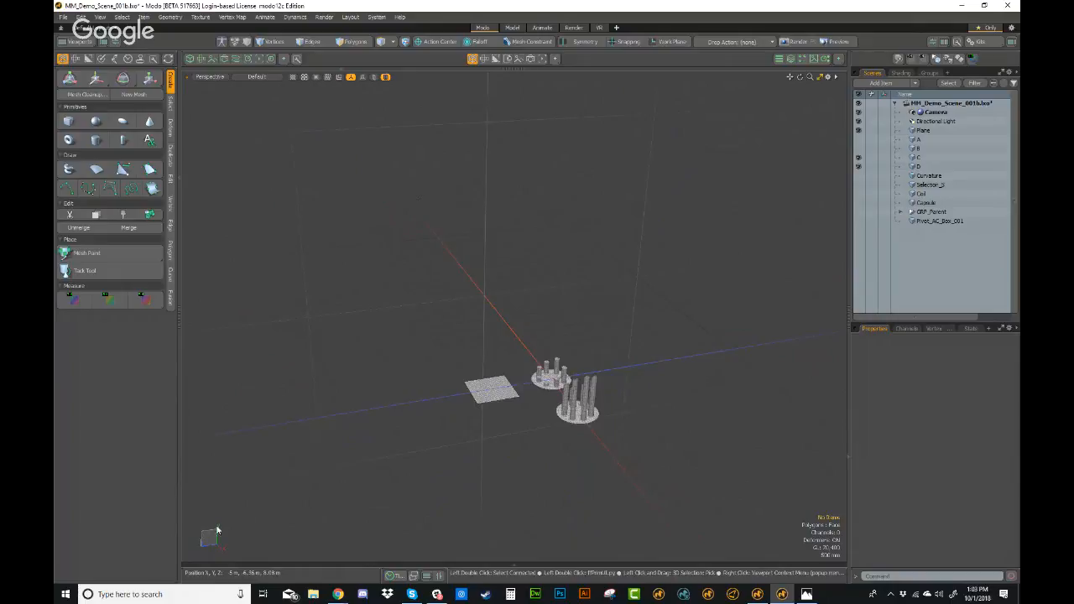
{"action": "left_click_drag", "start_coordinate": [542, 239], "coordinate": [600, 322], "text": "alt"}
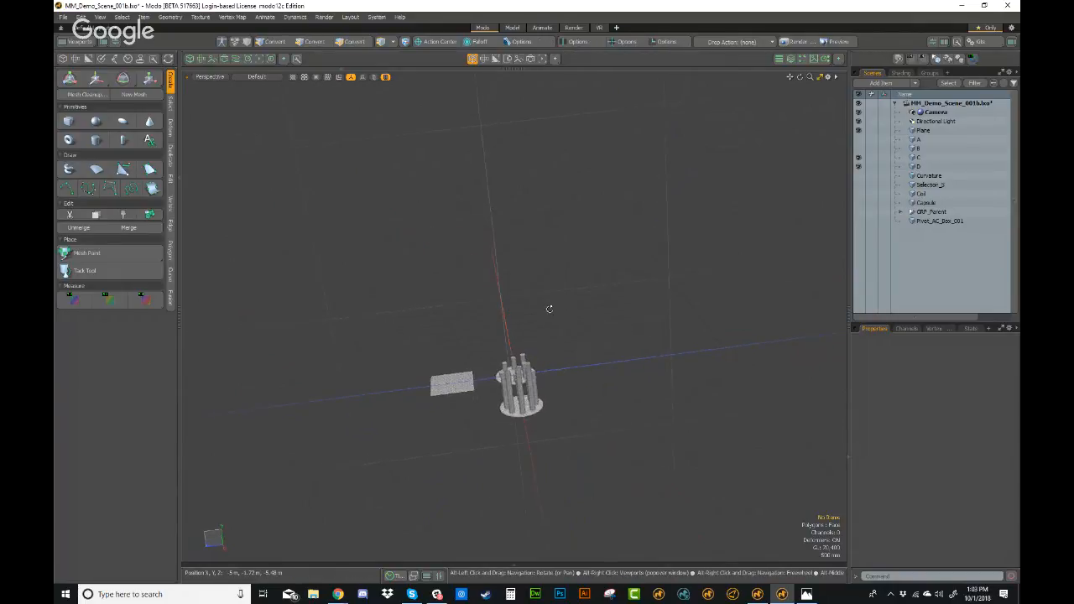
{"action": "left_click_drag", "start_coordinate": [642, 353], "coordinate": [616, 362], "text": "alt"}
{"action": "left_click_drag", "start_coordinate": [526, 230], "coordinate": [522, 238], "text": "alt"}
{"action": "mouse_move", "coordinate": [595, 289]}
{"action": "left_mouse_down", "text": "alt"}
{"action": "mouse_move", "coordinate": [554, 302]}
{"action": "mouse_move", "coordinate": [593, 293]}
{"action": "mouse_move", "coordinate": [587, 274]}
{"action": "left_mouse_up", "text": "alt"}
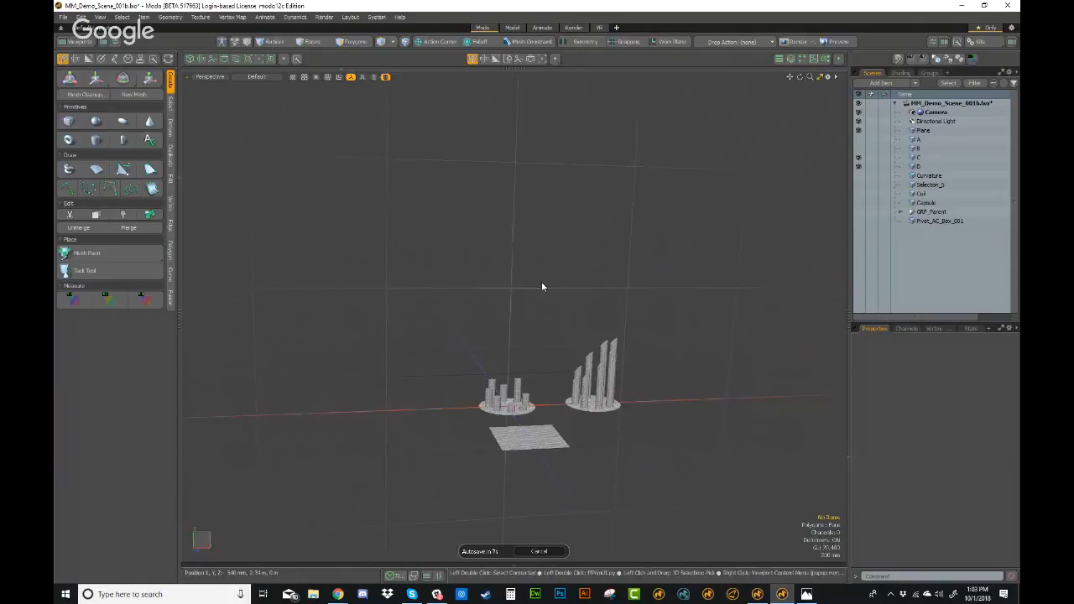
{"action": "left_click_drag", "start_coordinate": [496, 257], "coordinate": [663, 336], "text": "alt"}
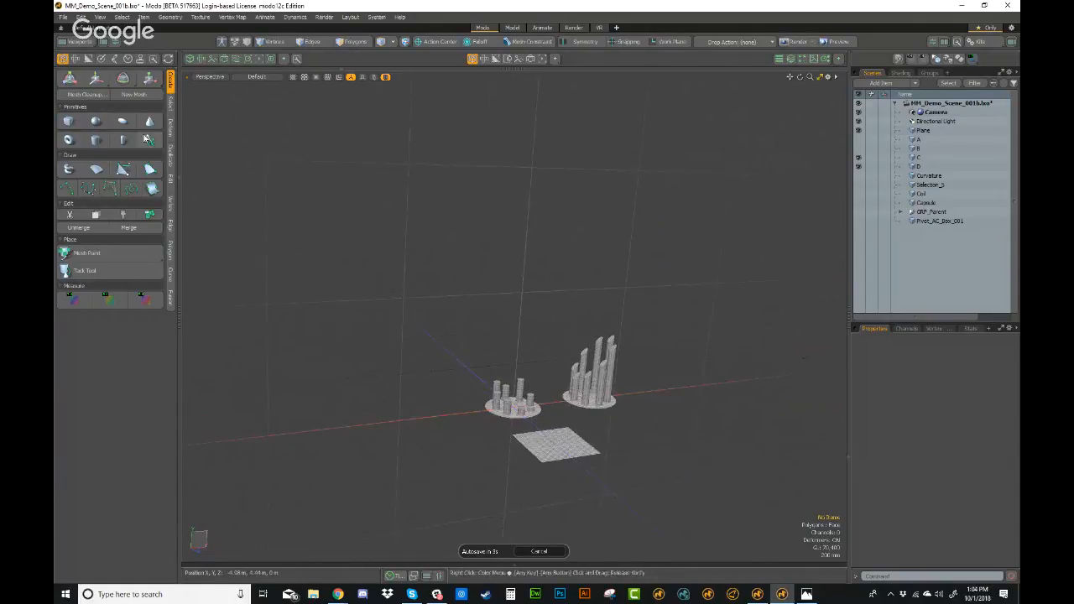
{"action": "left_click_drag", "start_coordinate": [380, 210], "coordinate": [579, 306], "text": "alt"}
{"action": "left_click_drag", "start_coordinate": [516, 287], "coordinate": [542, 294], "text": "alt"}
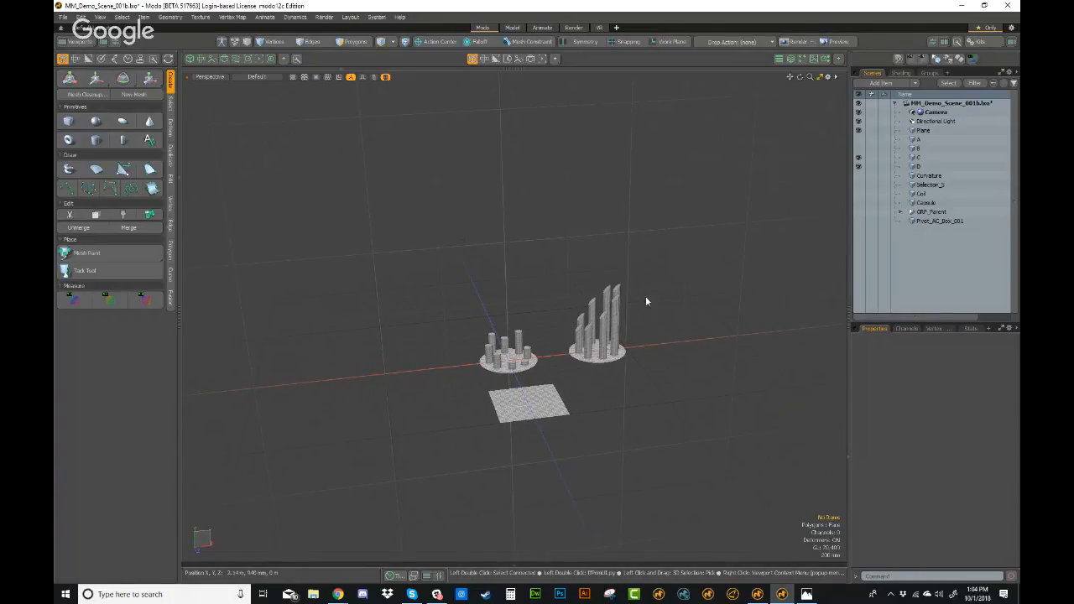
{"action": "left_click_drag", "start_coordinate": [643, 344], "coordinate": [695, 328], "text": "alt"}
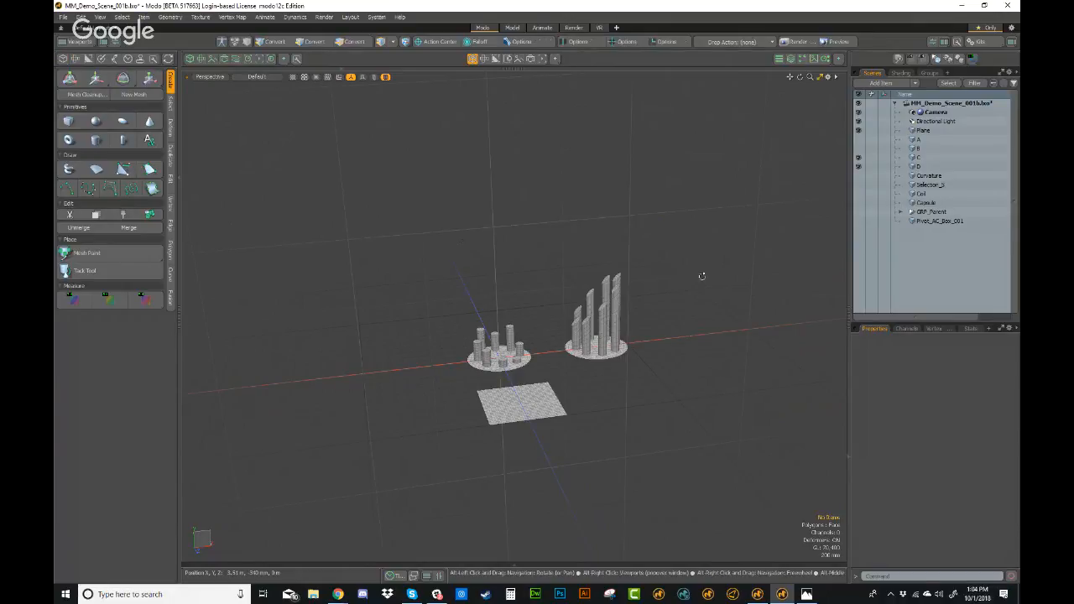
- Toggle the perspective view between full size and the four-view layout to compare its work plane with the orthographic views
{"action": "key", "text": "KP_0"}
{"action": "left_click_drag", "start_coordinate": [693, 276], "coordinate": [730, 246], "text": "ctrl+alt"}
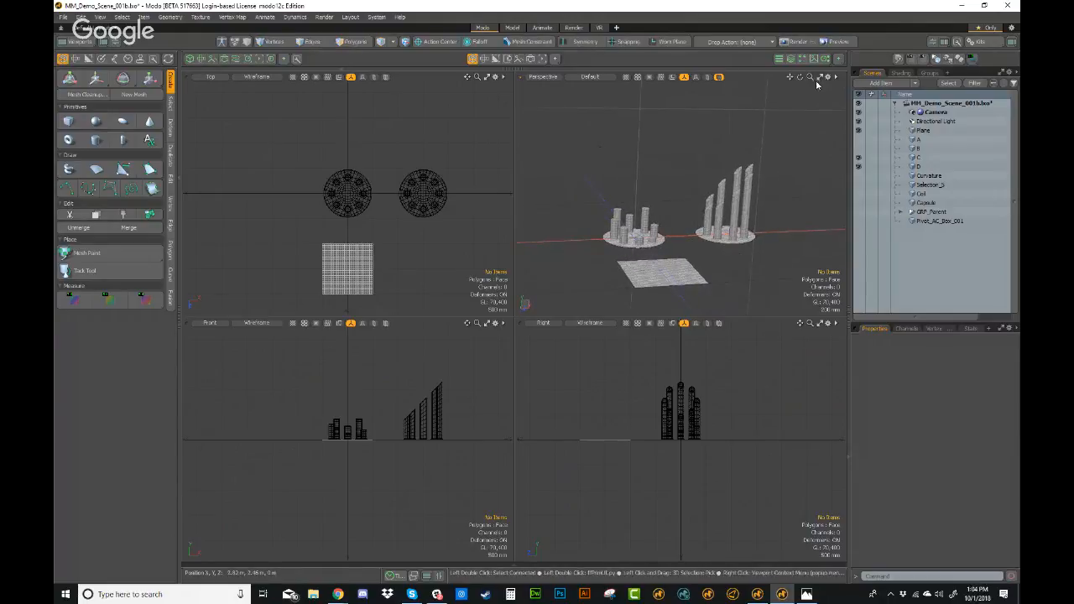
{"action": "left_click", "coordinate": [820, 77]}
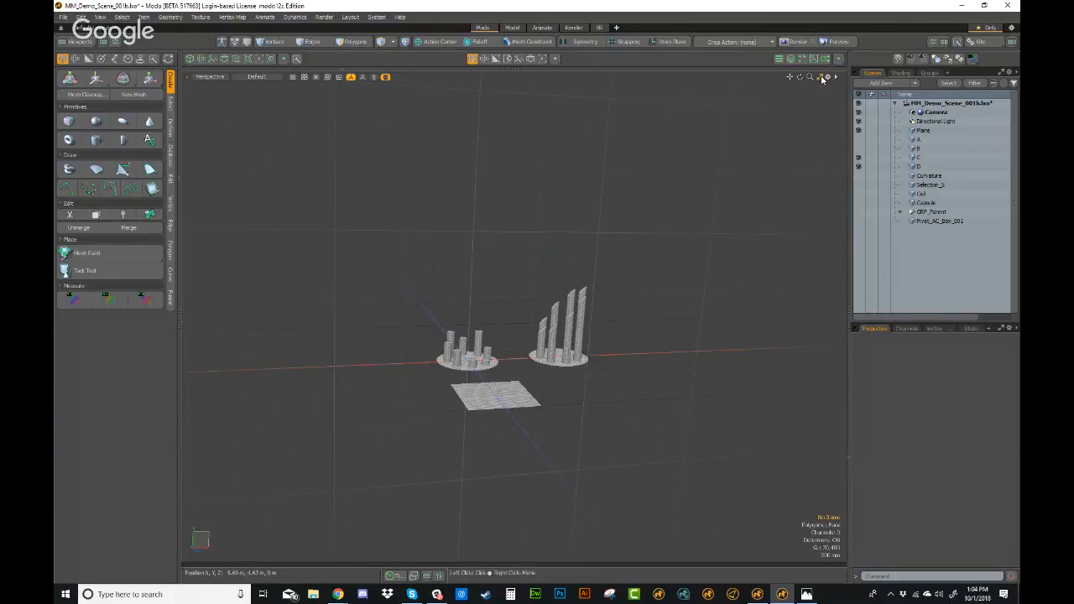
{"action": "left_click", "coordinate": [825, 77]}
{"action": "left_click", "coordinate": [821, 78]}
{"action": "left_click", "coordinate": [821, 78]}
- Examine the perspective and orthographic grids in the four-view layout, and restore the perspective view to full size
{"action": "left_click_drag", "start_coordinate": [754, 181], "coordinate": [729, 166], "text": "alt"}
{"action": "left_click_drag", "start_coordinate": [715, 209], "coordinate": [609, 216], "text": "alt"}
{"action": "scroll", "coordinate": [458, 206], "scroll_direction": "down", "scroll_amount": 2}
{"action": "left_click_drag", "start_coordinate": [459, 206], "coordinate": [429, 223], "text": "alt+shift"}
{"action": "left_click_drag", "start_coordinate": [669, 221], "coordinate": [673, 194], "text": "alt"}
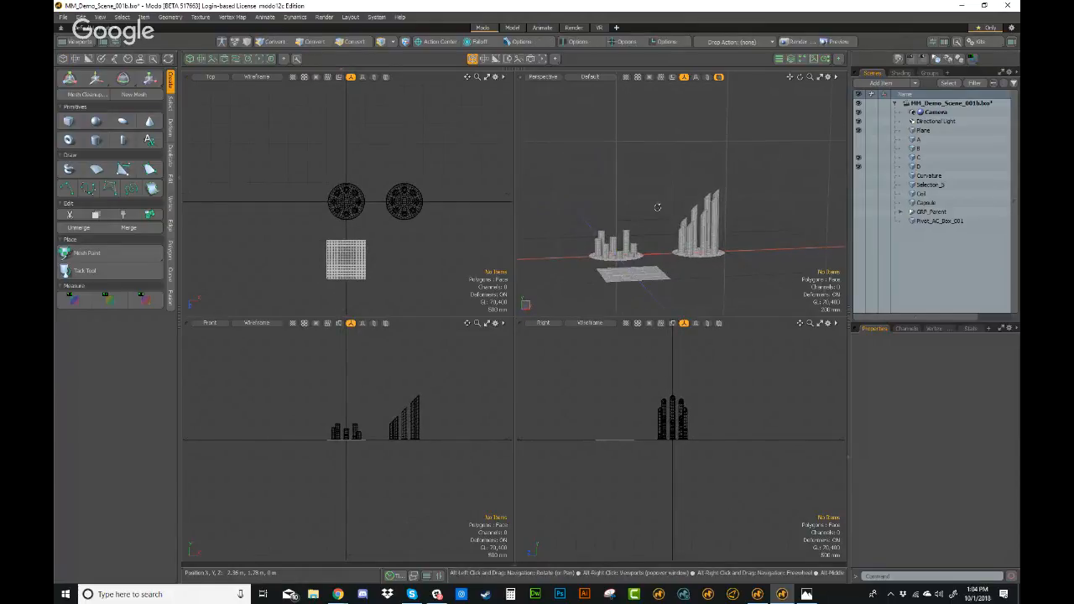
{"action": "key", "text": "KP_0"}
- Draw six flat rectangles of different sizes with the Cube primitive on the vertical work plane above the cylinder groups
{"action": "left_click_drag", "start_coordinate": [582, 285], "coordinate": [513, 217], "text": "alt"}
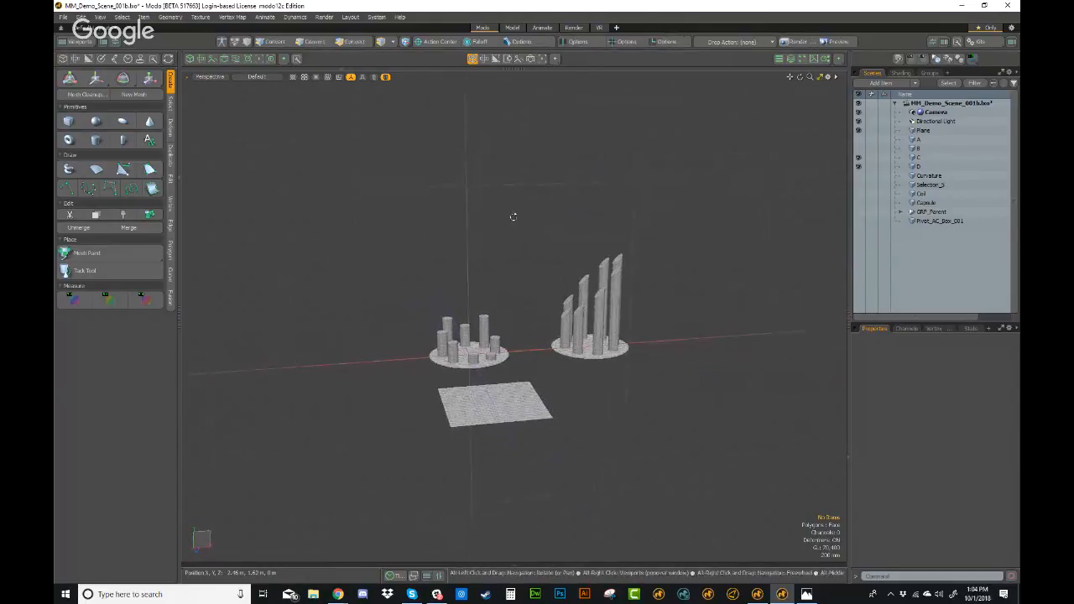
{"action": "left_click", "coordinate": [69, 122]}
{"action": "left_click_drag", "start_coordinate": [362, 148], "coordinate": [464, 234]}
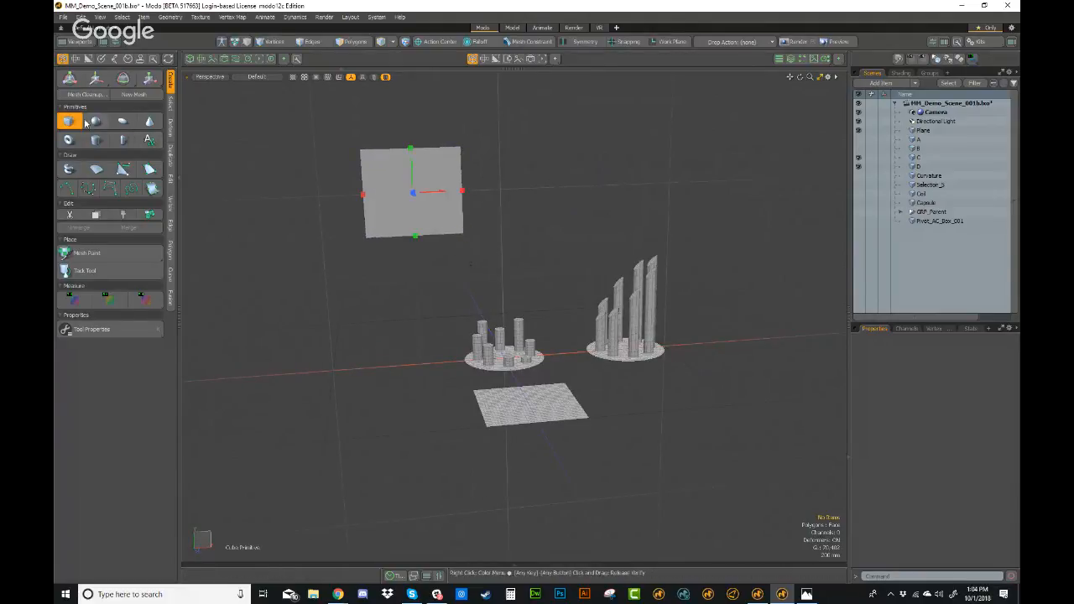
{"action": "left_click_drag", "start_coordinate": [327, 176], "coordinate": [495, 260], "text": "alt"}
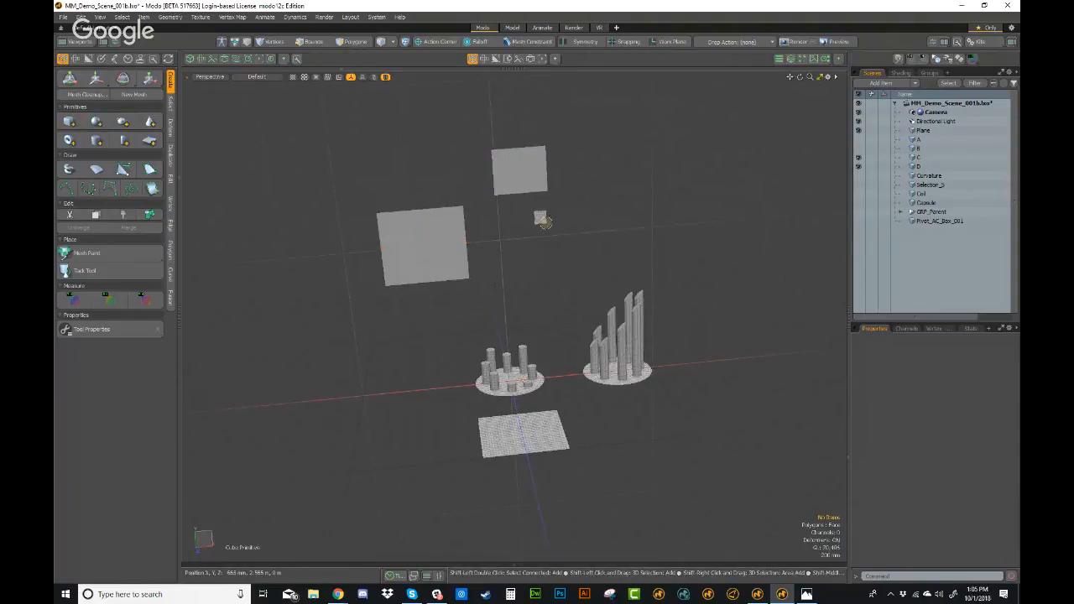
{"action": "mouse_move", "coordinate": [649, 165]}
{"action": "left_mouse_down"}
{"action": "mouse_move", "coordinate": [742, 285]}
{"action": "mouse_move", "coordinate": [761, 285]}
{"action": "left_mouse_up"}
{"action": "left_click_drag", "start_coordinate": [652, 116], "coordinate": [708, 148]}
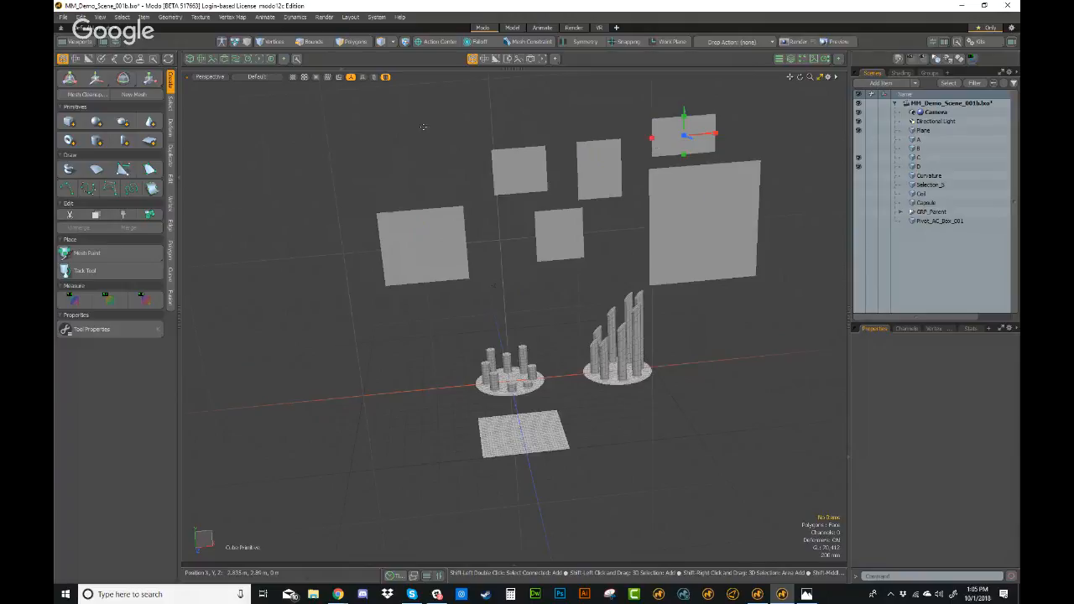
- Draw three more flat rectangles with the Cube primitive on the vertical front-facing work plane, beside the existing ones
{"action": "left_click_drag", "start_coordinate": [417, 156], "coordinate": [461, 174]}
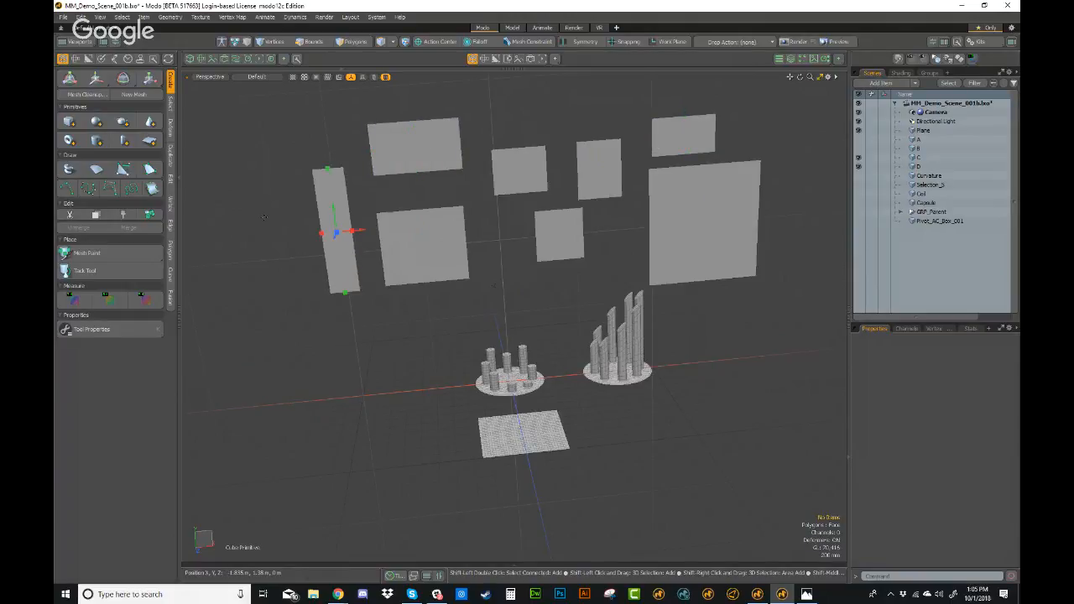
{"action": "left_click_drag", "start_coordinate": [292, 135], "coordinate": [345, 155], "text": "shift"}
- View the scene from the side and draw eight flat rectangles of different sizes with the Cube primitive on the side-facing work plane
{"action": "mouse_move", "coordinate": [428, 288]}
{"action": "left_mouse_down", "text": "alt"}
{"action": "mouse_move", "coordinate": [461, 331]}
{"action": "mouse_move", "coordinate": [618, 394]}
{"action": "mouse_move", "coordinate": [692, 394]}
{"action": "mouse_move", "coordinate": [717, 366]}
{"action": "mouse_move", "coordinate": [699, 312]}
{"action": "left_mouse_up", "text": "alt"}
{"action": "key", "text": "space"}
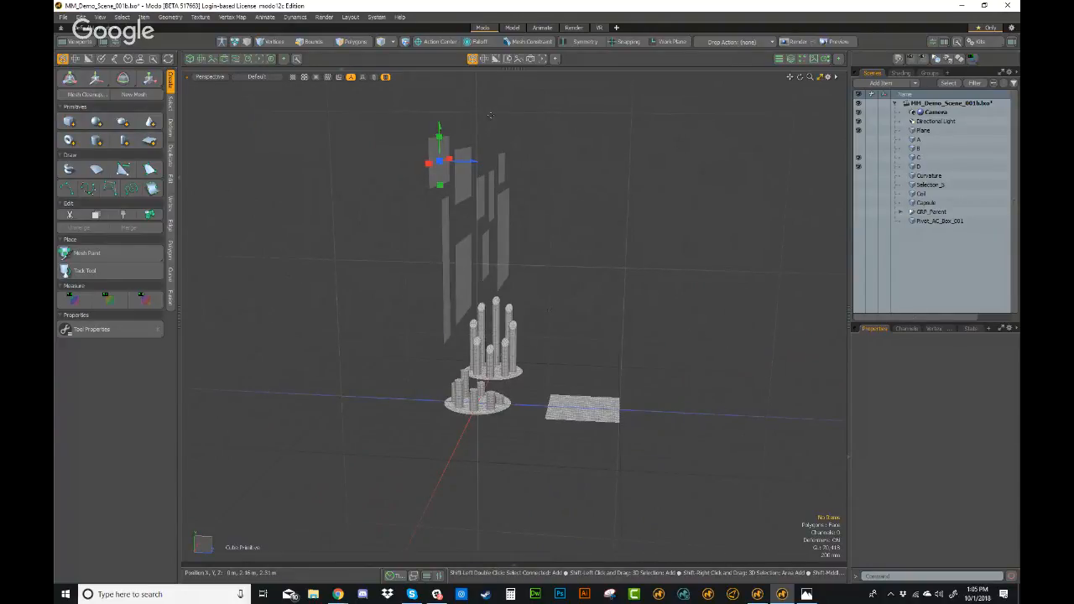
{"action": "left_click_drag", "start_coordinate": [553, 130], "coordinate": [647, 236]}
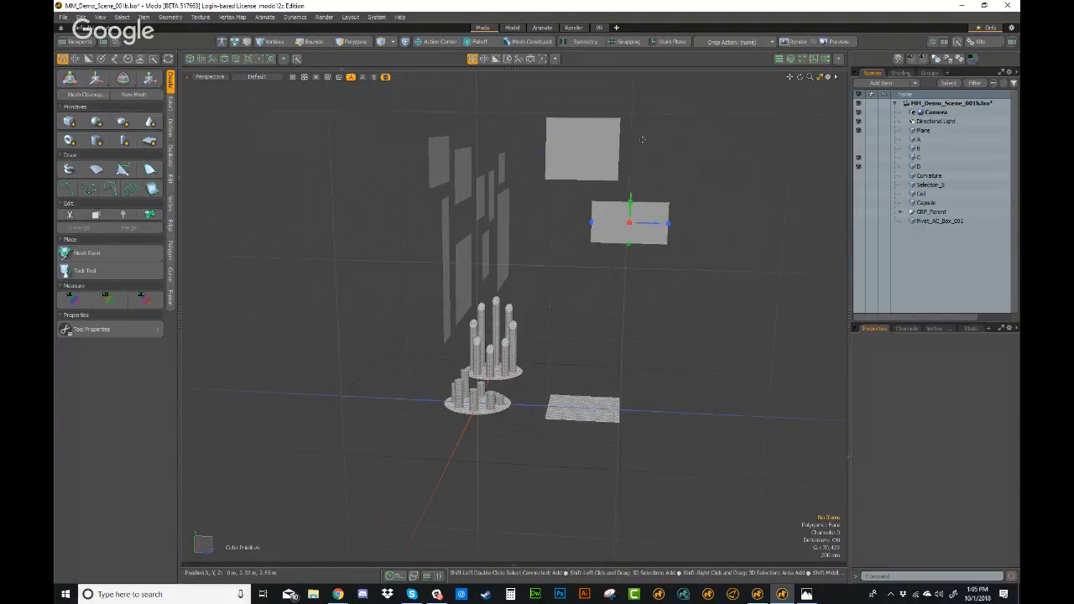
{"action": "left_click_drag", "start_coordinate": [642, 137], "coordinate": [707, 181]}
{"action": "left_click_drag", "start_coordinate": [720, 239], "coordinate": [758, 252]}
{"action": "left_click_drag", "start_coordinate": [569, 263], "coordinate": [742, 335]}
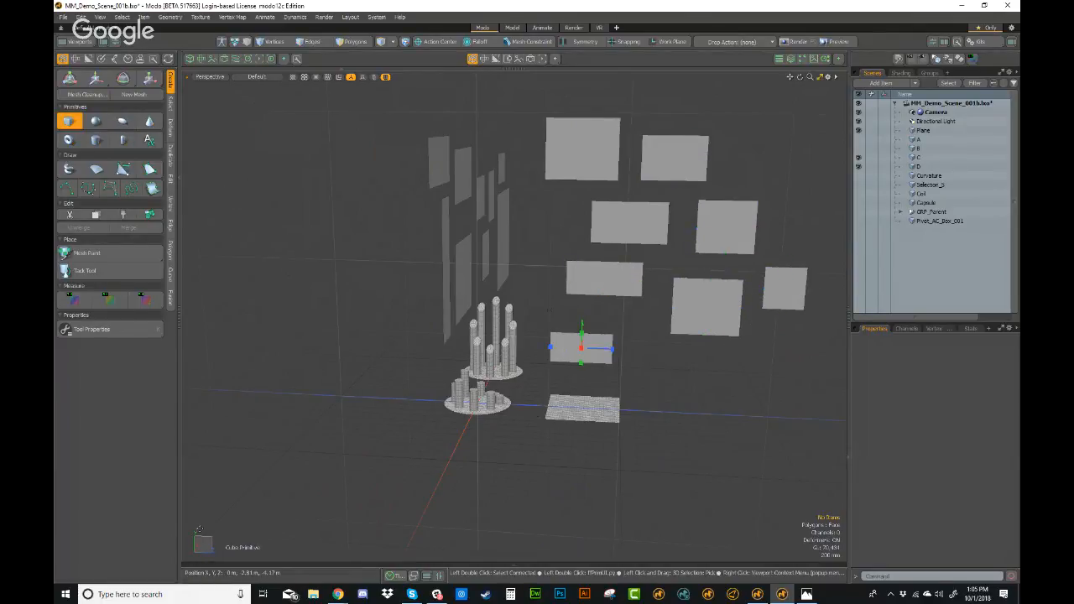
- View the scene from above and draw eight flat rectangles of different sizes with the Cube primitive on the ground work plane
{"action": "left_click_drag", "start_coordinate": [713, 277], "coordinate": [618, 331], "text": "alt"}
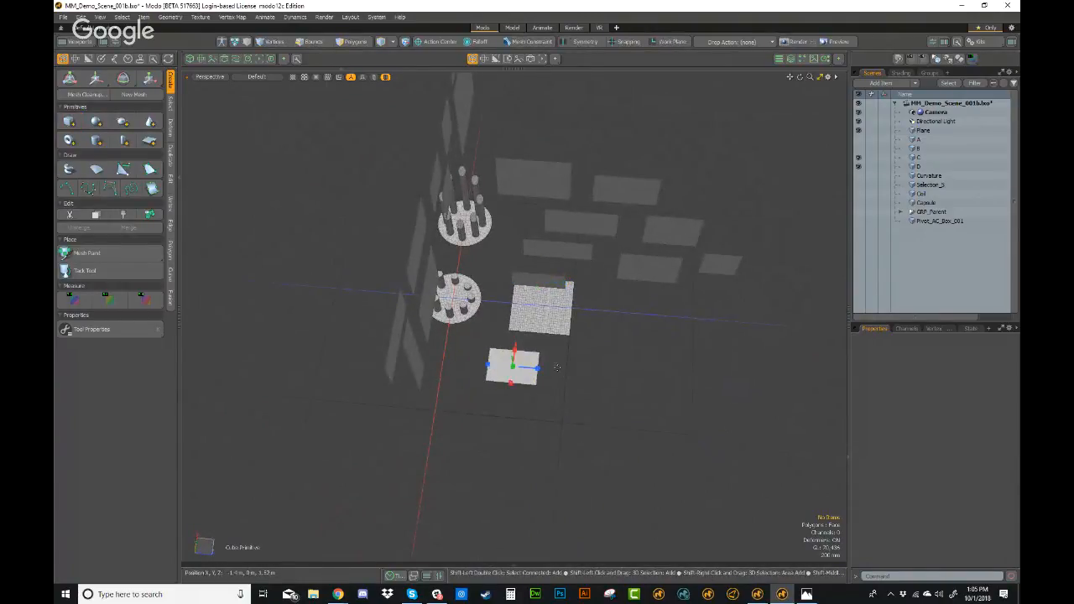
{"action": "left_click_drag", "start_coordinate": [557, 367], "coordinate": [613, 452]}
{"action": "left_click_drag", "start_coordinate": [668, 347], "coordinate": [660, 430]}
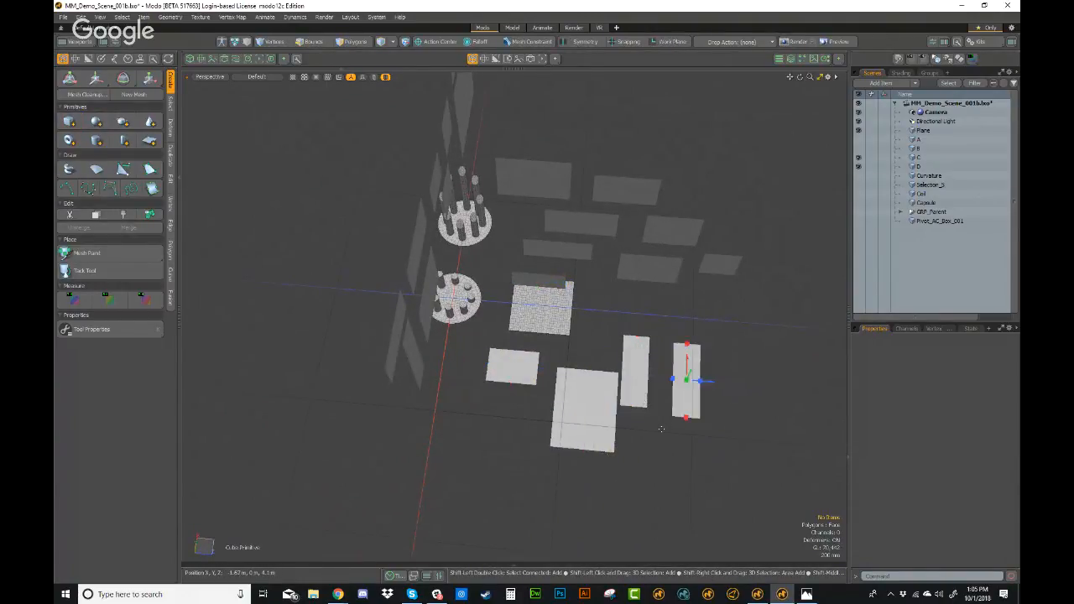
{"action": "left_click_drag", "start_coordinate": [476, 415], "coordinate": [531, 457]}
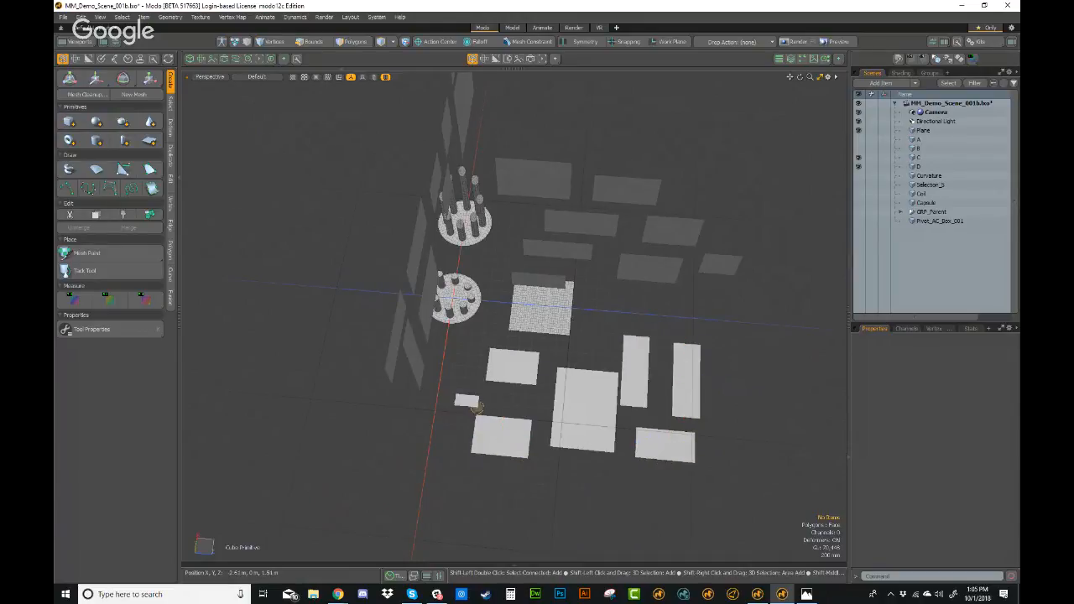
{"action": "left_click_drag", "start_coordinate": [466, 372], "coordinate": [468, 372], "text": "shift"}
- Hide meshes C and D, and toggle the Plane mesh's visibility to check that it contains the rectangles on all three planes
{"action": "left_click_drag", "start_coordinate": [517, 504], "coordinate": [683, 443], "text": "alt"}
{"action": "left_click_drag", "start_coordinate": [378, 458], "coordinate": [512, 386], "text": "alt"}
{"action": "left_click", "coordinate": [858, 166]}
{"action": "left_click", "coordinate": [858, 157]}
{"action": "left_click", "coordinate": [859, 131]}
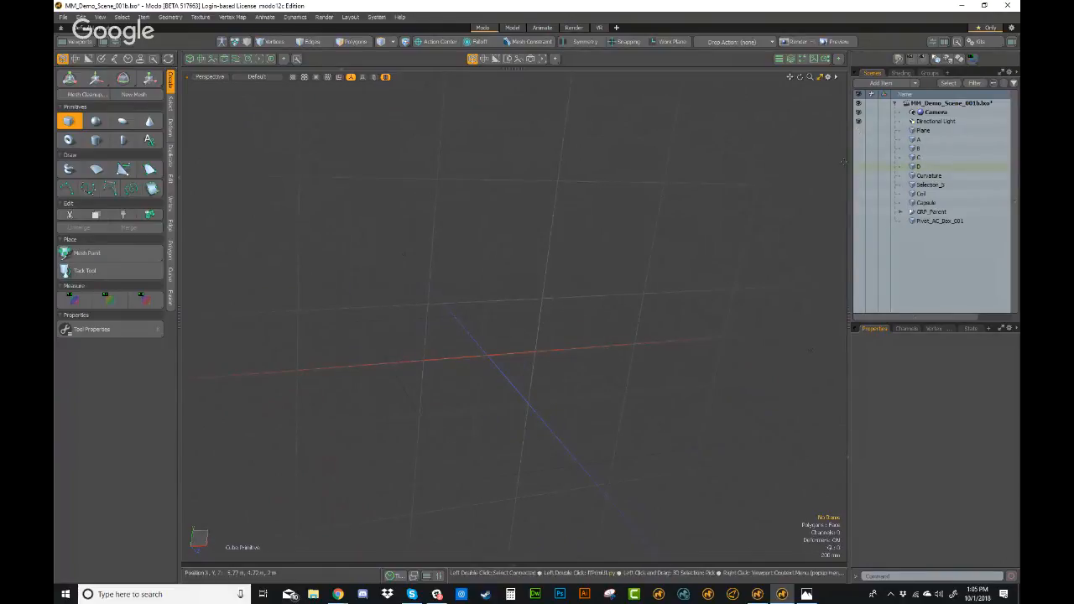
{"action": "left_click", "coordinate": [859, 131]}
{"action": "left_click_drag", "start_coordinate": [588, 277], "coordinate": [621, 266], "text": "alt"}
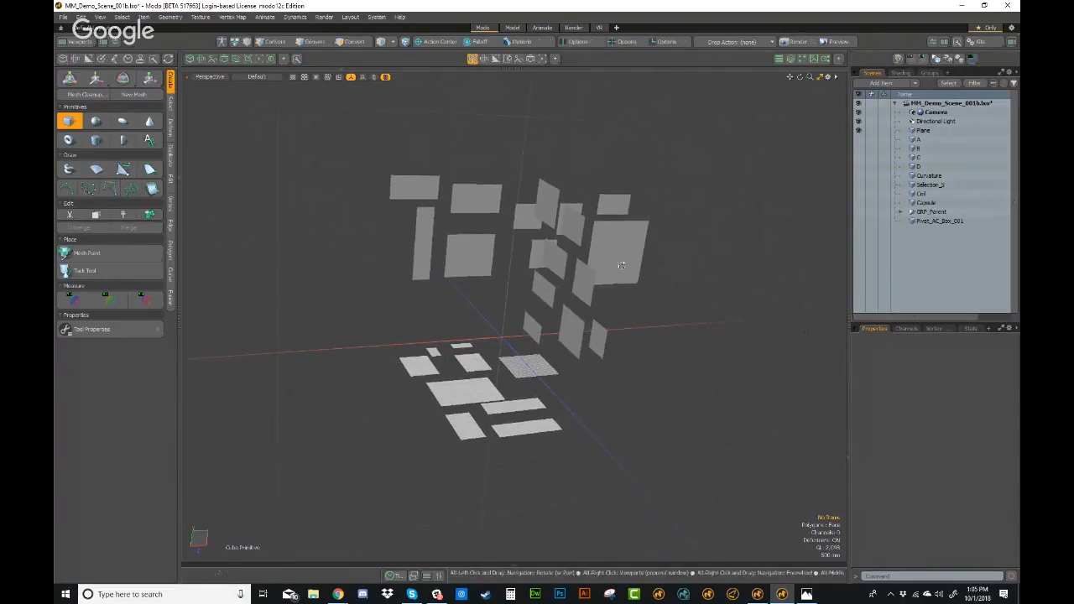
- Select every drawn rectangle except the subdivided grid plane by inverting the polygon selection, and cut them from the Plane mesh
{"action": "key", "text": "3"}
{"action": "key", "text": "bracketleft"}
{"action": "left_click", "coordinate": [532, 366]}
{"action": "key", "text": "bracketleft"}
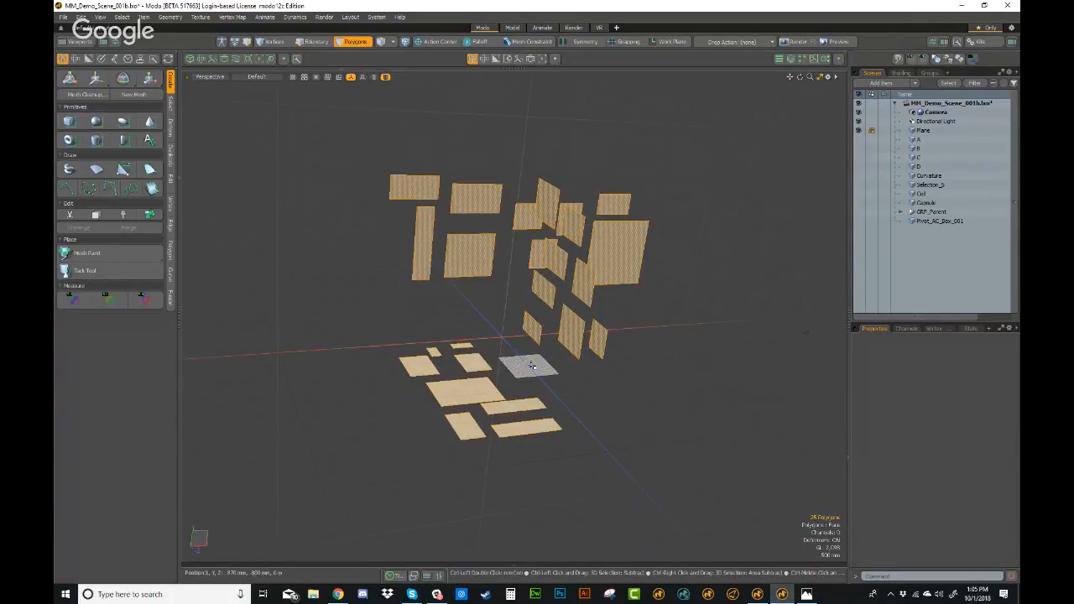
{"action": "key", "text": "ctrl+x"}
- Add a new empty mesh item to the scene and hide the Plane mesh
{"action": "left_click_drag", "start_coordinate": [659, 334], "coordinate": [633, 336], "text": "alt"}
{"action": "key", "text": "n"}
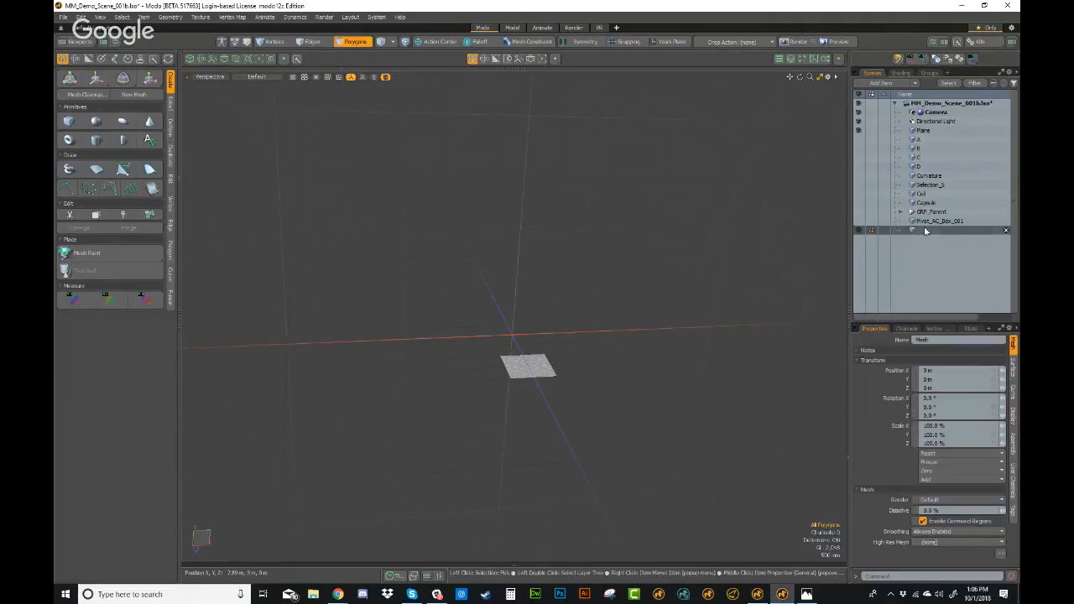
{"action": "left_click", "coordinate": [858, 130]}
- Draw three large rectangles intersecting at the origin with the Cube primitive, one each on the front, side and ground work planes
{"action": "left_click_drag", "start_coordinate": [688, 312], "coordinate": [790, 225], "text": "alt"}
{"action": "left_click_drag", "start_coordinate": [479, 240], "coordinate": [471, 209], "text": "alt"}
{"action": "left_click_drag", "start_coordinate": [302, 110], "coordinate": [427, 182]}
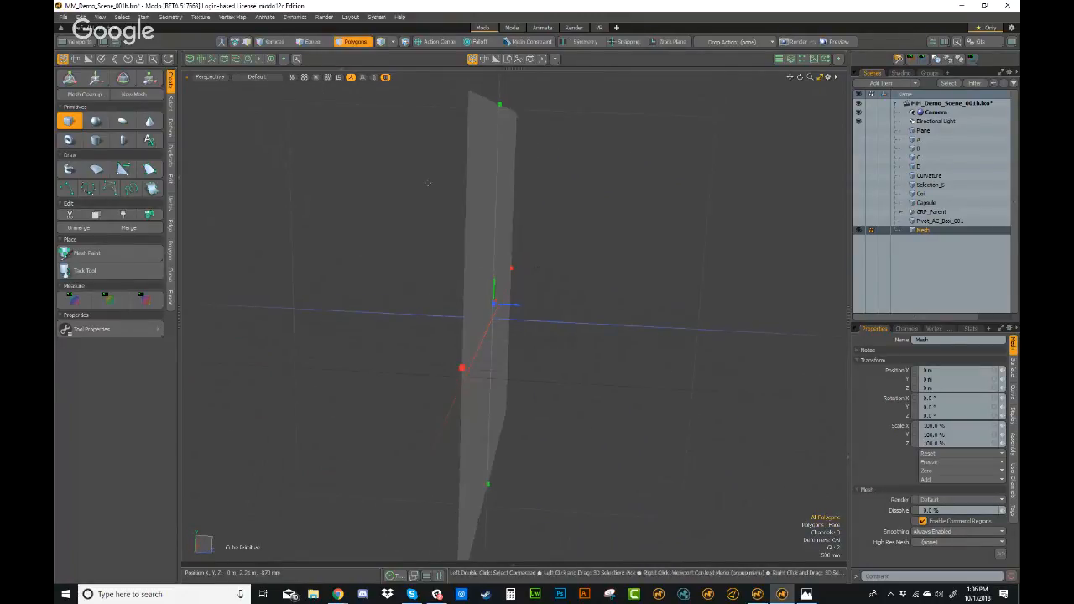
{"action": "left_click_drag", "start_coordinate": [377, 111], "coordinate": [810, 498], "text": "shift"}
{"action": "left_click_drag", "start_coordinate": [786, 408], "coordinate": [498, 353], "text": "alt"}
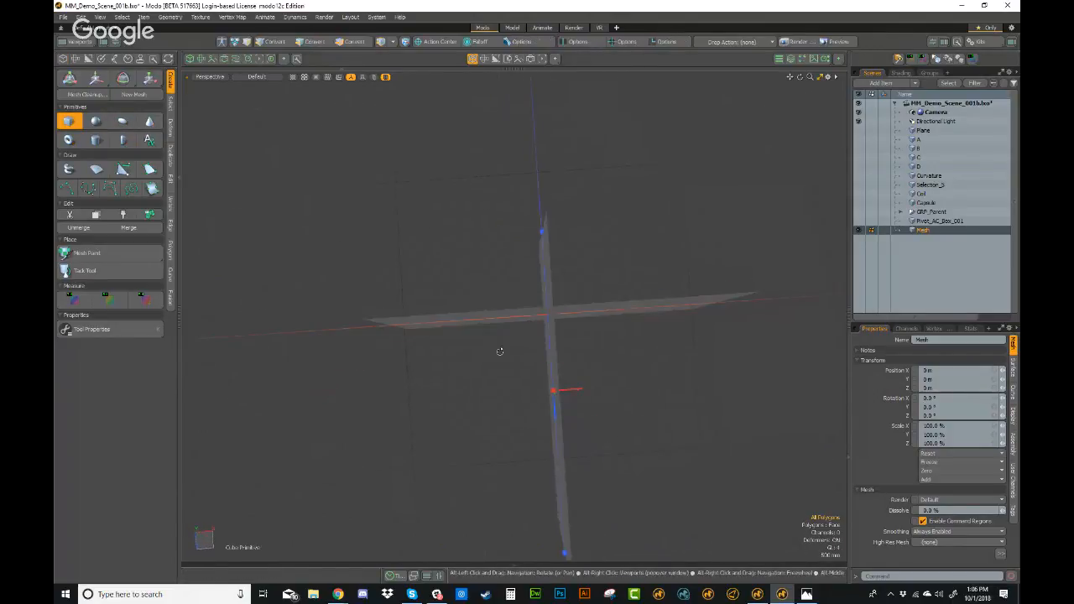
{"action": "key", "text": "space"}
{"action": "left_click_drag", "start_coordinate": [394, 210], "coordinate": [755, 518], "text": "shift"}
{"action": "left_click_drag", "start_coordinate": [641, 516], "coordinate": [603, 295], "text": "alt"}
{"action": "key", "text": "3"}
{"action": "left_click_drag", "start_coordinate": [562, 126], "coordinate": [537, 129]}
{"action": "left_click_drag", "start_coordinate": [633, 149], "coordinate": [592, 263], "text": "alt"}
{"action": "key", "text": "space"}
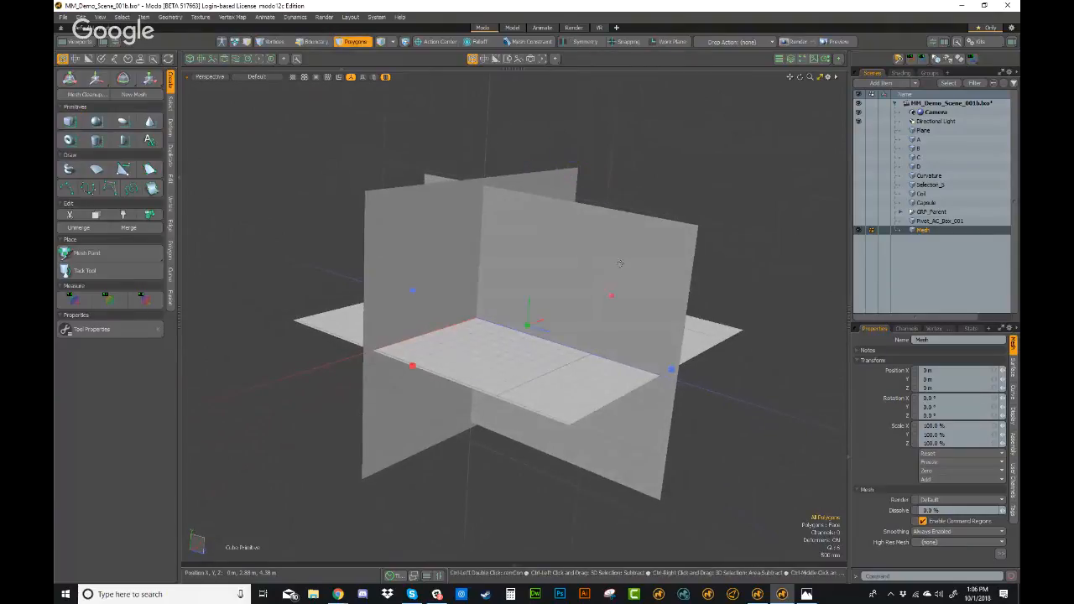
- Undo the three large intersecting rectangles in the new mesh
{"action": "key", "text": "ctrl+z"}
{"action": "key", "text": "ctrl+z"}
{"action": "key", "text": "ctrl+z"}
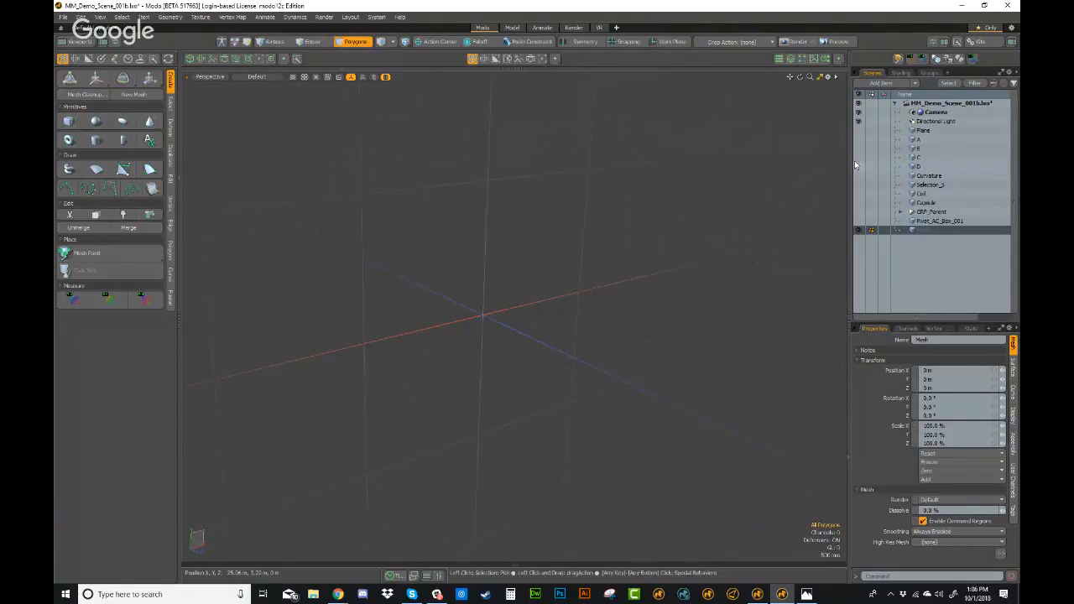
- Show mesh D again and bring its slanted cylinders into close view
{"action": "left_click", "coordinate": [858, 166]}
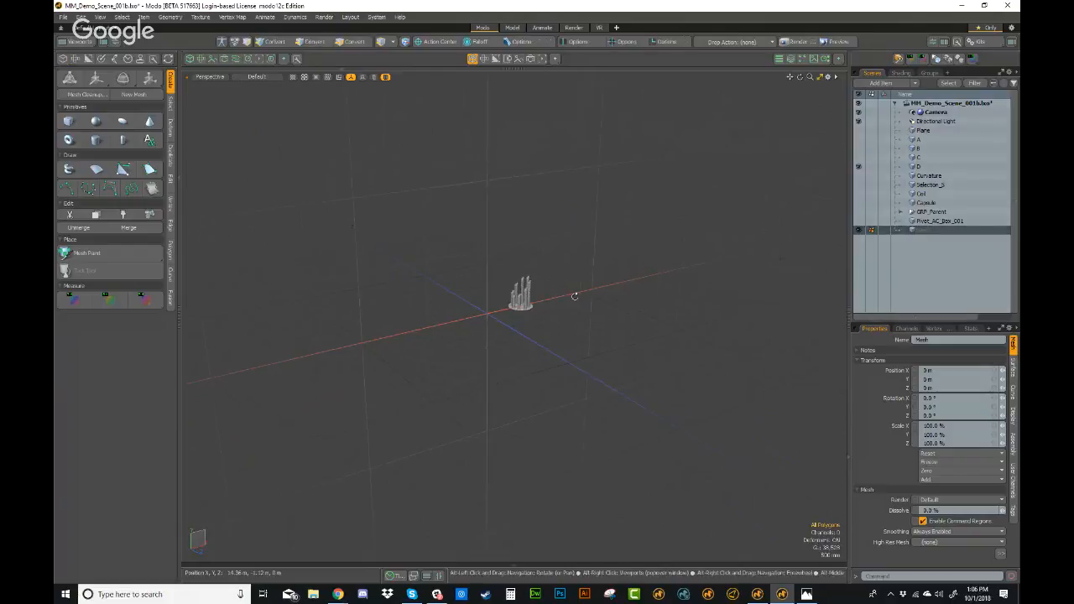
{"action": "left_click_drag", "start_coordinate": [548, 276], "coordinate": [511, 272], "text": "ctrl+alt"}
{"action": "key", "text": "3"}
- Draw a small cube with the Cube primitive near the slanted cylinder tops and examine its placement
{"action": "left_click", "coordinate": [73, 120]}
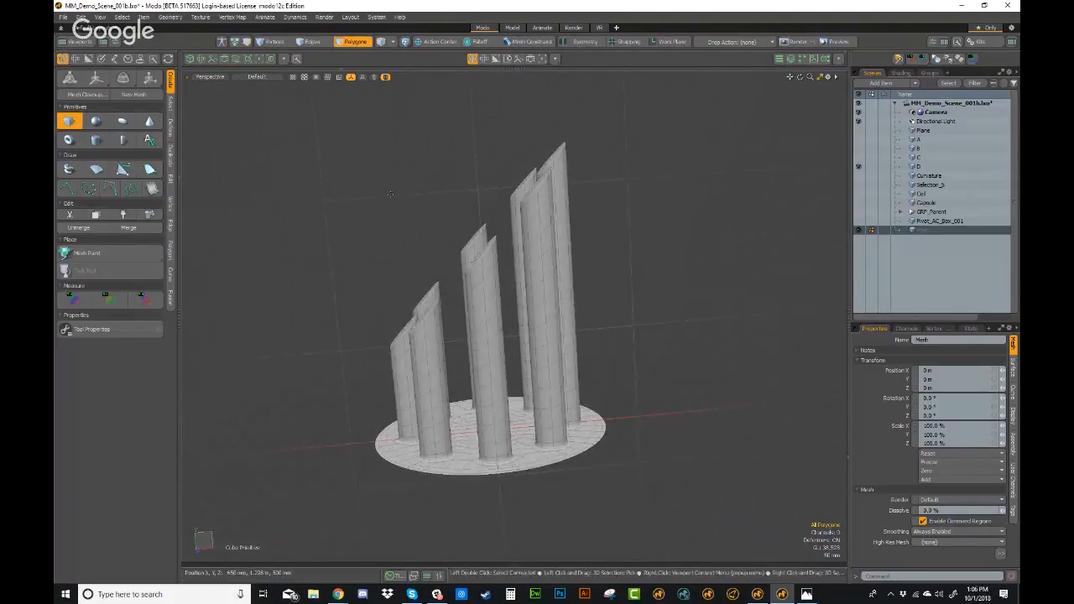
{"action": "left_click_drag", "start_coordinate": [436, 217], "coordinate": [457, 268], "text": "alt"}
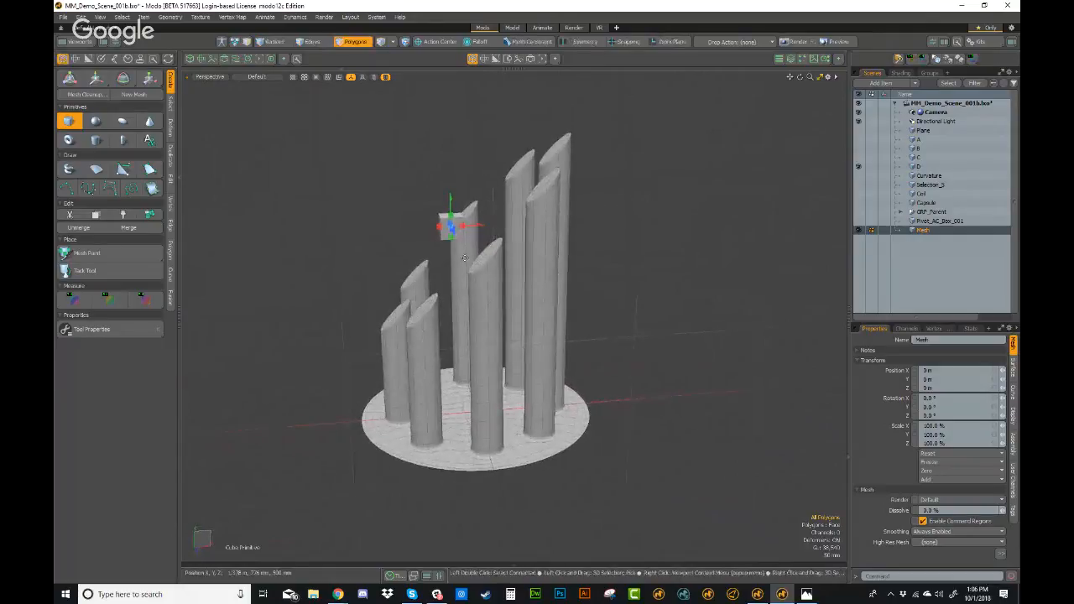
{"action": "left_click_drag", "start_coordinate": [475, 225], "coordinate": [444, 183], "text": "alt"}
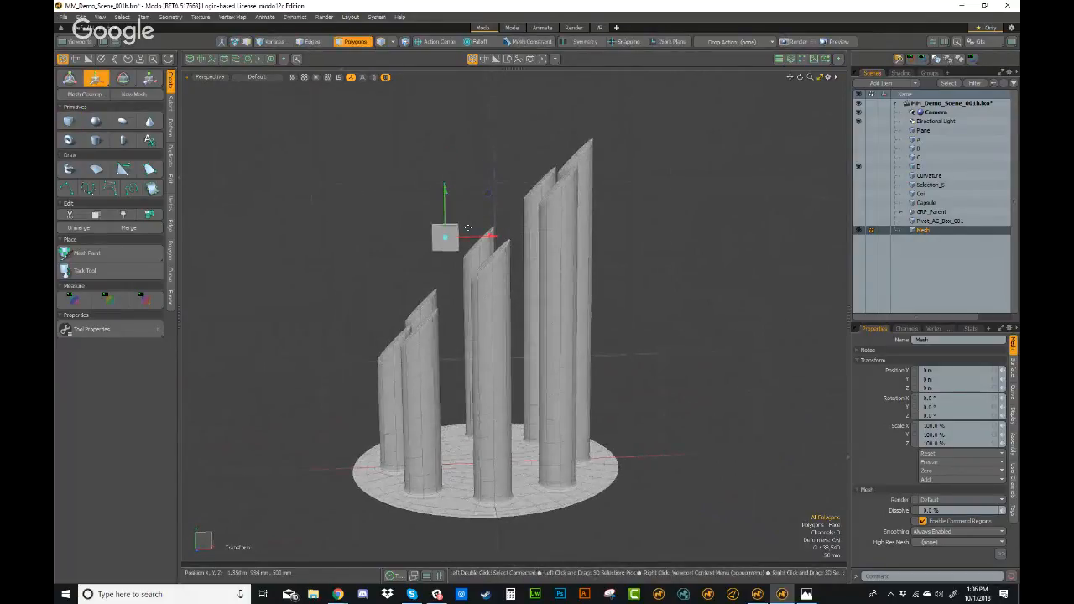
{"action": "left_click_drag", "start_coordinate": [506, 242], "coordinate": [635, 237], "text": "alt"}
- Switch to the four-view layout and move the small cube onto the slanted top of the middle front cylinder
{"action": "key", "text": "0"}
{"action": "left_click_drag", "start_coordinate": [353, 411], "coordinate": [495, 427], "text": "ctrl+alt"}
{"action": "left_click_drag", "start_coordinate": [495, 426], "coordinate": [385, 360], "text": "alt+shift"}
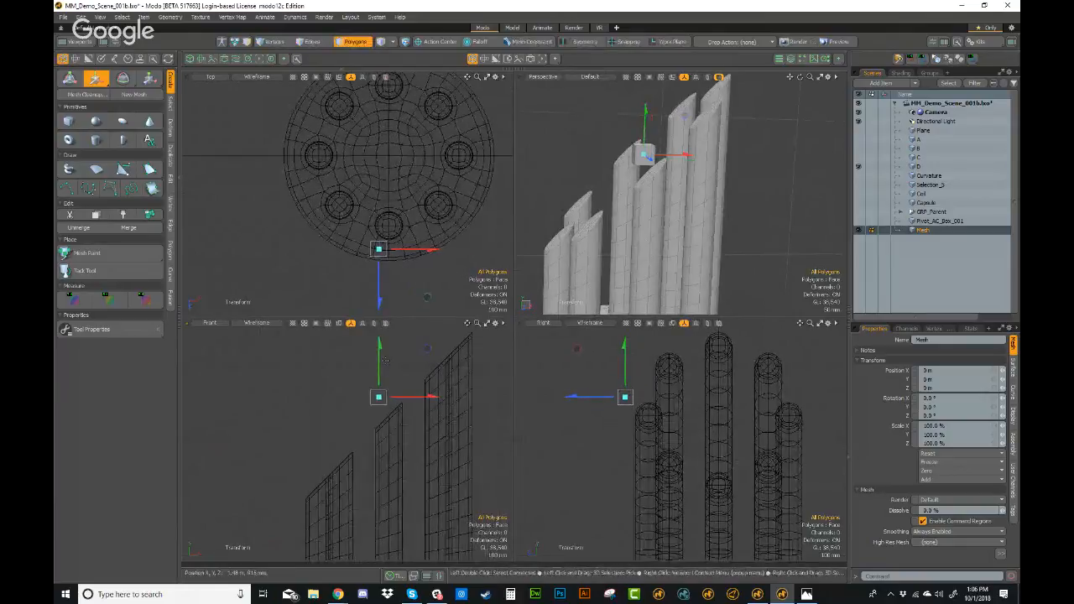
{"action": "key", "text": "ctrl+z"}
{"action": "key", "text": "ctrl+z"}
{"action": "key", "text": "ctrl+z"}
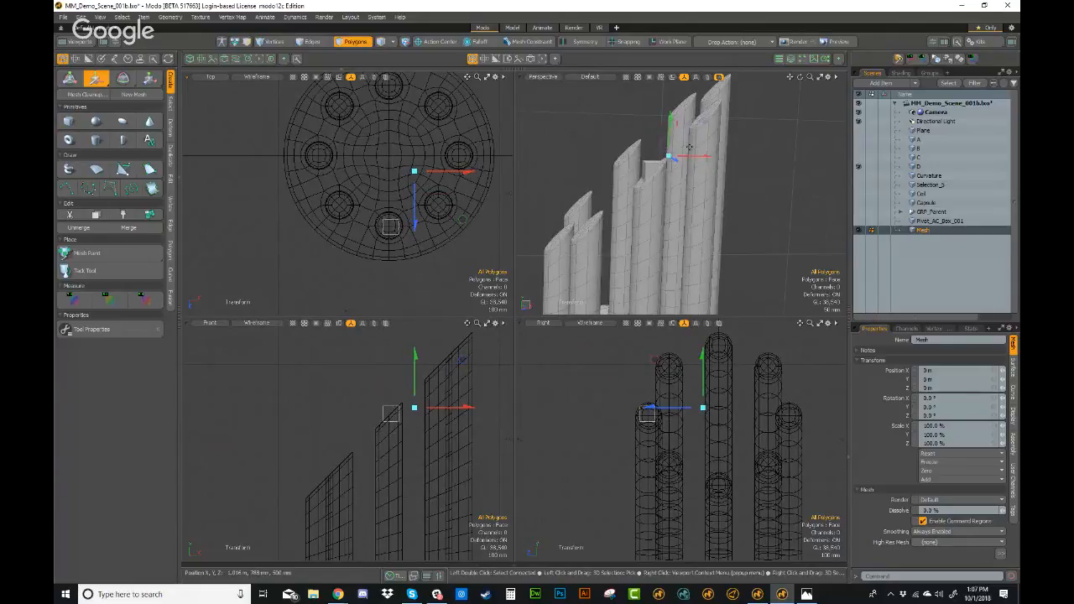
{"action": "left_click_drag", "start_coordinate": [684, 164], "coordinate": [732, 158], "text": "ctrl+alt"}
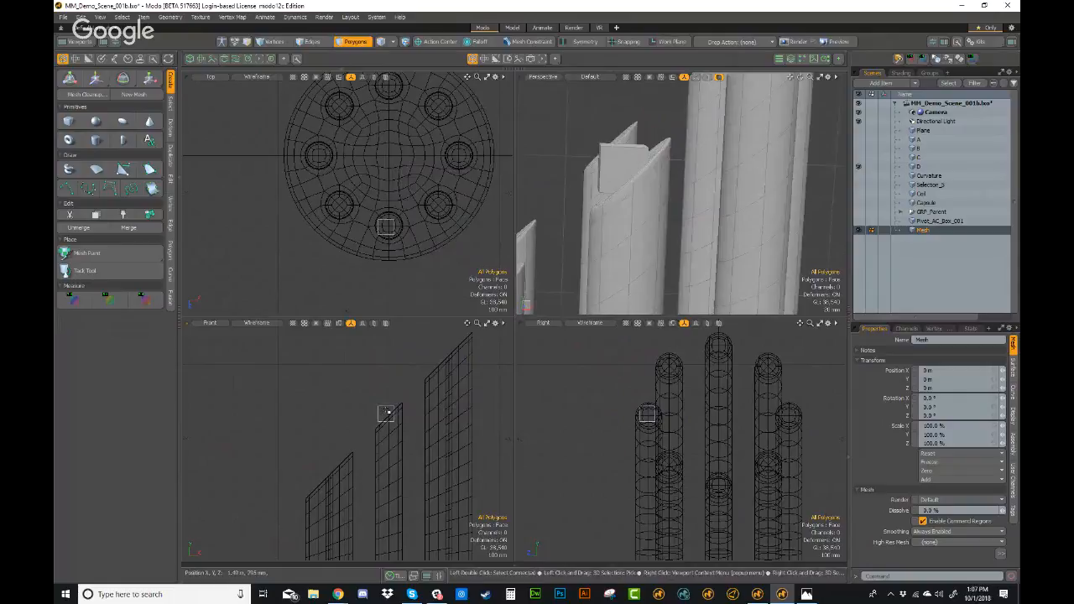
- Rotate the cube in the front view to approximate the slope of the cylinder's top
{"action": "key", "text": "e"}
{"action": "left_click_drag", "start_coordinate": [418, 366], "coordinate": [440, 401]}
{"action": "left_click_drag", "start_coordinate": [647, 244], "coordinate": [722, 248], "text": "alt"}
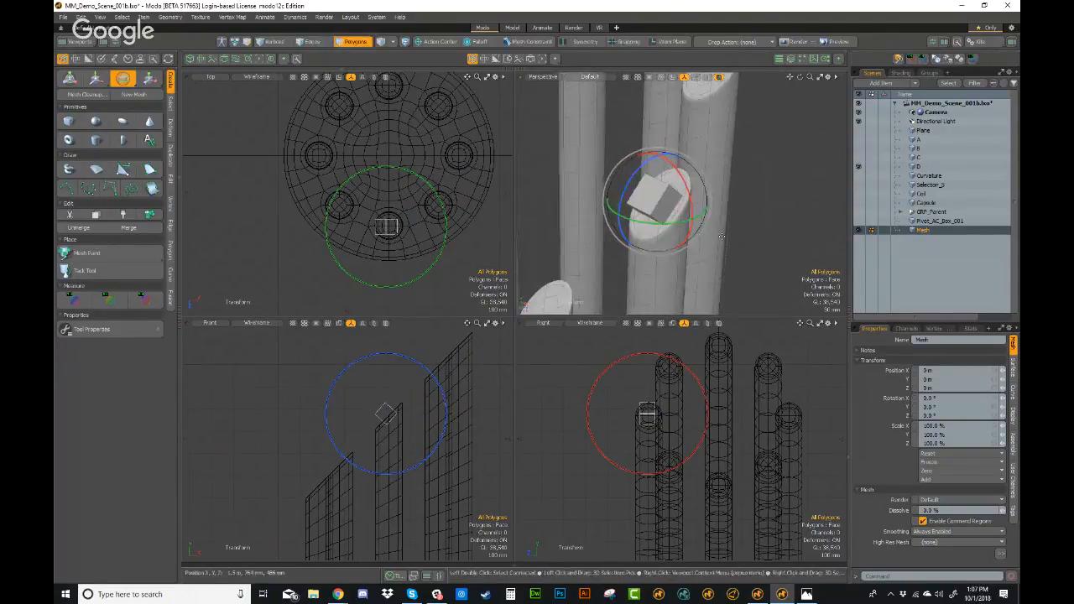
- Restore the perspective view to full size and delete the manually aligned cube
{"action": "key", "text": "KP_0"}
{"action": "left_click_drag", "start_coordinate": [504, 344], "coordinate": [444, 358], "text": "alt"}
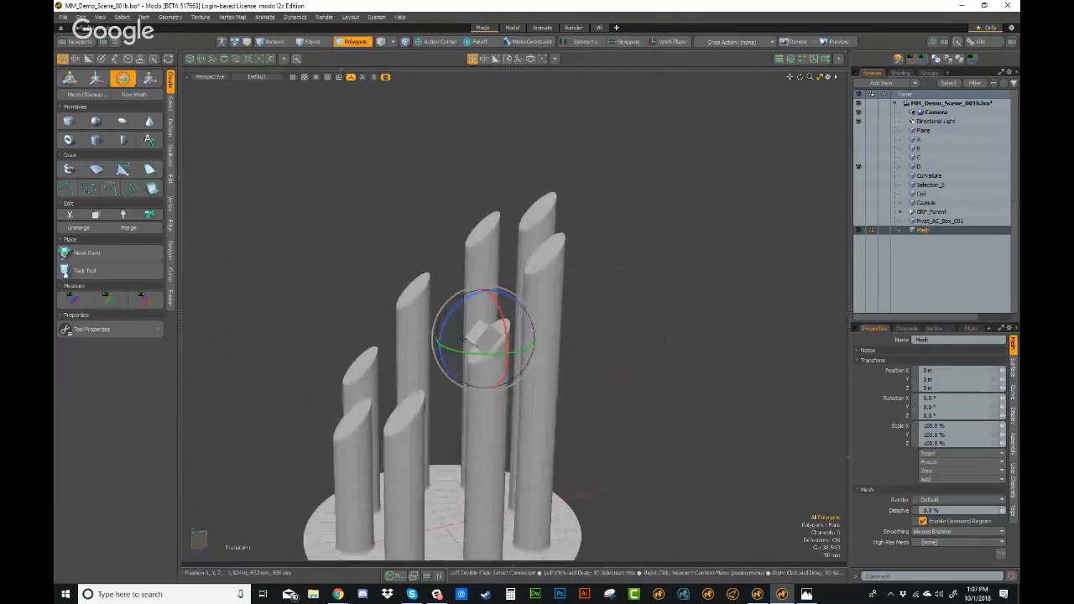
{"action": "key", "text": "3"}
{"action": "key", "text": "Delete"}
- Select mesh D and the four centre polygons on the slanted top of its middle front cylinder
{"action": "mouse_move", "coordinate": [491, 332]}
{"action": "left_mouse_down", "text": "alt"}
{"action": "mouse_move", "coordinate": [635, 431]}
{"action": "mouse_move", "coordinate": [599, 364]}
{"action": "mouse_move", "coordinate": [561, 371]}
{"action": "mouse_move", "coordinate": [635, 413]}
{"action": "mouse_move", "coordinate": [571, 367]}
{"action": "mouse_move", "coordinate": [553, 373]}
{"action": "mouse_move", "coordinate": [742, 350]}
{"action": "mouse_move", "coordinate": [559, 359]}
{"action": "mouse_move", "coordinate": [513, 330]}
{"action": "mouse_move", "coordinate": [496, 343]}
{"action": "left_mouse_up", "text": "alt"}
{"action": "scroll", "coordinate": [580, 361], "scroll_direction": "up", "scroll_amount": 3}
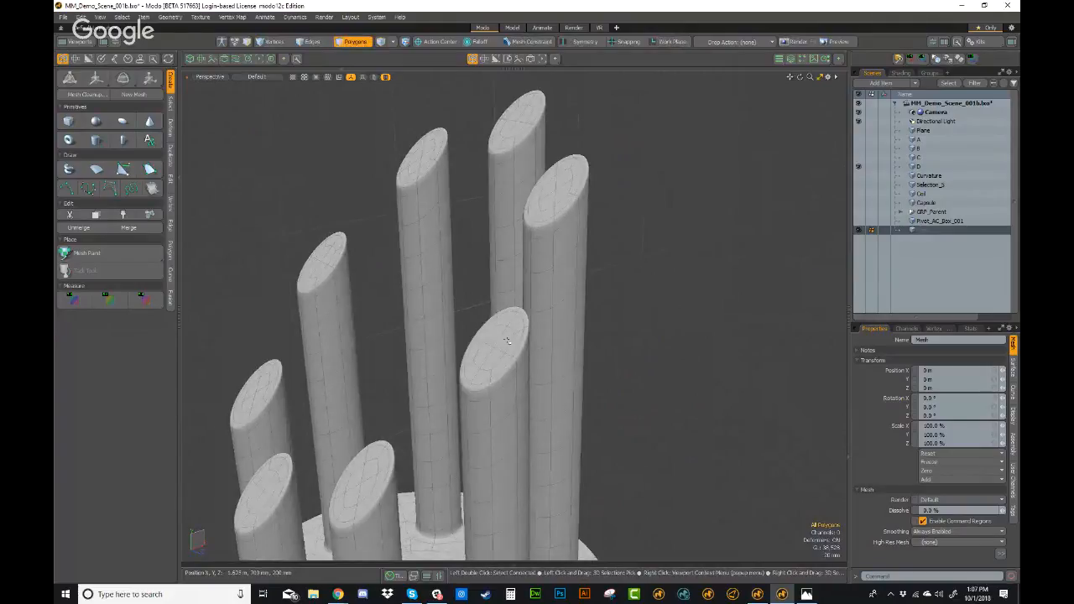
{"action": "left_click", "coordinate": [506, 344]}
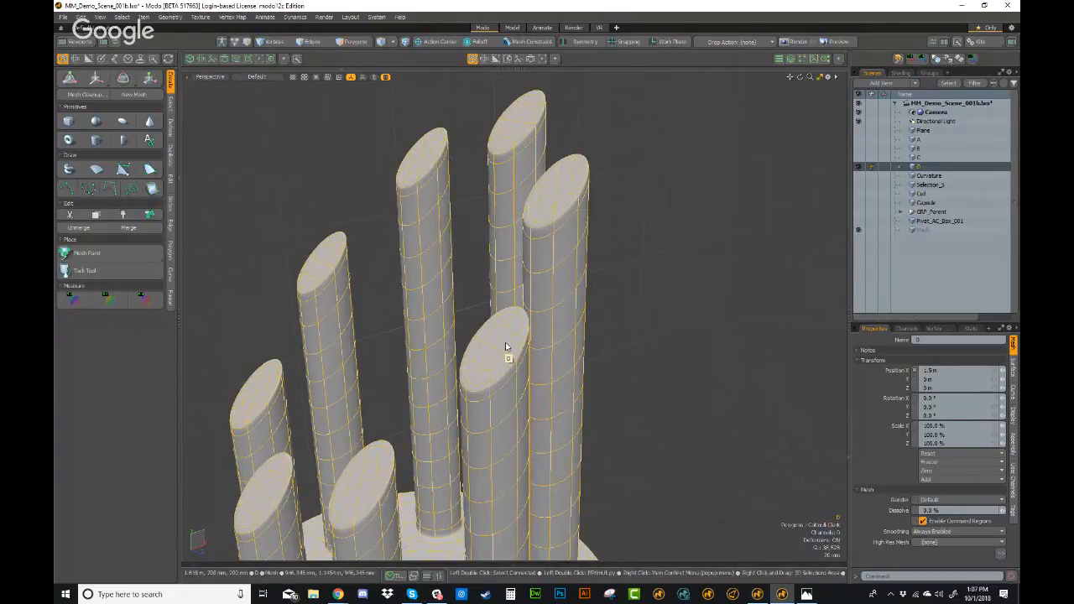
{"action": "key", "text": "3"}
{"action": "mouse_move", "coordinate": [504, 340]}
{"action": "left_mouse_down"}
{"action": "mouse_move", "coordinate": [486, 355]}
{"action": "mouse_move", "coordinate": [512, 346]}
{"action": "left_mouse_up"}
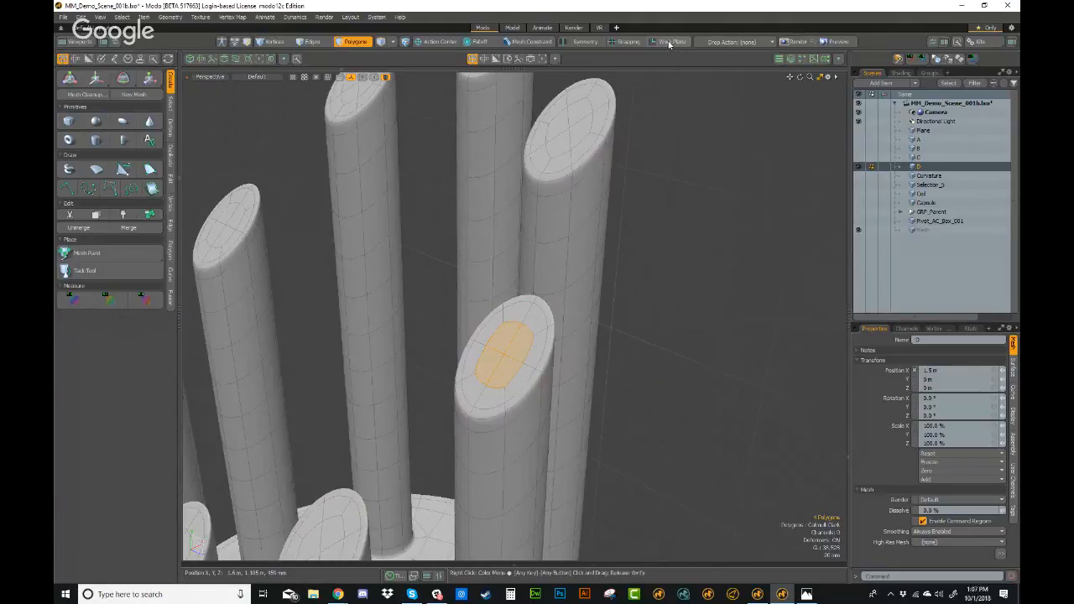
- Try aligning the work plane to the selected polygons, and reset it to its default orientation
{"action": "left_click_drag", "start_coordinate": [537, 309], "coordinate": [579, 340], "text": "alt"}
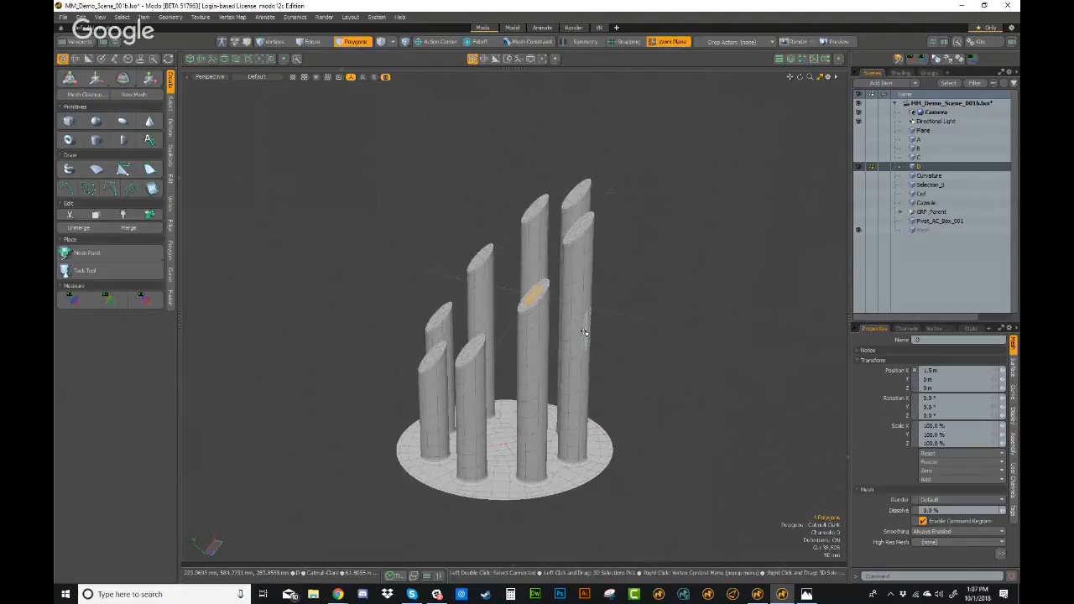
{"action": "key", "text": "End"}
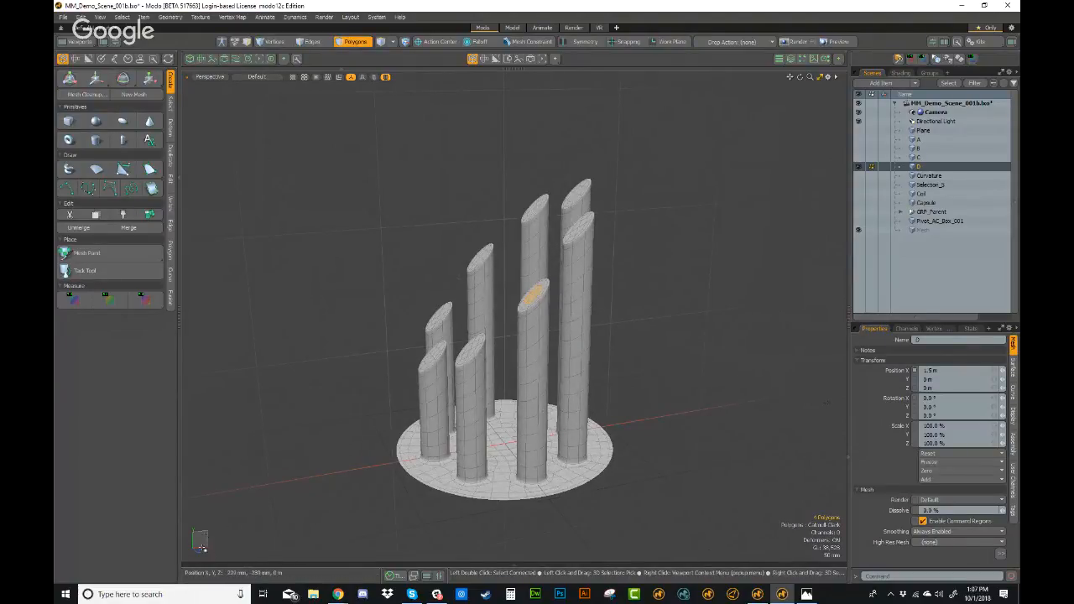
{"action": "left_click_drag", "start_coordinate": [202, 537], "coordinate": [335, 467], "text": "alt"}
{"action": "left_click_drag", "start_coordinate": [638, 343], "coordinate": [579, 344], "text": "alt"}
{"action": "left_click_drag", "start_coordinate": [579, 277], "coordinate": [544, 229], "text": "ctrl+alt"}
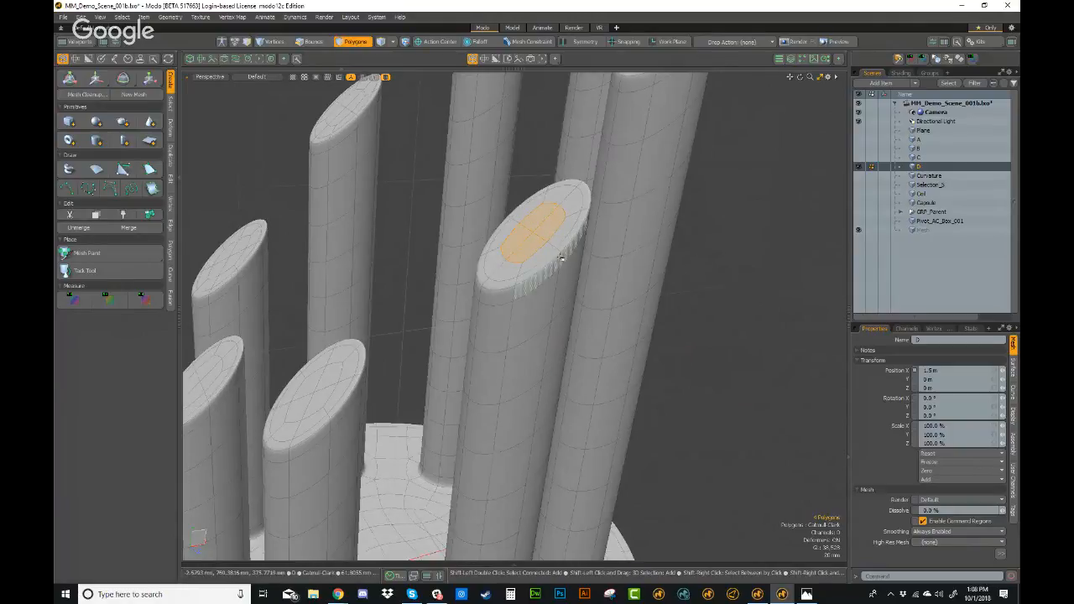
- Align the work plane to the selected polygons on the slanted cylinder top
{"action": "scroll", "coordinate": [569, 250], "scroll_direction": "down", "scroll_amount": 5}
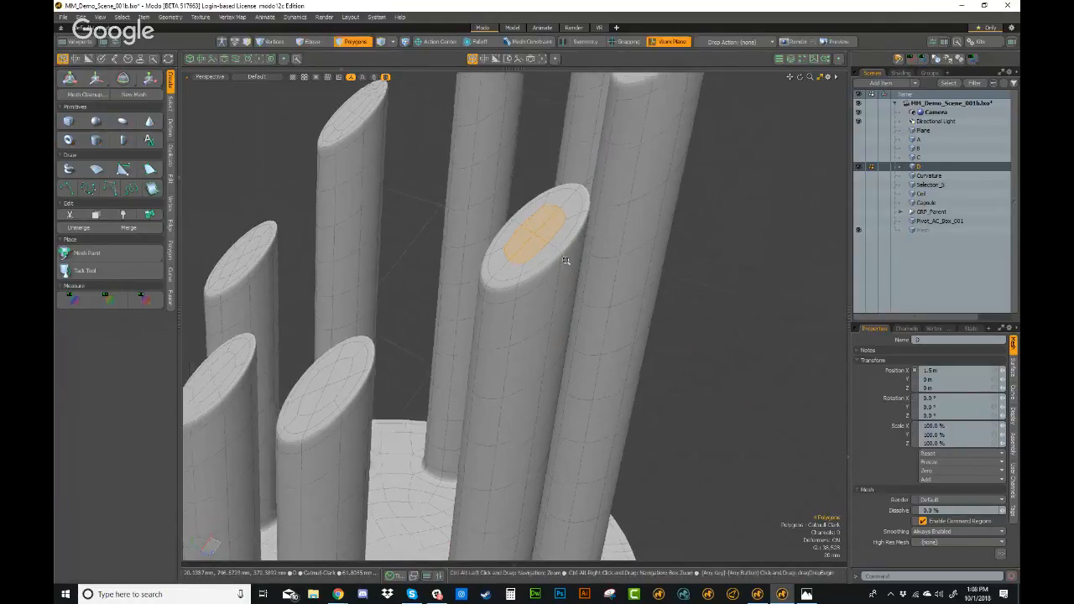
{"action": "left_click_drag", "start_coordinate": [569, 250], "coordinate": [587, 319], "text": "alt"}
{"action": "left_click_drag", "start_coordinate": [587, 319], "coordinate": [556, 290], "text": "ctrl+alt"}
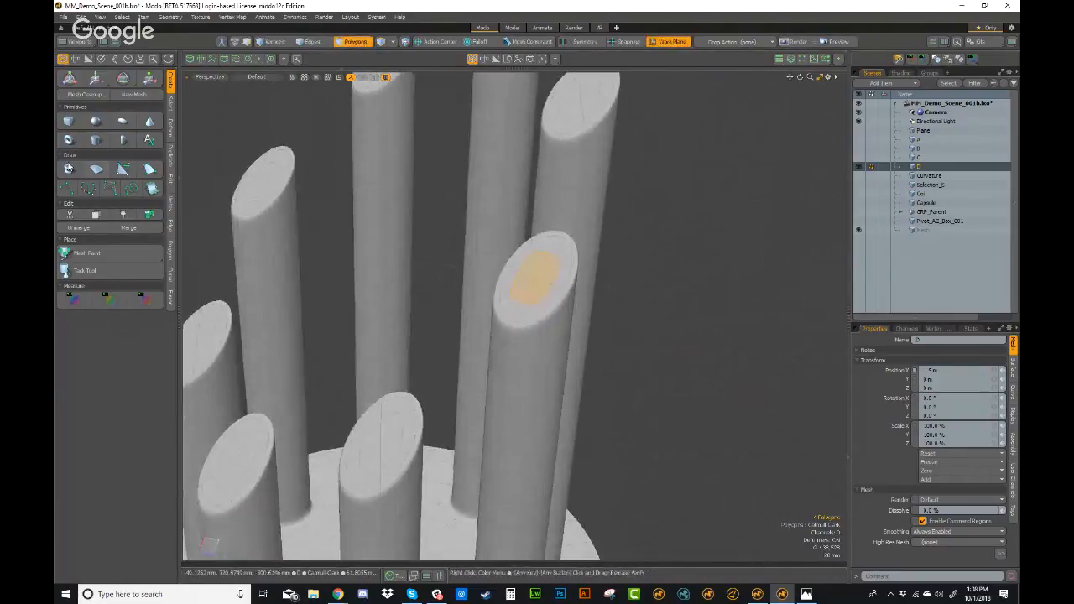
- Draw four small cubes of different sizes with the Cube primitive on the aligned work plane across the slanted cylinder top
{"action": "left_click", "coordinate": [71, 123]}
{"action": "left_click_drag", "start_coordinate": [525, 280], "coordinate": [403, 266], "text": "alt"}
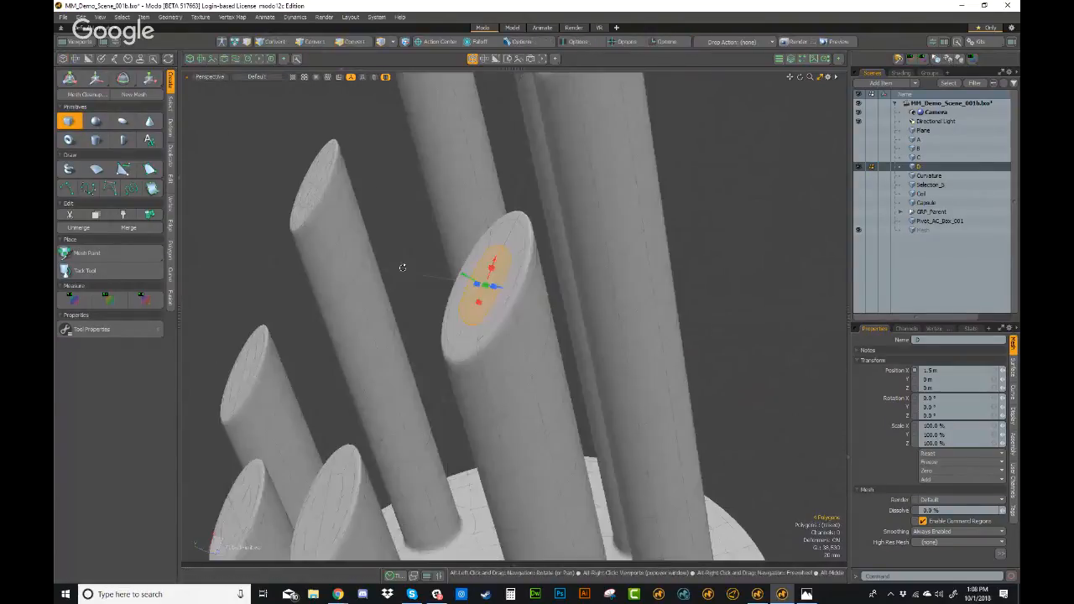
{"action": "left_click_drag", "start_coordinate": [487, 285], "coordinate": [542, 262]}
{"action": "left_click", "coordinate": [560, 285], "text": "shift"}
{"action": "key", "text": "space"}
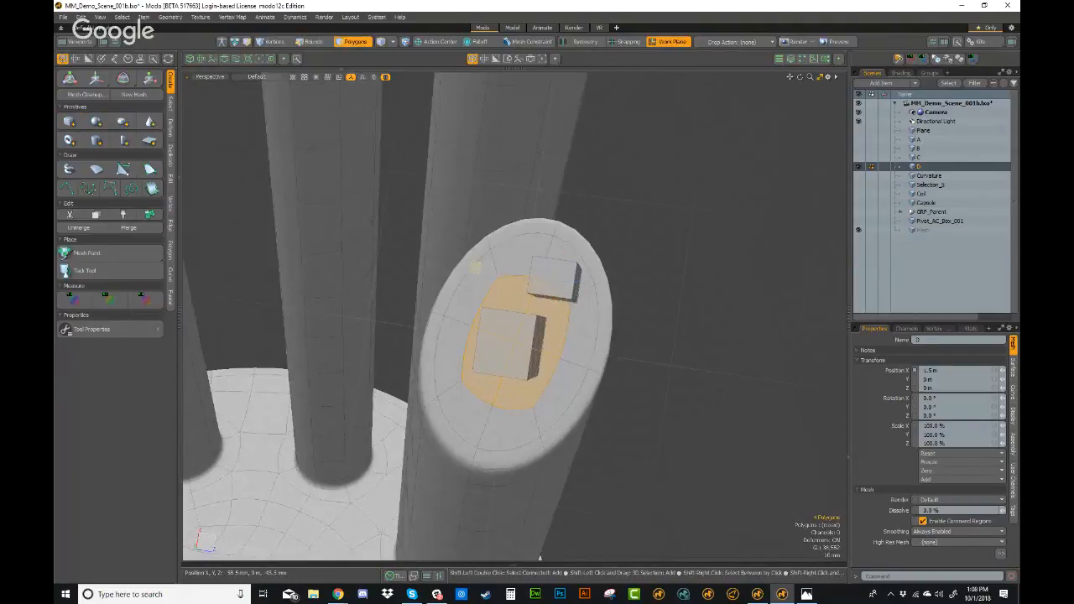
{"action": "left_click_drag", "start_coordinate": [491, 282], "coordinate": [491, 280]}
{"action": "key", "text": "space"}
{"action": "left_click_drag", "start_coordinate": [521, 430], "coordinate": [513, 428]}
{"action": "left_click_drag", "start_coordinate": [613, 465], "coordinate": [422, 304], "text": "alt"}
{"action": "scroll", "coordinate": [410, 295], "scroll_direction": "down", "scroll_amount": 3}
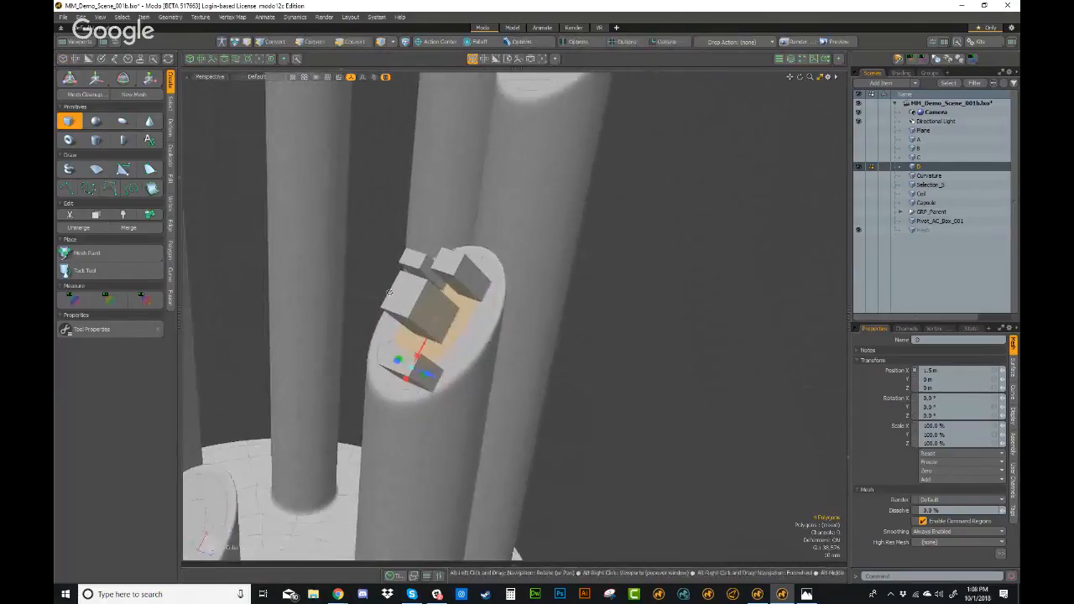
- Select the largest cube's upper face and draw a small cube on it with the Cube primitive
{"action": "key", "text": "space"}
{"action": "left_click", "coordinate": [406, 293]}
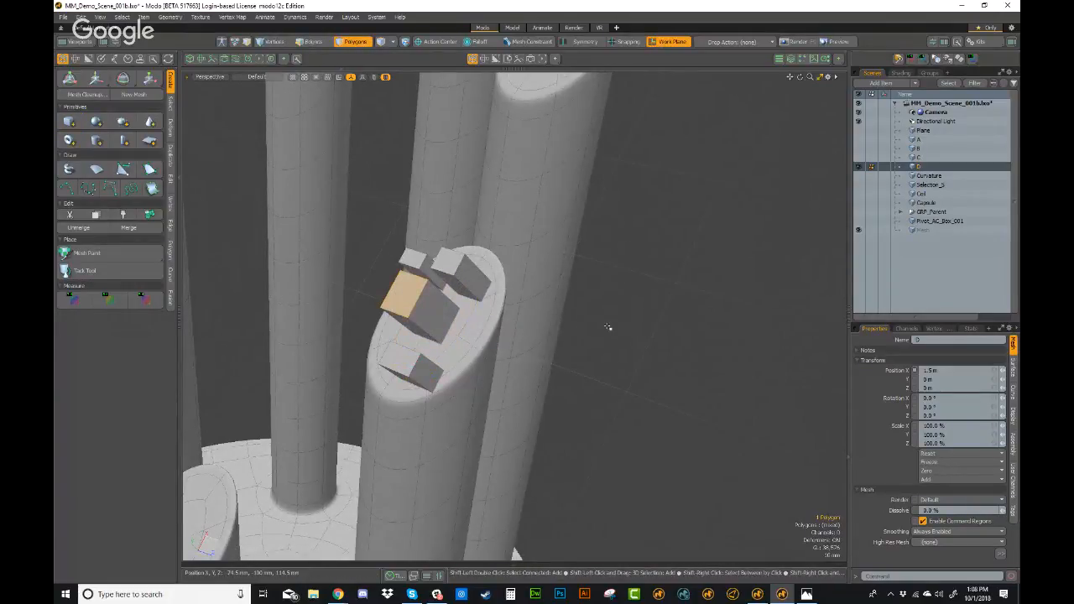
{"action": "left_click_drag", "start_coordinate": [595, 283], "coordinate": [470, 285], "text": "alt"}
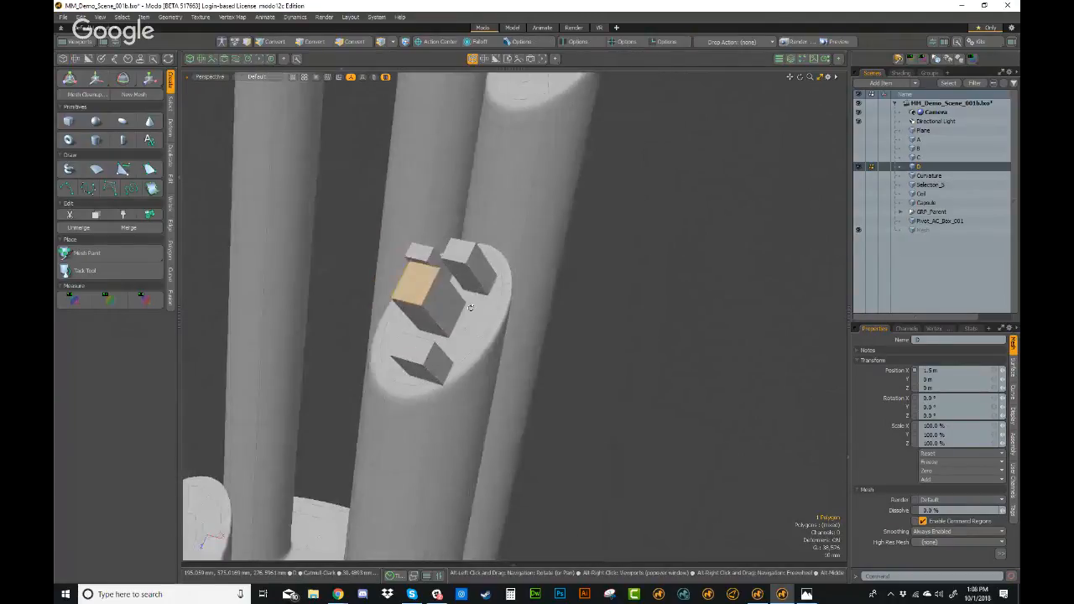
{"action": "left_click", "coordinate": [74, 124]}
{"action": "scroll", "coordinate": [403, 277], "scroll_direction": "up", "scroll_amount": 4}
{"action": "left_click_drag", "start_coordinate": [402, 276], "coordinate": [499, 294], "text": "alt"}
{"action": "left_click_drag", "start_coordinate": [547, 327], "coordinate": [527, 294]}
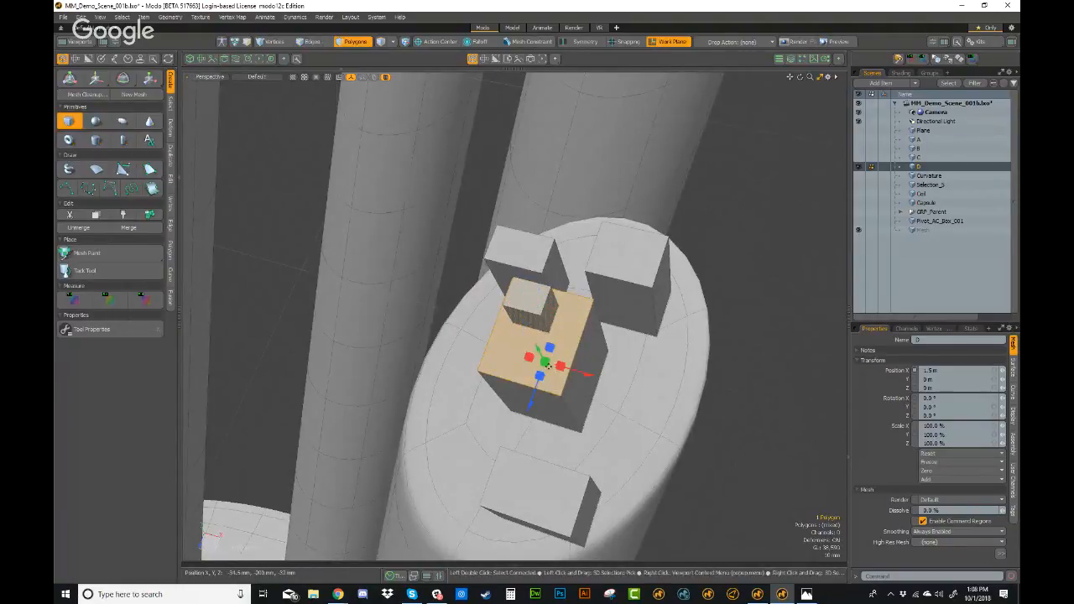
{"action": "left_click_drag", "start_coordinate": [550, 379], "coordinate": [636, 299], "text": "alt"}
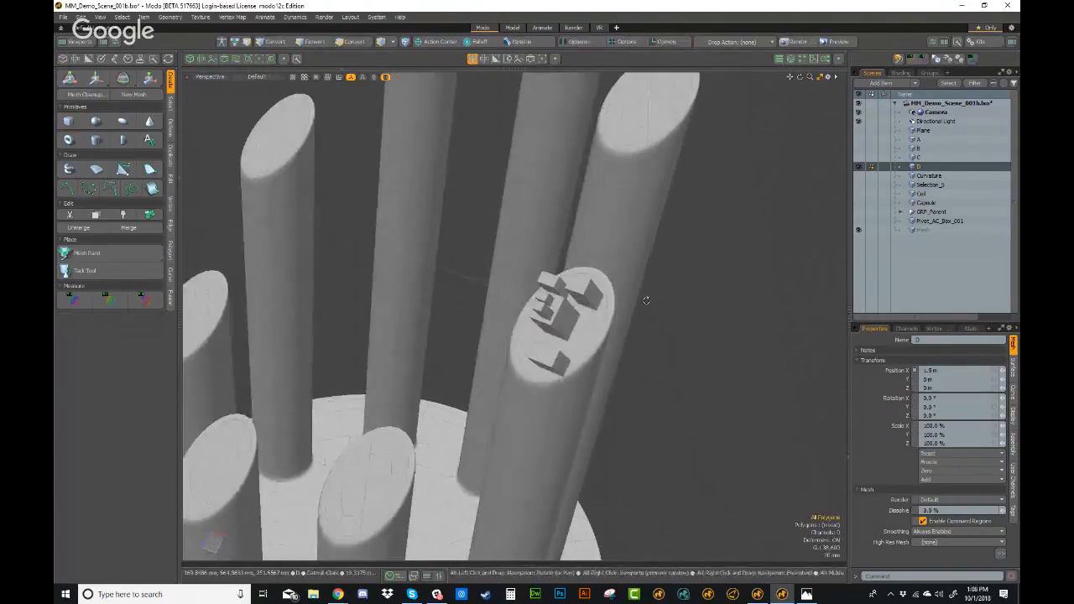
- Open the work plane options and keep them as a floating palette beside the model
{"action": "left_click", "coordinate": [673, 46], "text": "alt"}
{"action": "left_click_drag", "start_coordinate": [664, 62], "coordinate": [755, 119]}
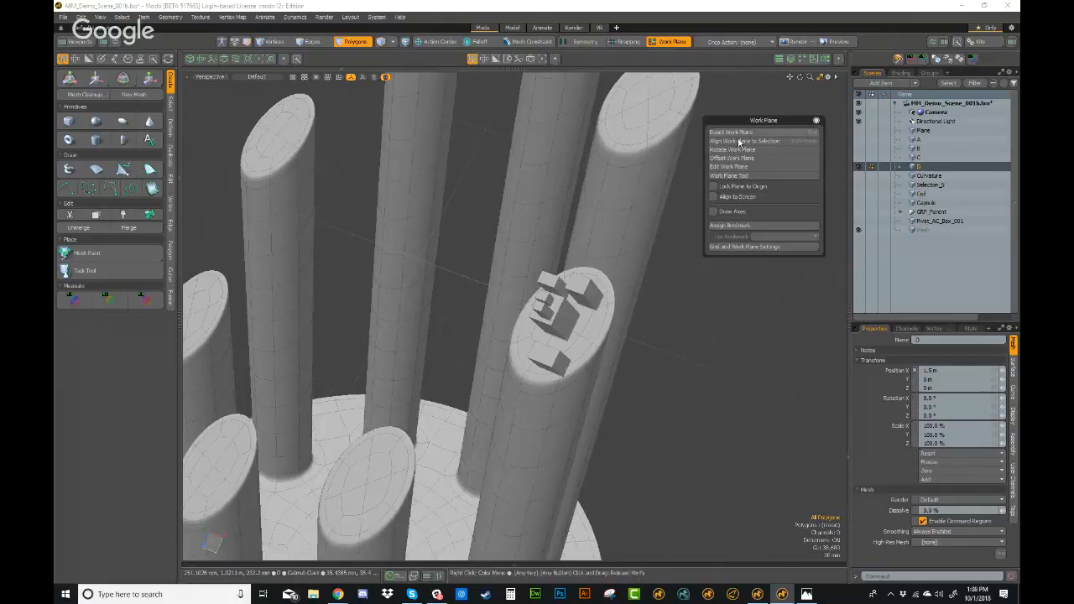
{"action": "left_click_drag", "start_coordinate": [776, 120], "coordinate": [786, 115]}
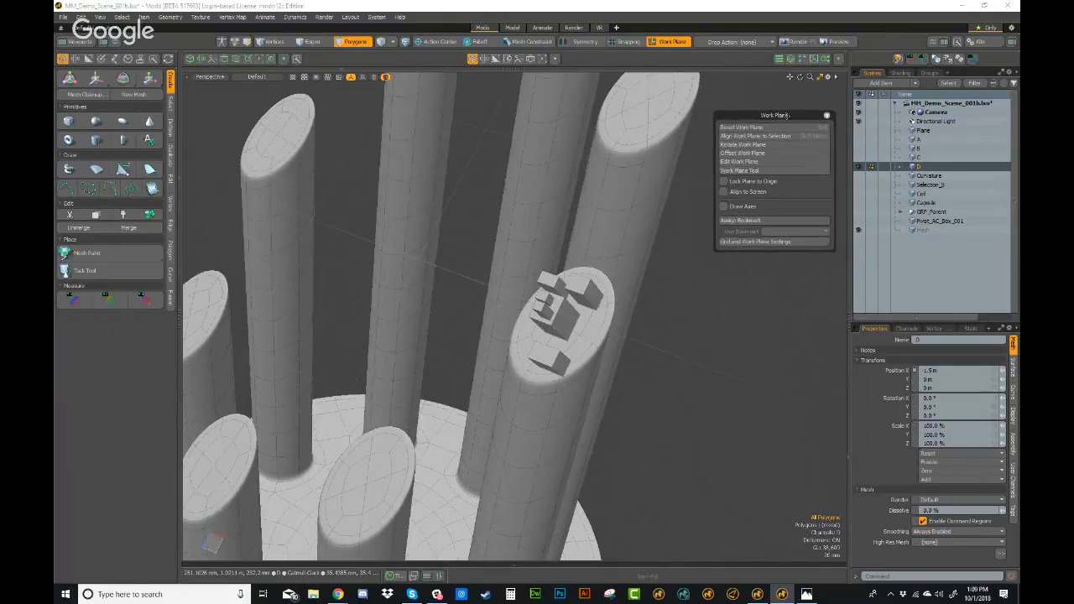
- Select all the cubes on the slanted cylinder top and delete them
{"action": "left_click_drag", "start_coordinate": [647, 372], "coordinate": [481, 264], "text": "alt"}
{"action": "double_click", "coordinate": [483, 263]}
{"action": "double_click", "coordinate": [465, 279], "text": "shift"}
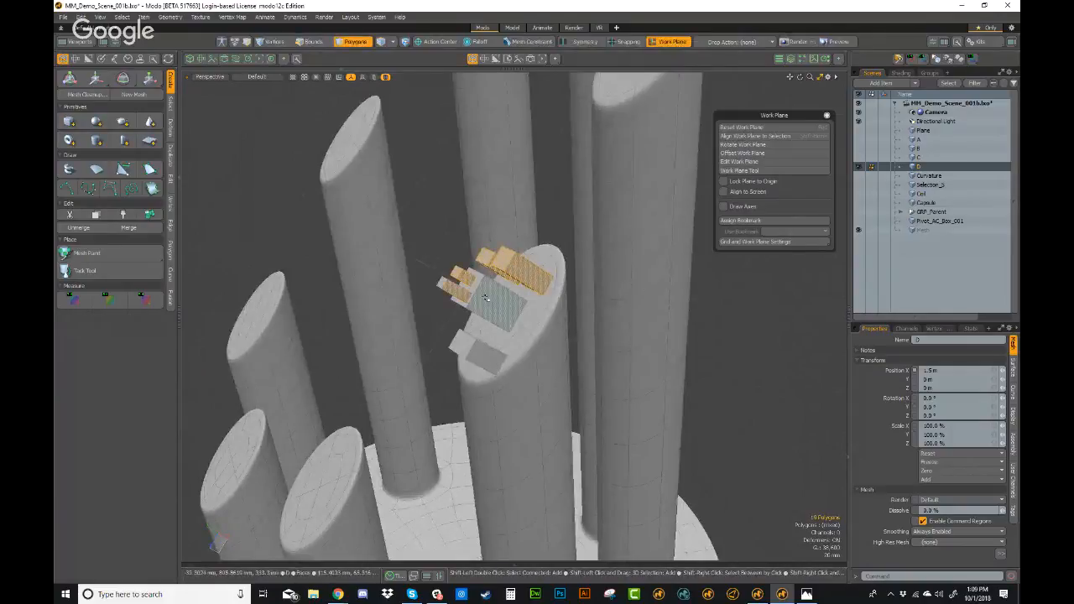
{"action": "key", "text": "Delete"}
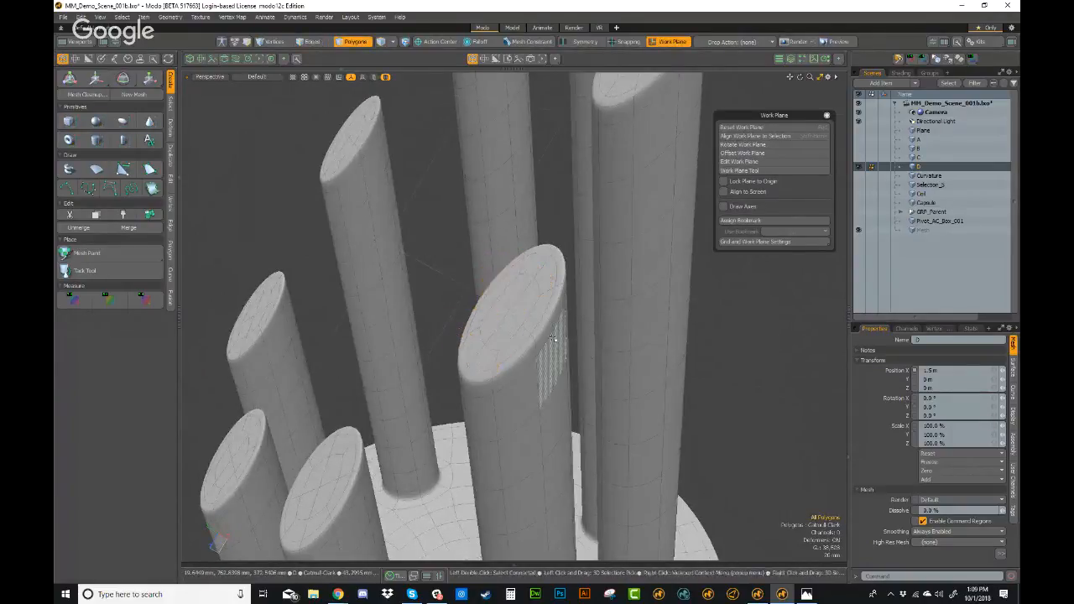
- Select one polygon on the side of the front cylinder and align the work plane to it
{"action": "scroll", "coordinate": [561, 339], "scroll_direction": "down", "scroll_amount": 3}
{"action": "left_click_drag", "start_coordinate": [554, 370], "coordinate": [530, 302], "text": "ctrl+alt"}
{"action": "left_click_drag", "start_coordinate": [501, 414], "coordinate": [490, 352], "text": "alt"}
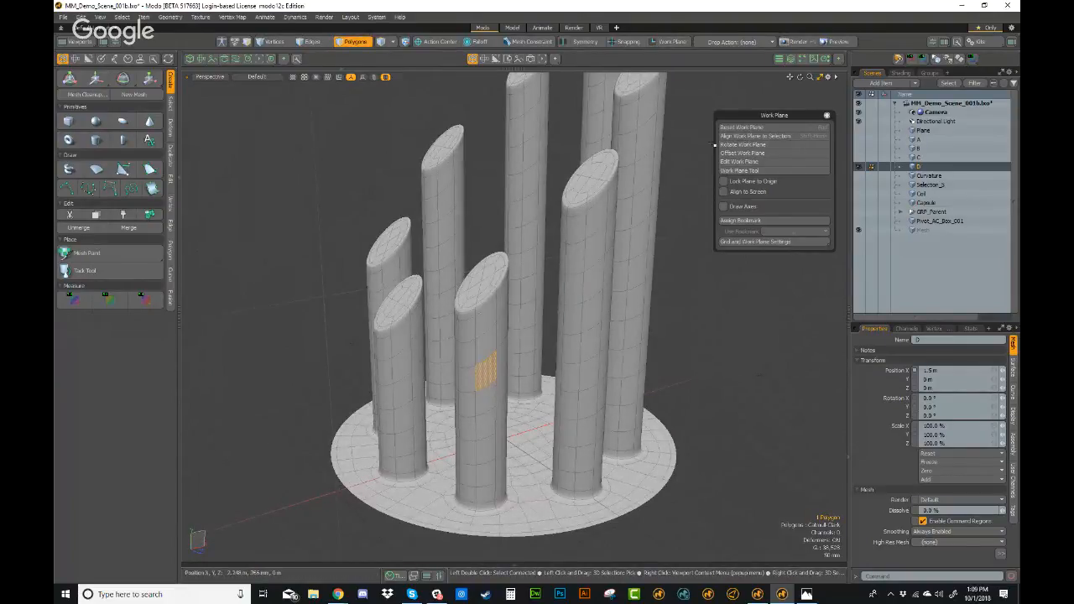
{"action": "left_click", "coordinate": [747, 138]}
- Examine from several angles how the aligned work plane grid lies relative to the selected side polygon
{"action": "left_click_drag", "start_coordinate": [638, 319], "coordinate": [702, 333], "text": "alt"}
{"action": "scroll", "coordinate": [672, 357], "scroll_direction": "up", "scroll_amount": 3}
{"action": "left_click_drag", "start_coordinate": [659, 394], "coordinate": [629, 367], "text": "alt"}
{"action": "scroll", "coordinate": [612, 369], "scroll_direction": "down", "scroll_amount": 3}
{"action": "left_click_drag", "start_coordinate": [539, 355], "coordinate": [417, 255], "text": "alt"}
{"action": "scroll", "coordinate": [479, 314], "scroll_direction": "up", "scroll_amount": 3}
{"action": "left_click_drag", "start_coordinate": [479, 314], "coordinate": [412, 210], "text": "alt"}
{"action": "scroll", "coordinate": [442, 283], "scroll_direction": "up", "scroll_amount": 2}
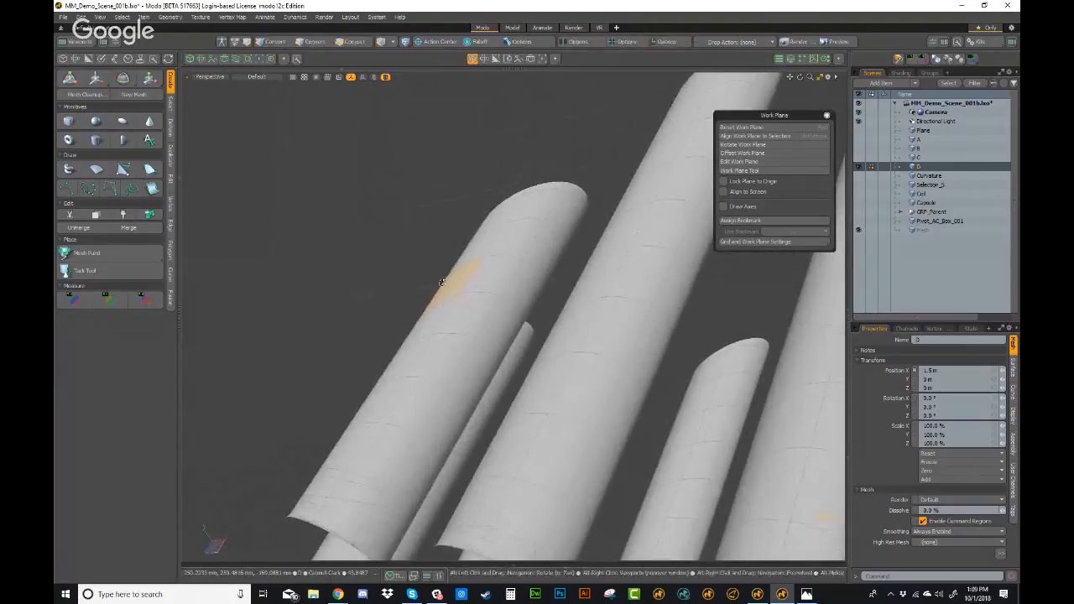
{"action": "scroll", "coordinate": [453, 271], "scroll_direction": "down", "scroll_amount": 4}
{"action": "left_click_drag", "start_coordinate": [512, 319], "coordinate": [566, 329], "text": "alt"}
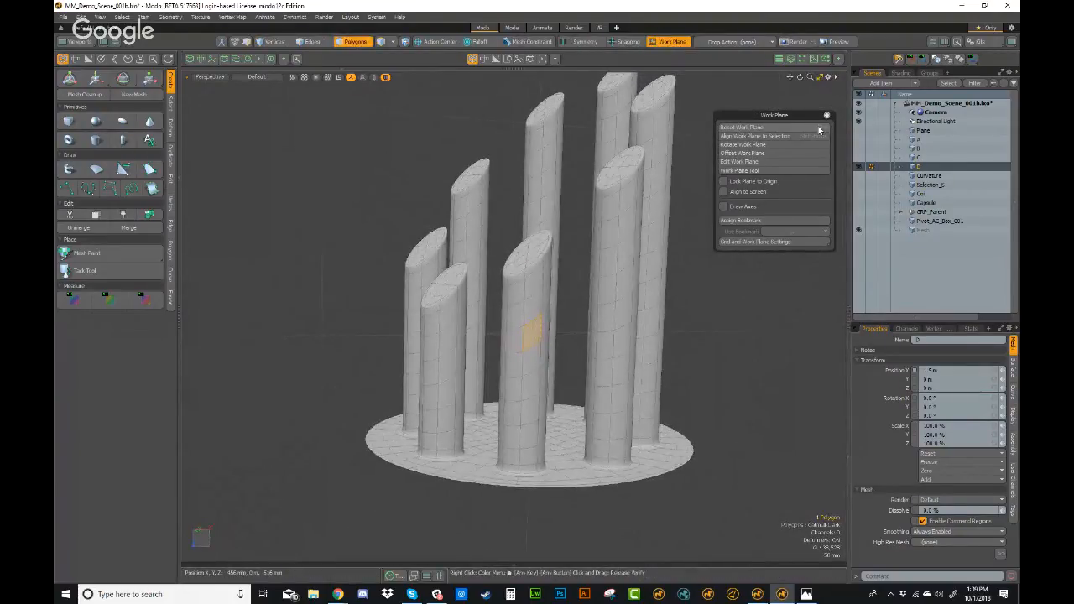
- Rotate the work plane 15° about its Y axis
{"action": "scroll", "coordinate": [498, 358], "scroll_direction": "up", "scroll_amount": 3}
{"action": "left_click_drag", "start_coordinate": [499, 358], "coordinate": [590, 305], "text": "alt"}
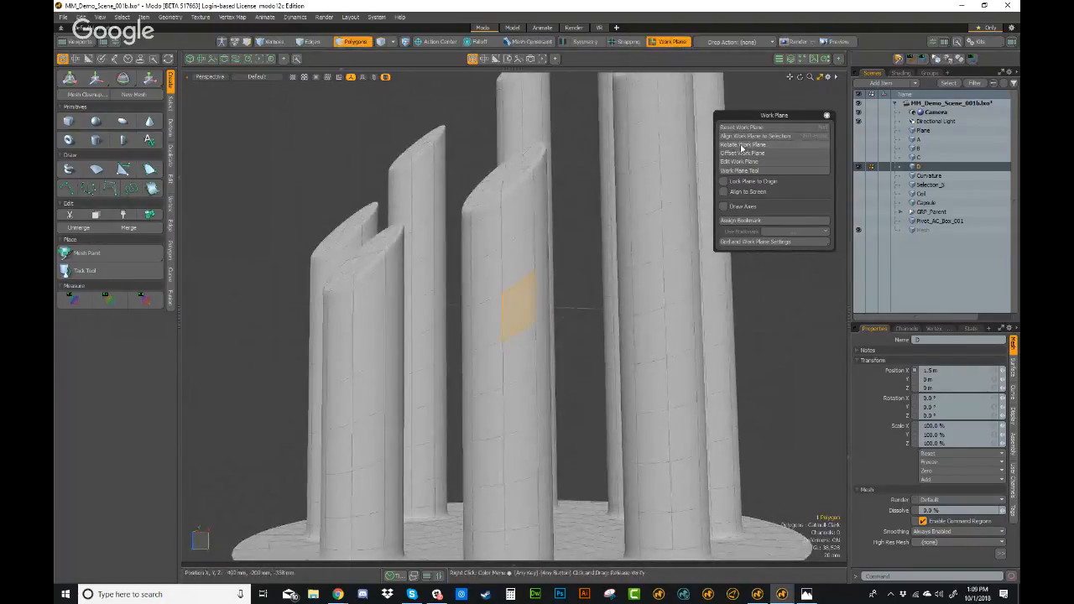
{"action": "left_click", "coordinate": [745, 145]}
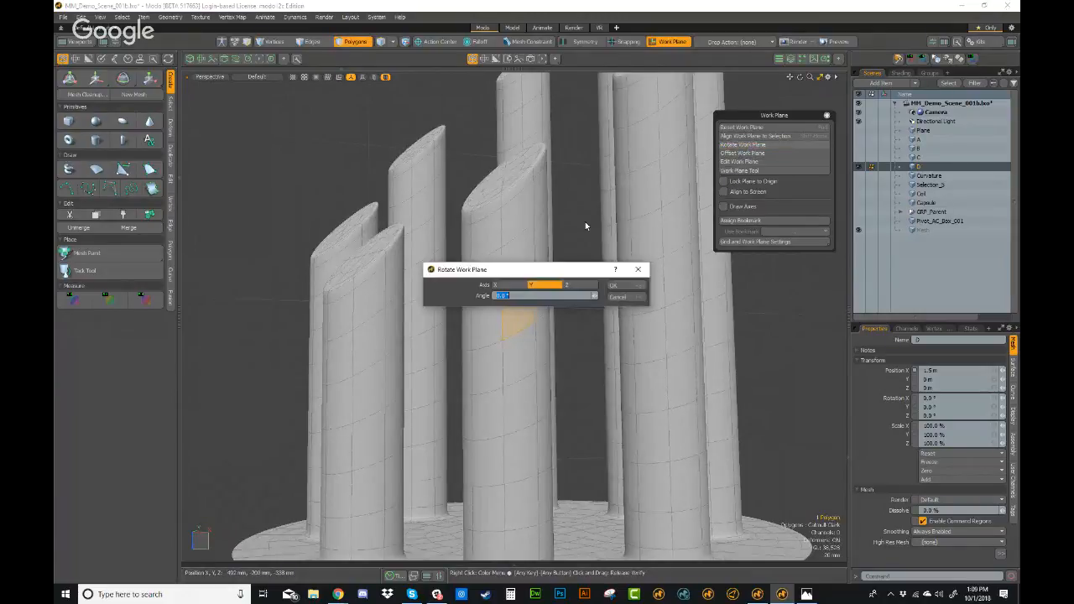
{"action": "left_click_drag", "start_coordinate": [562, 272], "coordinate": [409, 148]}
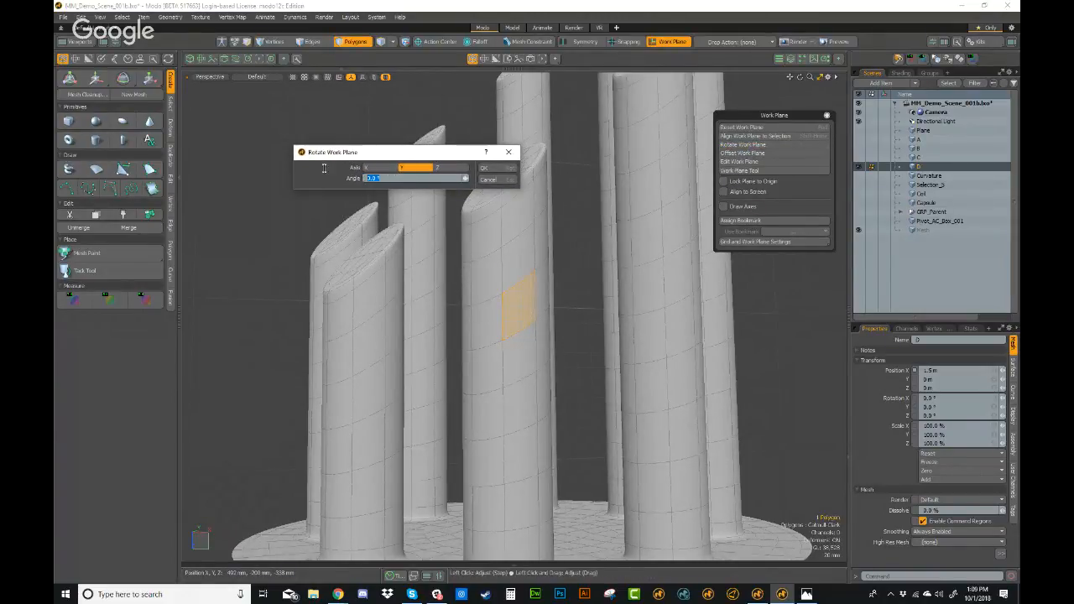
{"action": "type", "text": "15"}
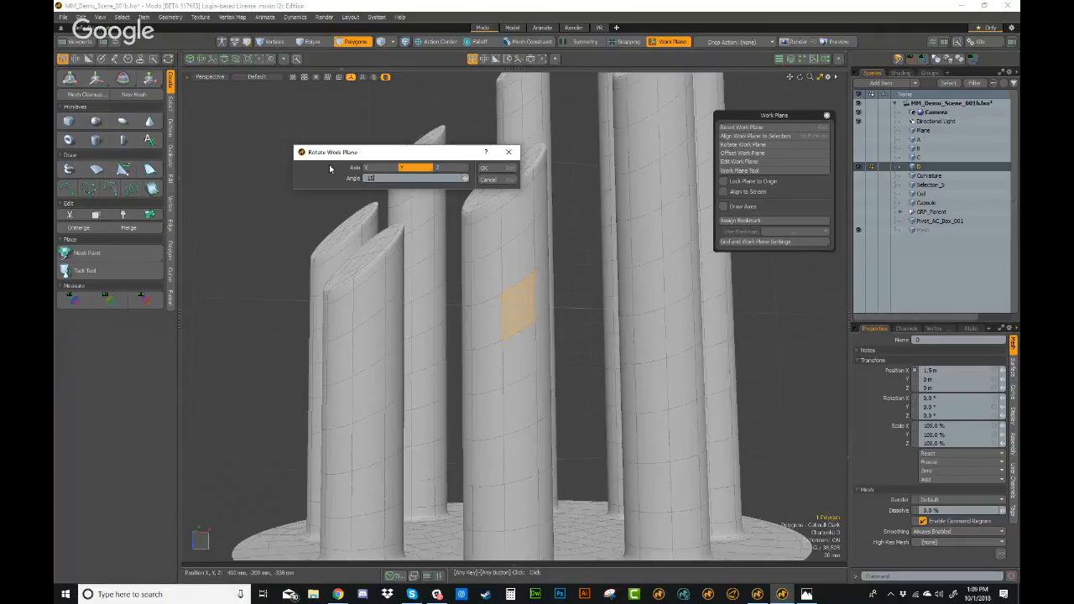
{"action": "left_click", "coordinate": [499, 171]}
{"action": "left_click_drag", "start_coordinate": [513, 352], "coordinate": [530, 308], "text": "alt"}
{"action": "scroll", "coordinate": [509, 307], "scroll_direction": "down", "scroll_amount": 3}
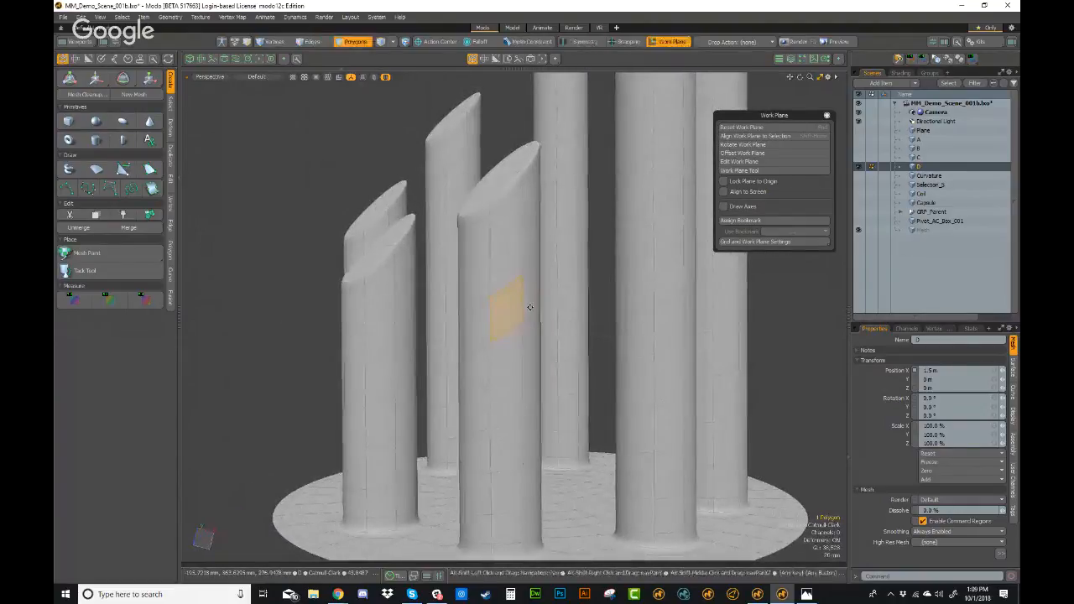
- Offset the work plane 500 mm along its Y axis
{"action": "left_click", "coordinate": [745, 155]}
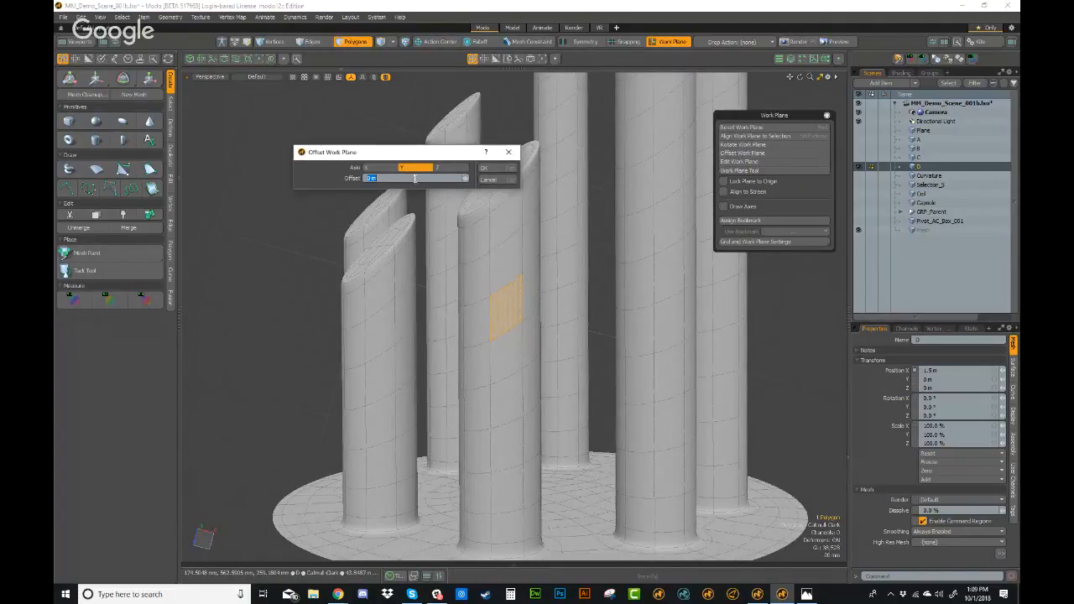
{"action": "type", "text": "500mm"}
{"action": "left_click", "coordinate": [492, 170]}
{"action": "left_click_drag", "start_coordinate": [568, 283], "coordinate": [705, 173], "text": "alt"}
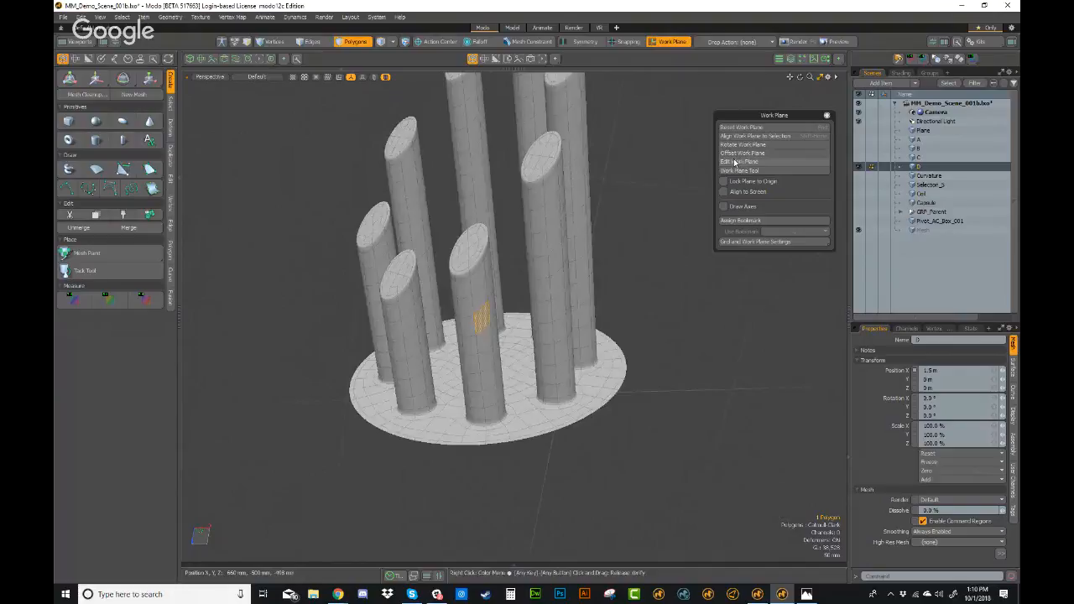
- Edit the work plane's center coordinates, with Y at 237 mm and Z at 700 mm, and adjust its rotation
{"action": "left_click", "coordinate": [739, 163]}
{"action": "left_click_drag", "start_coordinate": [428, 132], "coordinate": [348, 115]}
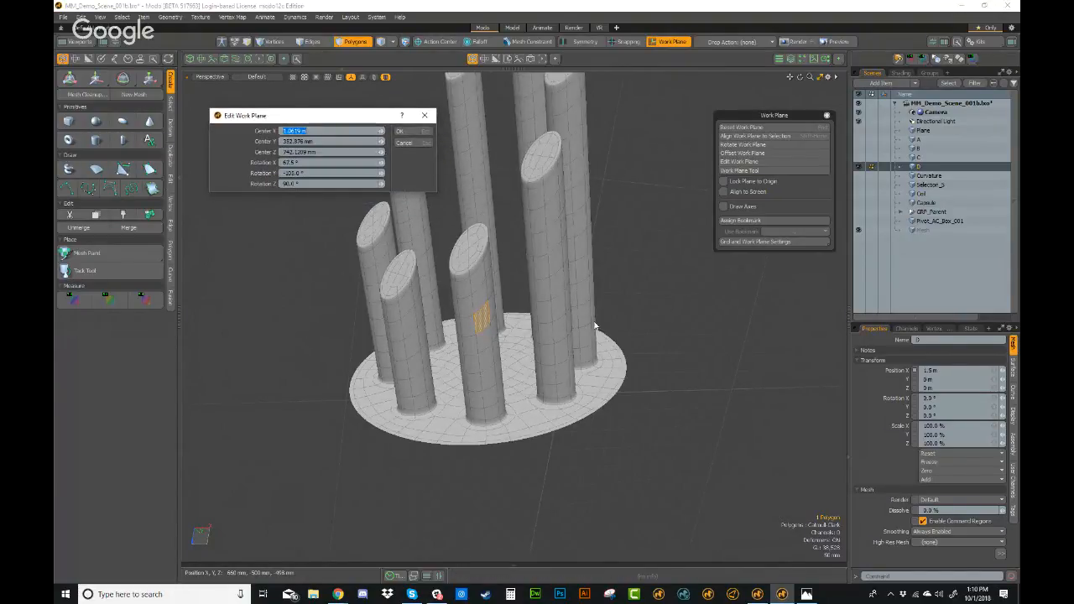
{"action": "left_click_drag", "start_coordinate": [376, 122], "coordinate": [373, 138]}
{"action": "left_click_drag", "start_coordinate": [377, 145], "coordinate": [384, 145]}
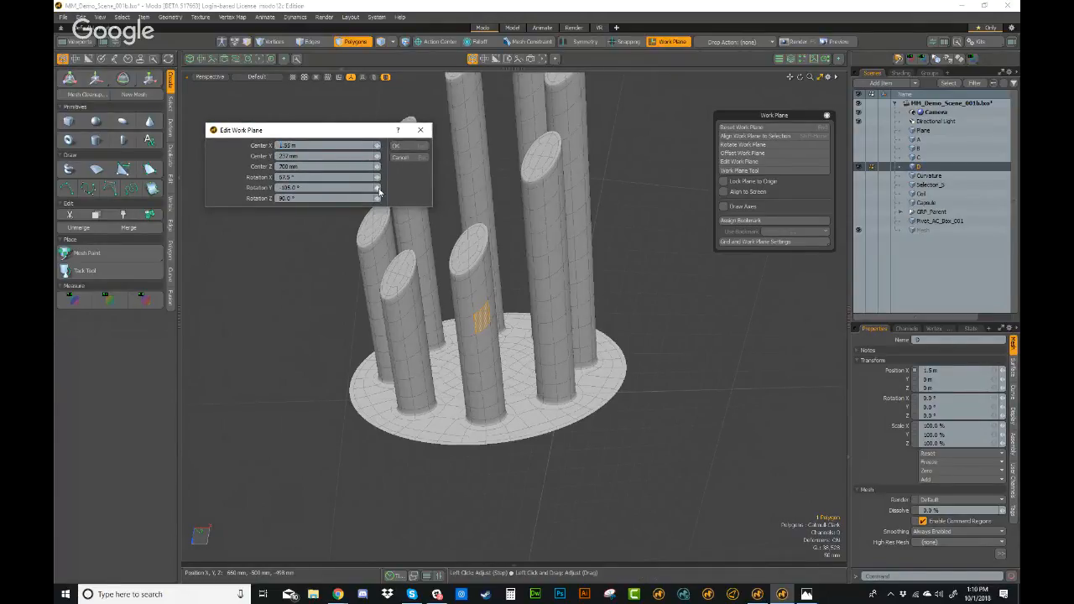
{"action": "left_click", "coordinate": [403, 146]}
{"action": "left_click_drag", "start_coordinate": [503, 269], "coordinate": [566, 338], "text": "alt"}
{"action": "scroll", "coordinate": [563, 335], "scroll_direction": "down", "scroll_amount": 3}
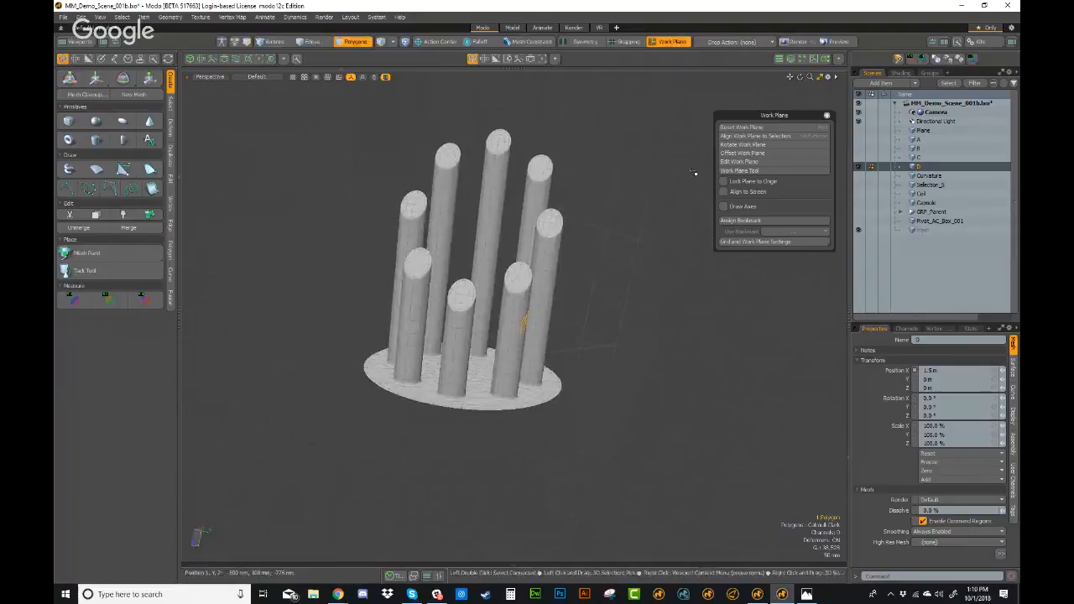
- Reopen the work plane's numeric settings, accept them, and return the work plane to its default orientation
{"action": "left_click", "coordinate": [740, 163]}
{"action": "left_click_drag", "start_coordinate": [329, 130], "coordinate": [358, 145]}
{"action": "left_click", "coordinate": [426, 158]}
{"action": "left_click_drag", "start_coordinate": [472, 193], "coordinate": [511, 270], "text": "alt"}
{"action": "left_click_drag", "start_coordinate": [513, 222], "coordinate": [625, 242], "text": "alt"}
{"action": "left_click_drag", "start_coordinate": [707, 239], "coordinate": [592, 289], "text": "alt"}
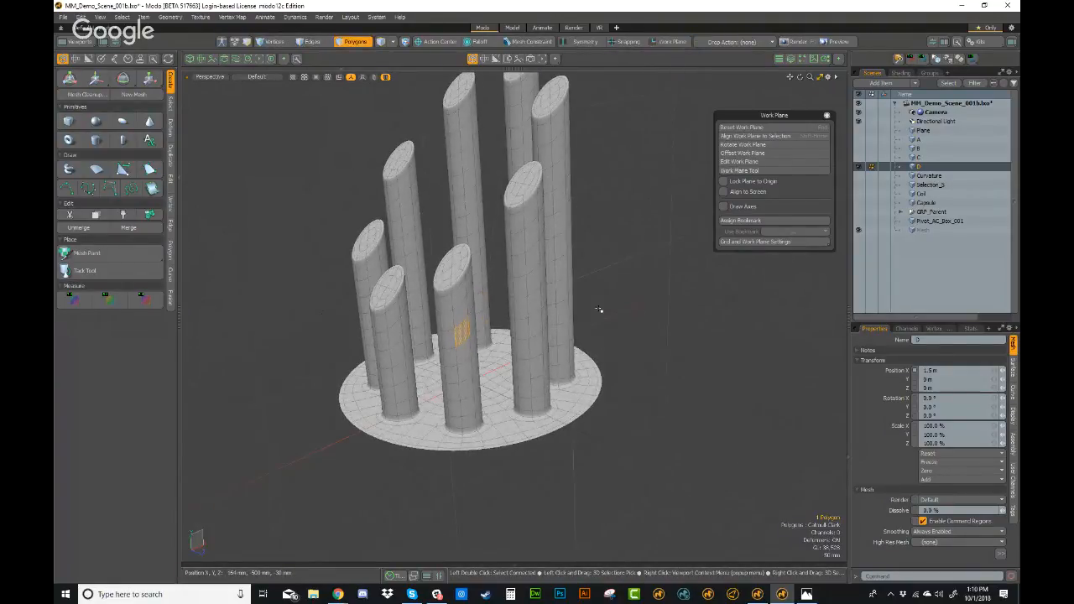
- Align the work plane to the four centre polygons on a cylinder top, and select four vertices on the neighbouring front cylinder's top
{"action": "left_click_drag", "start_coordinate": [460, 372], "coordinate": [546, 257], "text": "alt"}
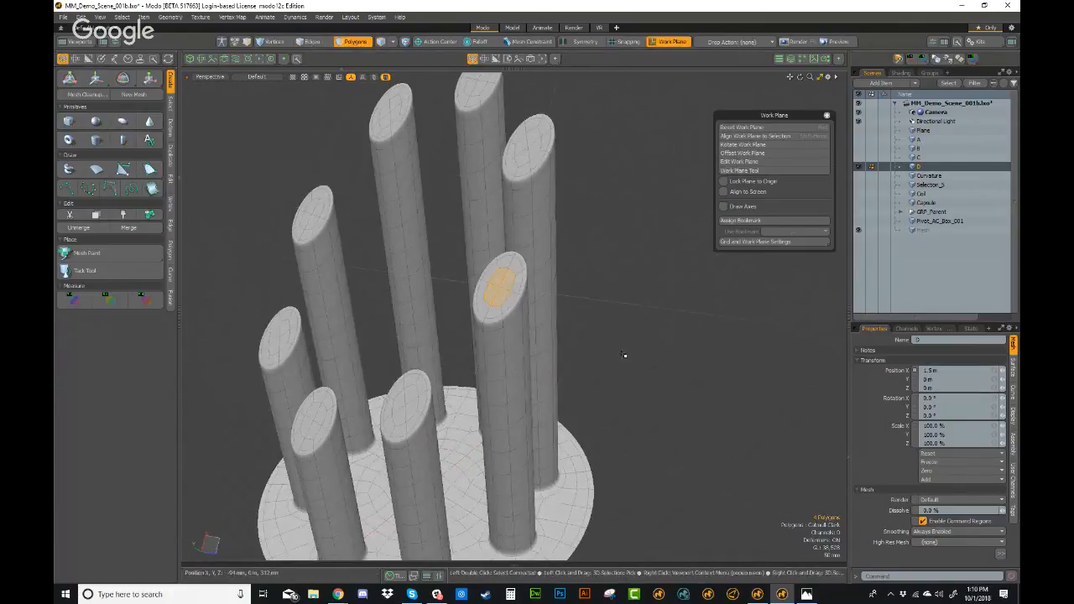
{"action": "left_click_drag", "start_coordinate": [626, 355], "coordinate": [612, 386], "text": "alt"}
{"action": "scroll", "coordinate": [498, 283], "scroll_direction": "up", "scroll_amount": 3}
{"action": "key", "text": "1"}
{"action": "left_click_drag", "start_coordinate": [437, 420], "coordinate": [480, 429], "text": "alt"}
{"action": "left_click", "coordinate": [431, 418]}
{"action": "left_click", "coordinate": [449, 404], "text": "shift"}
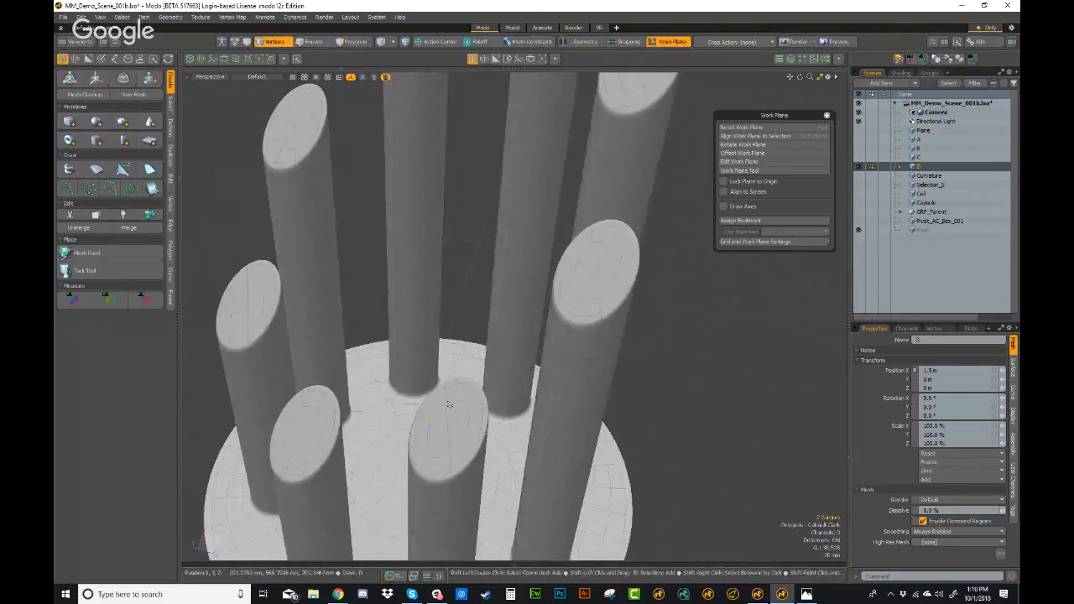
{"action": "left_click", "coordinate": [462, 400], "text": "shift"}
{"action": "left_click", "coordinate": [448, 429], "text": "shift"}
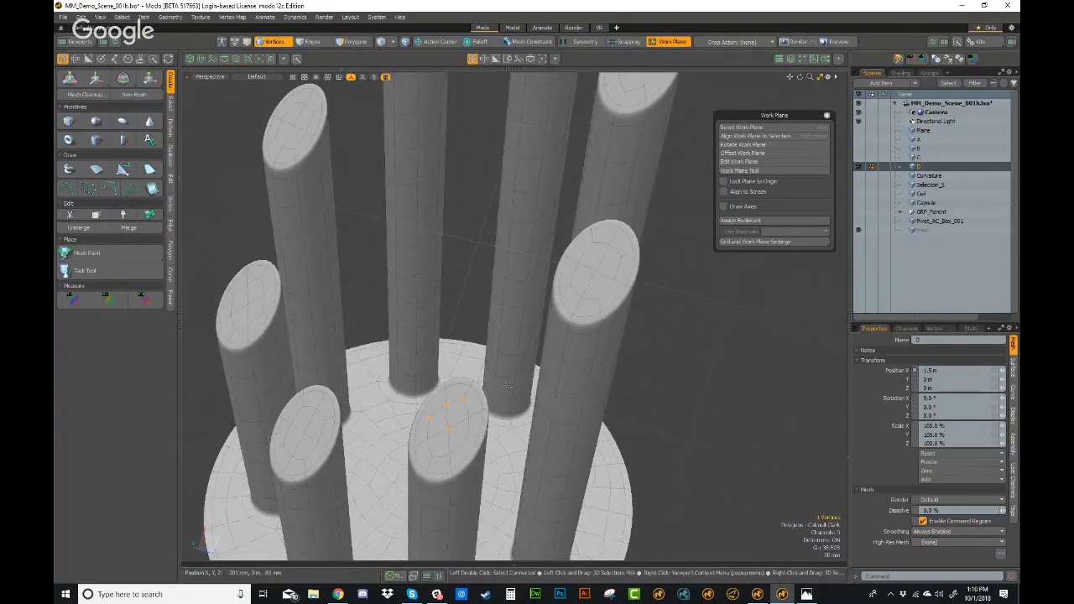
- Try aligning the work plane to different selections of three vertices on the front cylinder's slanted top
{"action": "left_click_drag", "start_coordinate": [490, 427], "coordinate": [472, 336], "text": "alt"}
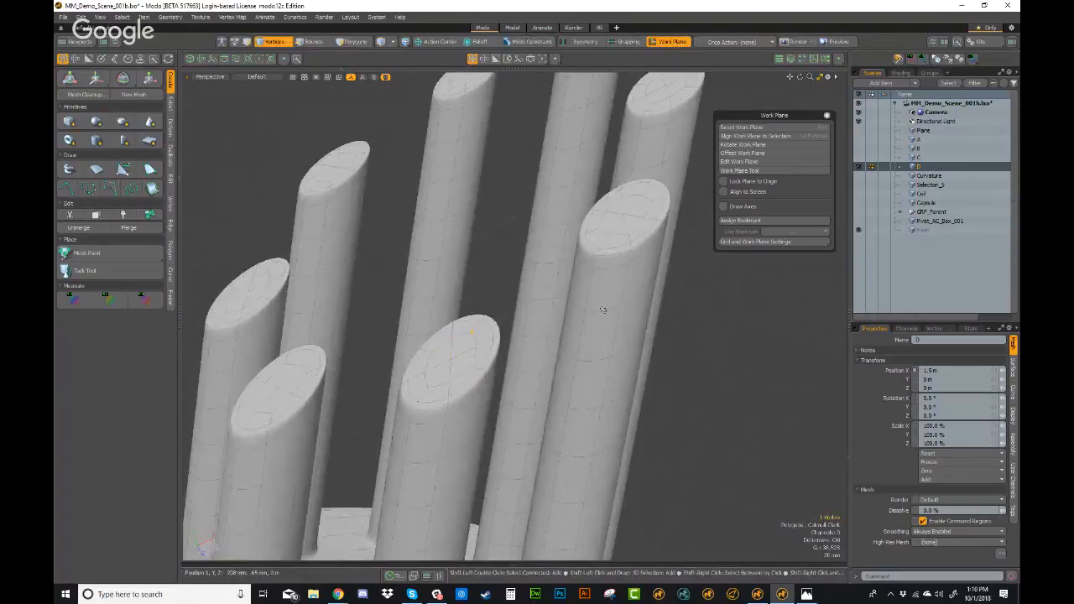
{"action": "mouse_move", "coordinate": [511, 306]}
{"action": "left_mouse_down", "text": "alt"}
{"action": "mouse_move", "coordinate": [427, 239]}
{"action": "mouse_move", "coordinate": [479, 314]}
{"action": "mouse_move", "coordinate": [511, 307]}
{"action": "mouse_move", "coordinate": [554, 426]}
{"action": "mouse_move", "coordinate": [544, 342]}
{"action": "mouse_move", "coordinate": [475, 302]}
{"action": "mouse_move", "coordinate": [405, 219]}
{"action": "mouse_move", "coordinate": [470, 315]}
{"action": "mouse_move", "coordinate": [551, 328]}
{"action": "mouse_move", "coordinate": [539, 338]}
{"action": "mouse_move", "coordinate": [556, 355]}
{"action": "mouse_move", "coordinate": [510, 314]}
{"action": "left_mouse_up", "text": "alt"}
{"action": "scroll", "coordinate": [475, 302], "scroll_direction": "up", "scroll_amount": 3}
{"action": "scroll", "coordinate": [491, 302], "scroll_direction": "down", "scroll_amount": 5}
{"action": "scroll", "coordinate": [470, 316], "scroll_direction": "up", "scroll_amount": 6}
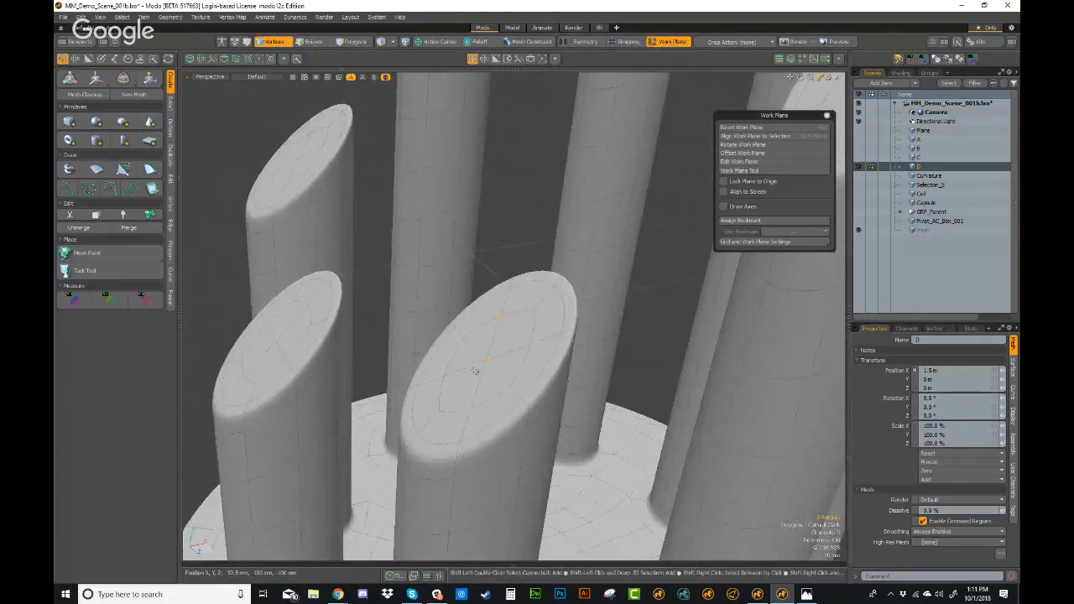
{"action": "left_click_drag", "start_coordinate": [483, 369], "coordinate": [476, 307], "text": "alt"}
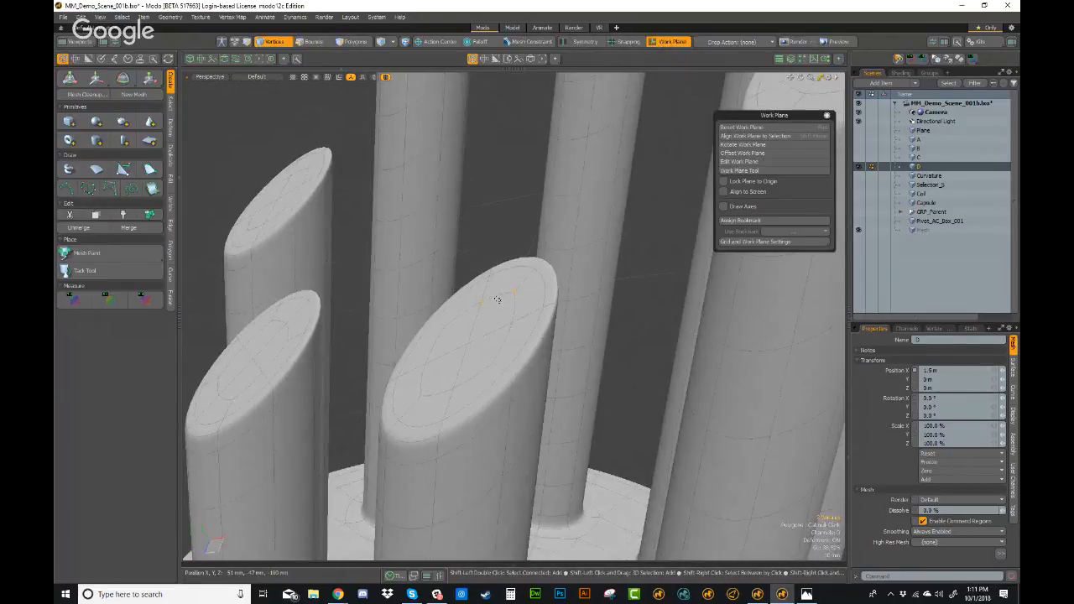
{"action": "left_click_drag", "start_coordinate": [512, 293], "coordinate": [496, 377], "text": "alt"}
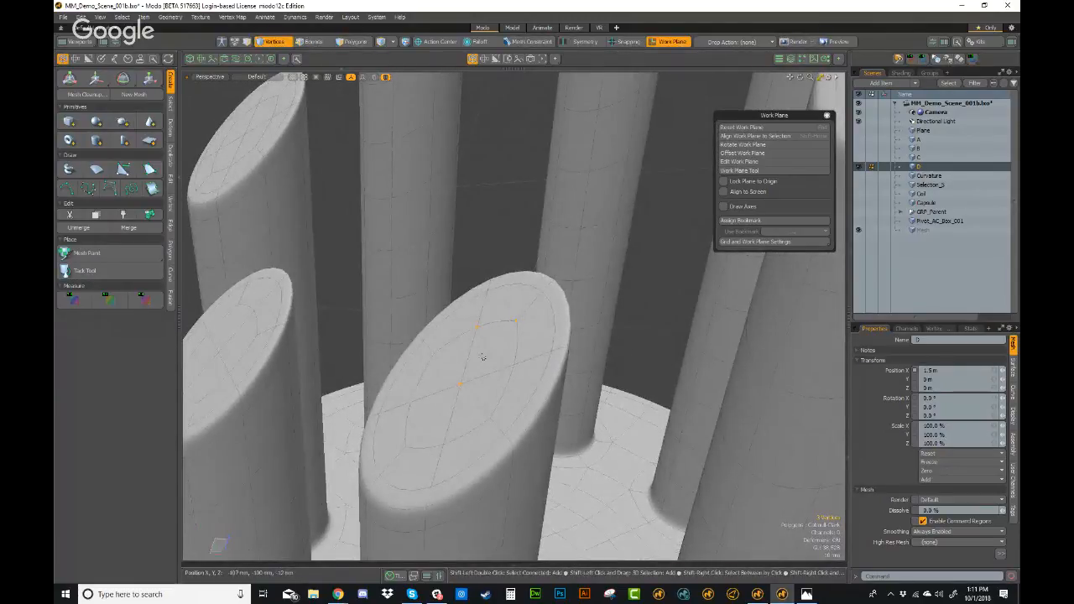
{"action": "left_click_drag", "start_coordinate": [502, 328], "coordinate": [604, 277], "text": "alt"}
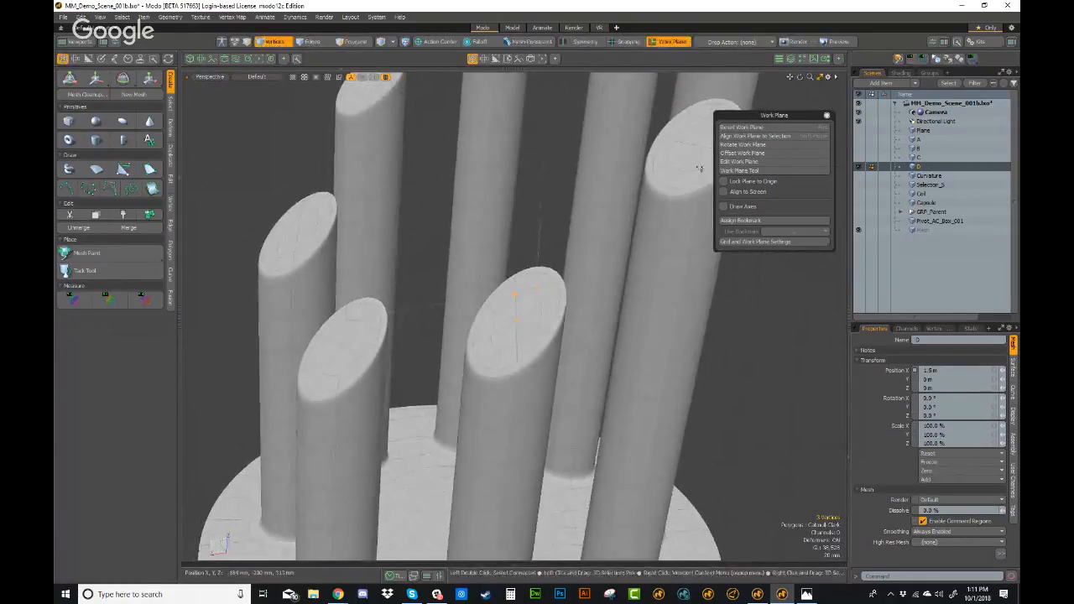
- Check the work plane's numeric settings, and activate the Work Plane Tool
{"action": "left_click", "coordinate": [743, 163]}
{"action": "left_click", "coordinate": [433, 168]}
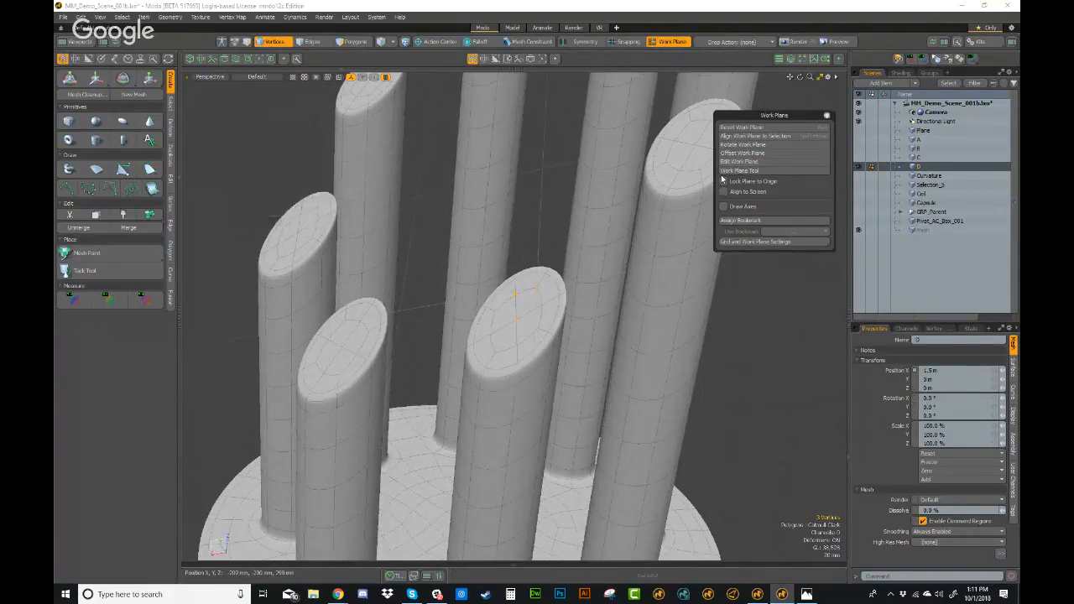
{"action": "left_click", "coordinate": [757, 174]}
{"action": "left_click_drag", "start_coordinate": [587, 252], "coordinate": [585, 290], "text": "ctrl+alt"}
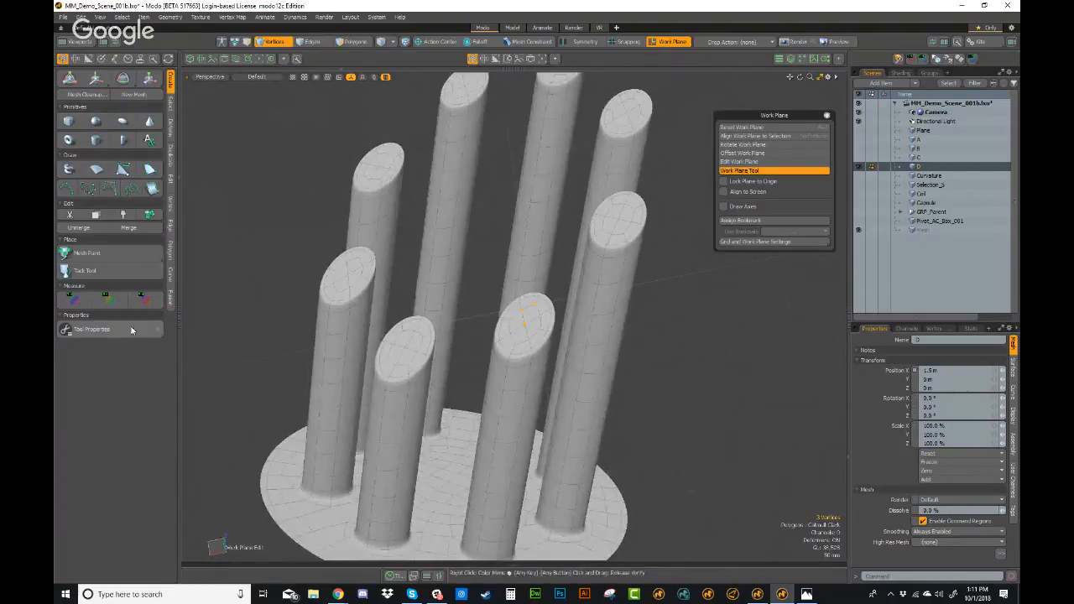
- Show the Work Plane Tool's properties and keep them open as a floating palette over the viewport
{"action": "left_click", "coordinate": [102, 331]}
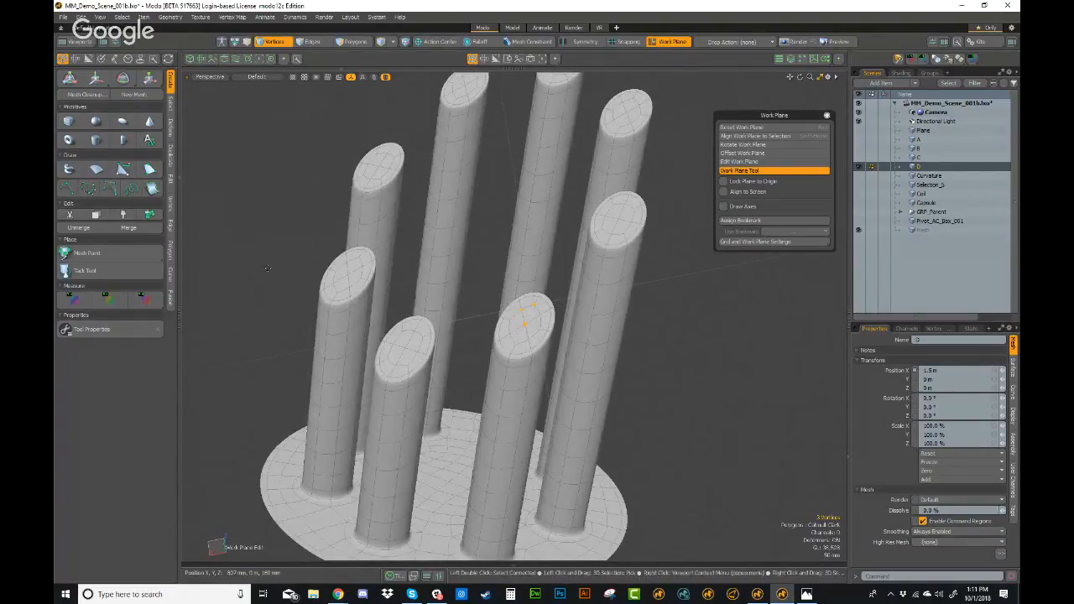
{"action": "left_click_drag", "start_coordinate": [284, 213], "coordinate": [281, 152]}
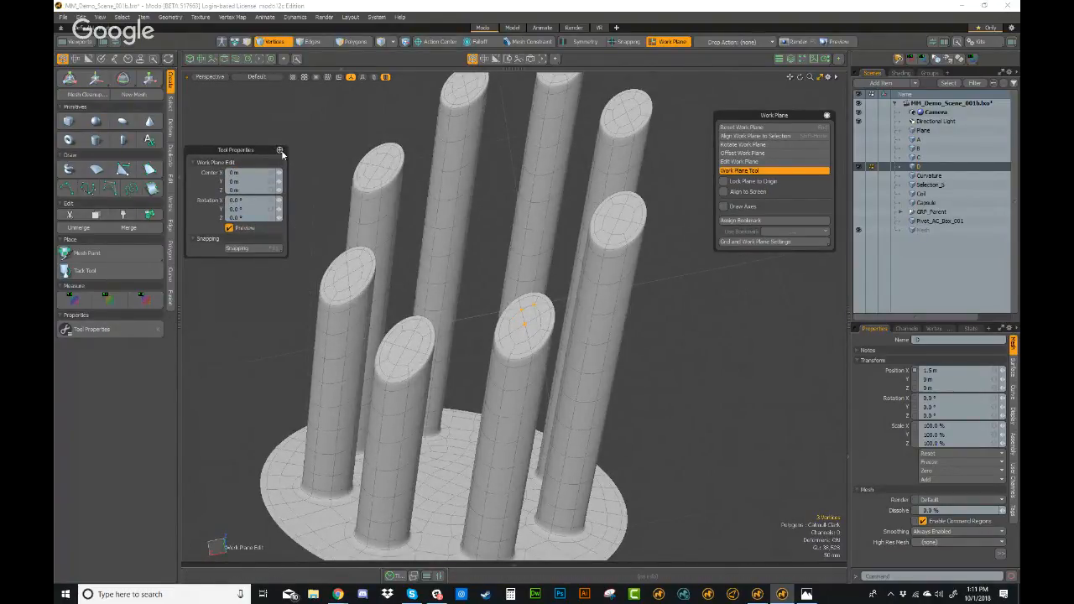
{"action": "scroll", "coordinate": [508, 290], "scroll_direction": "down", "scroll_amount": 3}
{"action": "left_click_drag", "start_coordinate": [508, 291], "coordinate": [340, 255], "text": "alt"}
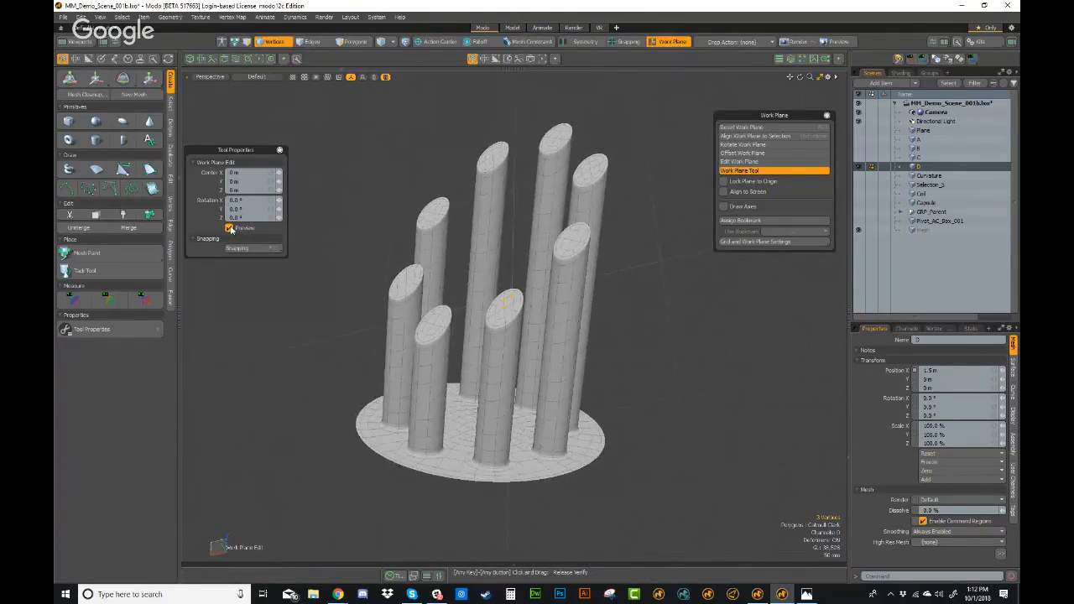
- Restart the Work Plane Tool with its preview off, and compare its viewport handles with the Move tool's on the selected vertices
{"action": "left_click_drag", "start_coordinate": [488, 269], "coordinate": [490, 308], "text": "alt"}
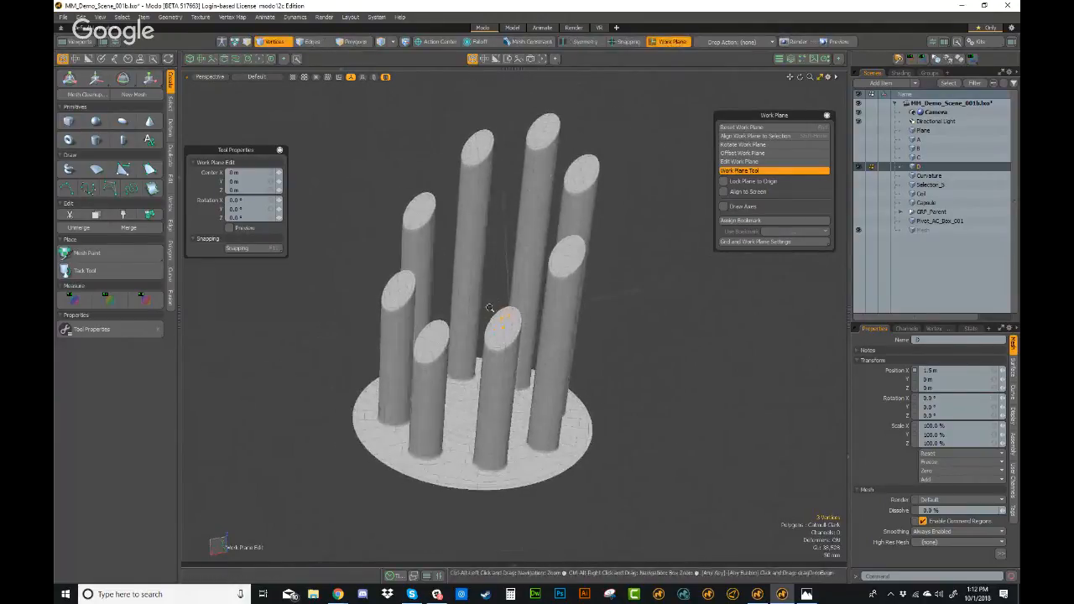
{"action": "left_click", "coordinate": [750, 172]}
{"action": "left_click", "coordinate": [747, 172]}
{"action": "left_click_drag", "start_coordinate": [577, 280], "coordinate": [650, 314], "text": "ctrl+alt"}
{"action": "key", "text": "ctrl+3"}
{"action": "left_click", "coordinate": [649, 354]}
{"action": "key", "text": "ctrl+3"}
{"action": "left_click_drag", "start_coordinate": [611, 391], "coordinate": [359, 261], "text": "ctrl+alt"}
{"action": "key", "text": "w"}
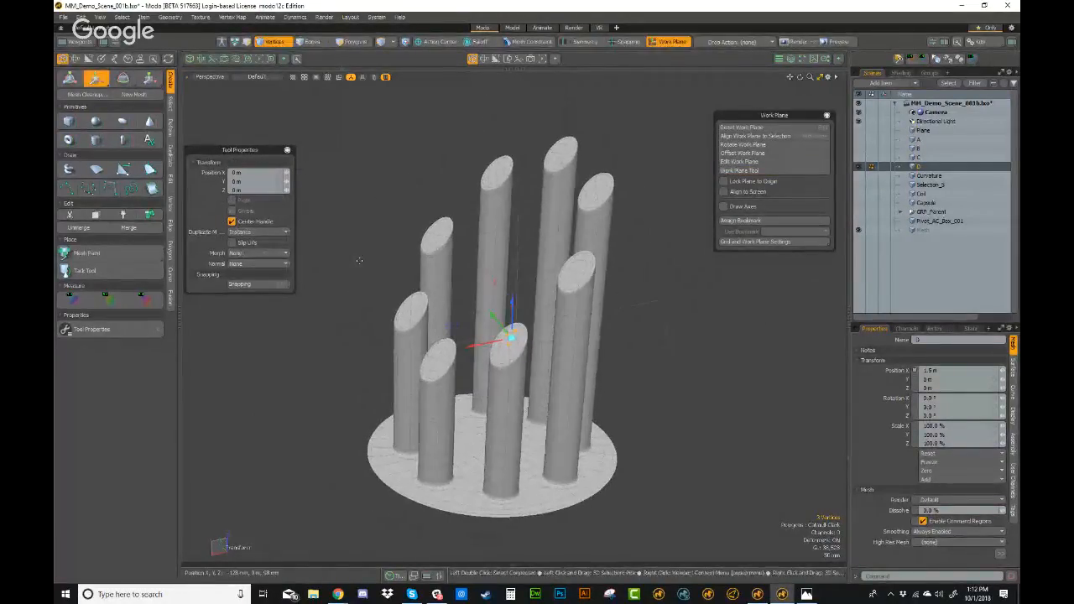
- Select the four centre polygons on the front cylinder's slanted top and activate the Work Plane Tool
{"action": "left_click", "coordinate": [739, 171]}
{"action": "scroll", "coordinate": [612, 285], "scroll_direction": "up", "scroll_amount": 3}
{"action": "key", "text": "3"}
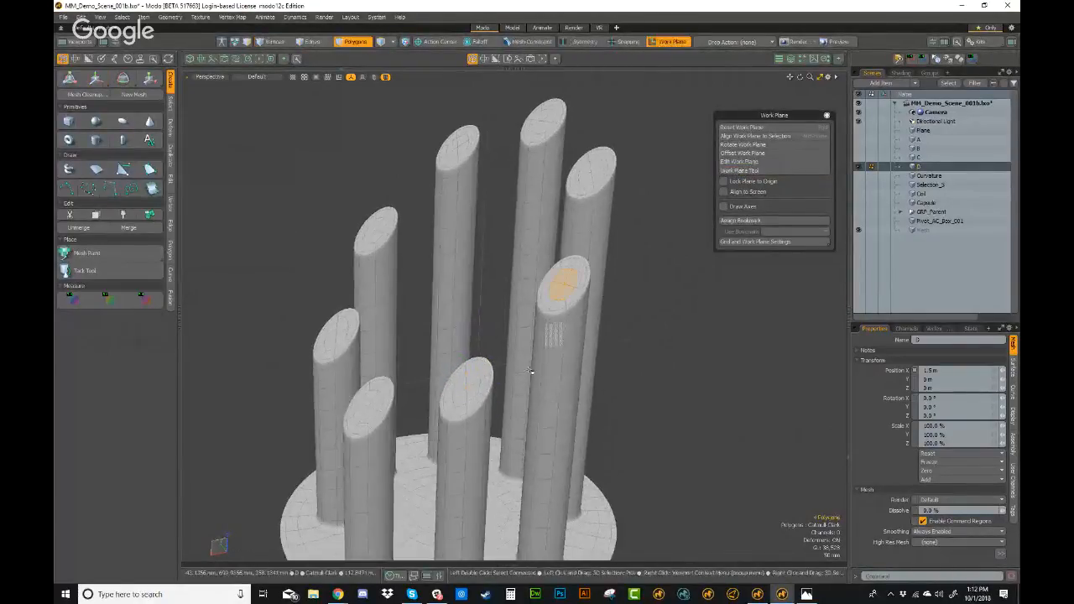
{"action": "scroll", "coordinate": [478, 379], "scroll_direction": "up", "scroll_amount": 1}
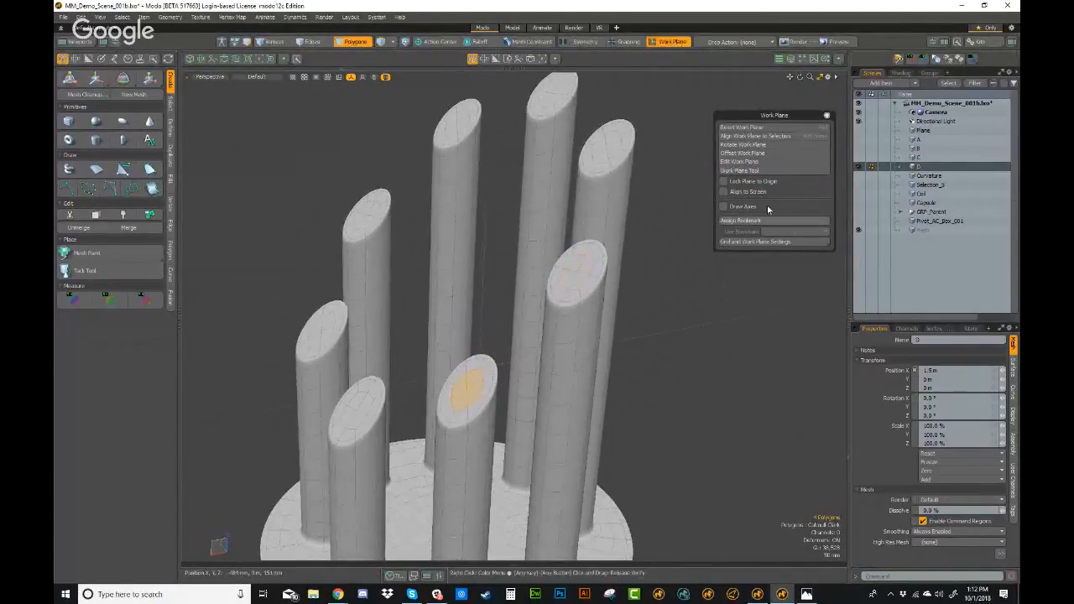
{"action": "left_click", "coordinate": [760, 172]}
{"action": "left_click_drag", "start_coordinate": [548, 330], "coordinate": [285, 266], "text": "ctrl+alt"}
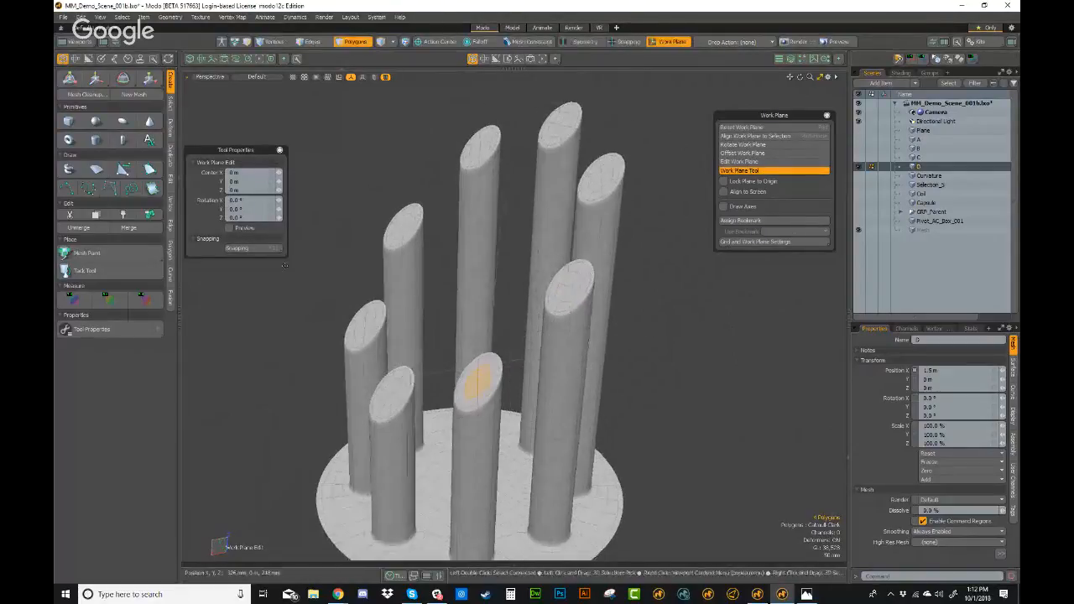
- Look through the system options and the Grid and Work Plane Settings for the tool's handle display
{"action": "left_click_drag", "start_coordinate": [452, 266], "coordinate": [548, 185], "text": "ctrl+alt"}
{"action": "left_click_drag", "start_coordinate": [584, 251], "coordinate": [607, 290], "text": "alt"}
{"action": "left_click", "coordinate": [367, 19]}
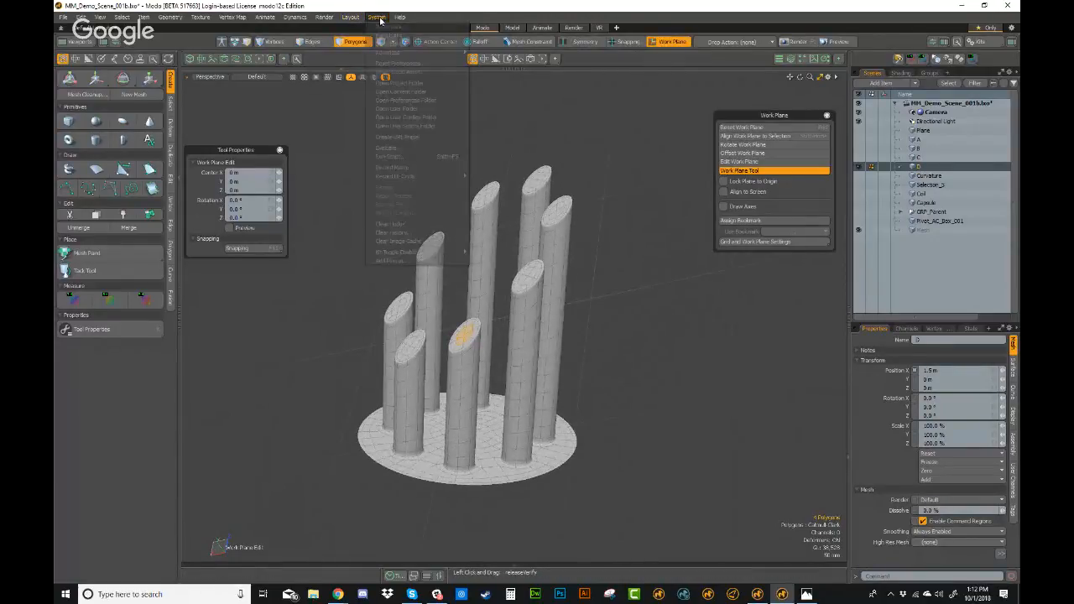
{"action": "key", "text": "Escape"}
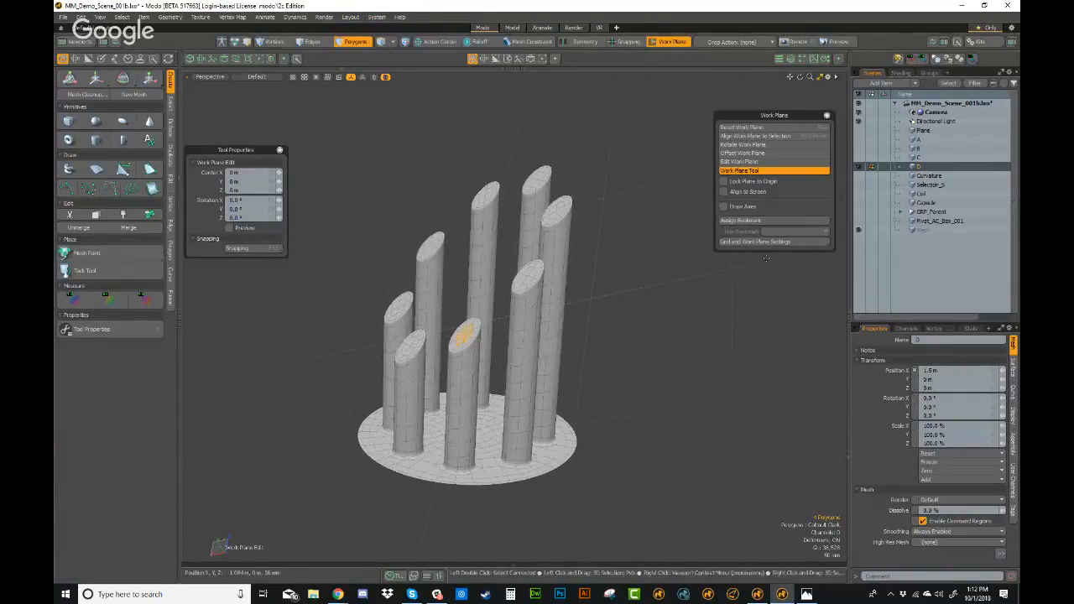
{"action": "key", "text": "o"}
{"action": "left_click", "coordinate": [753, 249]}
{"action": "left_click", "coordinate": [755, 241]}
{"action": "left_click_drag", "start_coordinate": [592, 348], "coordinate": [495, 342], "text": "ctrl+alt"}
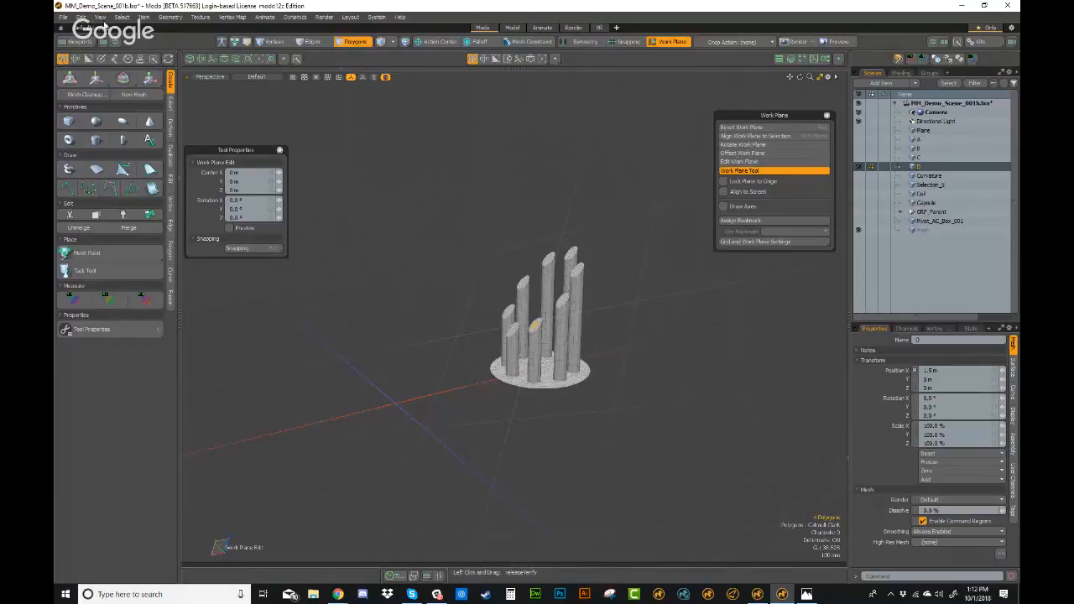
- Set the tool handles' draw style to Advanced, and check the Work Plane Tool with its preview switched on and off
{"action": "left_click", "coordinate": [100, 19]}
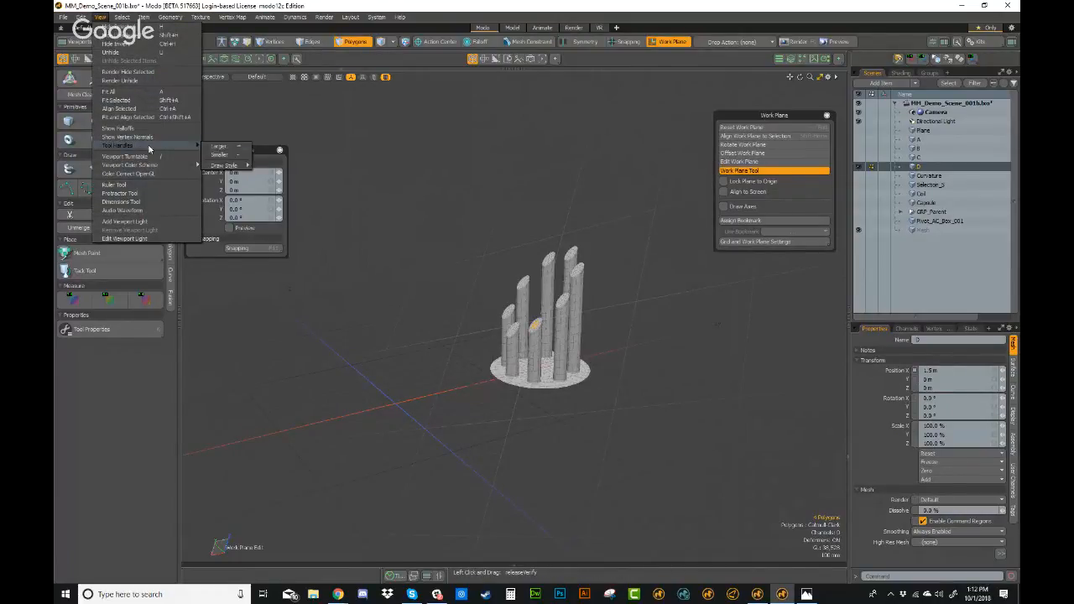
{"action": "mouse_move", "coordinate": [225, 169]}
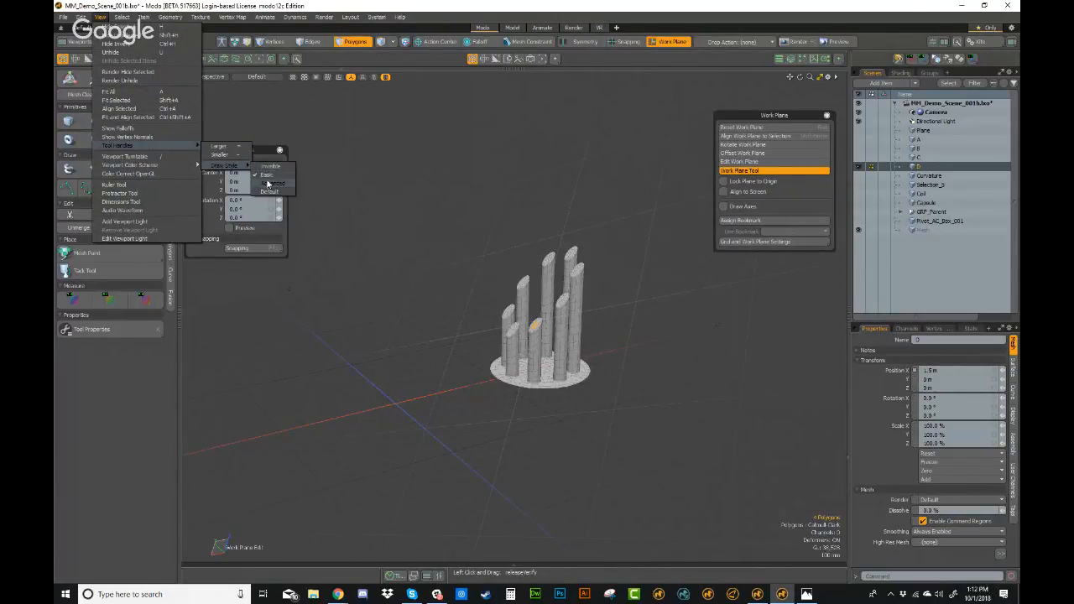
{"action": "left_click", "coordinate": [268, 183]}
{"action": "scroll", "coordinate": [571, 364], "scroll_direction": "up", "scroll_amount": 4}
{"action": "mouse_move", "coordinate": [611, 336]}
{"action": "left_mouse_down", "text": "alt"}
{"action": "mouse_move", "coordinate": [628, 347]}
{"action": "mouse_move", "coordinate": [620, 329]}
{"action": "mouse_move", "coordinate": [606, 343]}
{"action": "left_mouse_up", "text": "alt"}
{"action": "scroll", "coordinate": [625, 345], "scroll_direction": "up", "scroll_amount": 1}
{"action": "scroll", "coordinate": [615, 334], "scroll_direction": "up", "scroll_amount": 1}
{"action": "left_click", "coordinate": [231, 229]}
{"action": "left_click", "coordinate": [232, 230]}
{"action": "scroll", "coordinate": [610, 436], "scroll_direction": "down", "scroll_amount": 3}
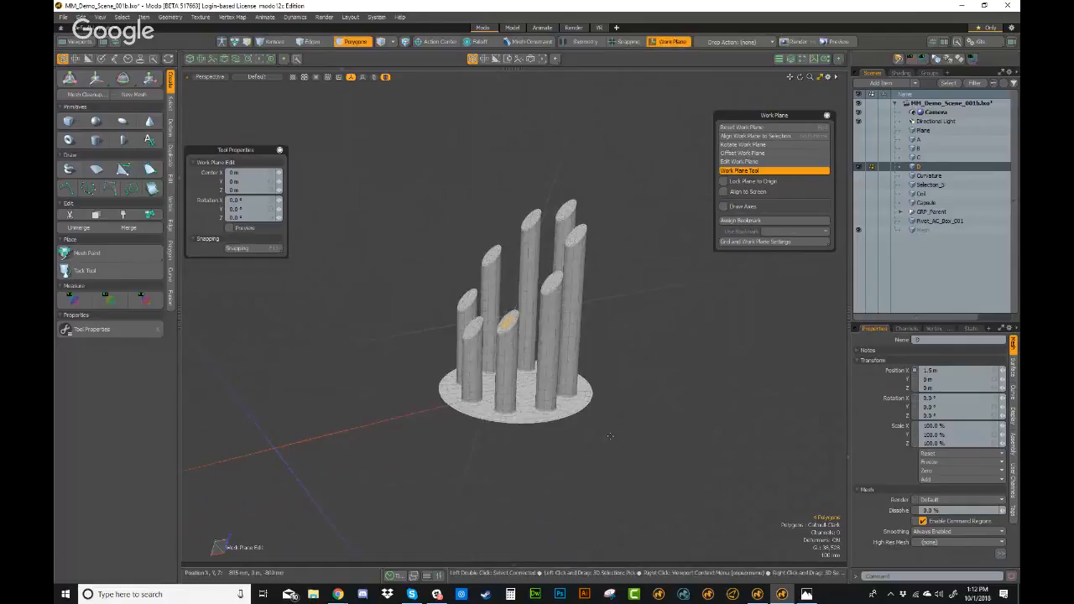
- Reset the work plane and select the four centre polygons on the taller neighbouring cylinder's slanted top
{"action": "key", "text": "2"}
{"action": "scroll", "coordinate": [582, 396], "scroll_direction": "up", "scroll_amount": 5}
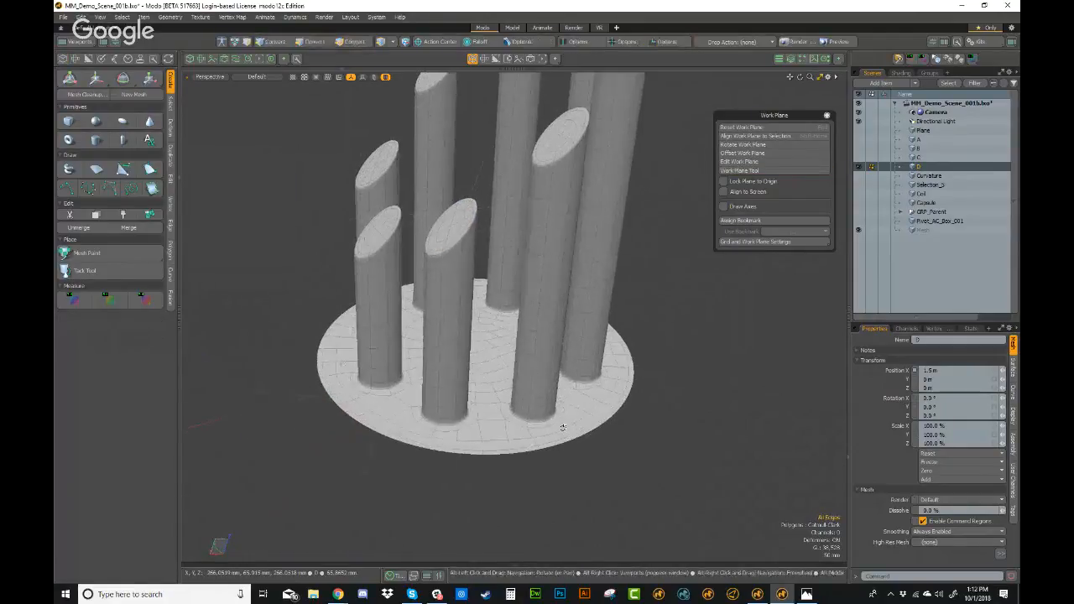
{"action": "left_click_drag", "start_coordinate": [530, 222], "coordinate": [518, 232], "text": "alt"}
{"action": "key", "text": "3"}
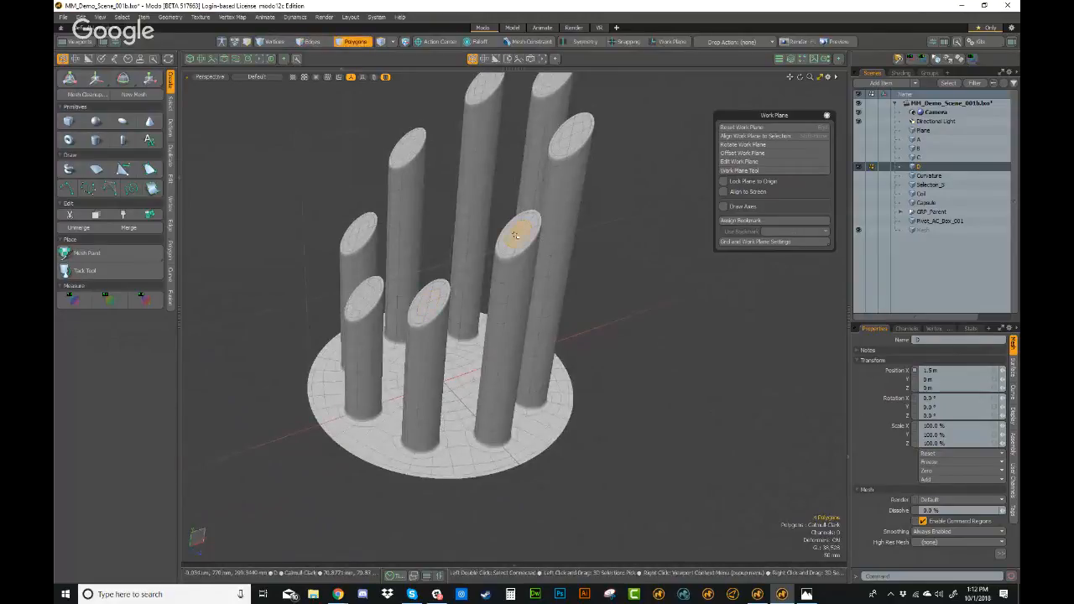
- Activate the Work Plane Tool and turn its preview on
{"action": "left_click", "coordinate": [731, 172]}
{"action": "left_click_drag", "start_coordinate": [520, 240], "coordinate": [516, 311], "text": "ctrl+alt"}
{"action": "left_click_drag", "start_coordinate": [550, 367], "coordinate": [587, 385], "text": "alt"}
{"action": "scroll", "coordinate": [587, 385], "scroll_direction": "up", "scroll_amount": 4}
- Show the mesh statistics and enlarge the tool pipeline list beneath them
{"action": "left_click_drag", "start_coordinate": [940, 322], "coordinate": [964, 290]}
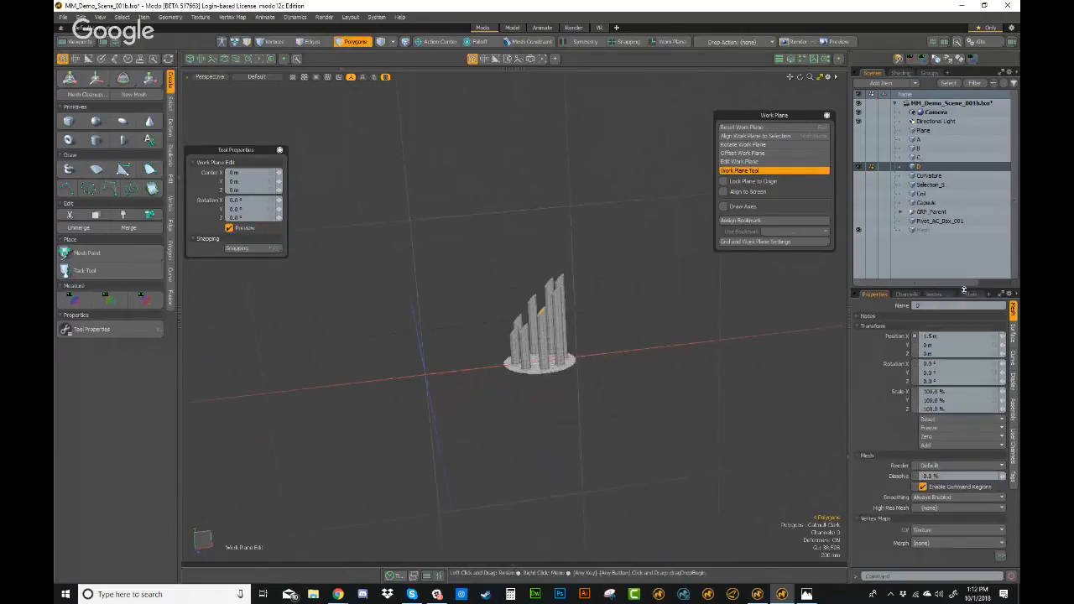
{"action": "left_click", "coordinate": [971, 294]}
{"action": "scroll", "coordinate": [590, 211], "scroll_direction": "up", "scroll_amount": 4}
{"action": "left_click_drag", "start_coordinate": [590, 210], "coordinate": [623, 344], "text": "alt"}
{"action": "left_click_drag", "start_coordinate": [585, 405], "coordinate": [634, 318], "text": "alt+shift"}
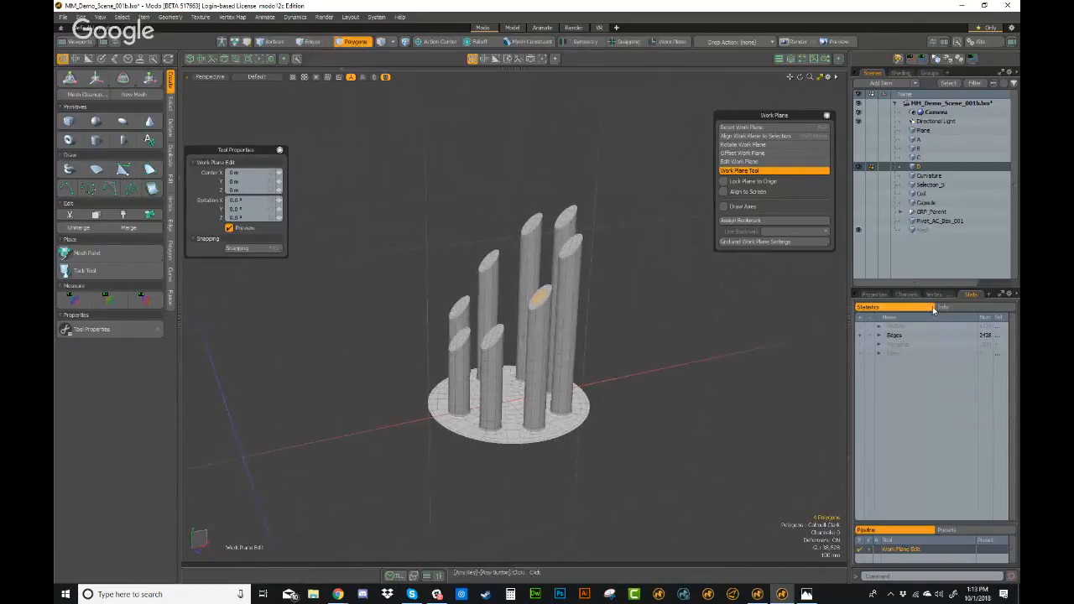
{"action": "left_click_drag", "start_coordinate": [923, 522], "coordinate": [902, 385]}
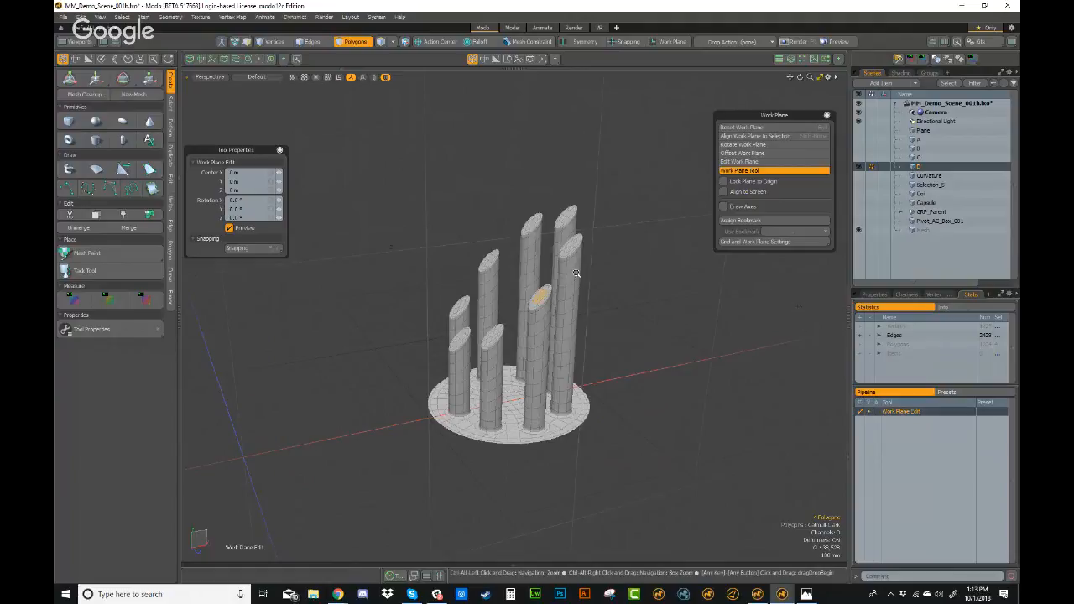
- Restart the Work Plane Tool, align the work plane to the four selected polygons, and turn the preview off
{"action": "scroll", "coordinate": [577, 274], "scroll_direction": "up", "scroll_amount": 3}
{"action": "left_click_drag", "start_coordinate": [590, 283], "coordinate": [607, 316], "text": "alt"}
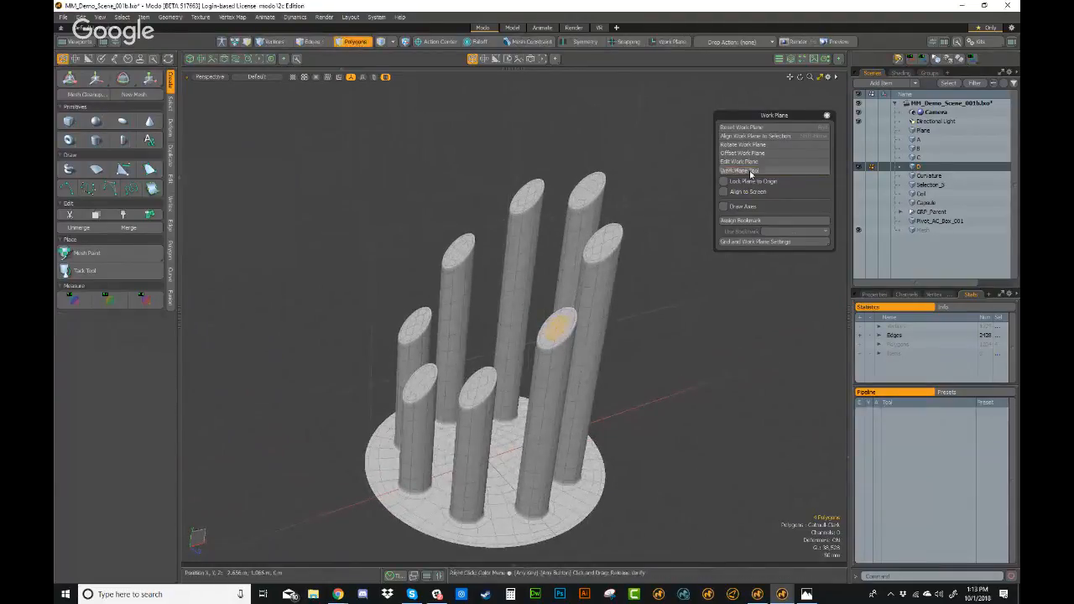
{"action": "left_click_drag", "start_coordinate": [635, 282], "coordinate": [622, 283], "text": "alt"}
{"action": "scroll", "coordinate": [621, 283], "scroll_direction": "up", "scroll_amount": 2}
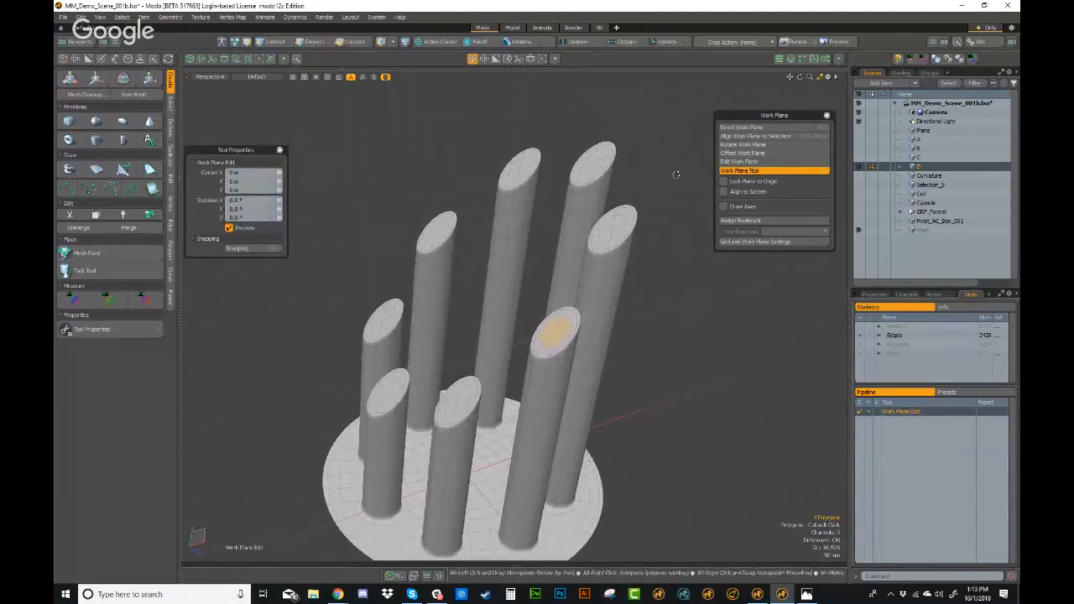
{"action": "left_click", "coordinate": [737, 136]}
{"action": "left_click_drag", "start_coordinate": [588, 319], "coordinate": [565, 313], "text": "alt"}
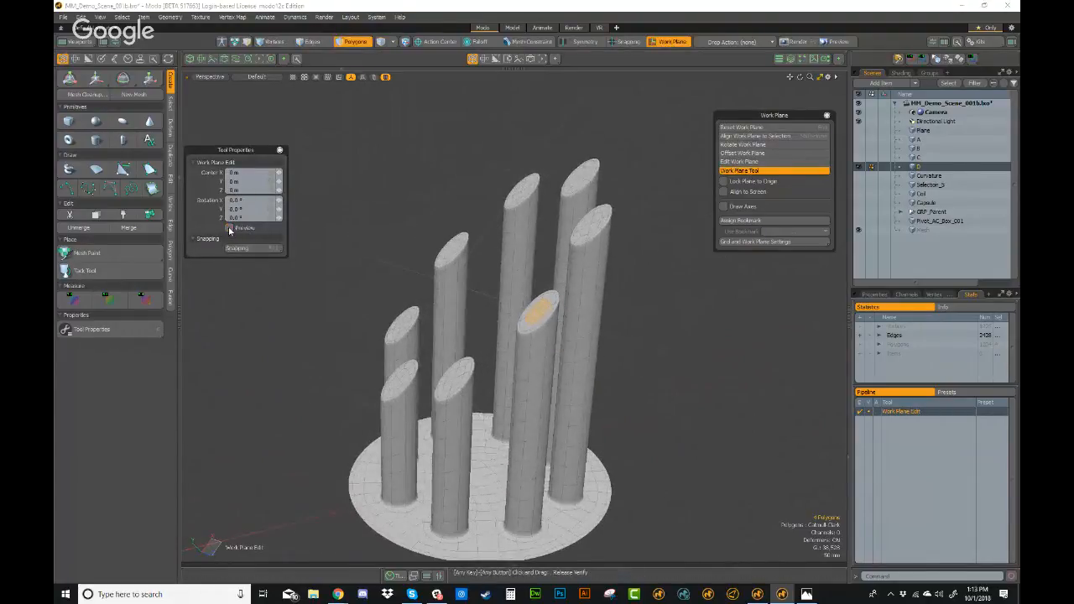
{"action": "scroll", "coordinate": [385, 276], "scroll_direction": "down", "scroll_amount": 10}
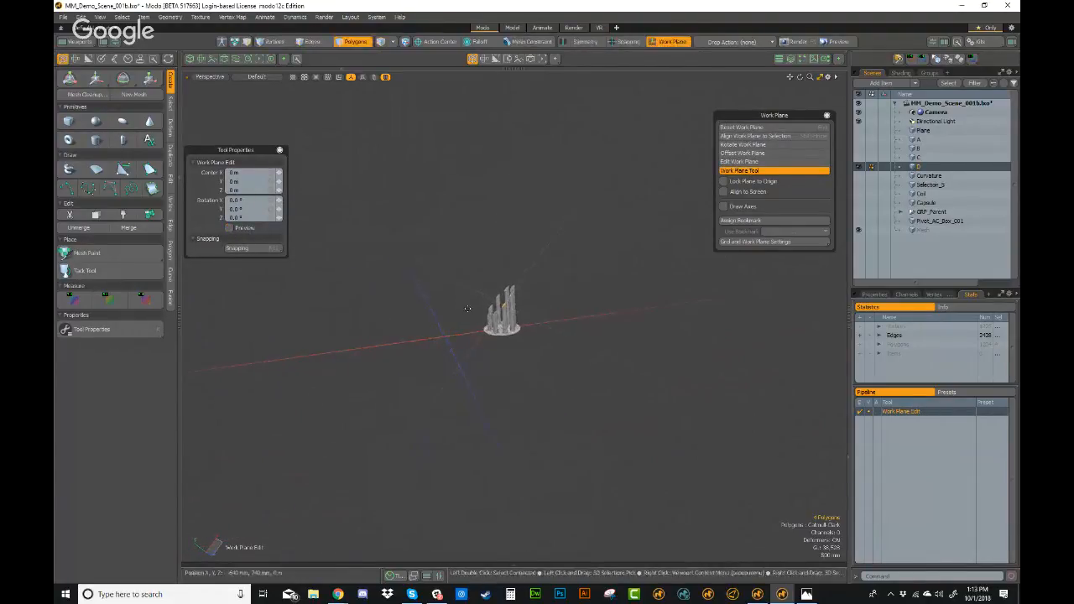
{"action": "key", "text": "a"}
{"action": "left_click_drag", "start_coordinate": [545, 313], "coordinate": [601, 328], "text": "alt"}
{"action": "scroll", "coordinate": [602, 328], "scroll_direction": "down", "scroll_amount": 4}
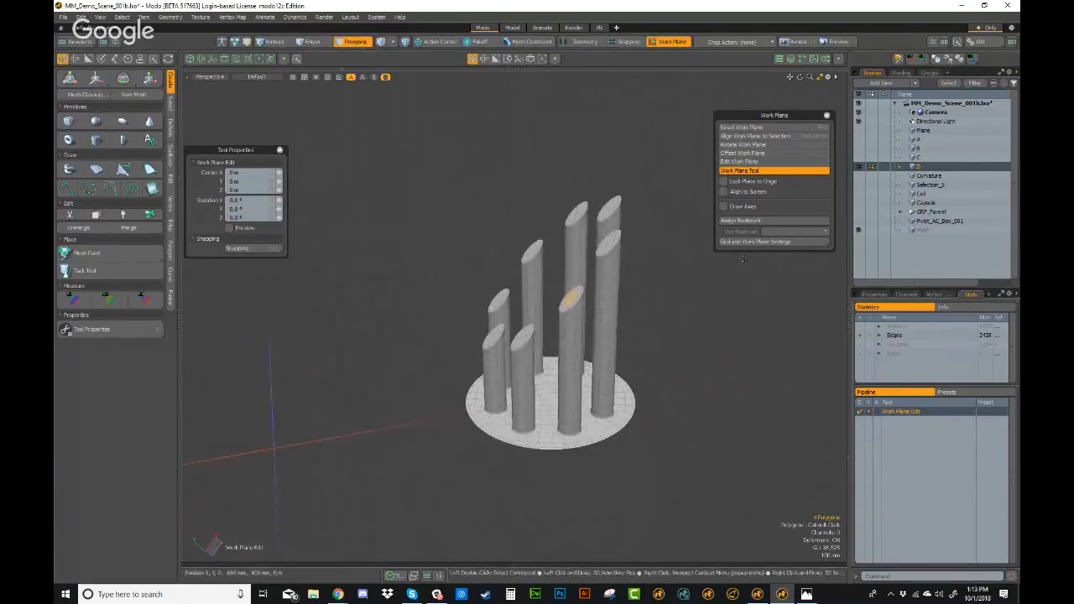
- Drop the Work Plane Tool and reset the work plane to its default
{"action": "left_click", "coordinate": [749, 173]}
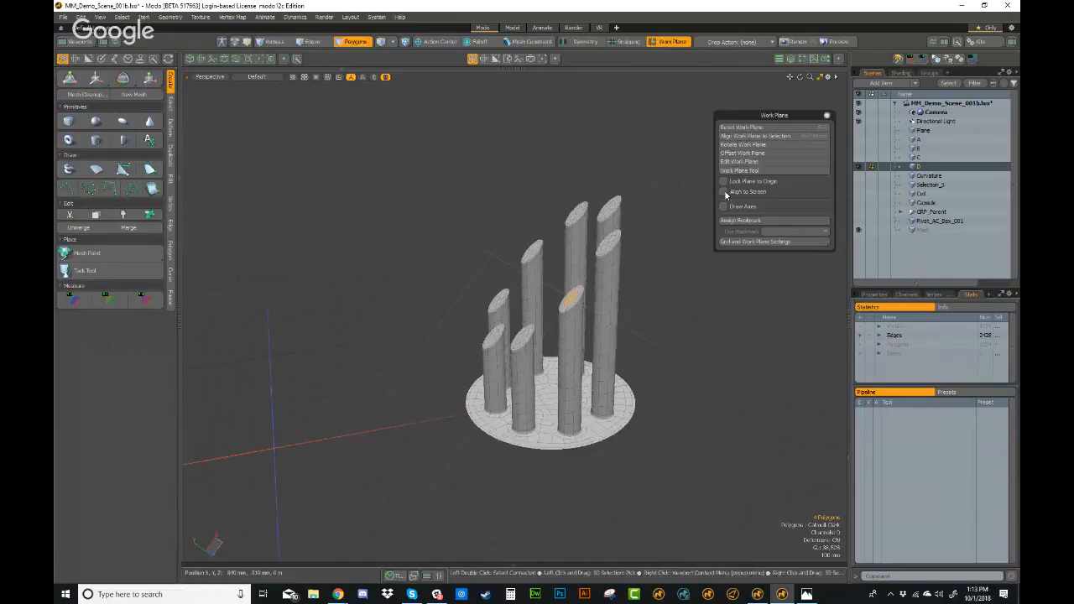
{"action": "scroll", "coordinate": [658, 282], "scroll_direction": "down", "scroll_amount": 2}
{"action": "left_click_drag", "start_coordinate": [657, 282], "coordinate": [675, 309], "text": "alt"}
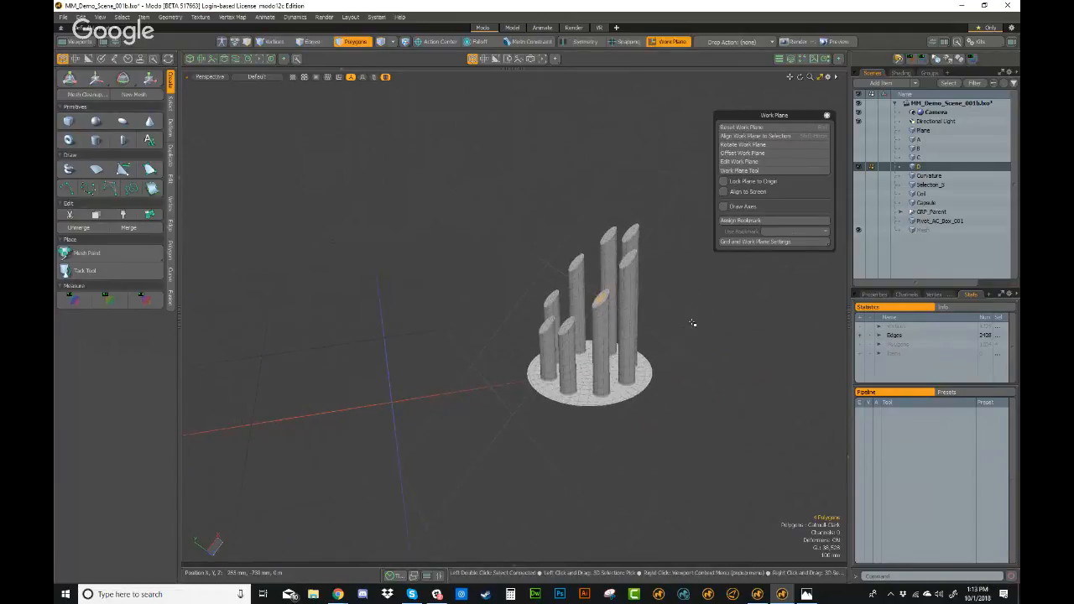
{"action": "scroll", "coordinate": [659, 340], "scroll_direction": "down", "scroll_amount": 3}
{"action": "left_click_drag", "start_coordinate": [639, 340], "coordinate": [694, 287], "text": "alt"}
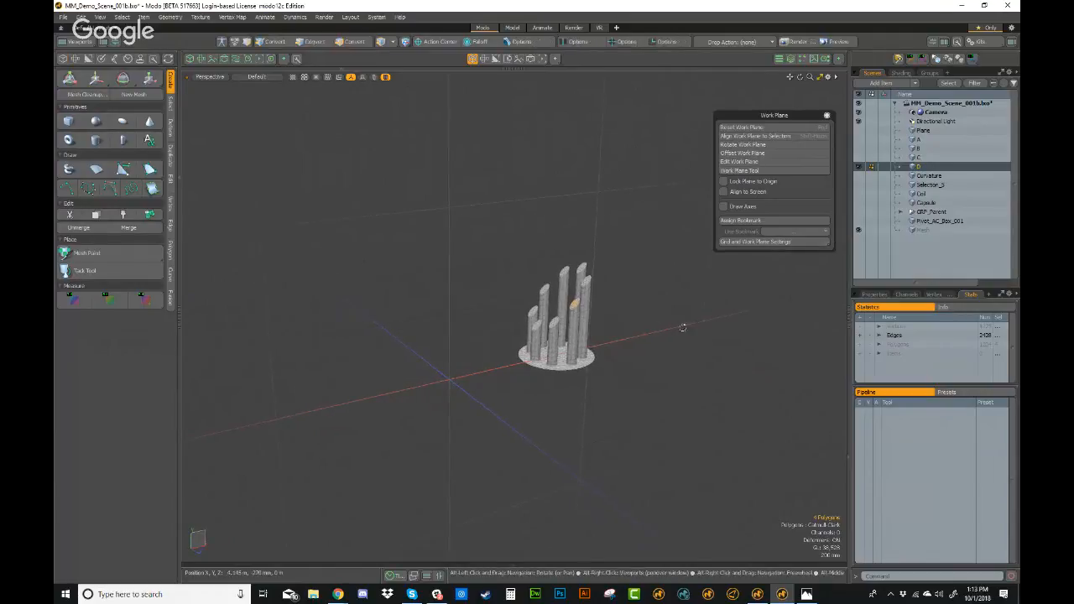
{"action": "left_click_drag", "start_coordinate": [684, 327], "coordinate": [668, 316], "text": "alt"}
{"action": "left_click_drag", "start_coordinate": [694, 282], "coordinate": [624, 364], "text": "alt"}
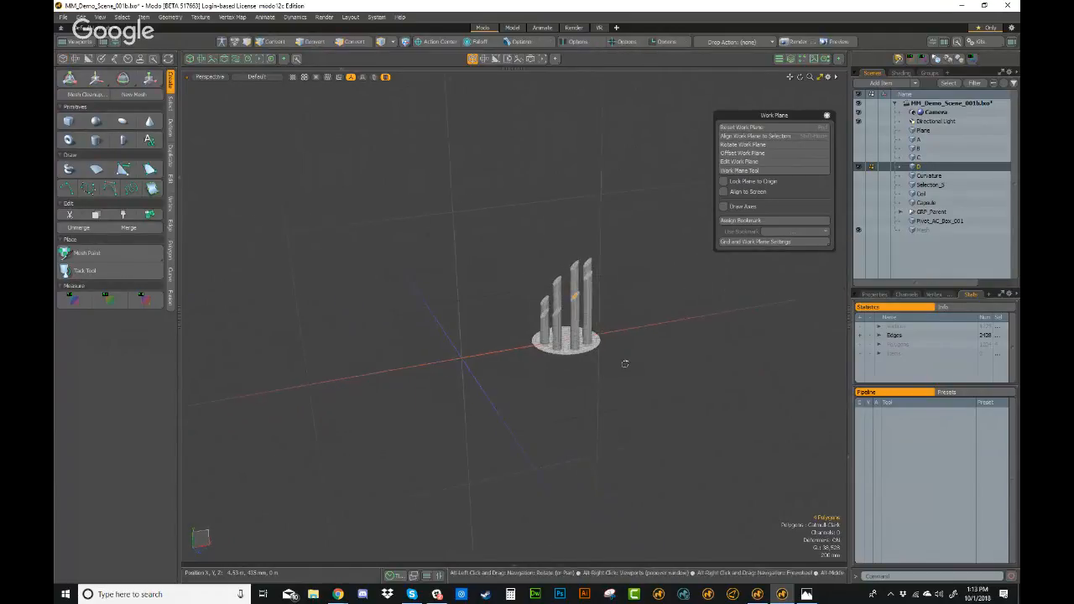
- Draw three separate cubes with the Cube tool on the default work plane, above and beside the cylinders
{"action": "left_click", "coordinate": [73, 120]}
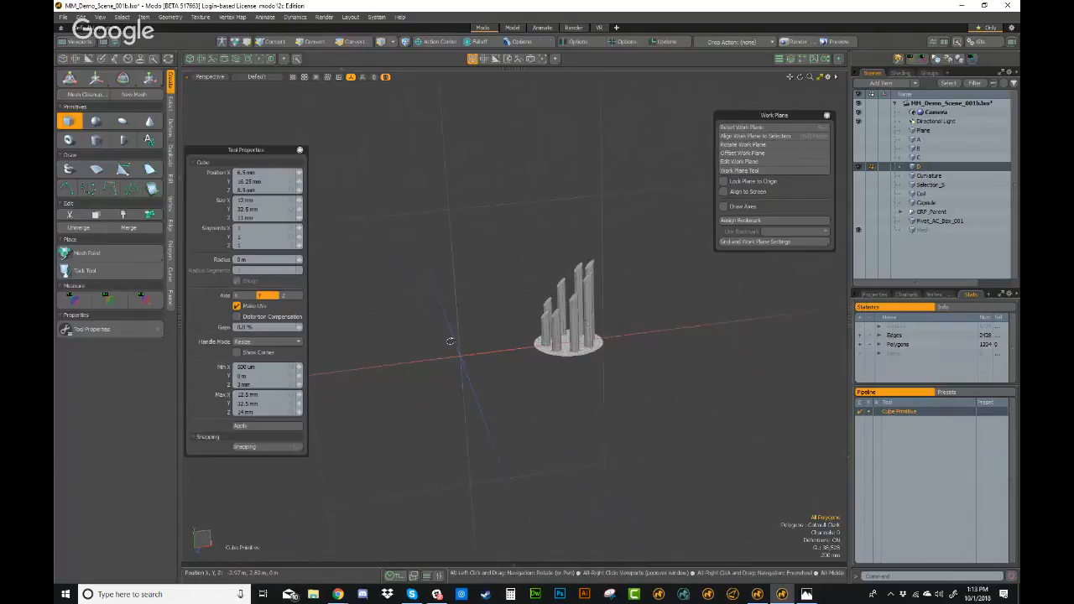
{"action": "left_click_drag", "start_coordinate": [451, 341], "coordinate": [525, 312], "text": "alt"}
{"action": "left_click_drag", "start_coordinate": [485, 269], "coordinate": [548, 280], "text": "ctrl"}
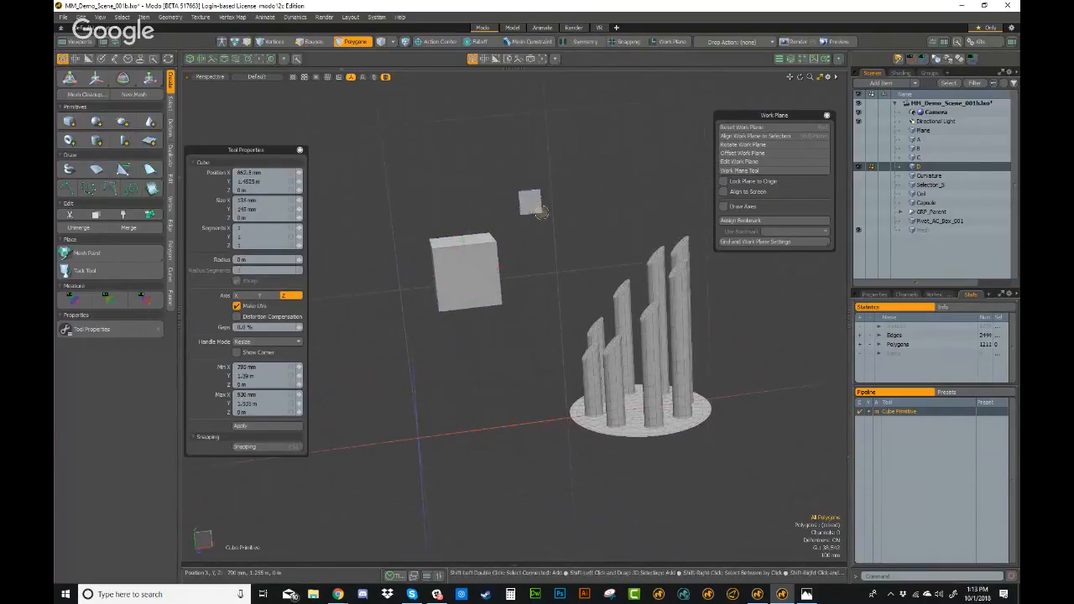
{"action": "left_click_drag", "start_coordinate": [572, 238], "coordinate": [557, 220], "text": "shift"}
{"action": "mouse_move", "coordinate": [439, 145]}
{"action": "left_mouse_down", "text": "shift"}
{"action": "mouse_move", "coordinate": [490, 184]}
{"action": "mouse_move", "coordinate": [467, 166]}
{"action": "left_mouse_up", "text": "shift"}
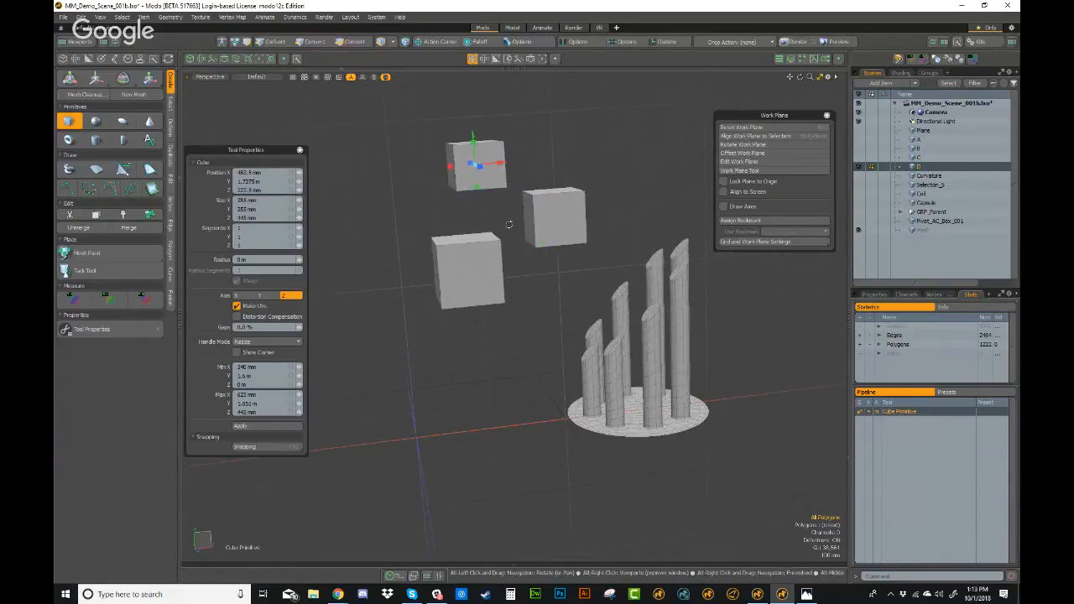
- Select all polygons of the lowest cube and move it forward along the Z axis, in front of the cylinders
{"action": "key", "text": "space"}
{"action": "left_click", "coordinate": [468, 277]}
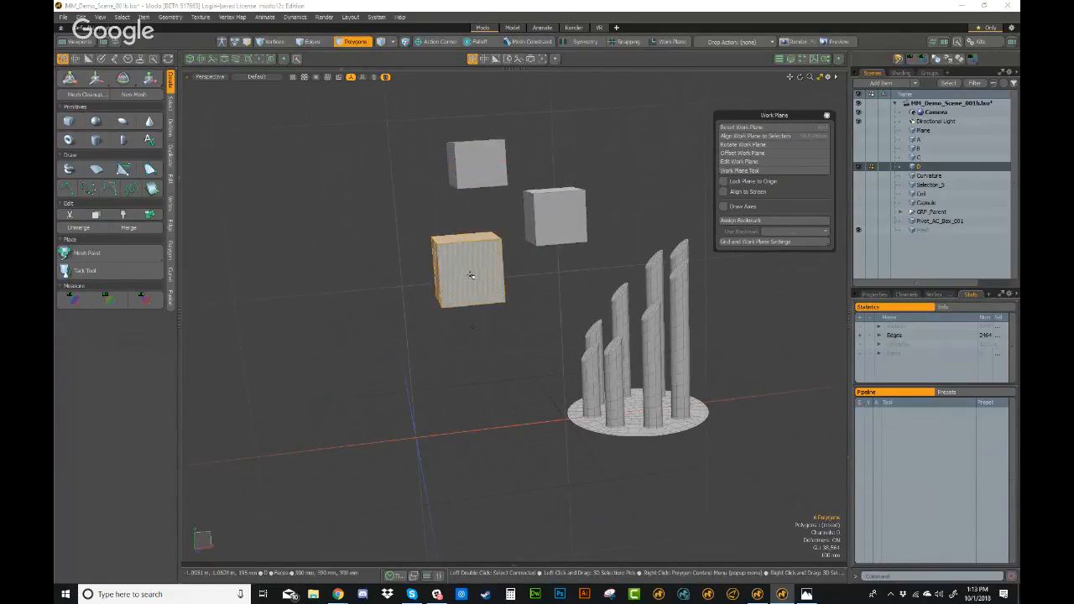
{"action": "key", "text": "w"}
{"action": "scroll", "coordinate": [491, 282], "scroll_direction": "down", "scroll_amount": 3}
{"action": "left_click_drag", "start_coordinate": [491, 282], "coordinate": [827, 435], "text": "alt"}
{"action": "scroll", "coordinate": [763, 433], "scroll_direction": "down", "scroll_amount": 4}
{"action": "left_click_drag", "start_coordinate": [740, 420], "coordinate": [696, 400], "text": "alt"}
{"action": "left_click_drag", "start_coordinate": [725, 439], "coordinate": [606, 381], "text": "alt"}
{"action": "scroll", "coordinate": [615, 384], "scroll_direction": "down", "scroll_amount": 2}
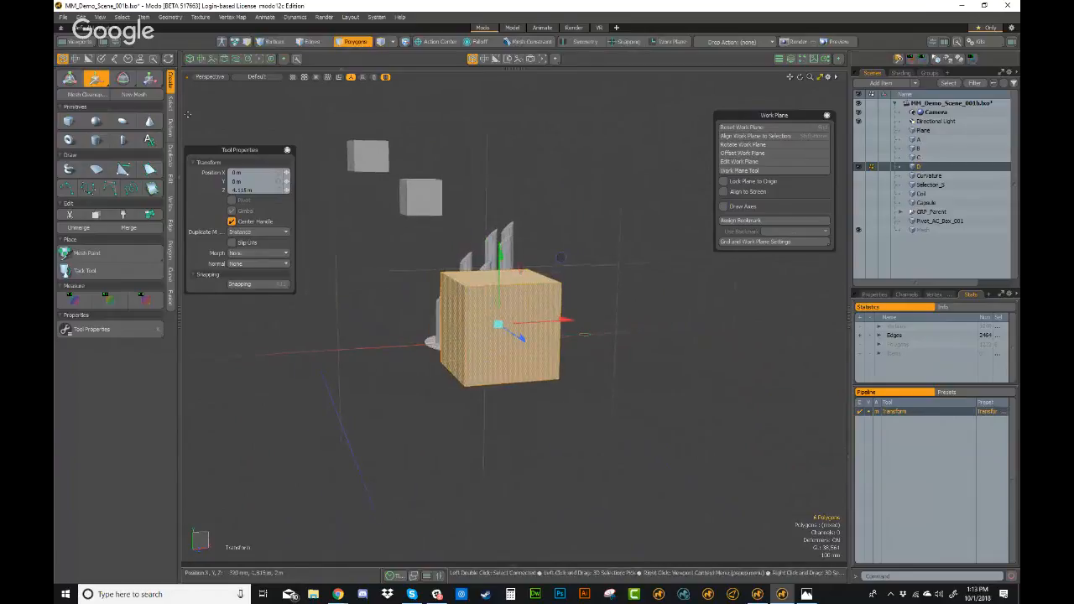
- Draw a flat cube primitive about 610 mm by 695 mm beside the cylinders on the shifted work plane
{"action": "left_click", "coordinate": [72, 123]}
{"action": "mouse_move", "coordinate": [593, 196]}
{"action": "left_mouse_down"}
{"action": "mouse_move", "coordinate": [669, 282]}
{"action": "mouse_move", "coordinate": [652, 303]}
{"action": "mouse_move", "coordinate": [552, 278]}
{"action": "mouse_move", "coordinate": [557, 335]}
{"action": "mouse_move", "coordinate": [571, 278]}
{"action": "mouse_move", "coordinate": [602, 252]}
{"action": "left_mouse_up"}
{"action": "left_click_drag", "start_coordinate": [488, 185], "coordinate": [470, 227], "text": "alt"}
{"action": "scroll", "coordinate": [530, 261], "scroll_direction": "up", "scroll_amount": 2}
{"action": "left_click_drag", "start_coordinate": [455, 273], "coordinate": [592, 358], "text": "alt"}
{"action": "scroll", "coordinate": [573, 336], "scroll_direction": "down", "scroll_amount": 2}
{"action": "key", "text": "3"}
{"action": "scroll", "coordinate": [625, 343], "scroll_direction": "down", "scroll_amount": 2}
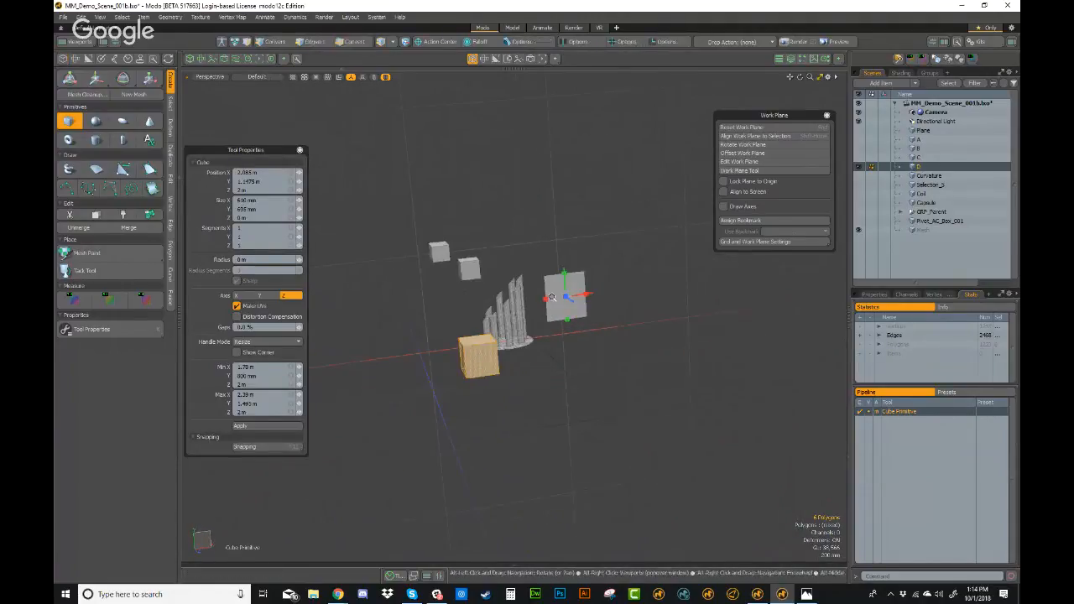
- Draw another box in front of the cylinders, next to the moved cube, and drop the Cube tool
{"action": "scroll", "coordinate": [513, 355], "scroll_direction": "up", "scroll_amount": 4}
{"action": "mouse_move", "coordinate": [513, 355]}
{"action": "left_mouse_down", "text": "alt"}
{"action": "mouse_move", "coordinate": [566, 372]}
{"action": "mouse_move", "coordinate": [508, 337]}
{"action": "left_mouse_up", "text": "alt"}
{"action": "scroll", "coordinate": [553, 367], "scroll_direction": "up", "scroll_amount": 1}
{"action": "mouse_move", "coordinate": [348, 250]}
{"action": "left_mouse_down"}
{"action": "mouse_move", "coordinate": [465, 376]}
{"action": "mouse_move", "coordinate": [667, 372]}
{"action": "mouse_move", "coordinate": [546, 357]}
{"action": "mouse_move", "coordinate": [480, 334]}
{"action": "left_mouse_up"}
{"action": "scroll", "coordinate": [540, 369], "scroll_direction": "down", "scroll_amount": 3}
{"action": "scroll", "coordinate": [523, 348], "scroll_direction": "down", "scroll_amount": 3}
{"action": "scroll", "coordinate": [634, 395], "scroll_direction": "up", "scroll_amount": 5}
{"action": "left_click_drag", "start_coordinate": [632, 432], "coordinate": [527, 382], "text": "alt"}
{"action": "left_click_drag", "start_coordinate": [537, 302], "coordinate": [606, 278], "text": "alt"}
{"action": "left_click_drag", "start_coordinate": [686, 340], "coordinate": [536, 391], "text": "alt"}
{"action": "key", "text": "space"}
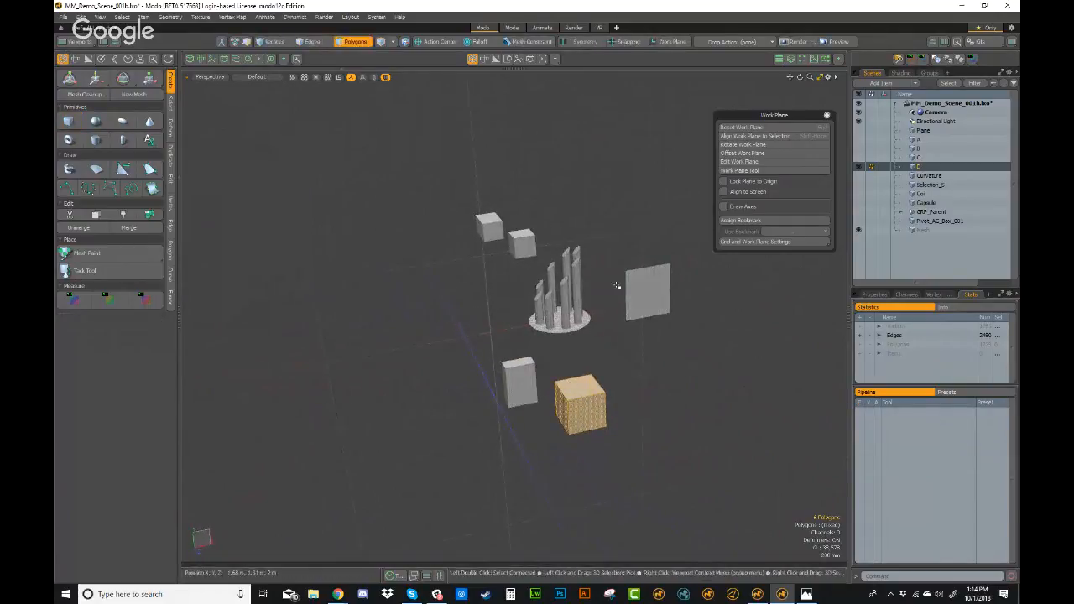
- Lock the work plane to the origin, and draw five flat cubes on it, the last about 1.76 m by 880 mm
{"action": "left_click_drag", "start_coordinate": [533, 286], "coordinate": [570, 256], "text": "alt"}
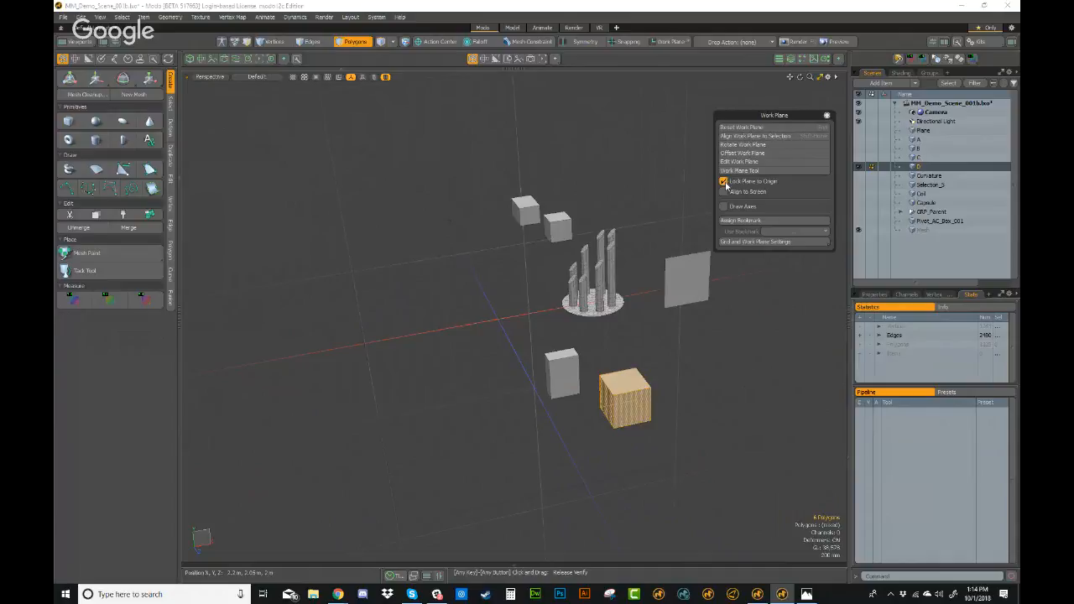
{"action": "left_click_drag", "start_coordinate": [535, 294], "coordinate": [506, 262], "text": "alt"}
{"action": "left_click", "coordinate": [69, 121]}
{"action": "left_click_drag", "start_coordinate": [412, 194], "coordinate": [448, 227]}
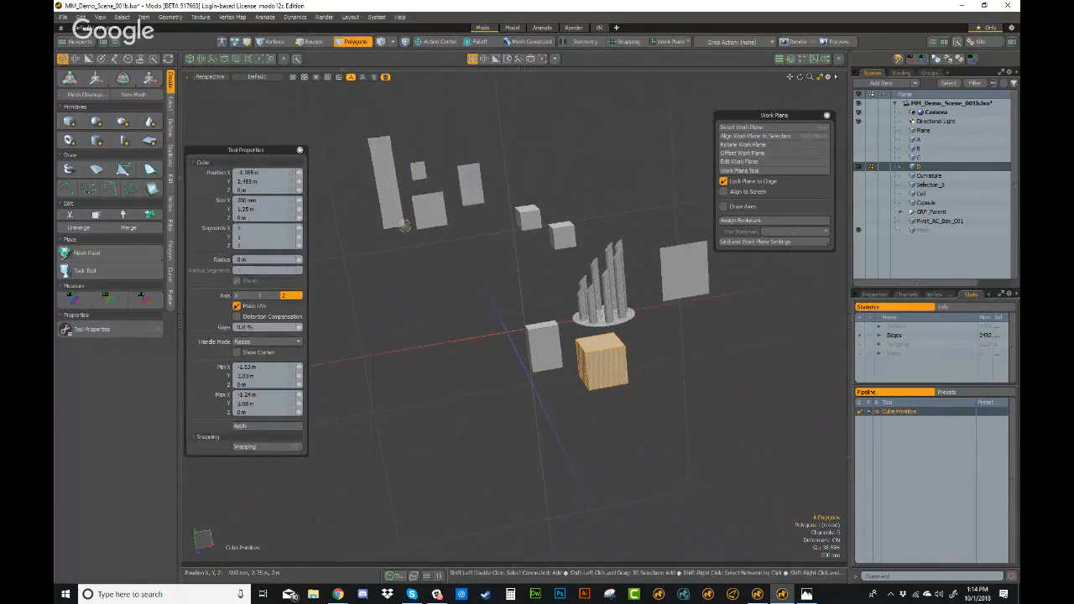
{"action": "left_click_drag", "start_coordinate": [366, 253], "coordinate": [530, 293]}
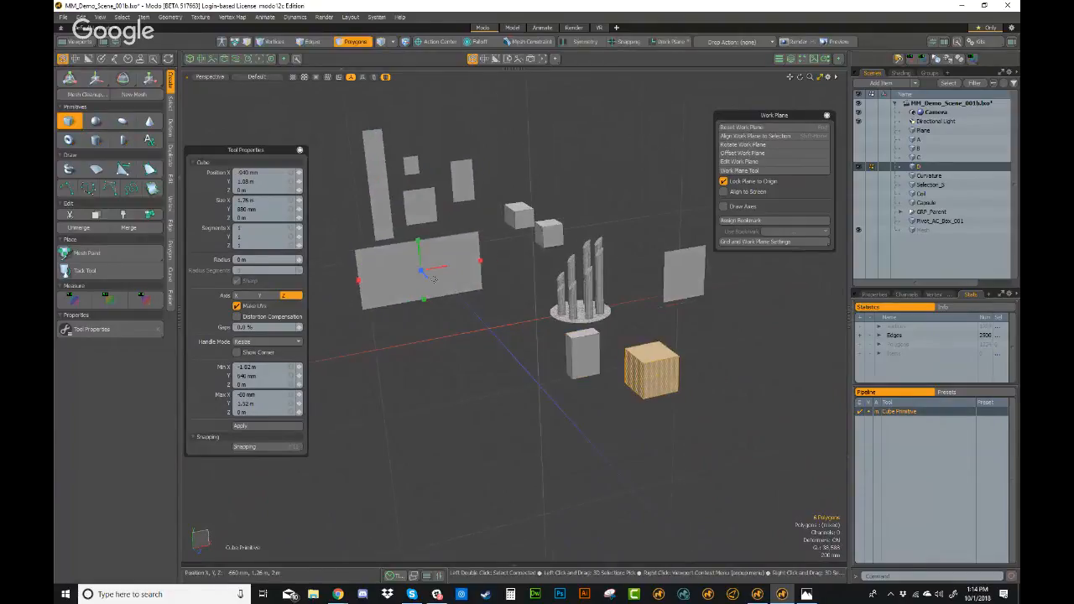
- Drop the Cube tool, select the large flat cube, and move it far forward along the Z axis in front of the other shapes
{"action": "key", "text": "q"}
{"action": "left_click", "coordinate": [426, 270]}
{"action": "key", "text": "w"}
{"action": "left_click_drag", "start_coordinate": [428, 280], "coordinate": [525, 378]}
{"action": "scroll", "coordinate": [525, 371], "scroll_direction": "down", "scroll_amount": 3}
{"action": "left_click_drag", "start_coordinate": [517, 373], "coordinate": [746, 398], "text": "alt"}
{"action": "left_click_drag", "start_coordinate": [734, 459], "coordinate": [478, 344], "text": "alt"}
{"action": "scroll", "coordinate": [503, 319], "scroll_direction": "up", "scroll_amount": 1}
{"action": "scroll", "coordinate": [437, 370], "scroll_direction": "down", "scroll_amount": 3}
{"action": "scroll", "coordinate": [445, 347], "scroll_direction": "up", "scroll_amount": 6}
{"action": "scroll", "coordinate": [482, 345], "scroll_direction": "down", "scroll_amount": 2}
- Draw eight more flat cubes of varying sizes on the origin-locked work plane, the last about 385 mm by 1.02 m, and drop the tool
{"action": "left_click", "coordinate": [69, 121]}
{"action": "left_click_drag", "start_coordinate": [362, 295], "coordinate": [473, 409]}
{"action": "left_click_drag", "start_coordinate": [535, 153], "coordinate": [565, 204]}
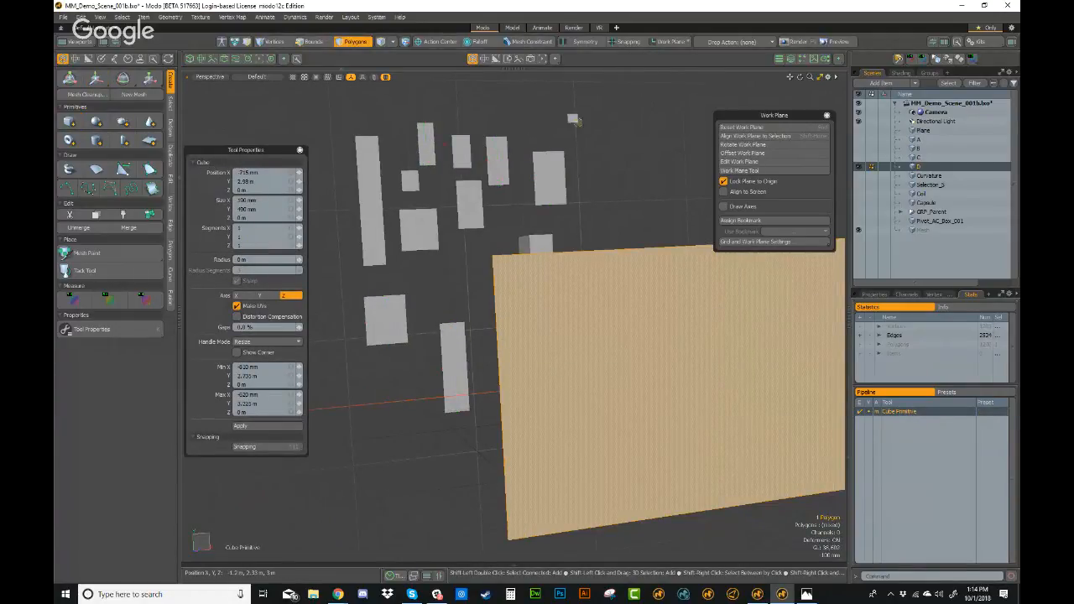
{"action": "left_click_drag", "start_coordinate": [577, 123], "coordinate": [611, 174], "text": "shift"}
{"action": "left_click_drag", "start_coordinate": [639, 138], "coordinate": [667, 220], "text": "shift"}
{"action": "scroll", "coordinate": [597, 208], "scroll_direction": "down", "scroll_amount": 3}
{"action": "mouse_move", "coordinate": [597, 207]}
{"action": "left_mouse_down", "text": "alt"}
{"action": "mouse_move", "coordinate": [672, 358]}
{"action": "mouse_move", "coordinate": [676, 427]}
{"action": "mouse_move", "coordinate": [713, 319]}
{"action": "mouse_move", "coordinate": [677, 319]}
{"action": "mouse_move", "coordinate": [661, 396]}
{"action": "mouse_move", "coordinate": [688, 329]}
{"action": "mouse_move", "coordinate": [586, 279]}
{"action": "left_mouse_up", "text": "alt"}
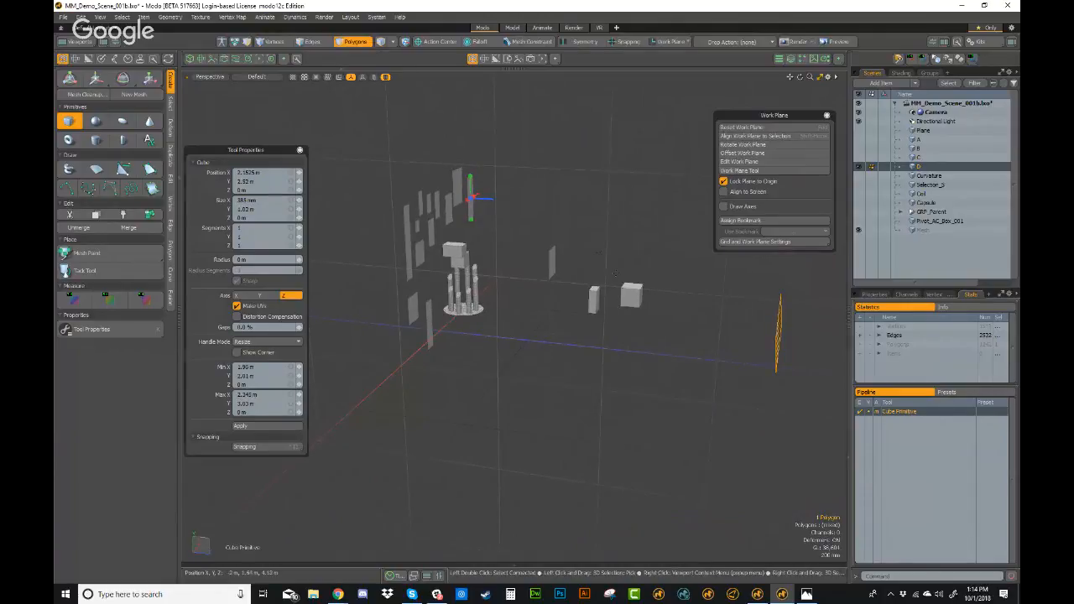
{"action": "key", "text": "q"}
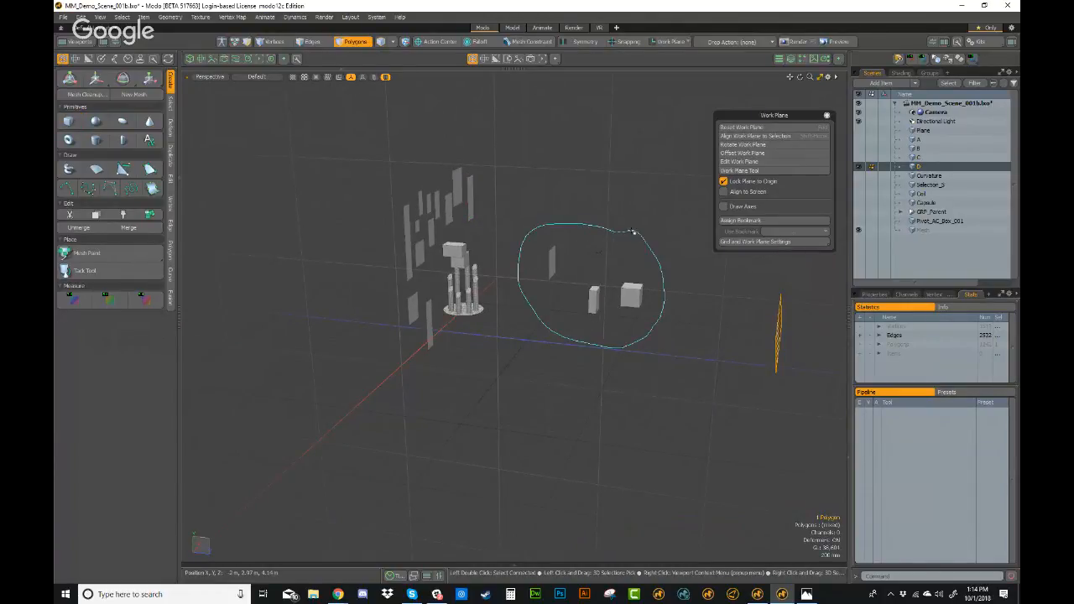
- Delete every box and flat cube by inverting a selection of the cylinder mesh, leaving only the cylinders and their base
{"action": "right_click_drag", "start_coordinate": [633, 232], "coordinate": [635, 236]}
{"action": "mouse_move", "coordinate": [696, 291]}
{"action": "left_mouse_down", "text": "alt"}
{"action": "mouse_move", "coordinate": [616, 367]}
{"action": "mouse_move", "coordinate": [560, 322]}
{"action": "mouse_move", "coordinate": [657, 379]}
{"action": "mouse_move", "coordinate": [595, 369]}
{"action": "left_mouse_up", "text": "alt"}
{"action": "key", "text": "3"}
{"action": "double_click", "coordinate": [542, 273]}
{"action": "key", "text": "bracketleft"}
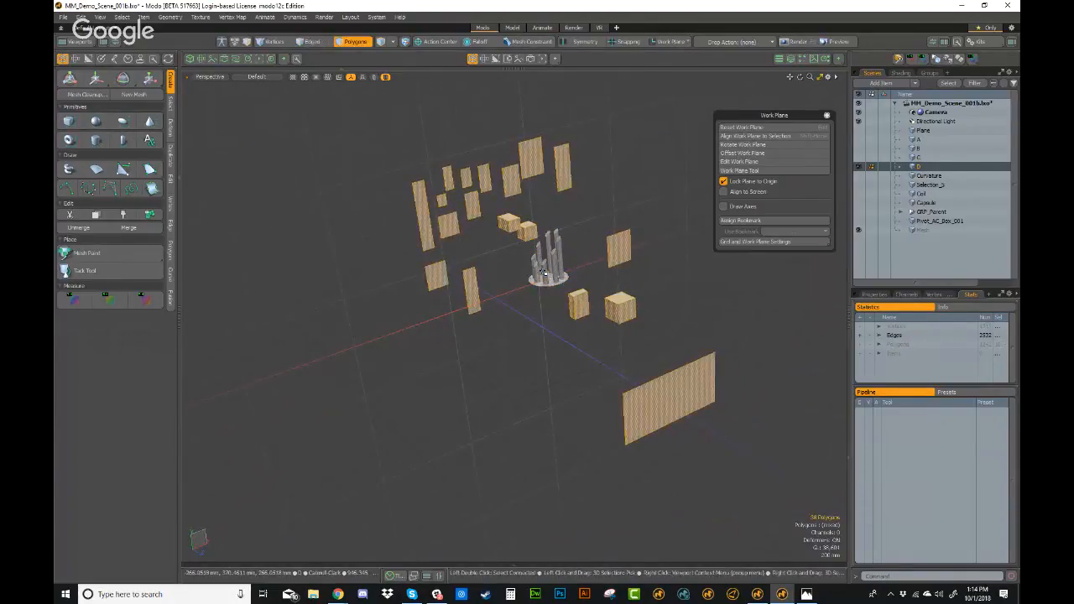
{"action": "key", "text": "Delete"}
- Unlock the work plane from the origin, and turn Align to Screen on and off again
{"action": "left_click_drag", "start_coordinate": [592, 306], "coordinate": [572, 355], "text": "alt"}
{"action": "scroll", "coordinate": [610, 302], "scroll_direction": "up", "scroll_amount": 2}
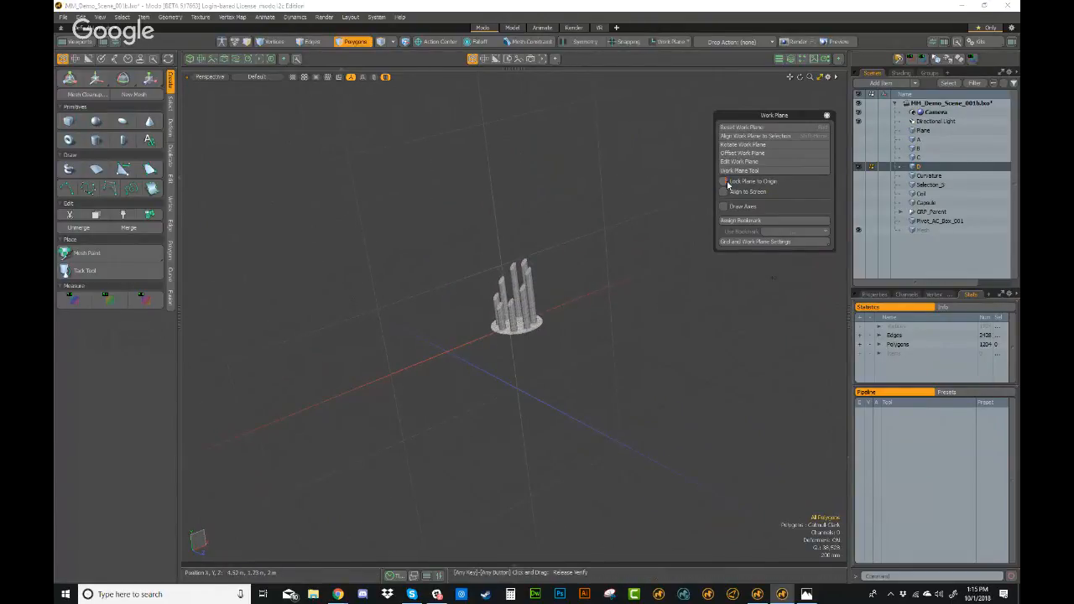
{"action": "left_click_drag", "start_coordinate": [554, 306], "coordinate": [588, 277], "text": "alt"}
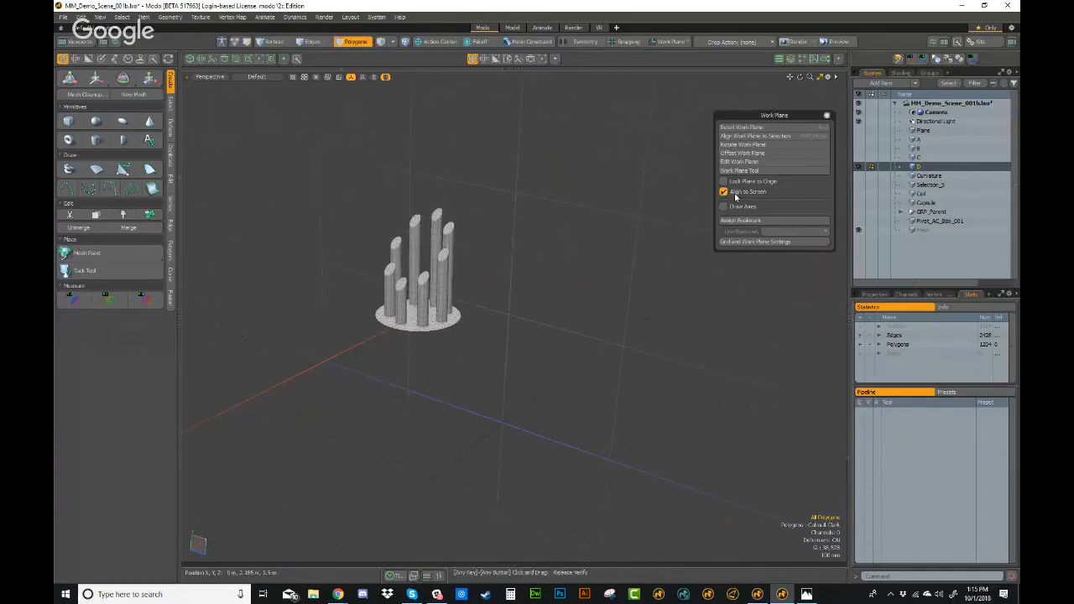
{"action": "left_click_drag", "start_coordinate": [360, 333], "coordinate": [353, 342], "text": "alt"}
{"action": "left_click", "coordinate": [727, 192]}
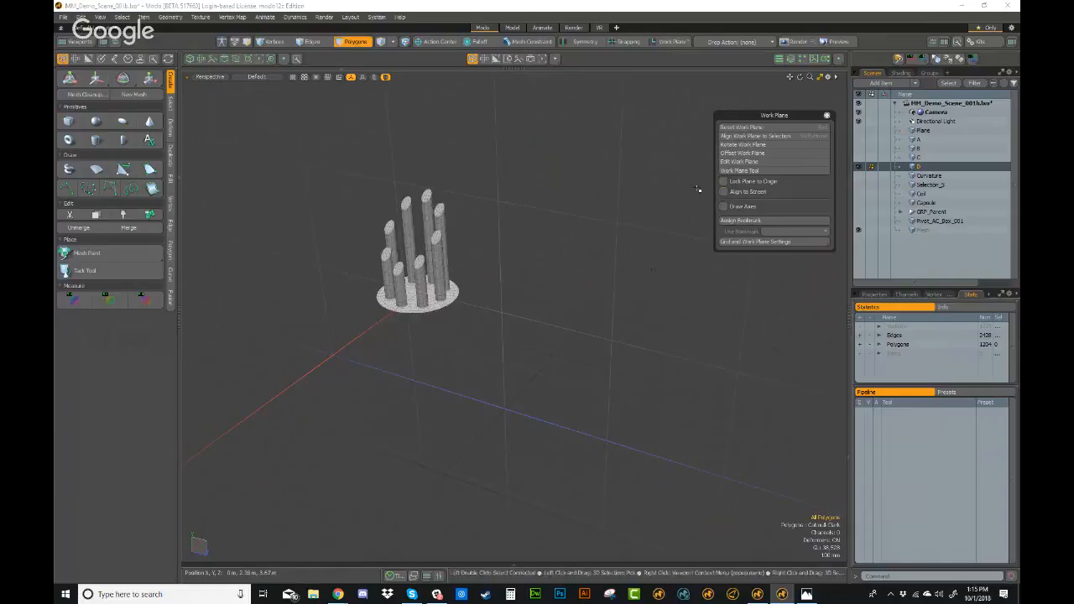
- Use the Curve tool to draw a spiral beside the cylinders and a second curve above it on the YZ work plane
{"action": "left_click", "coordinate": [67, 188]}
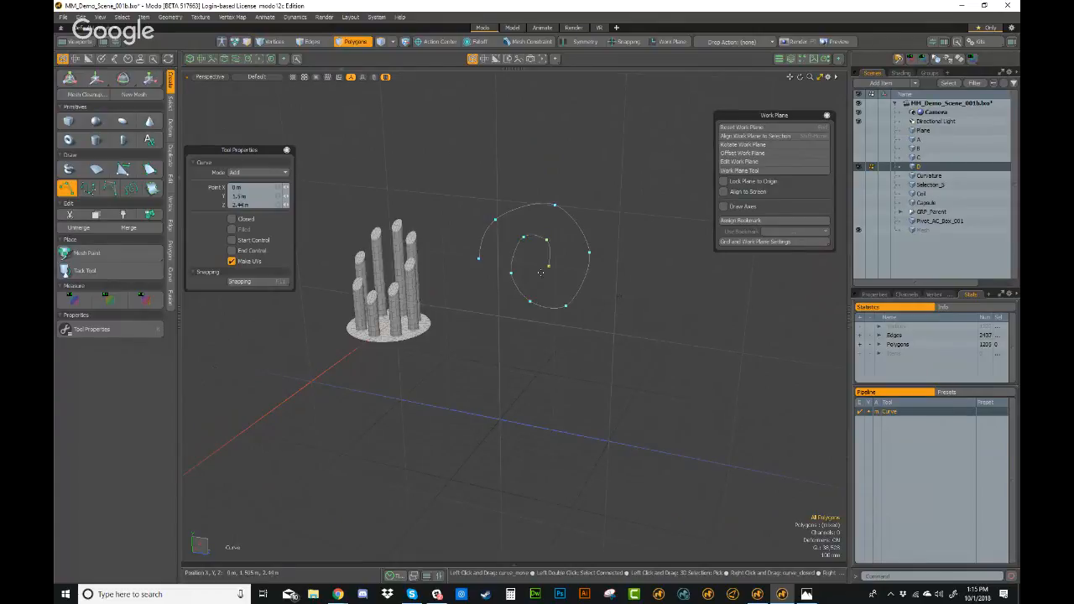
{"action": "left_click_drag", "start_coordinate": [565, 237], "coordinate": [496, 182], "text": "alt"}
{"action": "left_click", "coordinate": [466, 202]}
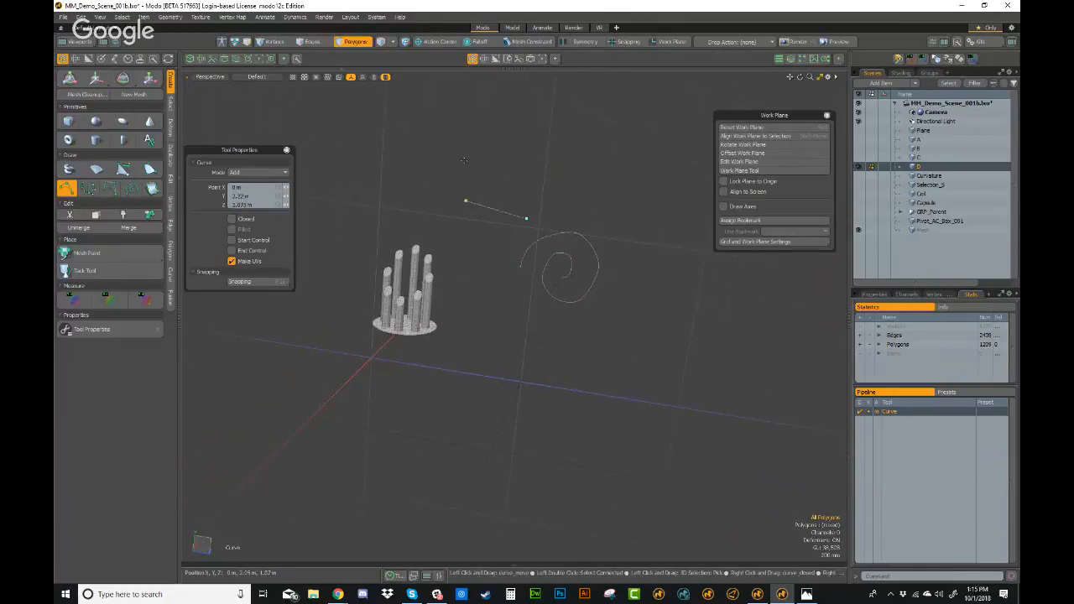
{"action": "left_click_drag", "start_coordinate": [618, 233], "coordinate": [537, 256], "text": "alt"}
{"action": "left_click_drag", "start_coordinate": [600, 315], "coordinate": [537, 386], "text": "alt+shift"}
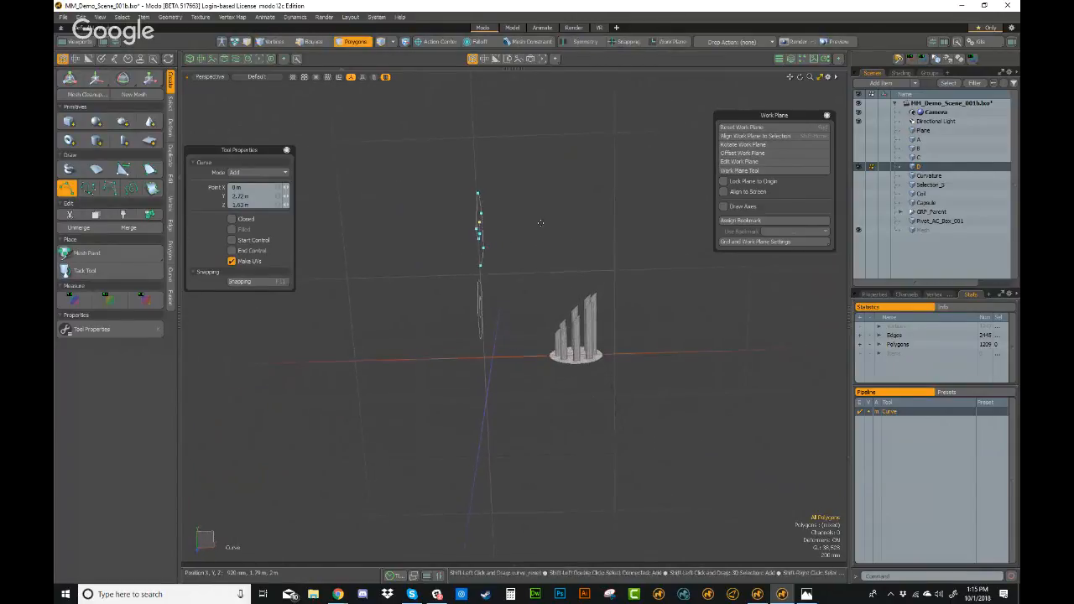
- Draw another looping curve above the cylinders, on the work plane that faces the front view
{"action": "left_click", "coordinate": [649, 249]}
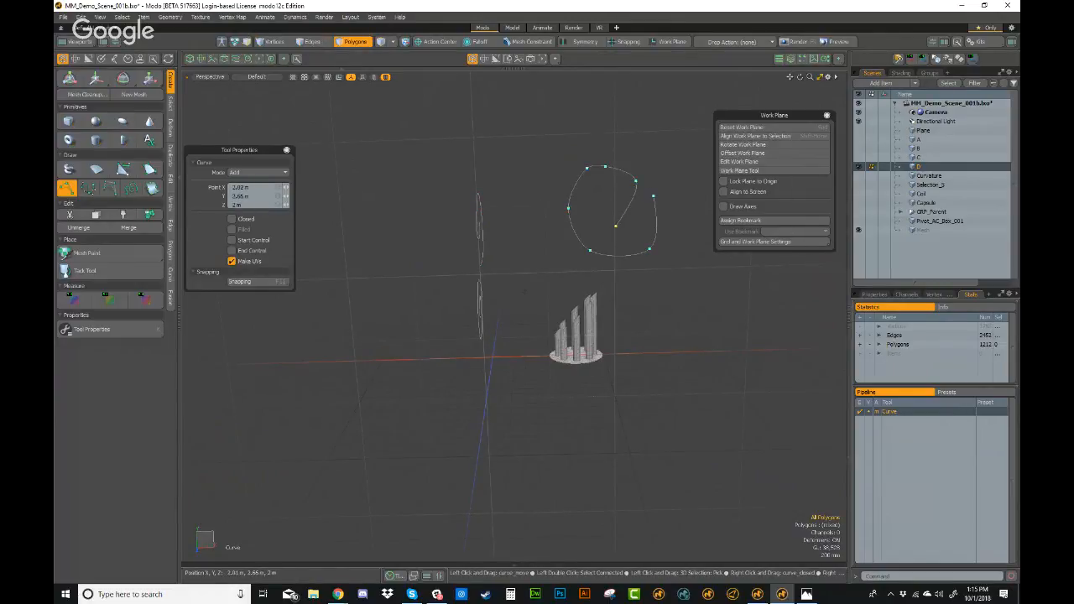
{"action": "left_click_drag", "start_coordinate": [607, 202], "coordinate": [562, 311], "text": "alt"}
{"action": "scroll", "coordinate": [532, 273], "scroll_direction": "up", "scroll_amount": 6}
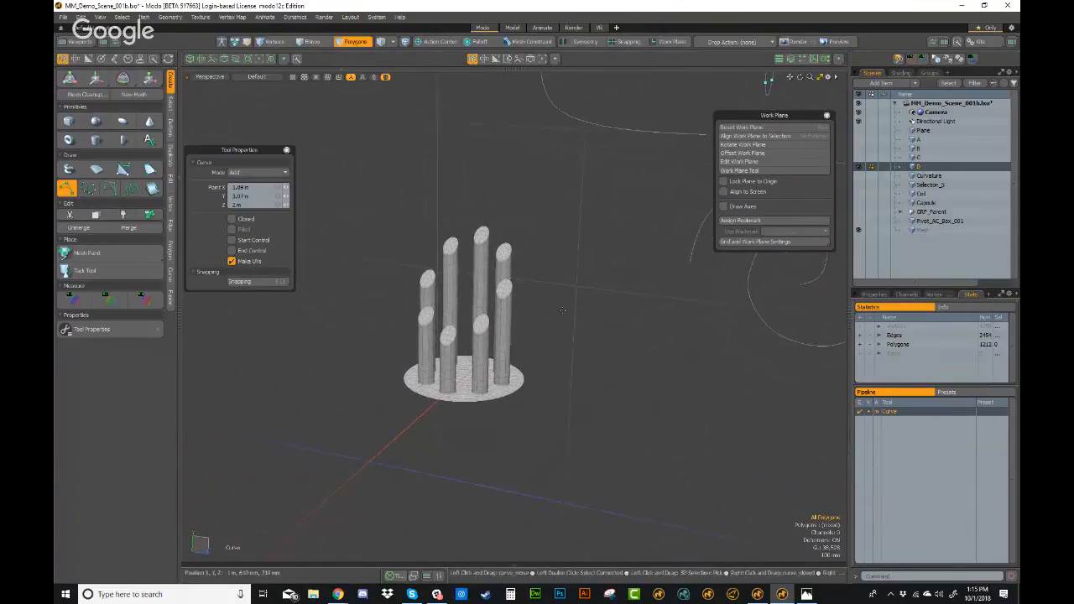
{"action": "left_click_drag", "start_coordinate": [428, 195], "coordinate": [453, 202], "text": "alt"}
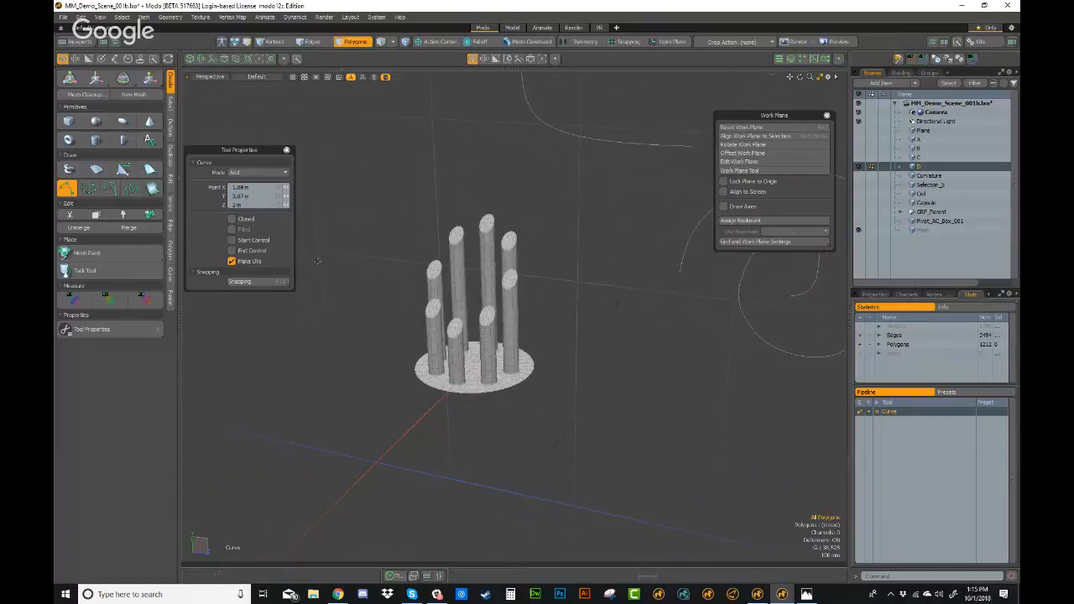
- Enable Align to Screen and draw a large curve looping around the cylinders, parallel to the current view
{"action": "left_click", "coordinate": [725, 192]}
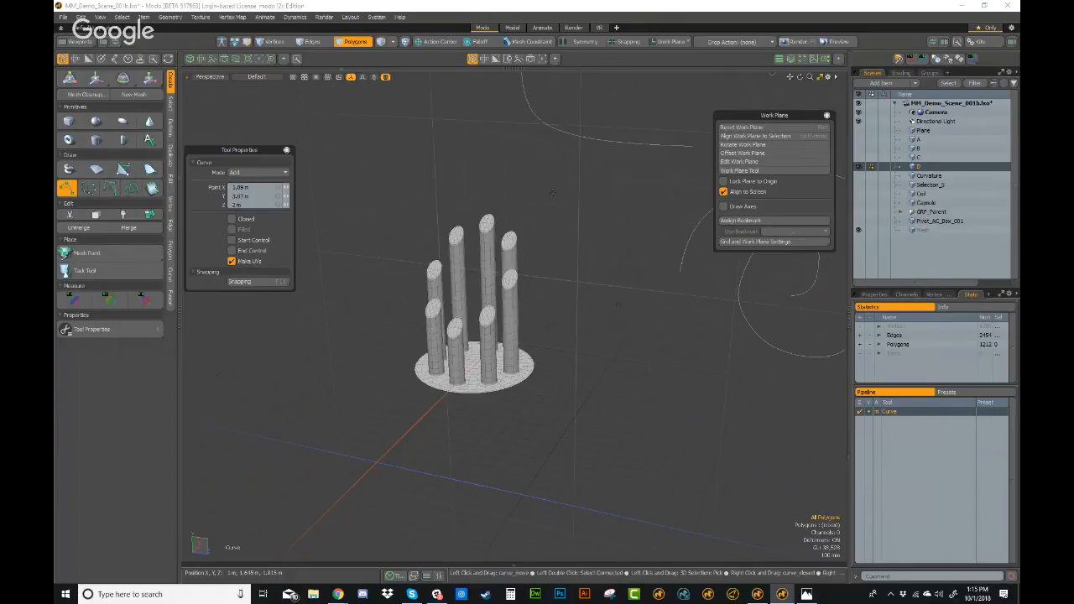
{"action": "left_click_drag", "start_coordinate": [518, 169], "coordinate": [531, 184]}
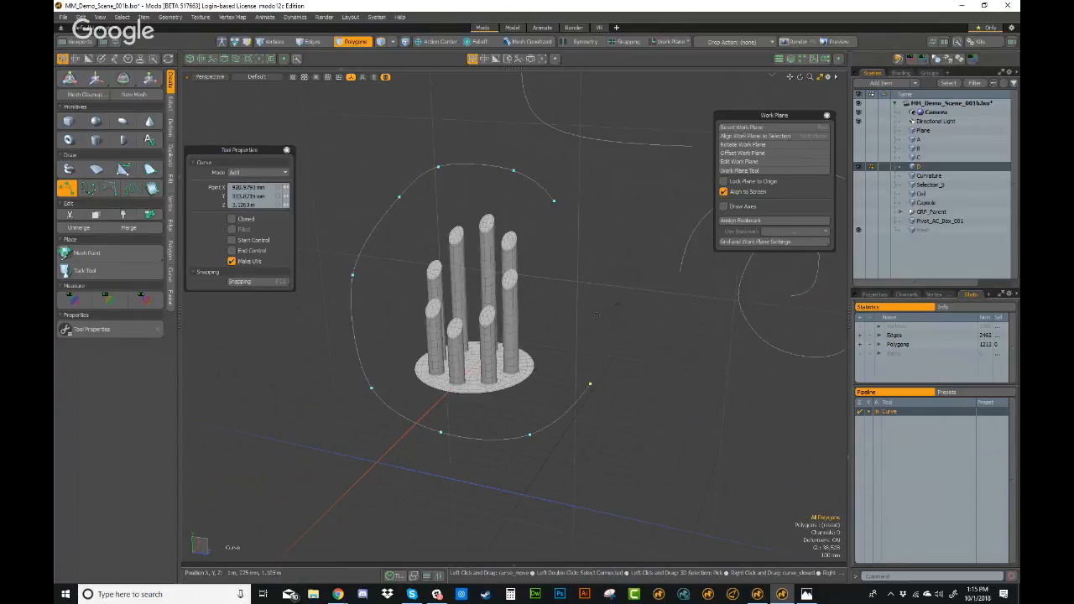
{"action": "left_click_drag", "start_coordinate": [617, 244], "coordinate": [627, 377], "text": "alt"}
- Undo all the curves drawn around and beside the cylinders
{"action": "key", "text": "ctrl+z"}
{"action": "key", "text": "ctrl+z"}
{"action": "key", "text": "ctrl+z"}
{"action": "key", "text": "ctrl+z"}
{"action": "key", "text": "ctrl+z"}
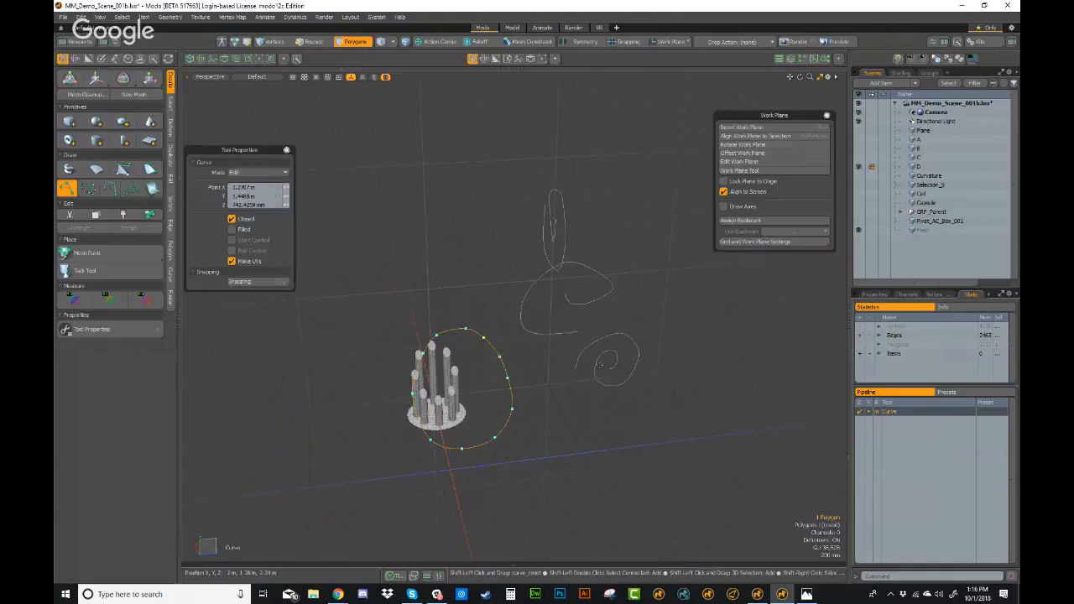
{"action": "key", "text": "ctrl+z"}
{"action": "key", "text": "ctrl+z"}
{"action": "key", "text": "ctrl+z"}
- Turn off Align to Screen and turn on Draw Axes for the work plane
{"action": "left_click_drag", "start_coordinate": [698, 315], "coordinate": [626, 332], "text": "alt"}
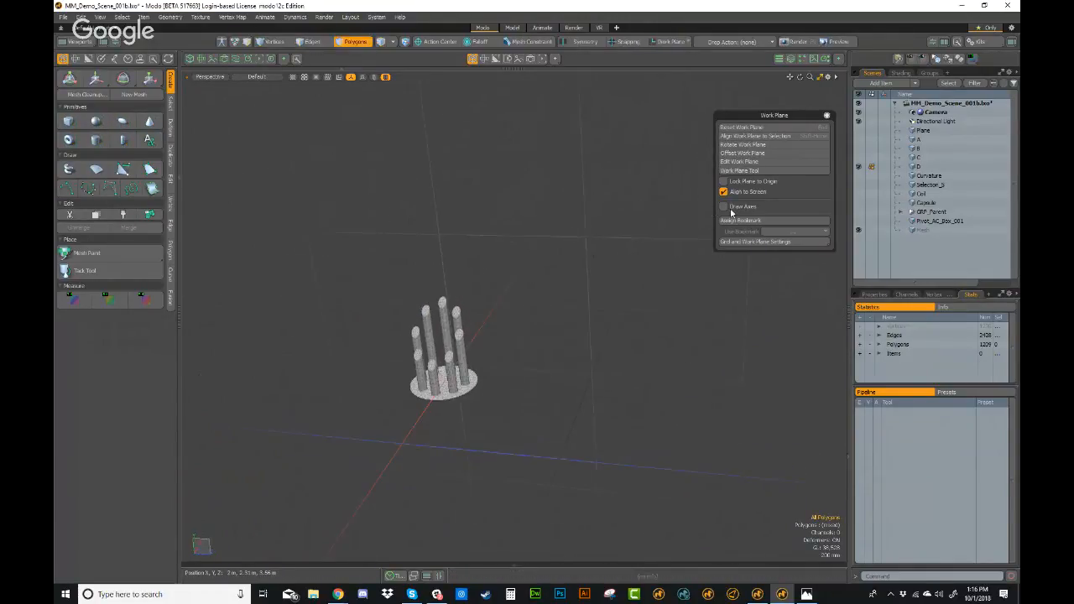
{"action": "left_click_drag", "start_coordinate": [705, 221], "coordinate": [651, 214], "text": "alt"}
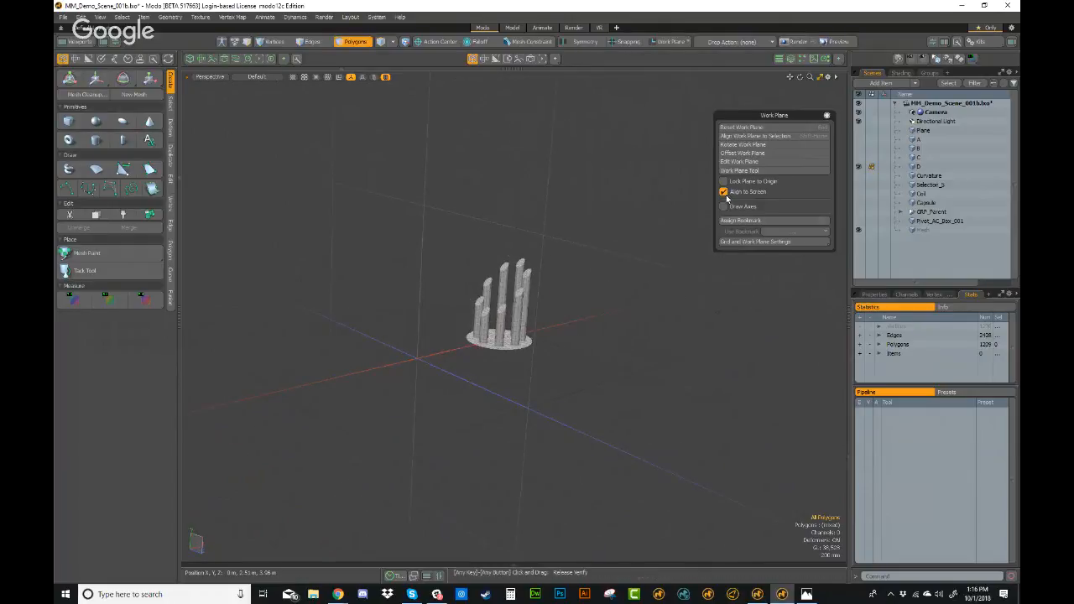
{"action": "scroll", "coordinate": [468, 355], "scroll_direction": "up", "scroll_amount": 2}
{"action": "left_click_drag", "start_coordinate": [420, 359], "coordinate": [467, 333], "text": "alt+shift"}
{"action": "scroll", "coordinate": [468, 334], "scroll_direction": "up", "scroll_amount": 4}
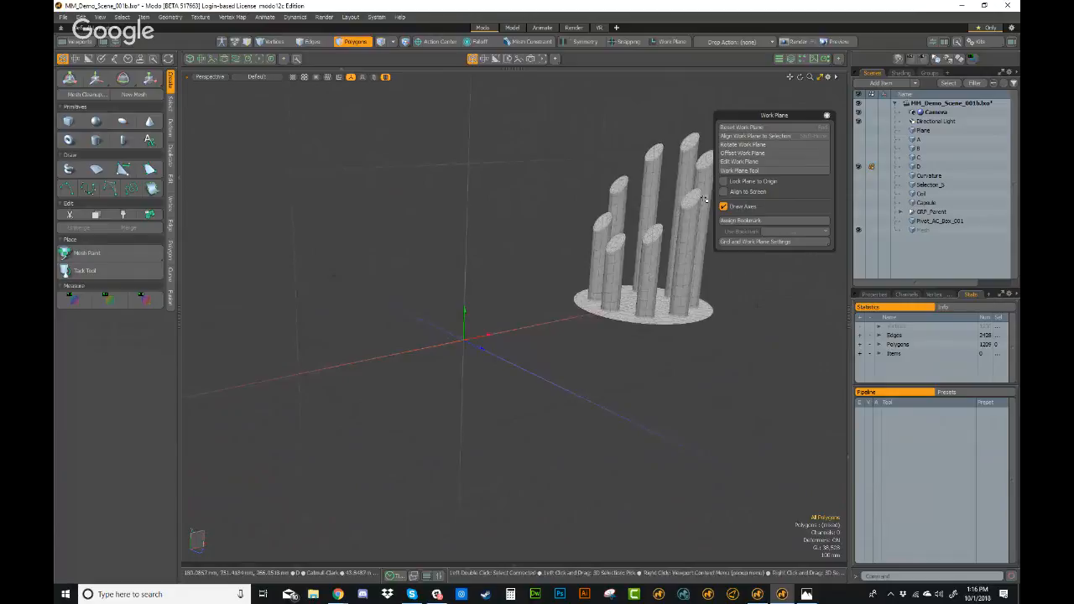
{"action": "left_click_drag", "start_coordinate": [563, 305], "coordinate": [461, 352], "text": "alt"}
{"action": "left_click", "coordinate": [724, 206]}
{"action": "left_click_drag", "start_coordinate": [697, 214], "coordinate": [532, 245], "text": "alt"}
{"action": "scroll", "coordinate": [503, 244], "scroll_direction": "up", "scroll_amount": 4}
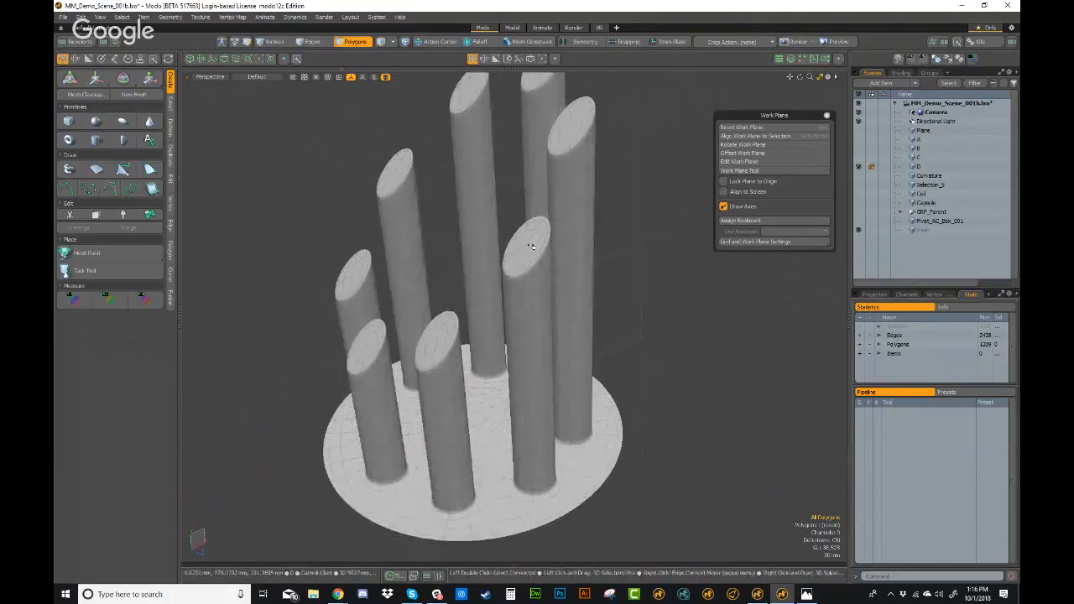
- Select one polygon on the side of the front cylinder and align the work plane to it
{"action": "left_click_drag", "start_coordinate": [535, 345], "coordinate": [530, 338], "text": "alt"}
{"action": "left_click", "coordinate": [532, 351]}
{"action": "left_click_drag", "start_coordinate": [587, 388], "coordinate": [549, 358], "text": "alt"}
{"action": "key", "text": "3"}
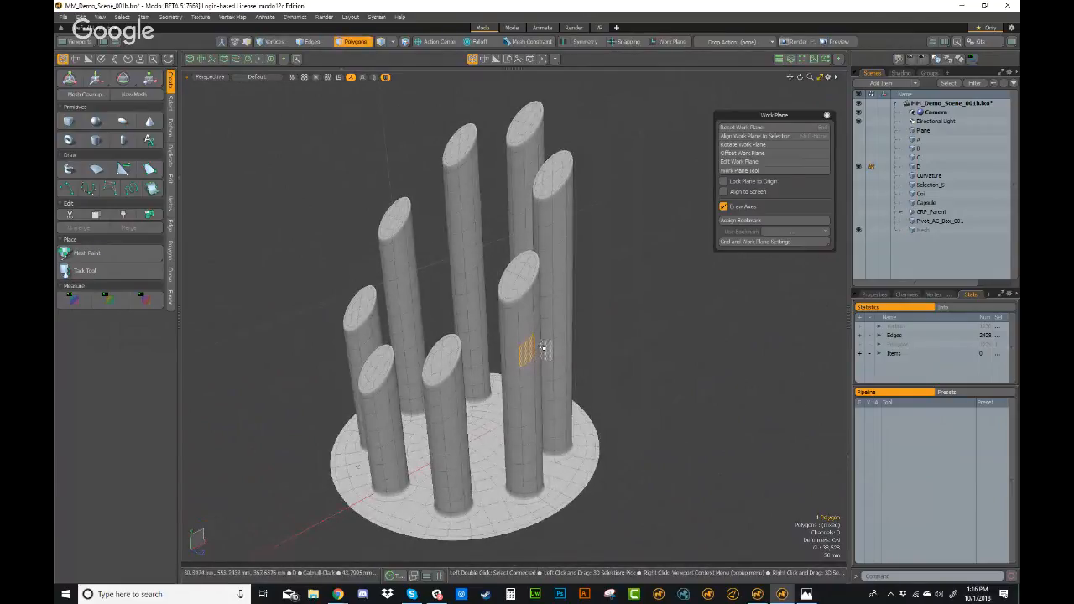
{"action": "left_click_drag", "start_coordinate": [537, 367], "coordinate": [588, 378], "text": "alt"}
{"action": "scroll", "coordinate": [616, 434], "scroll_direction": "up", "scroll_amount": 3}
{"action": "left_click_drag", "start_coordinate": [616, 434], "coordinate": [625, 402], "text": "alt"}
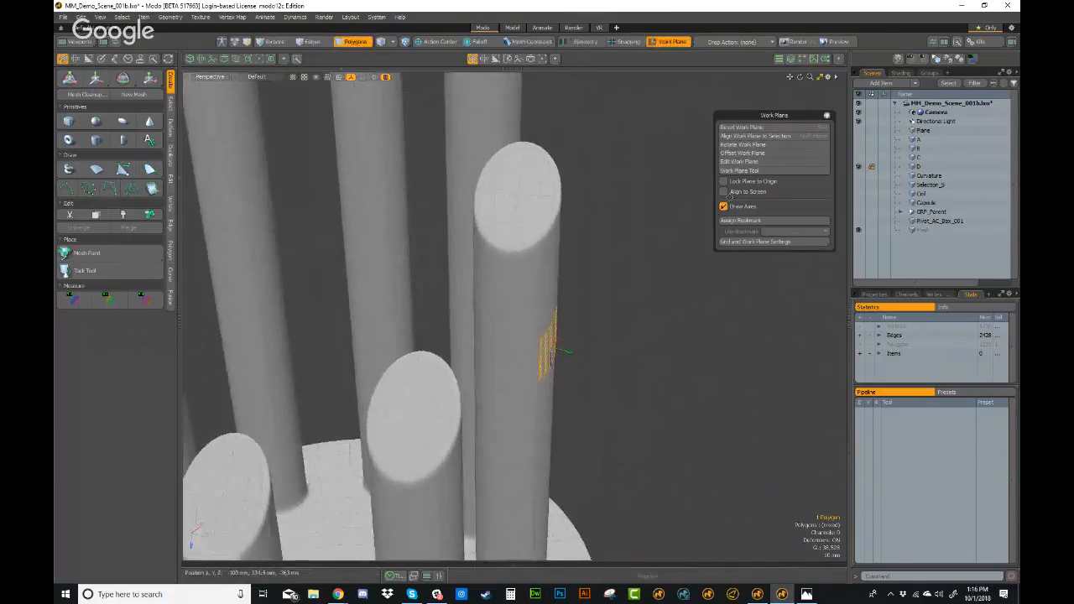
- Toggle Draw Axes off and on again, and examine the work plane axes on the cylinder's side polygon
{"action": "left_click", "coordinate": [724, 206]}
{"action": "mouse_move", "coordinate": [683, 431]}
{"action": "left_mouse_down", "text": "alt"}
{"action": "mouse_move", "coordinate": [655, 413]}
{"action": "mouse_move", "coordinate": [470, 390]}
{"action": "mouse_move", "coordinate": [558, 410]}
{"action": "mouse_move", "coordinate": [423, 385]}
{"action": "left_mouse_up", "text": "alt"}
{"action": "scroll", "coordinate": [470, 391], "scroll_direction": "up", "scroll_amount": 3}
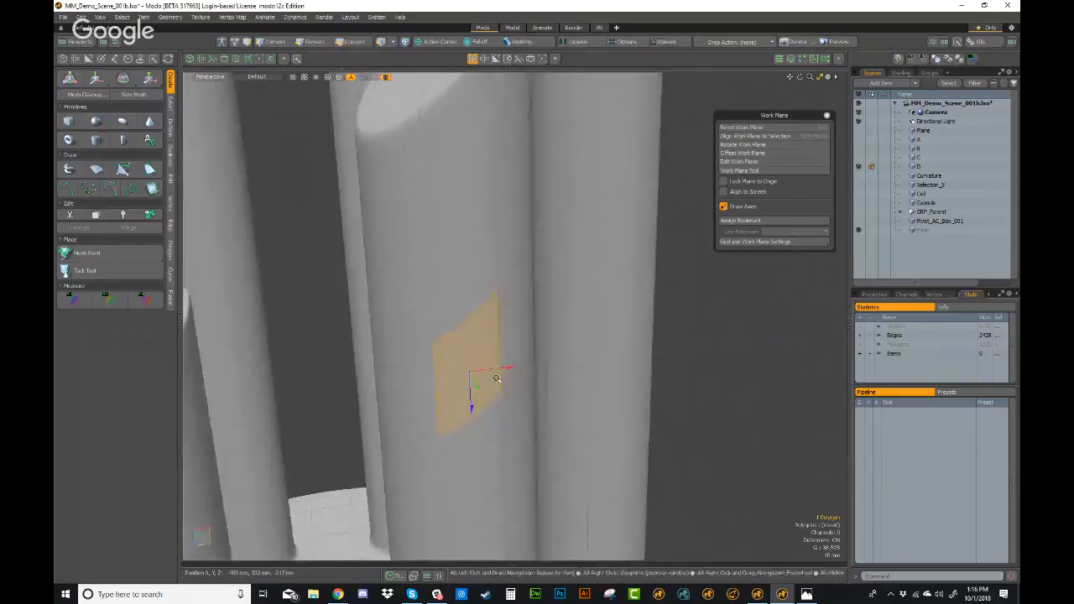
{"action": "scroll", "coordinate": [491, 366], "scroll_direction": "down", "scroll_amount": 4}
{"action": "left_click_drag", "start_coordinate": [491, 367], "coordinate": [521, 464], "text": "alt"}
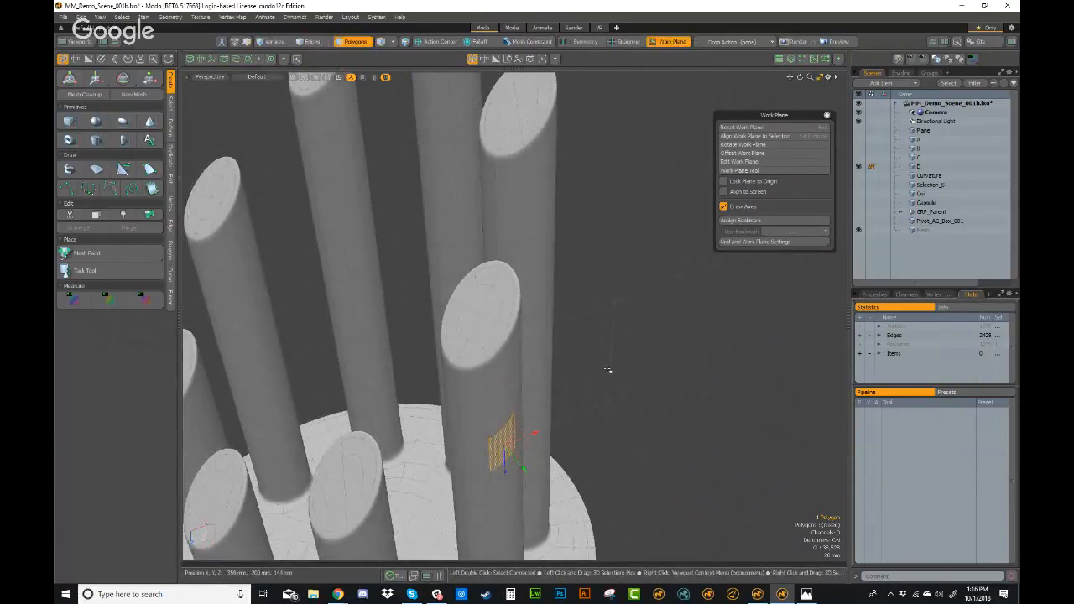
- Align the work plane to the centre polygons of the front cylinder's slanted cap, and then to one polygon on the taller cylinder's cap
{"action": "left_click_drag", "start_coordinate": [583, 387], "coordinate": [493, 324], "text": "alt"}
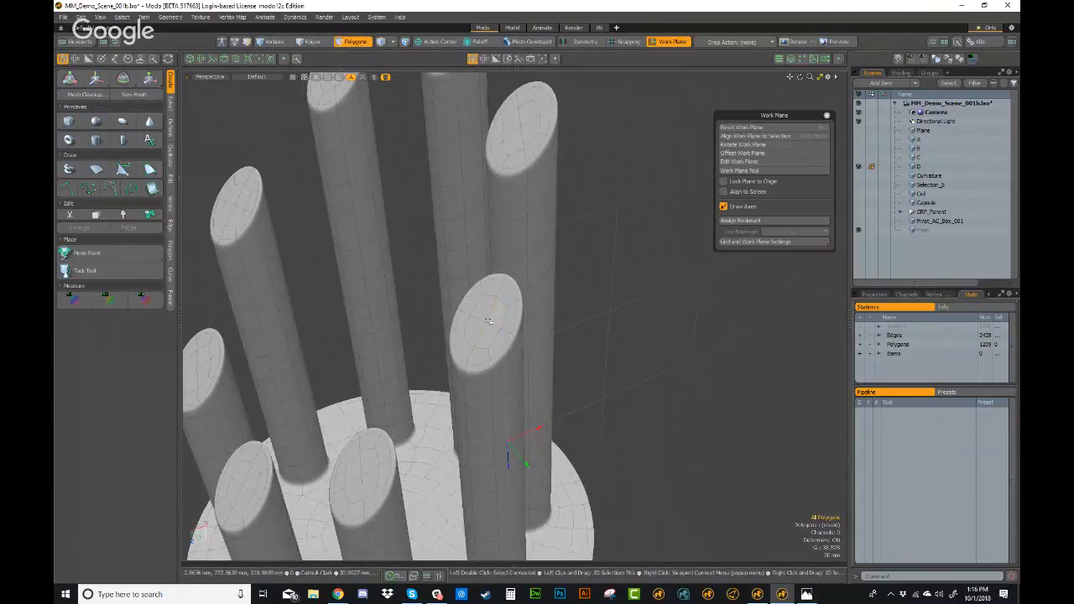
{"action": "left_click", "coordinate": [489, 315]}
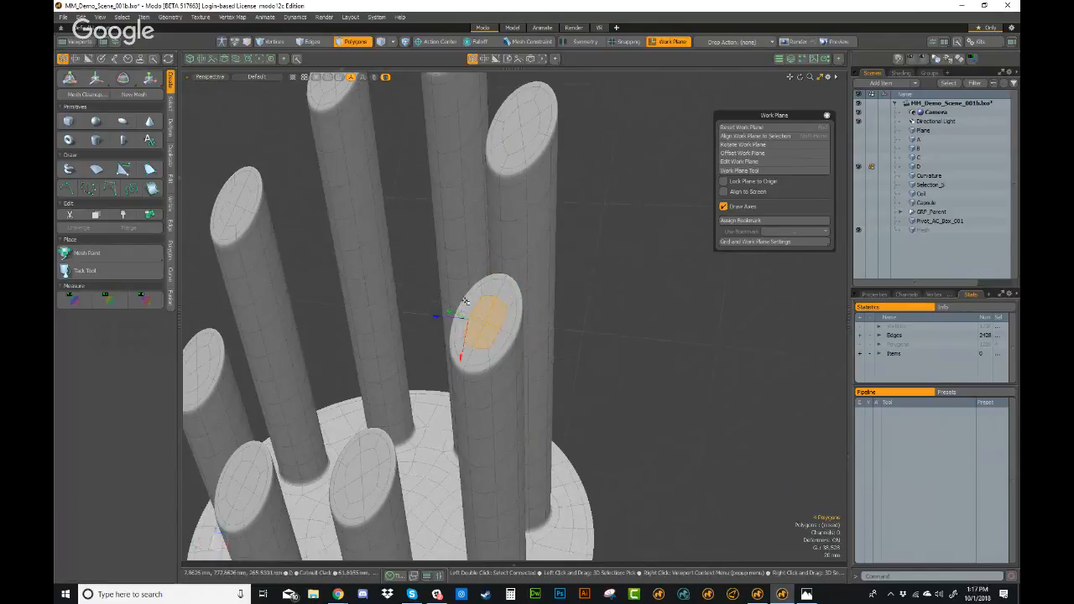
{"action": "left_click", "coordinate": [519, 138]}
{"action": "key", "text": "shift"}
{"action": "left_click_drag", "start_coordinate": [522, 125], "coordinate": [475, 309], "text": "ctrl+alt"}
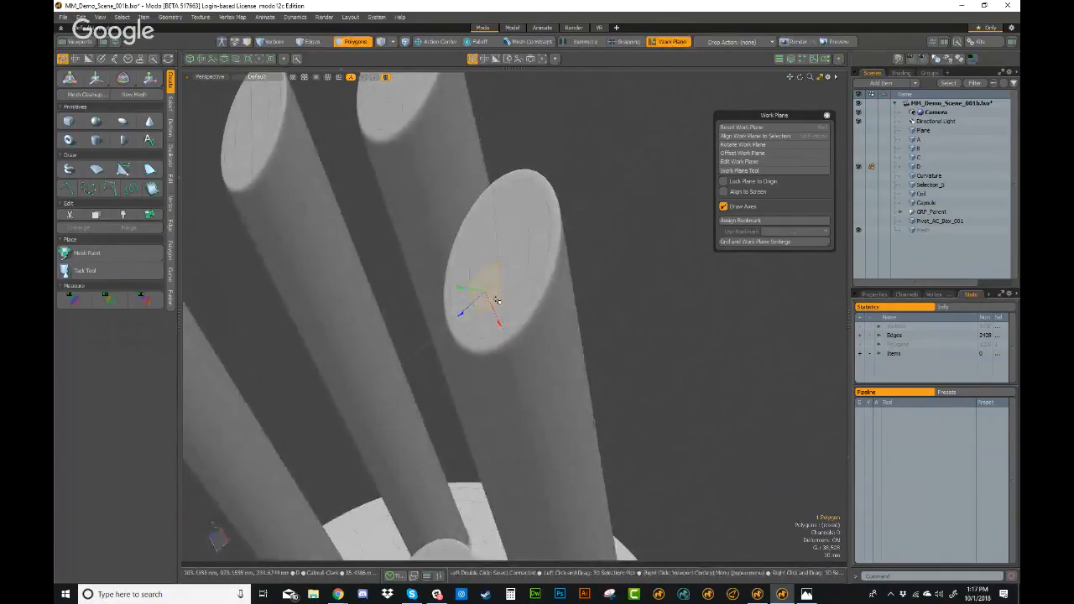
- Select the four centre polygons of the taller cylinder's cap and align the work plane to them
{"action": "scroll", "coordinate": [487, 306], "scroll_direction": "up", "scroll_amount": 3}
{"action": "left_click_drag", "start_coordinate": [495, 299], "coordinate": [516, 280], "text": "alt"}
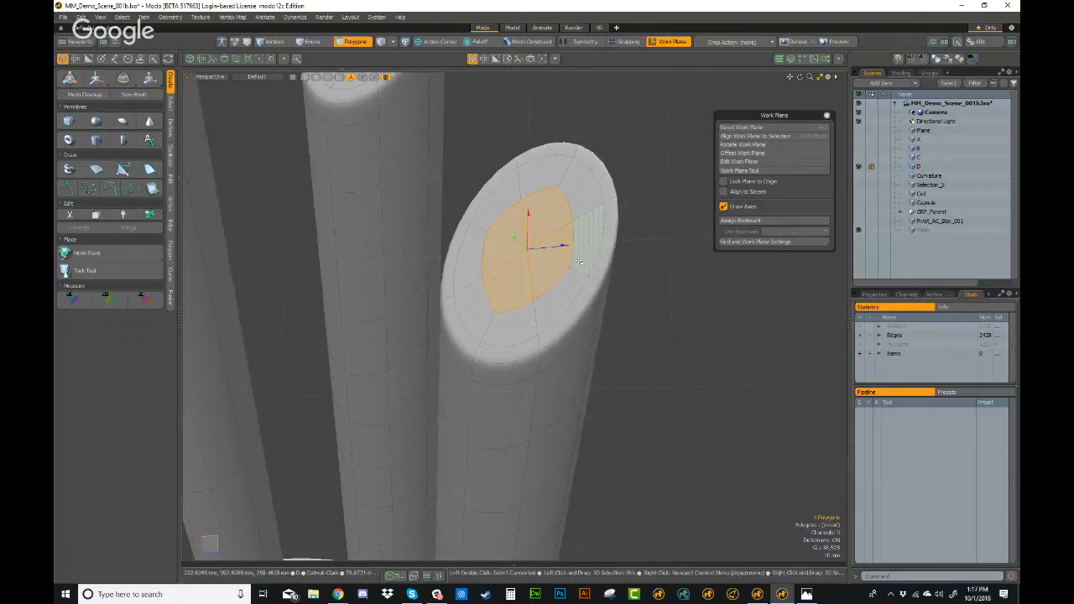
{"action": "left_click_drag", "start_coordinate": [591, 244], "coordinate": [541, 227], "text": "alt"}
{"action": "scroll", "coordinate": [561, 270], "scroll_direction": "down", "scroll_amount": 2}
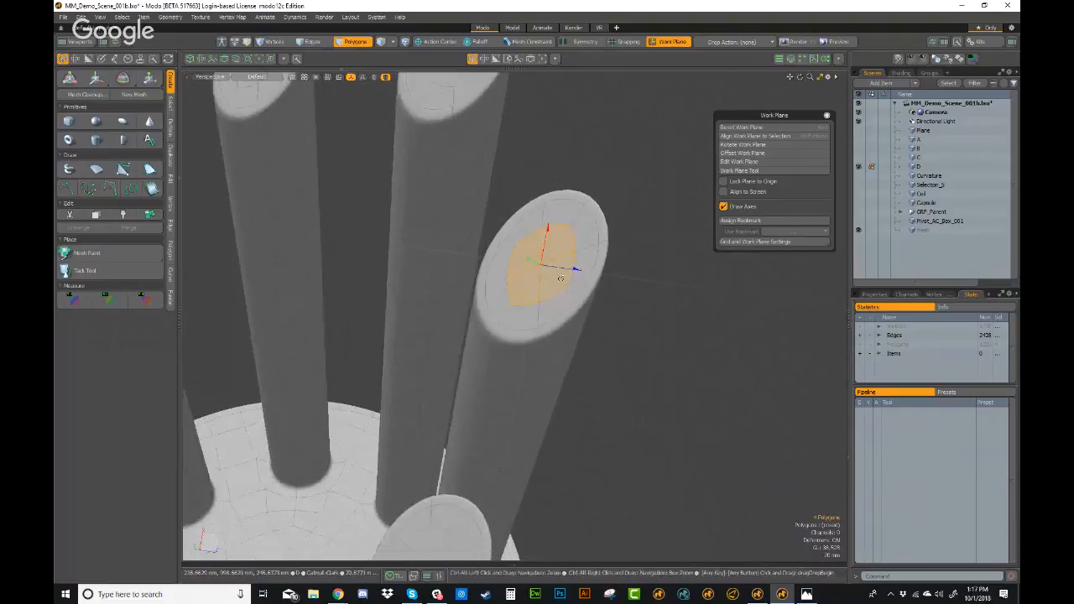
{"action": "scroll", "coordinate": [559, 270], "scroll_direction": "down", "scroll_amount": 5}
{"action": "left_click_drag", "start_coordinate": [547, 313], "coordinate": [554, 287], "text": "alt"}
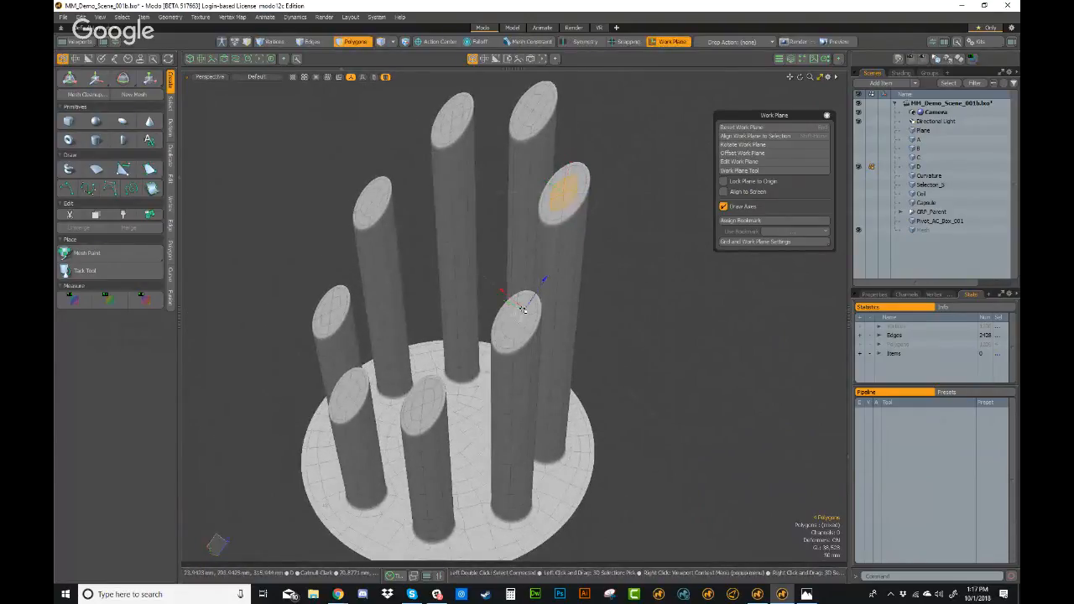
- Turn off Draw Axes and select the inner polygons of a short cylinder's slanted cap
{"action": "left_click", "coordinate": [725, 206]}
{"action": "left_click_drag", "start_coordinate": [631, 322], "coordinate": [616, 334], "text": "alt"}
{"action": "left_click_drag", "start_coordinate": [628, 271], "coordinate": [415, 398], "text": "alt"}
{"action": "left_click", "coordinate": [536, 335]}
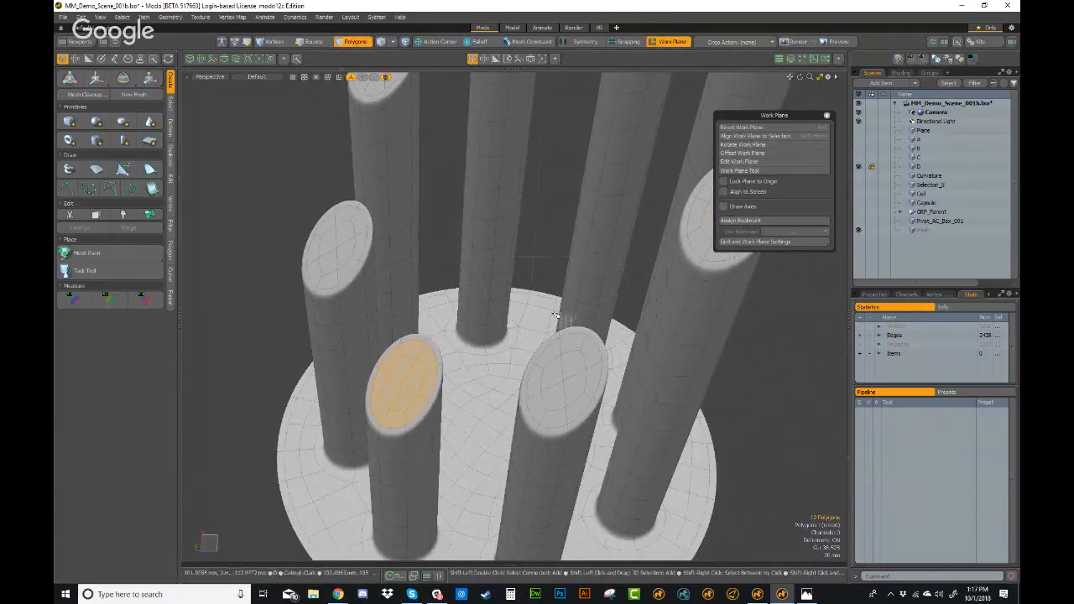
{"action": "left_click_drag", "start_coordinate": [556, 381], "coordinate": [716, 178], "text": "alt"}
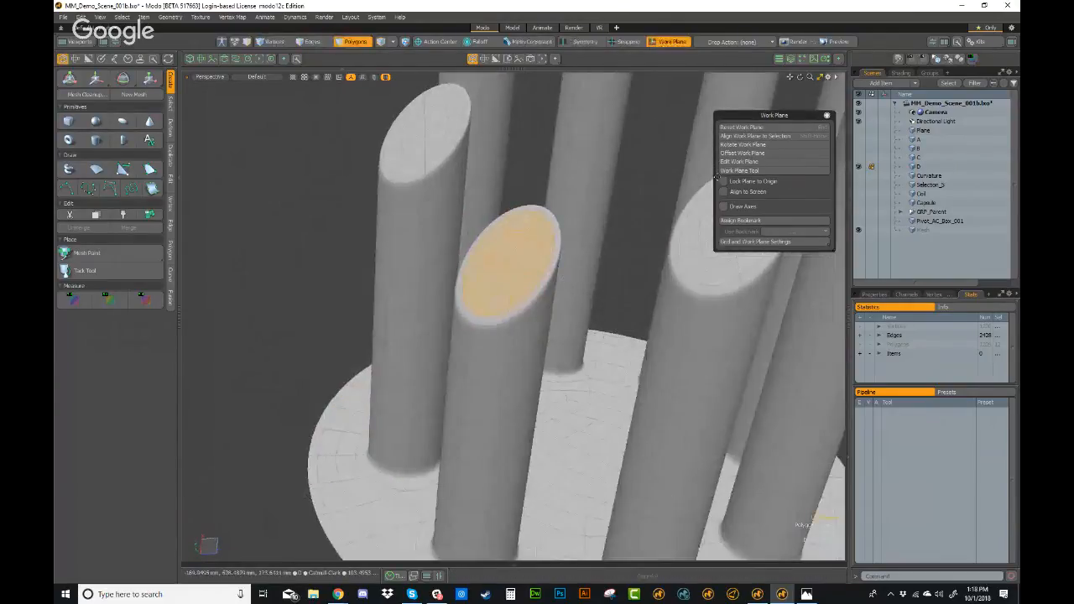
- Assign a work plane bookmark named BM_A in Add mode
{"action": "left_click", "coordinate": [749, 221]}
{"action": "left_click_drag", "start_coordinate": [382, 160], "coordinate": [370, 155]}
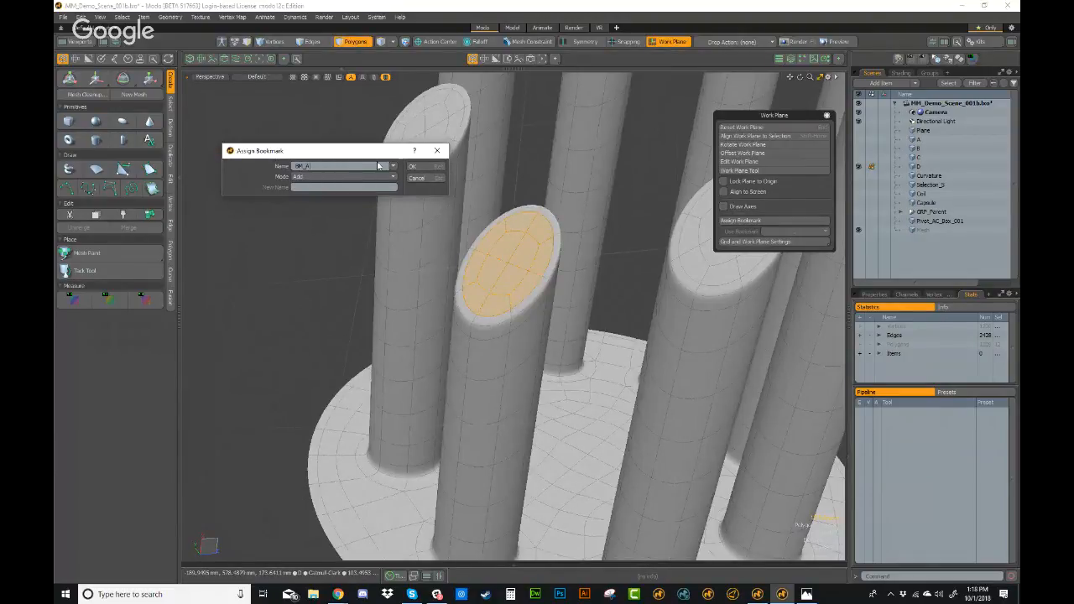
{"action": "left_click", "coordinate": [416, 166]}
- Select the 16 polygons at the centre of the base disc and assign a work plane bookmark named BM_B
{"action": "left_click_drag", "start_coordinate": [594, 308], "coordinate": [492, 352], "text": "alt"}
{"action": "left_click_drag", "start_coordinate": [509, 299], "coordinate": [470, 330]}
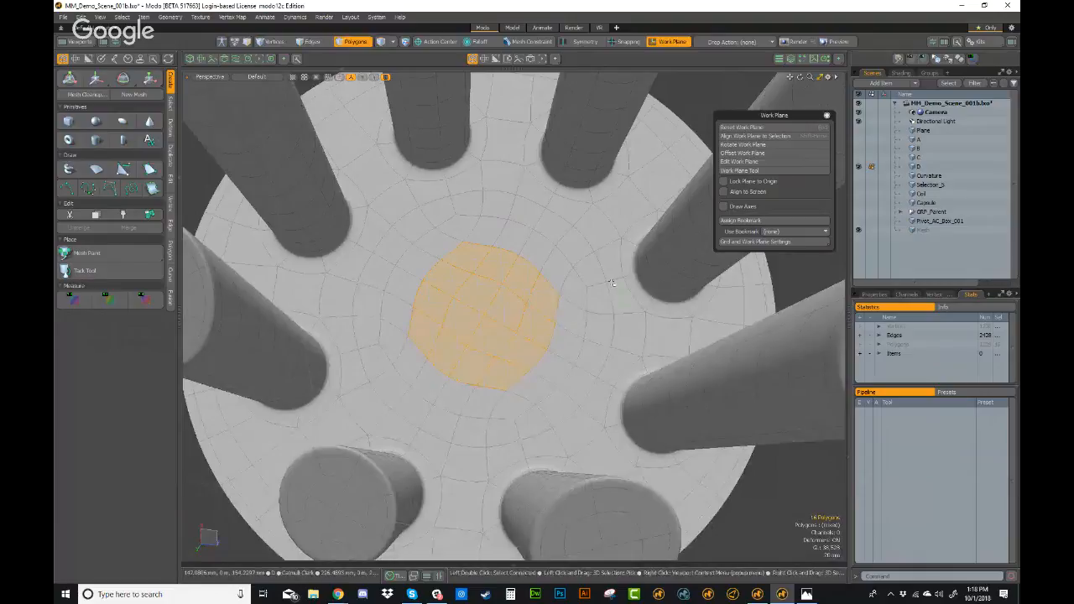
{"action": "left_click_drag", "start_coordinate": [530, 428], "coordinate": [588, 427], "text": "alt"}
{"action": "left_click", "coordinate": [742, 220]}
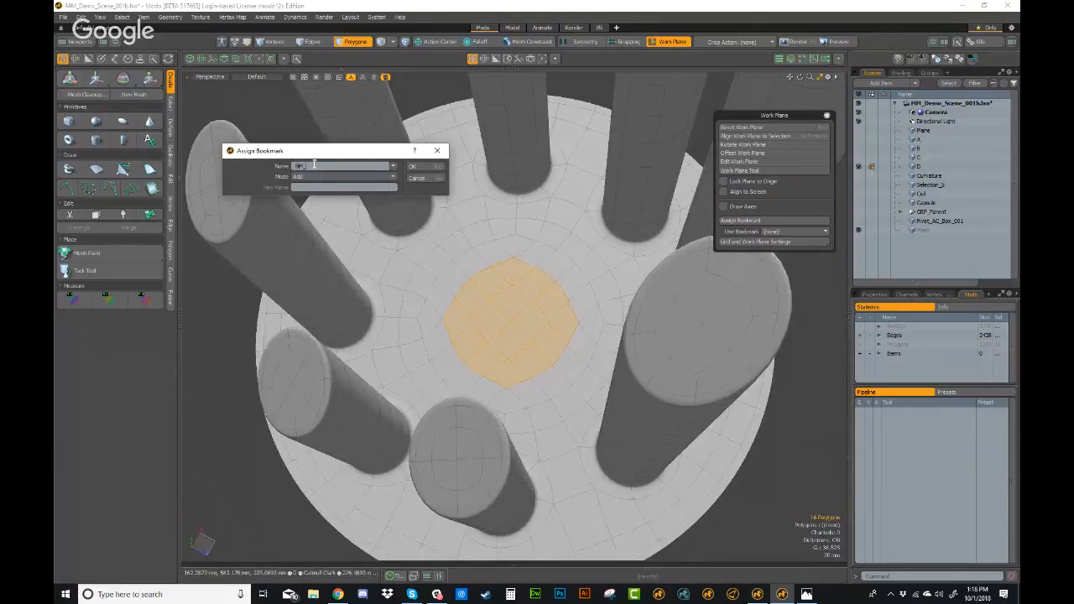
{"action": "left_click", "coordinate": [435, 168]}
- Select four polygons on the side of a tall cylinder and assign a work plane bookmark named BM_C in Add mode
{"action": "scroll", "coordinate": [441, 226], "scroll_direction": "down", "scroll_amount": 2}
{"action": "left_click_drag", "start_coordinate": [442, 225], "coordinate": [436, 342], "text": "alt"}
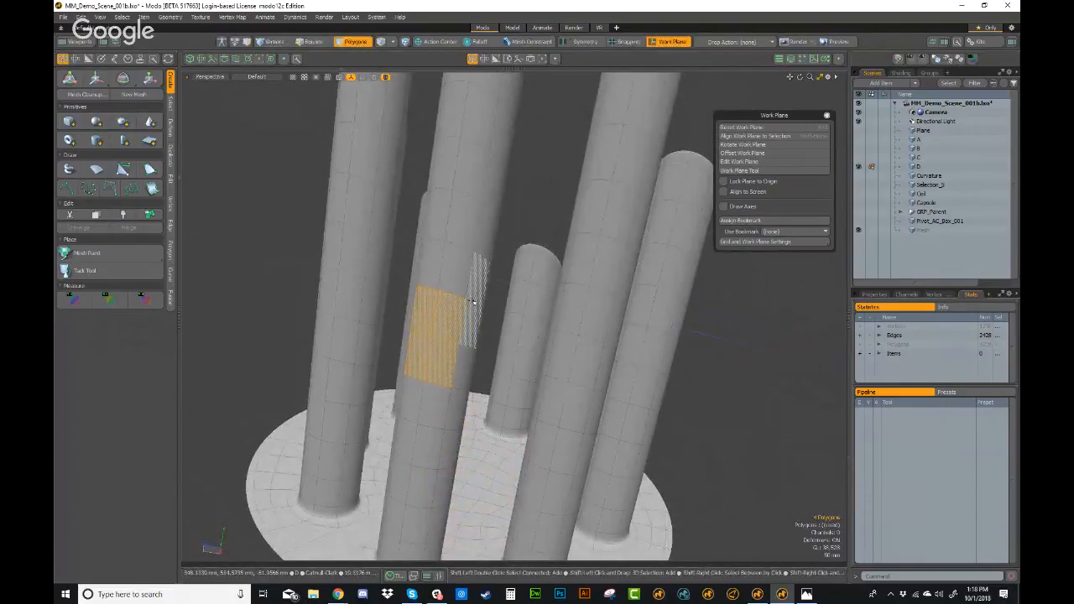
{"action": "left_click_drag", "start_coordinate": [474, 302], "coordinate": [369, 313], "text": "alt"}
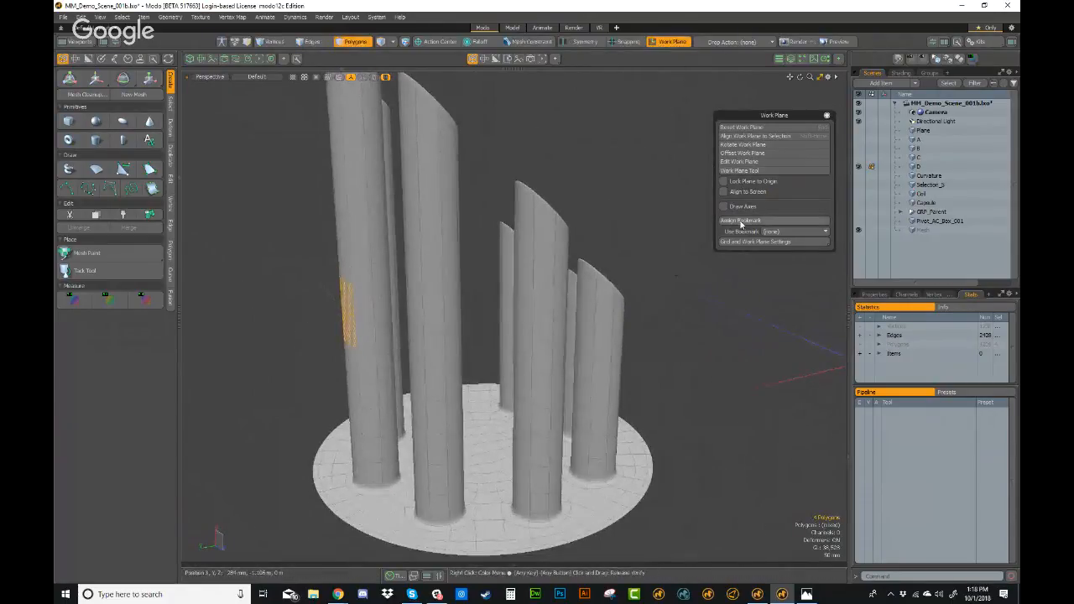
{"action": "left_click", "coordinate": [740, 220]}
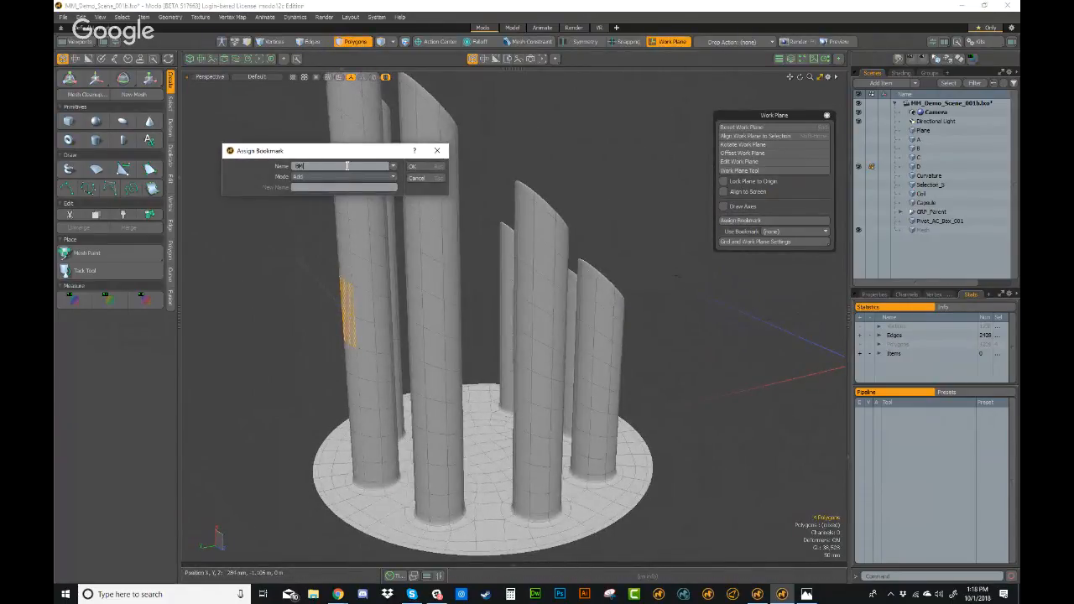
{"action": "left_click", "coordinate": [414, 167]}
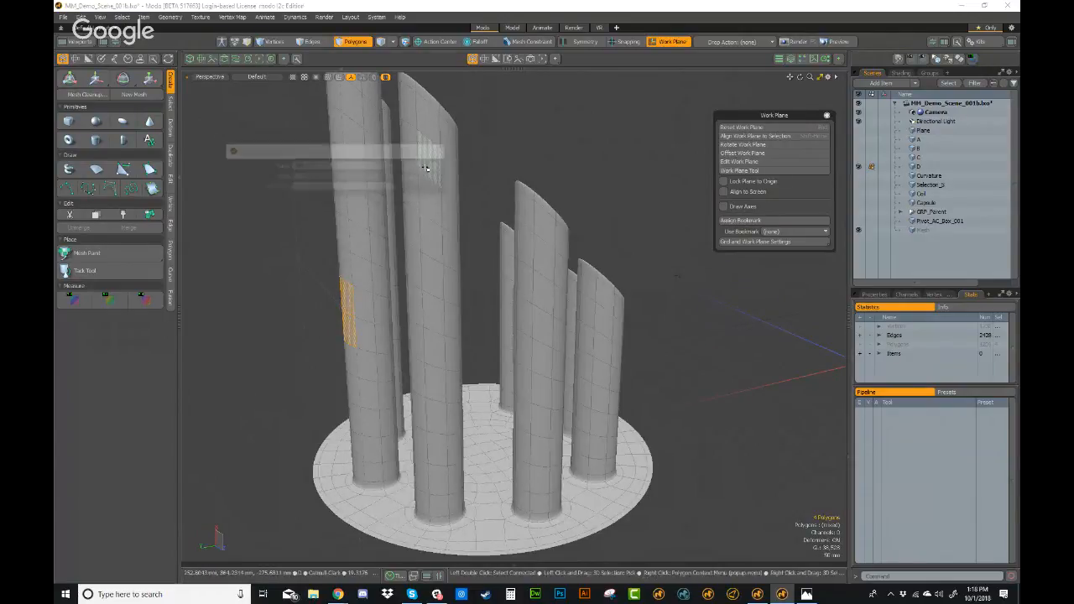
- Clear the selection, reset the work plane, and recall the BM_B work plane bookmark
{"action": "scroll", "coordinate": [355, 329], "scroll_direction": "down", "scroll_amount": 3}
{"action": "left_click", "coordinate": [355, 328]}
{"action": "left_click_drag", "start_coordinate": [430, 376], "coordinate": [433, 333], "text": "alt"}
{"action": "left_click_drag", "start_coordinate": [543, 278], "coordinate": [537, 403], "text": "alt"}
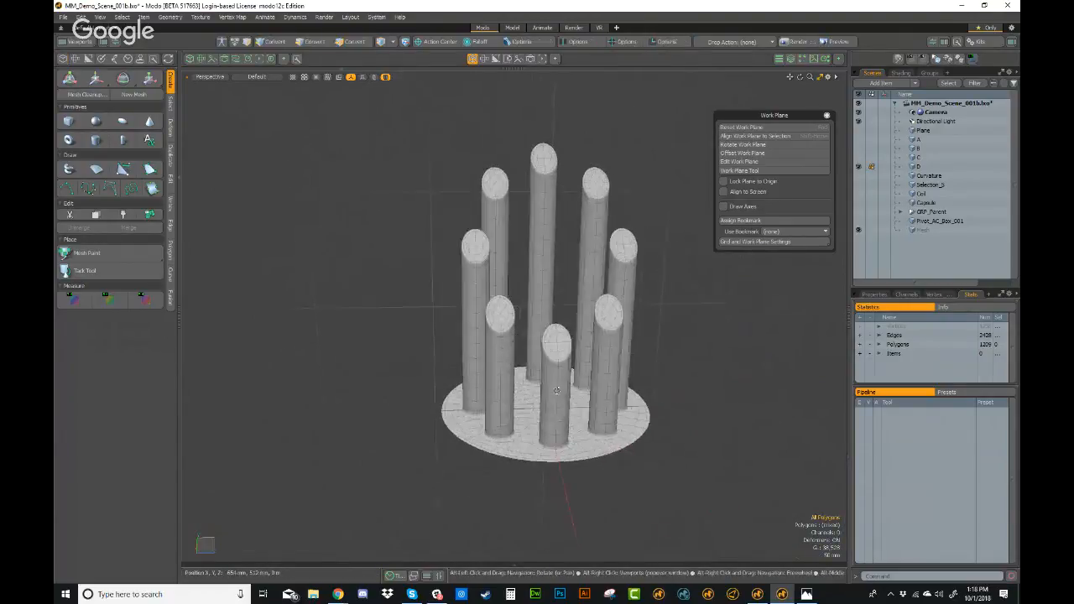
{"action": "scroll", "coordinate": [528, 400], "scroll_direction": "down", "scroll_amount": 3}
{"action": "left_click_drag", "start_coordinate": [429, 458], "coordinate": [580, 357], "text": "alt"}
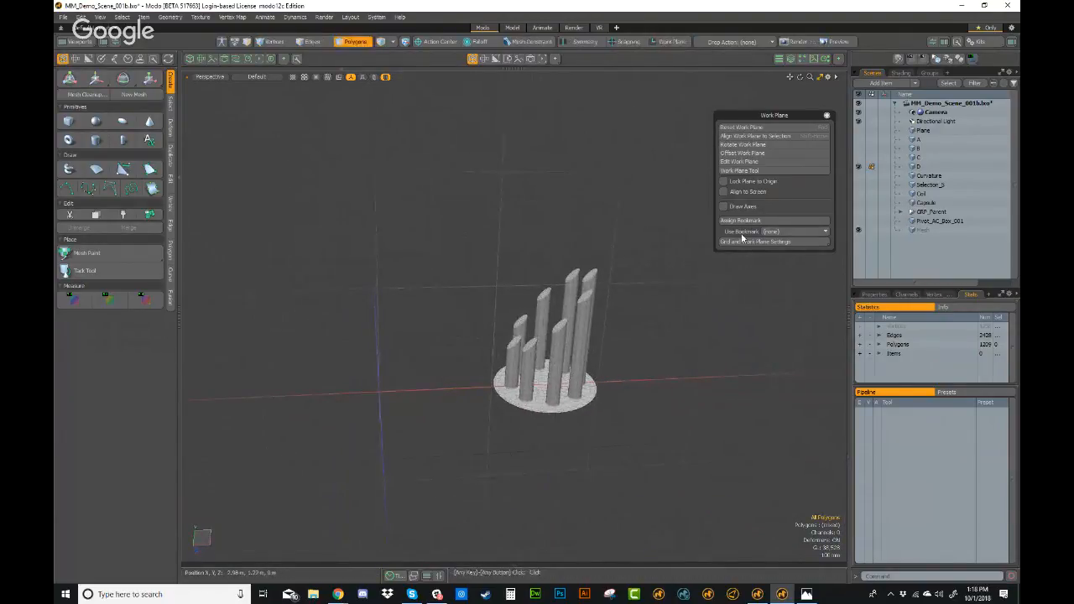
{"action": "left_click", "coordinate": [777, 232]}
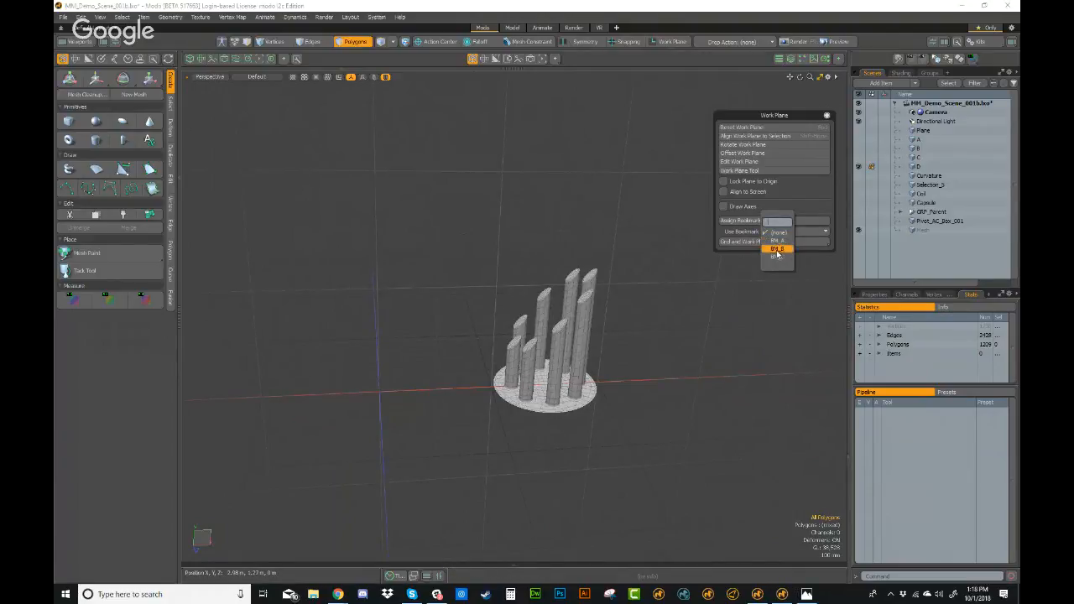
{"action": "left_click", "coordinate": [779, 249]}
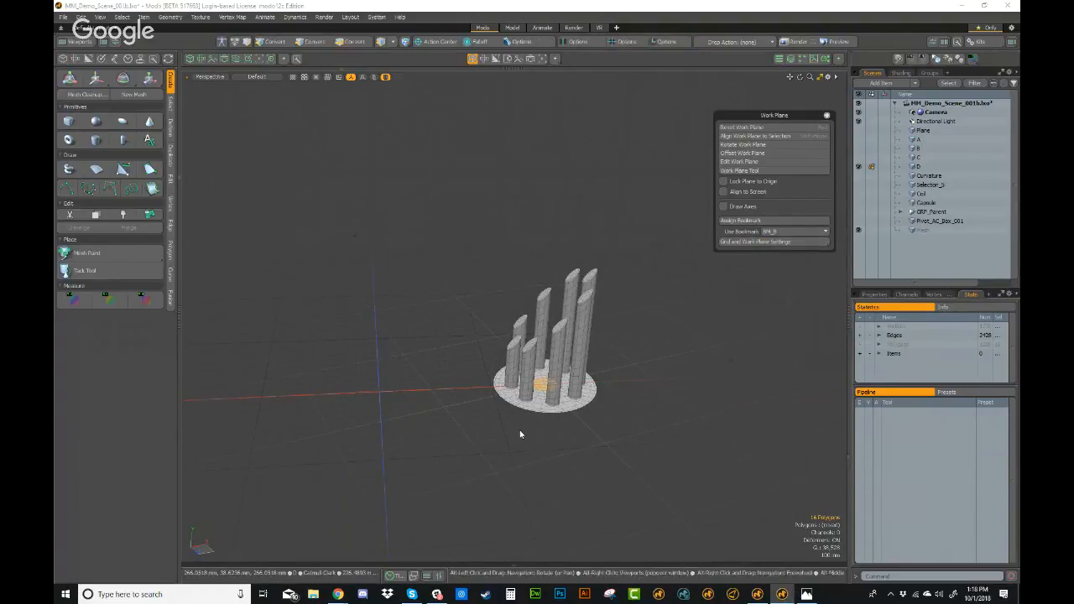
- Recall the BM_A work plane bookmark, and then switch to BM_C
{"action": "scroll", "coordinate": [529, 424], "scroll_direction": "up", "scroll_amount": 3}
{"action": "mouse_move", "coordinate": [579, 360]}
{"action": "left_mouse_down", "text": "alt"}
{"action": "mouse_move", "coordinate": [599, 386]}
{"action": "mouse_move", "coordinate": [599, 361]}
{"action": "left_mouse_up", "text": "alt"}
{"action": "left_click", "coordinate": [776, 231]}
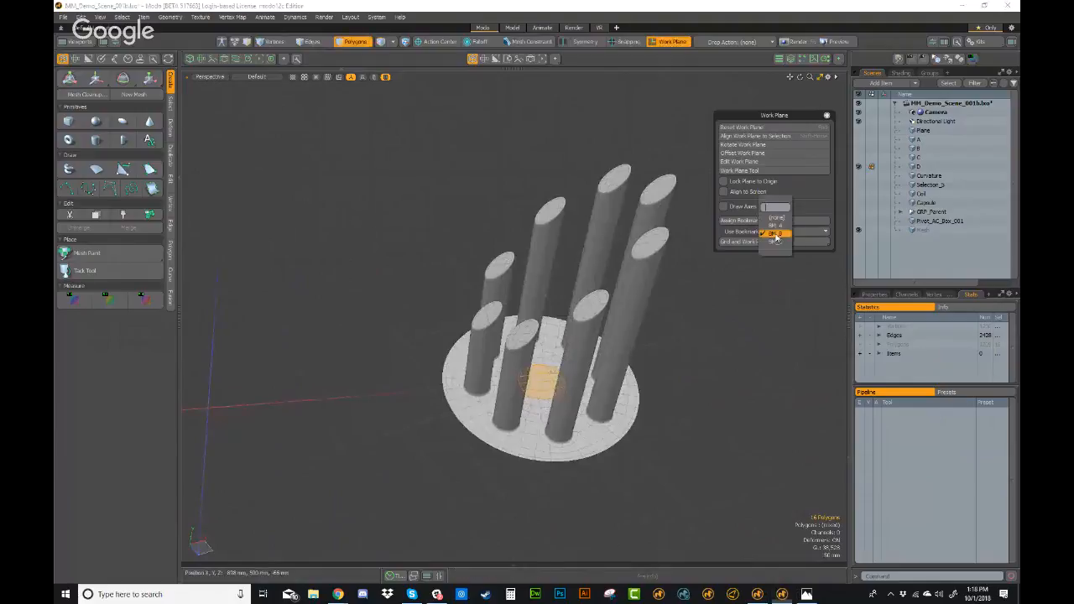
{"action": "left_click", "coordinate": [777, 227]}
{"action": "left_click", "coordinate": [769, 231]}
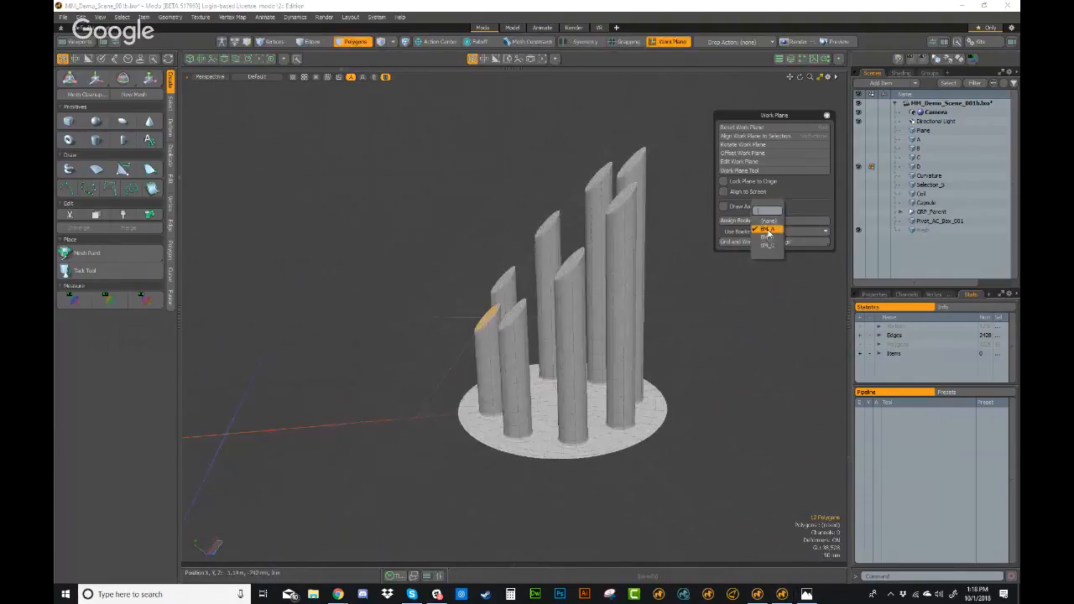
{"action": "left_click", "coordinate": [772, 246]}
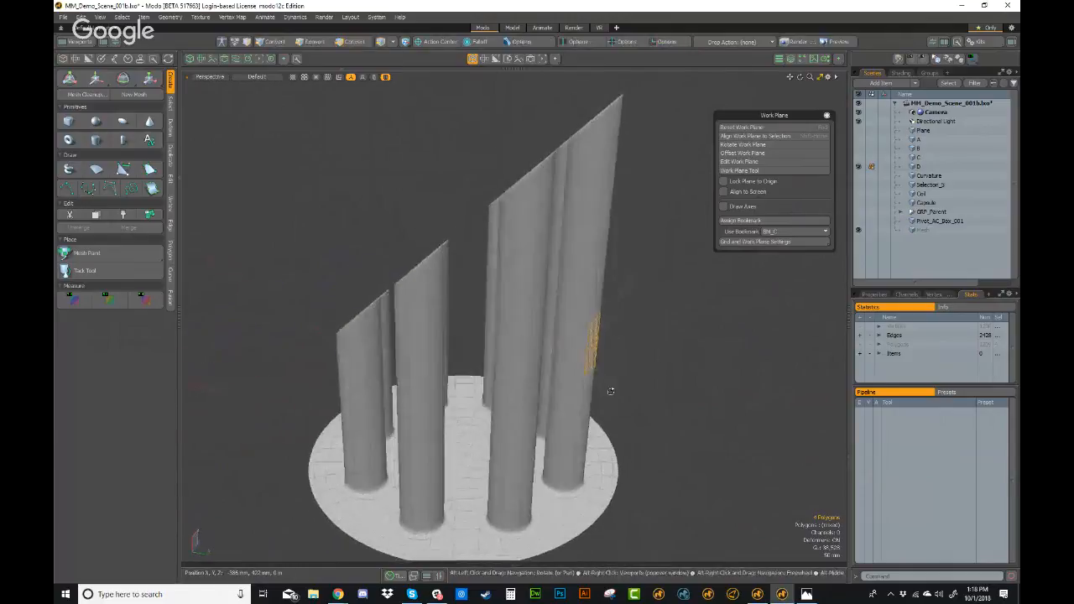
- Switch the work plane from bookmark BM_C back to BM_A on the short cylinder's slanted cap
{"action": "scroll", "coordinate": [588, 314], "scroll_direction": "up", "scroll_amount": 1}
{"action": "scroll", "coordinate": [607, 331], "scroll_direction": "down", "scroll_amount": 2}
{"action": "left_click_drag", "start_coordinate": [608, 331], "coordinate": [592, 424], "text": "alt"}
{"action": "left_click", "coordinate": [772, 234]}
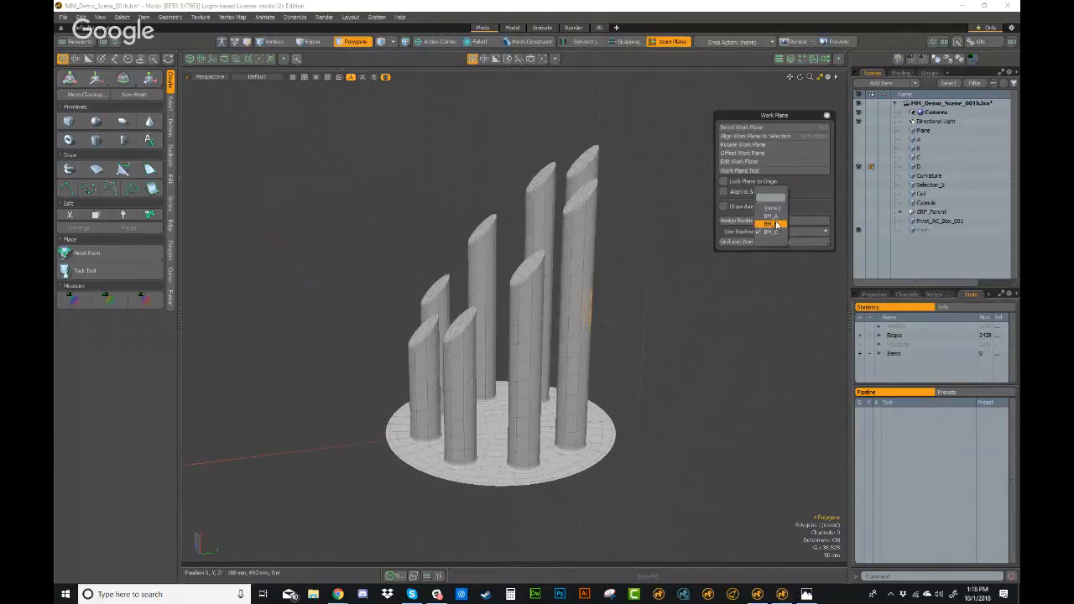
{"action": "left_click", "coordinate": [777, 225]}
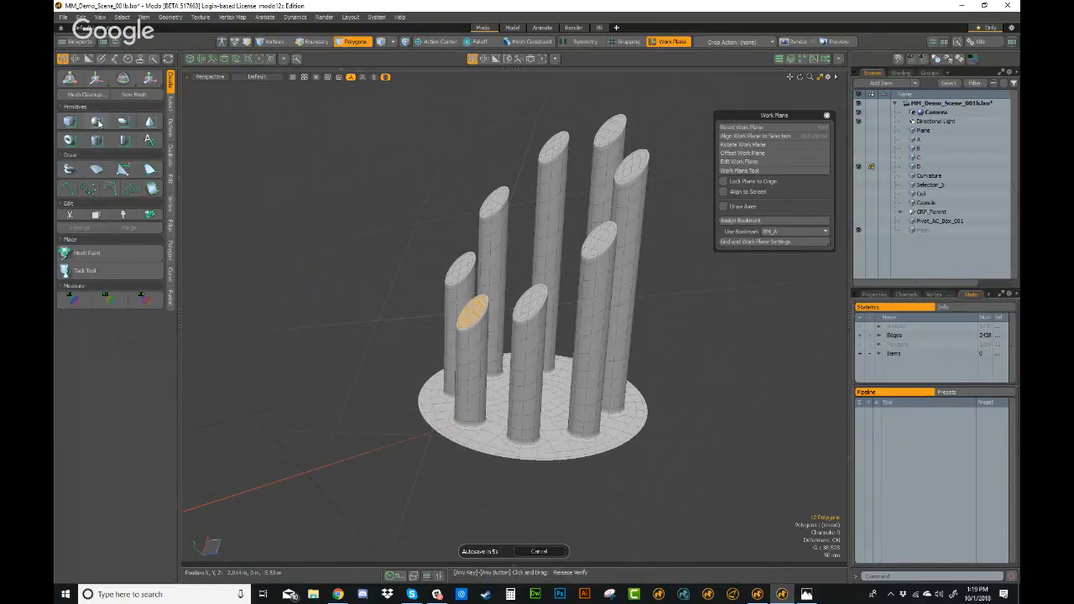
- Add a sphere primitive to the mesh, select all its polygons, and scale it down until it is smaller than a cylinder cap
{"action": "left_click", "coordinate": [98, 123]}
{"action": "left_click_drag", "start_coordinate": [520, 319], "coordinate": [591, 311], "text": "alt"}
{"action": "key", "text": "3"}
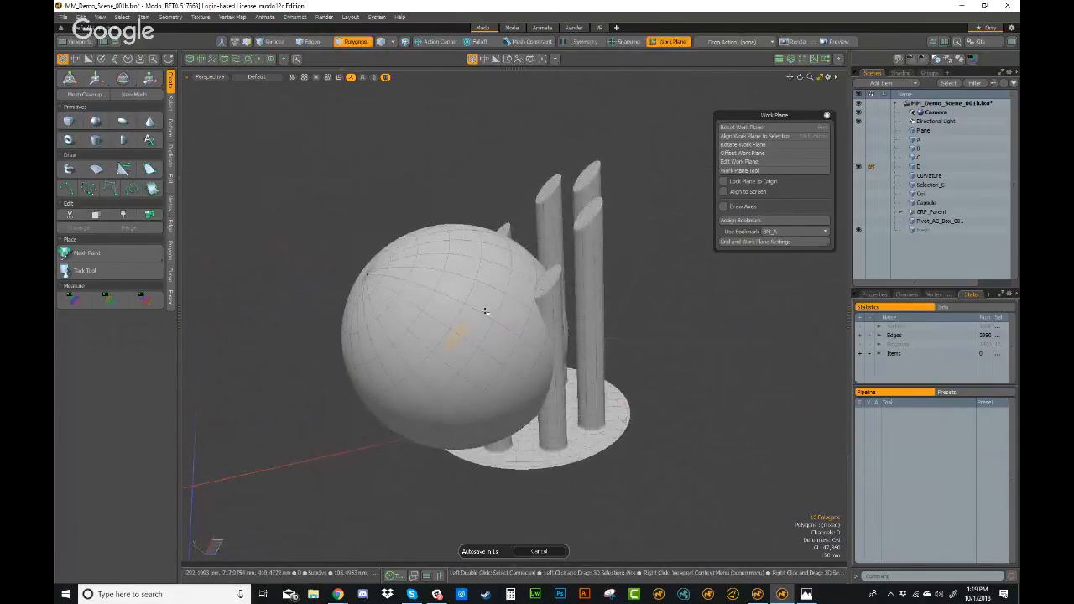
{"action": "double_click", "coordinate": [479, 312]}
{"action": "key", "text": "r"}
{"action": "left_click_drag", "start_coordinate": [457, 336], "coordinate": [380, 337]}
- Move the small sphere away from the cylinders into empty space
{"action": "left_click_drag", "start_coordinate": [461, 339], "coordinate": [475, 345], "text": "alt"}
{"action": "left_click_drag", "start_coordinate": [475, 344], "coordinate": [438, 302], "text": "ctrl+alt"}
{"action": "key", "text": "w"}
{"action": "left_click_drag", "start_coordinate": [478, 235], "coordinate": [504, 269], "text": "alt"}
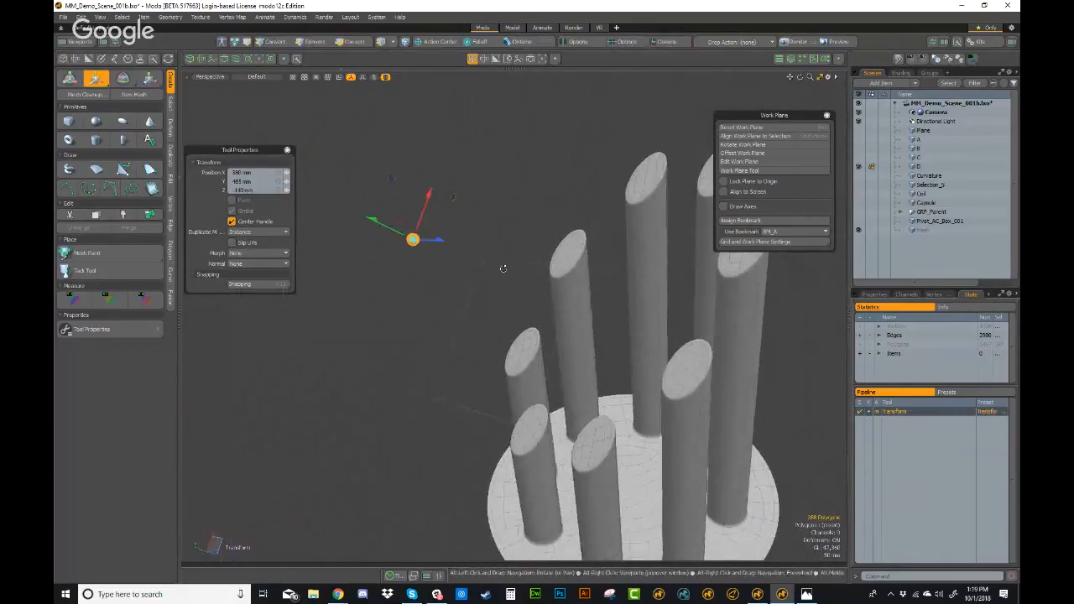
{"action": "key", "text": "q"}
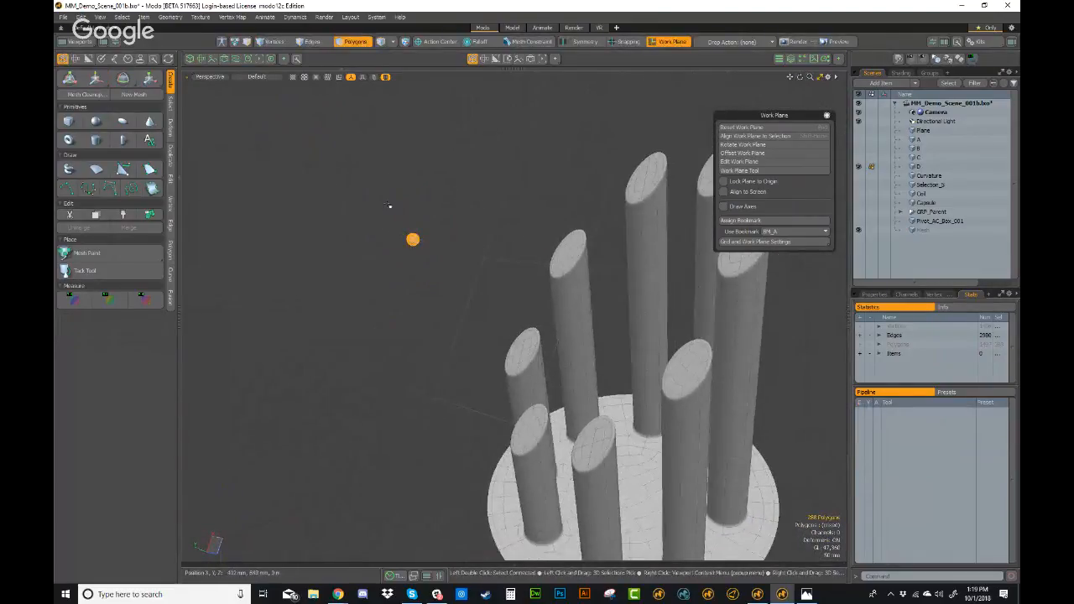
- Use Center Selected to place the sphere at the work plane's origin on the short cylinder's slanted cap
{"action": "left_click", "coordinate": [82, 17]}
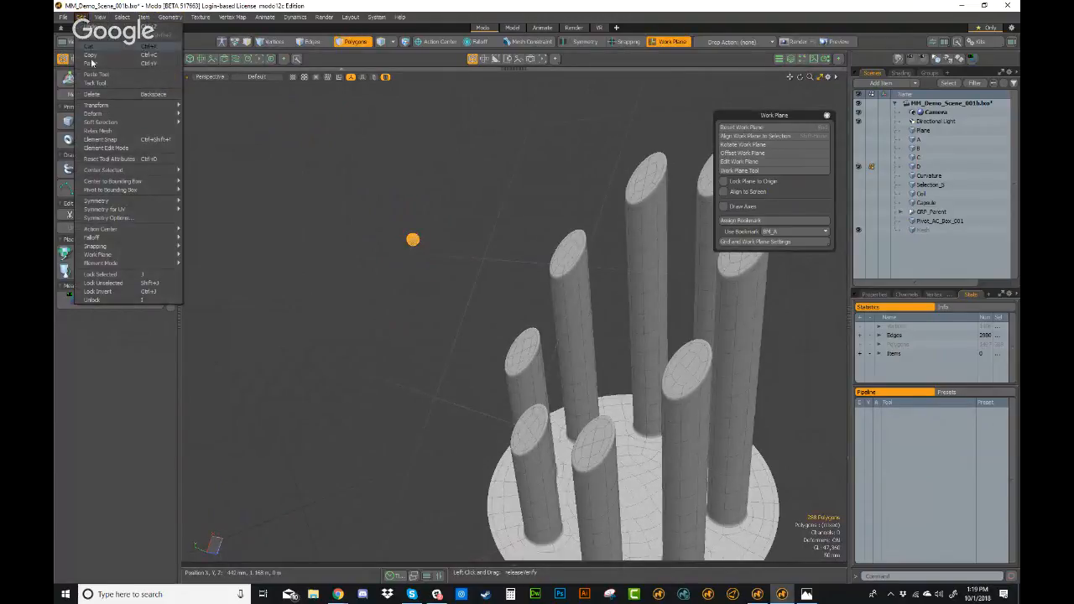
{"action": "left_click", "coordinate": [202, 172]}
{"action": "mouse_move", "coordinate": [495, 386]}
{"action": "left_mouse_down", "text": "ctrl+alt"}
{"action": "mouse_move", "coordinate": [550, 389]}
{"action": "mouse_move", "coordinate": [557, 379]}
{"action": "mouse_move", "coordinate": [491, 350]}
{"action": "mouse_move", "coordinate": [513, 388]}
{"action": "mouse_move", "coordinate": [503, 412]}
{"action": "mouse_move", "coordinate": [504, 374]}
{"action": "left_mouse_up", "text": "ctrl+alt"}
{"action": "scroll", "coordinate": [496, 343], "scroll_direction": "down", "scroll_amount": 6}
{"action": "left_click_drag", "start_coordinate": [348, 459], "coordinate": [359, 431], "text": "alt+shift"}
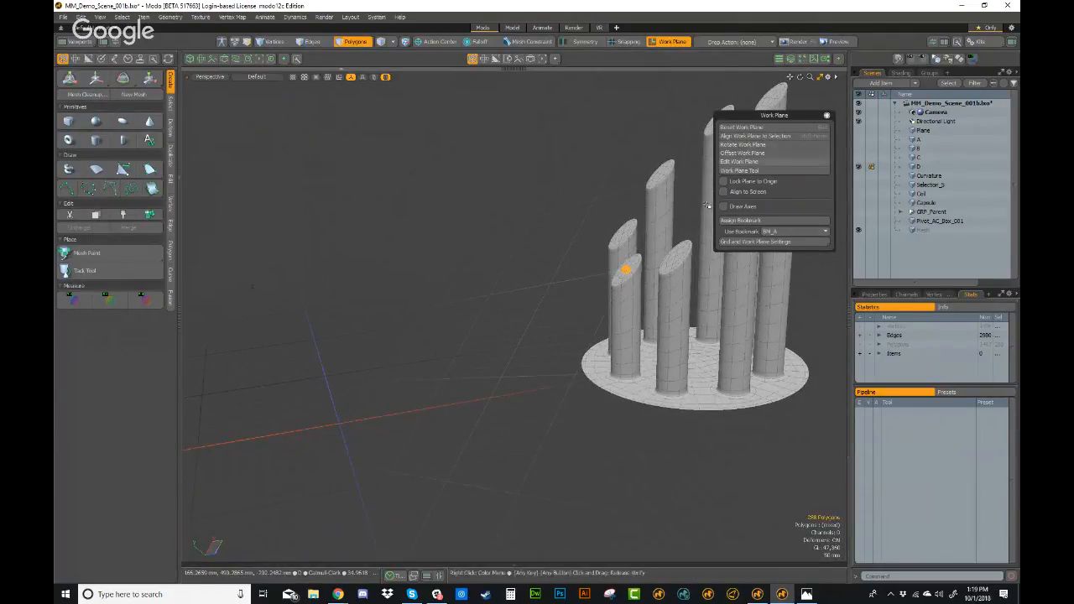
{"action": "left_click_drag", "start_coordinate": [410, 343], "coordinate": [474, 331], "text": "ctrl+alt"}
{"action": "left_click_drag", "start_coordinate": [537, 344], "coordinate": [497, 312], "text": "alt"}
- Reset the work plane and delete the sphere from the short cylinder's cap
{"action": "key", "text": "1"}
{"action": "left_click_drag", "start_coordinate": [631, 315], "coordinate": [684, 330], "text": "alt"}
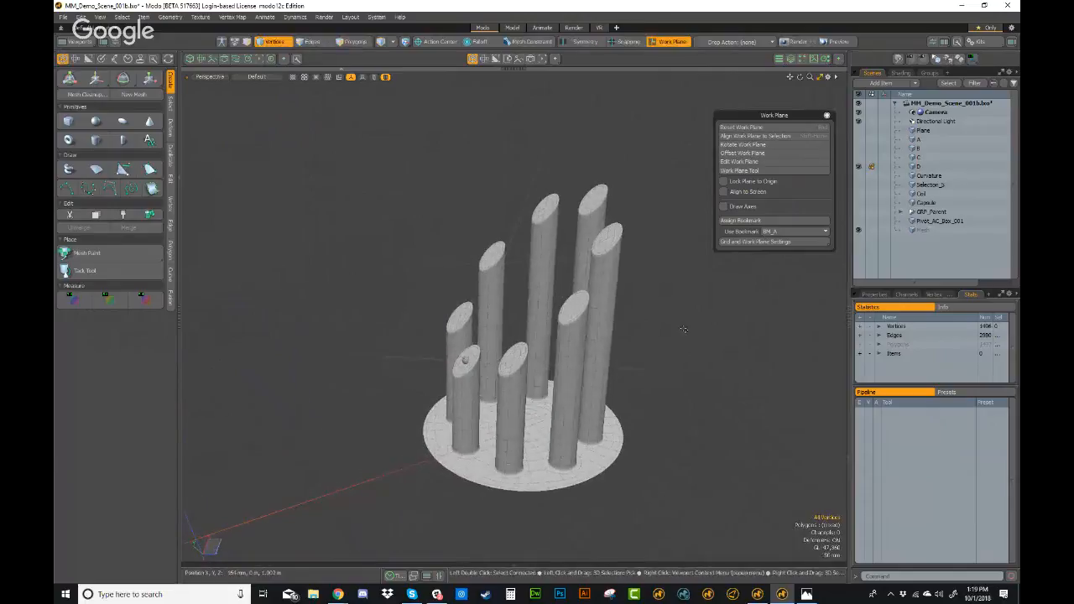
{"action": "left_click_drag", "start_coordinate": [484, 376], "coordinate": [469, 359], "text": "alt"}
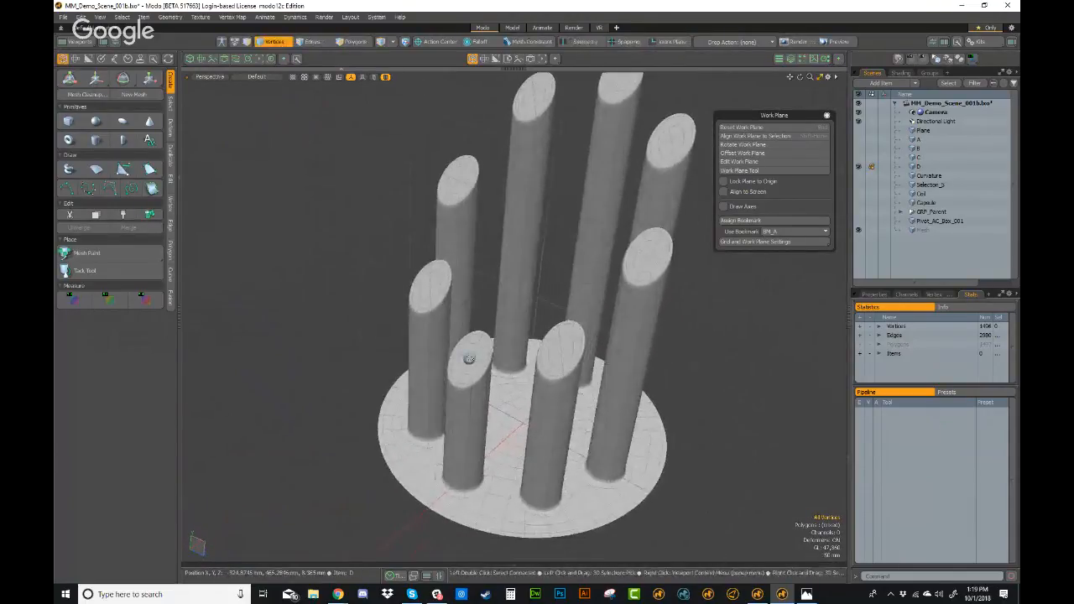
{"action": "key", "text": "3"}
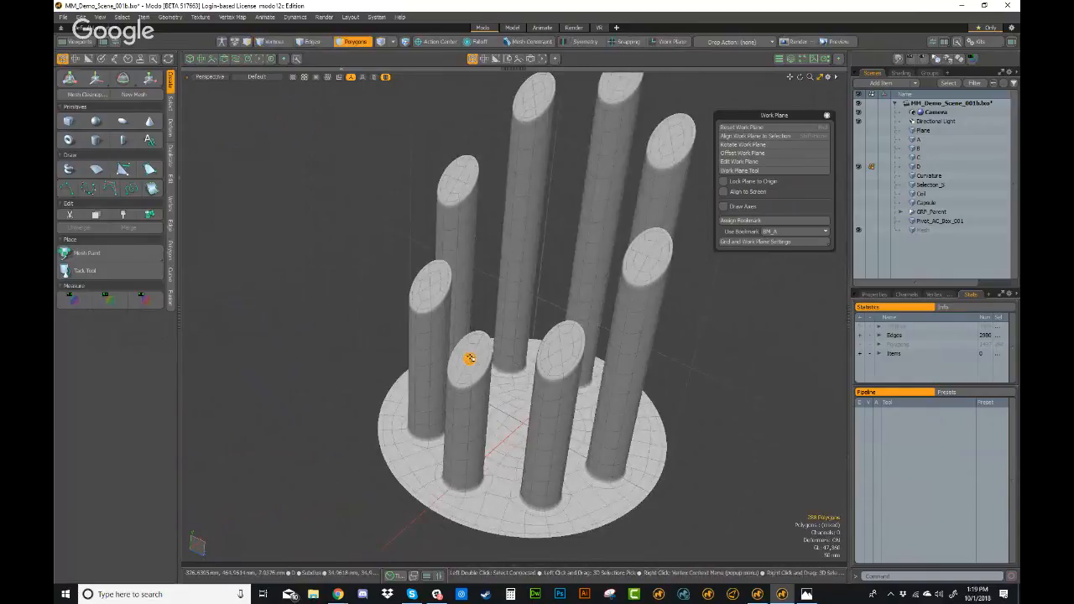
{"action": "left_click_drag", "start_coordinate": [490, 363], "coordinate": [461, 352], "text": "ctrl+alt"}
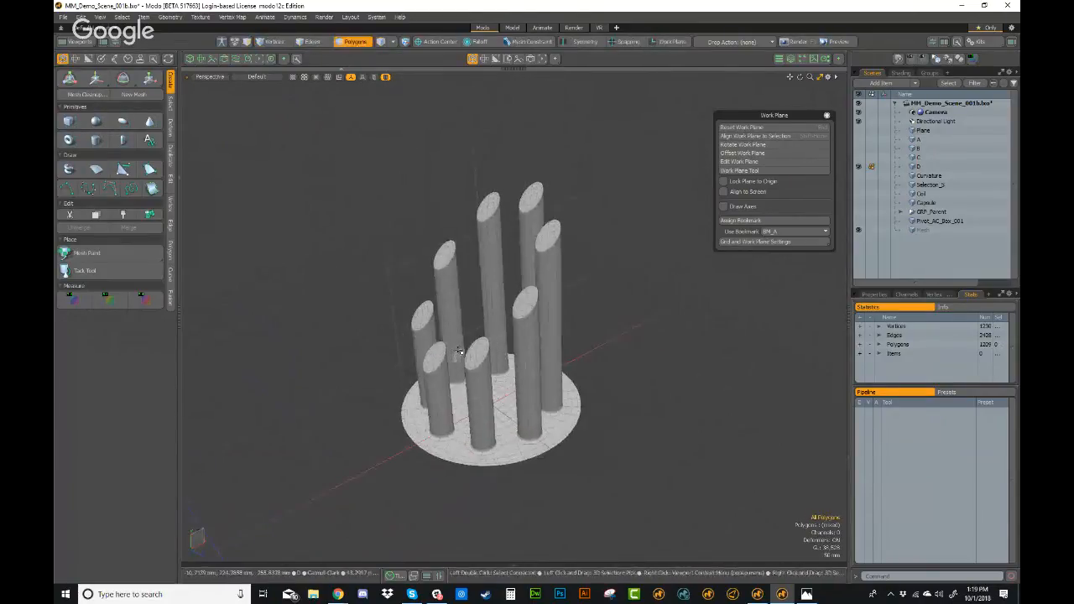
- Select the whole cylinder mesh's polygons, rotate them so the cylinders lie on their side, and clear the selection
{"action": "left_click_drag", "start_coordinate": [557, 429], "coordinate": [461, 433], "text": "alt"}
{"action": "double_click", "coordinate": [547, 431]}
{"action": "key", "text": "e"}
{"action": "left_click_drag", "start_coordinate": [447, 268], "coordinate": [480, 324]}
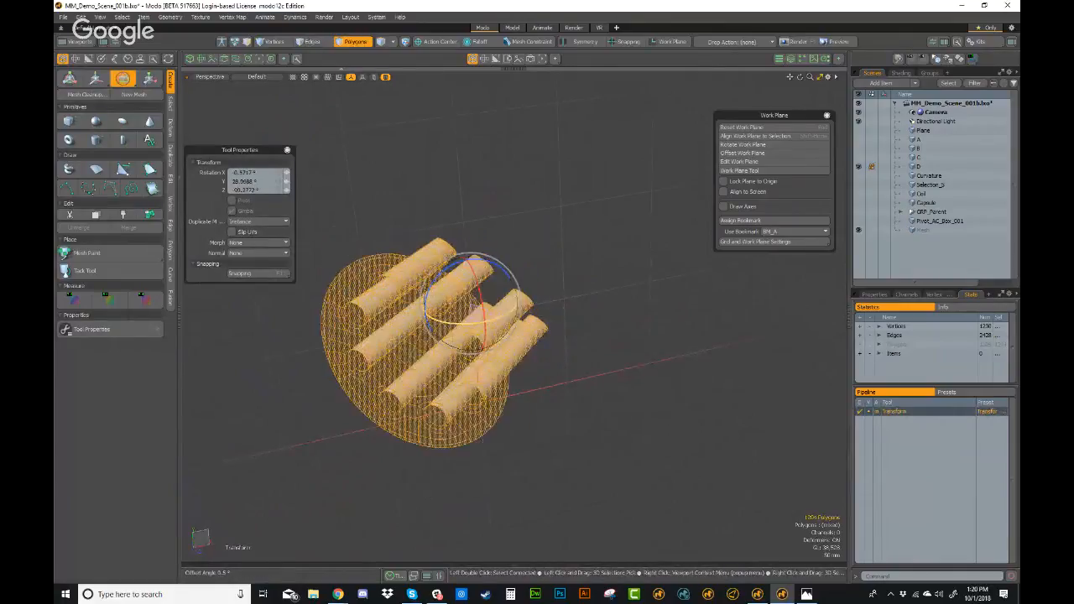
{"action": "left_click_drag", "start_coordinate": [361, 411], "coordinate": [263, 407], "text": "alt"}
{"action": "scroll", "coordinate": [503, 269], "scroll_direction": "up", "scroll_amount": 3}
{"action": "key", "text": "Escape"}
{"action": "key", "text": "Escape"}
- Recall the BM_A work plane bookmark on the rotated cylinder mesh
{"action": "left_click_drag", "start_coordinate": [537, 269], "coordinate": [579, 297], "text": "alt"}
{"action": "left_click", "coordinate": [774, 232]}
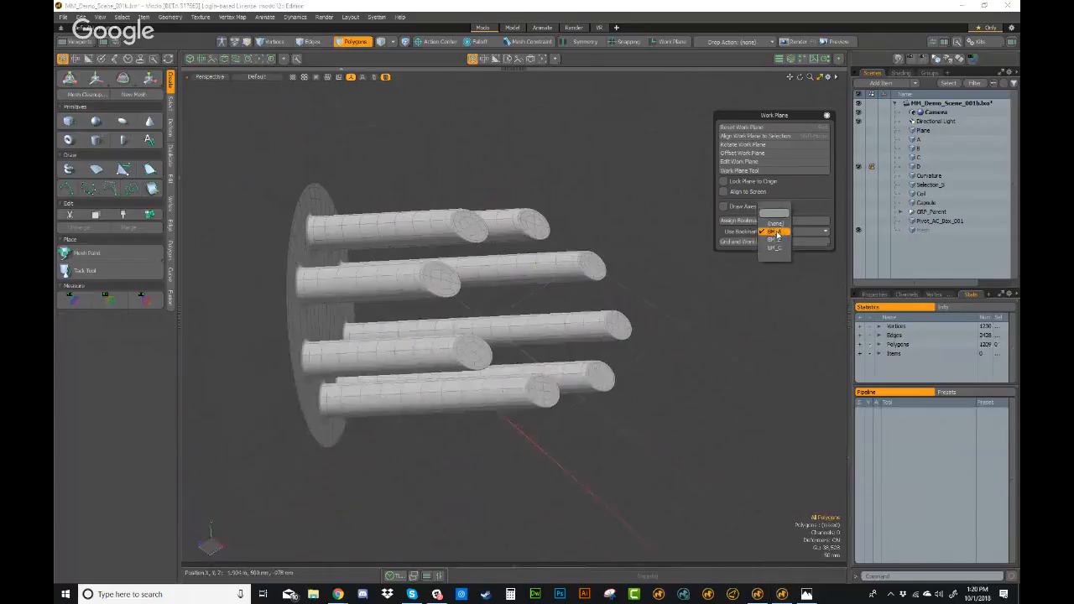
{"action": "left_click", "coordinate": [775, 233]}
- Switch to the BM_B work plane bookmark at the centre of the rotated base disc
{"action": "left_click_drag", "start_coordinate": [571, 268], "coordinate": [458, 269], "text": "alt"}
{"action": "scroll", "coordinate": [427, 228], "scroll_direction": "down", "scroll_amount": 3}
{"action": "scroll", "coordinate": [458, 269], "scroll_direction": "up", "scroll_amount": 3}
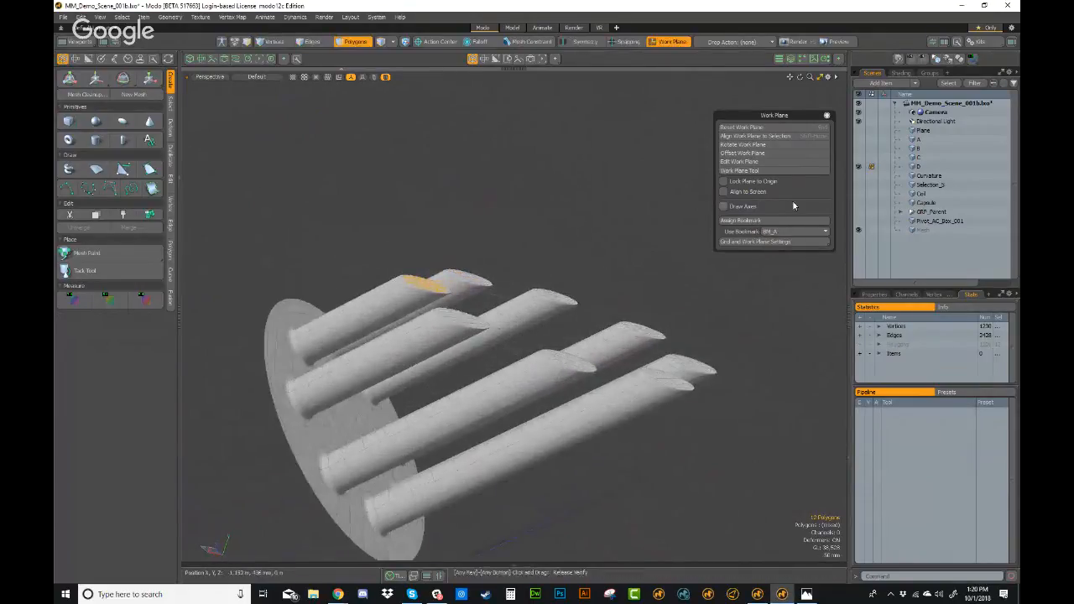
{"action": "left_click", "coordinate": [781, 232]}
{"action": "left_click", "coordinate": [781, 240]}
- Switch to the BM_C work plane bookmark on the side of the rotated cylinder
{"action": "left_click_drag", "start_coordinate": [542, 362], "coordinate": [511, 340], "text": "alt"}
{"action": "scroll", "coordinate": [511, 340], "scroll_direction": "down", "scroll_amount": 3}
{"action": "left_click", "coordinate": [790, 231]}
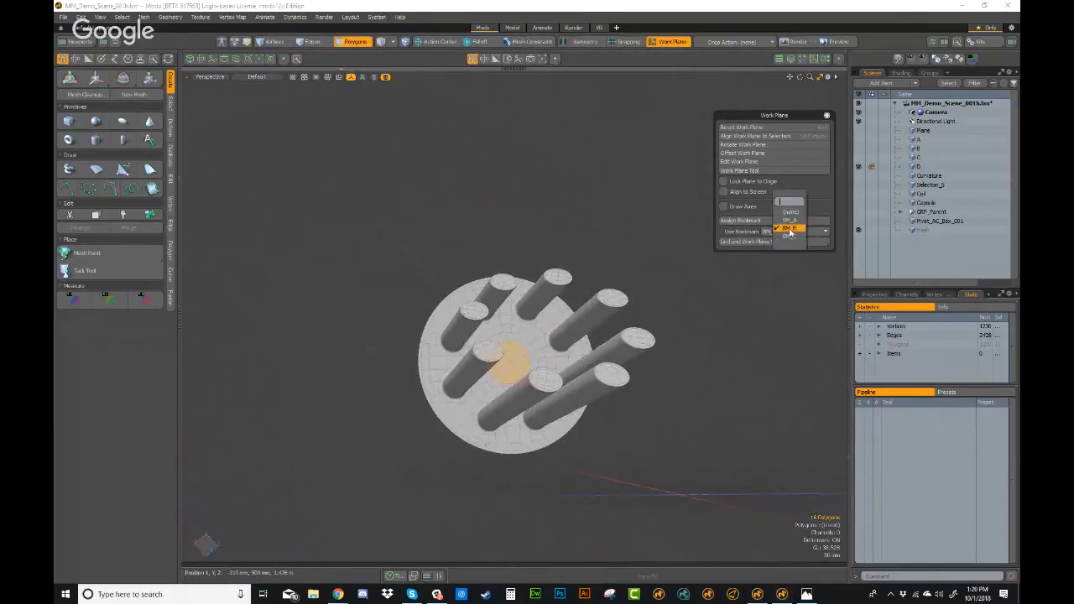
{"action": "left_click", "coordinate": [789, 237]}
{"action": "left_click_drag", "start_coordinate": [587, 353], "coordinate": [580, 380], "text": "alt"}
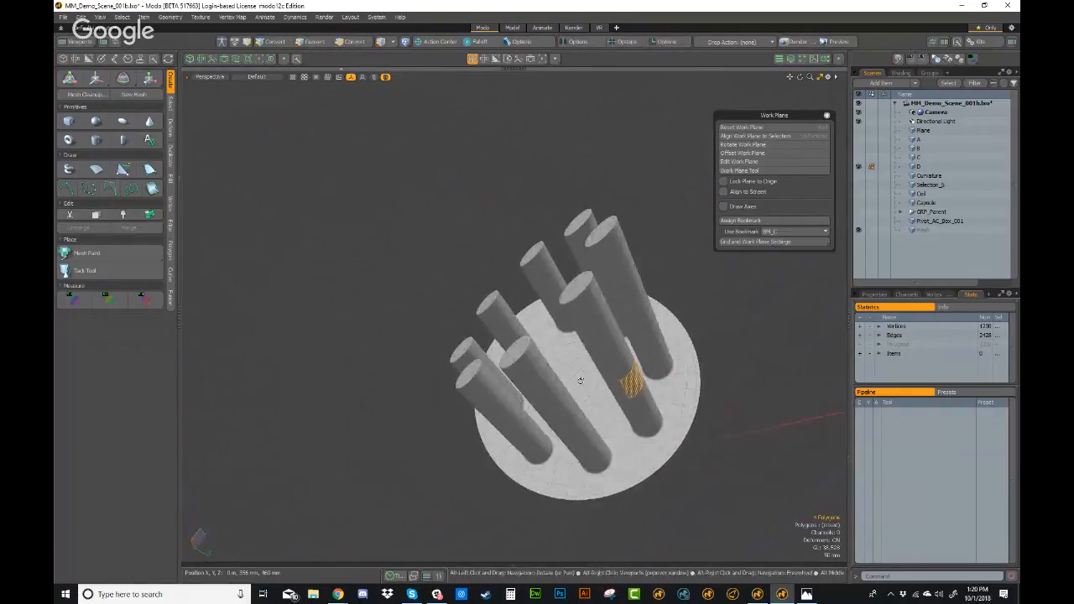
- Reset the work plane, select the cylinder mesh item D in item mode, and move and rotate it to a tilted position
{"action": "left_click_drag", "start_coordinate": [649, 467], "coordinate": [642, 350], "text": "alt"}
{"action": "left_click", "coordinate": [506, 348]}
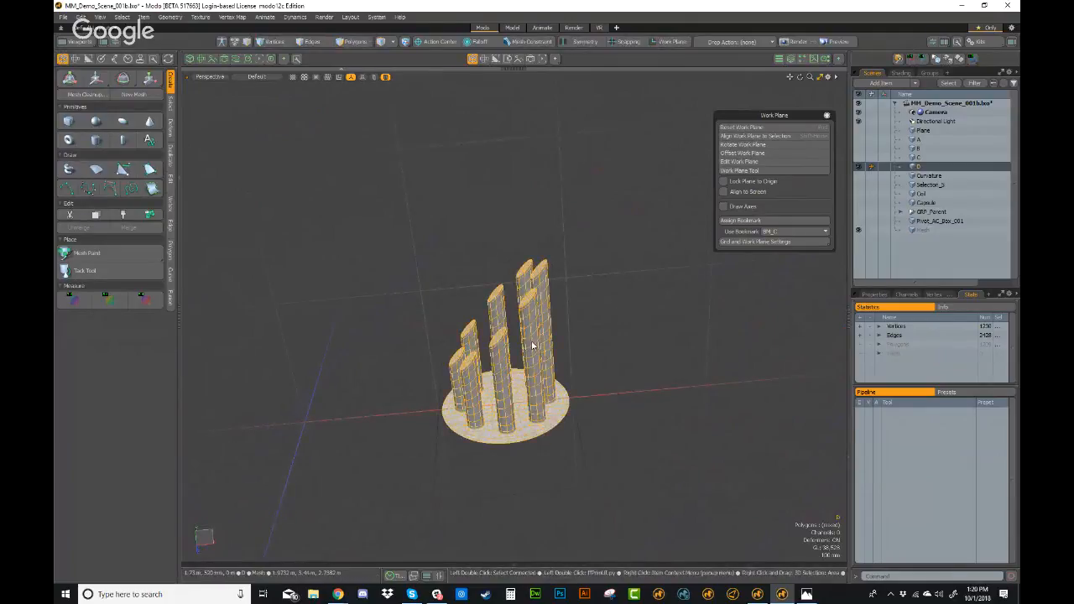
{"action": "key", "text": "w"}
{"action": "left_click_drag", "start_coordinate": [554, 334], "coordinate": [566, 286], "text": "alt"}
{"action": "key", "text": "e"}
{"action": "key", "text": "w"}
{"action": "left_click_drag", "start_coordinate": [583, 370], "coordinate": [564, 344], "text": "alt"}
{"action": "key", "text": "e"}
{"action": "key", "text": "w"}
{"action": "key", "text": "q"}
- Return to polygon mode and recall the BM_A work plane bookmark on the transformed item
{"action": "left_click", "coordinate": [656, 295]}
{"action": "left_click_drag", "start_coordinate": [656, 295], "coordinate": [635, 335], "text": "alt"}
{"action": "scroll", "coordinate": [635, 335], "scroll_direction": "up", "scroll_amount": 2}
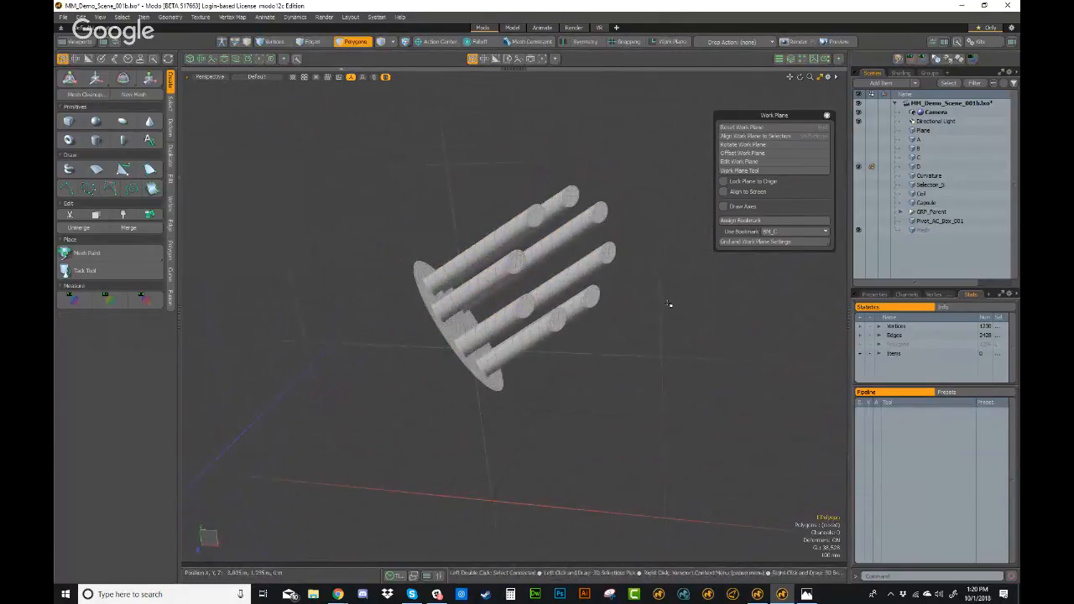
{"action": "left_click", "coordinate": [776, 232]}
{"action": "left_click", "coordinate": [779, 224]}
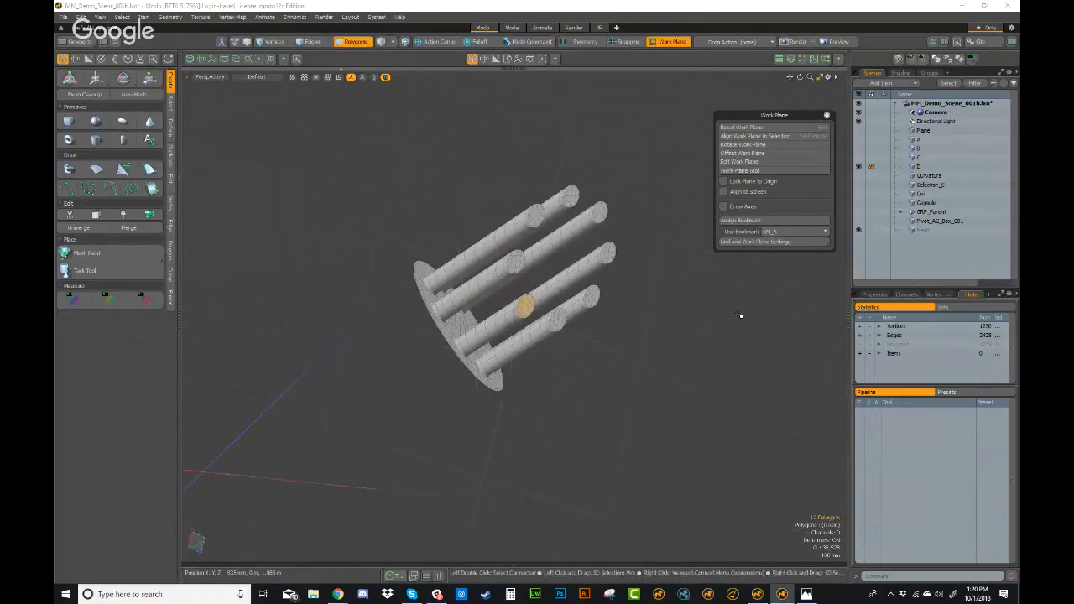
- Recall the BM_B work plane bookmark on the transformed item, and then switch to BM_C
{"action": "left_click", "coordinate": [789, 232]}
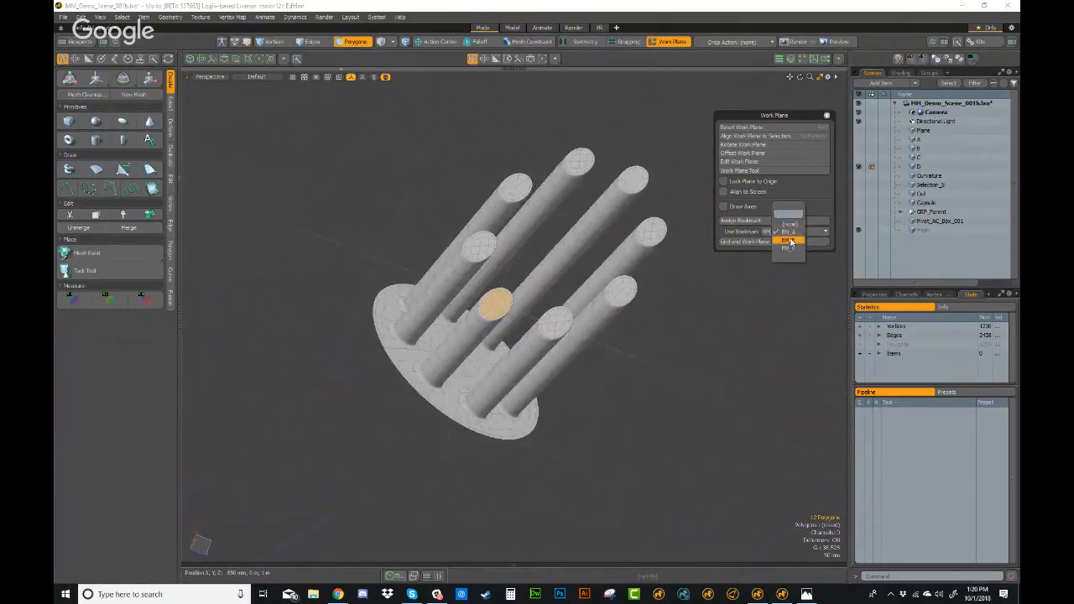
{"action": "left_click", "coordinate": [789, 241]}
{"action": "left_click", "coordinate": [790, 234]}
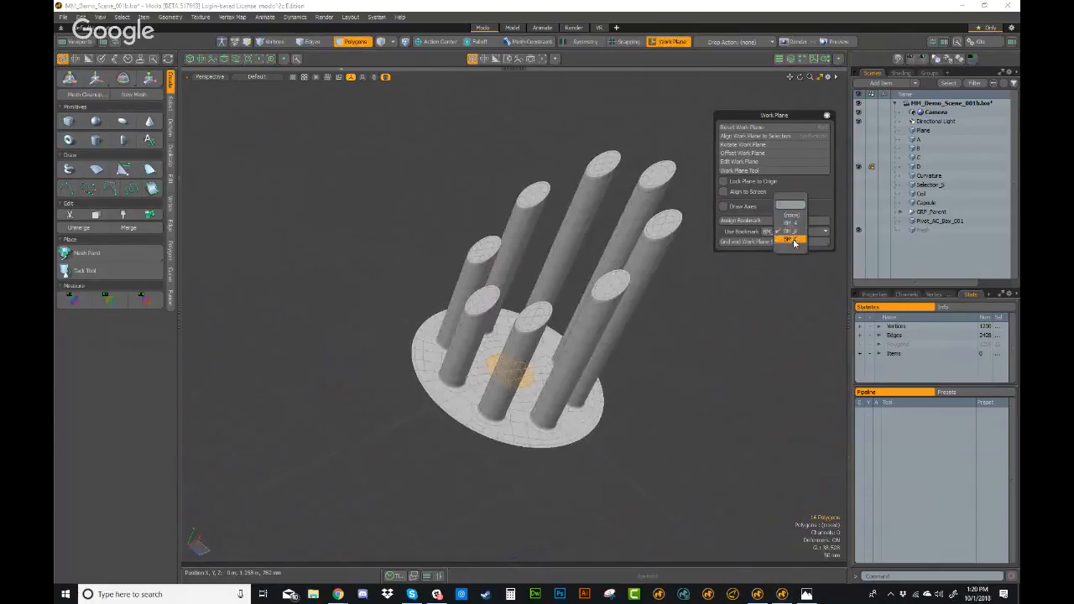
{"action": "left_click", "coordinate": [791, 240]}
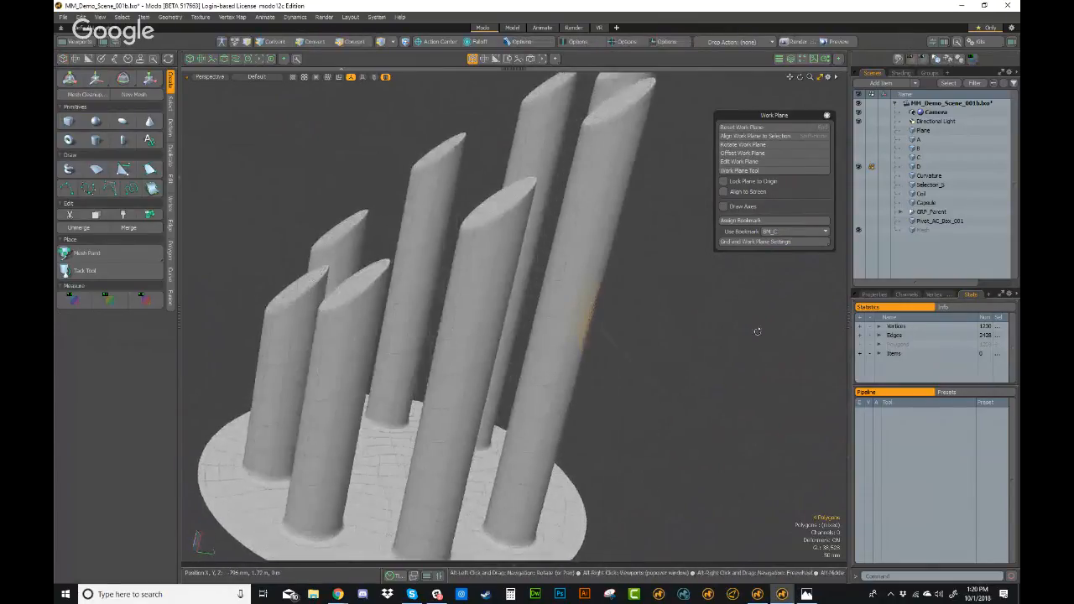
- Switch to item mode and reset the work plane from the BM_C bookmark to the world grid
{"action": "key", "text": "1"}
{"action": "scroll", "coordinate": [659, 254], "scroll_direction": "down", "scroll_amount": 1}
{"action": "left_click_drag", "start_coordinate": [660, 255], "coordinate": [644, 247], "text": "alt+shift"}
{"action": "left_click_drag", "start_coordinate": [769, 114], "coordinate": [763, 104]}
{"action": "left_click_drag", "start_coordinate": [633, 327], "coordinate": [663, 393], "text": "alt"}
{"action": "key", "text": "5"}
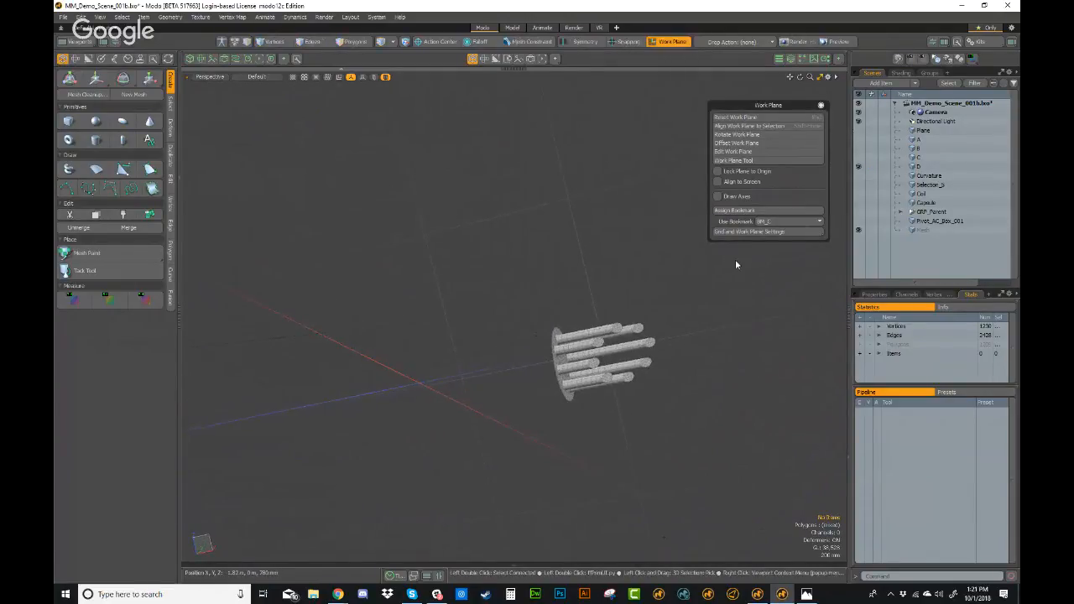
{"action": "key", "text": "End"}
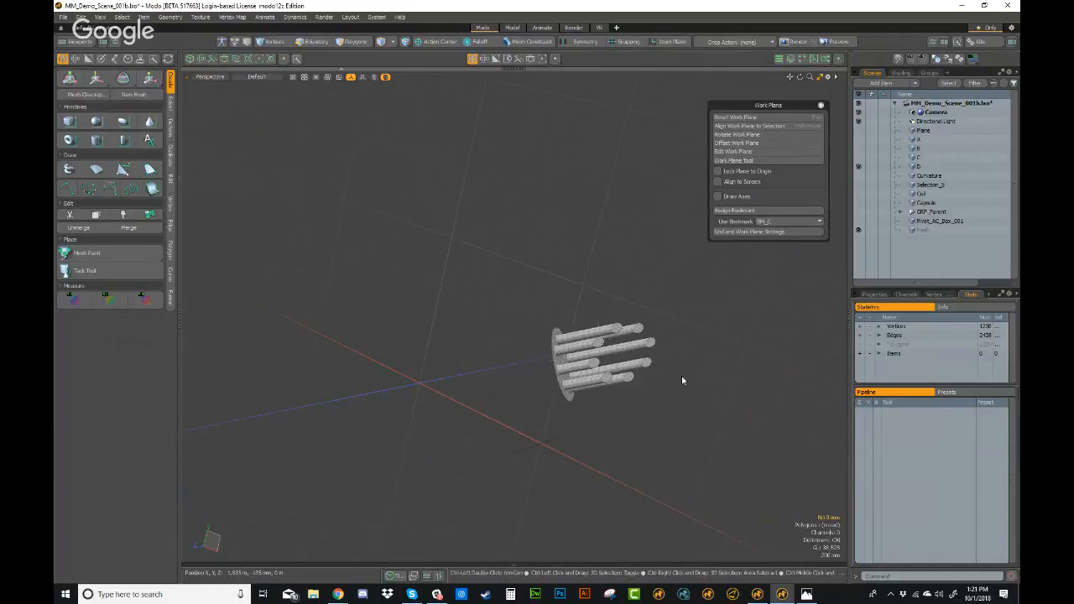
- Select the tilted mesh item D and show its transform properties
{"action": "left_click_drag", "start_coordinate": [695, 367], "coordinate": [624, 371], "text": "alt"}
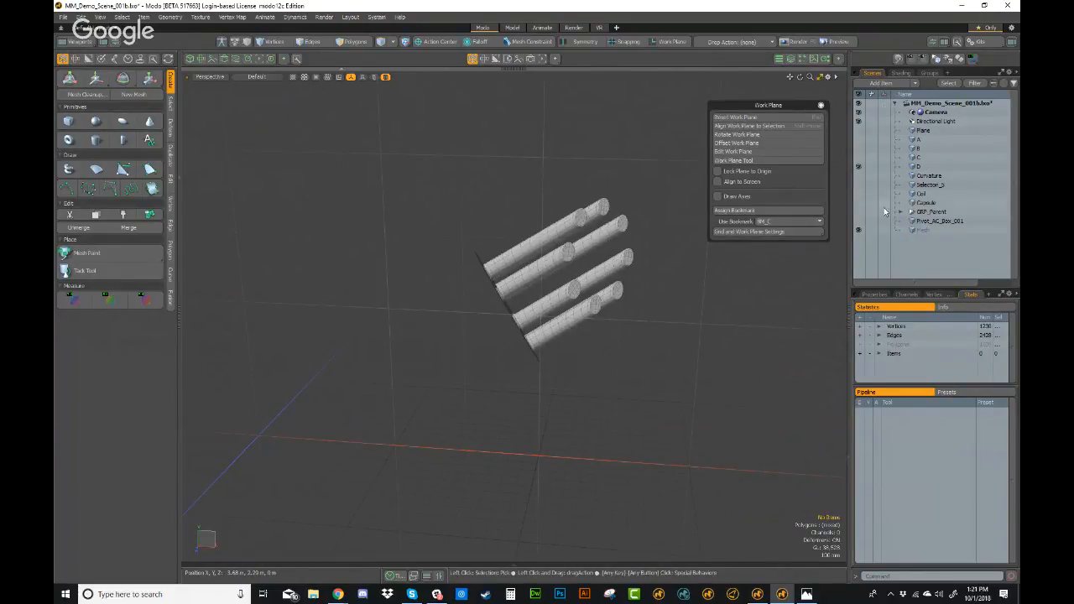
{"action": "left_click_drag", "start_coordinate": [691, 398], "coordinate": [697, 311], "text": "alt"}
{"action": "left_click_drag", "start_coordinate": [639, 350], "coordinate": [724, 280], "text": "alt"}
{"action": "left_click", "coordinate": [624, 314]}
{"action": "left_click", "coordinate": [876, 296]}
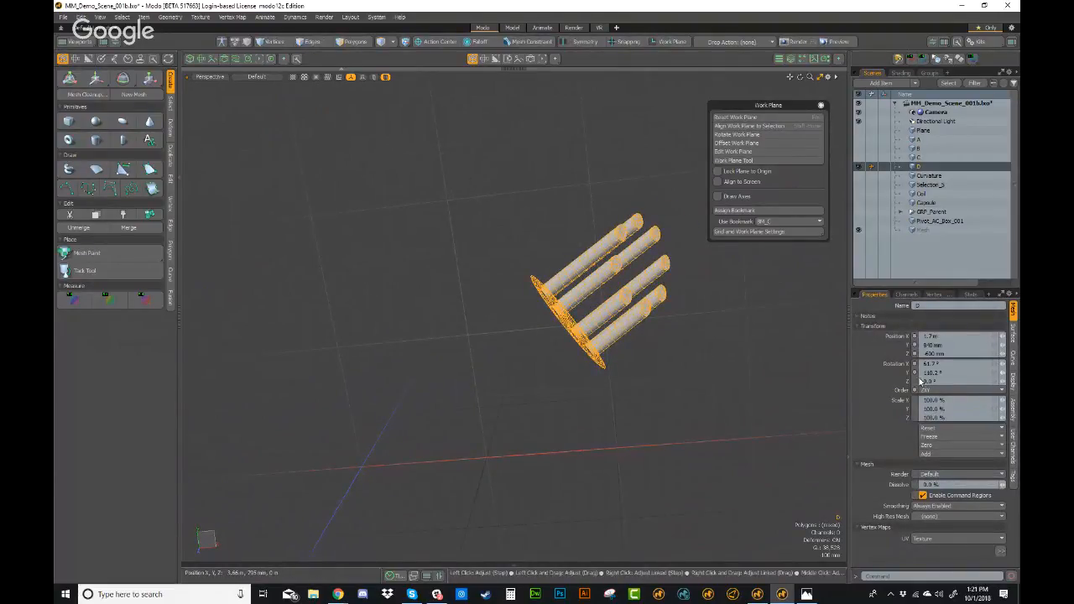
- Align the work plane to the outer edge loop of item D's base disc, and then reset the work plane
{"action": "left_click_drag", "start_coordinate": [759, 376], "coordinate": [608, 257], "text": "alt"}
{"action": "scroll", "coordinate": [704, 343], "scroll_direction": "up", "scroll_amount": 3}
{"action": "scroll", "coordinate": [678, 325], "scroll_direction": "down", "scroll_amount": 2}
{"action": "mouse_move", "coordinate": [500, 383]}
{"action": "left_mouse_down", "text": "alt"}
{"action": "mouse_move", "coordinate": [461, 419]}
{"action": "mouse_move", "coordinate": [491, 431]}
{"action": "mouse_move", "coordinate": [503, 391]}
{"action": "left_mouse_up", "text": "alt"}
{"action": "key", "text": "2"}
{"action": "scroll", "coordinate": [508, 277], "scroll_direction": "up", "scroll_amount": 5}
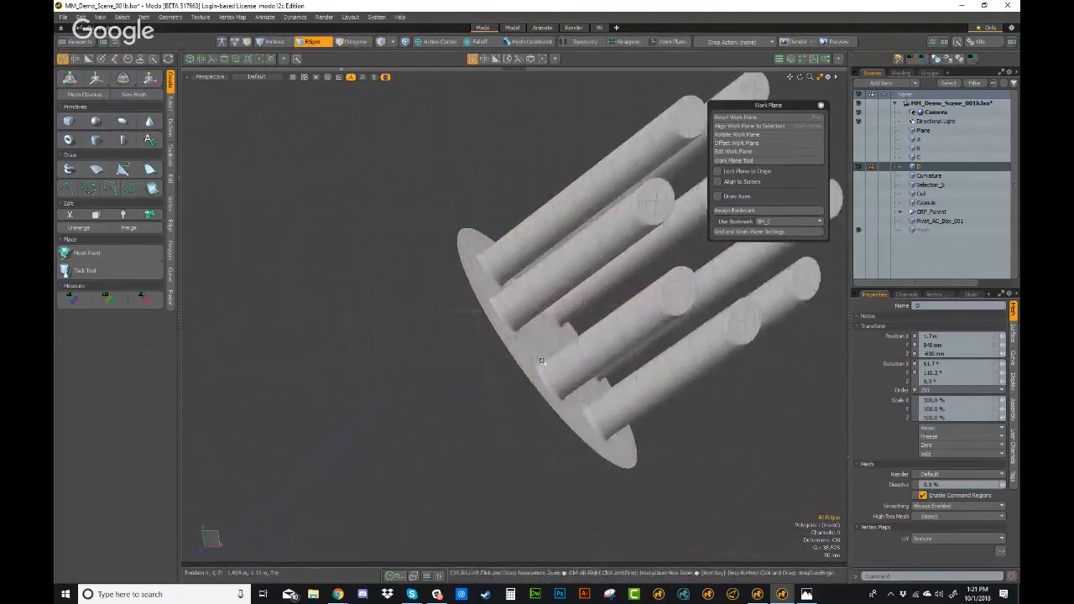
{"action": "scroll", "coordinate": [519, 362], "scroll_direction": "down", "scroll_amount": 3}
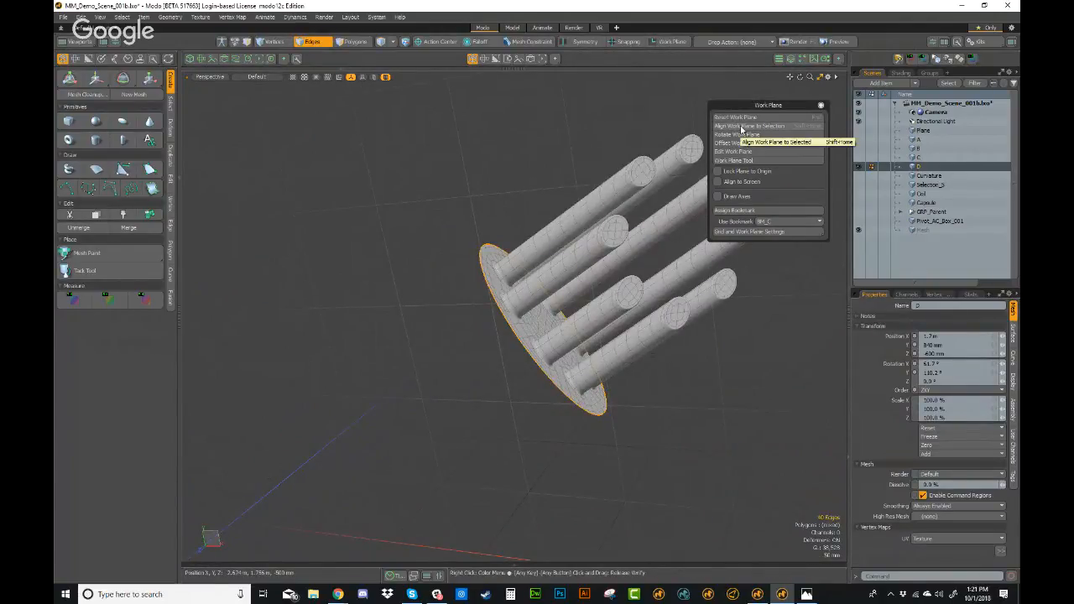
{"action": "left_click", "coordinate": [741, 128]}
{"action": "left_click_drag", "start_coordinate": [755, 277], "coordinate": [587, 330], "text": "alt"}
{"action": "key", "text": "Escape"}
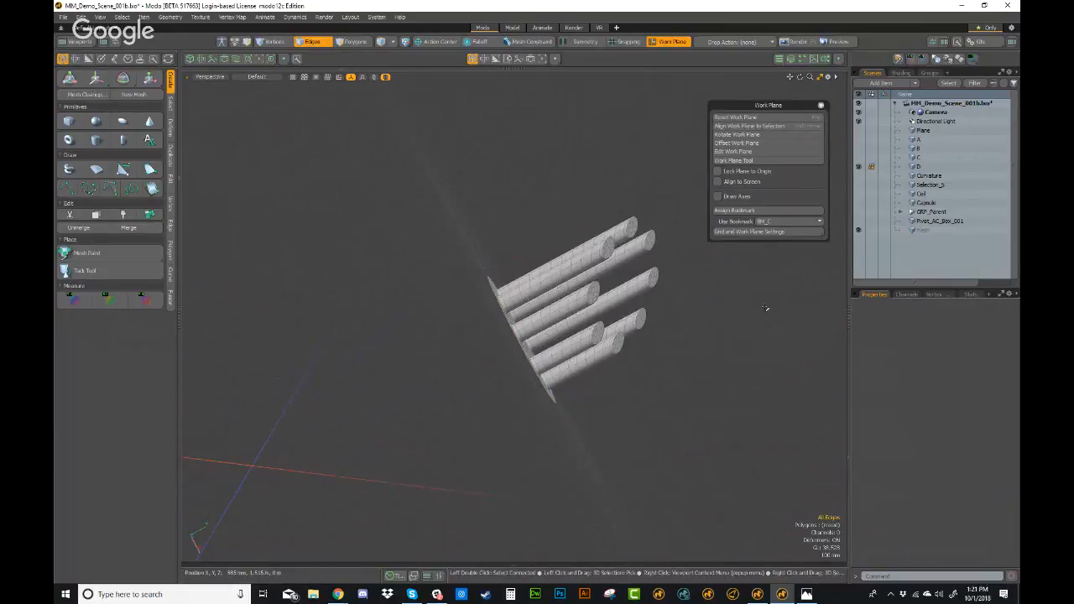
{"action": "left_click_drag", "start_coordinate": [506, 435], "coordinate": [602, 283], "text": "alt"}
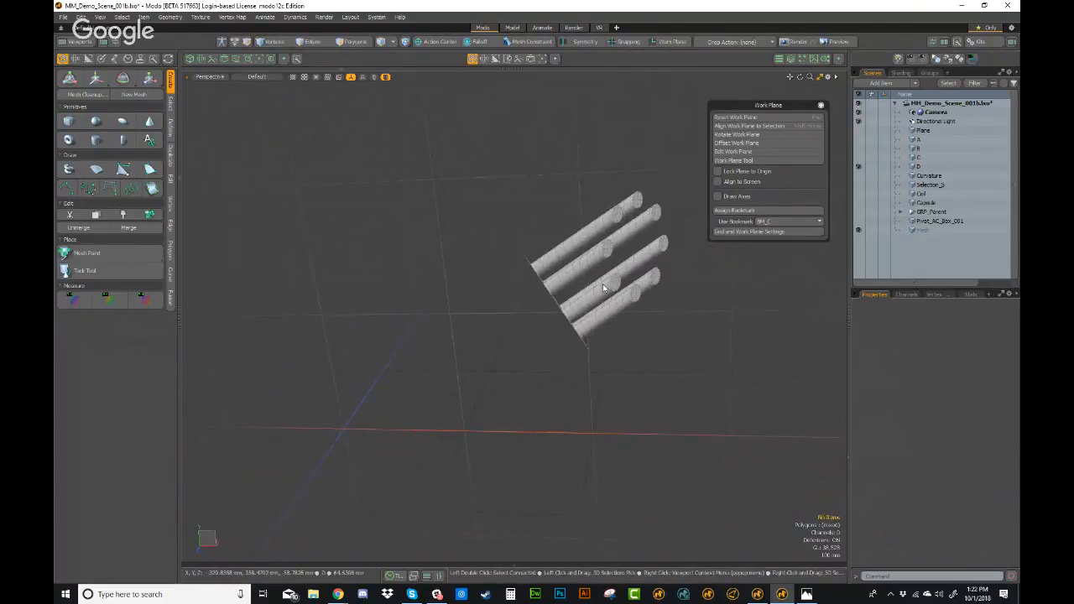
- Select item D and reset all of its transforms
{"action": "left_click", "coordinate": [602, 288]}
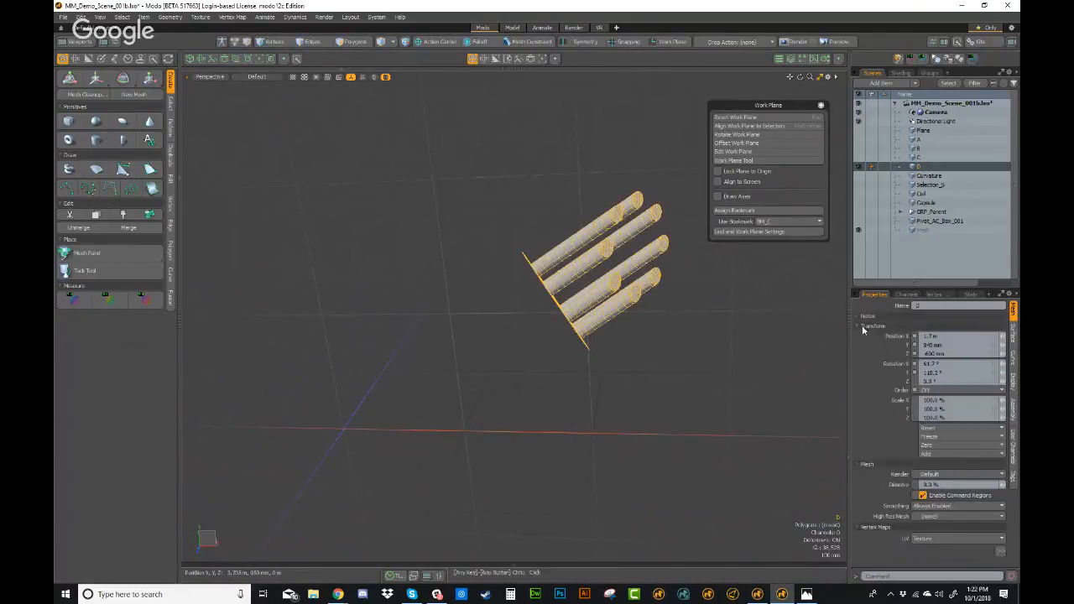
{"action": "left_click", "coordinate": [932, 429]}
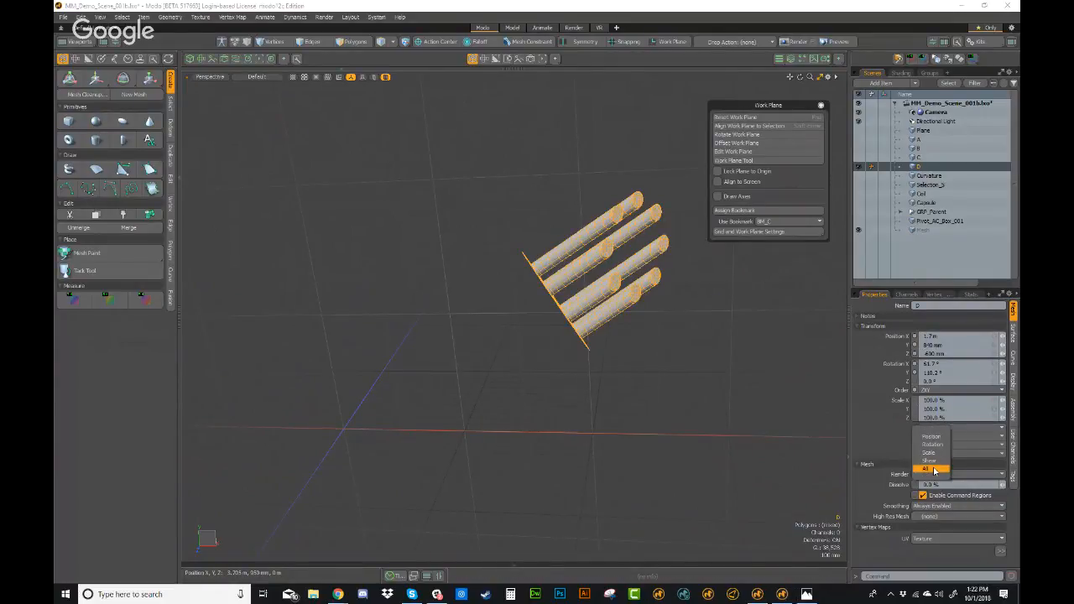
{"action": "left_click", "coordinate": [934, 469]}
{"action": "left_click_drag", "start_coordinate": [621, 432], "coordinate": [748, 422], "text": "alt"}
{"action": "scroll", "coordinate": [556, 401], "scroll_direction": "up", "scroll_amount": 3}
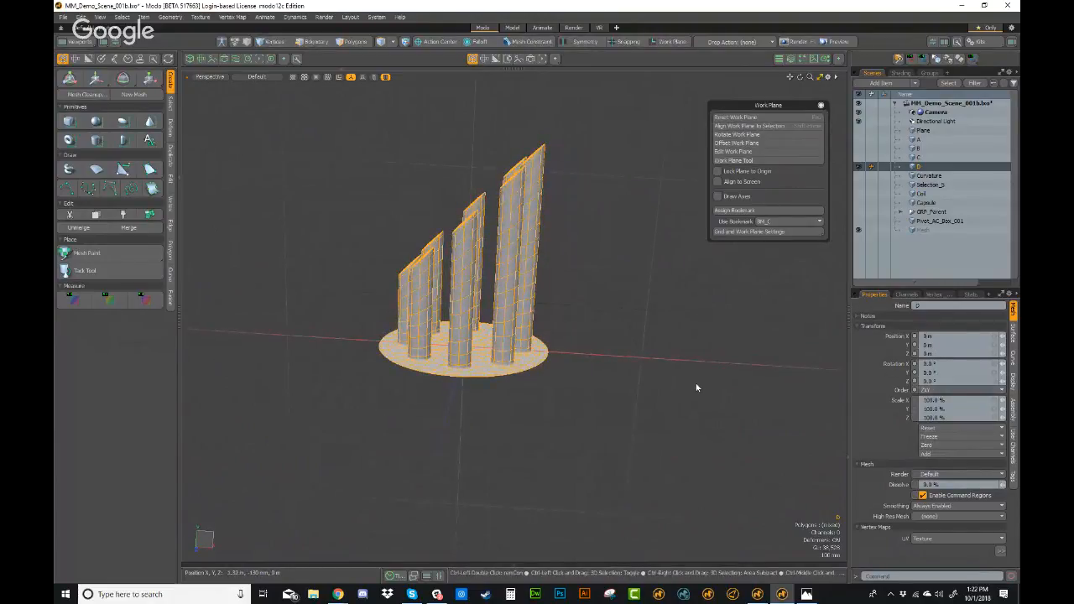
- Undo the transform reset on item D and keep the item selected
{"action": "key", "text": "ctrl+z"}
{"action": "left_click_drag", "start_coordinate": [725, 335], "coordinate": [586, 327], "text": "alt"}
{"action": "left_click", "coordinate": [633, 316]}
{"action": "left_click", "coordinate": [642, 271]}
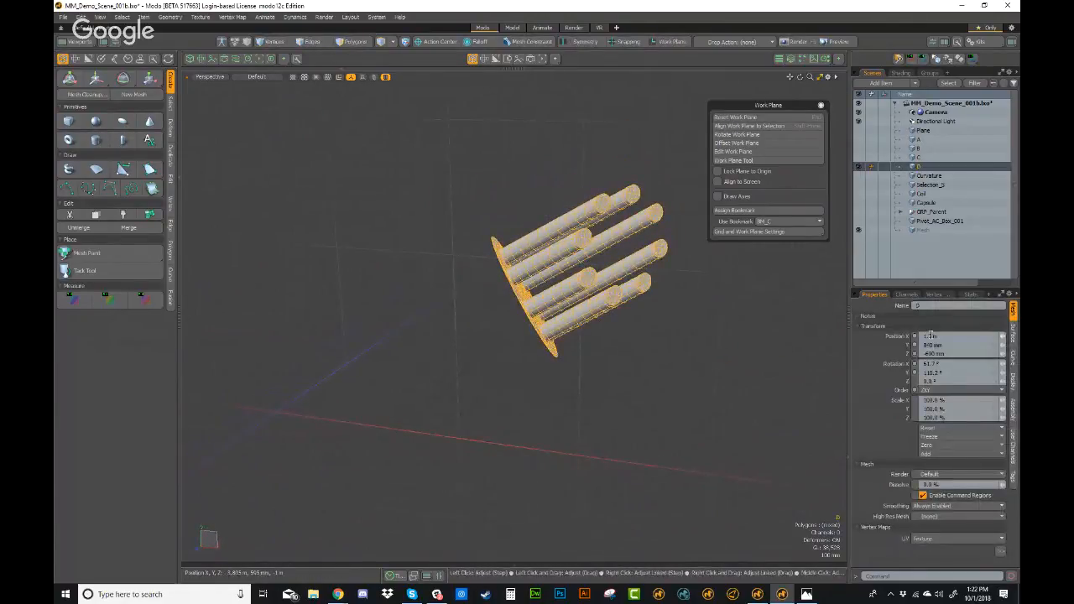
{"action": "scroll", "coordinate": [822, 352], "scroll_direction": "down", "scroll_amount": 2}
{"action": "left_click_drag", "start_coordinate": [811, 345], "coordinate": [778, 322], "text": "alt"}
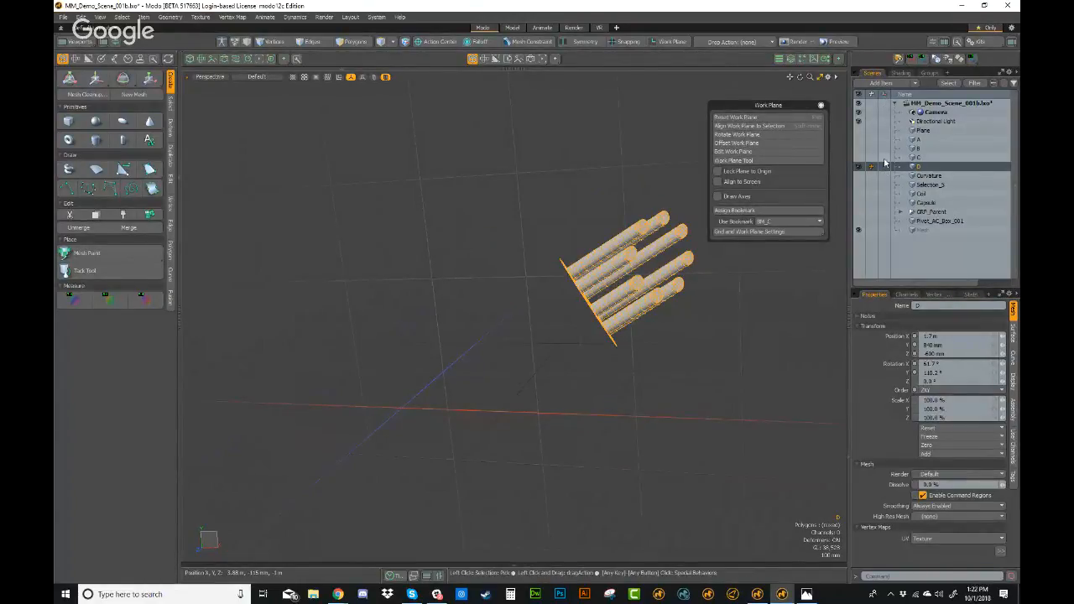
- Make item D the reference item, toggling the state to compare its transformed and origin placements
{"action": "left_click", "coordinate": [885, 170]}
{"action": "left_click", "coordinate": [885, 170]}
{"action": "left_click", "coordinate": [886, 169]}
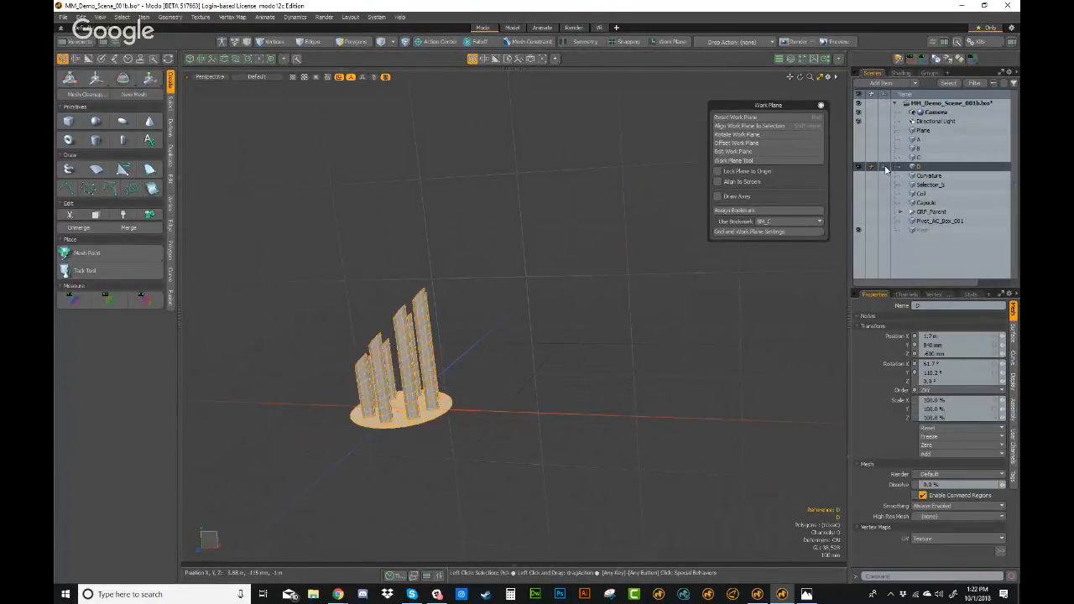
{"action": "left_click", "coordinate": [886, 170]}
{"action": "left_click_drag", "start_coordinate": [676, 372], "coordinate": [559, 322], "text": "alt"}
{"action": "left_click", "coordinate": [885, 170]}
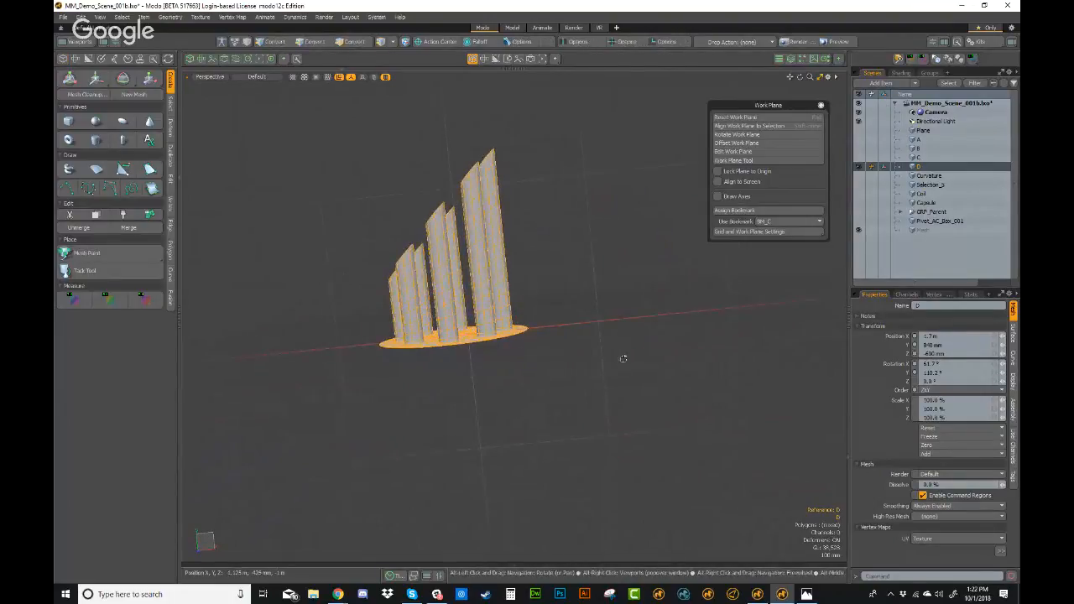
- Show the four-view layout, turn off item D's reference state, frame the item, and move the Work Plane palette off the views
{"action": "key", "text": "0"}
{"action": "scroll", "coordinate": [601, 230], "scroll_direction": "down", "scroll_amount": 4}
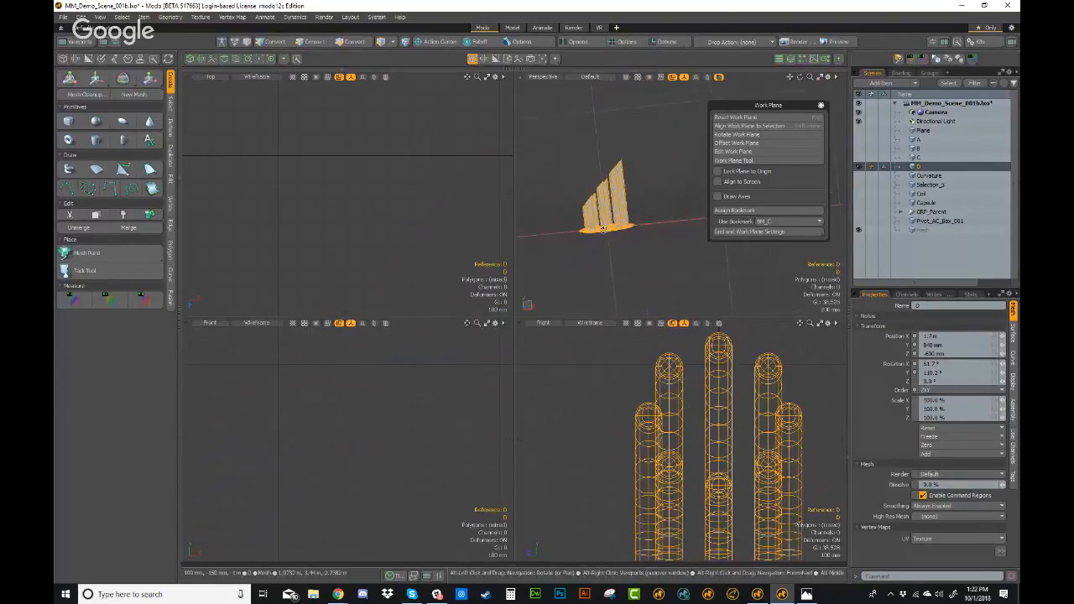
{"action": "left_click", "coordinate": [883, 167]}
{"action": "left_click_drag", "start_coordinate": [620, 219], "coordinate": [596, 220], "text": "ctrl+alt"}
{"action": "left_click_drag", "start_coordinate": [453, 412], "coordinate": [283, 432], "text": "ctrl+alt"}
{"action": "left_click_drag", "start_coordinate": [389, 403], "coordinate": [314, 415], "text": "ctrl+alt"}
{"action": "left_click_drag", "start_coordinate": [436, 389], "coordinate": [414, 392], "text": "ctrl+alt"}
{"action": "left_click_drag", "start_coordinate": [788, 105], "coordinate": [966, 307]}
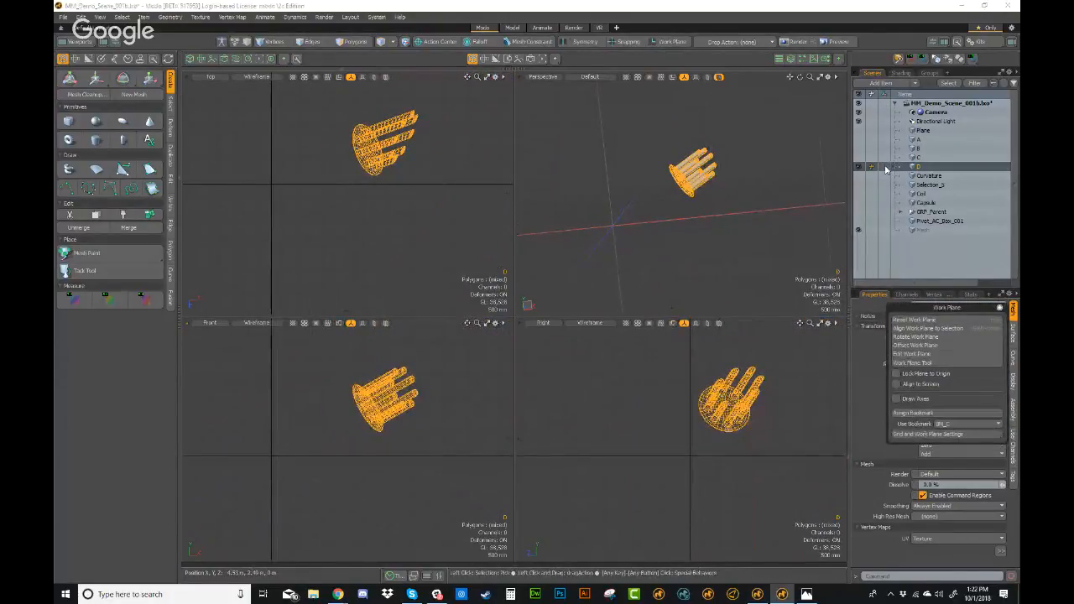
- Toggle item D's reference state until it is on in all four views, and uncover the item's transform properties
{"action": "left_click", "coordinate": [883, 167]}
{"action": "left_click", "coordinate": [883, 167]}
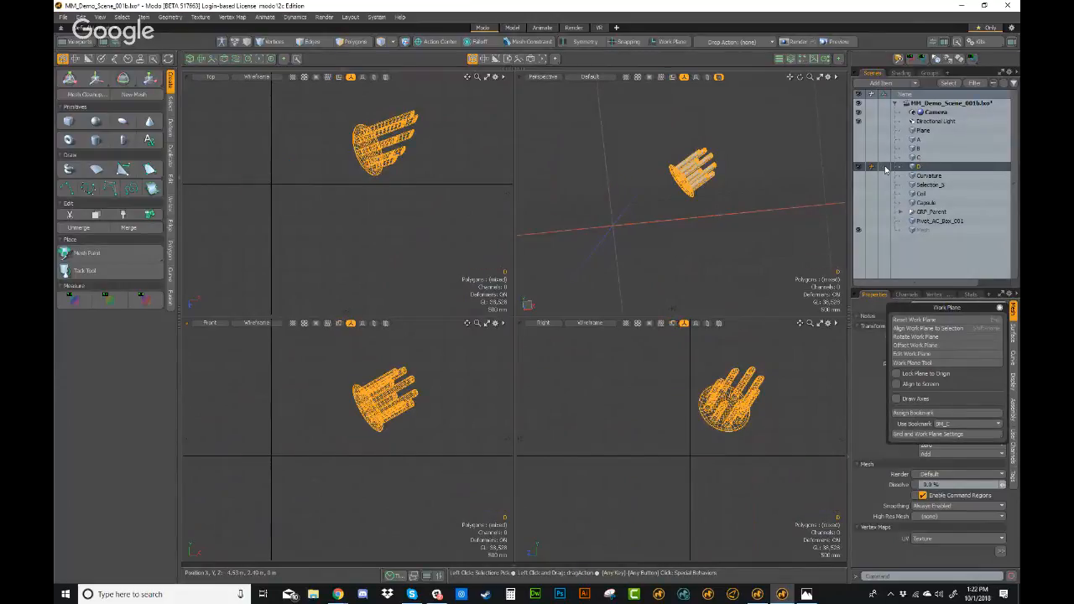
{"action": "left_click", "coordinate": [886, 168]}
{"action": "left_click", "coordinate": [885, 169]}
{"action": "left_click", "coordinate": [885, 168]}
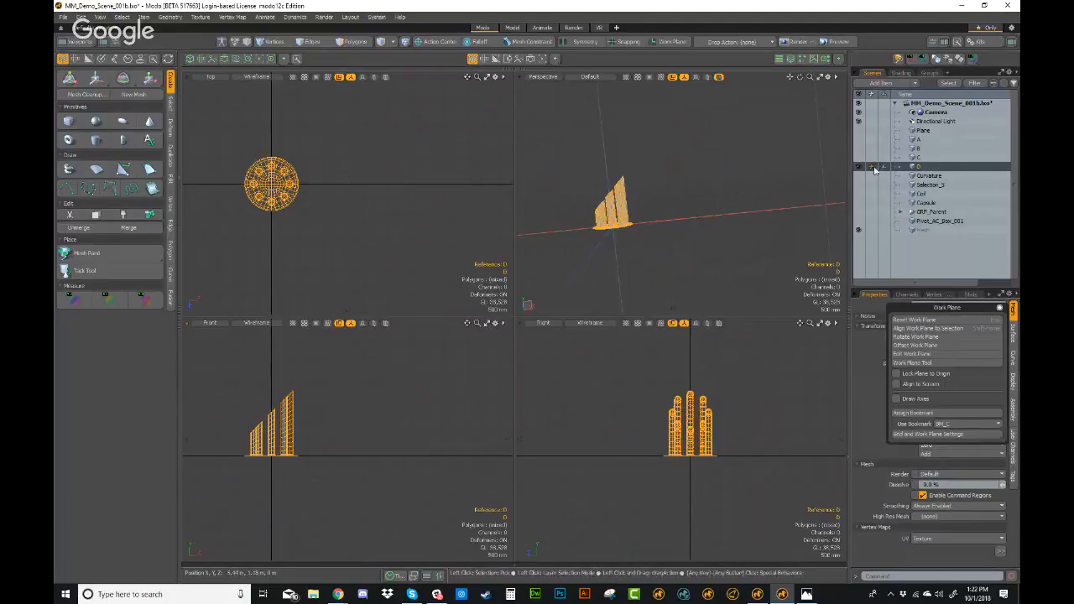
{"action": "left_click_drag", "start_coordinate": [923, 308], "coordinate": [753, 446]}
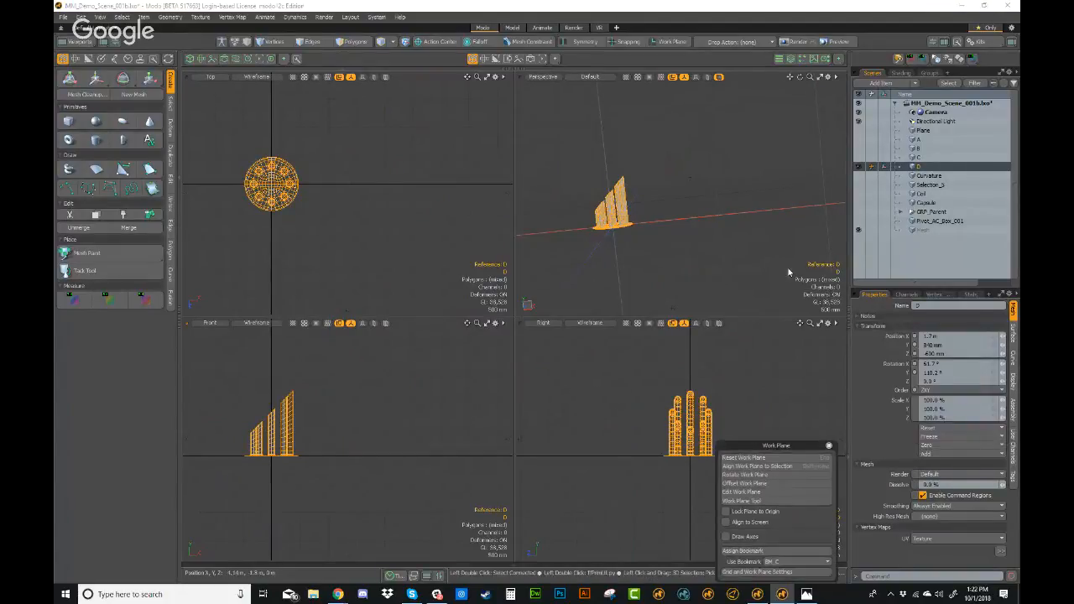
{"action": "left_click_drag", "start_coordinate": [286, 458], "coordinate": [339, 464], "text": "alt"}
{"action": "scroll", "coordinate": [288, 461], "scroll_direction": "up", "scroll_amount": 2}
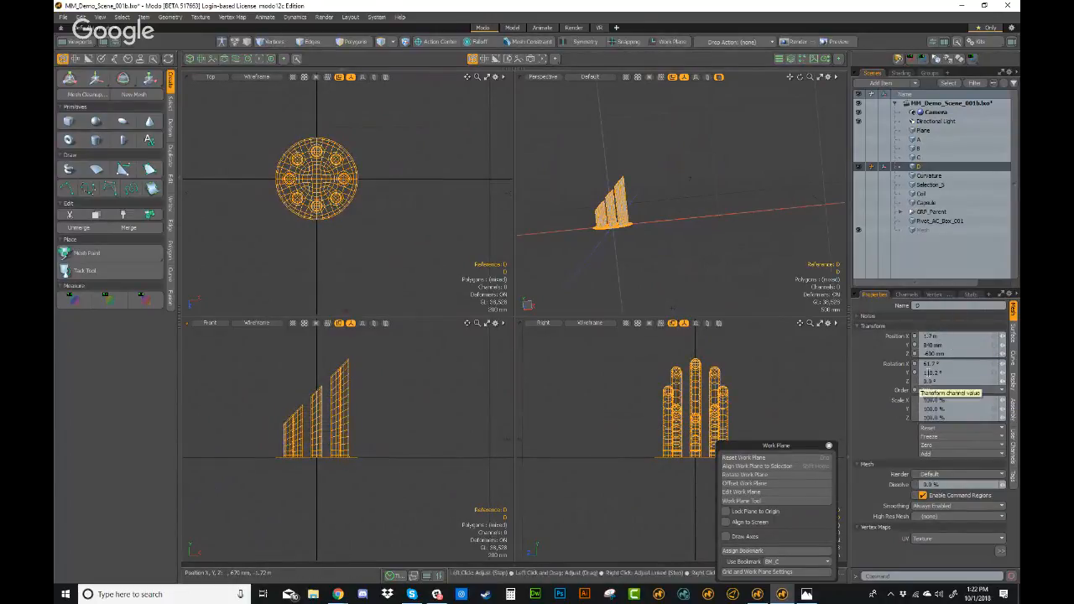
- Return to a single perspective view, switching item D's reference state off and back on
{"action": "left_click", "coordinate": [883, 167]}
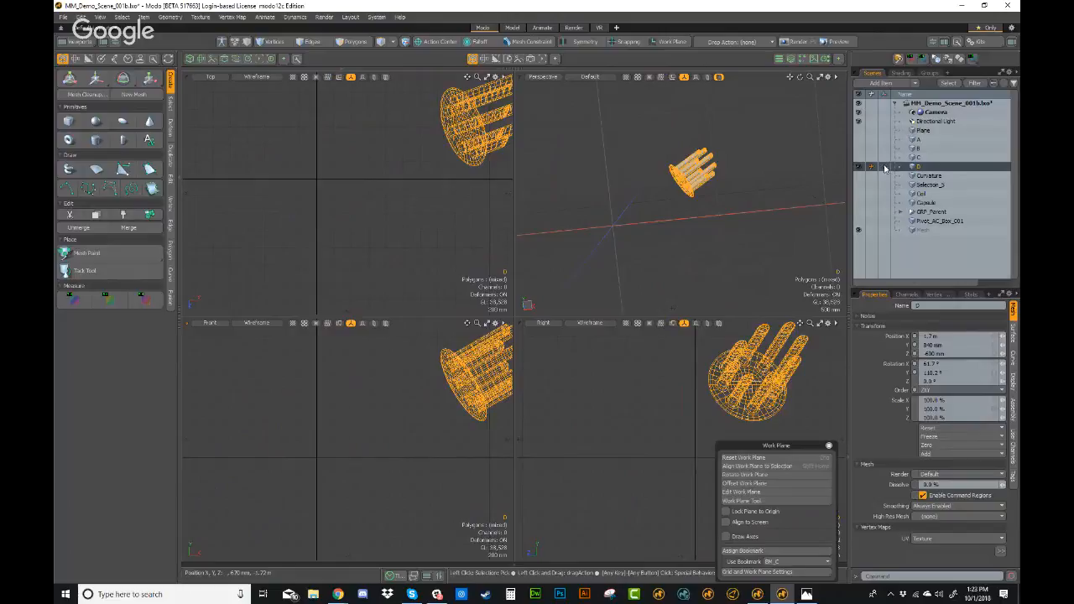
{"action": "key", "text": "KP_0"}
{"action": "left_click_drag", "start_coordinate": [563, 291], "coordinate": [594, 266], "text": "ctrl+alt"}
{"action": "left_click", "coordinate": [885, 166]}
{"action": "left_click_drag", "start_coordinate": [520, 312], "coordinate": [587, 300], "text": "alt"}
{"action": "left_click_drag", "start_coordinate": [411, 374], "coordinate": [569, 300], "text": "alt+shift"}
- In polygon mode, move the whole mesh of item D 120 mm up along Y
{"action": "key", "text": "3"}
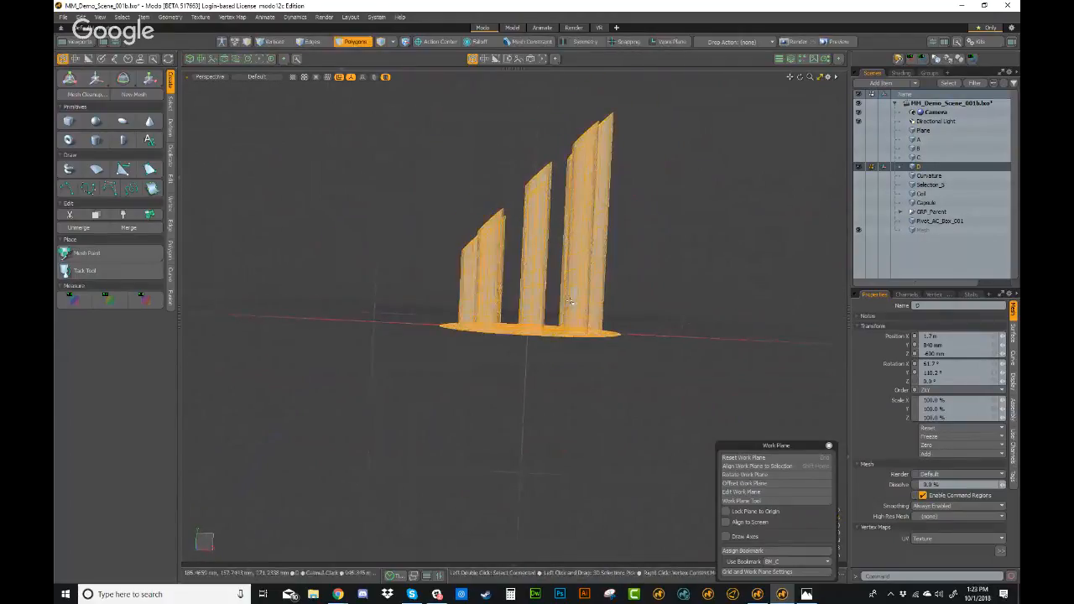
{"action": "key", "text": "w"}
{"action": "left_click_drag", "start_coordinate": [540, 200], "coordinate": [542, 174]}
{"action": "mouse_move", "coordinate": [643, 321]}
{"action": "left_mouse_down", "text": "alt"}
{"action": "mouse_move", "coordinate": [631, 316]}
{"action": "mouse_move", "coordinate": [641, 311]}
{"action": "left_mouse_up", "text": "alt"}
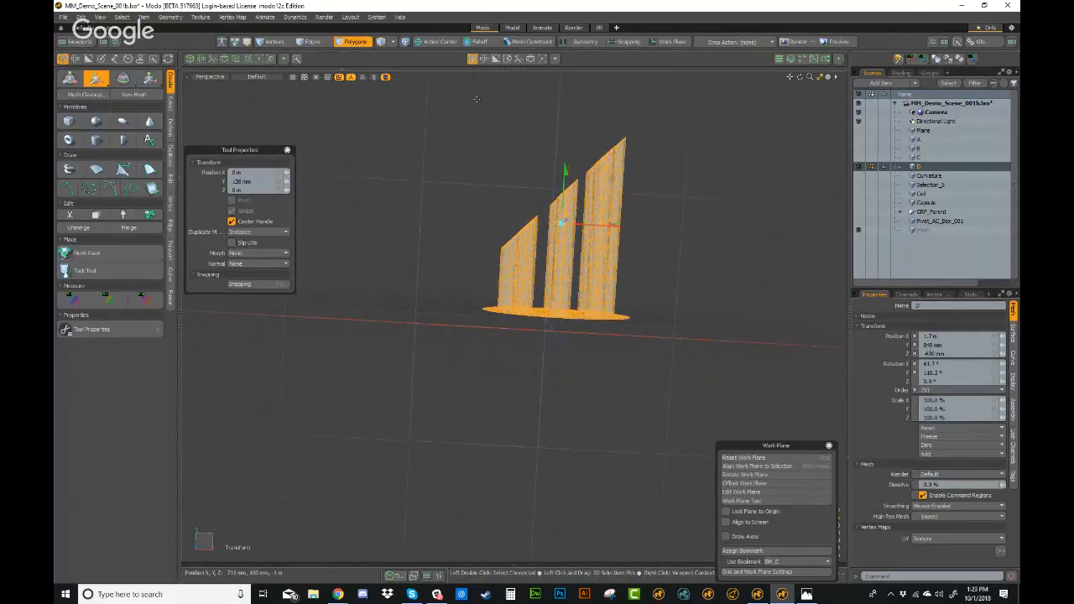
- Set the action center to Origin for the raised mesh
{"action": "key", "text": "alt+o"}
{"action": "mouse_move", "coordinate": [564, 391]}
{"action": "left_mouse_down", "text": "alt"}
{"action": "mouse_move", "coordinate": [573, 384]}
{"action": "mouse_move", "coordinate": [564, 380]}
{"action": "left_mouse_up", "text": "alt"}
{"action": "scroll", "coordinate": [564, 379], "scroll_direction": "up", "scroll_amount": 1}
{"action": "left_click", "coordinate": [445, 42]}
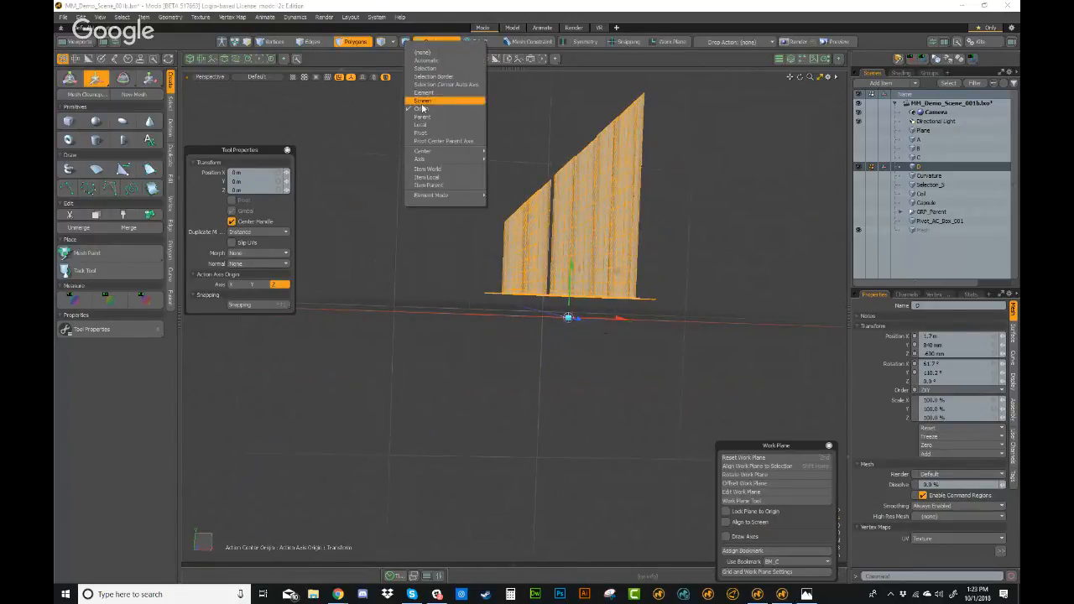
{"action": "mouse_move", "coordinate": [590, 307]}
{"action": "left_mouse_down", "text": "alt"}
{"action": "mouse_move", "coordinate": [578, 314]}
{"action": "mouse_move", "coordinate": [594, 313]}
{"action": "left_mouse_up", "text": "alt"}
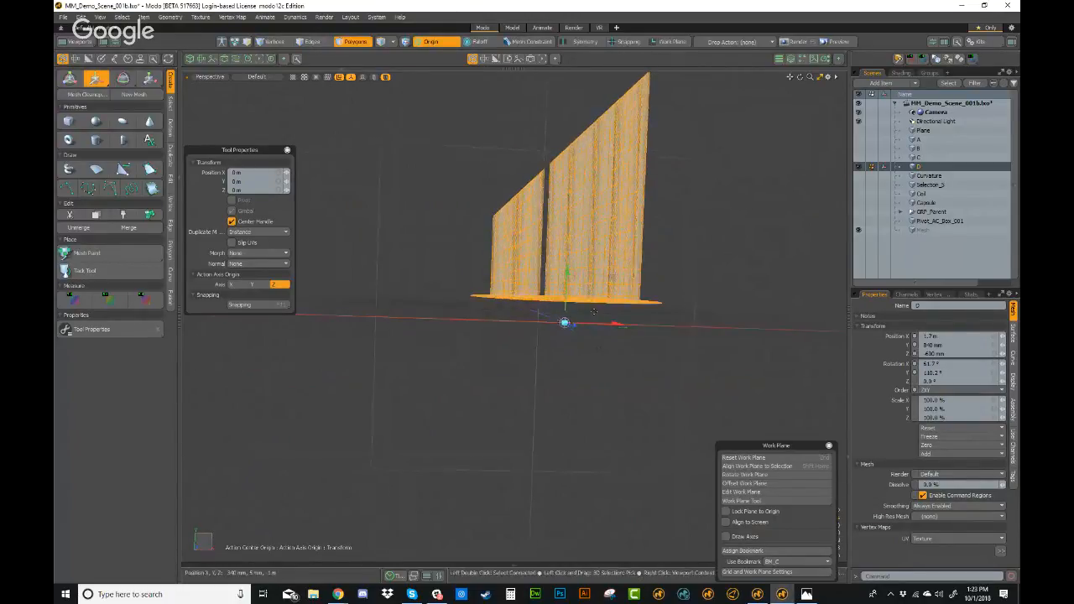
- Mirror the mesh across the Y axis about the origin
{"action": "key", "text": "shift+v"}
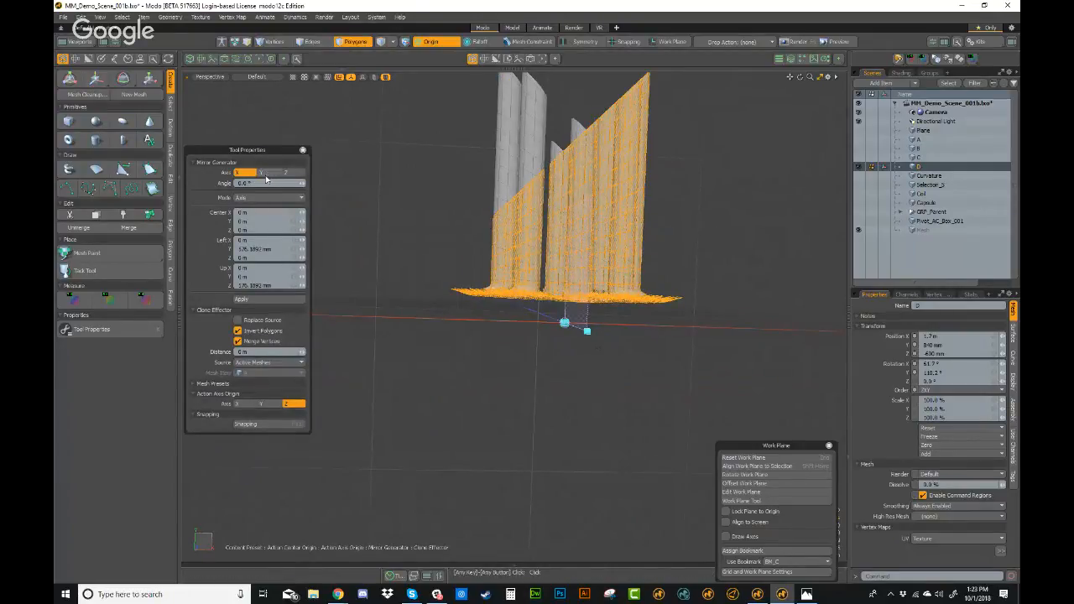
{"action": "left_click", "coordinate": [267, 173]}
{"action": "left_click_drag", "start_coordinate": [564, 359], "coordinate": [501, 261], "text": "alt"}
{"action": "key", "text": "q"}
- Select the outer boundary edge loops of both the original and the mirrored base disc
{"action": "key", "text": "2"}
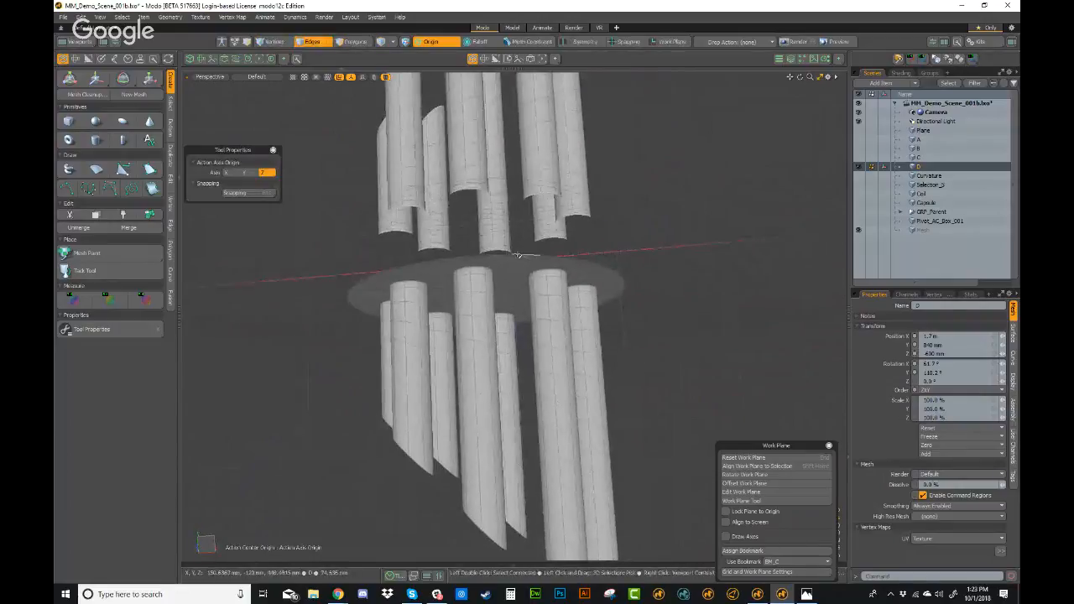
{"action": "scroll", "coordinate": [527, 253], "scroll_direction": "up", "scroll_amount": 5}
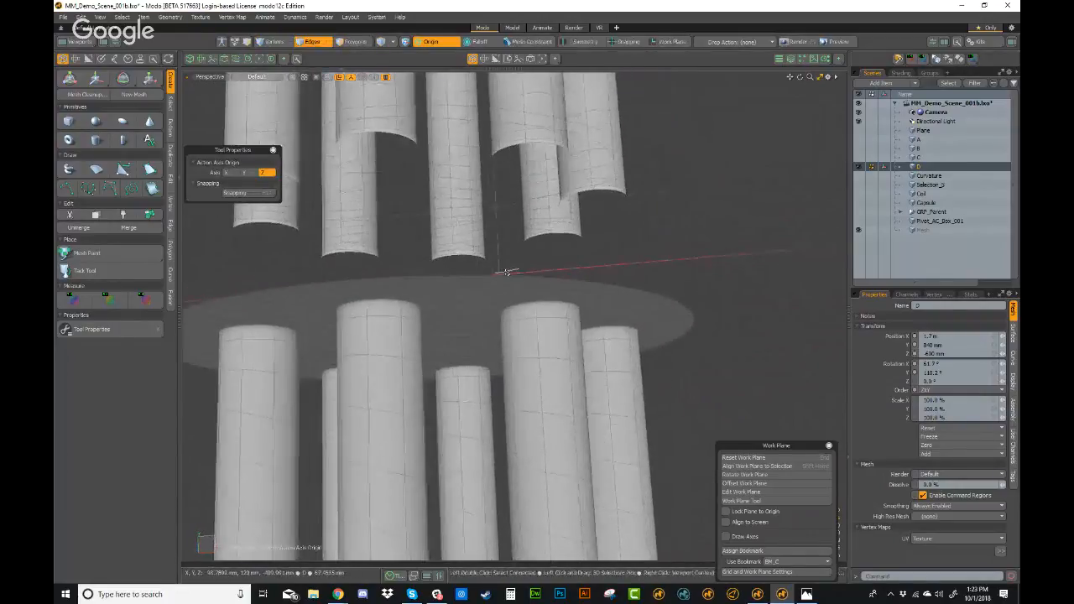
{"action": "double_click", "coordinate": [501, 275]}
{"action": "left_click_drag", "start_coordinate": [508, 182], "coordinate": [523, 360], "text": "alt"}
{"action": "double_click", "coordinate": [528, 368], "text": "shift"}
{"action": "key", "text": "ctrl+z"}
{"action": "double_click", "coordinate": [530, 362], "text": "shift"}
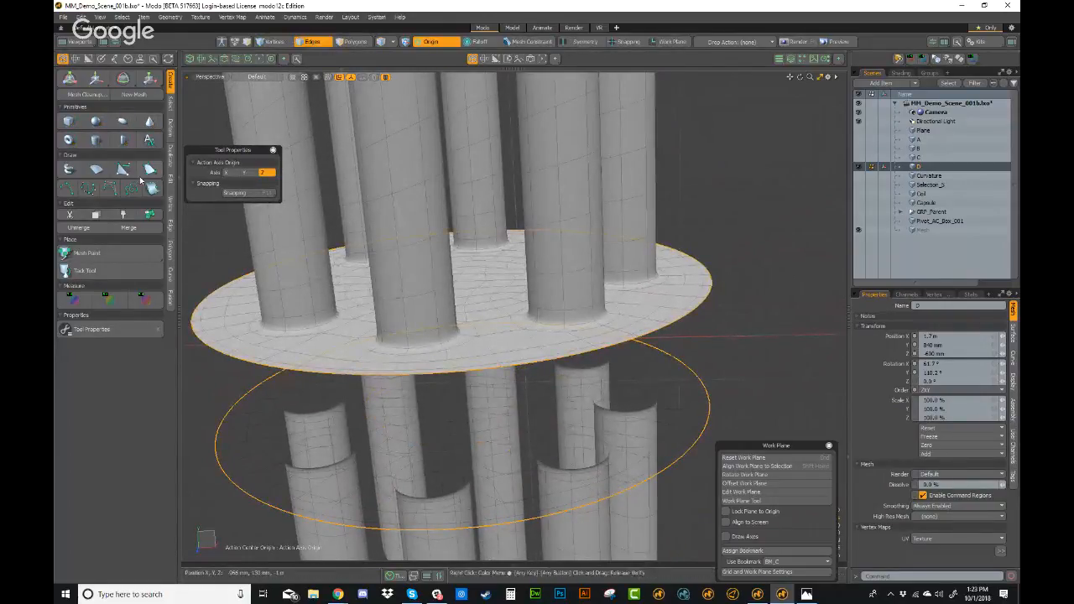
- Bridge the two selected edge loops to join the discs into one solid ring, and clear the selection
{"action": "left_click", "coordinate": [171, 227]}
{"action": "left_click", "coordinate": [80, 177]}
{"action": "left_click_drag", "start_coordinate": [641, 370], "coordinate": [649, 328], "text": "ctrl+alt"}
{"action": "left_click_drag", "start_coordinate": [581, 354], "coordinate": [625, 340], "text": "alt"}
{"action": "key", "text": "Escape"}
{"action": "key", "text": "Escape"}
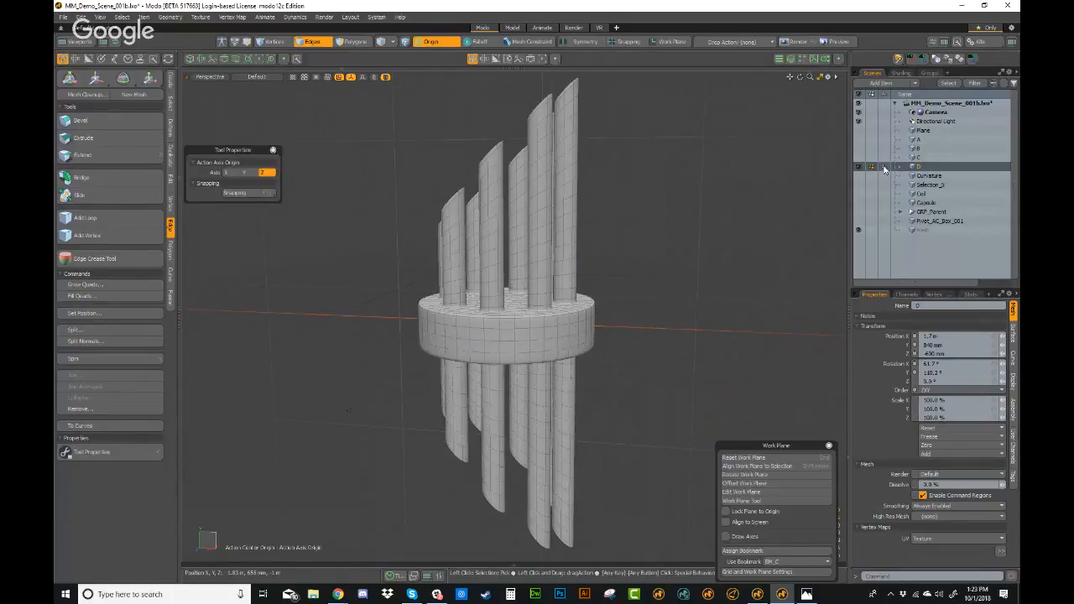
- Toggle item D's reference state to compare the edited mesh at the origin and at its transformed placement, leaving it off
{"action": "key", "text": "End"}
{"action": "left_click_drag", "start_coordinate": [713, 269], "coordinate": [763, 270], "text": "alt"}
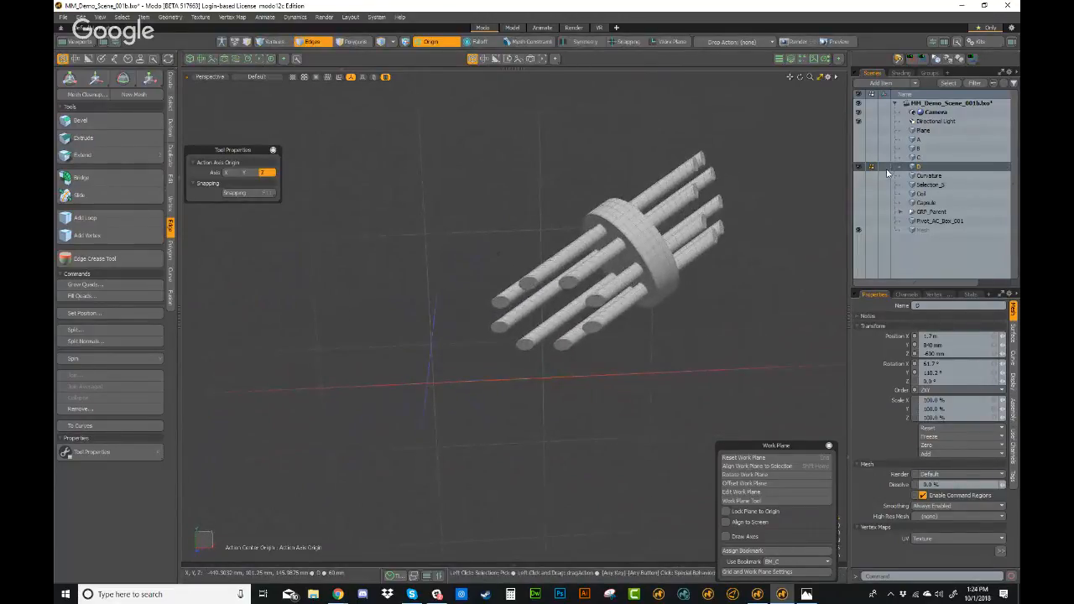
{"action": "left_click", "coordinate": [885, 168]}
{"action": "left_click_drag", "start_coordinate": [525, 391], "coordinate": [750, 235], "text": "alt"}
{"action": "scroll", "coordinate": [516, 374], "scroll_direction": "up", "scroll_amount": 3}
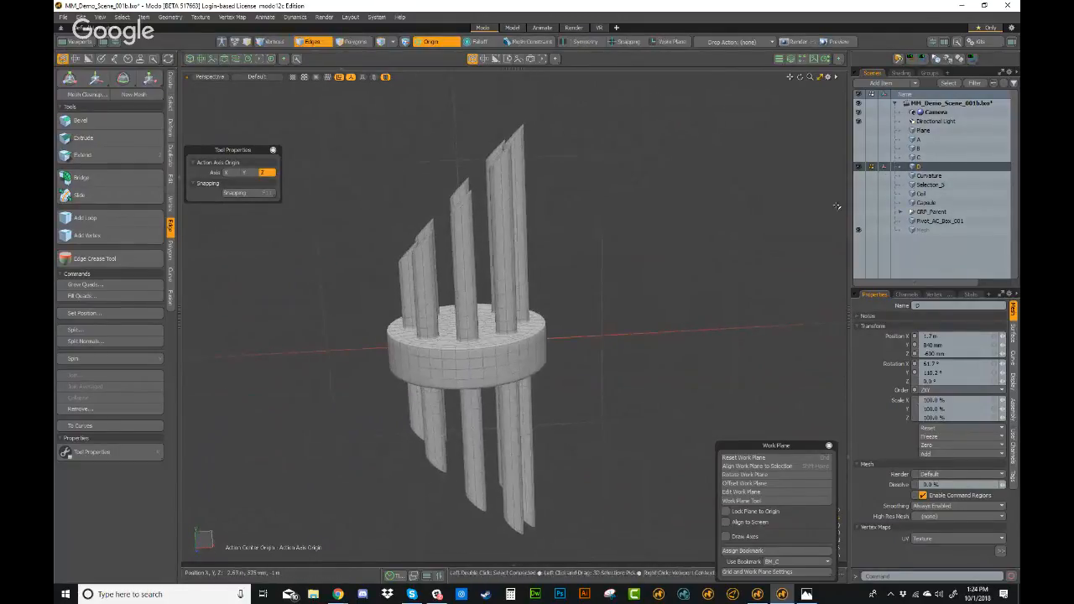
{"action": "left_click", "coordinate": [885, 167]}
{"action": "left_click_drag", "start_coordinate": [588, 306], "coordinate": [603, 338], "text": "alt+shift"}
{"action": "key", "text": "2"}
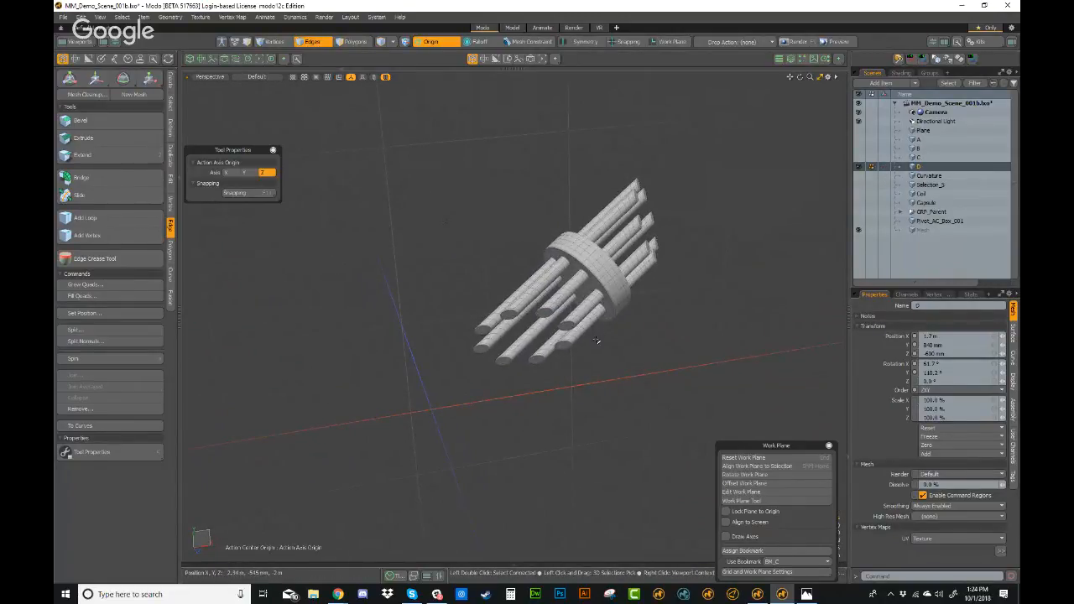
{"action": "left_click_drag", "start_coordinate": [552, 373], "coordinate": [700, 283], "text": "alt"}
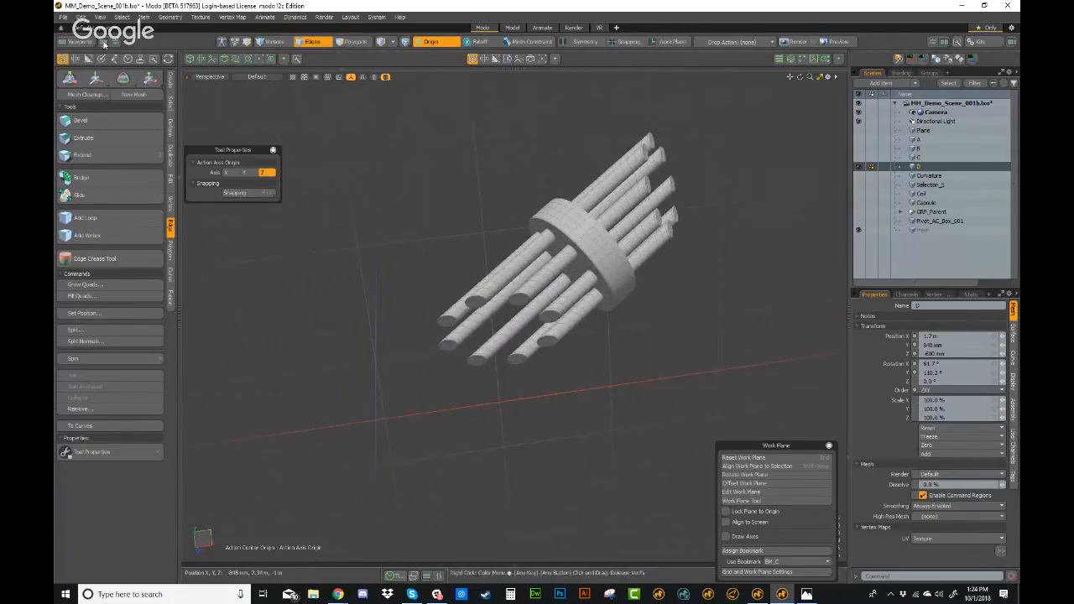
- Revert the scene to its last saved version
{"action": "left_click", "coordinate": [63, 16]}
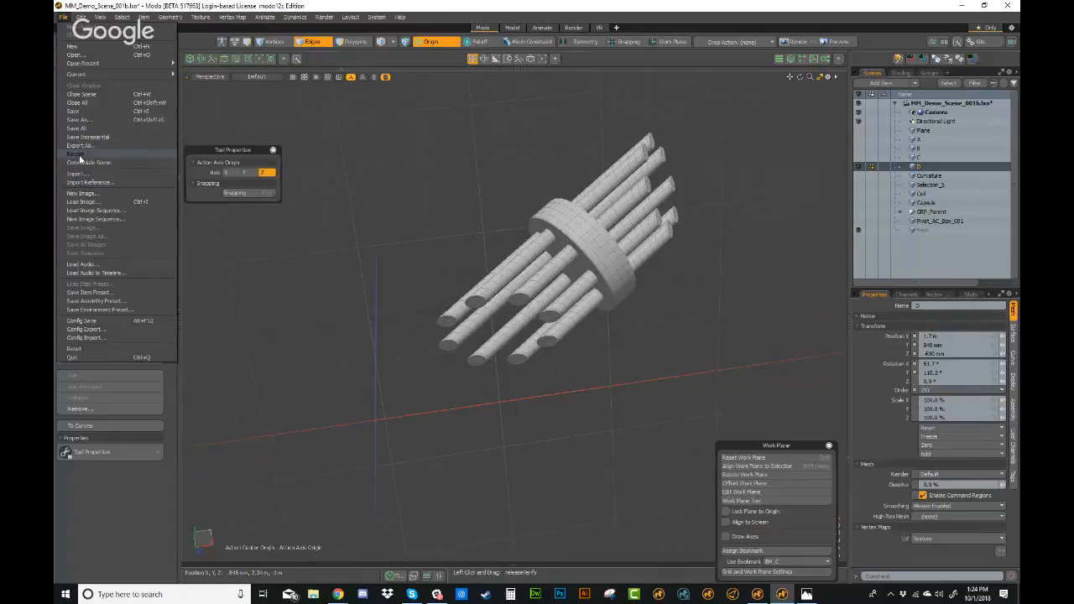
{"action": "left_click", "coordinate": [81, 159]}
{"action": "left_click", "coordinate": [421, 174]}
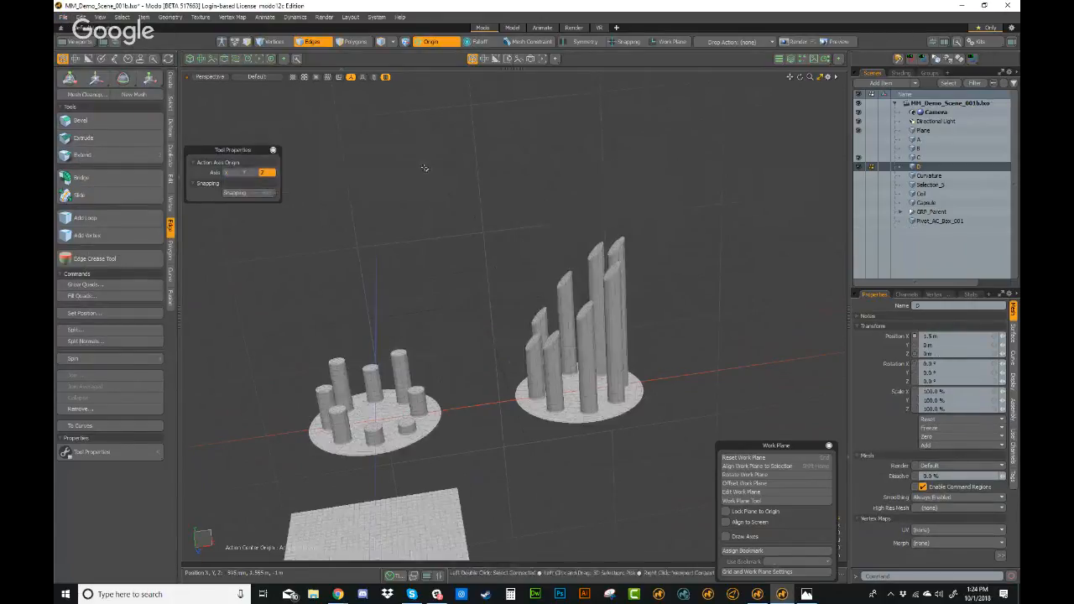
- Clear the Origin action center and close the floating Work Plane palette
{"action": "left_click", "coordinate": [443, 45]}
{"action": "left_click", "coordinate": [433, 54]}
{"action": "left_click_drag", "start_coordinate": [545, 262], "coordinate": [566, 334], "text": "alt"}
{"action": "left_click_drag", "start_coordinate": [812, 445], "coordinate": [809, 353]}
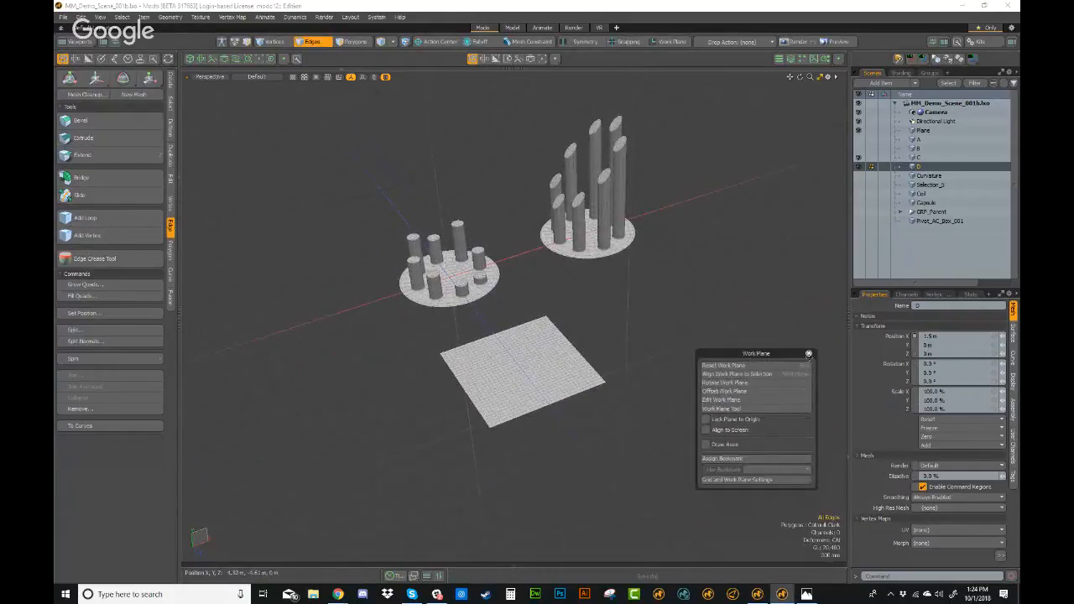
{"action": "left_click", "coordinate": [809, 353]}
- Select the Plane mesh item, switch to polygon mode, and leave its polygons unselected
{"action": "left_click_drag", "start_coordinate": [588, 407], "coordinate": [617, 407], "text": "alt"}
{"action": "scroll", "coordinate": [617, 394], "scroll_direction": "up", "scroll_amount": 3}
{"action": "left_click_drag", "start_coordinate": [617, 364], "coordinate": [636, 410], "text": "alt+shift"}
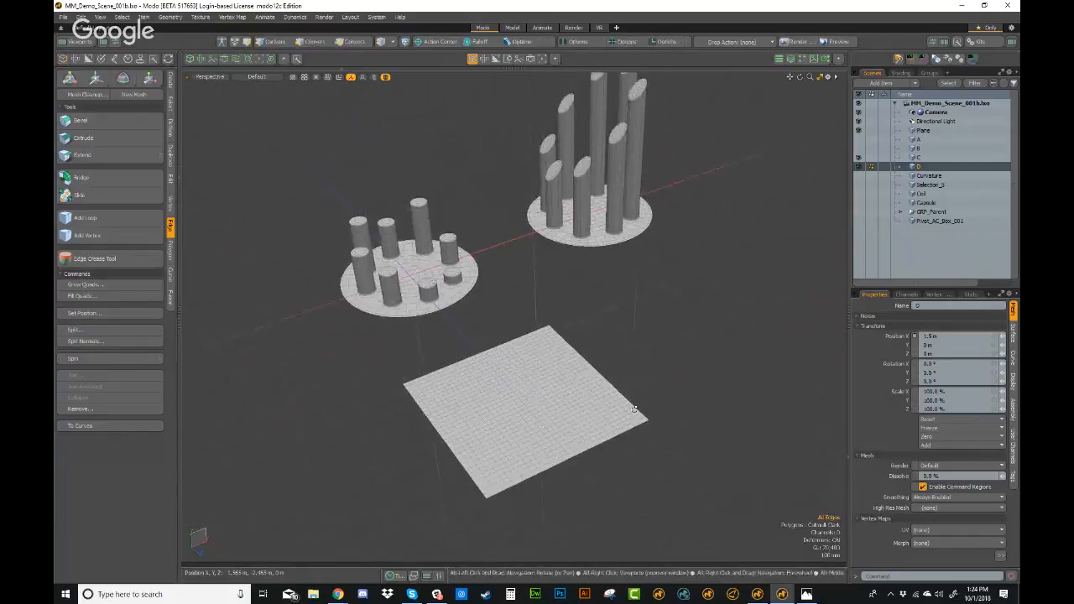
{"action": "left_click", "coordinate": [930, 132]}
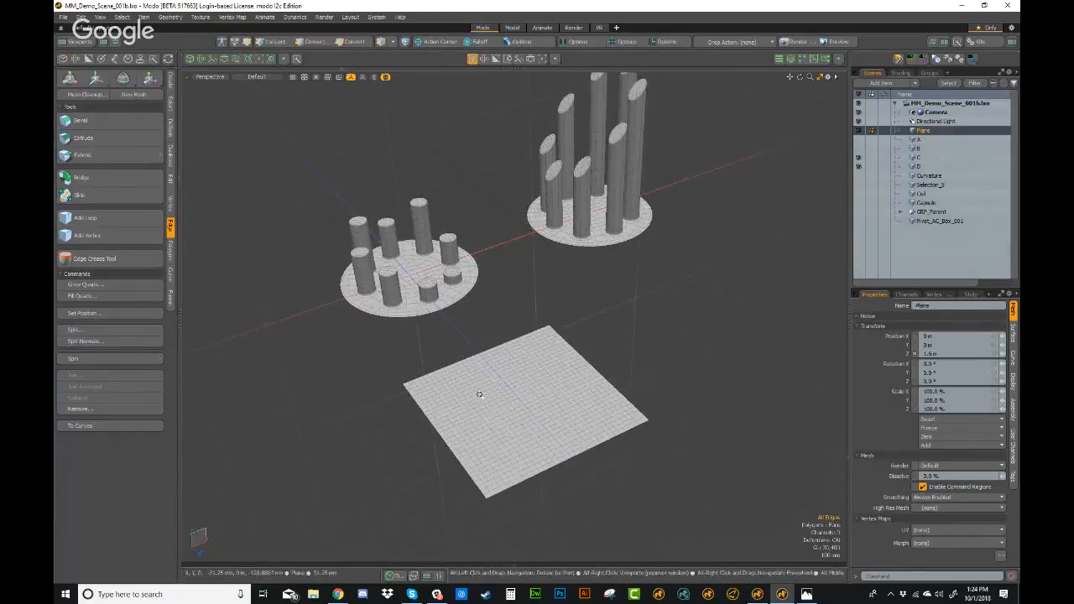
{"action": "left_click_drag", "start_coordinate": [479, 394], "coordinate": [472, 335], "text": "alt+shift"}
{"action": "scroll", "coordinate": [472, 336], "scroll_direction": "up", "scroll_amount": 1}
{"action": "key", "text": "3"}
{"action": "double_click", "coordinate": [503, 353]}
{"action": "left_click_drag", "start_coordinate": [538, 346], "coordinate": [552, 311], "text": "alt"}
{"action": "left_click", "coordinate": [614, 283]}
- Toggle the Plane item's reference state to compare its placements, leaving it on as the reference item at the world origin
{"action": "left_click", "coordinate": [885, 131]}
{"action": "left_click_drag", "start_coordinate": [424, 156], "coordinate": [557, 341], "text": "alt+shift"}
{"action": "left_click", "coordinate": [883, 131]}
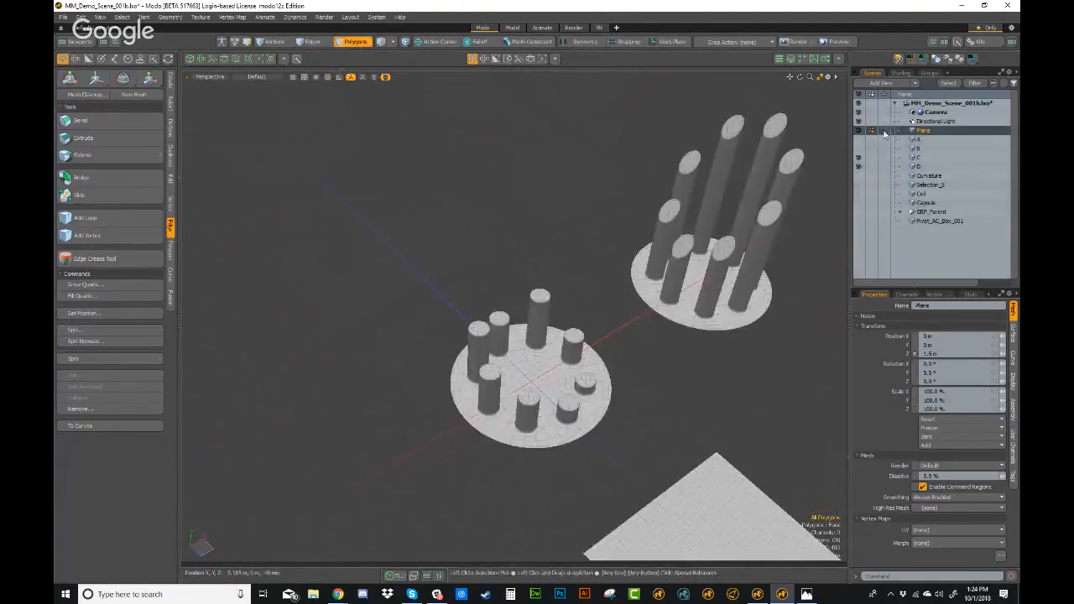
{"action": "left_click", "coordinate": [884, 131]}
{"action": "scroll", "coordinate": [514, 300], "scroll_direction": "up", "scroll_amount": 2}
{"action": "mouse_move", "coordinate": [514, 300]}
{"action": "left_mouse_down", "text": "alt"}
{"action": "mouse_move", "coordinate": [518, 343]}
{"action": "mouse_move", "coordinate": [546, 358]}
{"action": "mouse_move", "coordinate": [554, 376]}
{"action": "mouse_move", "coordinate": [520, 321]}
{"action": "mouse_move", "coordinate": [536, 311]}
{"action": "mouse_move", "coordinate": [509, 285]}
{"action": "left_mouse_up", "text": "alt"}
{"action": "scroll", "coordinate": [547, 358], "scroll_direction": "up", "scroll_amount": 2}
{"action": "scroll", "coordinate": [571, 293], "scroll_direction": "up", "scroll_amount": 2}
{"action": "left_click", "coordinate": [612, 295]}
{"action": "left_click_drag", "start_coordinate": [535, 327], "coordinate": [566, 334], "text": "alt"}
{"action": "scroll", "coordinate": [540, 335], "scroll_direction": "up", "scroll_amount": 1}
{"action": "scroll", "coordinate": [545, 321], "scroll_direction": "down", "scroll_amount": 2}
{"action": "left_click_drag", "start_coordinate": [656, 285], "coordinate": [669, 262], "text": "alt"}
- Enable a Linear falloff for editing the plane
{"action": "left_click", "coordinate": [488, 42]}
{"action": "left_click", "coordinate": [475, 42]}
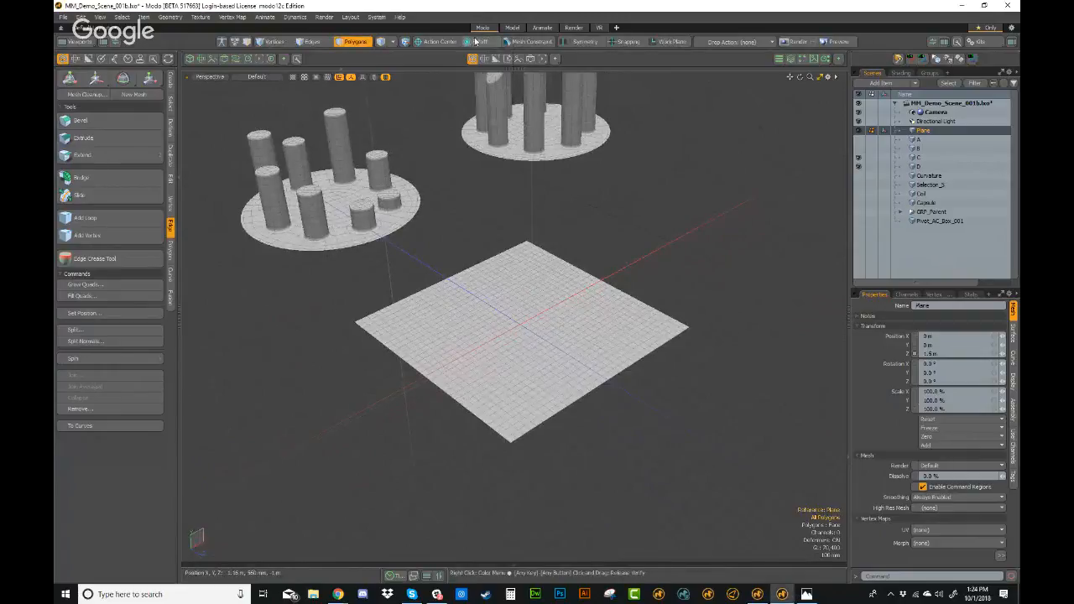
{"action": "left_click", "coordinate": [491, 43]}
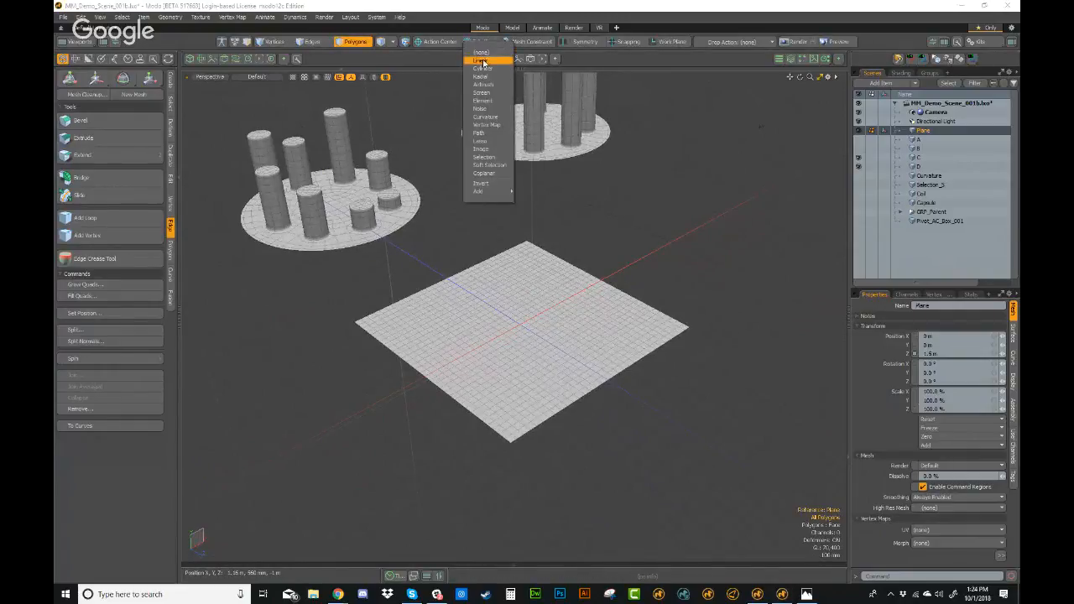
{"action": "left_click", "coordinate": [485, 61]}
- Reopen the falloff's tool properties as a pinned floating window placed beside the plane
{"action": "left_click_drag", "start_coordinate": [245, 153], "coordinate": [282, 201]}
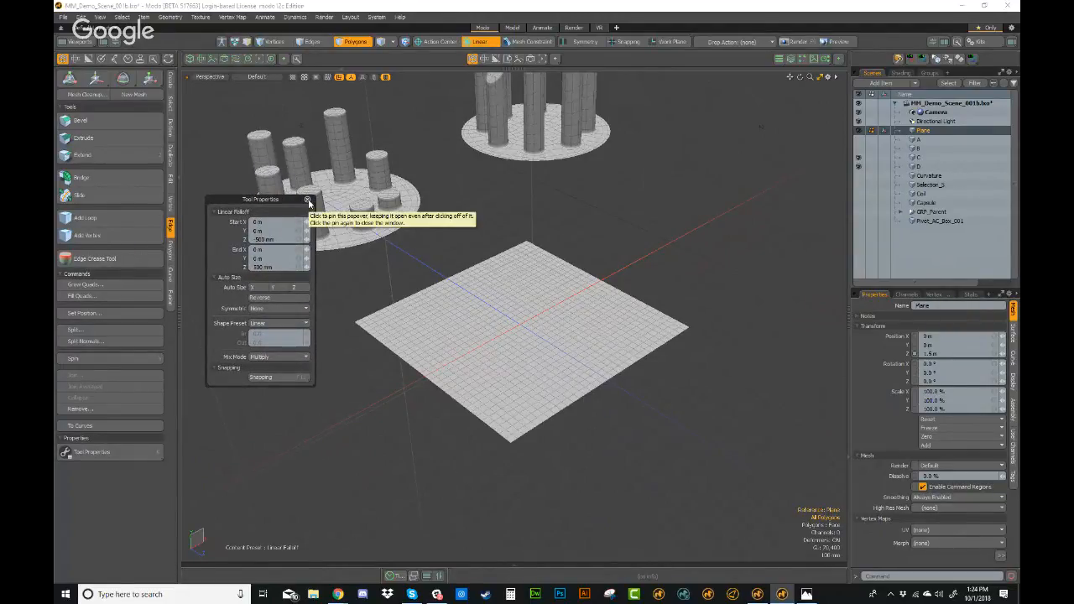
{"action": "left_click", "coordinate": [308, 201]}
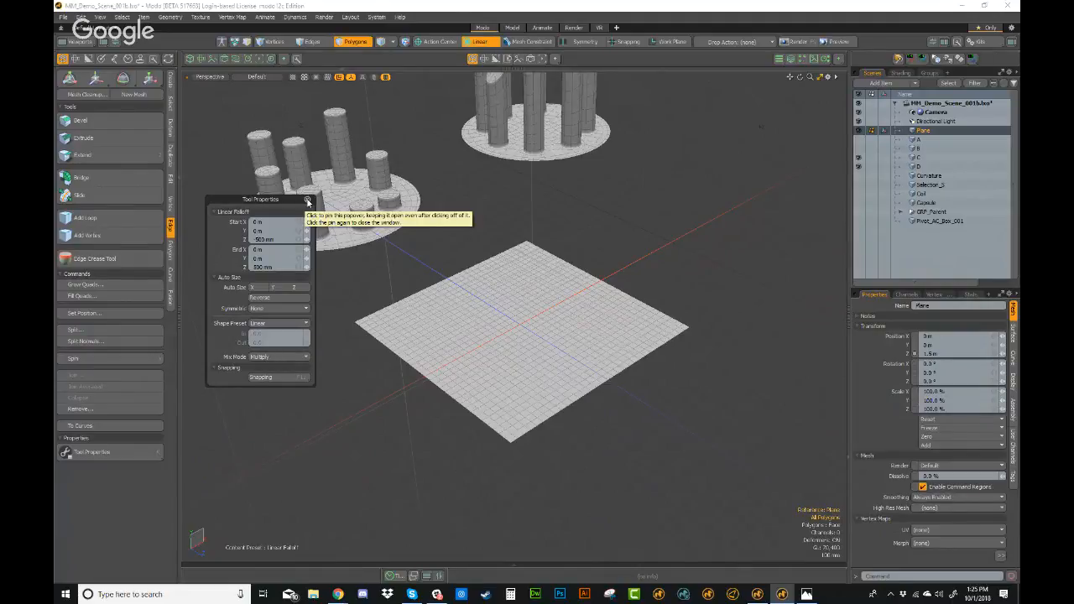
{"action": "left_click", "coordinate": [308, 201]}
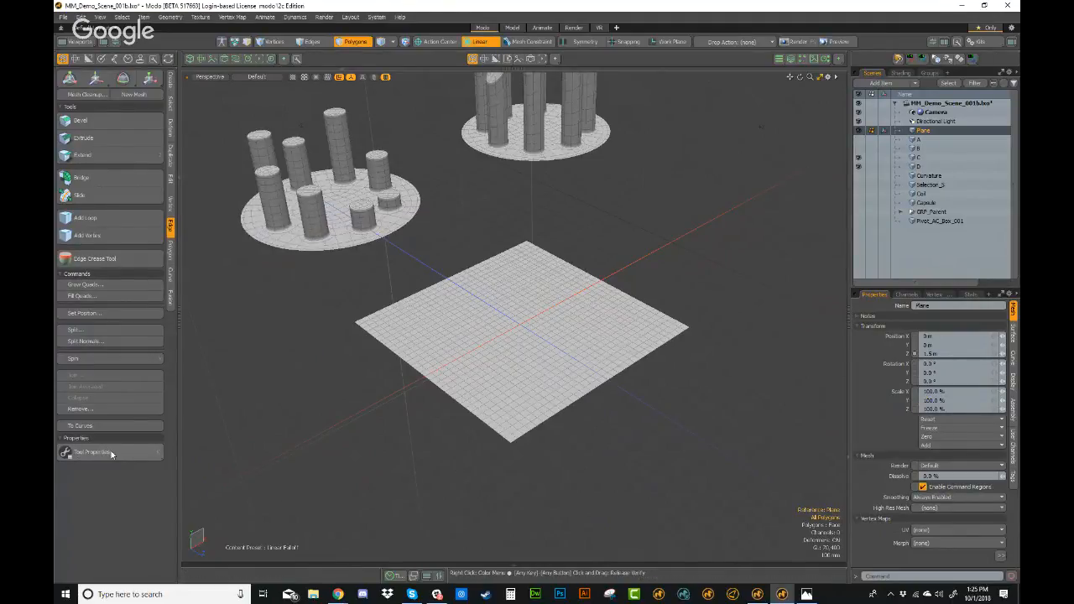
{"action": "key", "text": "k"}
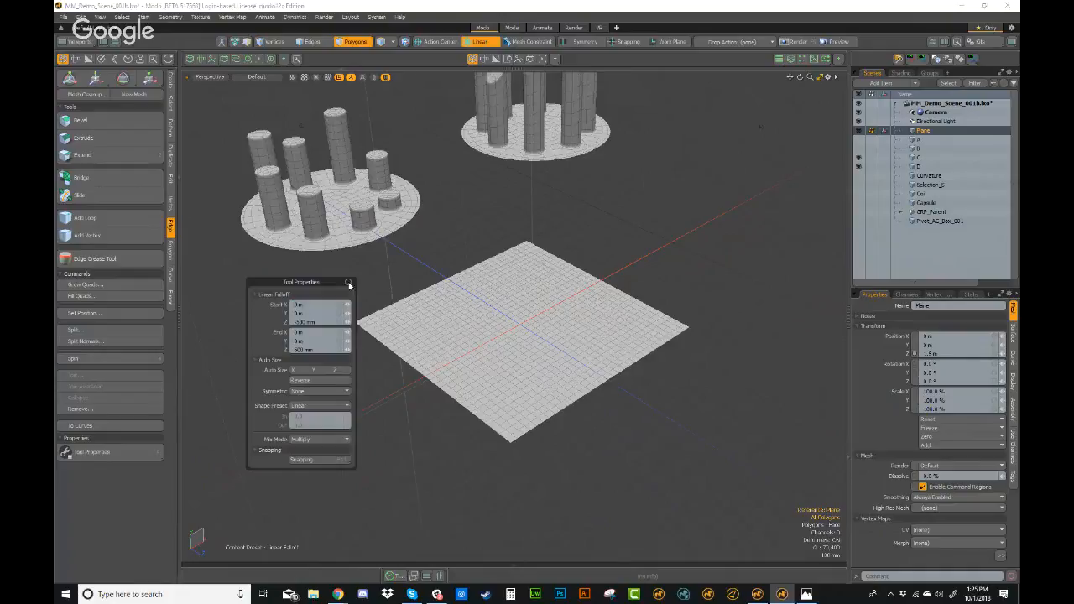
{"action": "left_click_drag", "start_coordinate": [337, 282], "coordinate": [290, 269]}
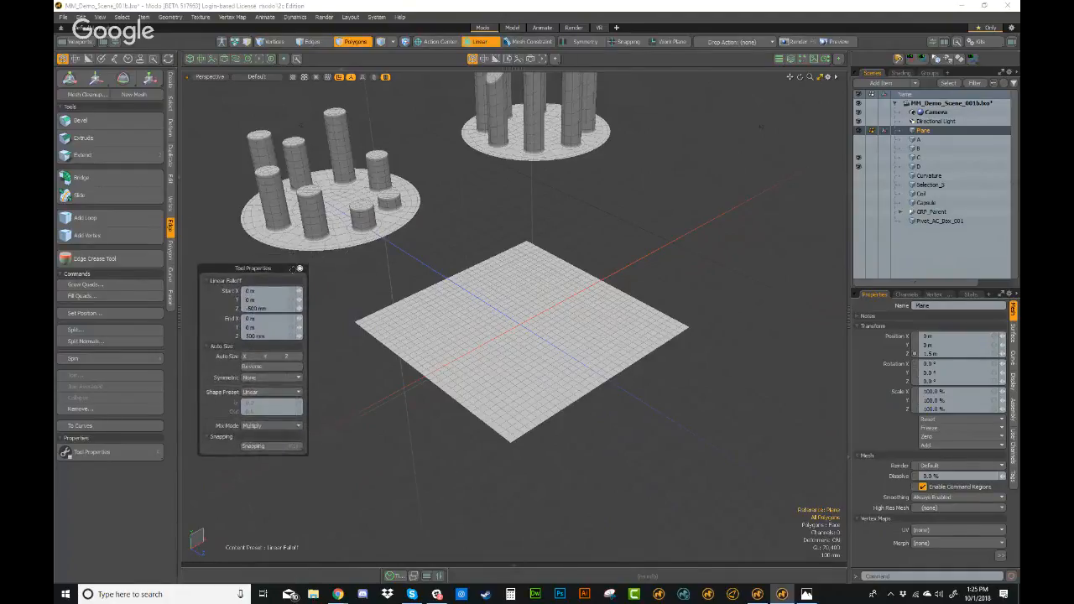
- Draw a linear falloff freehand along the plane's edge and reposition its start handle beyond the far corner
{"action": "left_click_drag", "start_coordinate": [393, 312], "coordinate": [701, 390], "text": "alt"}
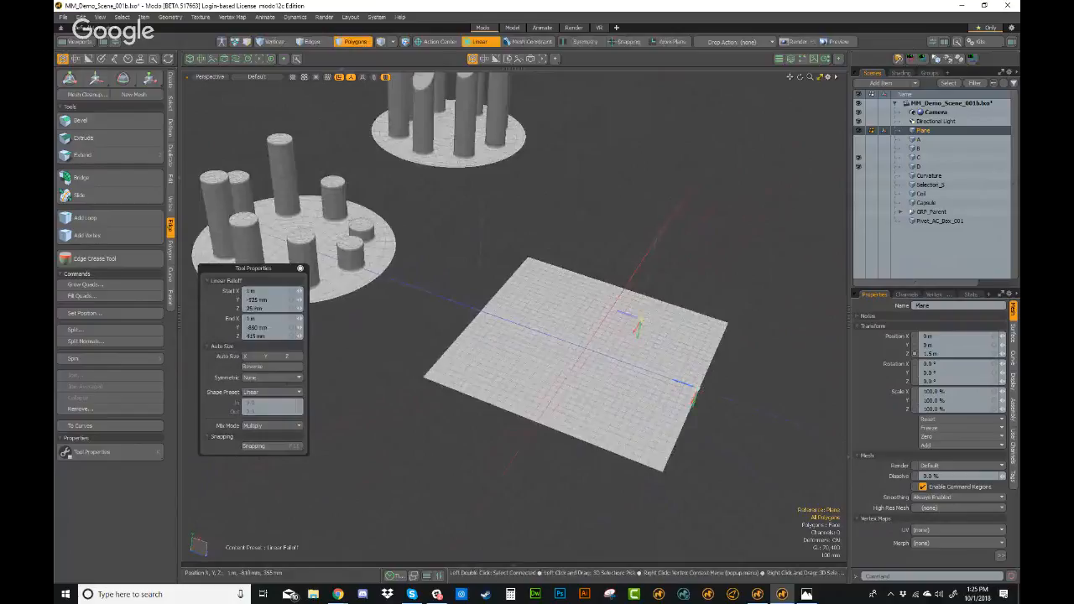
{"action": "left_click_drag", "start_coordinate": [506, 288], "coordinate": [480, 314]}
{"action": "left_click_drag", "start_coordinate": [646, 403], "coordinate": [537, 458], "text": "alt"}
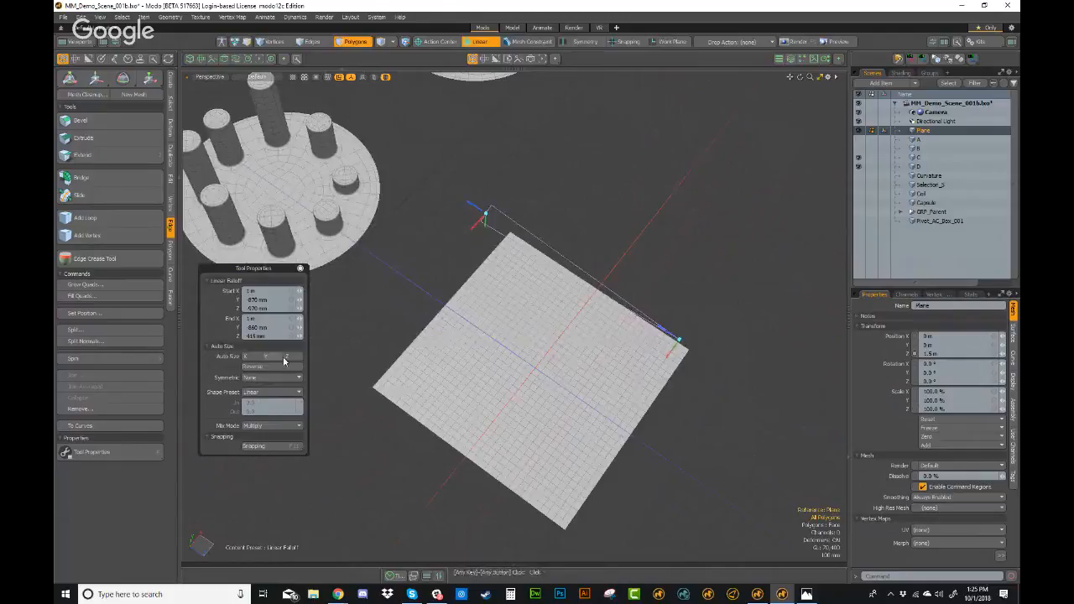
- Auto-size the linear falloff along Z and pull its handles inward to a start Z of about -368 mm and end Z of about 318 mm
{"action": "left_click", "coordinate": [289, 356]}
{"action": "left_click_drag", "start_coordinate": [539, 434], "coordinate": [525, 326], "text": "alt"}
{"action": "scroll", "coordinate": [523, 352], "scroll_direction": "up", "scroll_amount": 2}
{"action": "left_click_drag", "start_coordinate": [521, 366], "coordinate": [549, 381], "text": "alt+shift"}
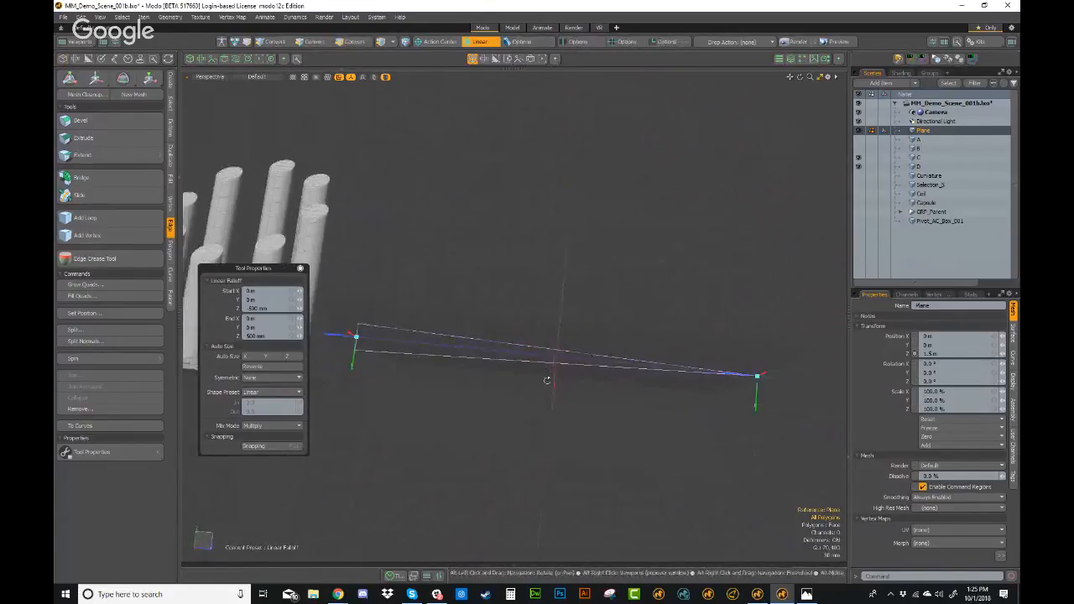
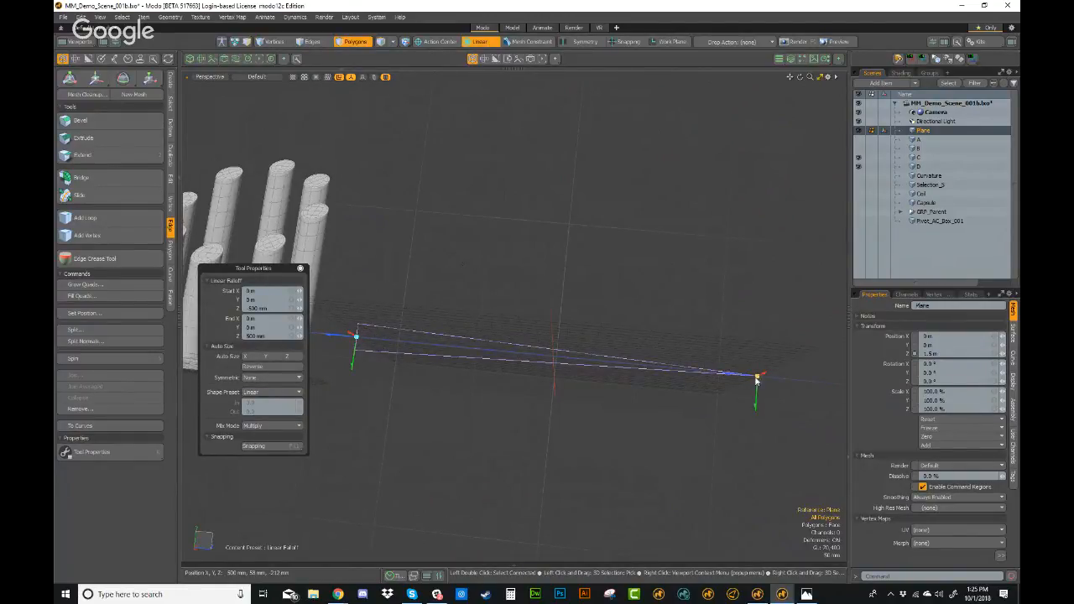
{"action": "left_click_drag", "start_coordinate": [731, 375], "coordinate": [655, 366]}
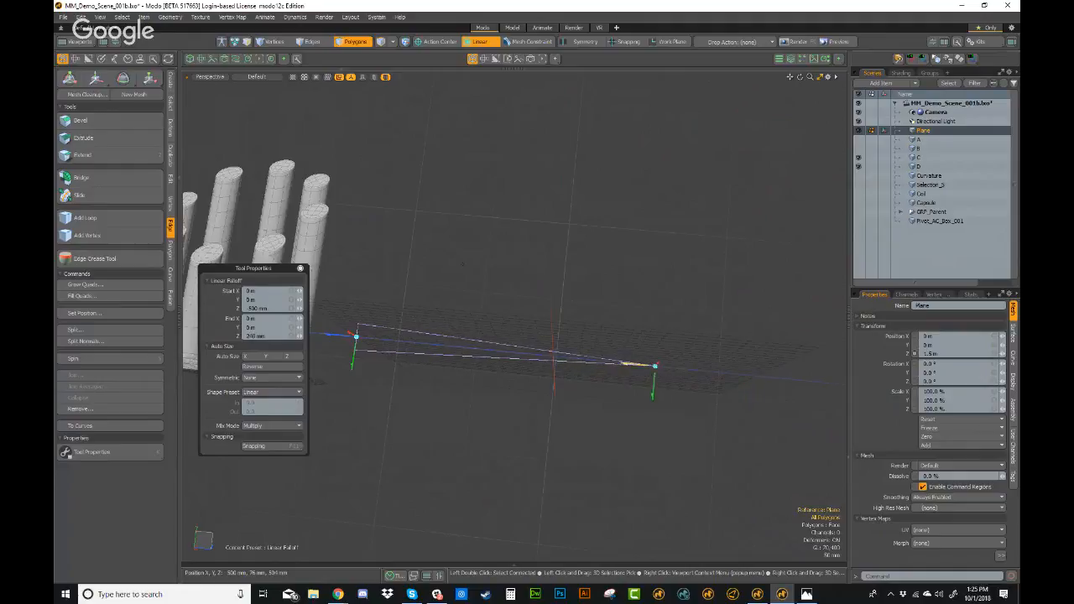
{"action": "left_click_drag", "start_coordinate": [338, 340], "coordinate": [390, 340]}
{"action": "left_click_drag", "start_coordinate": [521, 299], "coordinate": [420, 315], "text": "alt"}
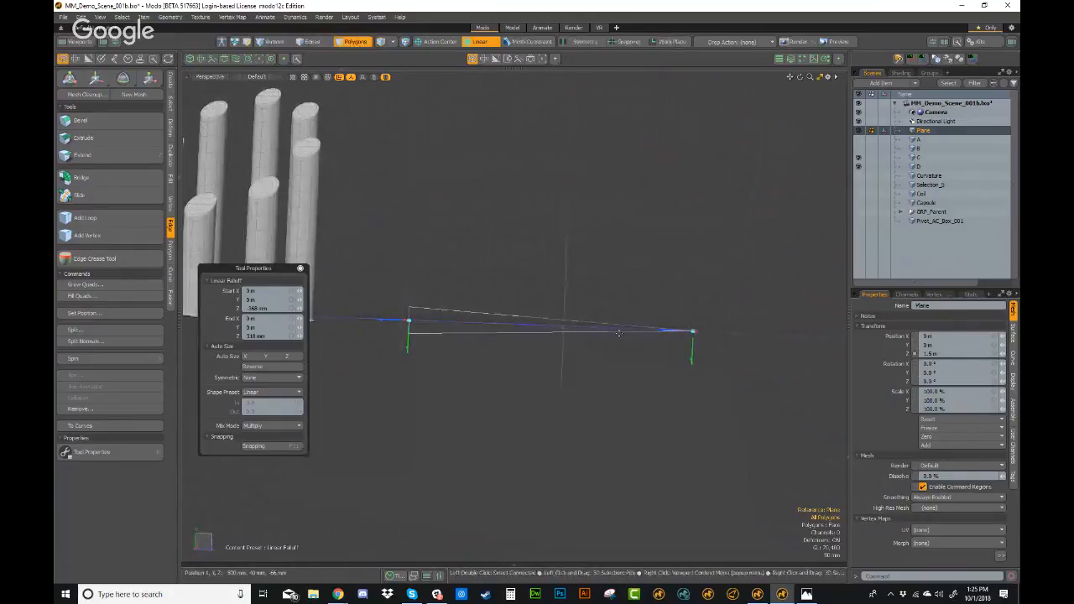
- Turn on Show Falloffs to display the falloff weights on the plane's vertices, and hide the work plane grid
{"action": "left_click", "coordinate": [101, 18]}
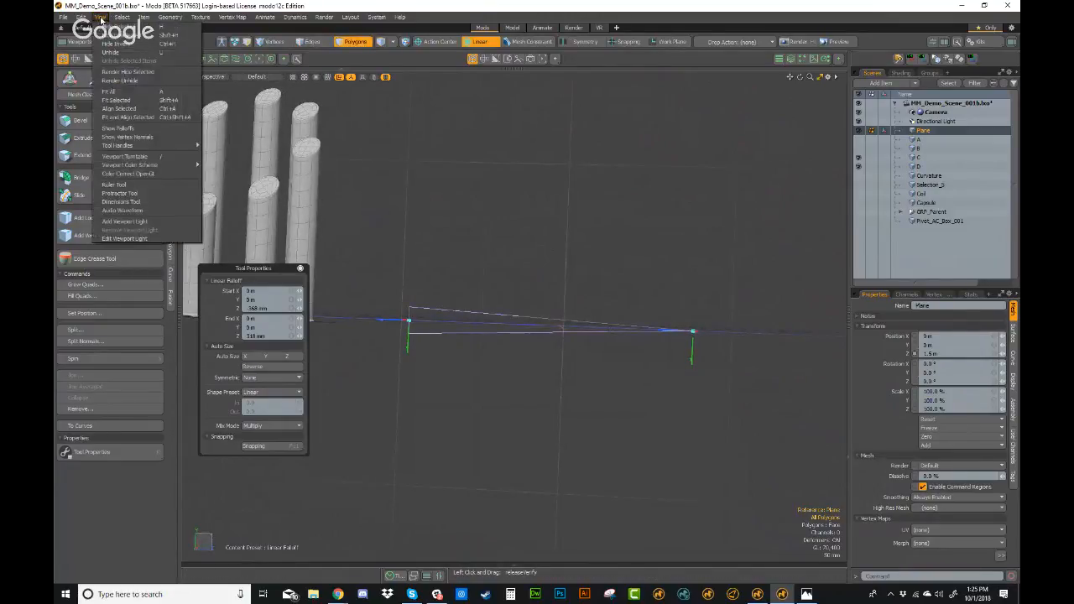
{"action": "left_click", "coordinate": [126, 130]}
{"action": "left_click_drag", "start_coordinate": [473, 207], "coordinate": [671, 394], "text": "alt"}
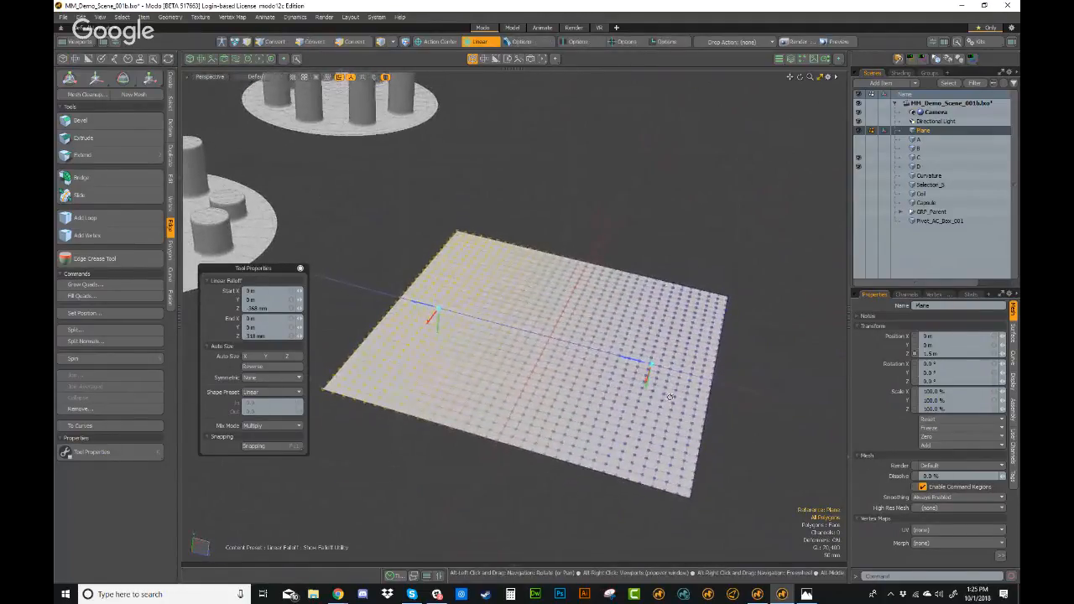
{"action": "key", "text": "ctrl+3"}
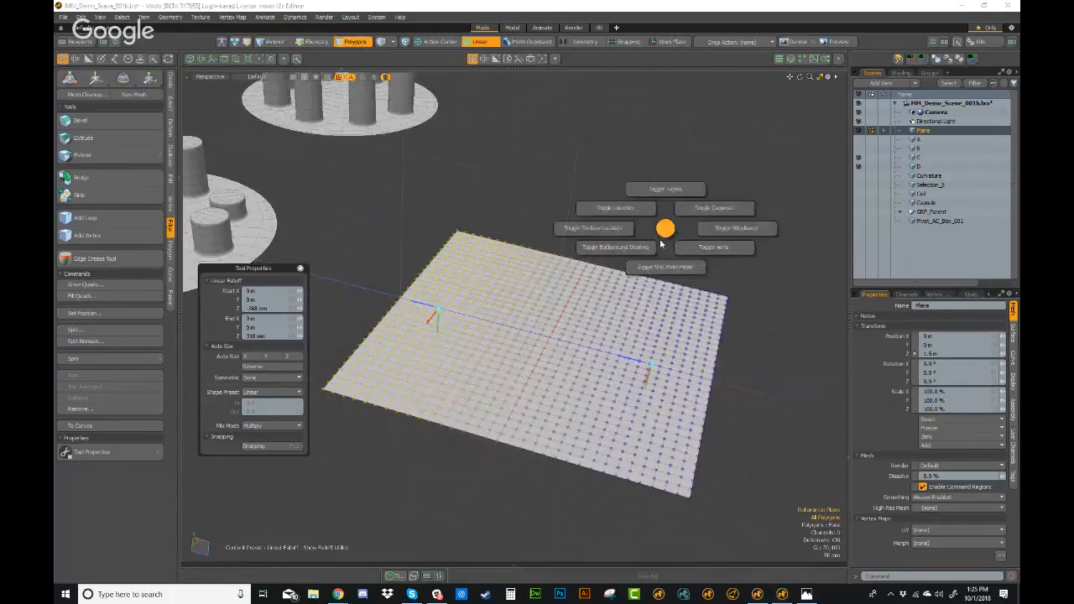
{"action": "left_click", "coordinate": [682, 280]}
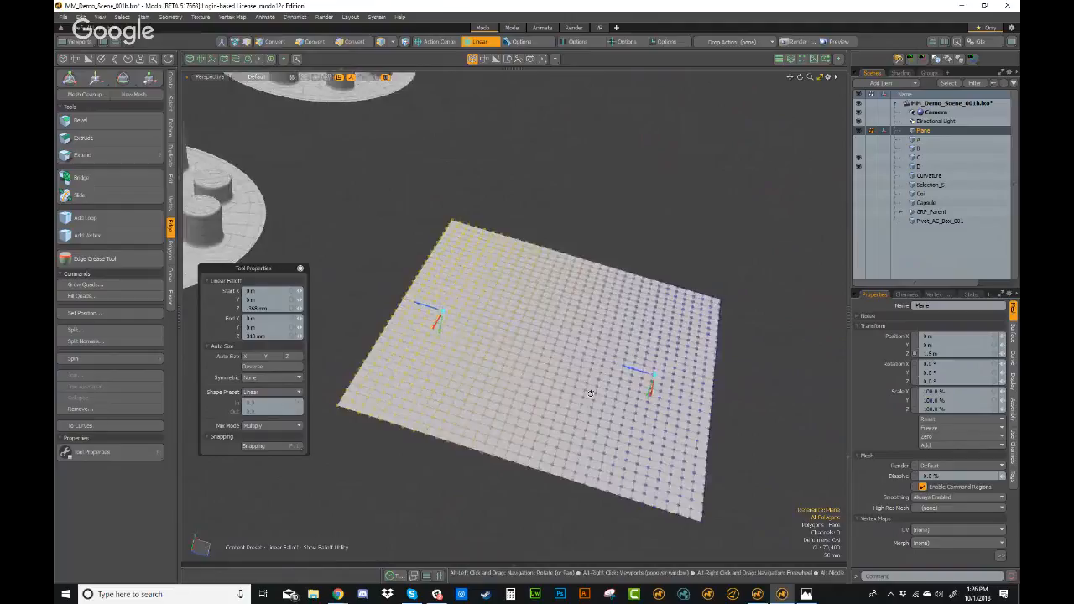
- Try spreading the falloff's handles to a start Z of about -704 mm and end Z of about 483 mm, and undo the last handle move
{"action": "left_click_drag", "start_coordinate": [634, 373], "coordinate": [661, 381]}
{"action": "left_click_drag", "start_coordinate": [735, 307], "coordinate": [709, 295], "text": "alt"}
{"action": "left_click_drag", "start_coordinate": [687, 344], "coordinate": [692, 322], "text": "alt"}
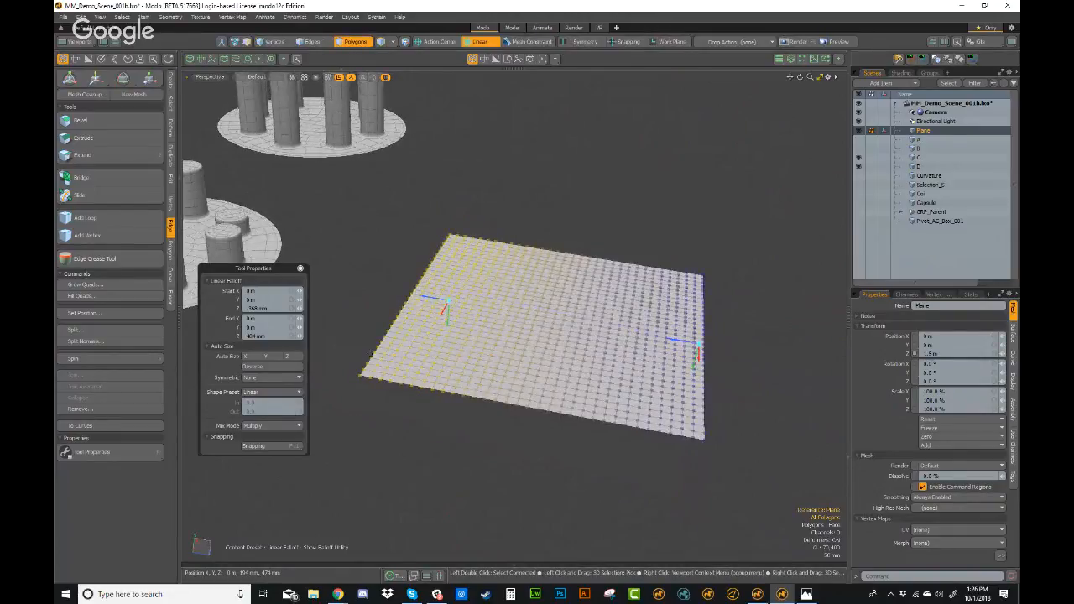
{"action": "left_click_drag", "start_coordinate": [429, 298], "coordinate": [456, 300], "text": "alt"}
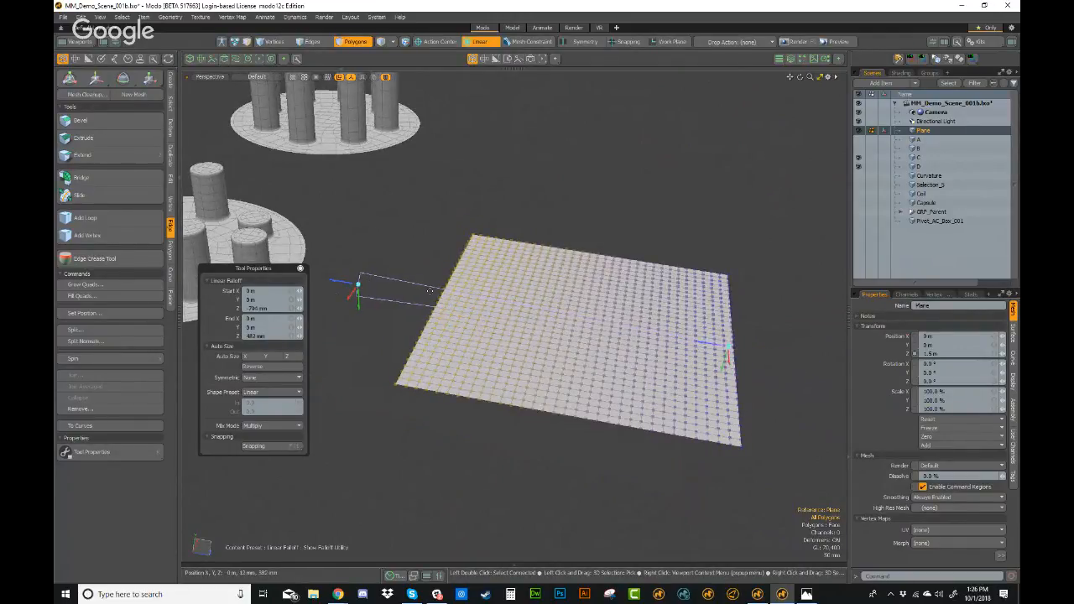
{"action": "key", "text": "ctrl+z"}
- Move the plane up by about 186 mm in Y through the linear falloff
{"action": "left_click_drag", "start_coordinate": [601, 353], "coordinate": [576, 230], "text": "alt"}
{"action": "key", "text": "w"}
{"action": "left_click_drag", "start_coordinate": [593, 295], "coordinate": [603, 217]}
{"action": "left_click_drag", "start_coordinate": [603, 217], "coordinate": [638, 282], "text": "alt"}
- Try the falloff handles at a start of about X -270 mm, Z -40 mm and an end Z of about 322 mm while the move is active
{"action": "left_click_drag", "start_coordinate": [718, 280], "coordinate": [681, 279]}
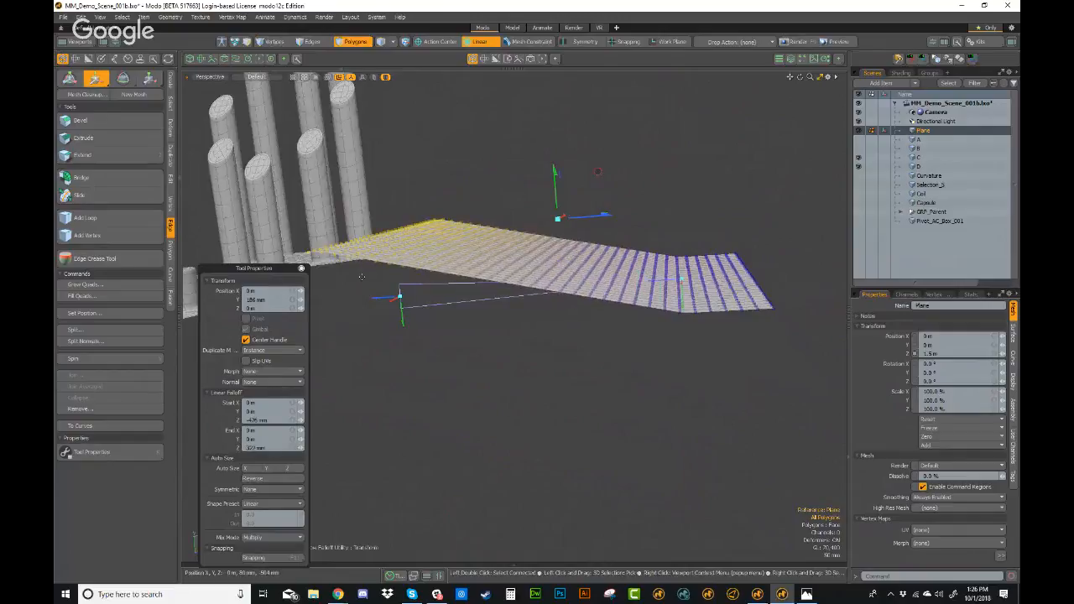
{"action": "left_click_drag", "start_coordinate": [377, 297], "coordinate": [436, 294]}
{"action": "left_click_drag", "start_coordinate": [548, 296], "coordinate": [461, 293]}
{"action": "left_click_drag", "start_coordinate": [549, 287], "coordinate": [562, 377], "text": "alt"}
{"action": "mouse_move", "coordinate": [486, 282]}
{"action": "left_mouse_down"}
{"action": "mouse_move", "coordinate": [472, 304]}
{"action": "mouse_move", "coordinate": [574, 439]}
{"action": "mouse_move", "coordinate": [688, 419]}
{"action": "mouse_move", "coordinate": [626, 264]}
{"action": "mouse_move", "coordinate": [545, 252]}
{"action": "mouse_move", "coordinate": [547, 375]}
{"action": "mouse_move", "coordinate": [560, 427]}
{"action": "mouse_move", "coordinate": [578, 422]}
{"action": "mouse_move", "coordinate": [537, 396]}
{"action": "left_mouse_up"}
{"action": "left_click_drag", "start_coordinate": [536, 396], "coordinate": [580, 355], "text": "alt"}
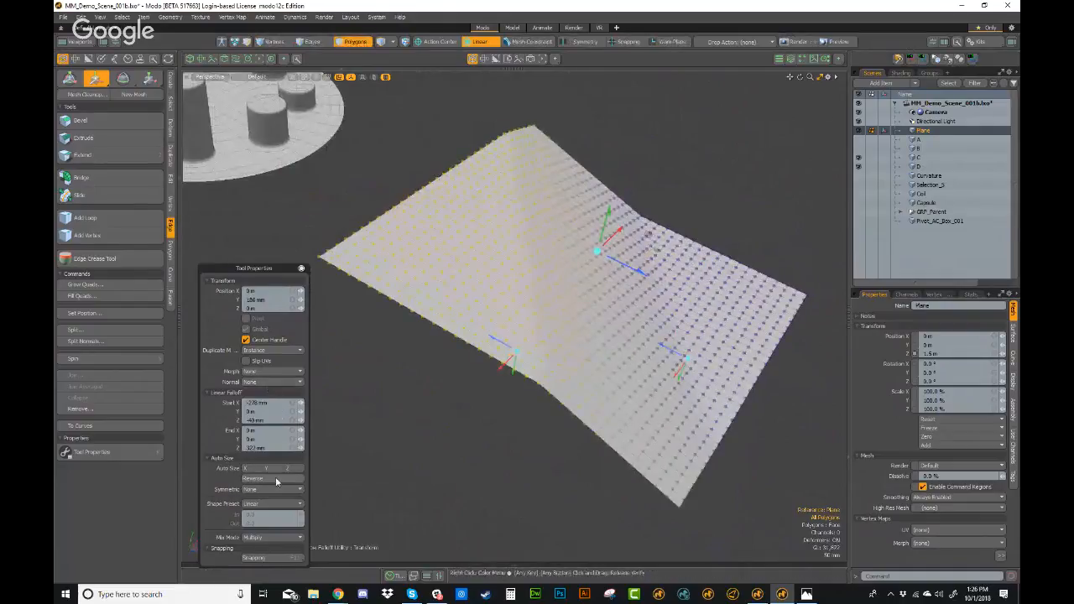
- Auto-size the falloff along Z again and reset the move's Y position to 0
{"action": "left_click", "coordinate": [287, 469]}
{"action": "mouse_move", "coordinate": [638, 352]}
{"action": "left_mouse_down", "text": "alt"}
{"action": "mouse_move", "coordinate": [635, 283]}
{"action": "mouse_move", "coordinate": [638, 333]}
{"action": "left_mouse_up", "text": "alt"}
{"action": "left_click", "coordinate": [282, 302]}
{"action": "type", "text": "0"}
{"action": "key", "text": "Return"}
{"action": "left_click_drag", "start_coordinate": [578, 319], "coordinate": [522, 243], "text": "alt"}
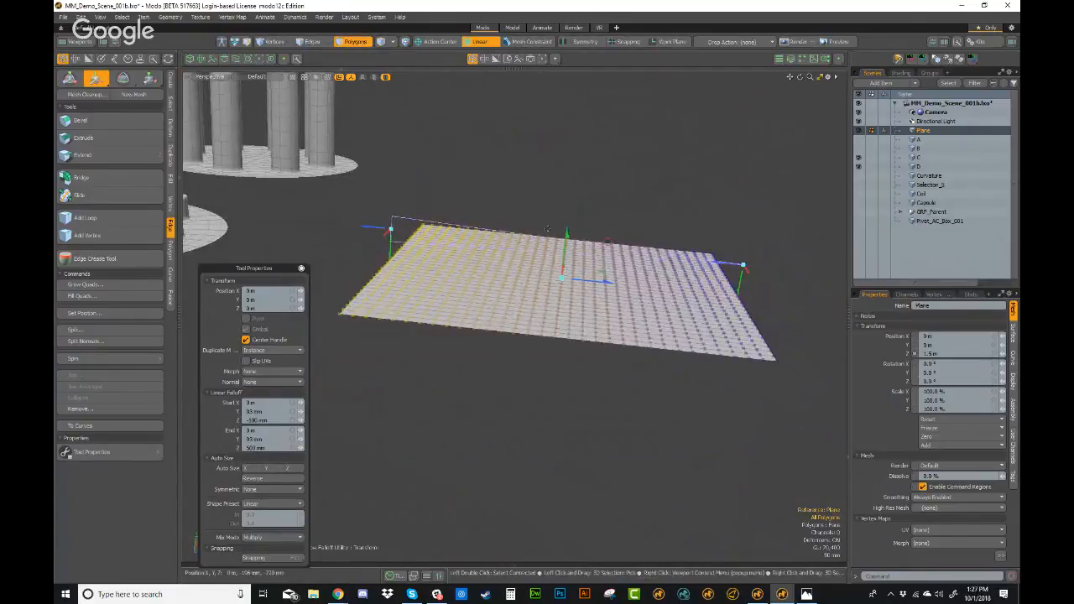
- Move the plane up about 250 mm in Y through the falloff and set the falloff's shape preset to Ease-In
{"action": "left_click_drag", "start_coordinate": [567, 237], "coordinate": [554, 178]}
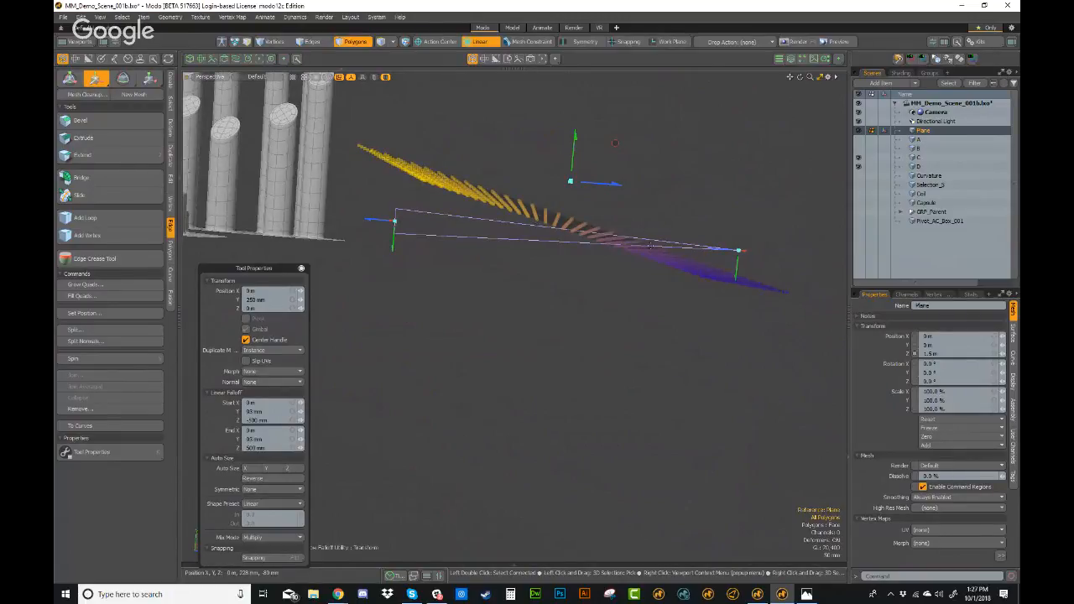
{"action": "left_click", "coordinate": [250, 504]}
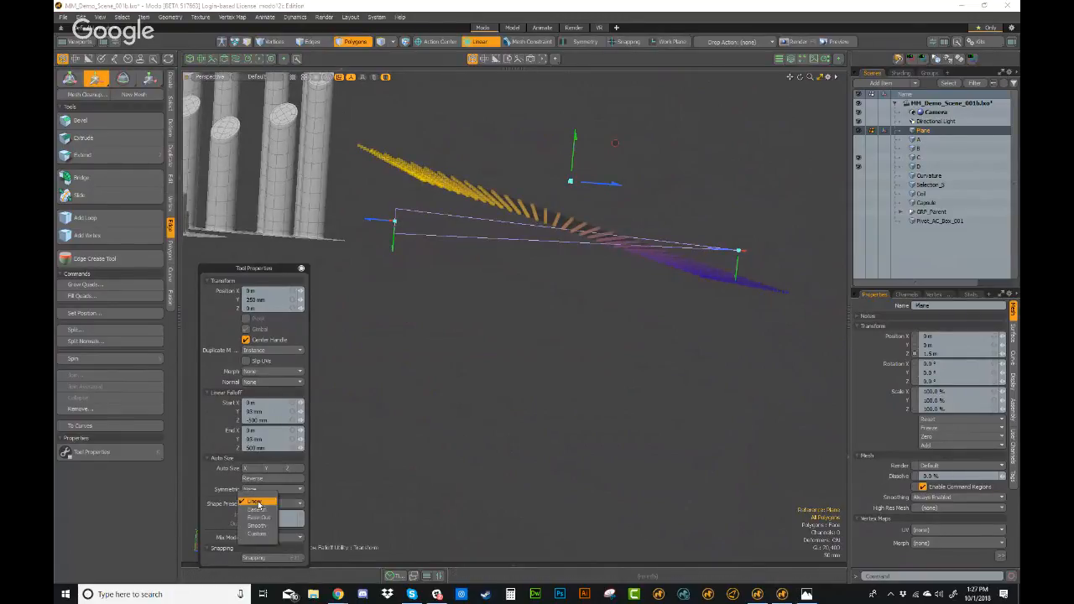
{"action": "left_click", "coordinate": [258, 510]}
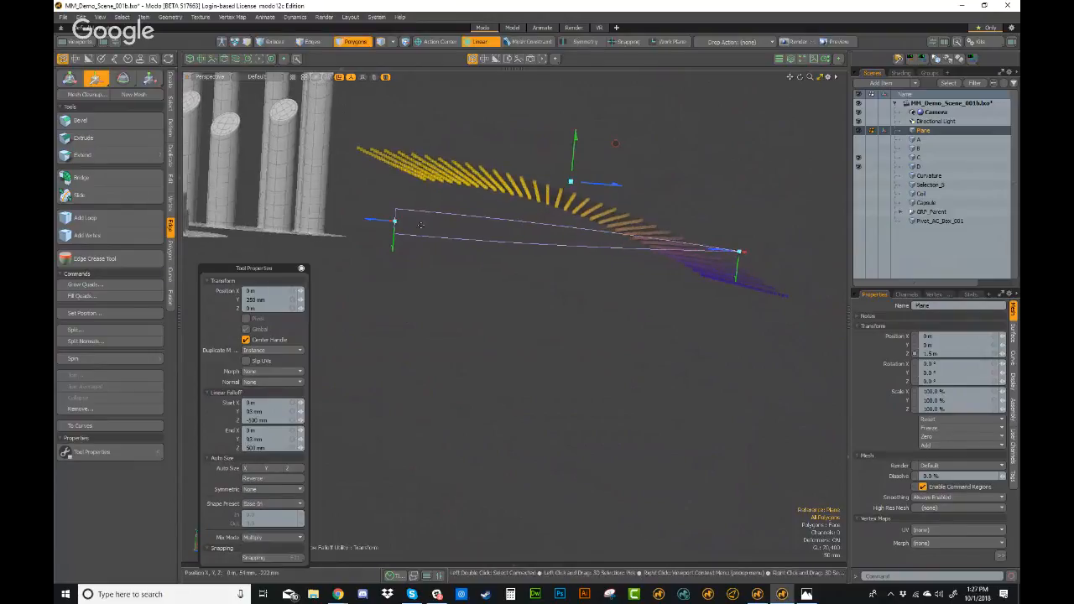
- Lower the plane's falloff move to Y 222 mm and set the linear falloff's shape preset to Ease-Out
{"action": "left_click_drag", "start_coordinate": [543, 226], "coordinate": [591, 299], "text": "alt"}
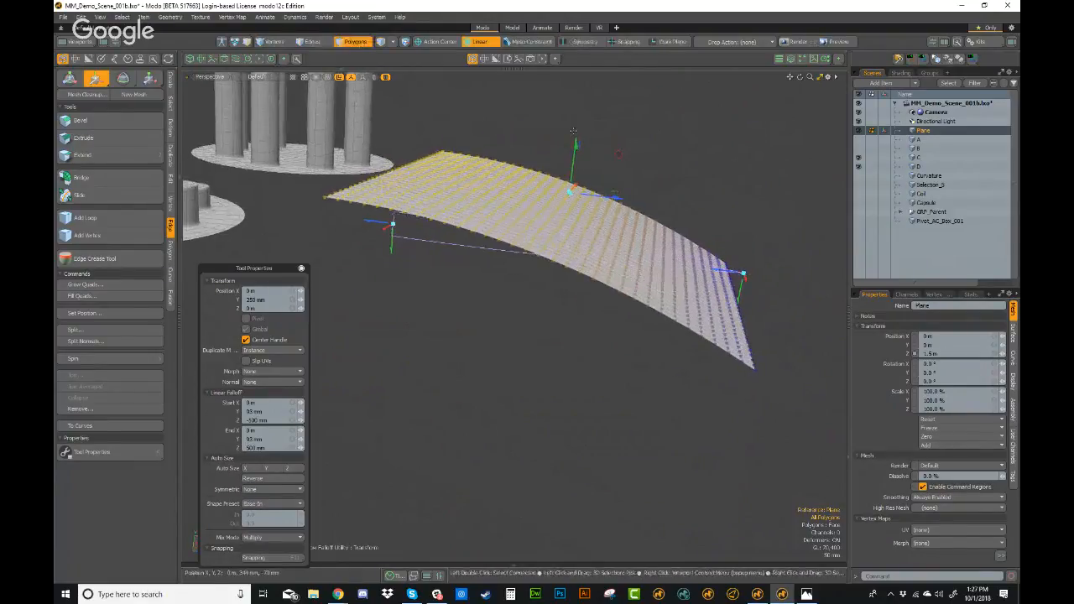
{"action": "mouse_move", "coordinate": [575, 163]}
{"action": "left_mouse_down"}
{"action": "mouse_move", "coordinate": [569, 231]}
{"action": "mouse_move", "coordinate": [573, 169]}
{"action": "left_mouse_up"}
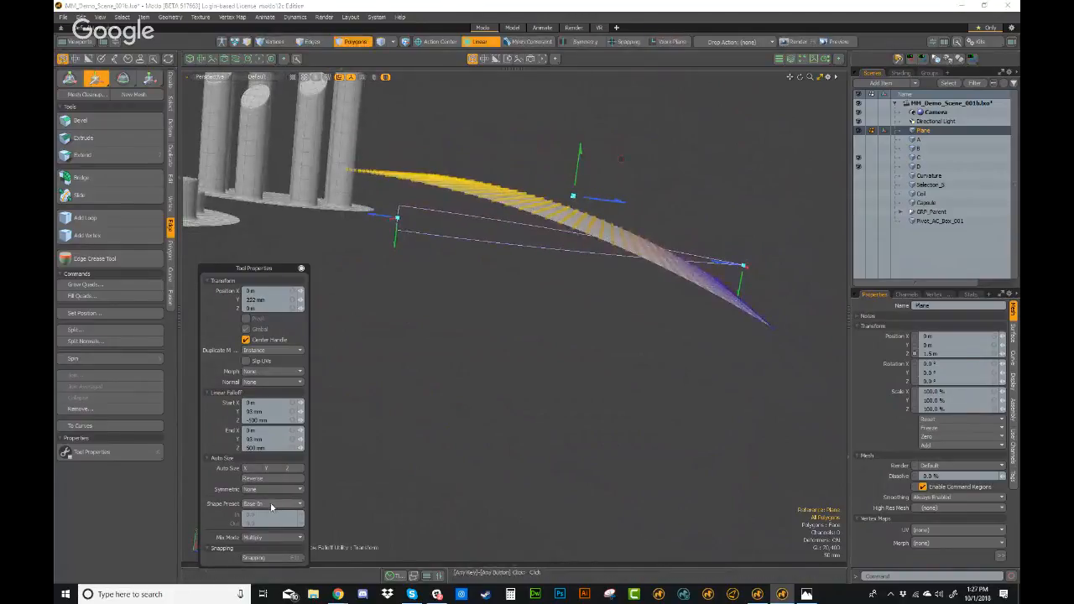
{"action": "left_click", "coordinate": [272, 505]}
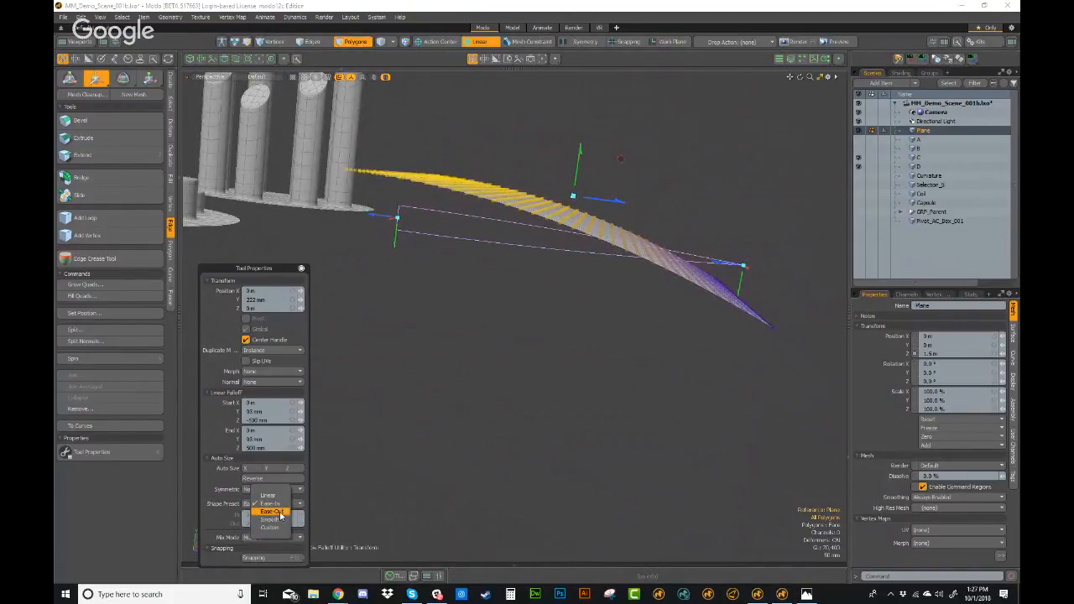
{"action": "left_click", "coordinate": [279, 512]}
{"action": "left_click_drag", "start_coordinate": [584, 283], "coordinate": [616, 244], "text": "alt"}
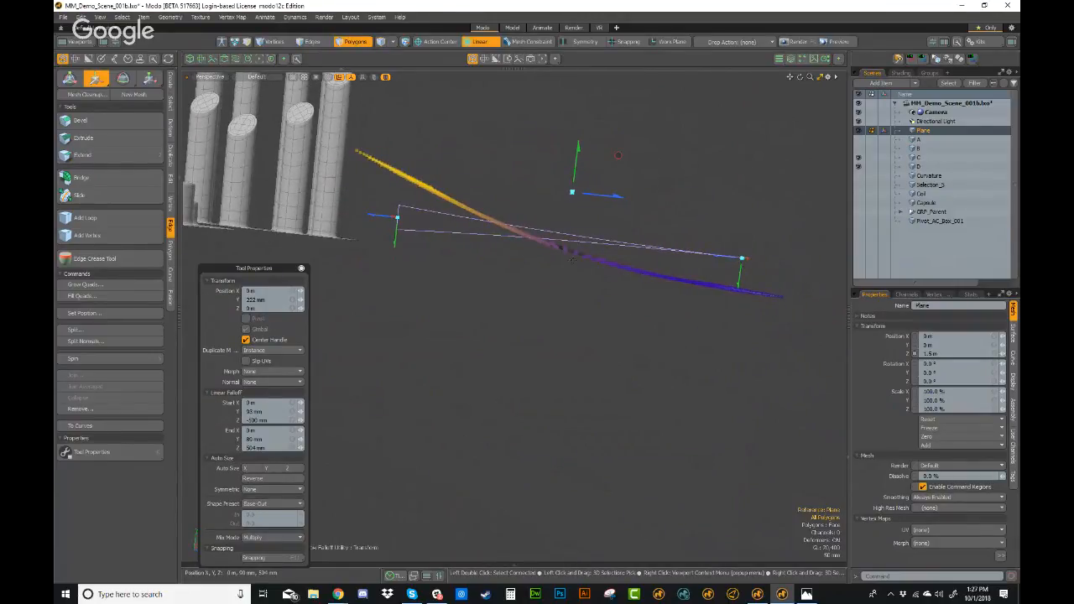
{"action": "left_click_drag", "start_coordinate": [386, 155], "coordinate": [458, 225], "text": "alt"}
- Set the linear falloff's shape preset to Smooth and view the plane's profile from the side
{"action": "left_click", "coordinate": [276, 504]}
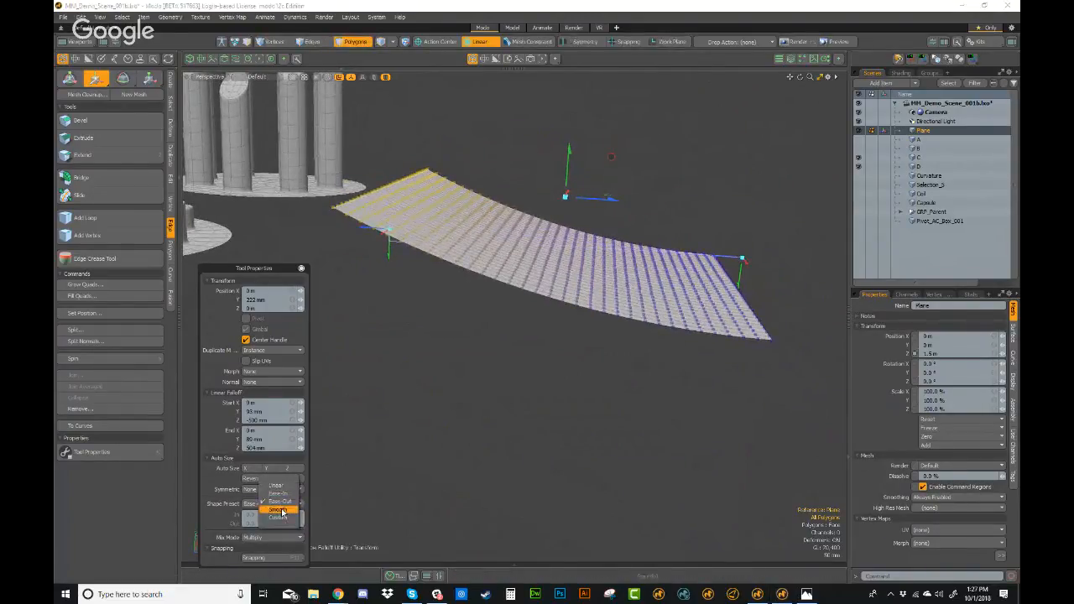
{"action": "left_click", "coordinate": [279, 510]}
{"action": "left_click_drag", "start_coordinate": [587, 277], "coordinate": [765, 272], "text": "alt"}
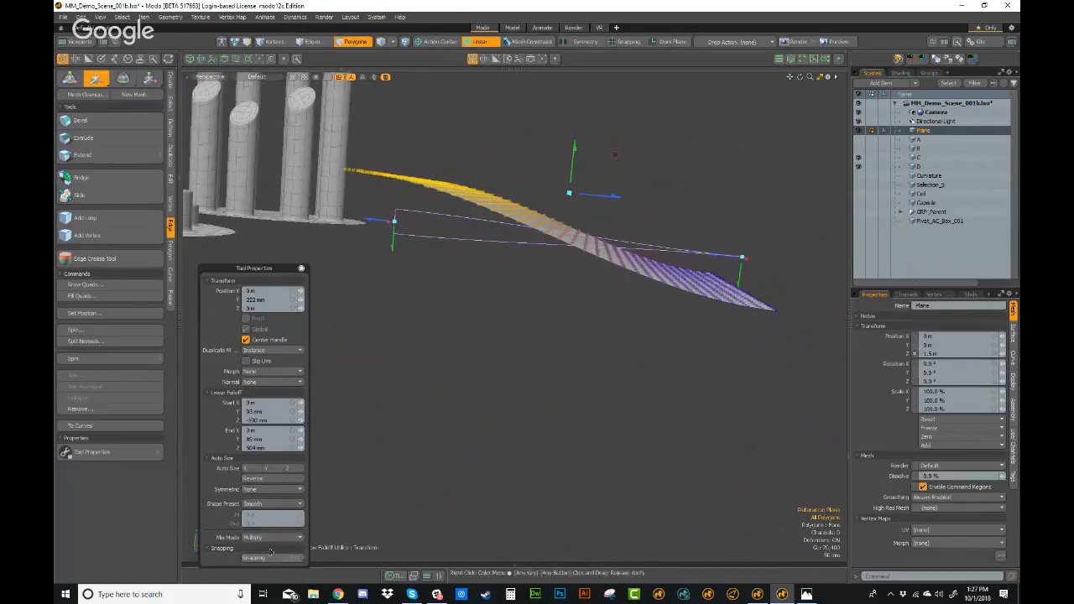
- Move the Tool Properties window clear of the screen edge and set the falloff's shape preset to Custom
{"action": "left_click_drag", "start_coordinate": [265, 268], "coordinate": [268, 221]}
{"action": "left_click", "coordinate": [275, 458]}
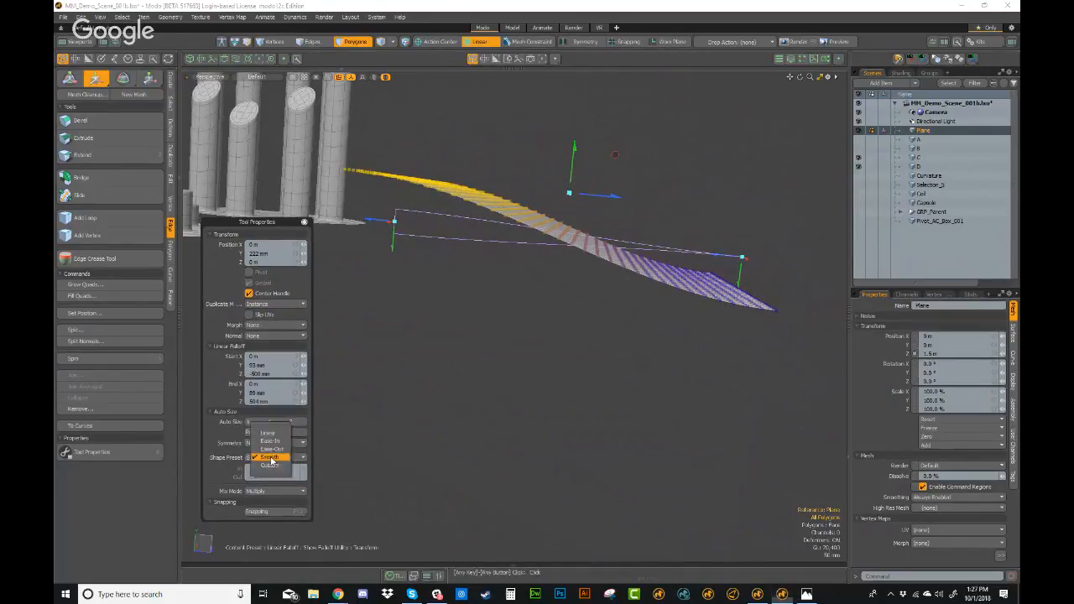
{"action": "left_click", "coordinate": [271, 466]}
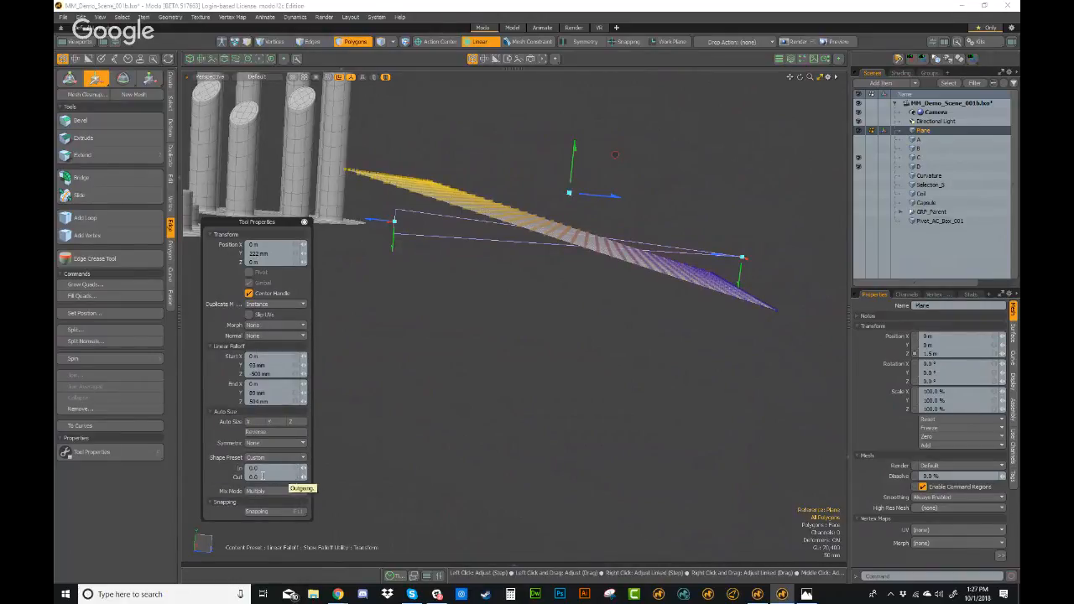
{"action": "left_click_drag", "start_coordinate": [494, 294], "coordinate": [512, 306], "text": "alt"}
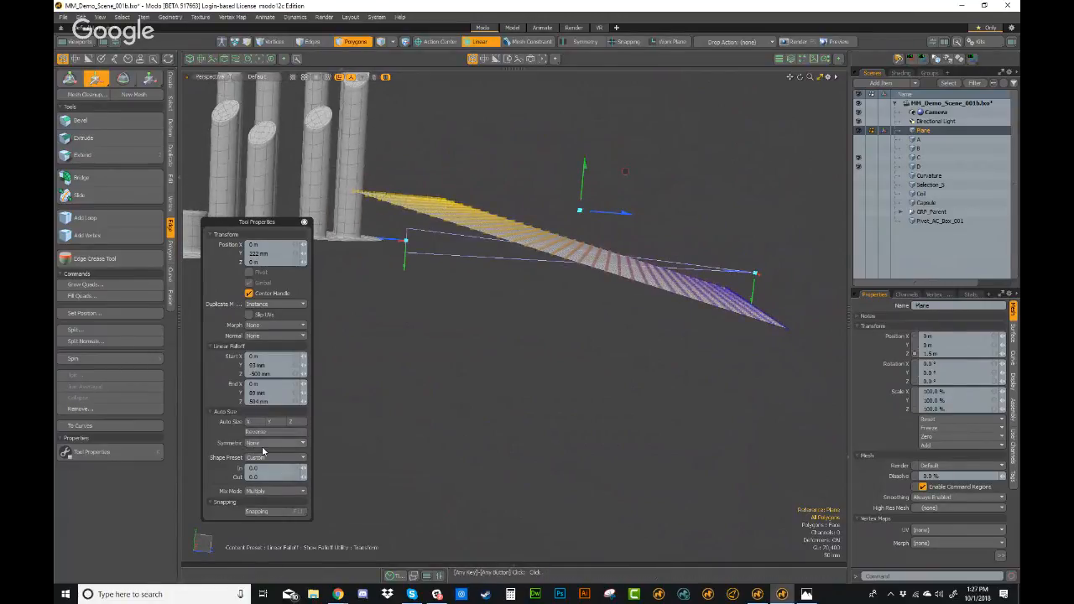
{"action": "left_click_drag", "start_coordinate": [638, 326], "coordinate": [623, 366], "text": "alt"}
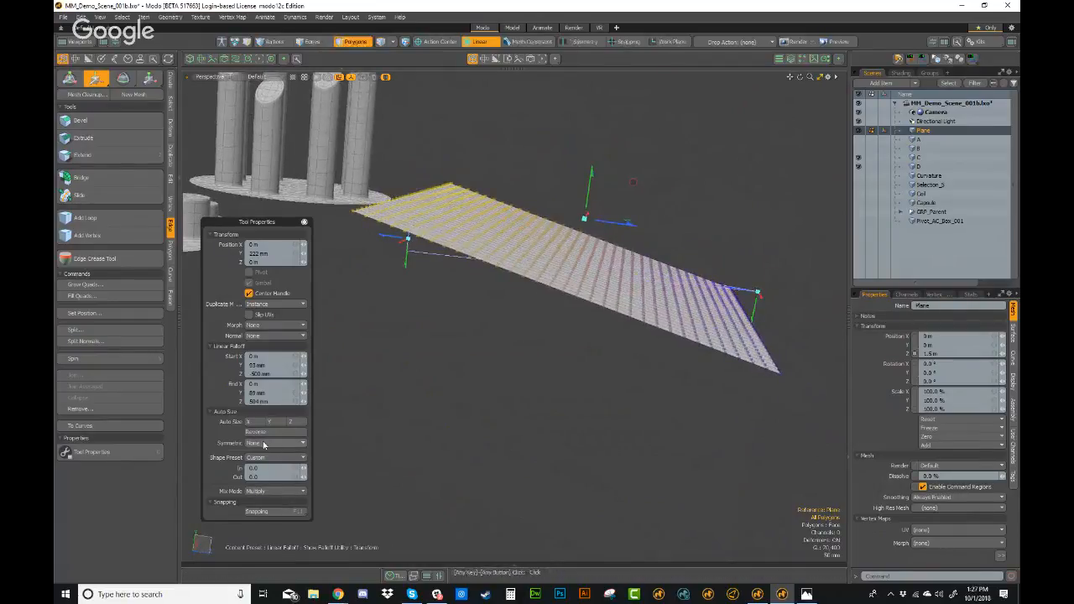
- Set the falloff symmetry to End and move its start handle near the plane's centre, at about Y 62 mm, Z 24 mm
{"action": "left_click", "coordinate": [270, 445]}
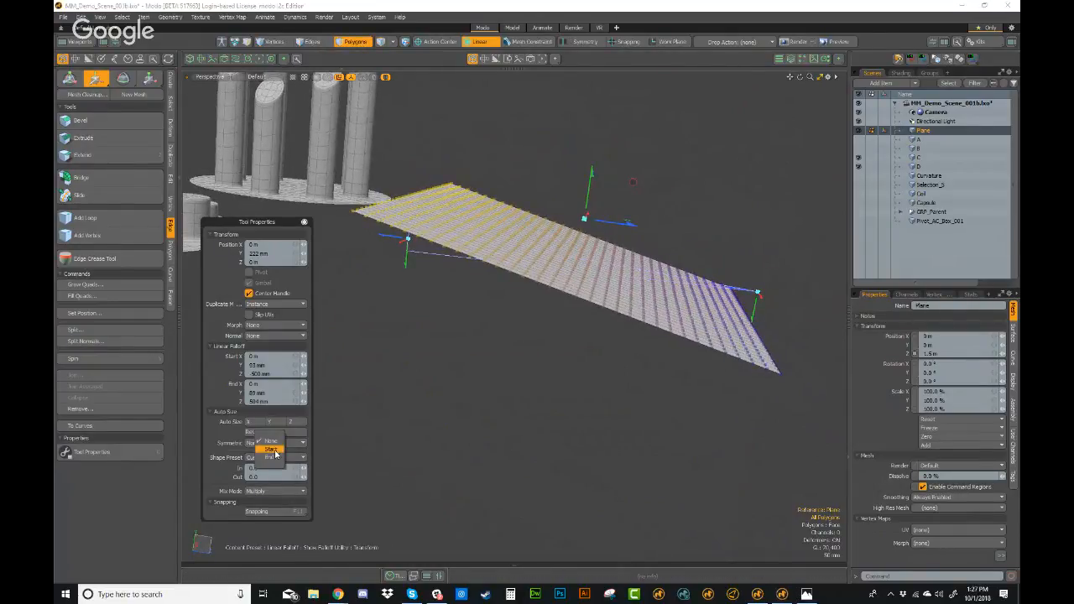
{"action": "left_click", "coordinate": [273, 460]}
{"action": "left_click_drag", "start_coordinate": [520, 361], "coordinate": [571, 287], "text": "alt"}
{"action": "left_click_drag", "start_coordinate": [504, 353], "coordinate": [514, 416], "text": "alt"}
{"action": "left_click_drag", "start_coordinate": [527, 320], "coordinate": [556, 290]}
{"action": "left_click_drag", "start_coordinate": [621, 330], "coordinate": [534, 470], "text": "alt"}
{"action": "left_click_drag", "start_coordinate": [533, 358], "coordinate": [556, 349]}
{"action": "left_click_drag", "start_coordinate": [541, 470], "coordinate": [575, 282], "text": "alt"}
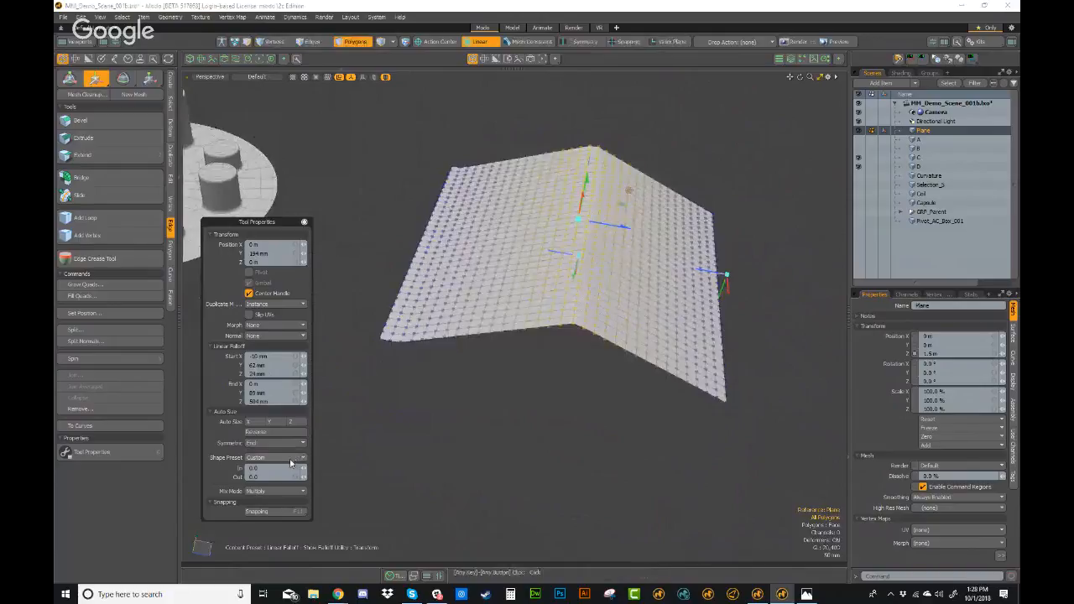
- Set the symmetric falloff's shape preset to Ease-In to arch the plane
{"action": "left_click", "coordinate": [293, 459]}
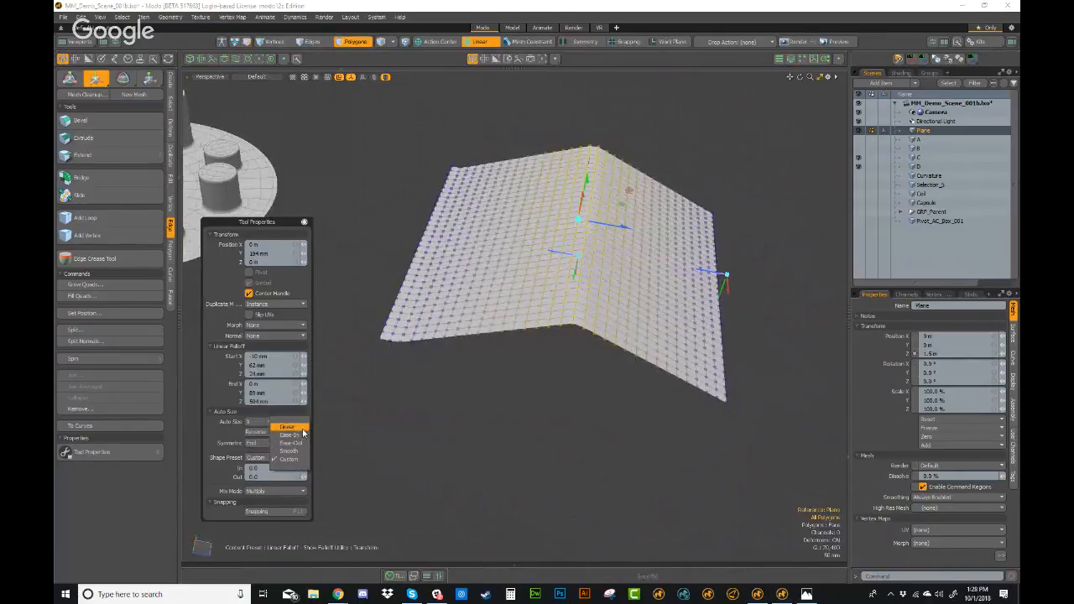
{"action": "left_click", "coordinate": [296, 437]}
{"action": "left_click_drag", "start_coordinate": [487, 302], "coordinate": [466, 236], "text": "alt"}
- Set the falloff's shape preset to Ease-Out and raise the plane's centre to about Y 216 mm
{"action": "left_click", "coordinate": [269, 443]}
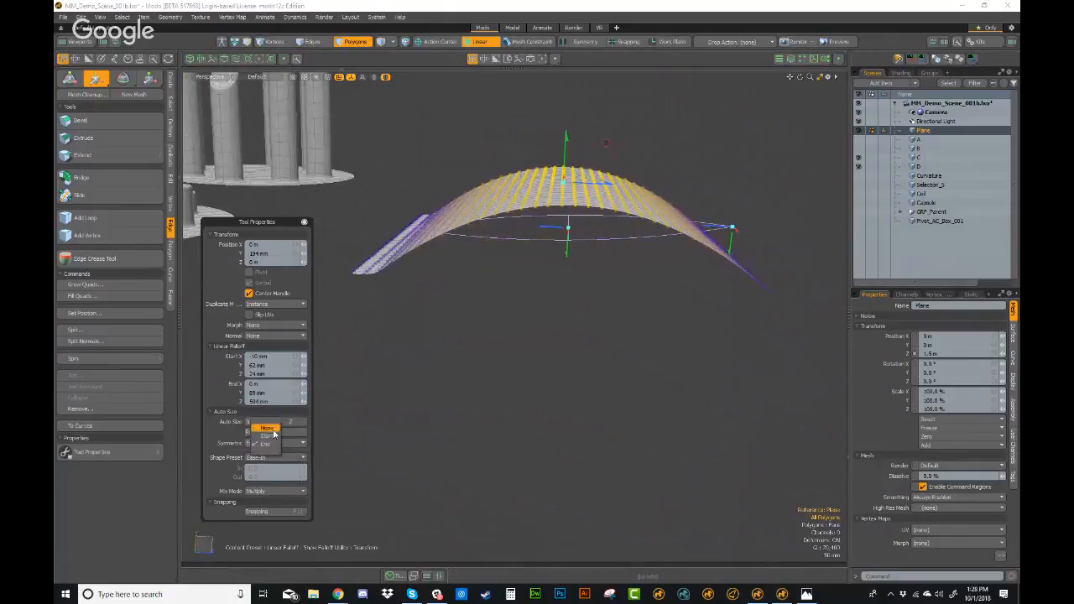
{"action": "left_click", "coordinate": [280, 460]}
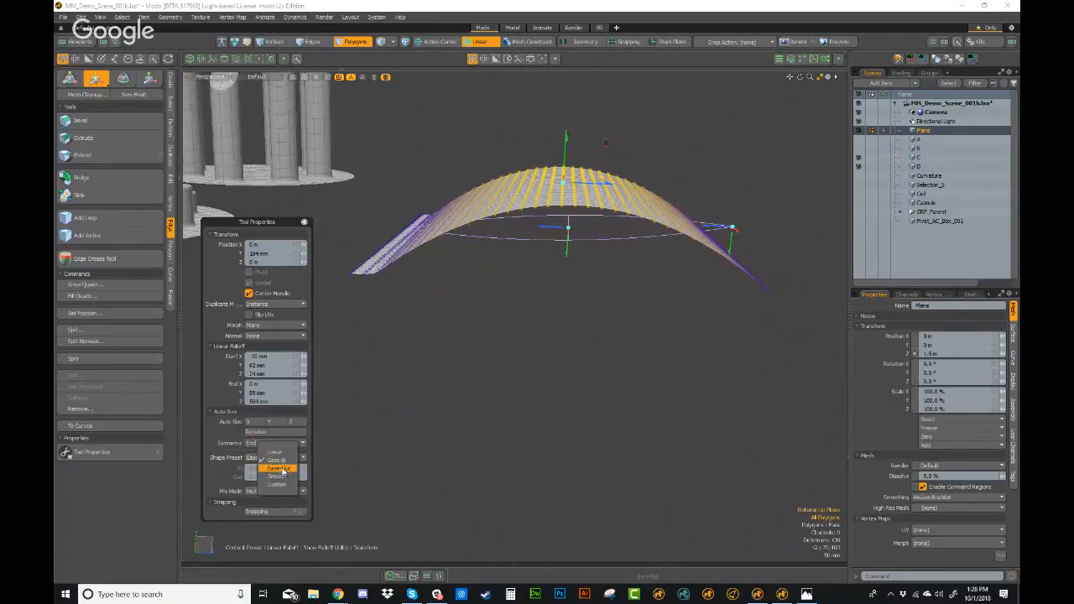
{"action": "left_click", "coordinate": [282, 470]}
{"action": "mouse_move", "coordinate": [487, 285]}
{"action": "left_mouse_down", "text": "alt"}
{"action": "mouse_move", "coordinate": [482, 252]}
{"action": "mouse_move", "coordinate": [480, 294]}
{"action": "left_mouse_up", "text": "alt"}
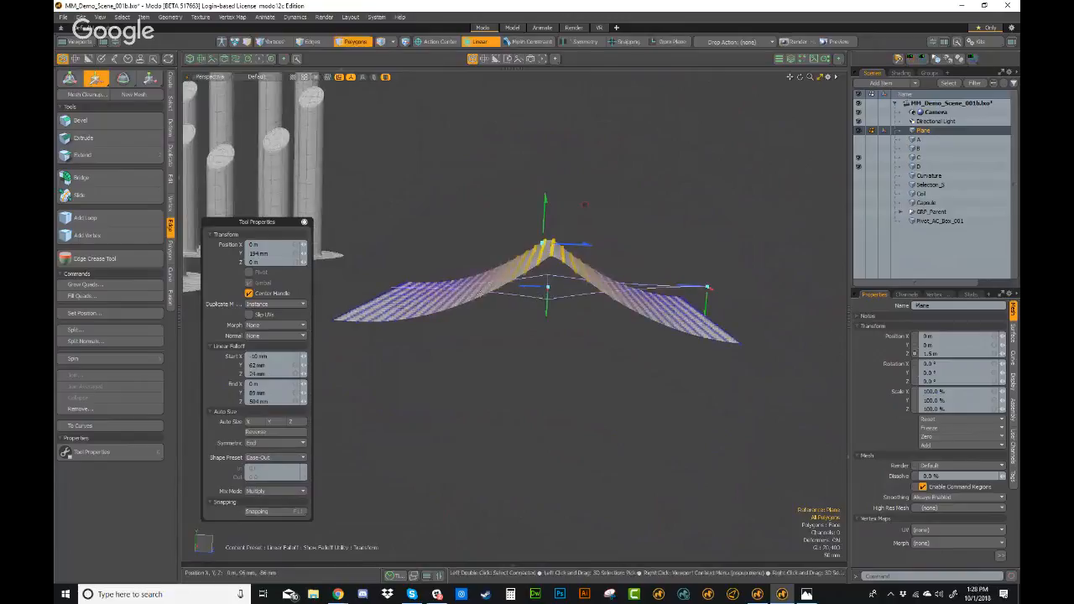
{"action": "mouse_move", "coordinate": [547, 215]}
{"action": "left_mouse_down"}
{"action": "mouse_move", "coordinate": [547, 196]}
{"action": "mouse_move", "coordinate": [547, 206]}
{"action": "left_mouse_up"}
{"action": "mouse_move", "coordinate": [470, 429]}
{"action": "left_mouse_down", "text": "alt"}
{"action": "mouse_move", "coordinate": [464, 446]}
{"action": "mouse_move", "coordinate": [453, 432]}
{"action": "left_mouse_up", "text": "alt"}
- Set the falloff's shape preset to Custom with an In value of -1 and an Out value of 1
{"action": "left_click", "coordinate": [269, 458]}
{"action": "left_click", "coordinate": [276, 475]}
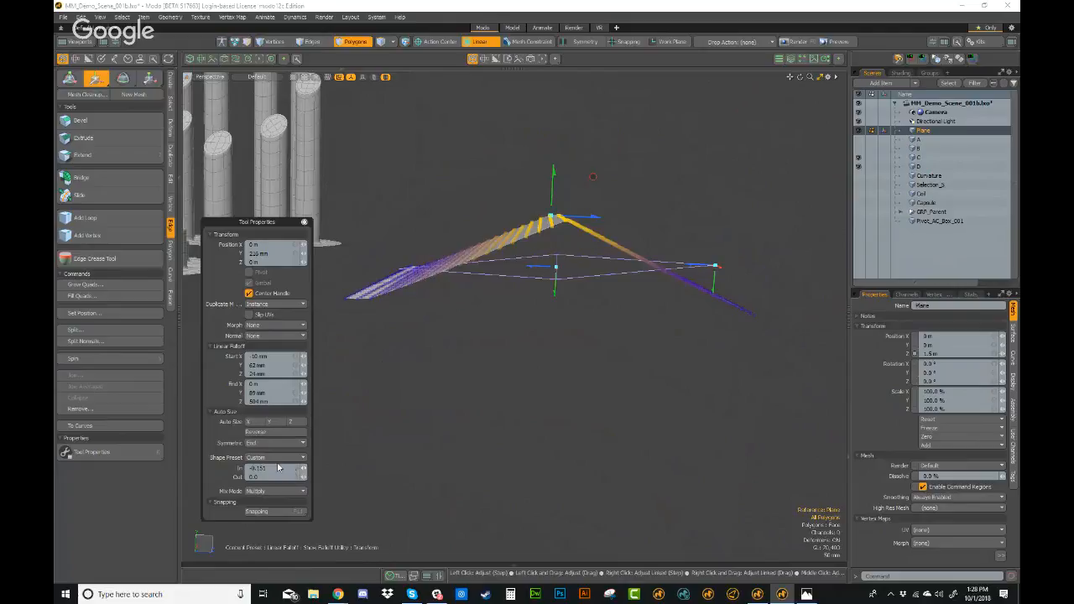
{"action": "key", "text": "Return"}
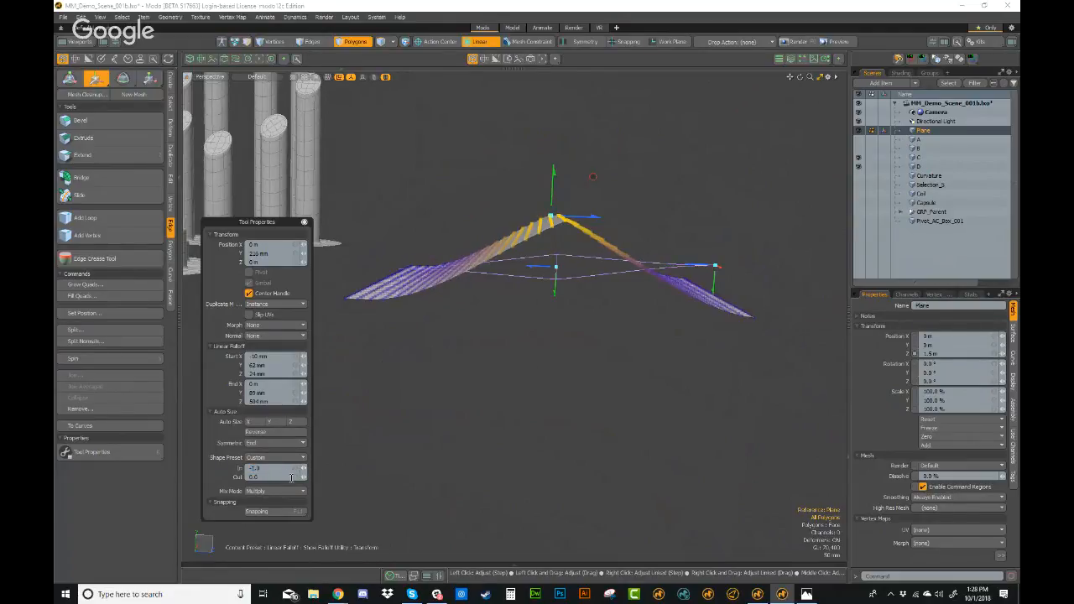
{"action": "left_click", "coordinate": [282, 476]}
{"action": "type", "text": "1"}
{"action": "key", "text": "Return"}
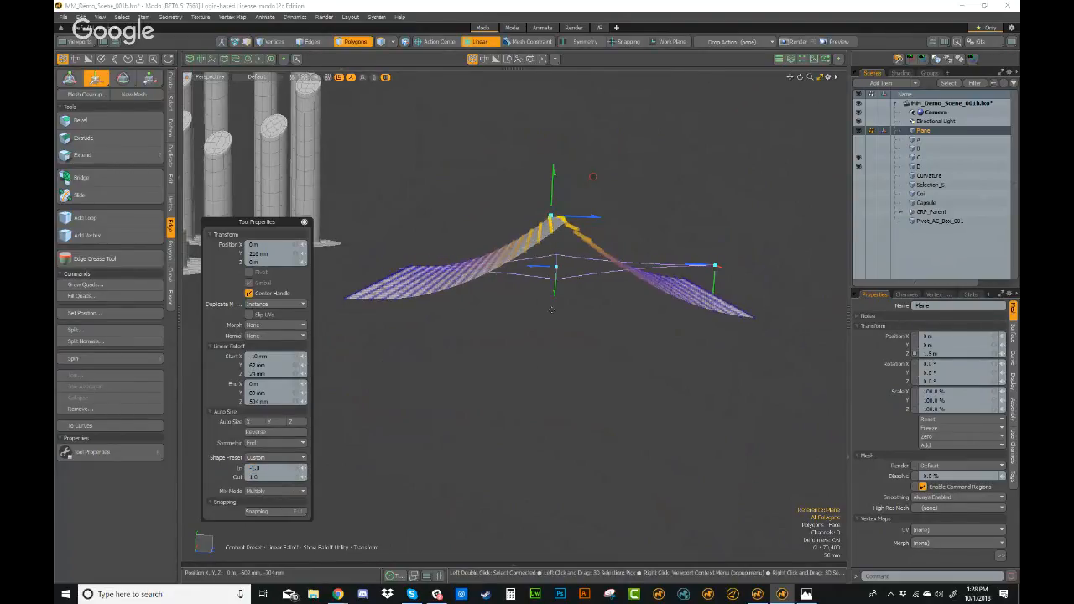
{"action": "left_click_drag", "start_coordinate": [630, 329], "coordinate": [595, 348], "text": "alt"}
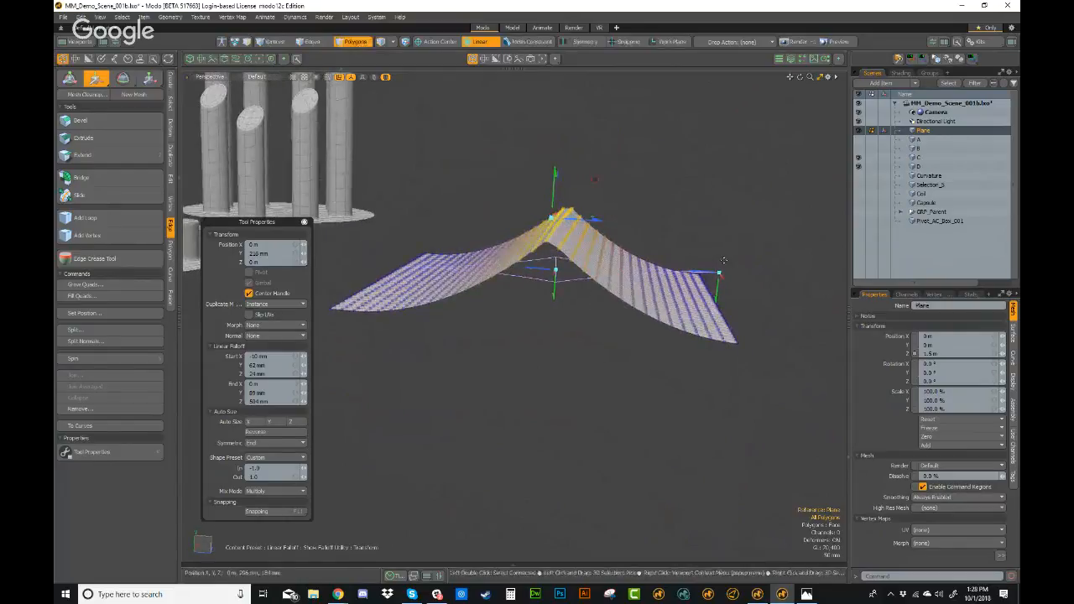
- Nudge the falloff's end handle to about Y 79 mm, and set the custom shape to In 1 and Out -1
{"action": "left_click_drag", "start_coordinate": [720, 275], "coordinate": [716, 279]}
{"action": "left_click_drag", "start_coordinate": [393, 387], "coordinate": [381, 361], "text": "alt"}
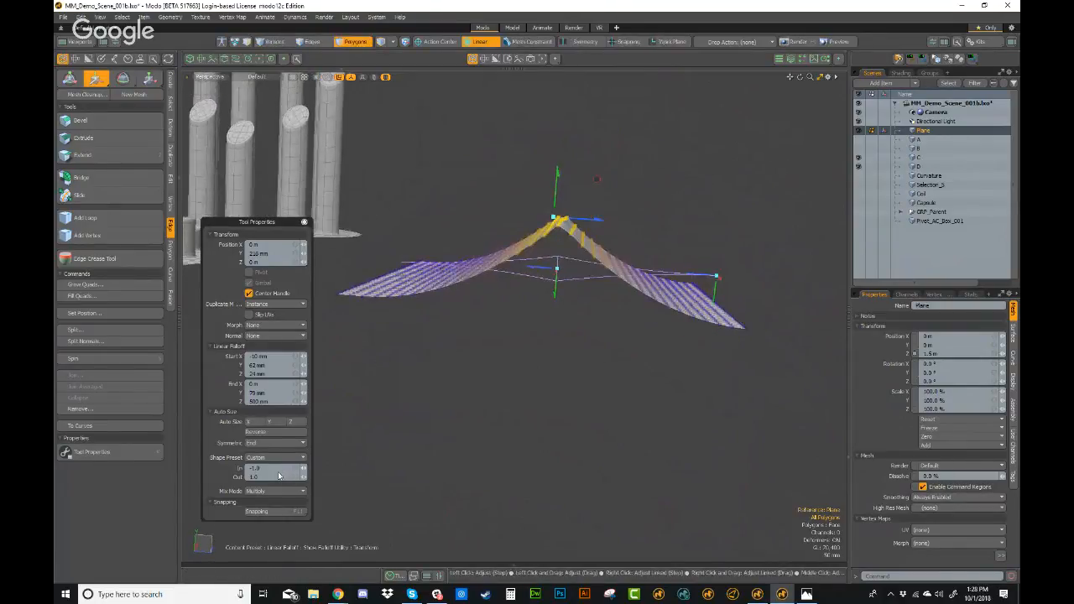
{"action": "left_click", "coordinate": [279, 467]}
{"action": "type", "text": "1"}
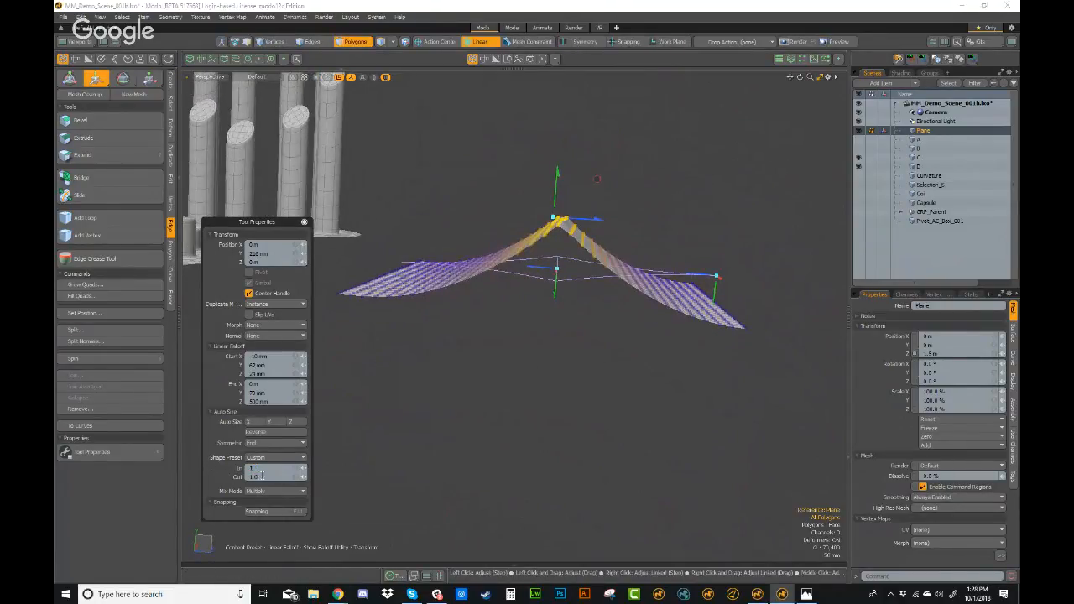
{"action": "left_click", "coordinate": [261, 476]}
{"action": "type", "text": "-1"}
{"action": "key", "text": "Return"}
{"action": "left_click_drag", "start_coordinate": [598, 227], "coordinate": [557, 272], "text": "alt"}
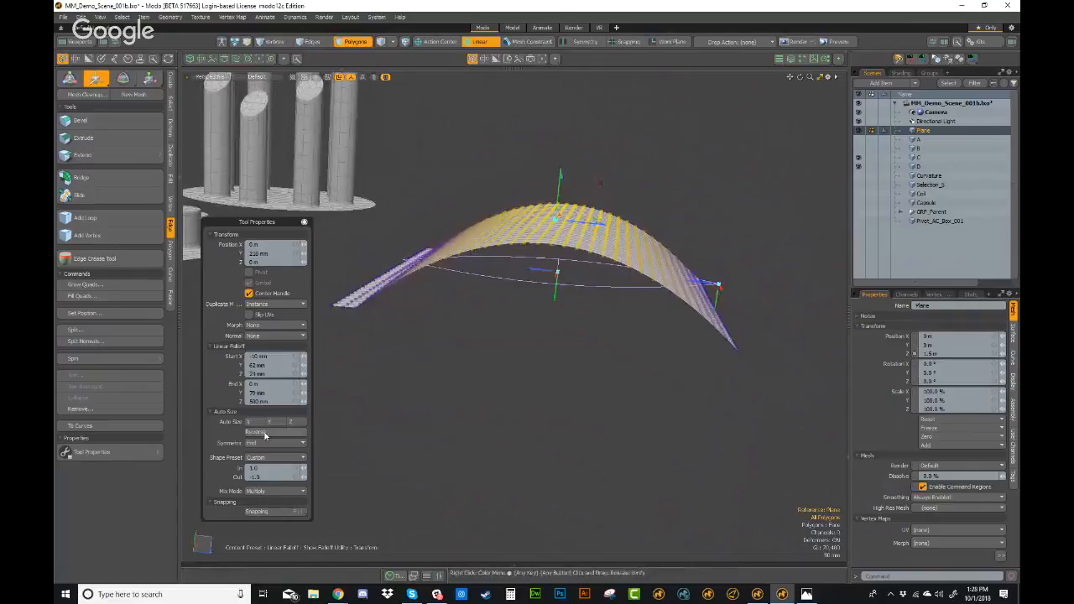
- Set the falloff symmetry to Start, try shifting the falloff on the plane, and undo the last changes
{"action": "left_click", "coordinate": [266, 444]}
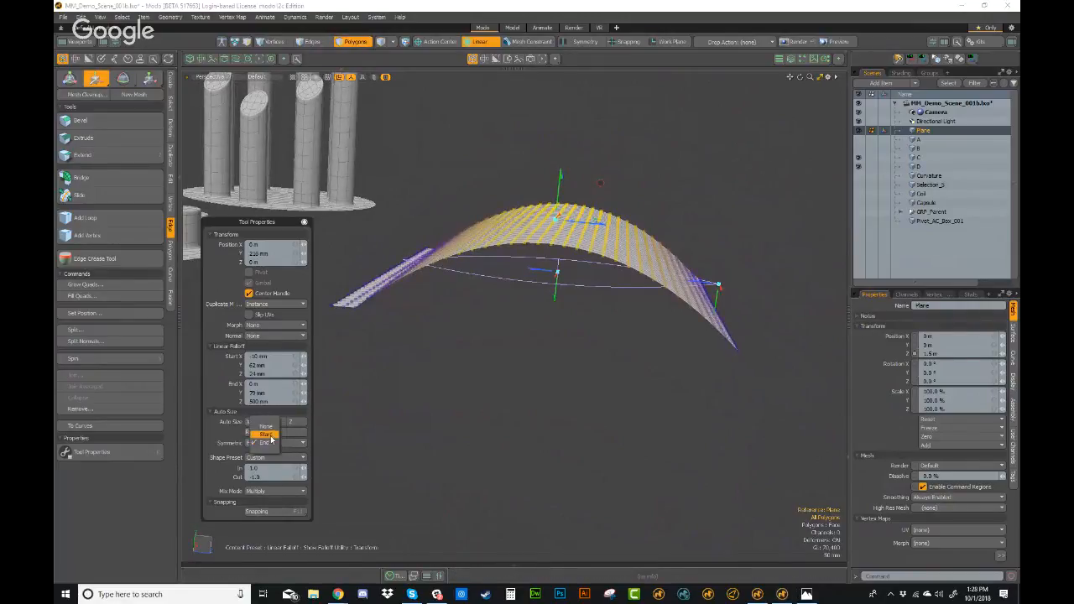
{"action": "left_click", "coordinate": [270, 435]}
{"action": "left_click_drag", "start_coordinate": [601, 316], "coordinate": [638, 388], "text": "alt"}
{"action": "left_click_drag", "start_coordinate": [663, 312], "coordinate": [689, 328]}
{"action": "key", "text": "ctrl+z"}
{"action": "key", "text": "ctrl+z"}
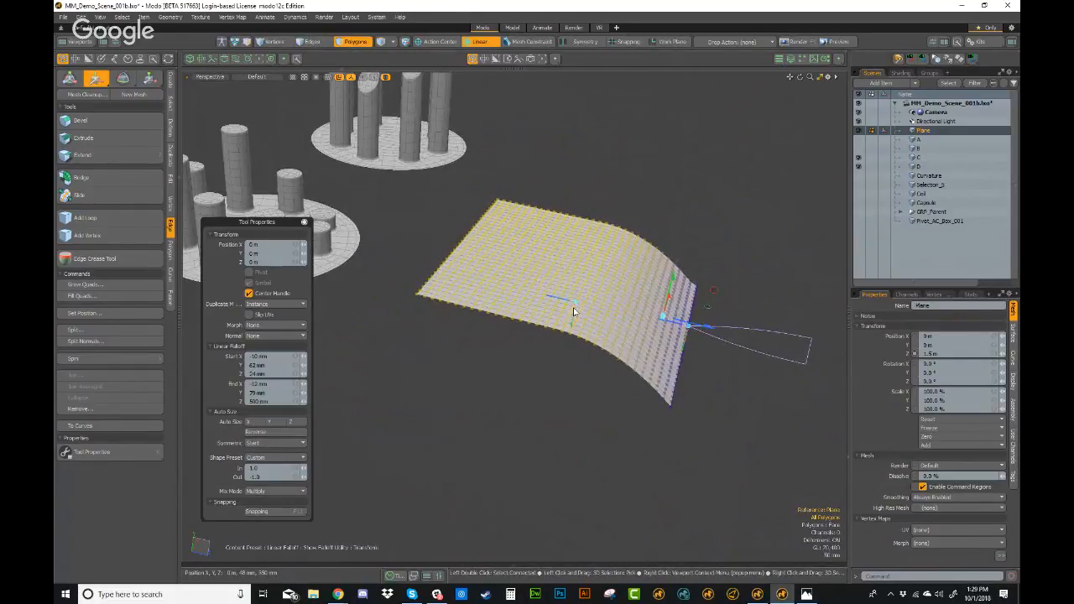
- Try repositioning the linear falloff's start handle along the plane with Start symmetry
{"action": "left_click_drag", "start_coordinate": [687, 324], "coordinate": [601, 277], "text": "alt"}
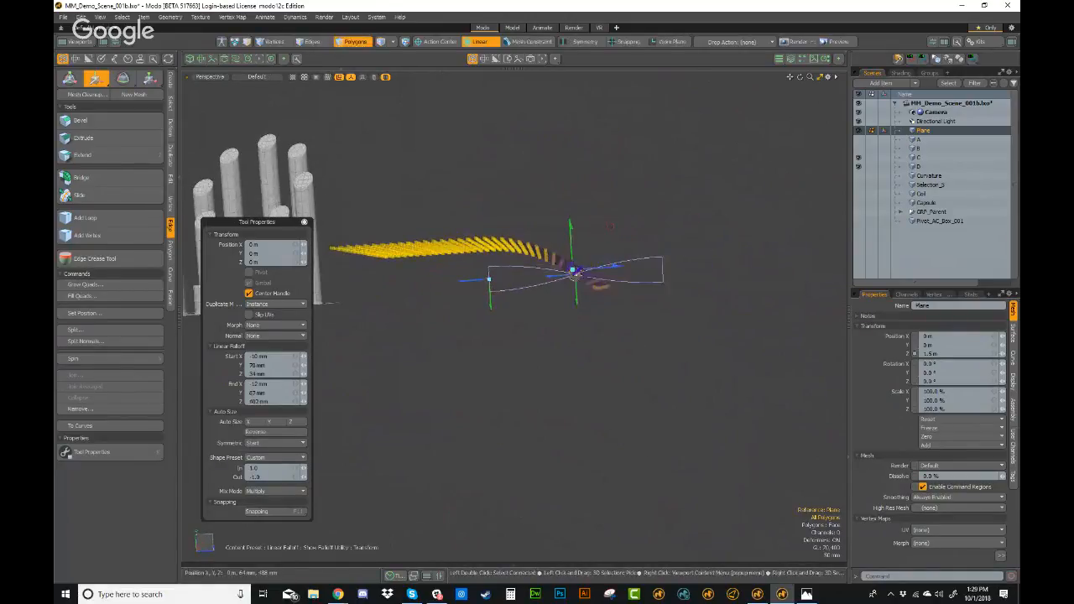
{"action": "left_click_drag", "start_coordinate": [491, 278], "coordinate": [508, 343]}
{"action": "left_click_drag", "start_coordinate": [541, 297], "coordinate": [484, 281]}
{"action": "left_click_drag", "start_coordinate": [490, 284], "coordinate": [570, 286]}
- Undo the falloff and move edits until the plane is flat again
{"action": "key", "text": "ctrl+z"}
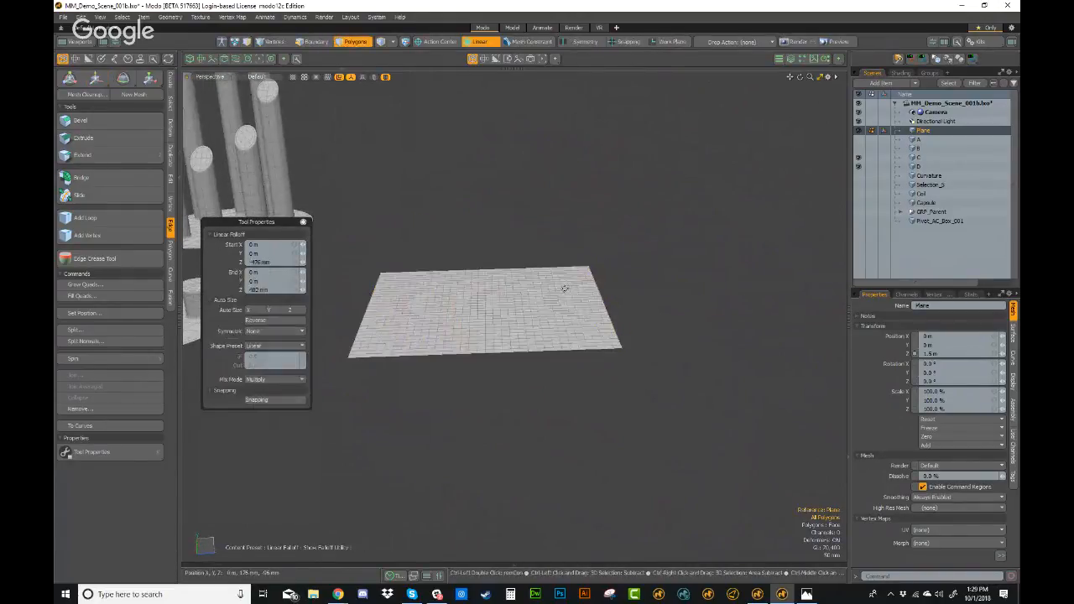
{"action": "left_click_drag", "start_coordinate": [532, 336], "coordinate": [561, 312], "text": "alt"}
{"action": "key", "text": "ctrl+z"}
- Start the Move tool on the plane with a fresh linear falloff spanning its length
{"action": "key", "text": "w"}
{"action": "left_click", "coordinate": [491, 44]}
{"action": "left_click", "coordinate": [490, 62]}
{"action": "left_click", "coordinate": [490, 44]}
{"action": "left_click", "coordinate": [488, 62]}
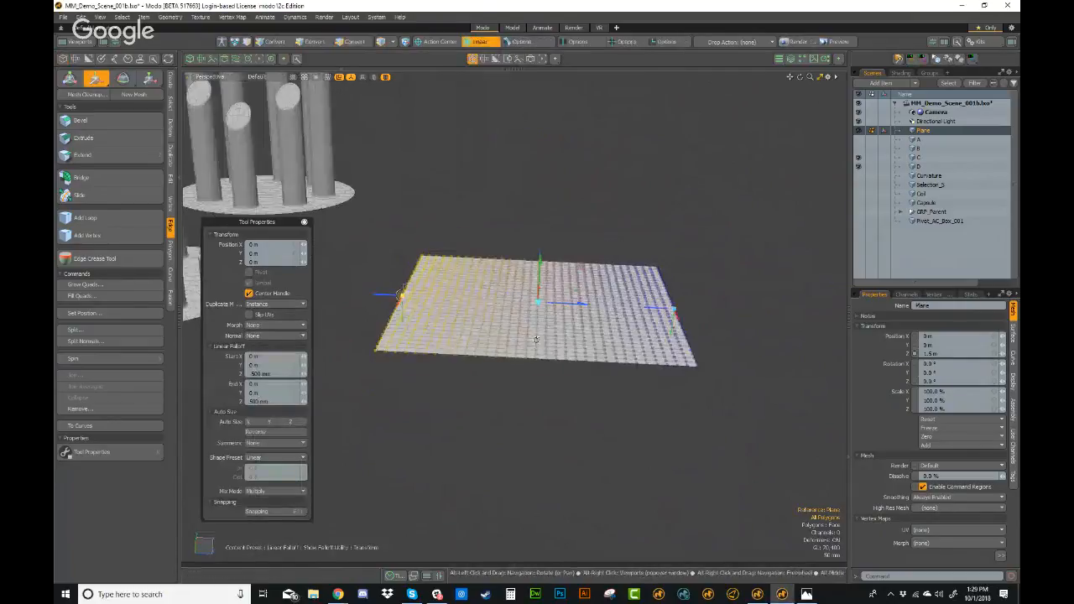
- With falloff symmetry set to Start and the end handle at the plane's centre, raise the plane's outer ends to about Y 220 mm
{"action": "left_click", "coordinate": [277, 457]}
{"action": "left_click", "coordinate": [287, 443]}
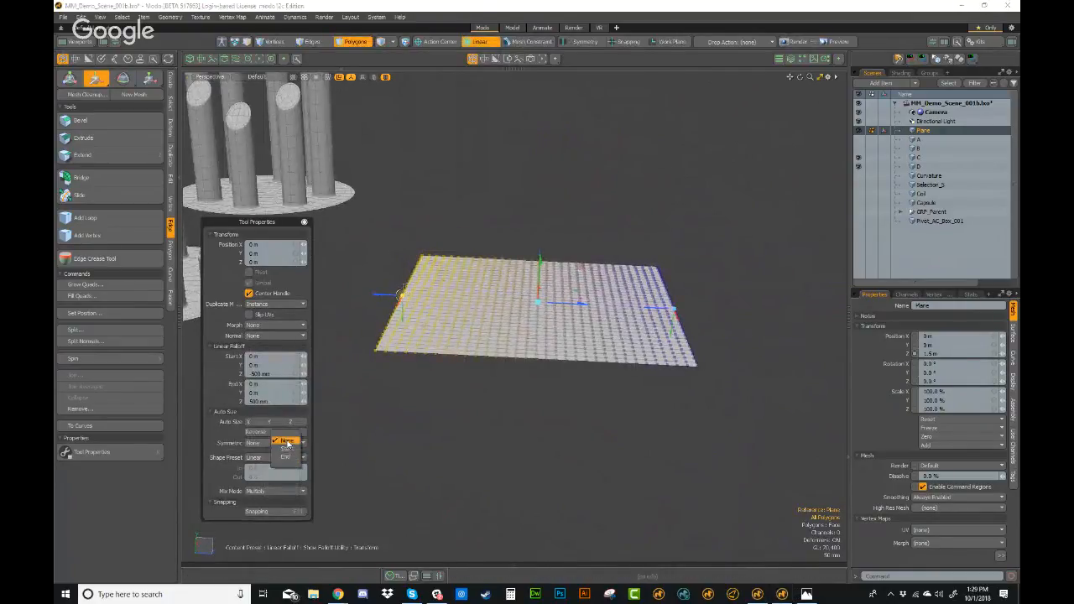
{"action": "left_click", "coordinate": [289, 458]}
{"action": "left_click_drag", "start_coordinate": [674, 310], "coordinate": [544, 210]}
{"action": "left_click_drag", "start_coordinate": [521, 310], "coordinate": [520, 273], "text": "alt"}
{"action": "scroll", "coordinate": [521, 273], "scroll_direction": "up", "scroll_amount": 2}
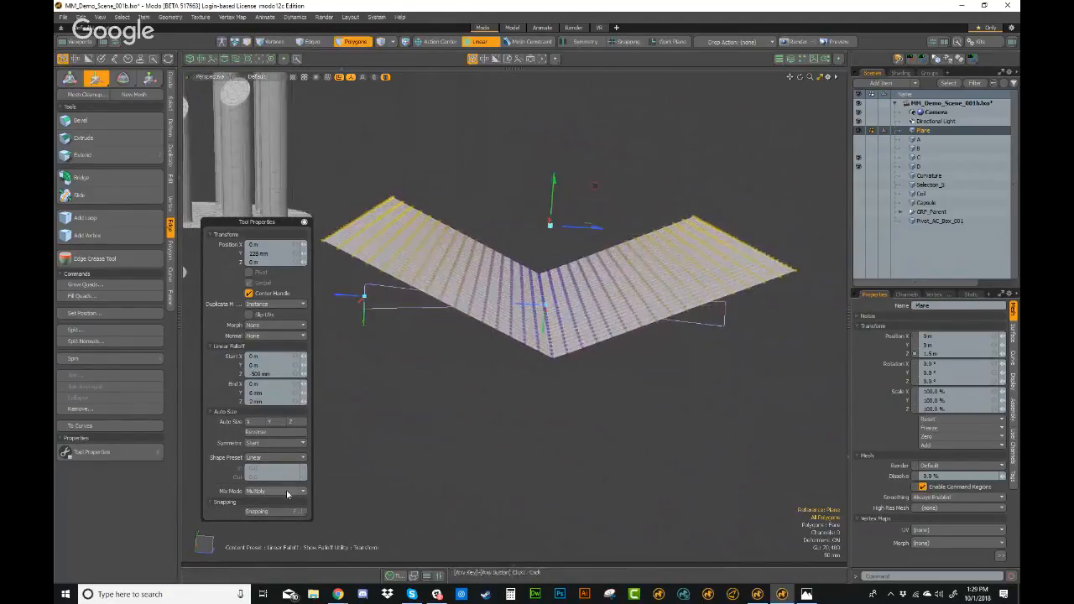
- Set the V-shaped plane's falloff shape preset to Custom with In 1 and Out -1
{"action": "left_click", "coordinate": [281, 458]}
{"action": "left_click", "coordinate": [286, 493]}
{"action": "left_click_drag", "start_coordinate": [539, 448], "coordinate": [538, 399], "text": "alt"}
{"action": "left_click", "coordinate": [287, 467]}
{"action": "type", "text": "1"}
{"action": "key", "text": "Return"}
{"action": "left_click", "coordinate": [281, 476]}
{"action": "key", "text": "Return"}
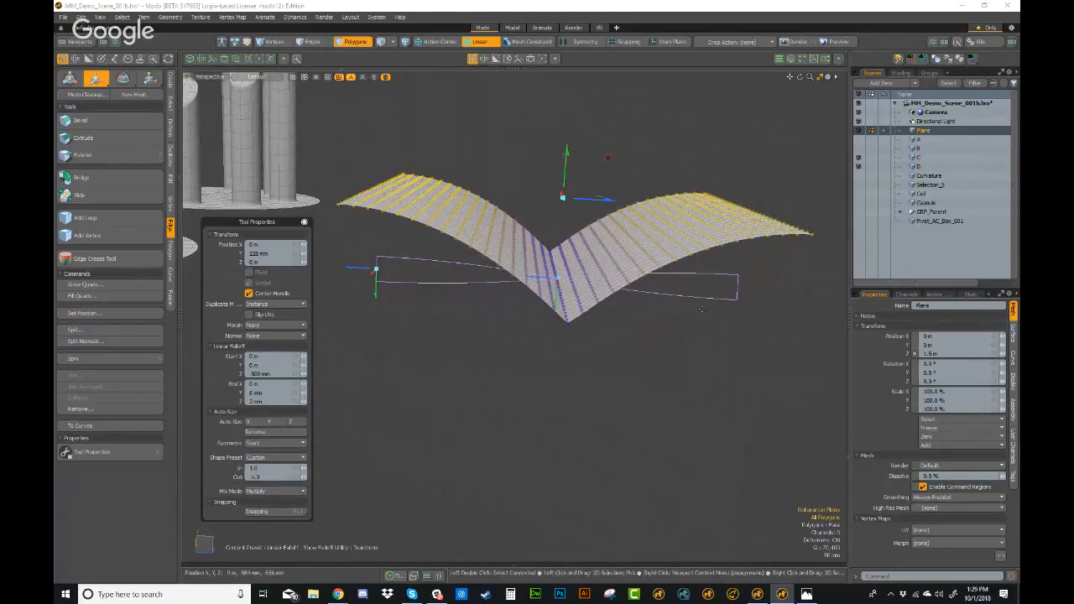
- Set the custom falloff's Out value to 1 and inspect the bent plane from the side
{"action": "left_click_drag", "start_coordinate": [477, 336], "coordinate": [461, 352], "text": "alt+shift"}
{"action": "left_click_drag", "start_coordinate": [261, 477], "coordinate": [249, 479]}
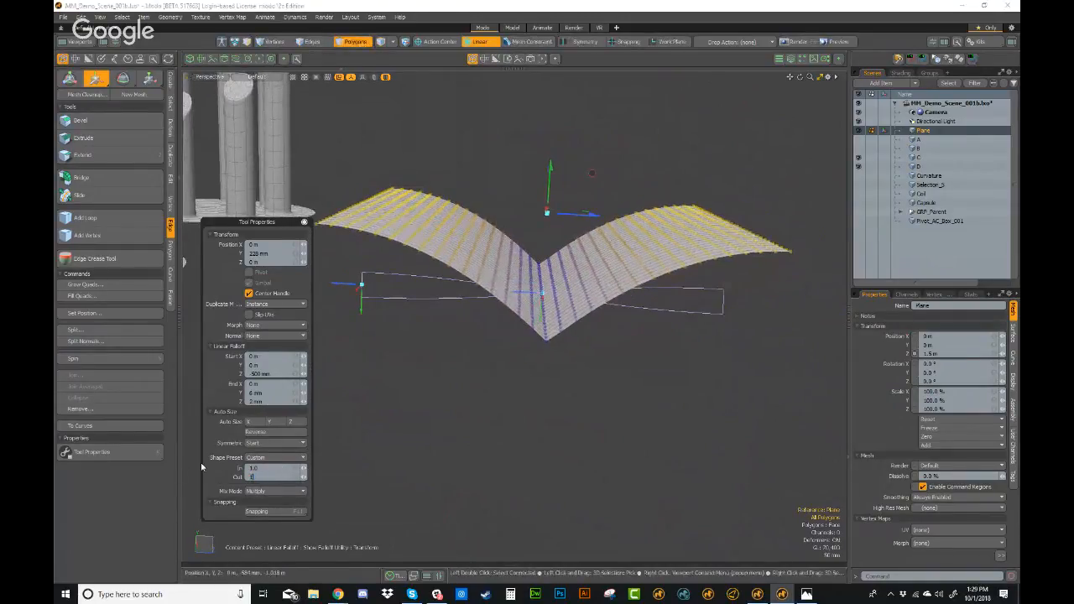
{"action": "type", "text": "1"}
{"action": "key", "text": "Return"}
{"action": "left_click_drag", "start_coordinate": [523, 317], "coordinate": [601, 237], "text": "alt"}
{"action": "scroll", "coordinate": [575, 292], "scroll_direction": "down", "scroll_amount": 2}
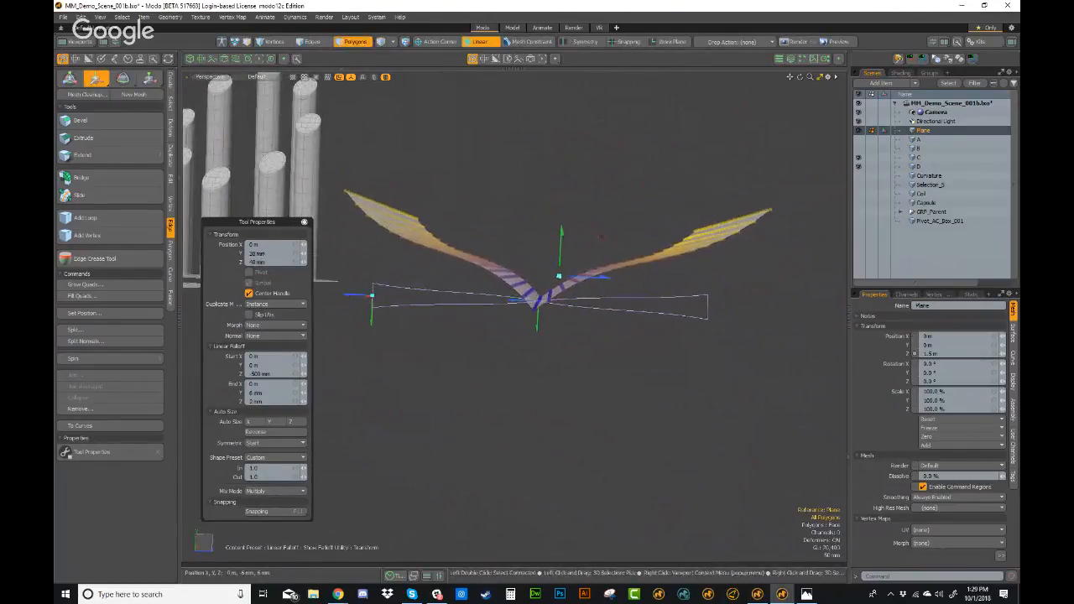
- Undo the linear falloff moves back to the flat plane and switch the falloff type to Cylinder
{"action": "key", "text": "ctrl+z"}
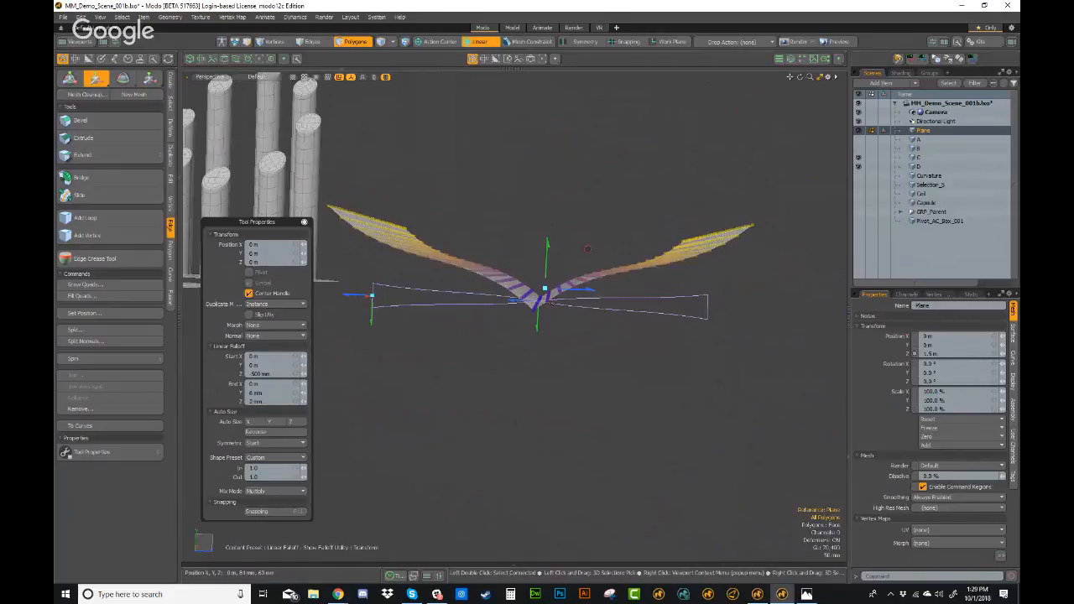
{"action": "left_click_drag", "start_coordinate": [659, 267], "coordinate": [580, 412], "text": "alt"}
{"action": "key", "text": "ctrl+z"}
{"action": "left_click", "coordinate": [492, 41]}
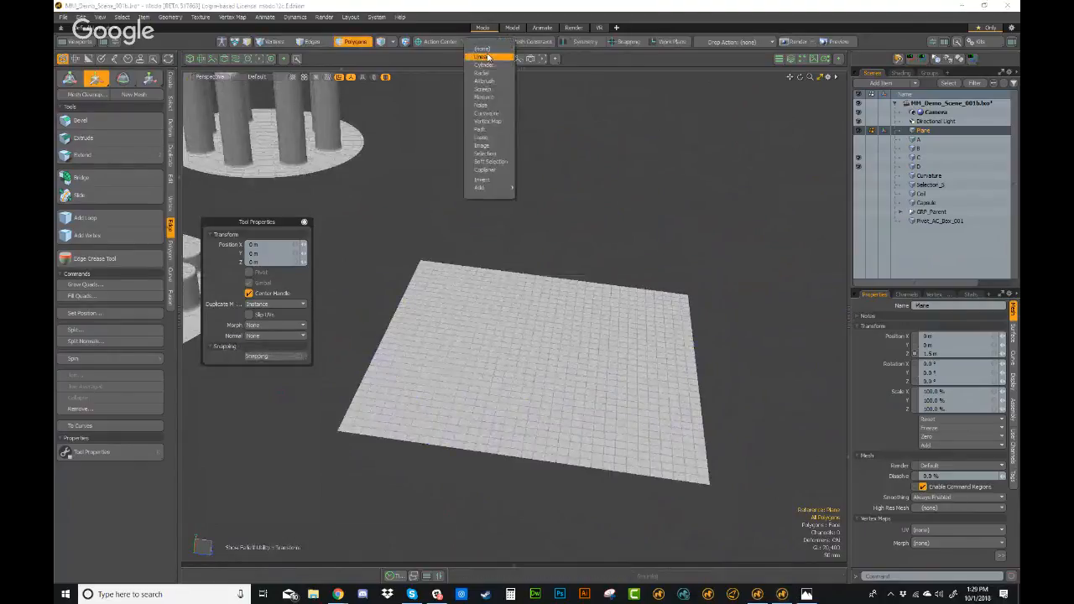
{"action": "left_click", "coordinate": [489, 67]}
- Set the cylinder falloff's axis to Y and raise the plane's middle into a dome
{"action": "left_click_drag", "start_coordinate": [617, 306], "coordinate": [500, 281], "text": "alt"}
{"action": "left_click", "coordinate": [274, 412]}
{"action": "left_click_drag", "start_coordinate": [748, 378], "coordinate": [637, 318], "text": "alt"}
{"action": "left_click_drag", "start_coordinate": [564, 287], "coordinate": [588, 190]}
{"action": "left_click_drag", "start_coordinate": [638, 319], "coordinate": [775, 450], "text": "alt"}
{"action": "left_click_drag", "start_coordinate": [775, 450], "coordinate": [739, 340], "text": "alt"}
{"action": "left_click", "coordinate": [720, 341]}
- Try repositioning the cylinder falloff and moving the plane again, and undo everything back to the flat plane
{"action": "key", "text": "q"}
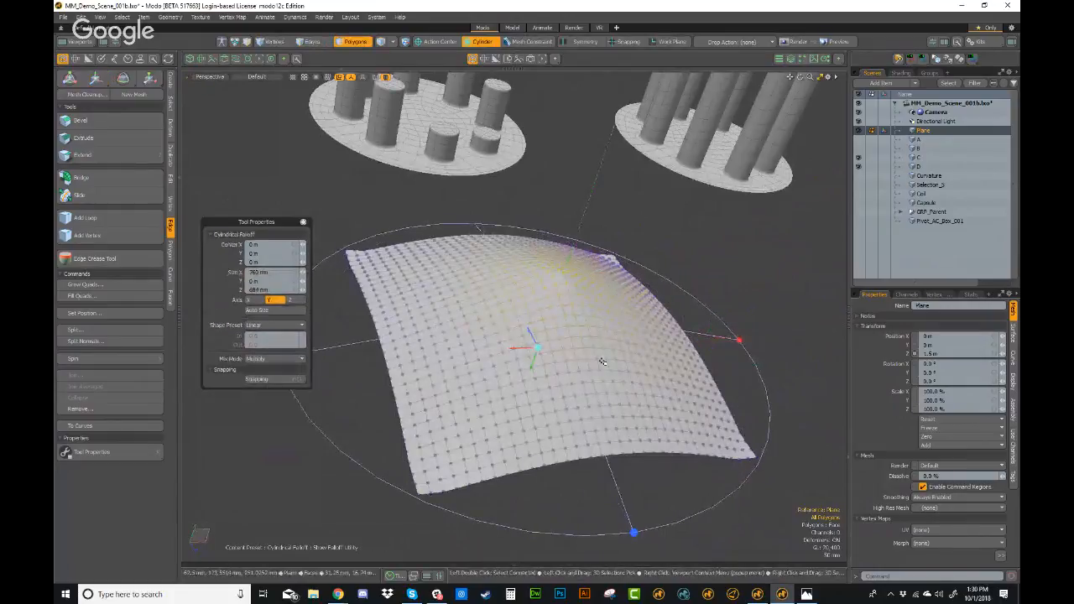
{"action": "left_click_drag", "start_coordinate": [600, 360], "coordinate": [582, 241], "text": "alt"}
{"action": "left_click_drag", "start_coordinate": [548, 337], "coordinate": [576, 310]}
{"action": "key", "text": "ctrl+z"}
{"action": "key", "text": "w"}
{"action": "left_click_drag", "start_coordinate": [571, 245], "coordinate": [500, 25]}
{"action": "key", "text": "ctrl+z"}
{"action": "key", "text": "ctrl+z"}
{"action": "key", "text": "ctrl+z"}
{"action": "key", "text": "ctrl+z"}
{"action": "key", "text": "ctrl+z"}
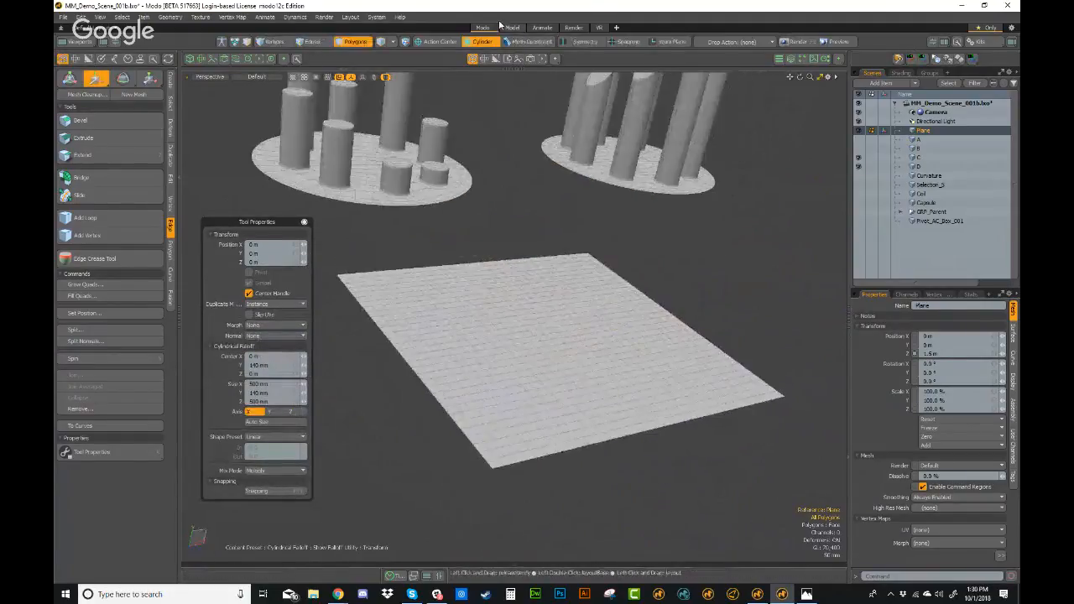
- Switch to a radial falloff sized 750 by 250 by 750 mm and raise the plane's centre to about Y 310 mm
{"action": "left_click", "coordinate": [484, 42]}
{"action": "left_click", "coordinate": [483, 77]}
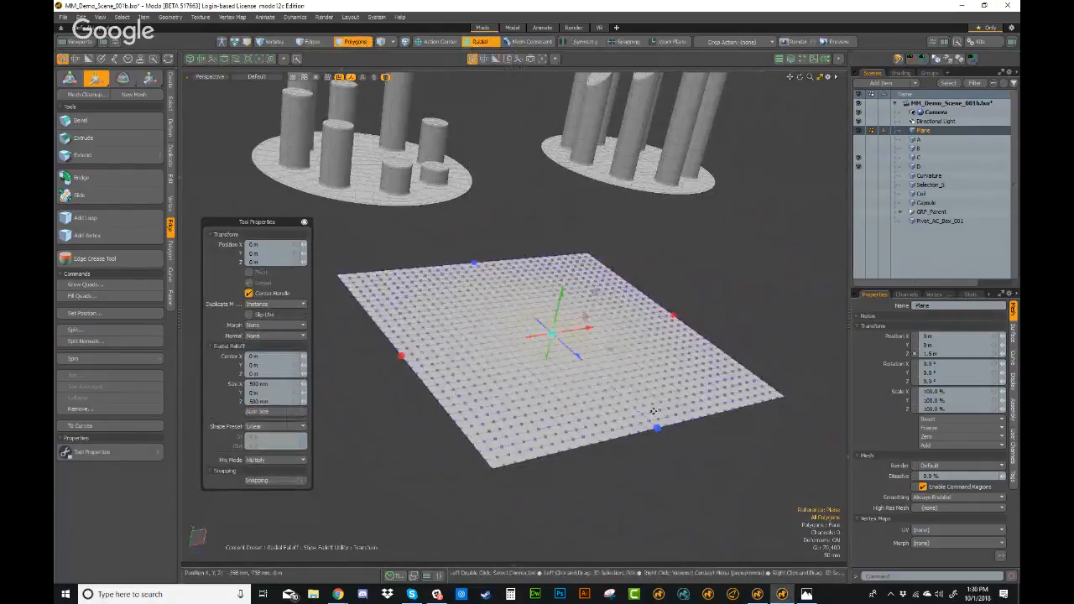
{"action": "left_click_drag", "start_coordinate": [660, 407], "coordinate": [724, 408], "text": "alt"}
{"action": "left_click_drag", "start_coordinate": [569, 249], "coordinate": [576, 174]}
{"action": "left_click_drag", "start_coordinate": [614, 270], "coordinate": [634, 238], "text": "alt"}
{"action": "key", "text": "3"}
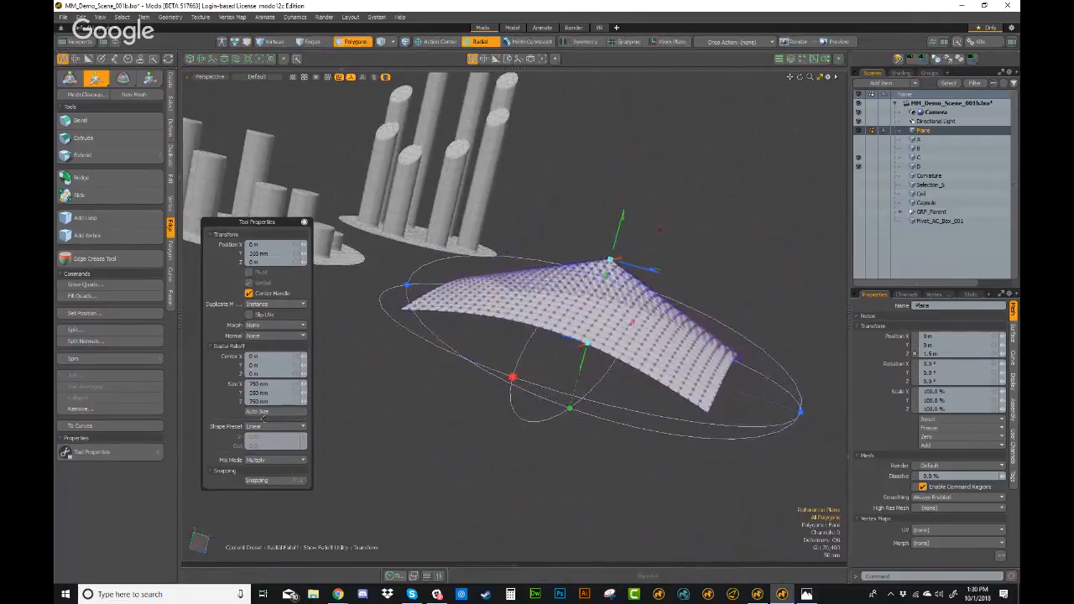
- Set the radial falloff's shape preset to Ease-In, try raising the plane to about Y 644 mm, and undo that raise
{"action": "left_click", "coordinate": [261, 429]}
{"action": "left_click", "coordinate": [277, 439]}
{"action": "left_click_drag", "start_coordinate": [621, 319], "coordinate": [461, 255], "text": "alt"}
{"action": "left_click_drag", "start_coordinate": [660, 294], "coordinate": [590, 334], "text": "alt"}
{"action": "left_click_drag", "start_coordinate": [603, 204], "coordinate": [640, 104]}
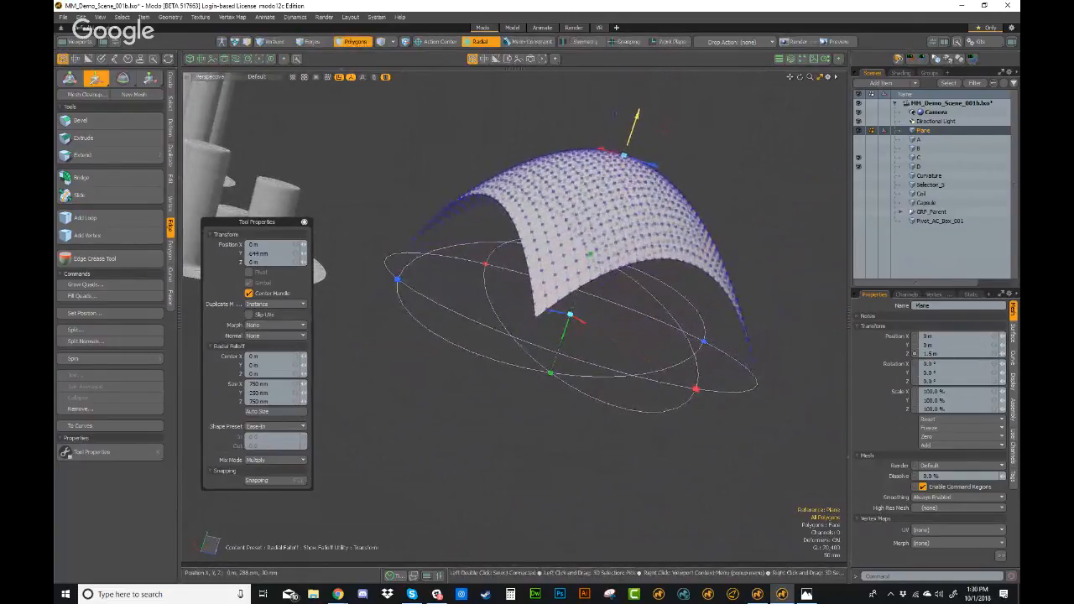
{"action": "key", "text": "ctrl+z"}
- Set the radial falloff's shape preset to Ease-Out, inspect the raised plane, and change the preset to Smooth
{"action": "left_click", "coordinate": [267, 428]}
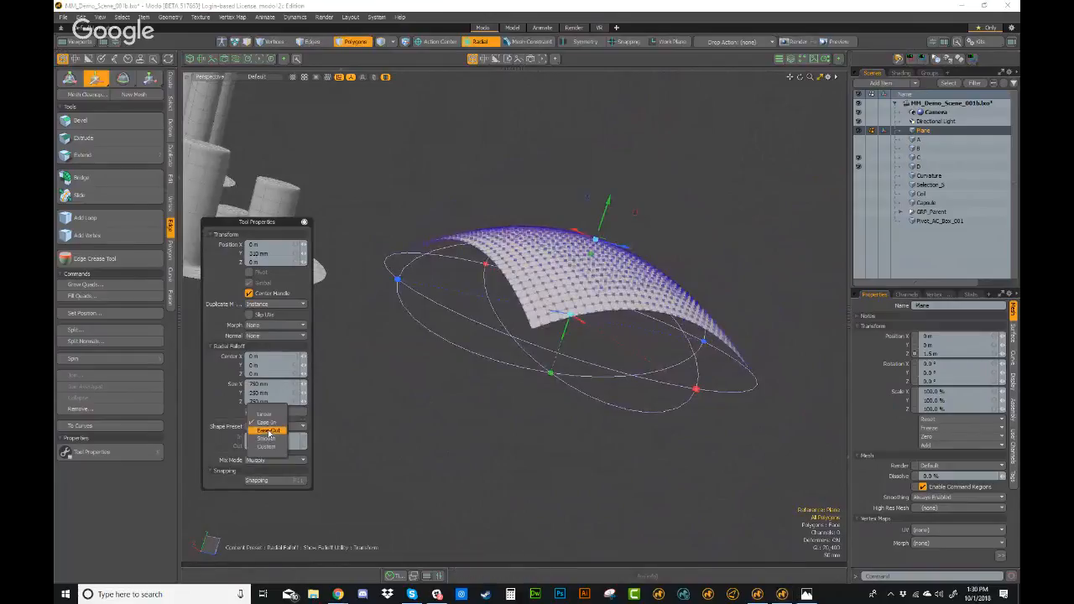
{"action": "left_click", "coordinate": [270, 433]}
{"action": "left_click_drag", "start_coordinate": [669, 174], "coordinate": [624, 160], "text": "alt"}
{"action": "left_click_drag", "start_coordinate": [638, 168], "coordinate": [441, 168], "text": "alt"}
{"action": "left_click", "coordinate": [304, 429]}
{"action": "left_click", "coordinate": [284, 435]}
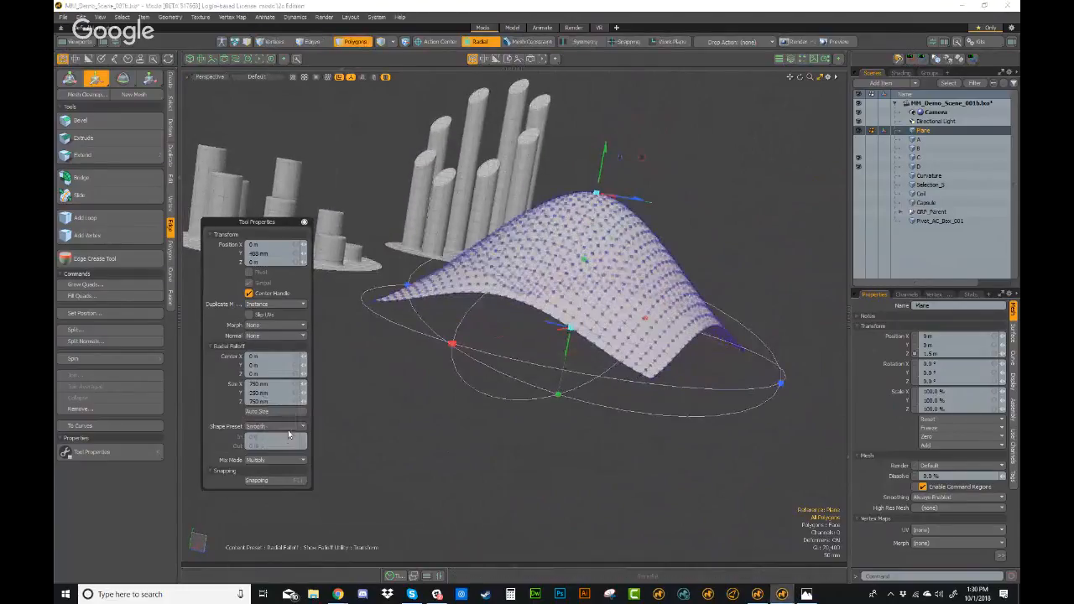
- Compare the radial falloff's Custom, Ease-Out and Ease-In shape presets on the raised plane, ending on Ease-In
{"action": "left_click", "coordinate": [276, 426]}
{"action": "left_click", "coordinate": [282, 443]}
{"action": "left_click_drag", "start_coordinate": [403, 284], "coordinate": [470, 369], "text": "alt"}
{"action": "left_click", "coordinate": [304, 427]}
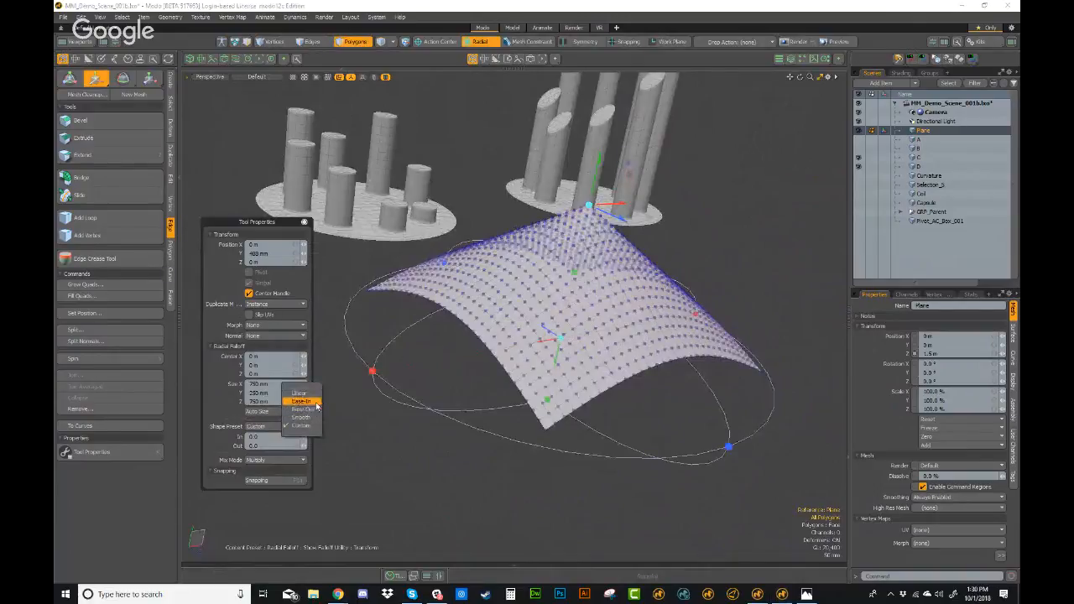
{"action": "left_click", "coordinate": [310, 410]}
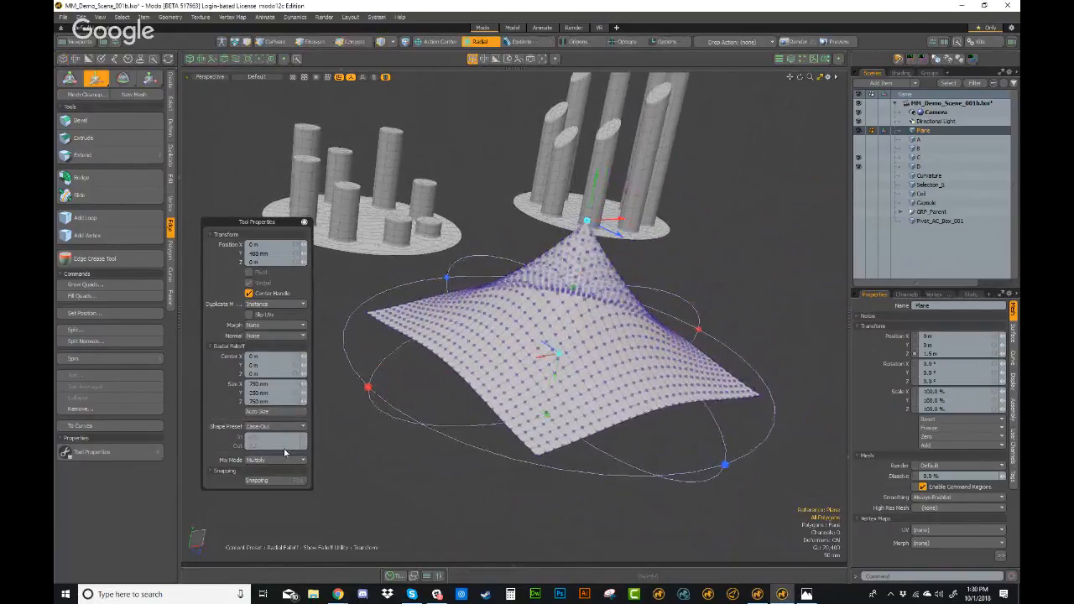
{"action": "left_click", "coordinate": [280, 426]}
{"action": "left_click", "coordinate": [282, 422]}
{"action": "left_click_drag", "start_coordinate": [588, 403], "coordinate": [520, 437], "text": "alt"}
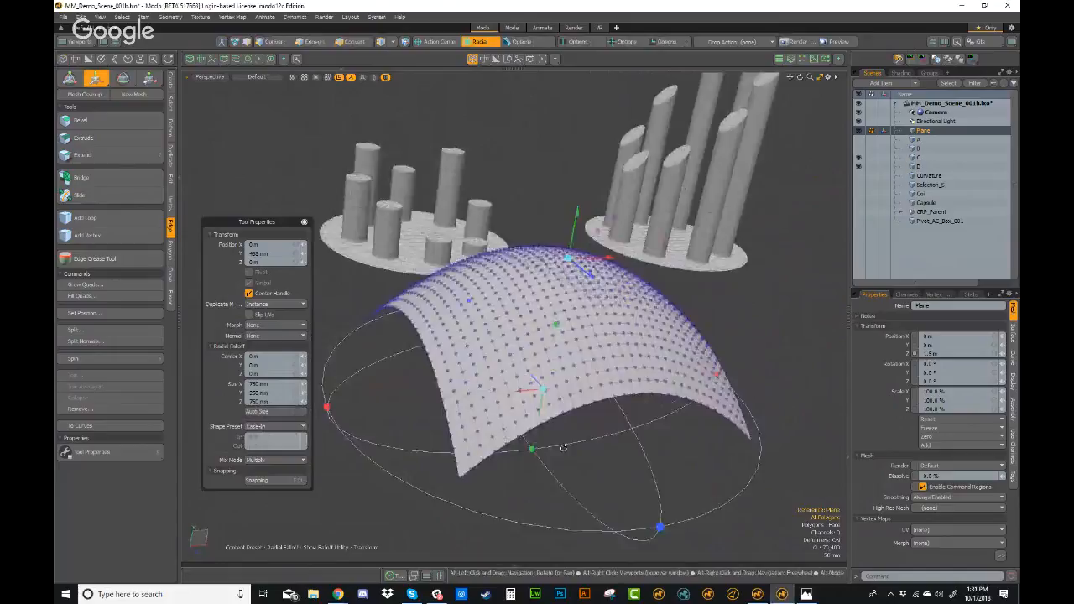
{"action": "scroll", "coordinate": [538, 445], "scroll_direction": "down", "scroll_amount": 3}
{"action": "left_click_drag", "start_coordinate": [571, 470], "coordinate": [604, 383], "text": "alt"}
- Undo all radial falloff preset changes and moves until the plane is flat and no tool is active
{"action": "key", "text": "ctrl+z"}
{"action": "key", "text": "ctrl+z"}
{"action": "key", "text": "ctrl+z"}
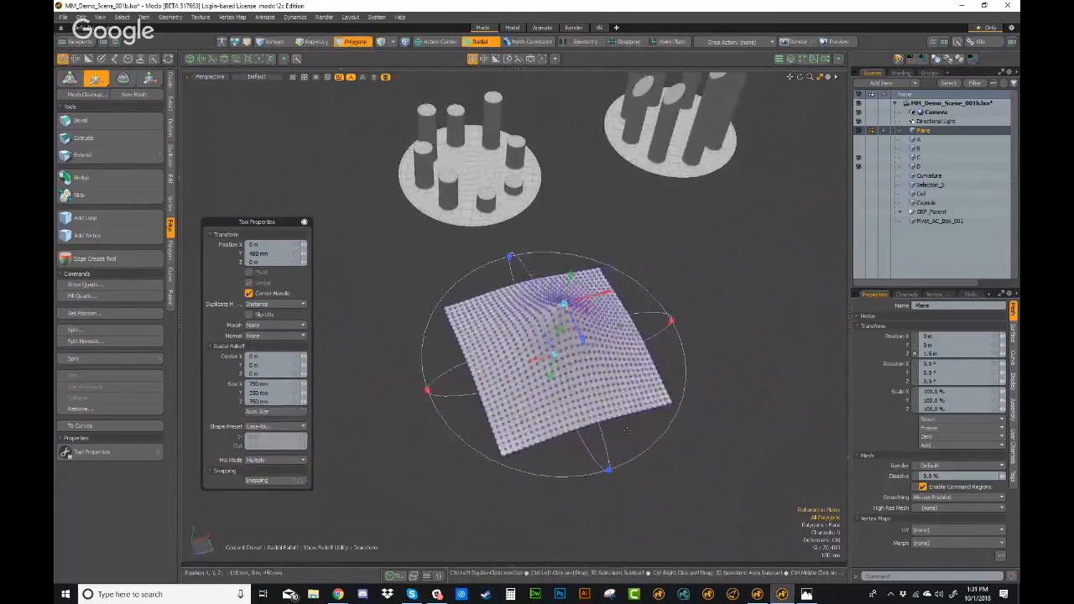
{"action": "key", "text": "ctrl+z"}
{"action": "key", "text": "ctrl+z"}
{"action": "key", "text": "ctrl+z"}
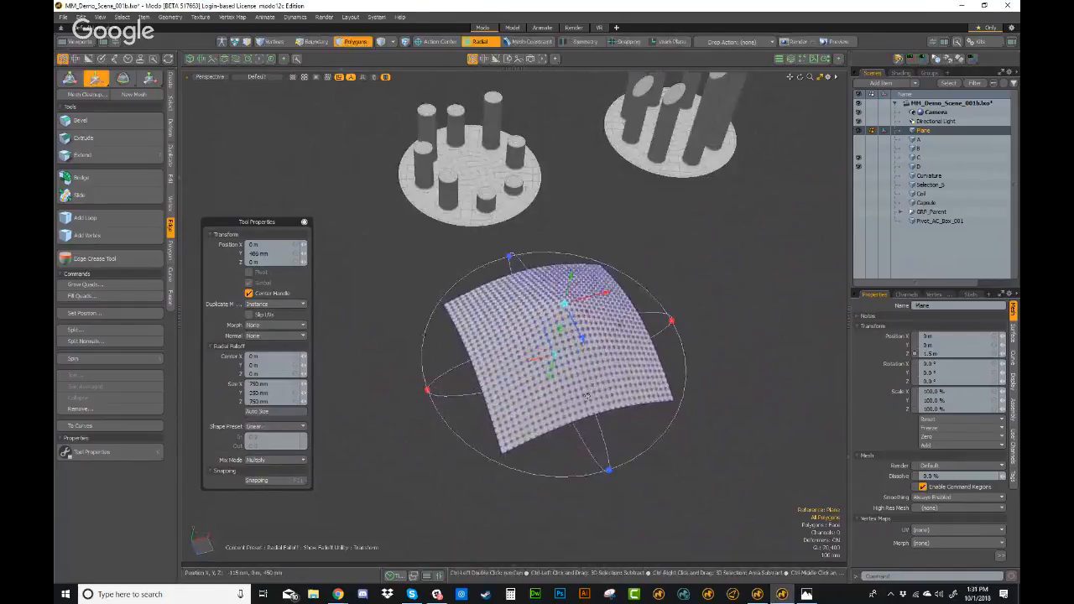
{"action": "key", "text": "ctrl+z"}
{"action": "key", "text": "ctrl+z"}
{"action": "left_click_drag", "start_coordinate": [601, 359], "coordinate": [581, 375], "text": "alt"}
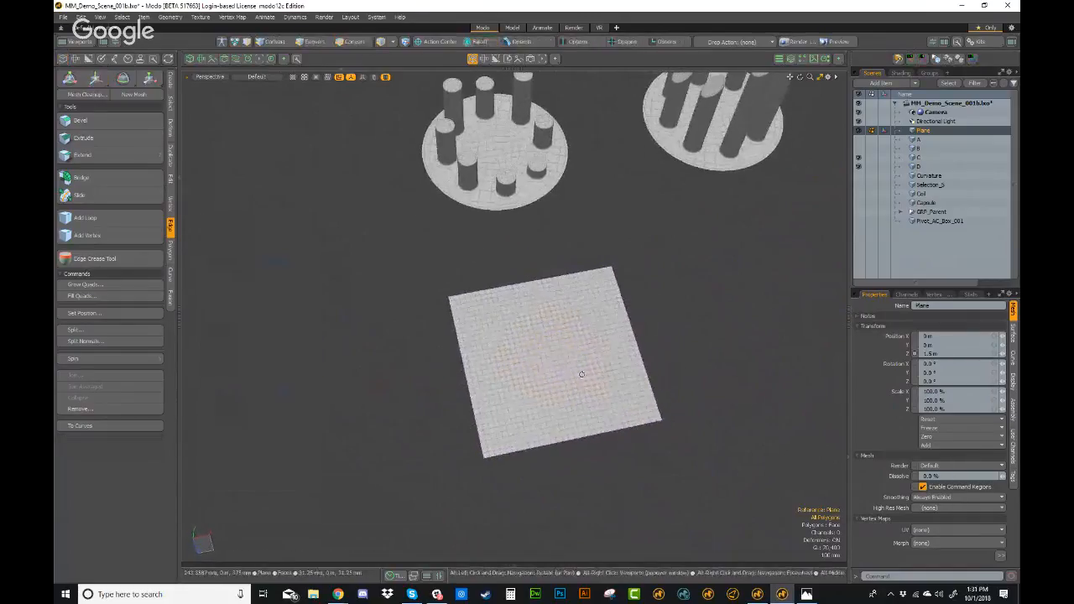
- Add a unit cube and delete all of its polygons except the top one
{"action": "left_click", "coordinate": [170, 82]}
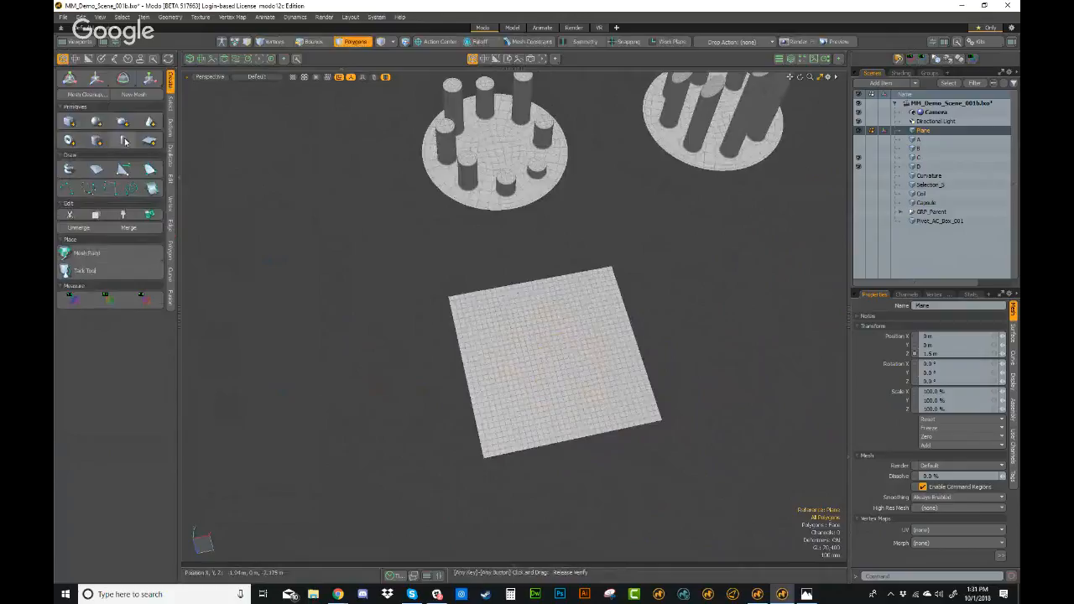
{"action": "left_click", "coordinate": [68, 122]}
{"action": "left_click_drag", "start_coordinate": [439, 331], "coordinate": [571, 290], "text": "alt"}
{"action": "left_click", "coordinate": [600, 277]}
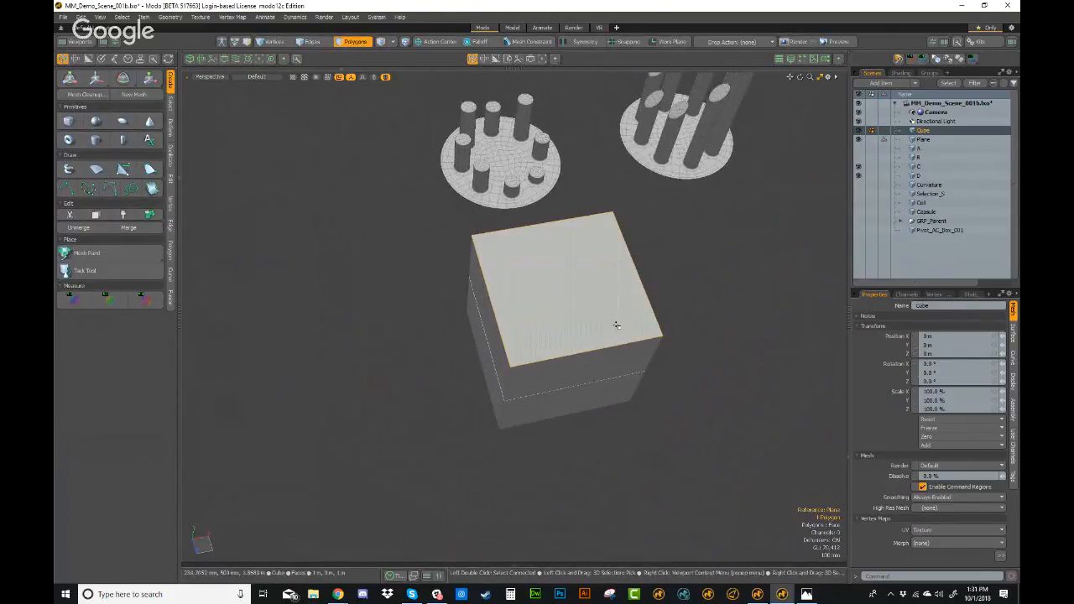
{"action": "key", "text": "bracketleft"}
{"action": "key", "text": "Delete"}
{"action": "left_click_drag", "start_coordinate": [575, 311], "coordinate": [561, 268], "text": "alt"}
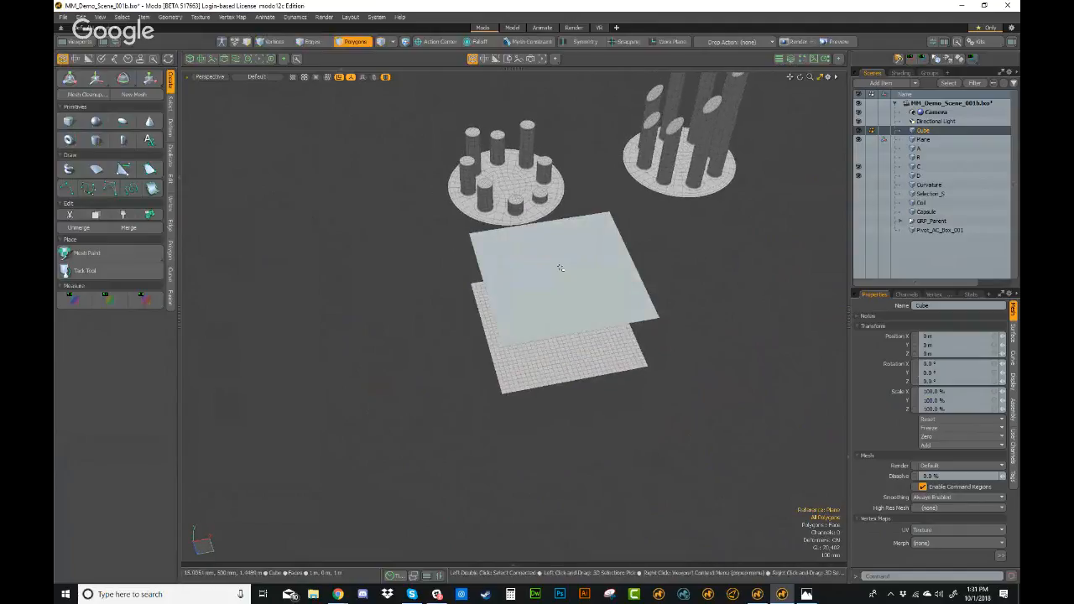
- Subdivide the remaining square polygon once into a rounded, eight-sided disc of four quads
{"action": "key", "text": "shift+d"}
{"action": "left_click", "coordinate": [358, 151]}
{"action": "left_click", "coordinate": [356, 176]}
{"action": "left_click", "coordinate": [414, 150]}
- Bevel the disc's four polygons as one group with an inset of about 260 mm and no shift
{"action": "left_click_drag", "start_coordinate": [553, 319], "coordinate": [588, 288], "text": "alt"}
{"action": "left_click", "coordinate": [614, 318], "text": "ctrl"}
{"action": "key", "text": "b"}
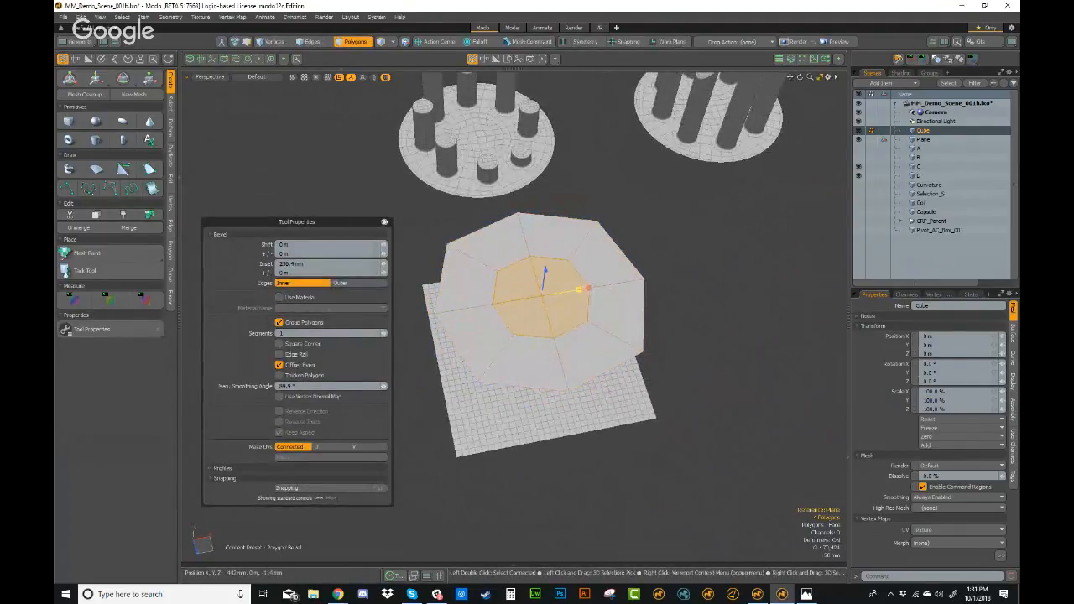
{"action": "left_click", "coordinate": [384, 221]}
{"action": "left_click_drag", "start_coordinate": [464, 395], "coordinate": [585, 313], "text": "alt"}
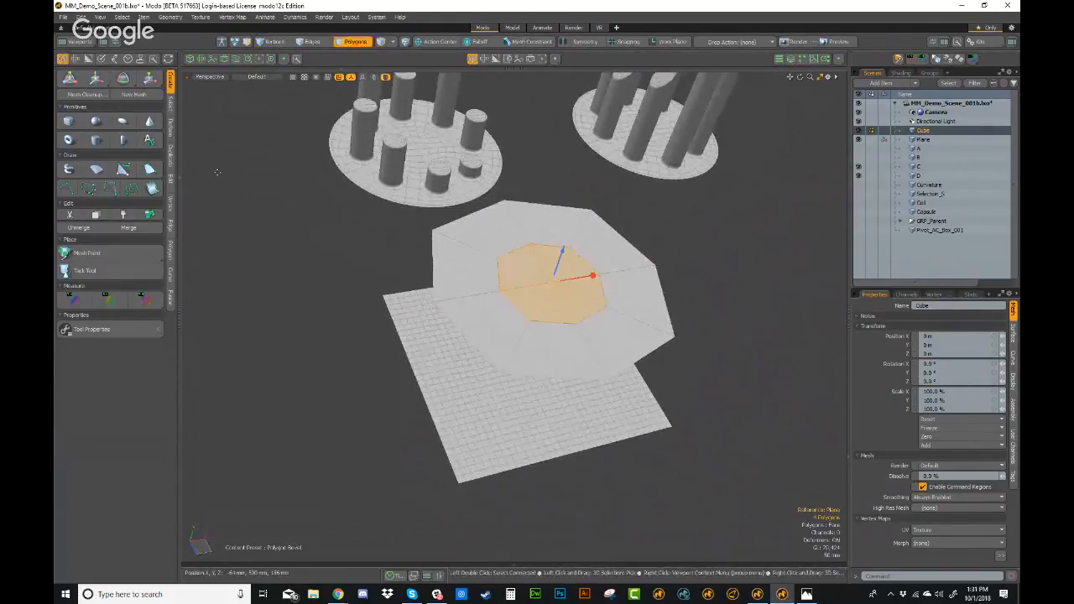
- Try Radial Align on all connected polygons of the disc and undo it
{"action": "left_click", "coordinate": [170, 130]}
{"action": "double_click", "coordinate": [437, 282]}
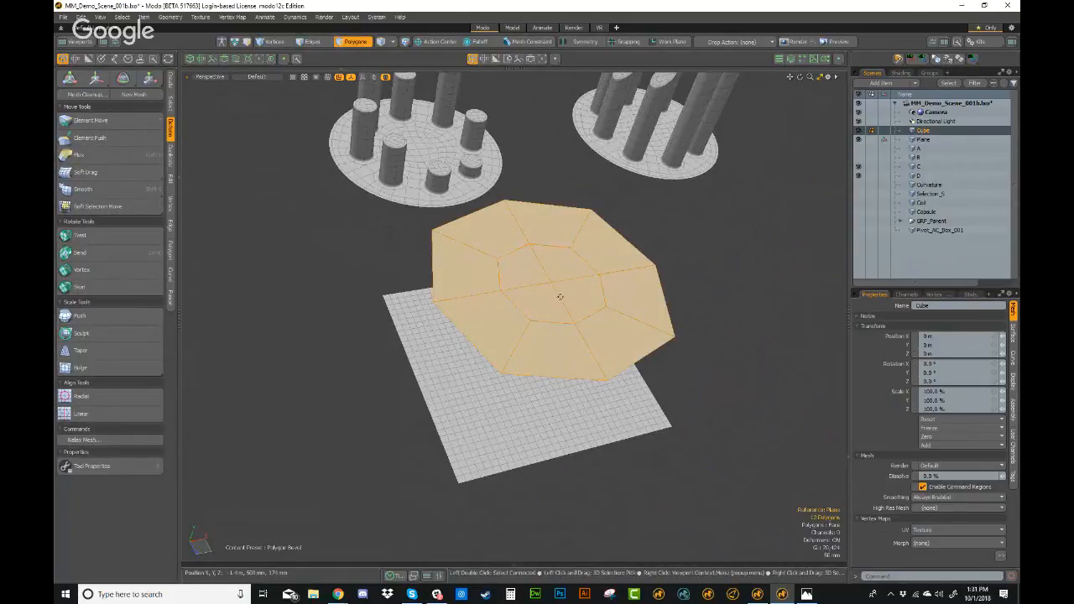
{"action": "left_click", "coordinate": [98, 397]}
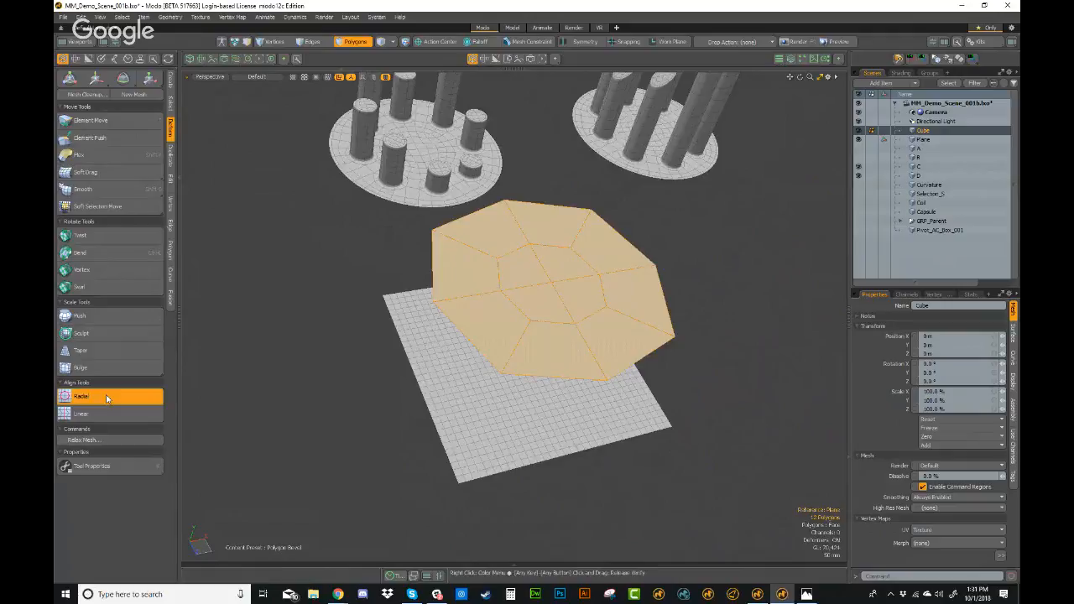
{"action": "left_click_drag", "start_coordinate": [431, 340], "coordinate": [573, 409], "text": "alt"}
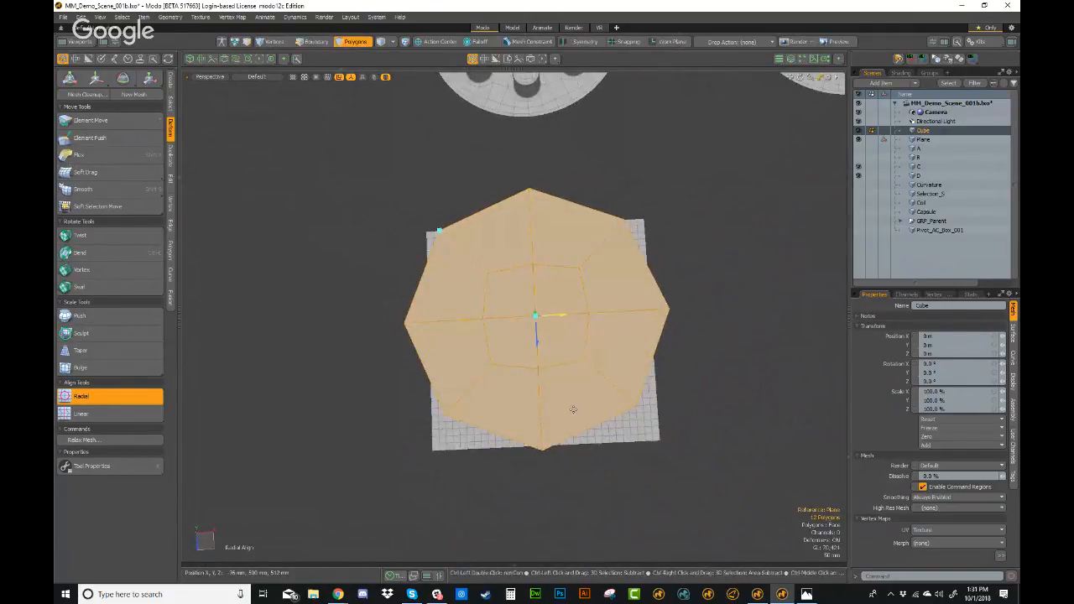
{"action": "key", "text": "ctrl+z"}
- Switch to the top view and hide the Plane item
{"action": "key", "text": "ctrl+space"}
{"action": "left_click", "coordinate": [611, 340]}
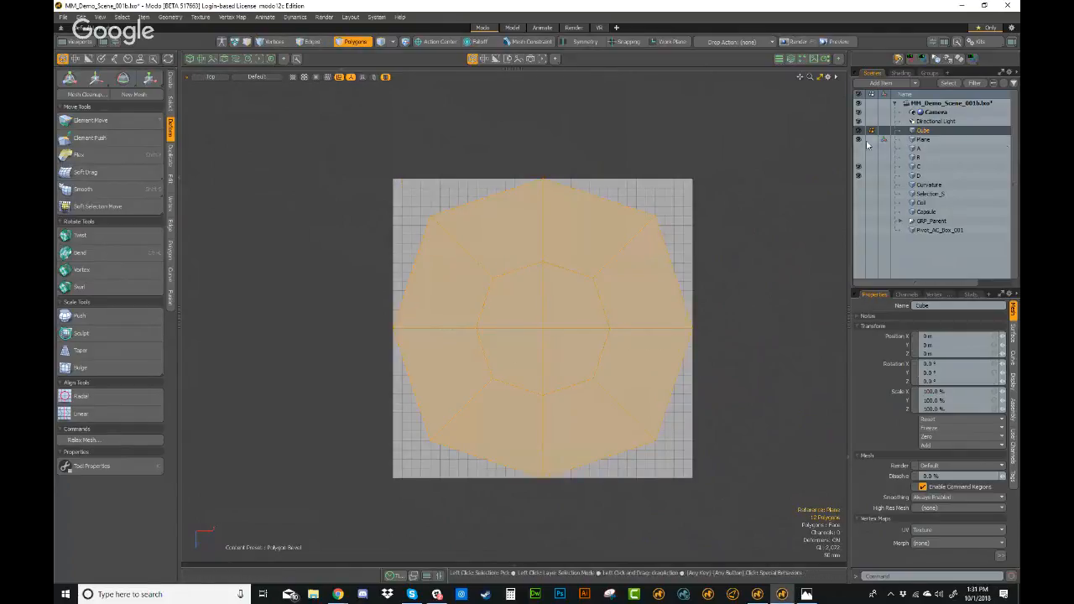
{"action": "left_click", "coordinate": [858, 139]}
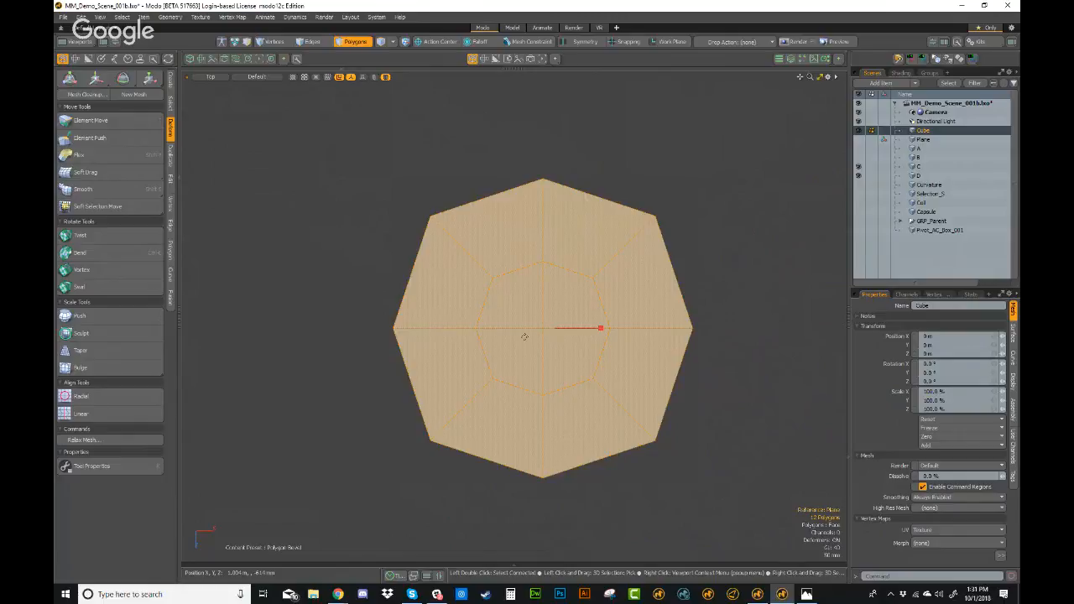
- Try Radial Align on the disc again in the top view and undo it
{"action": "left_click", "coordinate": [92, 396]}
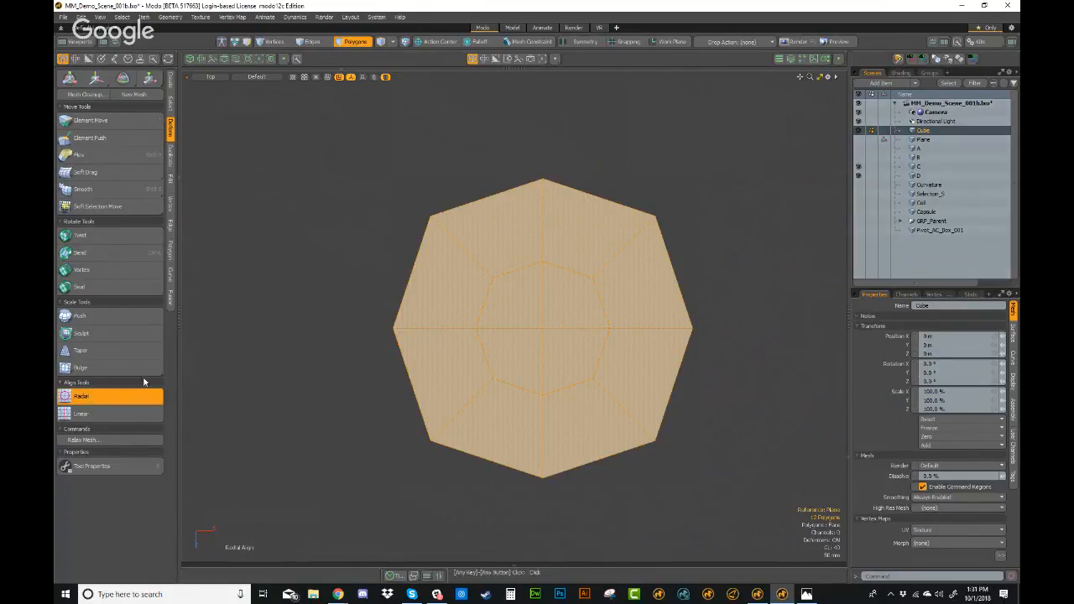
{"action": "left_click", "coordinate": [343, 231]}
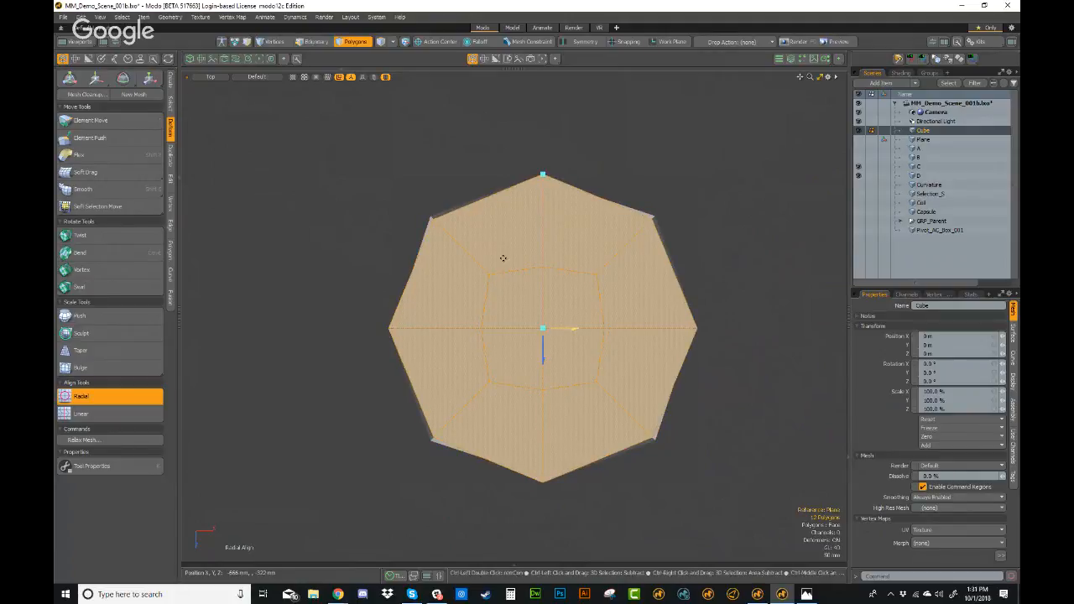
{"action": "key", "text": "ctrl+z"}
- Return to the perspective view, try toggling subdivision on the disc, and select all of its polygons
{"action": "left_click_drag", "start_coordinate": [520, 307], "coordinate": [596, 251], "text": "alt"}
{"action": "key", "text": "3"}
{"action": "left_click_drag", "start_coordinate": [571, 328], "coordinate": [520, 452], "text": "alt"}
{"action": "key", "text": "Tab"}
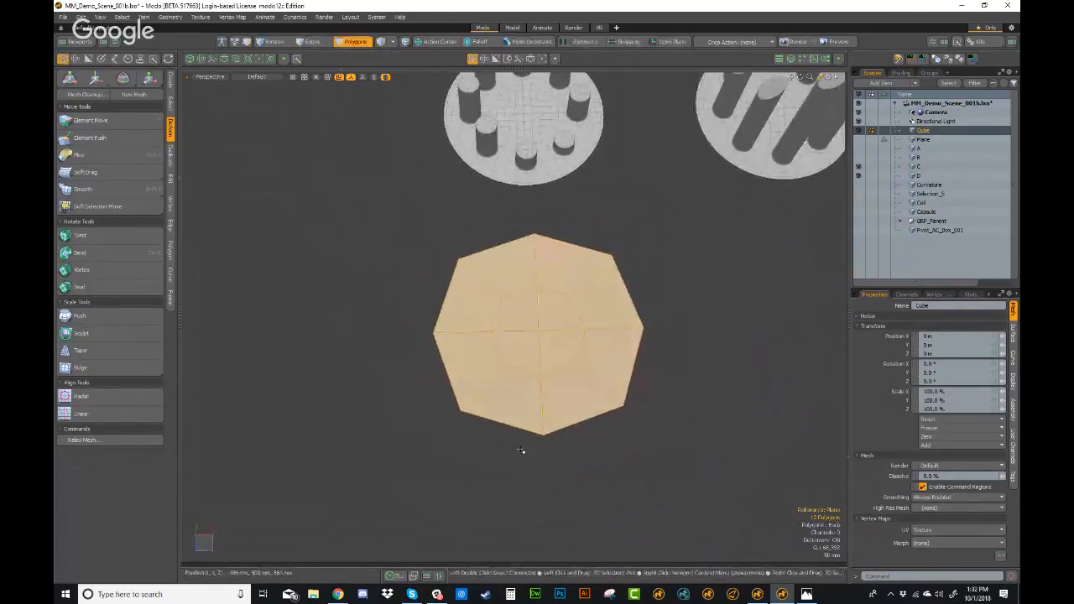
{"action": "left_click_drag", "start_coordinate": [624, 289], "coordinate": [582, 359], "text": "alt"}
{"action": "mouse_move", "coordinate": [660, 252]}
{"action": "right_mouse_down"}
{"action": "mouse_move", "coordinate": [582, 560]}
{"action": "mouse_move", "coordinate": [730, 400]}
{"action": "right_mouse_up"}
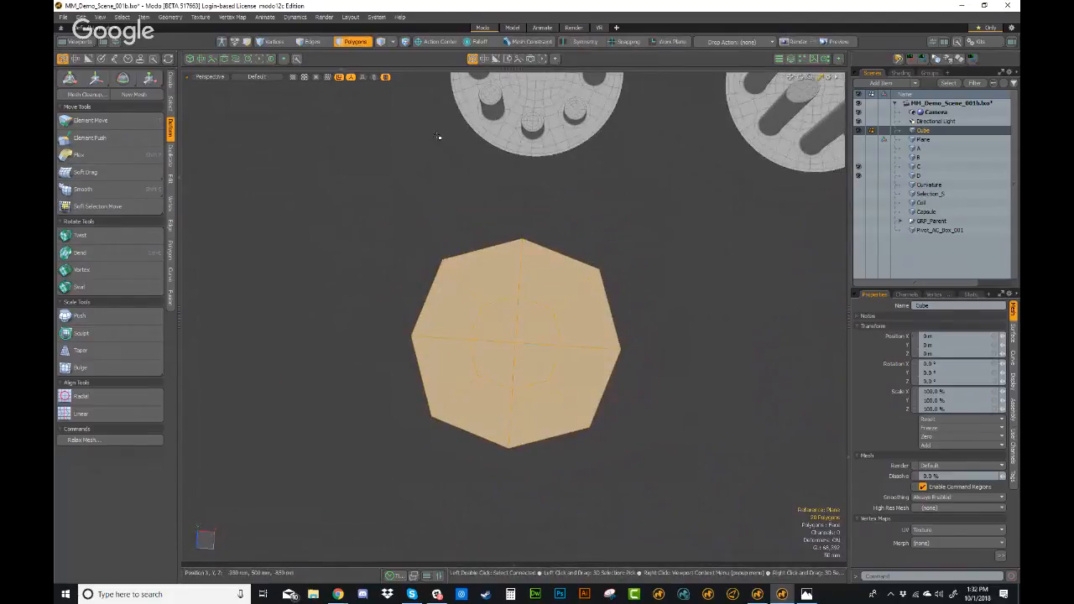
- Run Mesh Cleanup on the disc with the default options and dismiss its report
{"action": "left_click", "coordinate": [170, 17]}
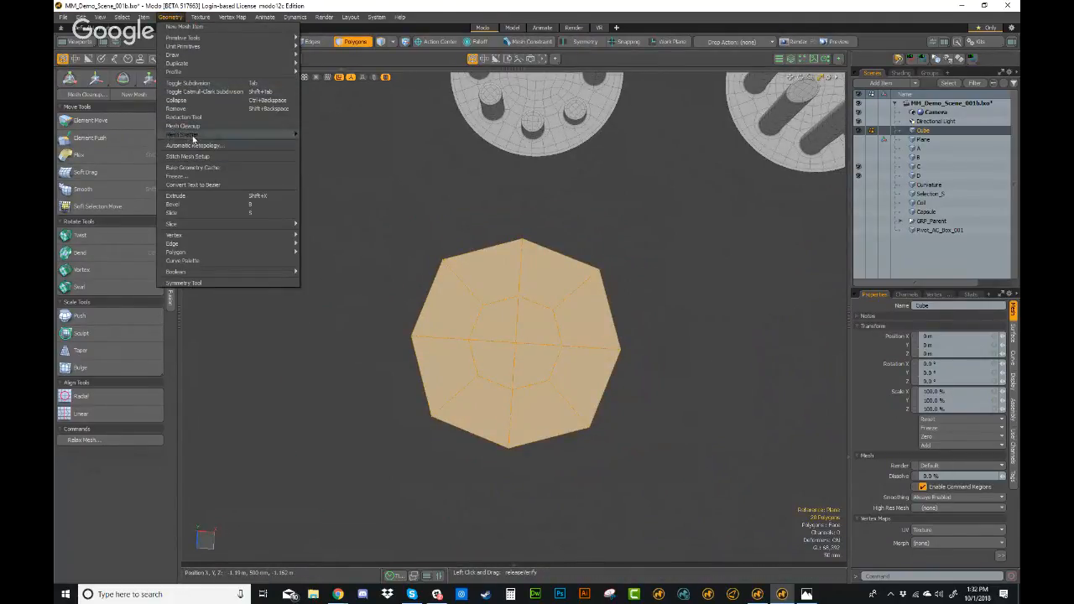
{"action": "left_click", "coordinate": [186, 126]}
{"action": "key", "text": "Return"}
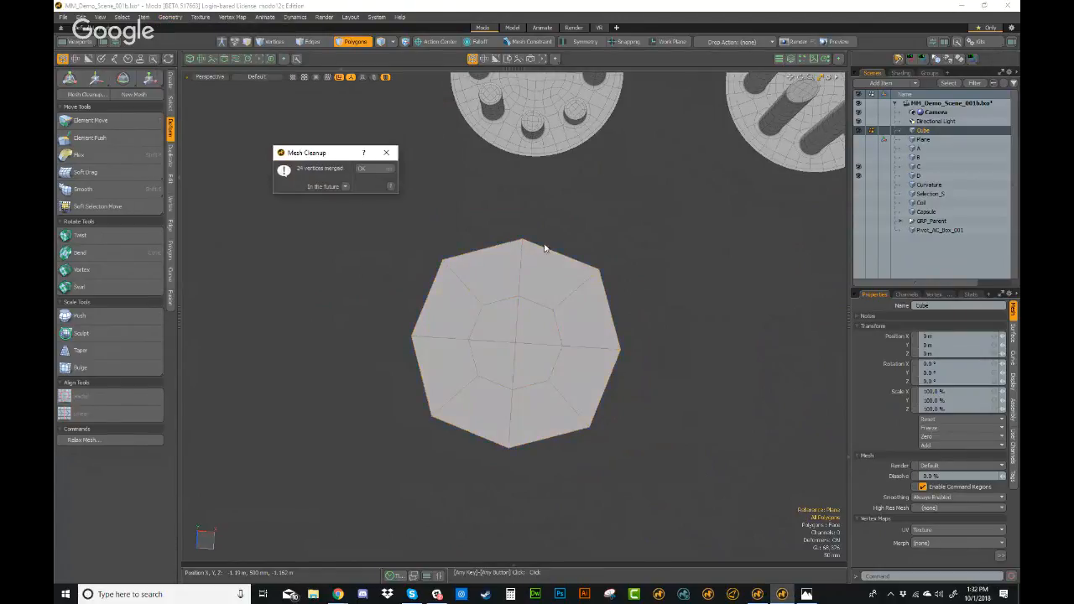
{"action": "left_click", "coordinate": [376, 169]}
- Select the whole disc and convert it to Catmull-Clark subdivision surfaces
{"action": "double_click", "coordinate": [590, 347]}
{"action": "key", "text": "shift+Tab"}
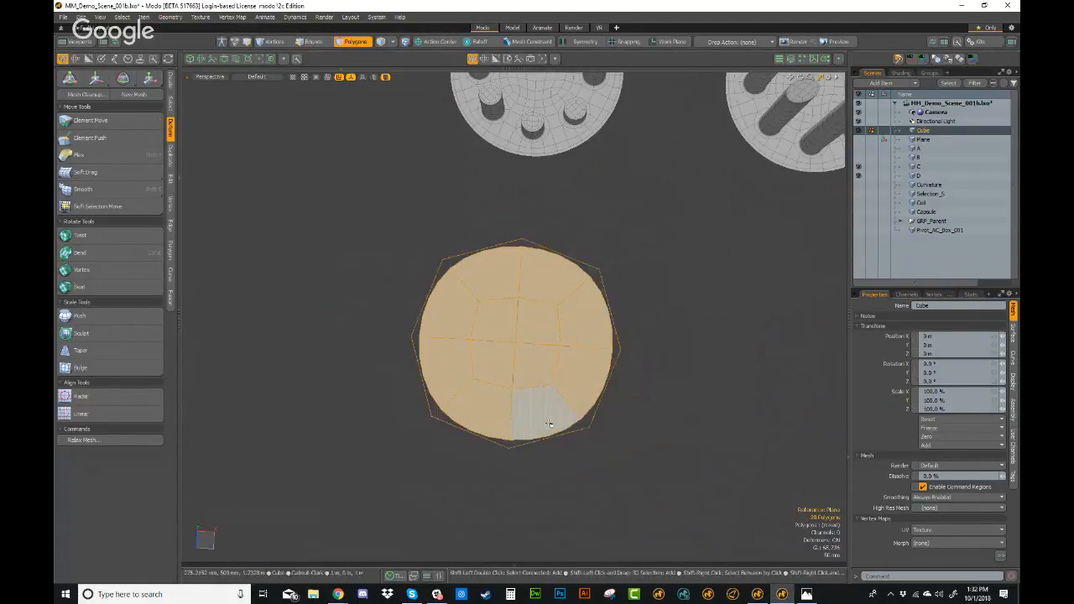
{"action": "scroll", "coordinate": [512, 406], "scroll_direction": "up", "scroll_amount": 2, "text": "alt"}
{"action": "left_click_drag", "start_coordinate": [512, 406], "coordinate": [556, 257], "text": "alt"}
- Delete all polygons of the rounded disc from the Cube mesh
{"action": "left_click", "coordinate": [633, 405]}
{"action": "double_click", "coordinate": [634, 406]}
{"action": "key", "text": "Delete"}
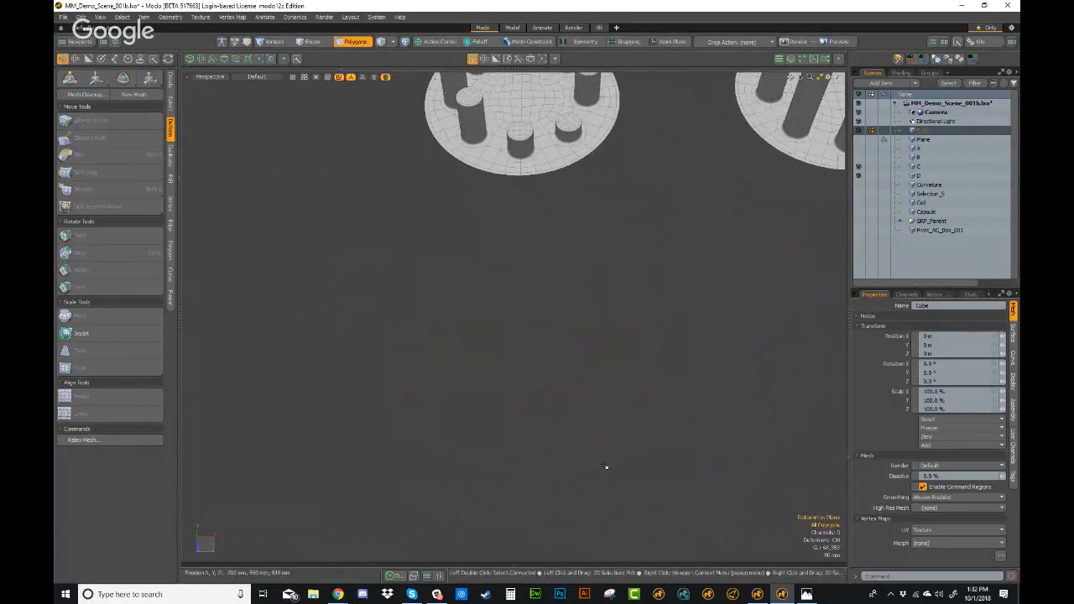
- Add a new unit cube to the empty Cube mesh
{"action": "left_click", "coordinate": [170, 82]}
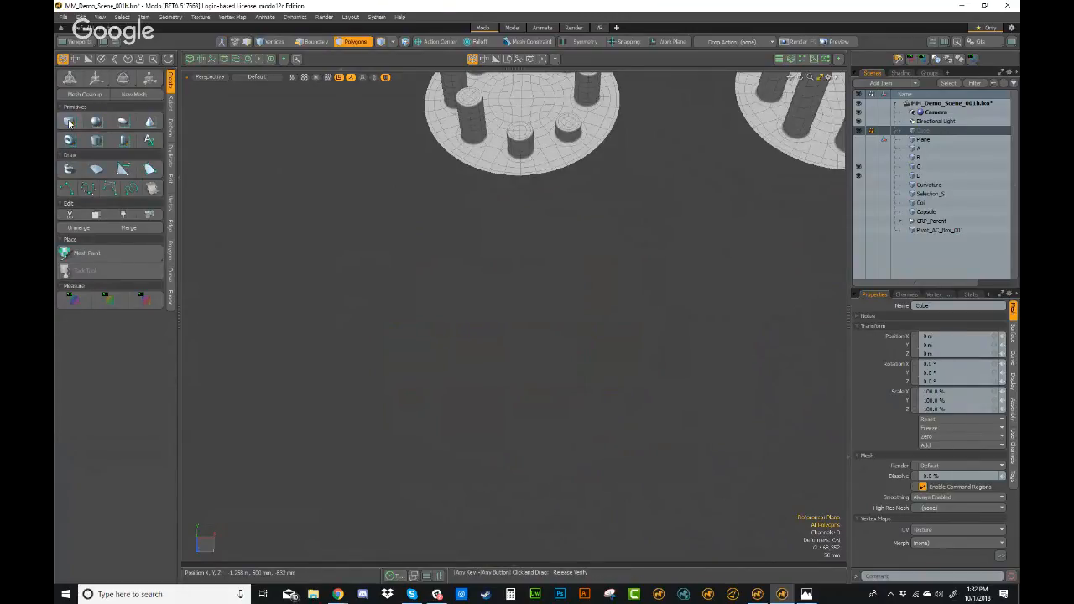
{"action": "left_click", "coordinate": [70, 124], "text": "ctrl"}
{"action": "scroll", "coordinate": [494, 364], "scroll_direction": "down", "scroll_amount": 5}
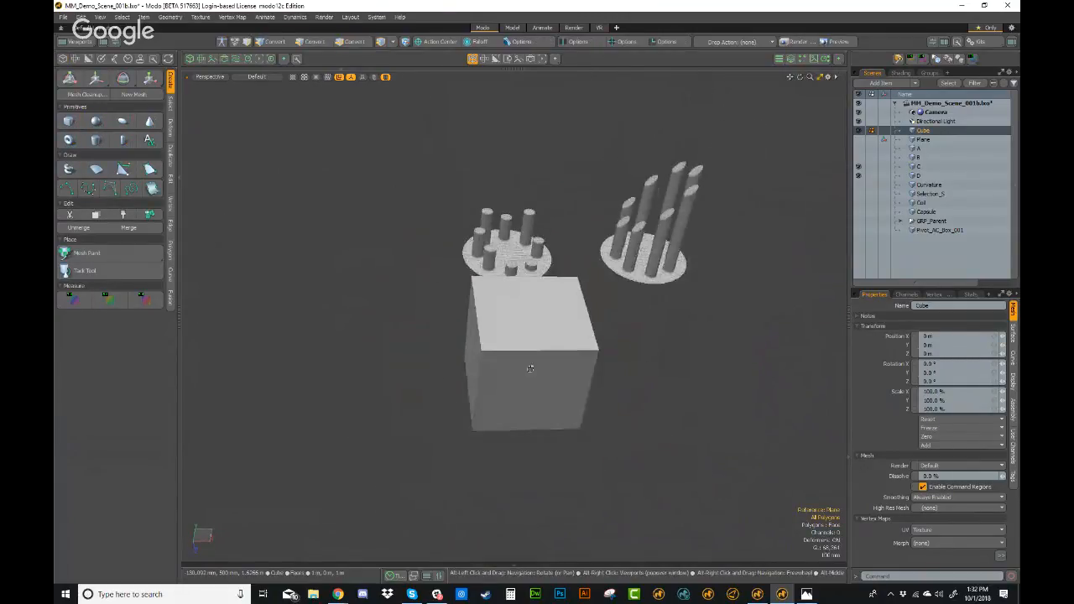
- Delete every polygon of the cube except its top face
{"action": "left_click_drag", "start_coordinate": [530, 369], "coordinate": [555, 320], "text": "alt"}
{"action": "left_click", "coordinate": [554, 320]}
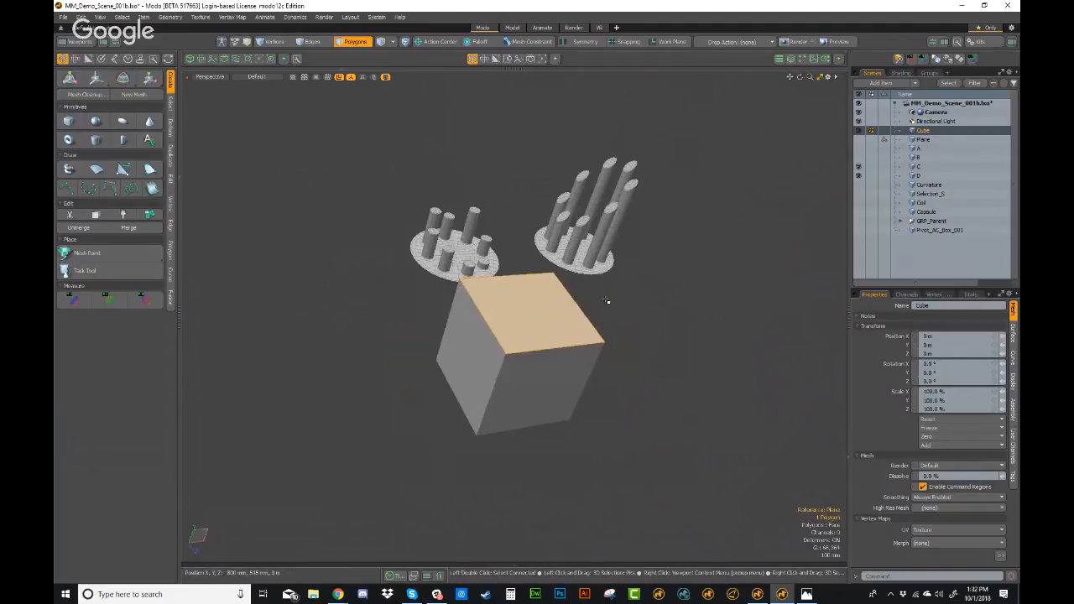
{"action": "key", "text": "bracketleft"}
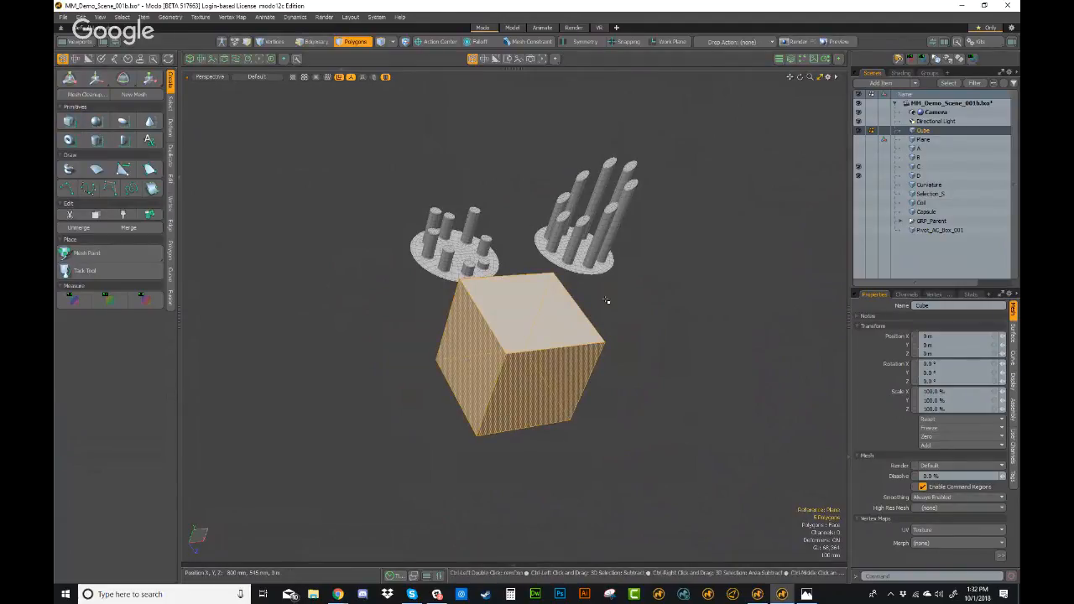
{"action": "key", "text": "Delete"}
{"action": "mouse_move", "coordinate": [530, 353]}
{"action": "left_mouse_down", "text": "alt"}
{"action": "mouse_move", "coordinate": [518, 375]}
{"action": "mouse_move", "coordinate": [518, 364]}
{"action": "left_mouse_up", "text": "alt"}
{"action": "left_click", "coordinate": [525, 340]}
{"action": "scroll", "coordinate": [530, 336], "scroll_direction": "up", "scroll_amount": 3}
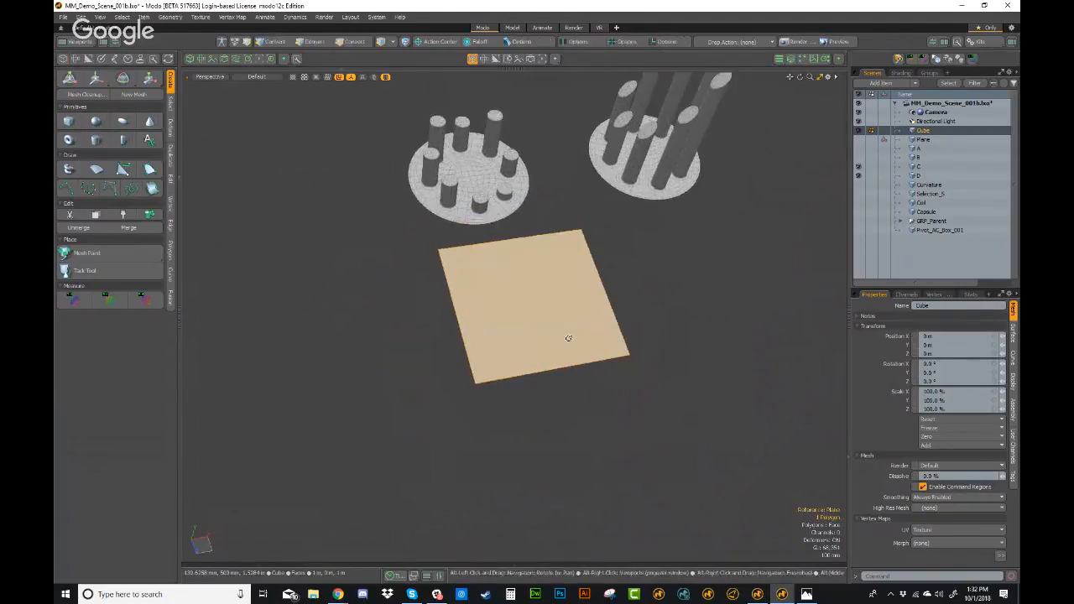
{"action": "left_click_drag", "start_coordinate": [568, 338], "coordinate": [521, 324], "text": "alt"}
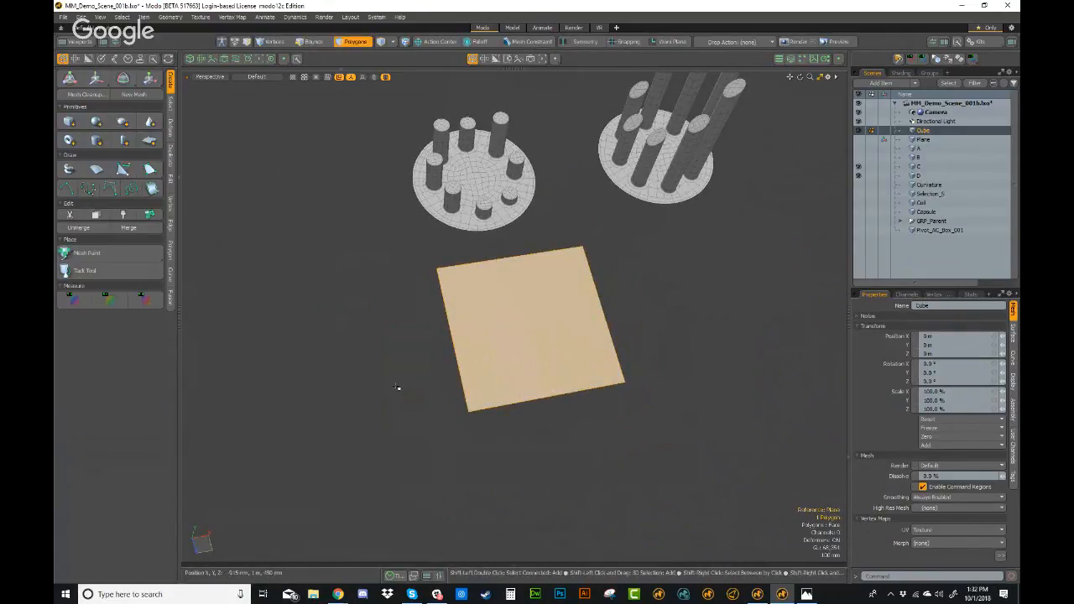
- Subdivide the remaining square polygon once with the Catmull-Clark method
{"action": "key", "text": "shift+d"}
{"action": "left_click_drag", "start_coordinate": [320, 140], "coordinate": [306, 139]}
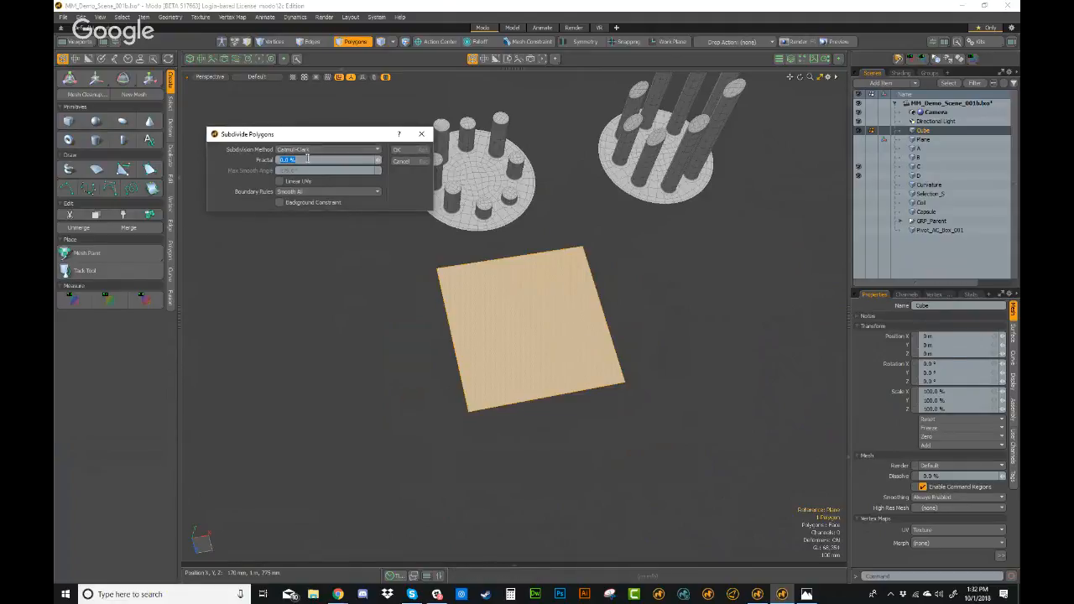
{"action": "left_click", "coordinate": [410, 150]}
- Bevel the four polygons as a group with a 220 mm inset and no shift, and select the whole mesh
{"action": "key", "text": "b"}
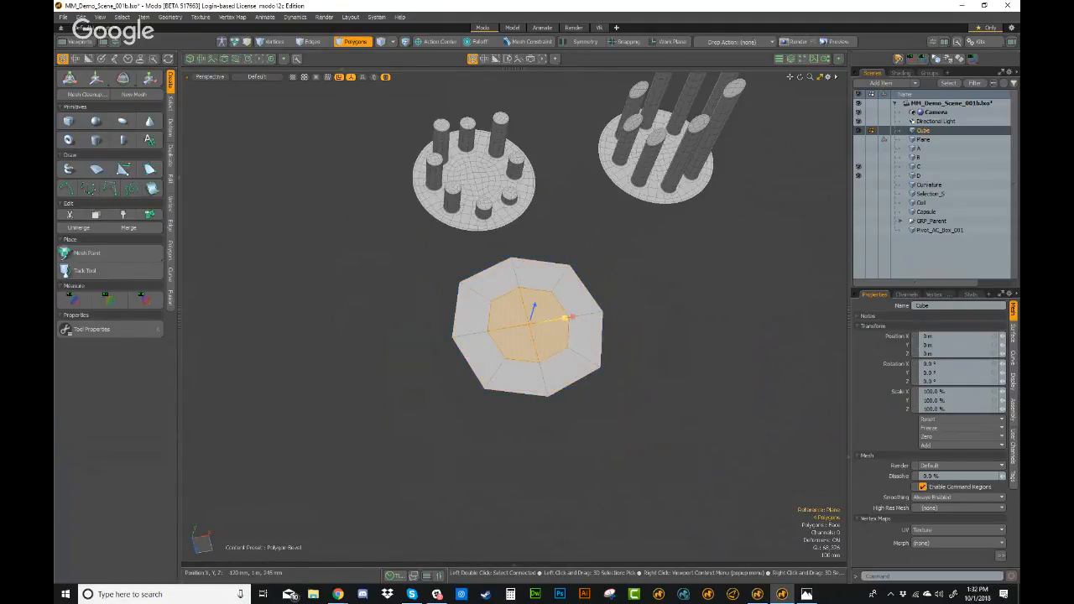
{"action": "key", "text": "k"}
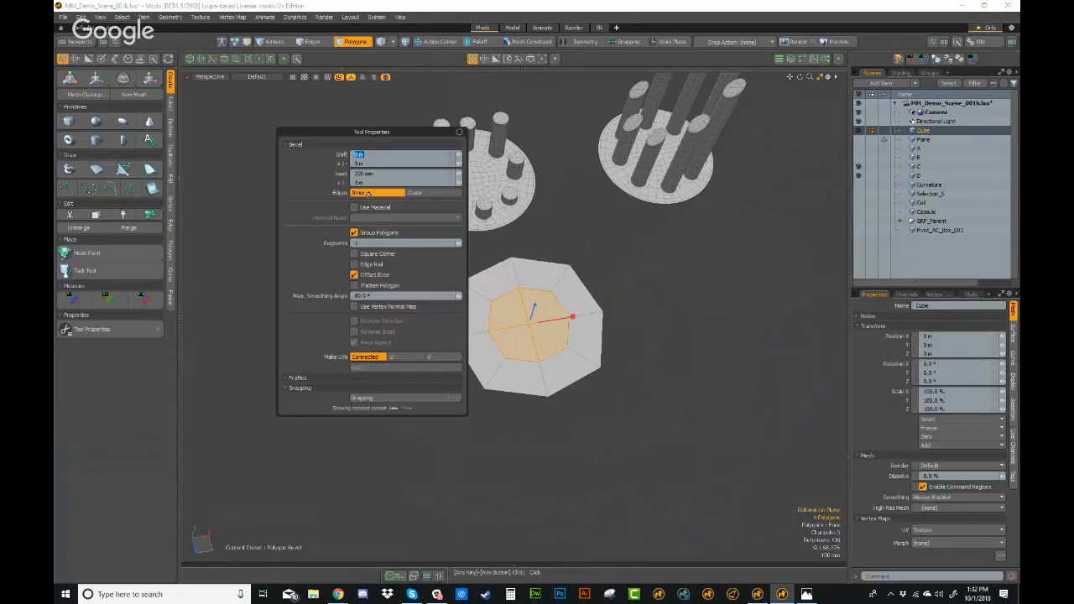
{"action": "left_click_drag", "start_coordinate": [370, 136], "coordinate": [302, 112]}
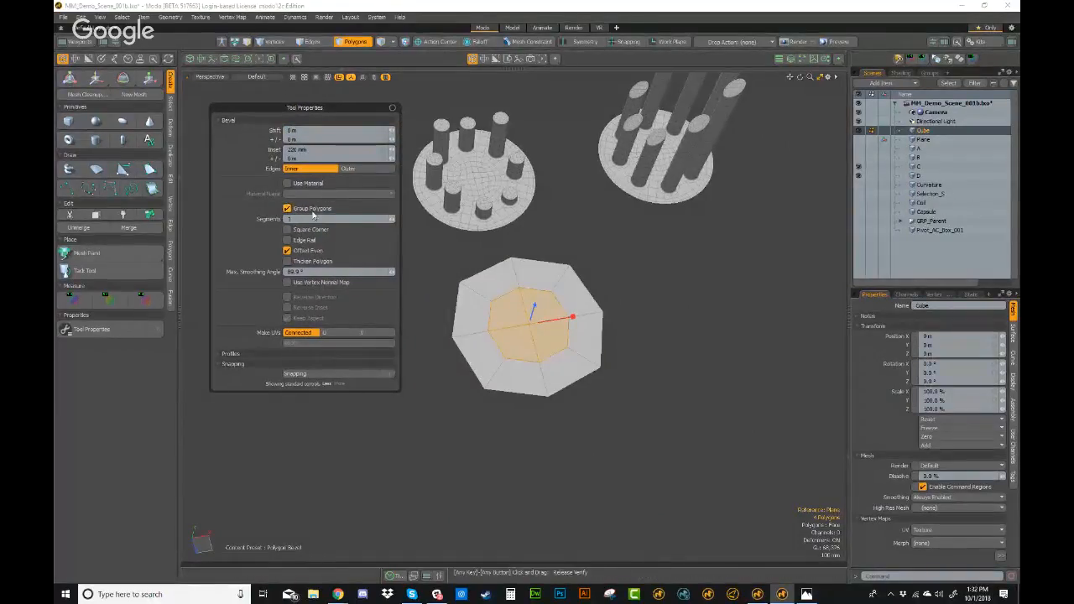
{"action": "scroll", "coordinate": [568, 358], "scroll_direction": "up", "scroll_amount": 2}
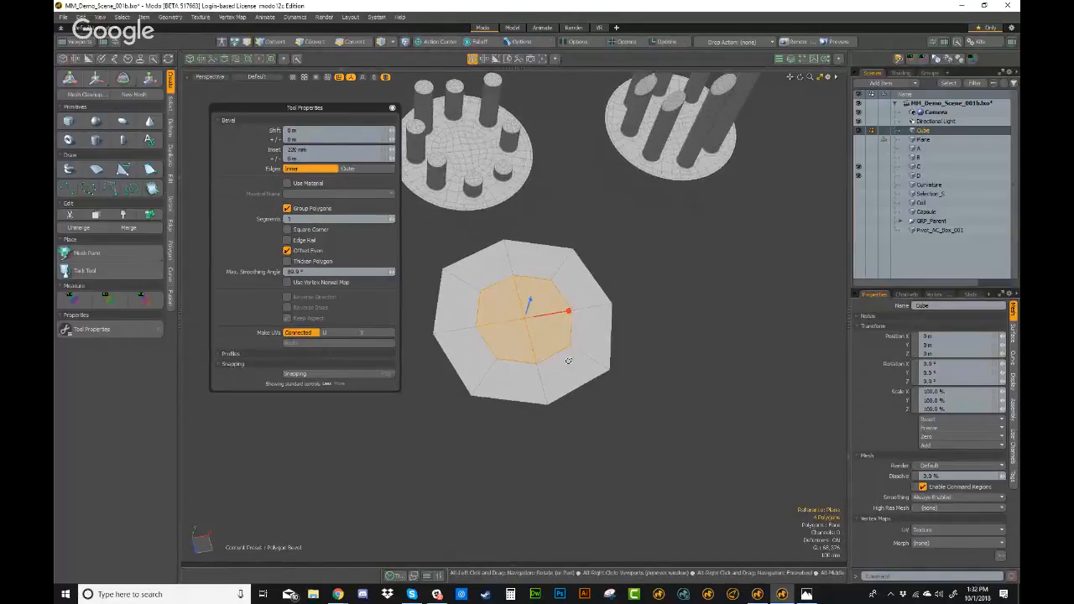
{"action": "left_click_drag", "start_coordinate": [568, 359], "coordinate": [624, 364], "text": "alt+shift"}
{"action": "key", "text": "space"}
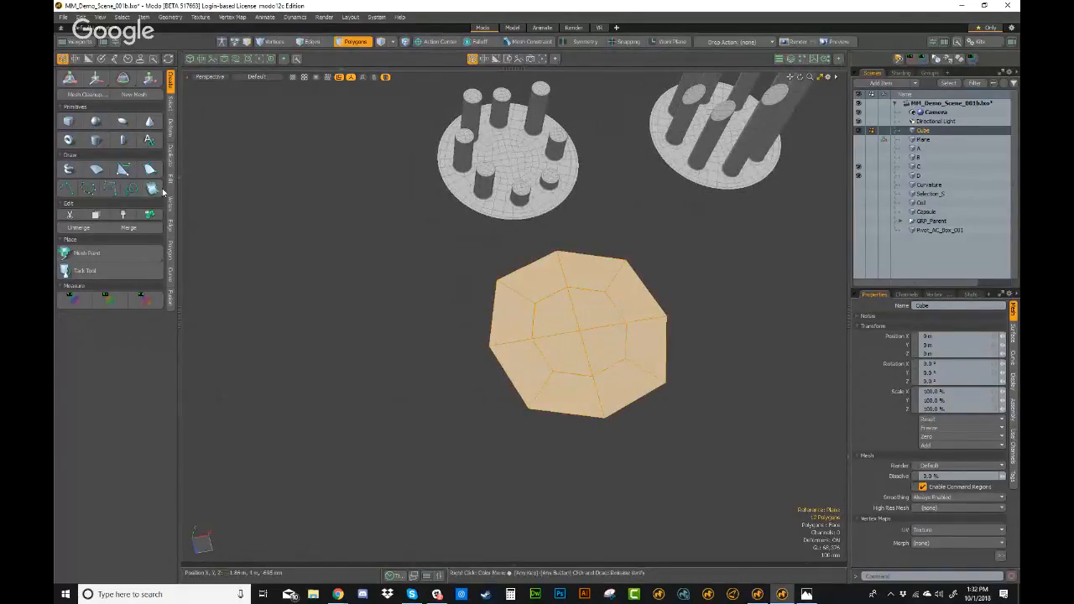
- Use Radial Align in Circle mode to round the whole disc and its four inner polygons
{"action": "left_click", "coordinate": [171, 128]}
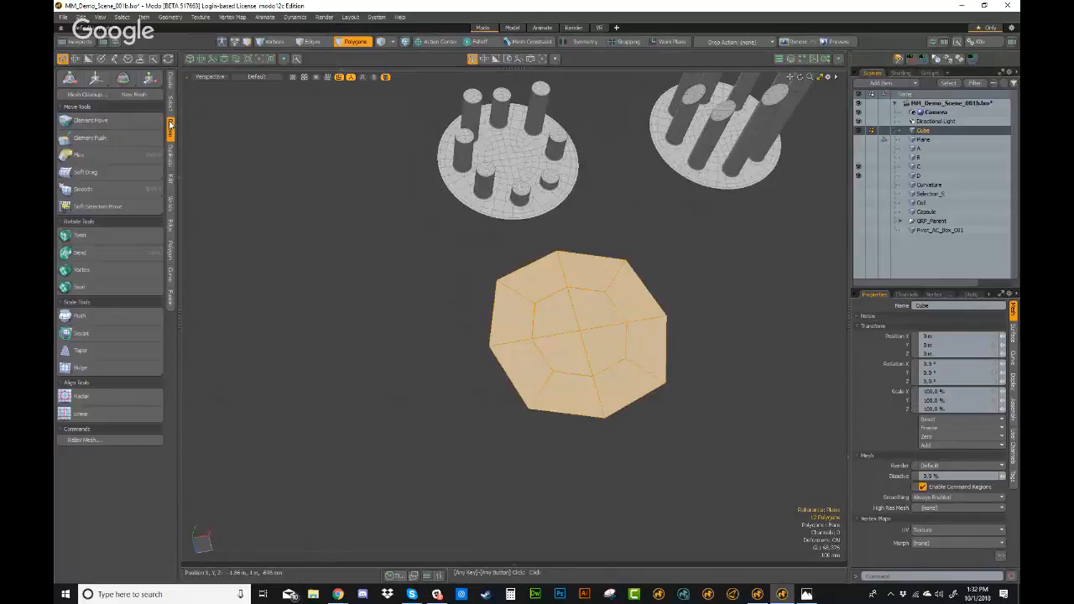
{"action": "left_click", "coordinate": [108, 395]}
{"action": "left_click_drag", "start_coordinate": [580, 376], "coordinate": [576, 420], "text": "alt"}
{"action": "key", "text": "shift+Down"}
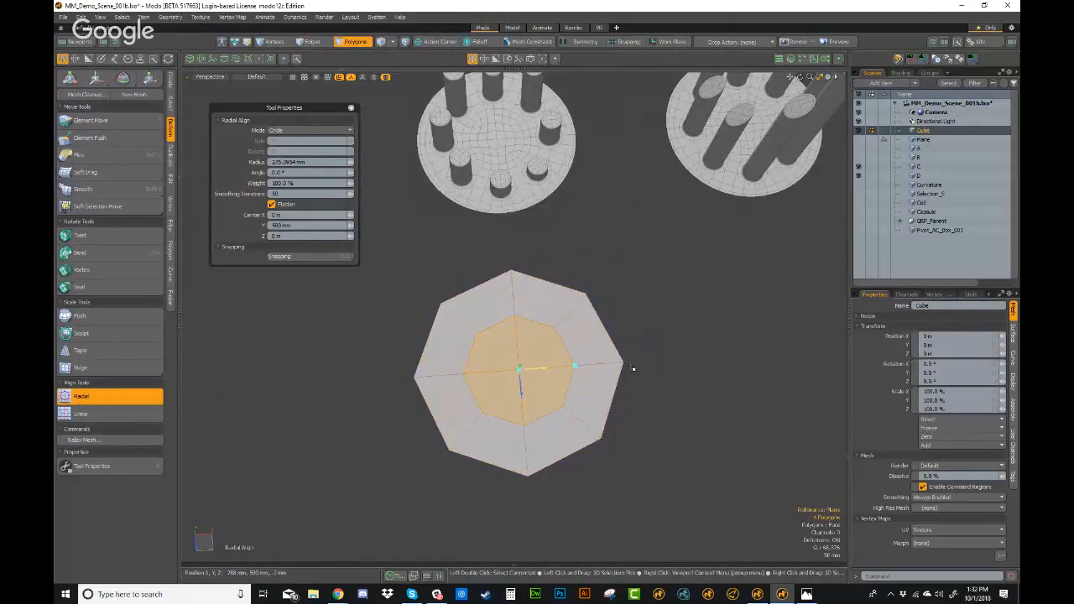
{"action": "key", "text": "q"}
{"action": "left_click", "coordinate": [666, 362]}
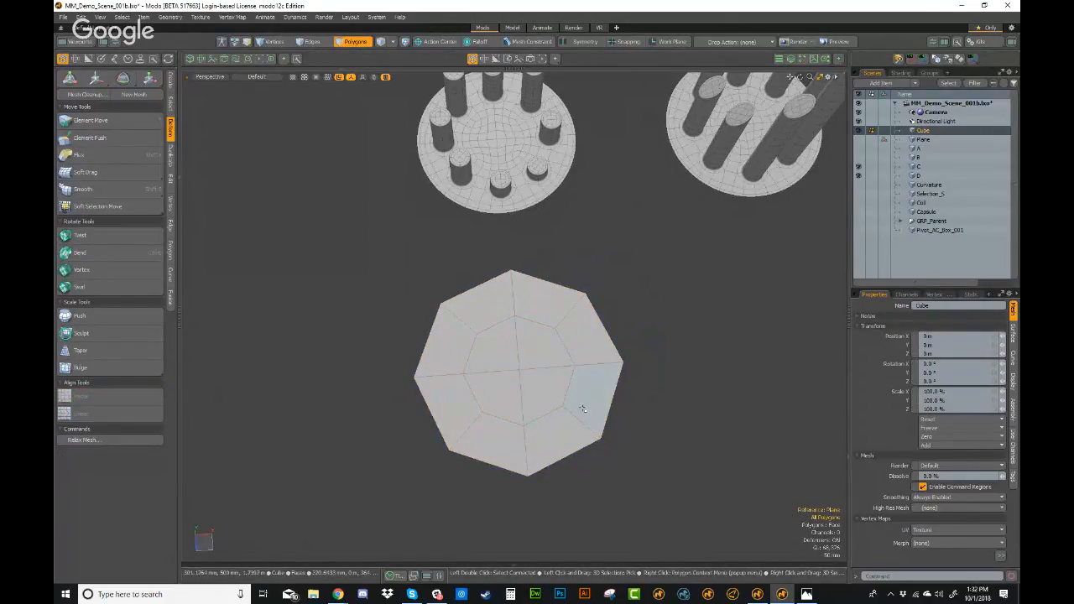
- Subdivide the disc two more times with the Catmull-Clark method
{"action": "key", "text": "shift+d"}
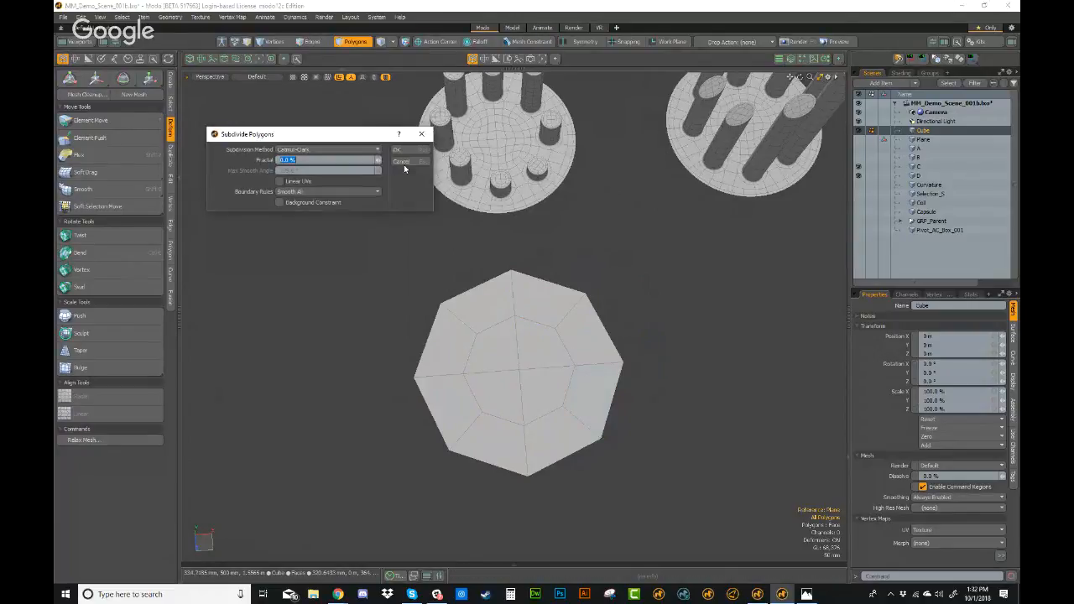
{"action": "left_click", "coordinate": [398, 150]}
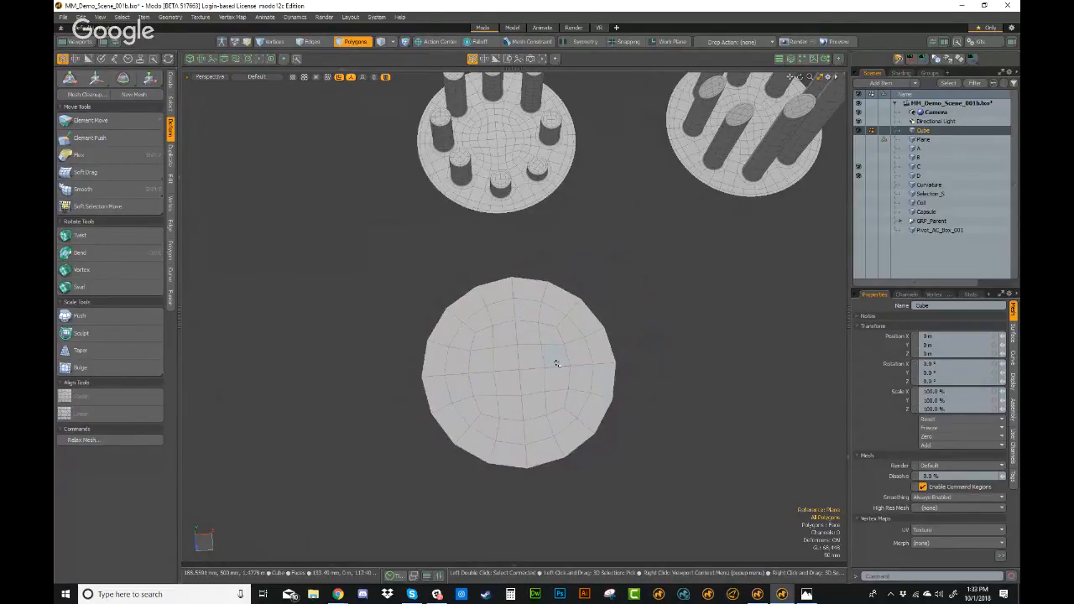
{"action": "key", "text": "shift+d"}
{"action": "left_click", "coordinate": [420, 152]}
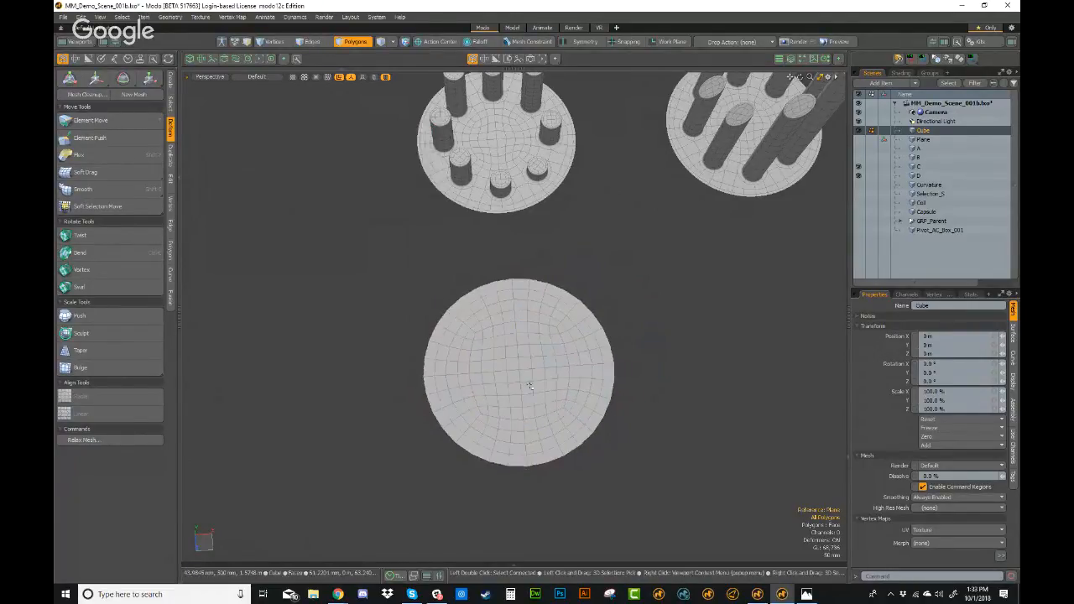
- Radially align the outline of the subdivided disc and its successively smaller inner polygon selections into circles
{"action": "double_click", "coordinate": [529, 381]}
{"action": "left_click", "coordinate": [133, 395]}
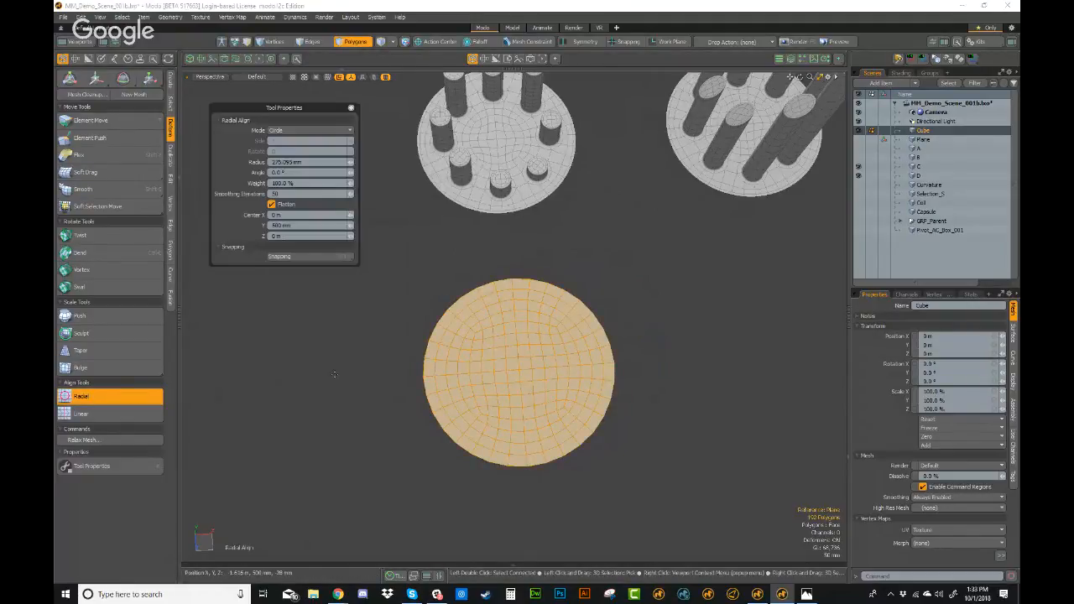
{"action": "left_click", "coordinate": [290, 349]}
{"action": "key", "text": "shift+Down"}
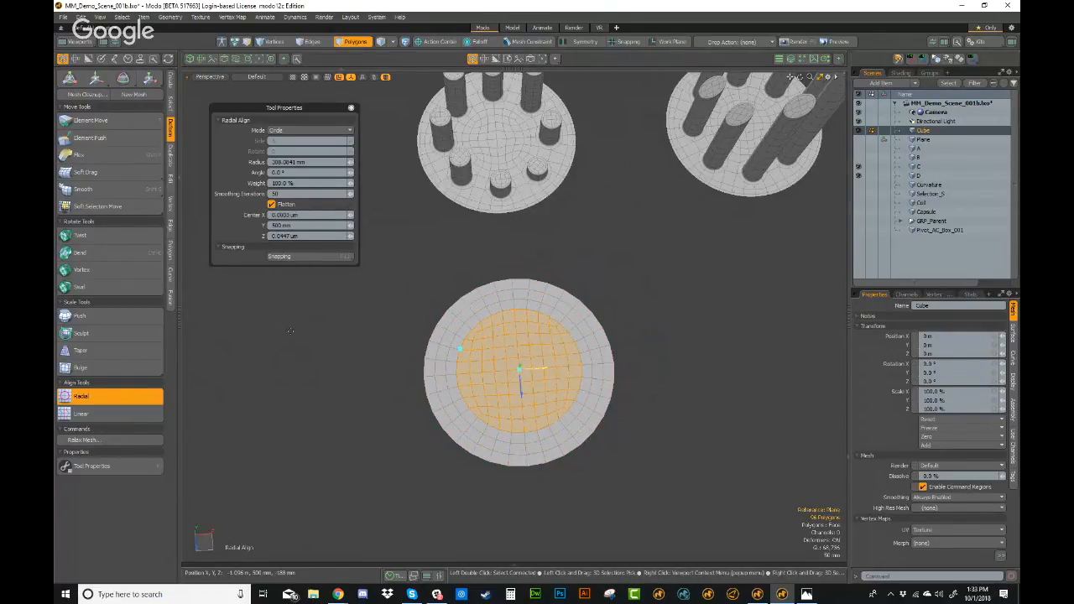
{"action": "key", "text": "shift+Down"}
{"action": "key", "text": "shift+Down"}
{"action": "key", "text": "shift+Down"}
{"action": "key", "text": "shift+Down"}
{"action": "key", "text": "space"}
{"action": "left_click", "coordinate": [312, 399]}
- Enable a Radial falloff, activate the Move tool and auto-size the falloff to fit the disc
{"action": "left_click_drag", "start_coordinate": [544, 427], "coordinate": [598, 381], "text": "alt"}
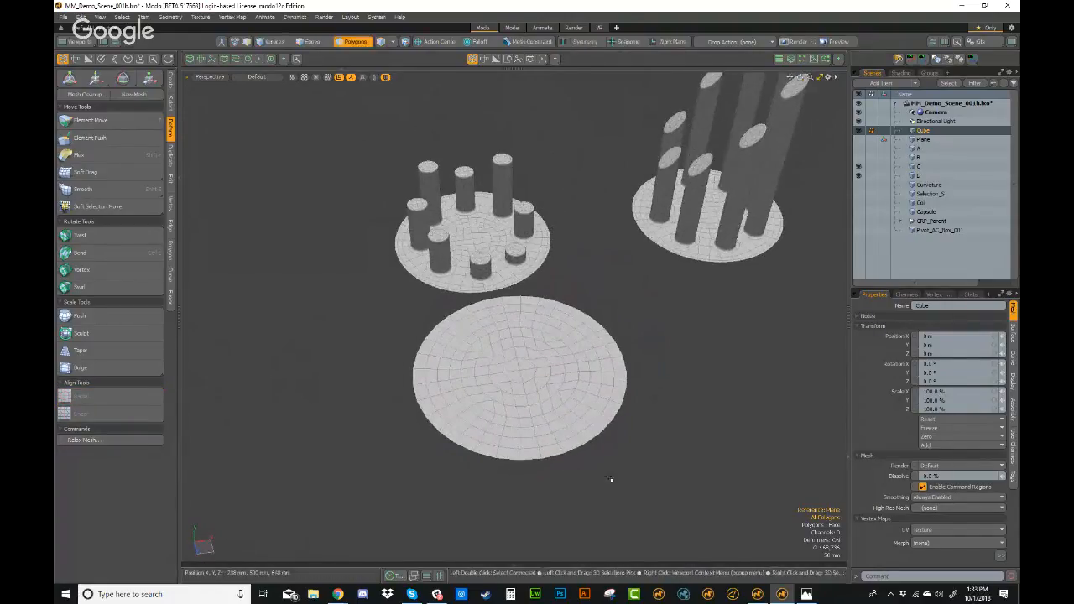
{"action": "left_click", "coordinate": [484, 42]}
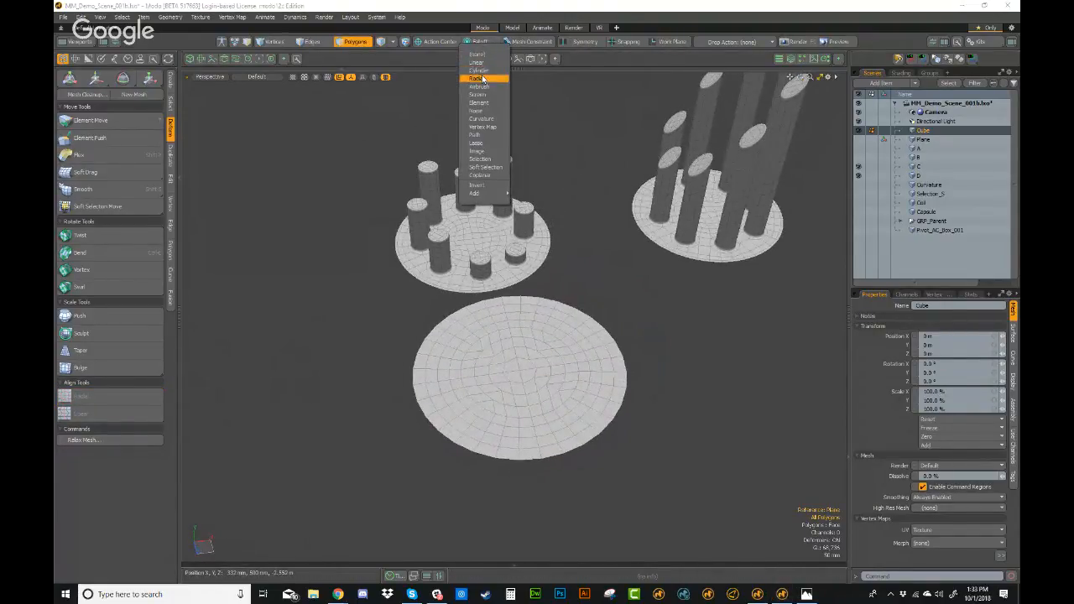
{"action": "left_click", "coordinate": [484, 79]}
{"action": "left_click_drag", "start_coordinate": [575, 452], "coordinate": [647, 420], "text": "alt"}
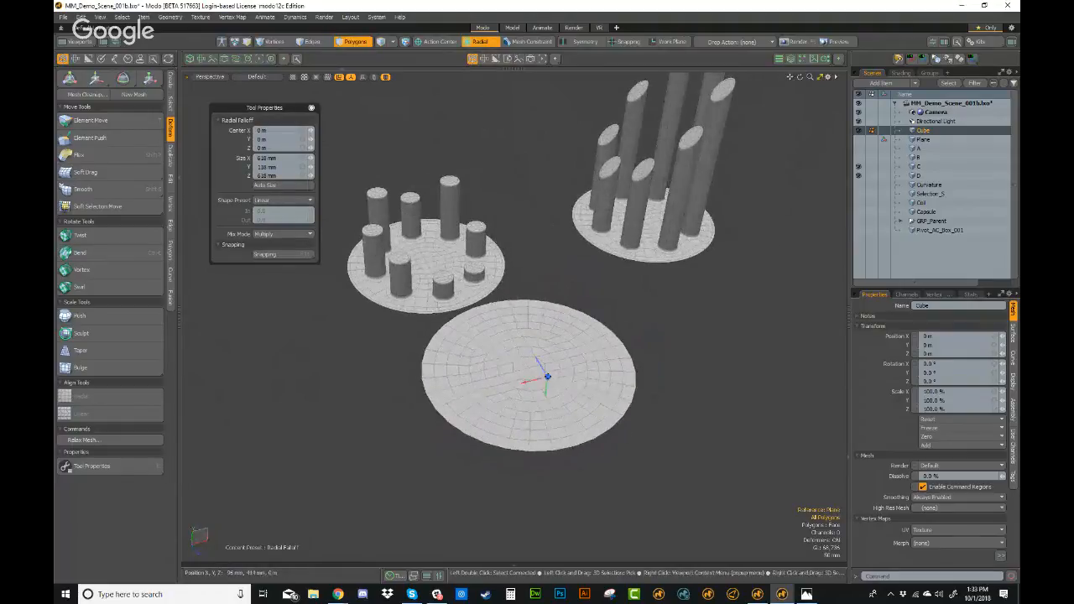
{"action": "key", "text": "w"}
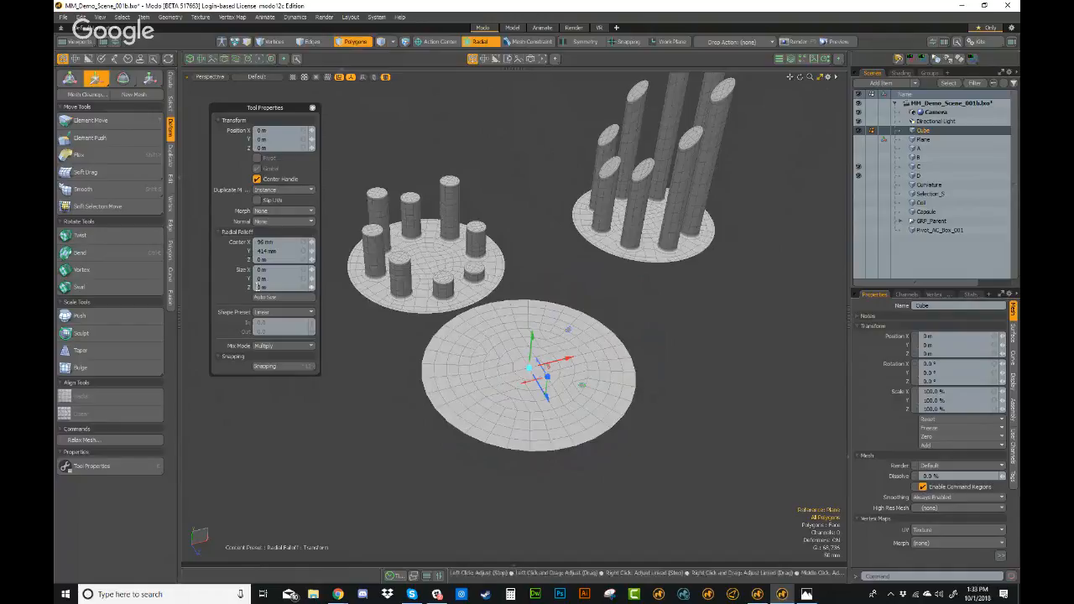
{"action": "left_click", "coordinate": [272, 296]}
{"action": "left_click_drag", "start_coordinate": [526, 411], "coordinate": [616, 432], "text": "alt"}
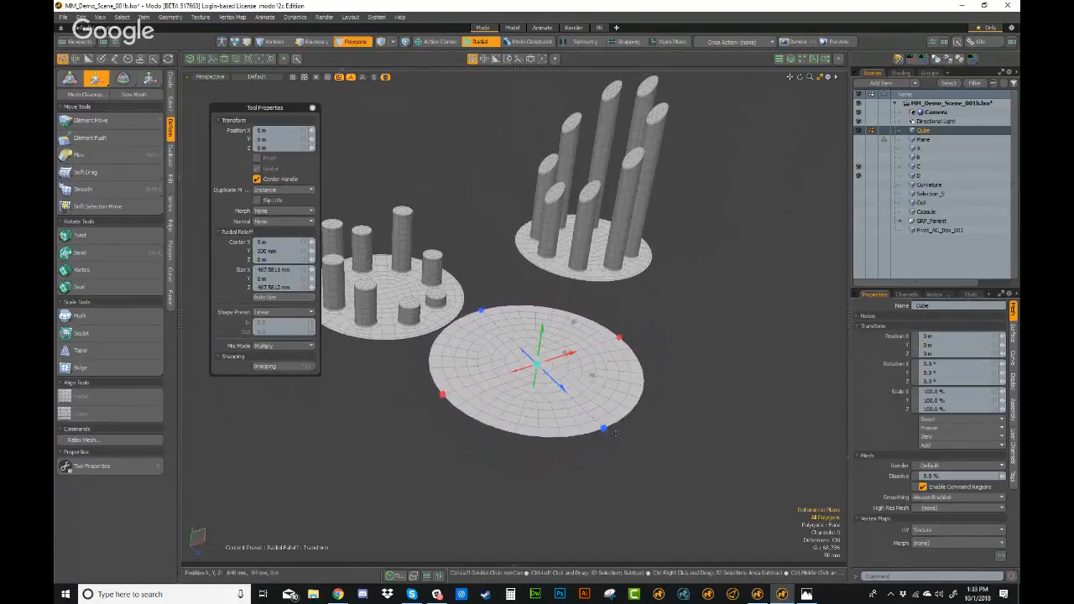
- Enlarge the radial falloff to about 749 mm in X and Z and 282 mm in Y, and raise the disc's centre into a cone
{"action": "left_click", "coordinate": [604, 429]}
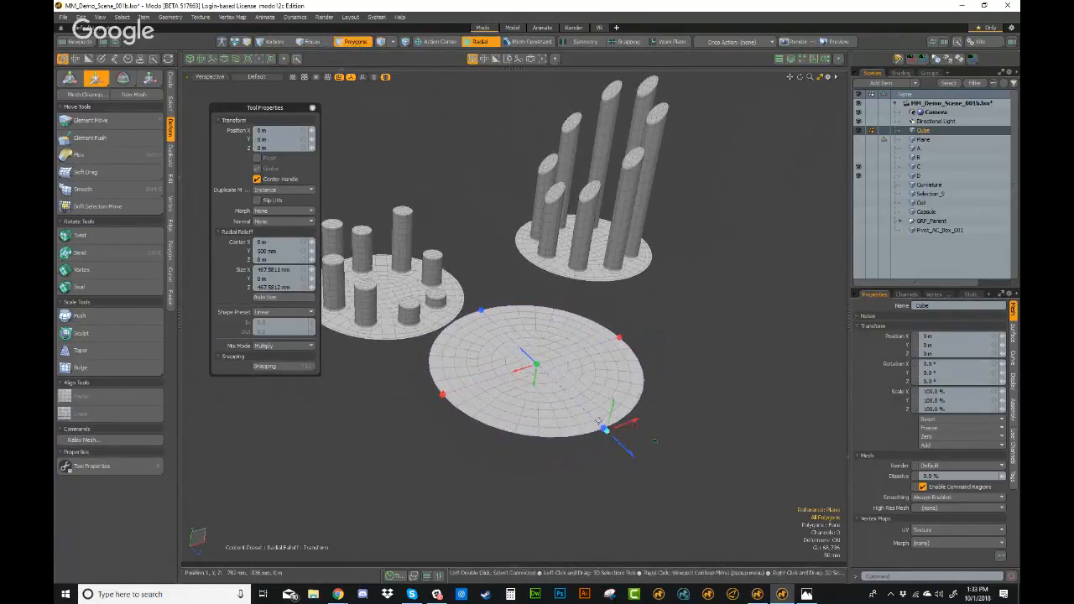
{"action": "key", "text": "w"}
{"action": "key", "text": "w"}
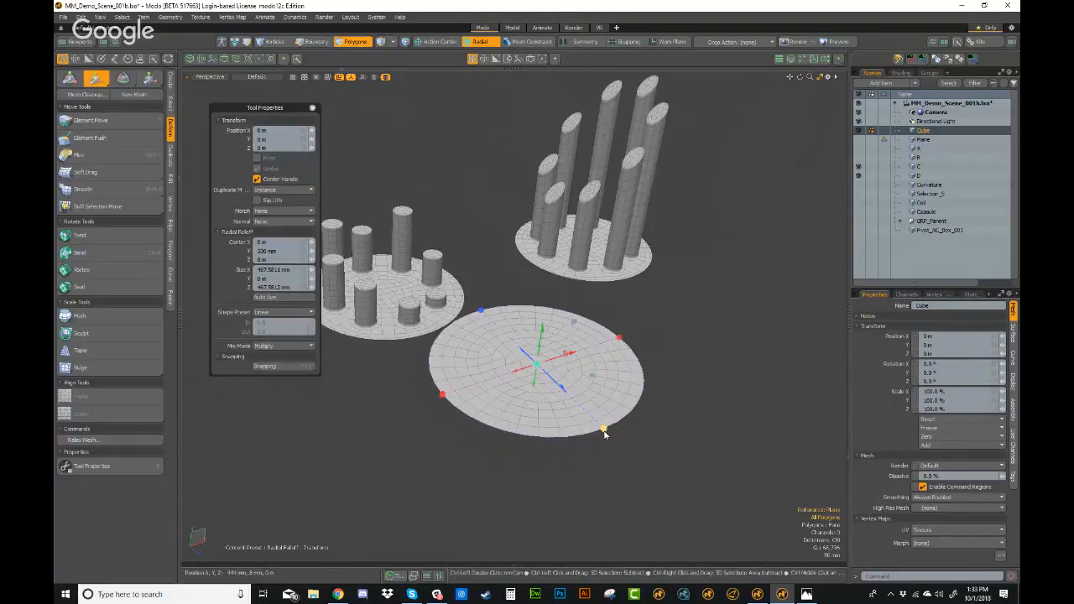
{"action": "left_click_drag", "start_coordinate": [604, 428], "coordinate": [595, 207]}
{"action": "key", "text": "3"}
{"action": "left_click_drag", "start_coordinate": [611, 352], "coordinate": [640, 325], "text": "alt"}
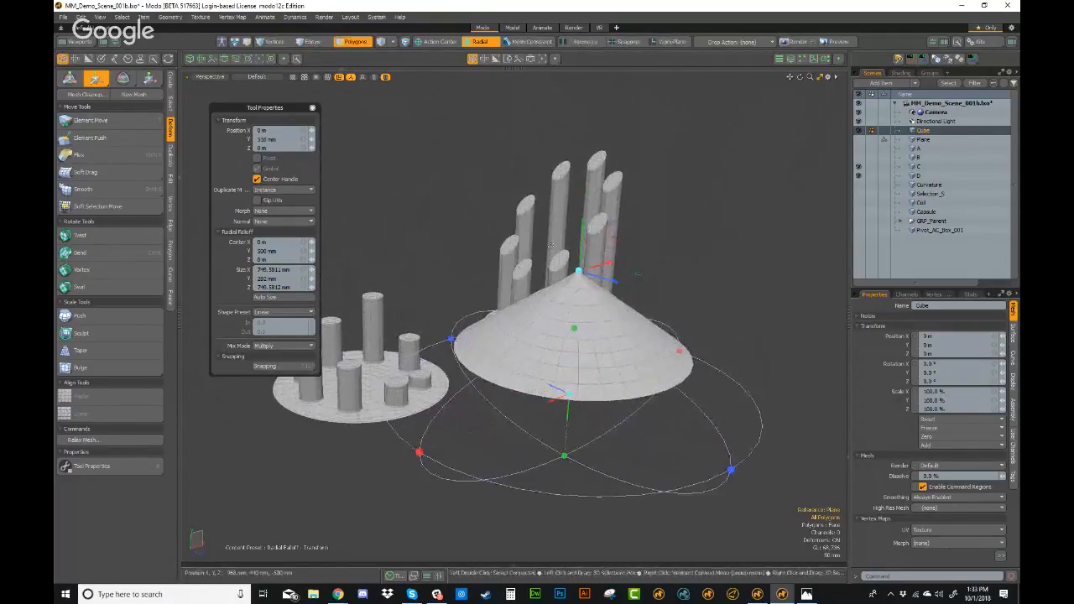
- Set the radial falloff's shape preset to Ease-In and convert the disc to Catmull-Clark subdivision surfaces
{"action": "left_click", "coordinate": [286, 314]}
{"action": "left_click", "coordinate": [290, 325]}
{"action": "left_click_drag", "start_coordinate": [604, 394], "coordinate": [643, 374], "text": "alt"}
{"action": "left_click_drag", "start_coordinate": [507, 214], "coordinate": [524, 420], "text": "alt"}
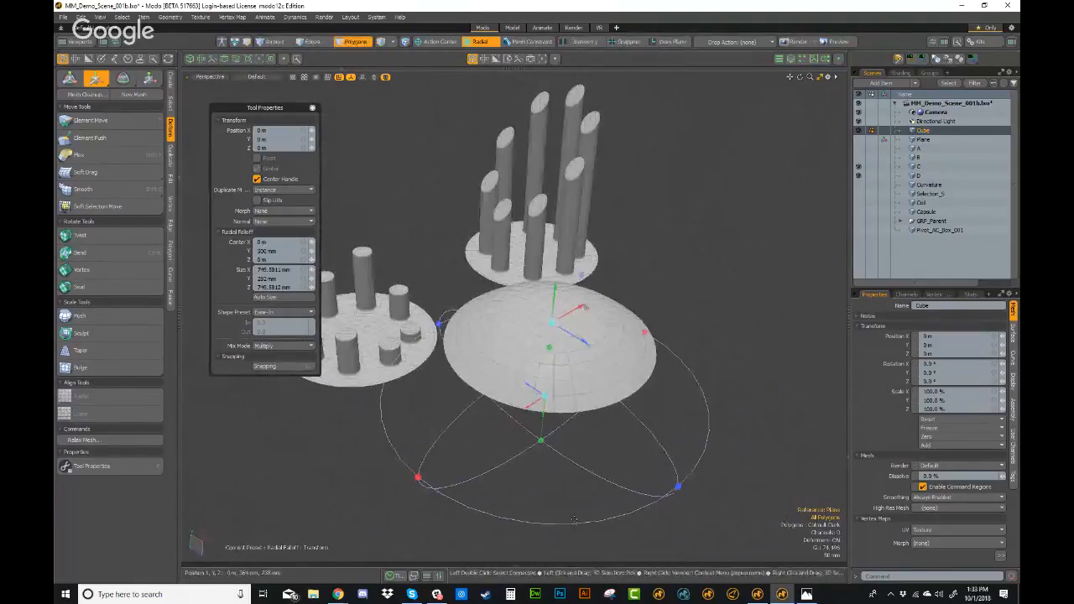
- Turn off the Move tool and radial falloff, and delete the domed disc together with its Cube item
{"action": "key", "text": "q"}
{"action": "left_click_drag", "start_coordinate": [657, 448], "coordinate": [624, 441], "text": "alt"}
{"action": "key", "text": "q"}
{"action": "double_click", "coordinate": [595, 343]}
{"action": "key", "text": "Delete"}
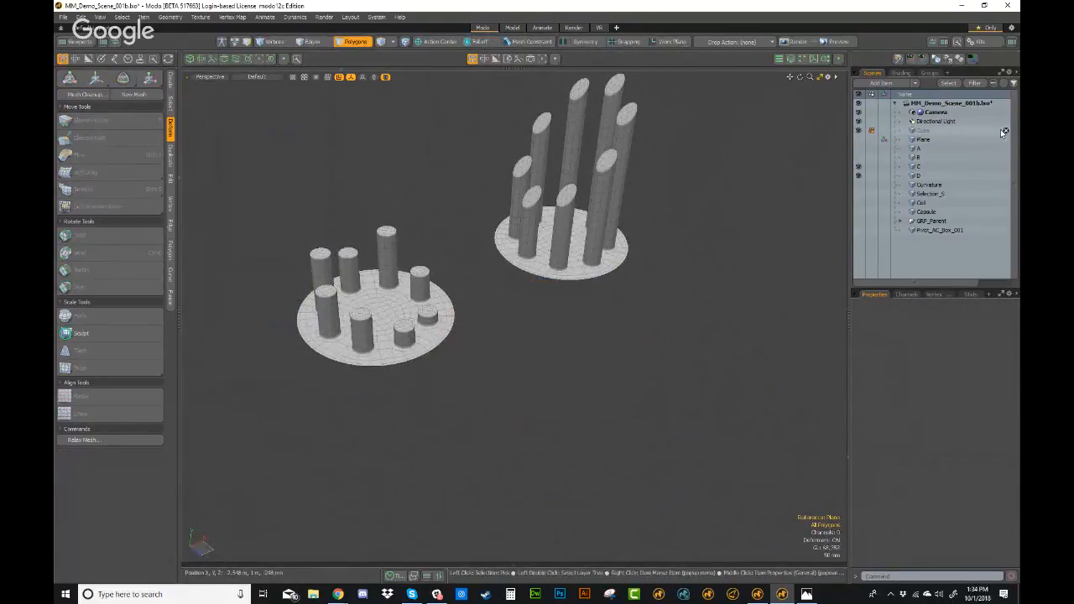
- Make the Plane mesh item visible and select it for editing
{"action": "left_click", "coordinate": [858, 130]}
{"action": "left_click_drag", "start_coordinate": [672, 361], "coordinate": [629, 324], "text": "alt"}
{"action": "left_click", "coordinate": [485, 42]}
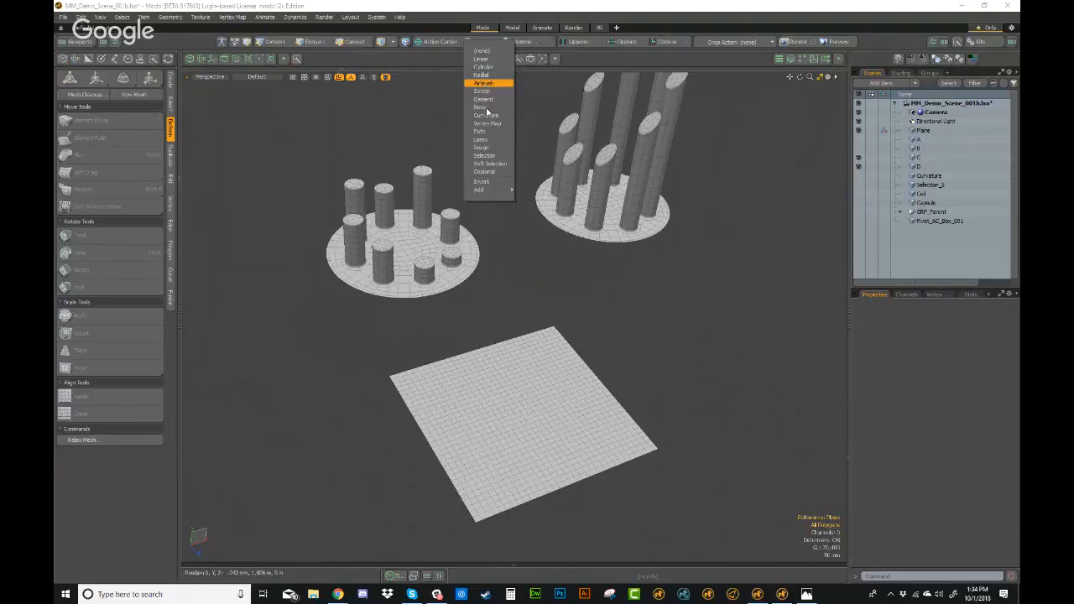
{"action": "left_click_drag", "start_coordinate": [522, 293], "coordinate": [537, 314], "text": "alt"}
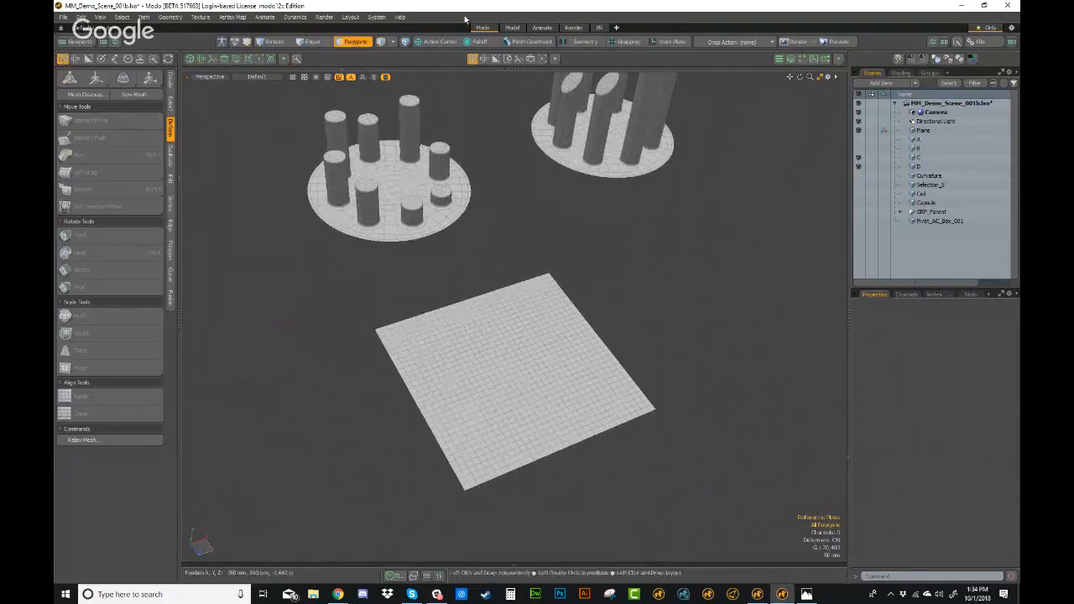
{"action": "left_click", "coordinate": [477, 41]}
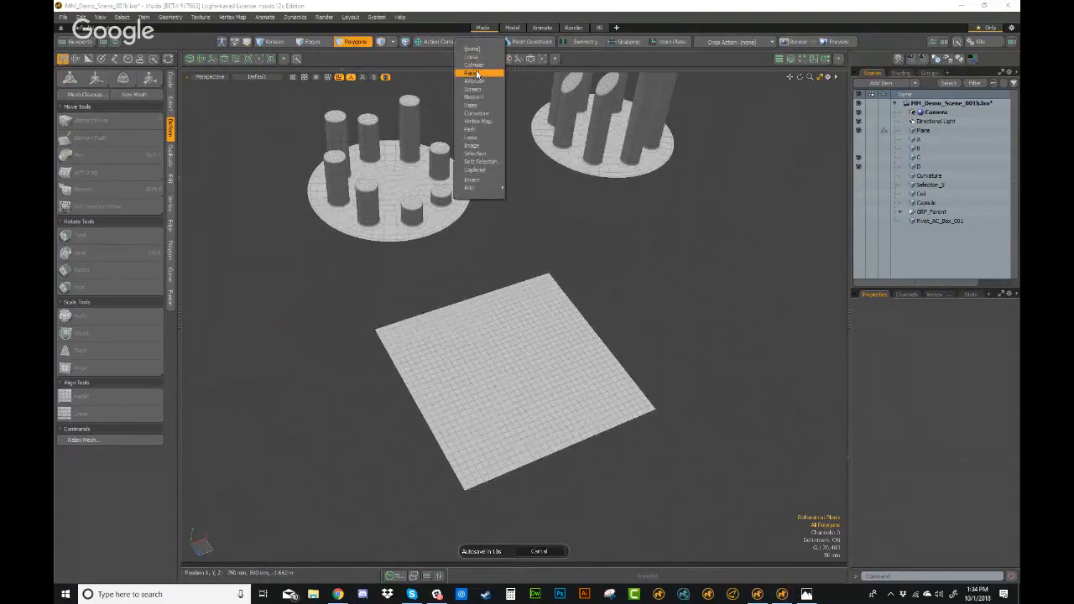
{"action": "left_click", "coordinate": [923, 132]}
{"action": "left_click", "coordinate": [923, 132]}
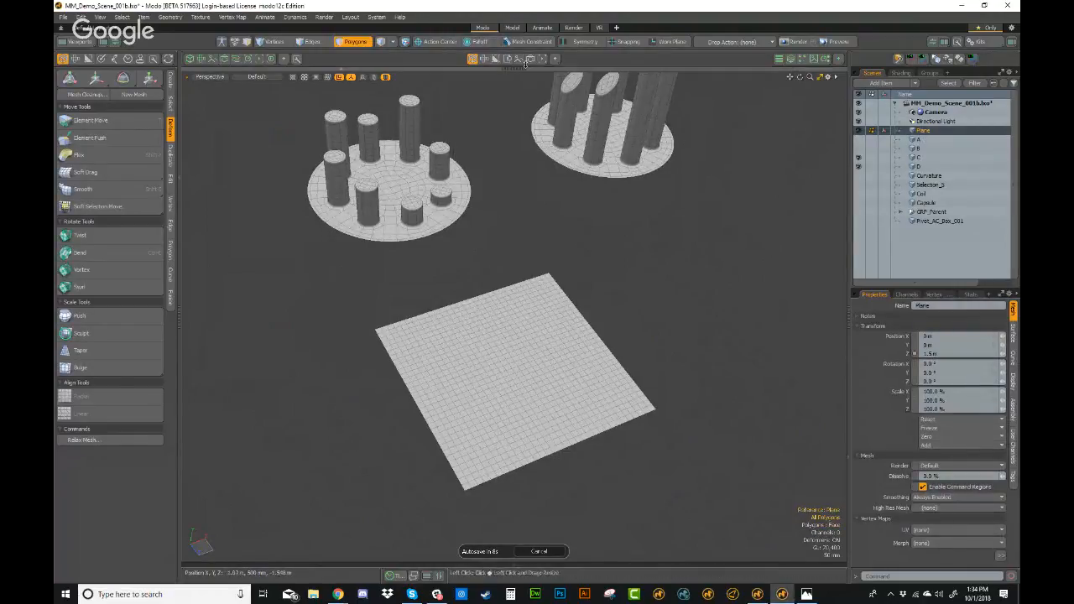
- Activate the Airbrush falloff with the polygon Bevel tool on the plane, with a shift of about 92 mm and a larger brush
{"action": "left_click", "coordinate": [477, 41]}
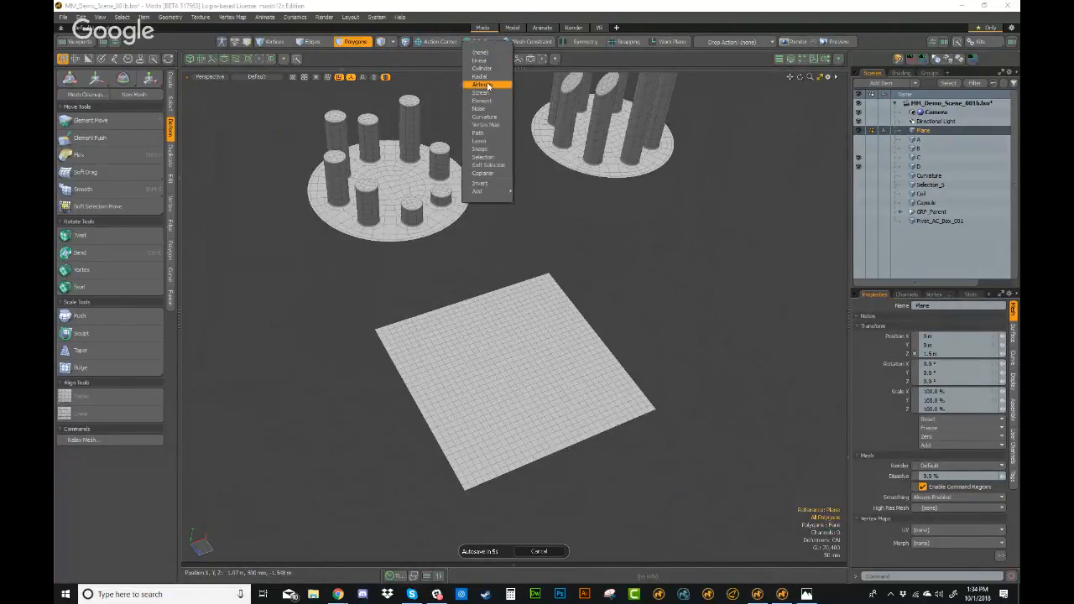
{"action": "left_click", "coordinate": [483, 85]}
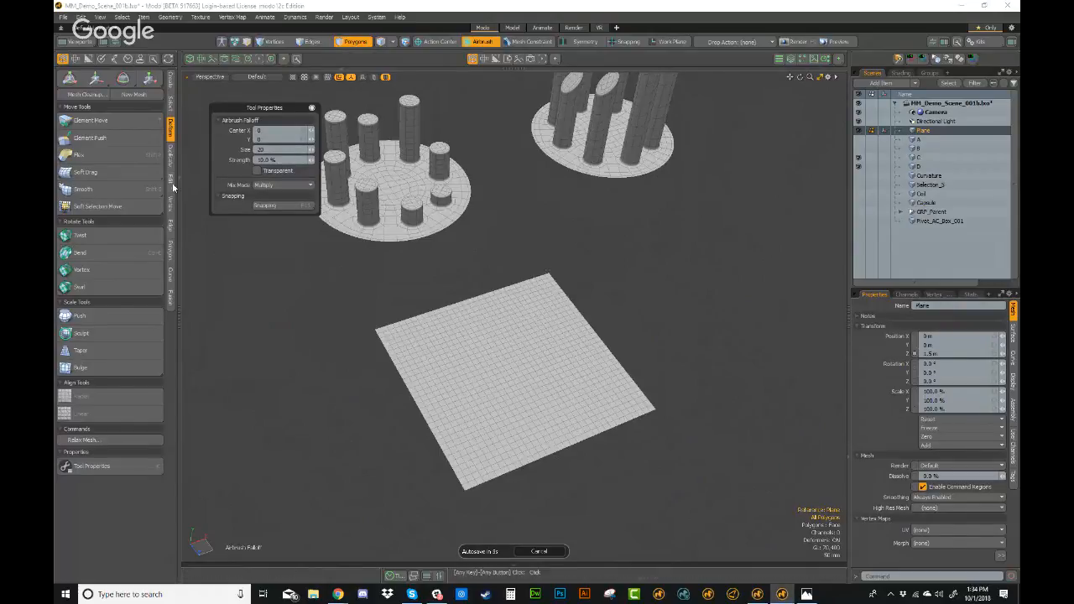
{"action": "left_click", "coordinate": [170, 250]}
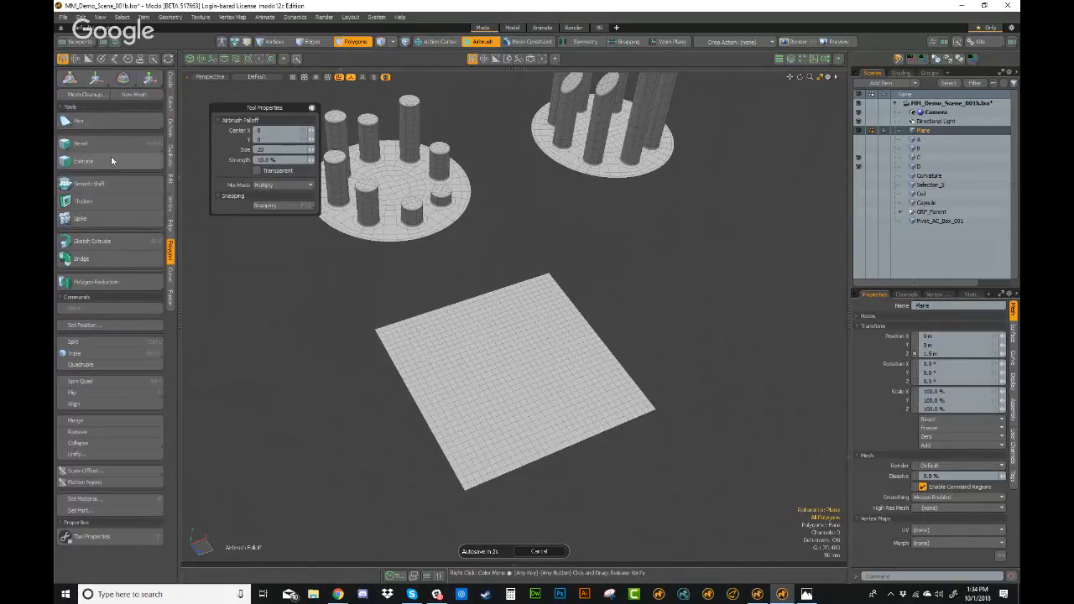
{"action": "left_click", "coordinate": [84, 143]}
{"action": "left_click_drag", "start_coordinate": [608, 408], "coordinate": [596, 330], "text": "alt+shift"}
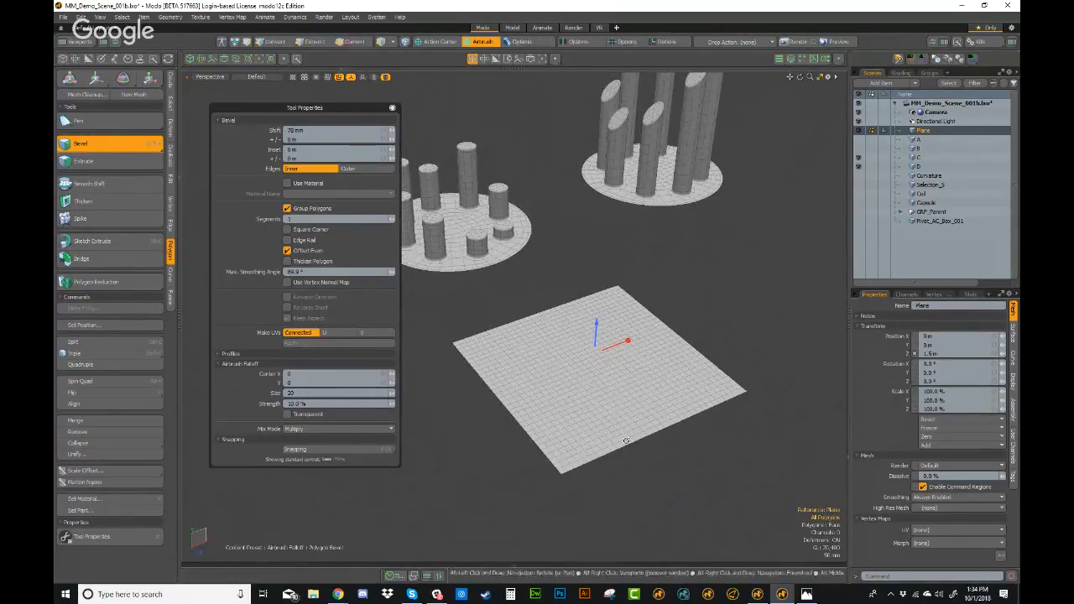
{"action": "scroll", "coordinate": [579, 472], "scroll_direction": "up", "scroll_amount": 3}
{"action": "left_click_drag", "start_coordinate": [578, 472], "coordinate": [591, 348], "text": "alt"}
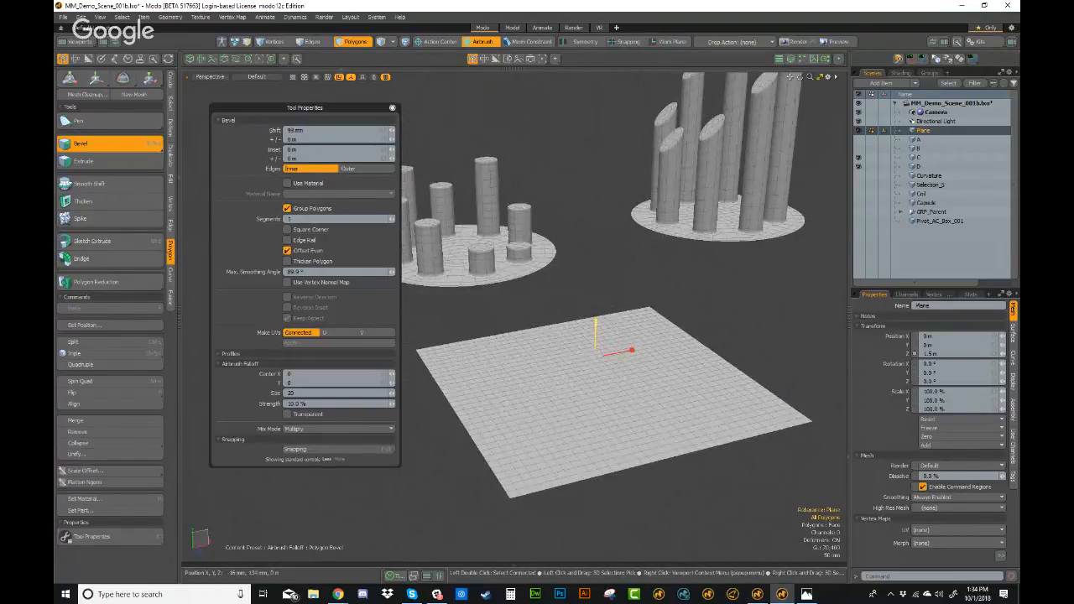
{"action": "mouse_move", "coordinate": [607, 335]}
{"action": "left_mouse_down", "text": "alt"}
{"action": "mouse_move", "coordinate": [635, 396]}
{"action": "mouse_move", "coordinate": [643, 246]}
{"action": "mouse_move", "coordinate": [616, 336]}
{"action": "left_mouse_up", "text": "alt"}
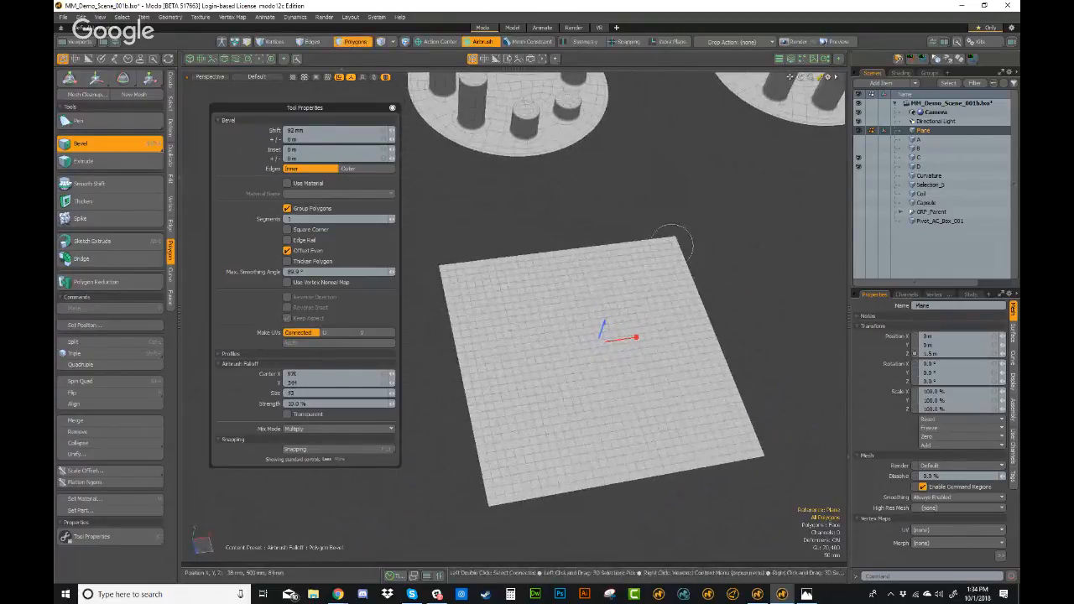
- Paint a winding raised bevel stroke across the plane, and turn off Group Polygons so each polygon bevels individually
{"action": "mouse_move", "coordinate": [667, 242]}
{"action": "left_mouse_down"}
{"action": "mouse_move", "coordinate": [546, 246]}
{"action": "mouse_move", "coordinate": [514, 259]}
{"action": "mouse_move", "coordinate": [482, 334]}
{"action": "mouse_move", "coordinate": [480, 388]}
{"action": "mouse_move", "coordinate": [625, 353]}
{"action": "mouse_move", "coordinate": [658, 369]}
{"action": "mouse_move", "coordinate": [705, 424]}
{"action": "mouse_move", "coordinate": [708, 483]}
{"action": "left_mouse_up"}
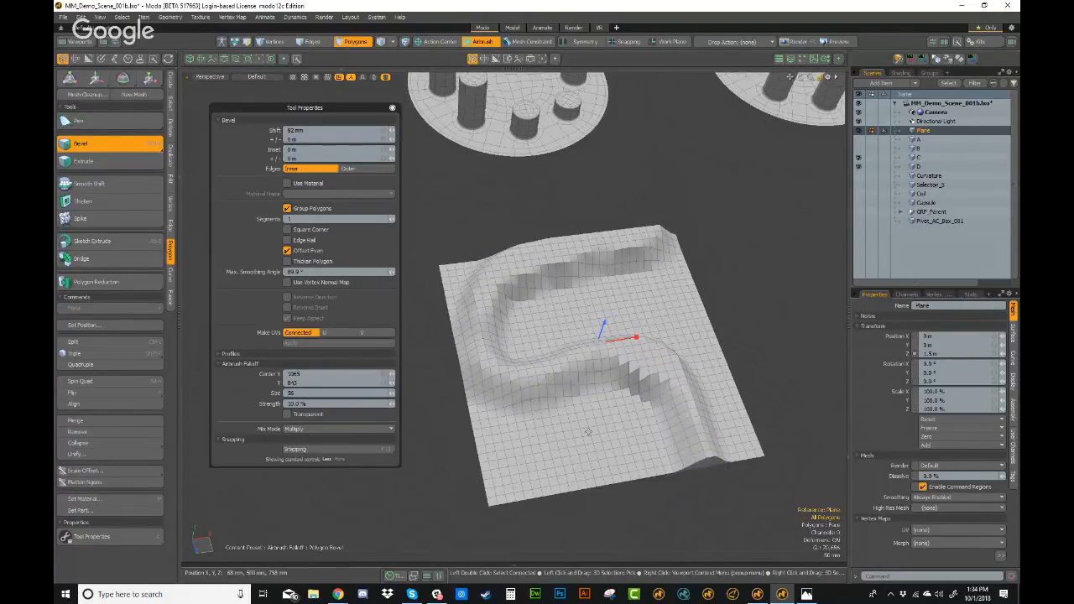
{"action": "left_click", "coordinate": [287, 208]}
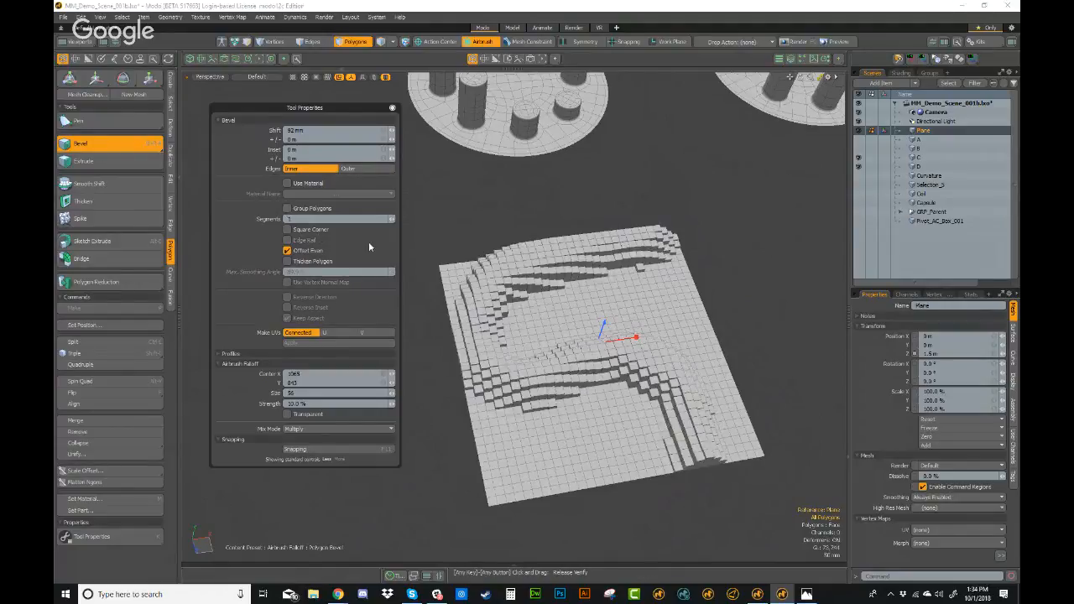
{"action": "mouse_move", "coordinate": [579, 361]}
{"action": "left_mouse_down", "text": "alt"}
{"action": "mouse_move", "coordinate": [613, 361]}
{"action": "mouse_move", "coordinate": [606, 434]}
{"action": "mouse_move", "coordinate": [594, 414]}
{"action": "mouse_move", "coordinate": [510, 405]}
{"action": "mouse_move", "coordinate": [495, 432]}
{"action": "mouse_move", "coordinate": [502, 412]}
{"action": "mouse_move", "coordinate": [540, 403]}
{"action": "left_mouse_up", "text": "alt"}
- Paint more airbrushed bevel strokes over the plane, with a shift of about 132 mm and an inset of about 3.2 mm
{"action": "mouse_move", "coordinate": [689, 262]}
{"action": "left_mouse_down"}
{"action": "mouse_move", "coordinate": [654, 267]}
{"action": "mouse_move", "coordinate": [689, 270]}
{"action": "mouse_move", "coordinate": [707, 285]}
{"action": "mouse_move", "coordinate": [710, 246]}
{"action": "mouse_move", "coordinate": [702, 274]}
{"action": "left_mouse_up"}
{"action": "mouse_move", "coordinate": [651, 229]}
{"action": "left_mouse_down"}
{"action": "mouse_move", "coordinate": [607, 215]}
{"action": "mouse_move", "coordinate": [503, 245]}
{"action": "left_mouse_up"}
{"action": "left_click_drag", "start_coordinate": [487, 315], "coordinate": [530, 336], "text": "ctrl"}
{"action": "mouse_move", "coordinate": [603, 299]}
{"action": "left_mouse_down", "text": "alt"}
{"action": "mouse_move", "coordinate": [600, 287]}
{"action": "mouse_move", "coordinate": [616, 284]}
{"action": "mouse_move", "coordinate": [641, 304]}
{"action": "mouse_move", "coordinate": [664, 302]}
{"action": "mouse_move", "coordinate": [657, 312]}
{"action": "left_mouse_up", "text": "alt"}
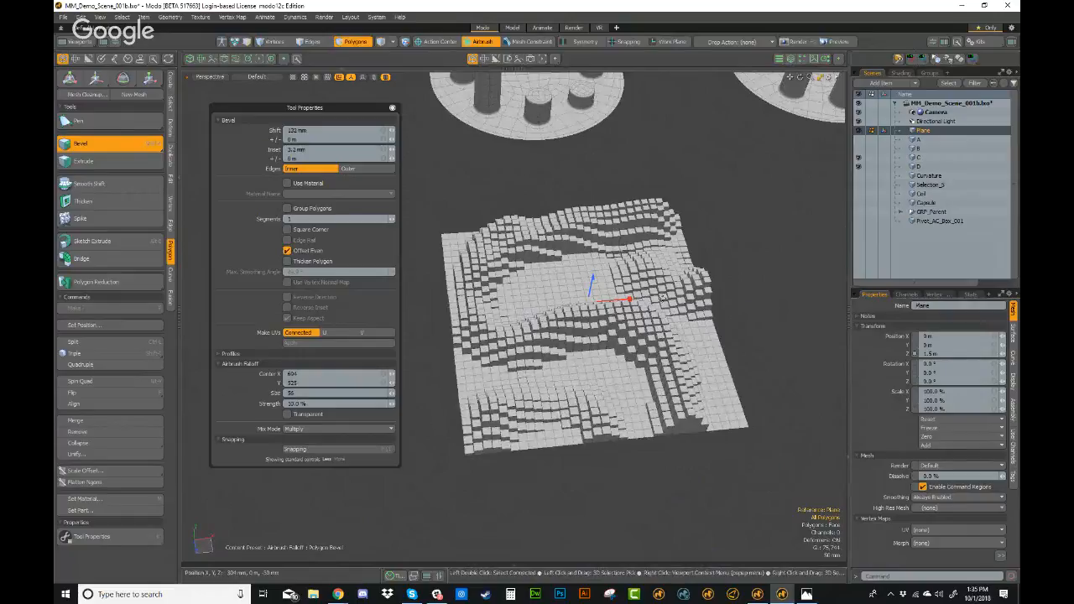
{"action": "left_click_drag", "start_coordinate": [663, 297], "coordinate": [619, 310], "text": "alt"}
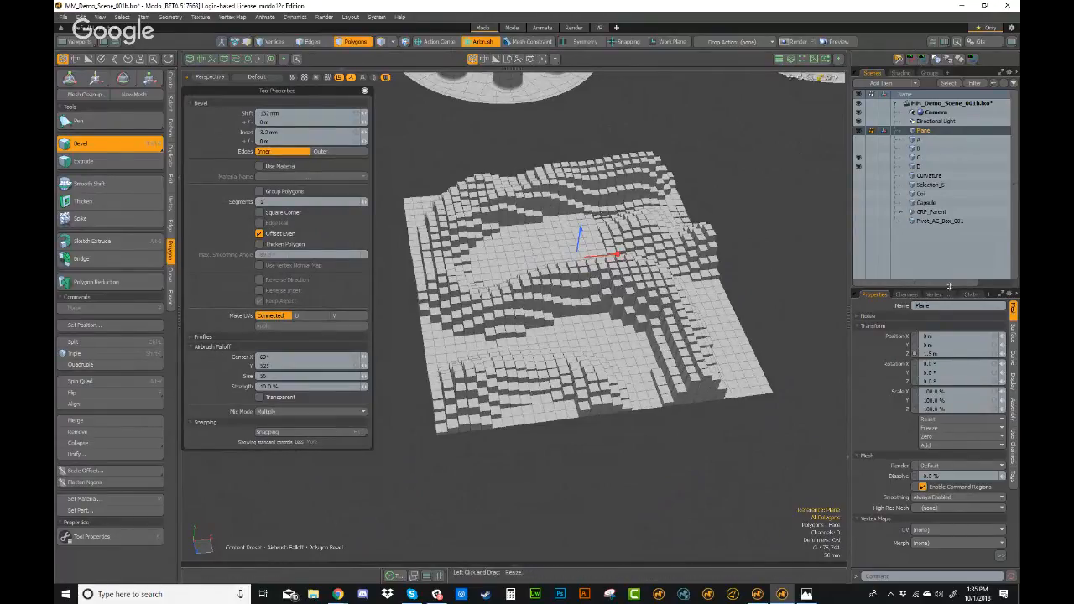
{"action": "left_click", "coordinate": [480, 42]}
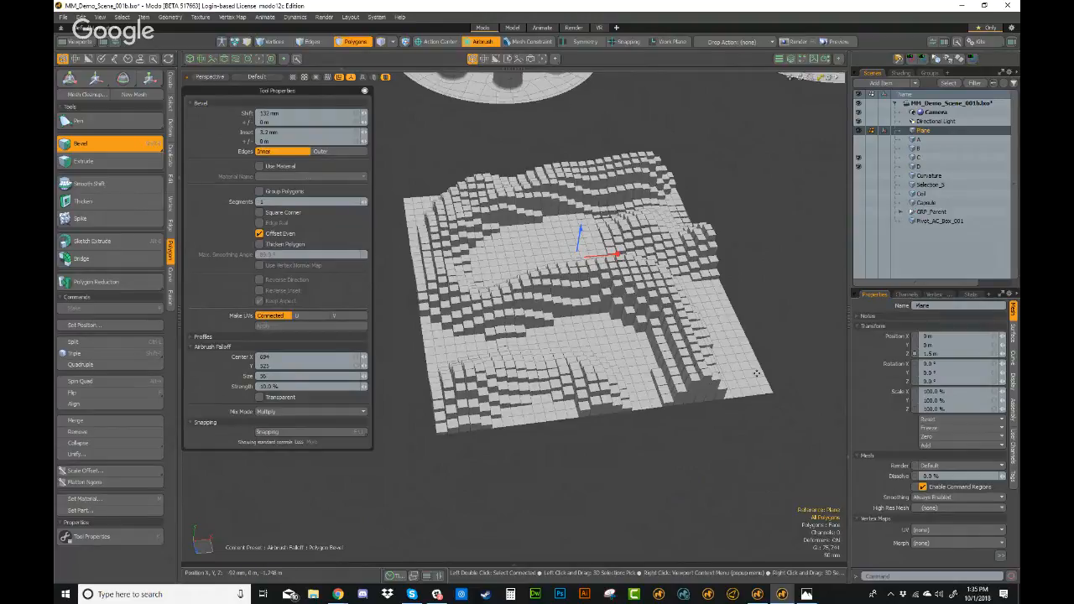
{"action": "left_click_drag", "start_coordinate": [540, 237], "coordinate": [546, 252]}
{"action": "left_click_drag", "start_coordinate": [754, 361], "coordinate": [750, 297]}
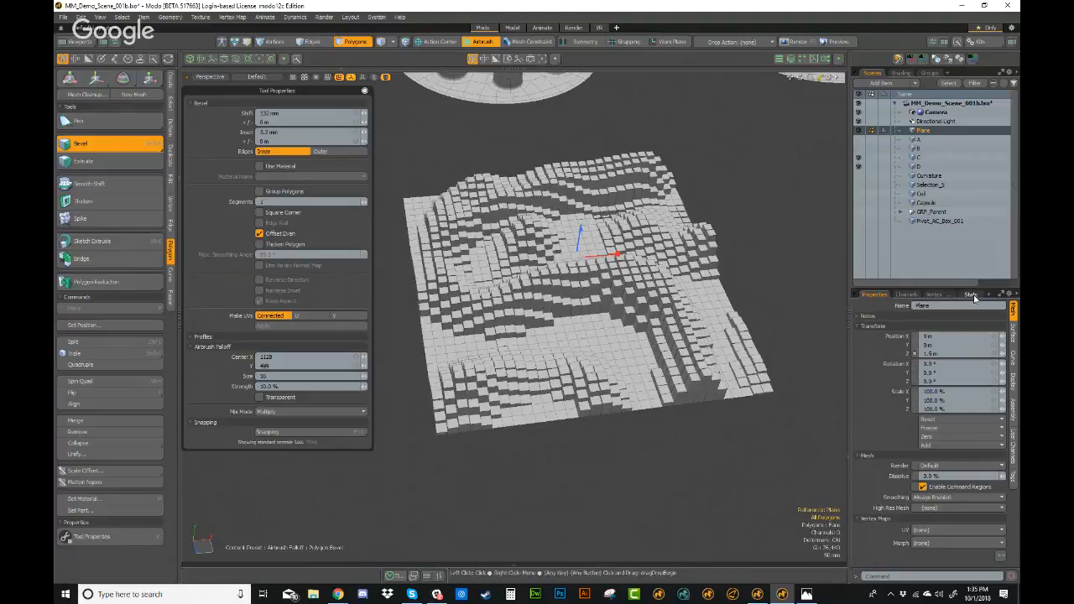
- Show the statistics together with the tool Pipeline, and enlarge the Pipeline list
{"action": "left_click", "coordinate": [972, 294]}
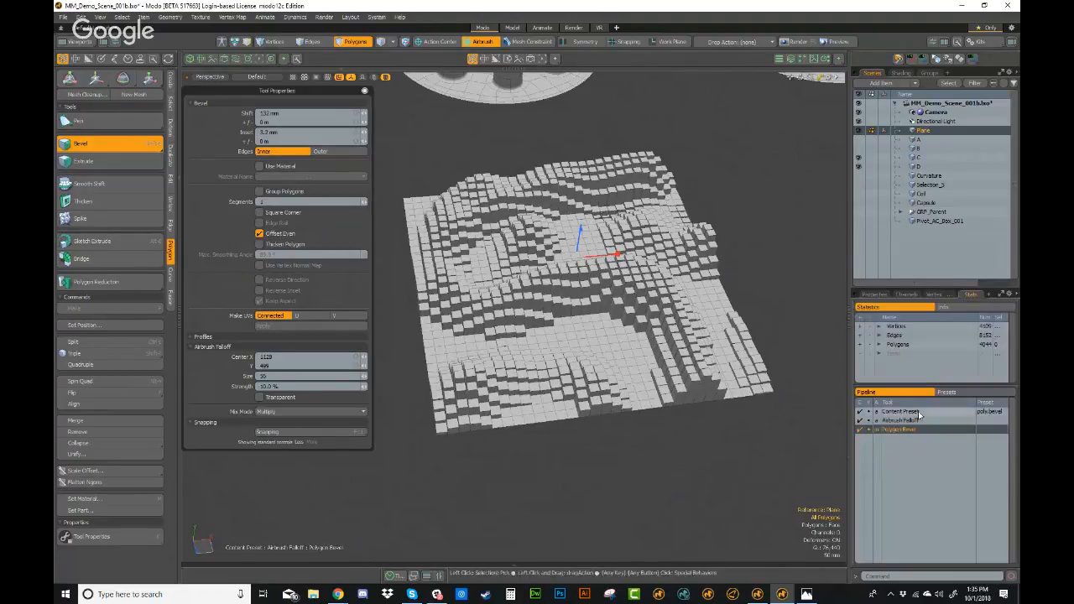
{"action": "left_click_drag", "start_coordinate": [928, 371], "coordinate": [928, 386]}
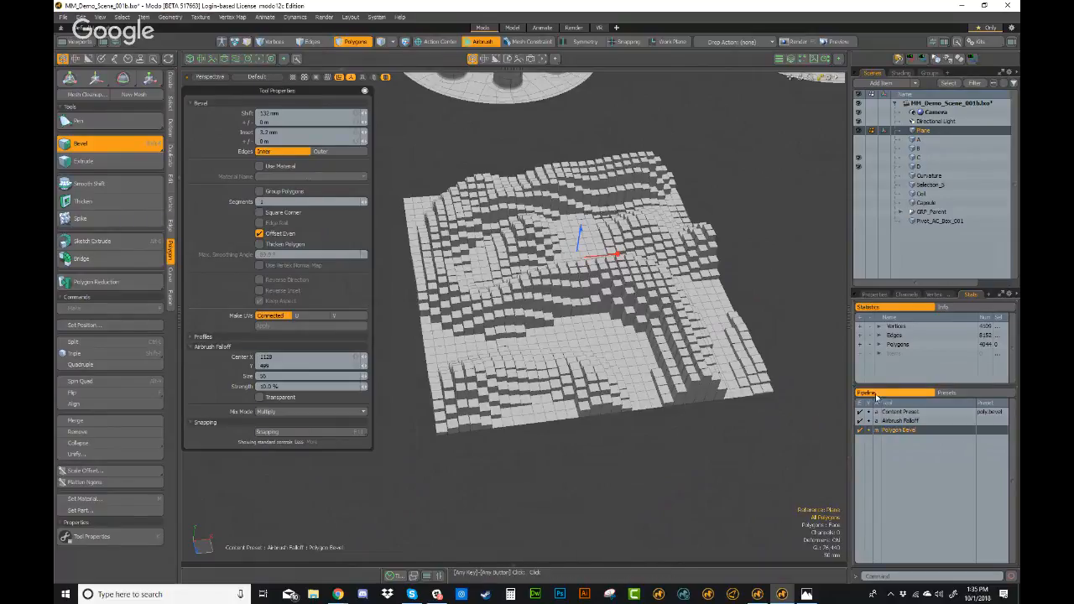
{"action": "left_click", "coordinate": [991, 296]}
{"action": "mouse_move", "coordinate": [988, 329]}
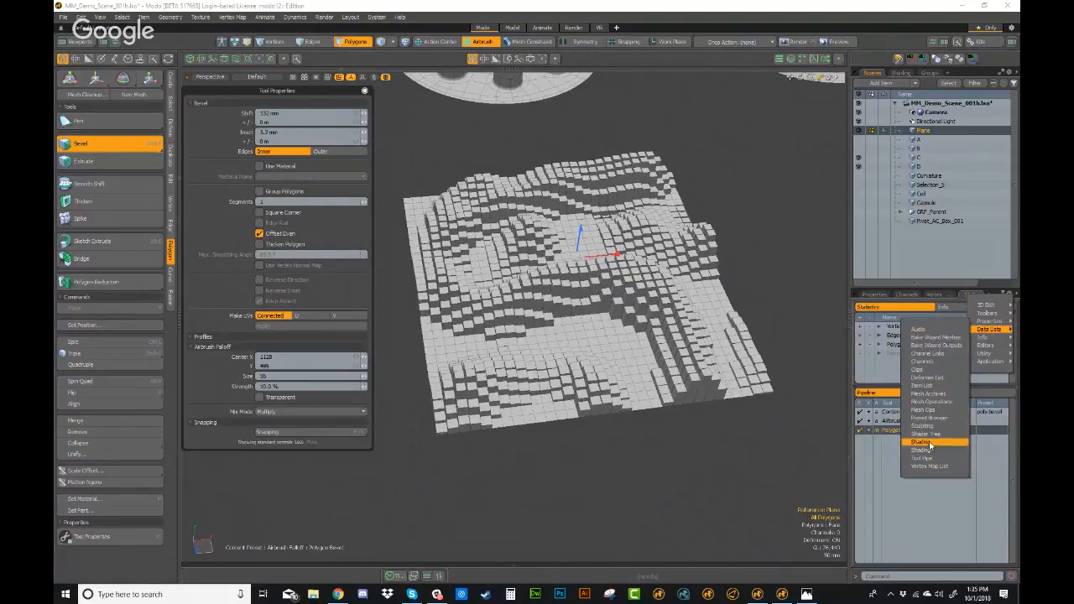
{"action": "left_click", "coordinate": [871, 473]}
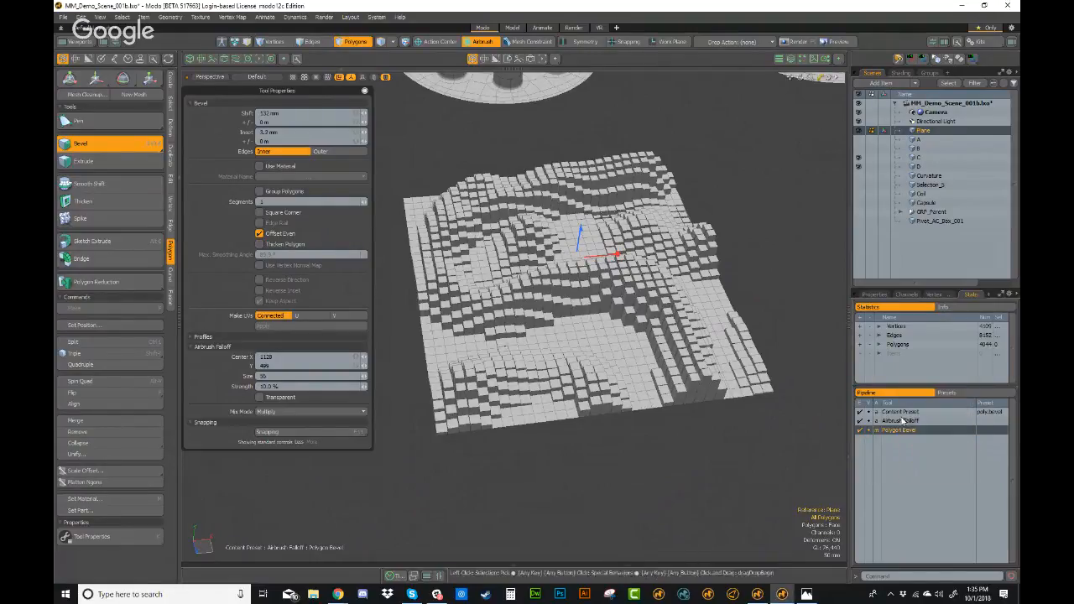
{"action": "left_click_drag", "start_coordinate": [906, 386], "coordinate": [907, 351]}
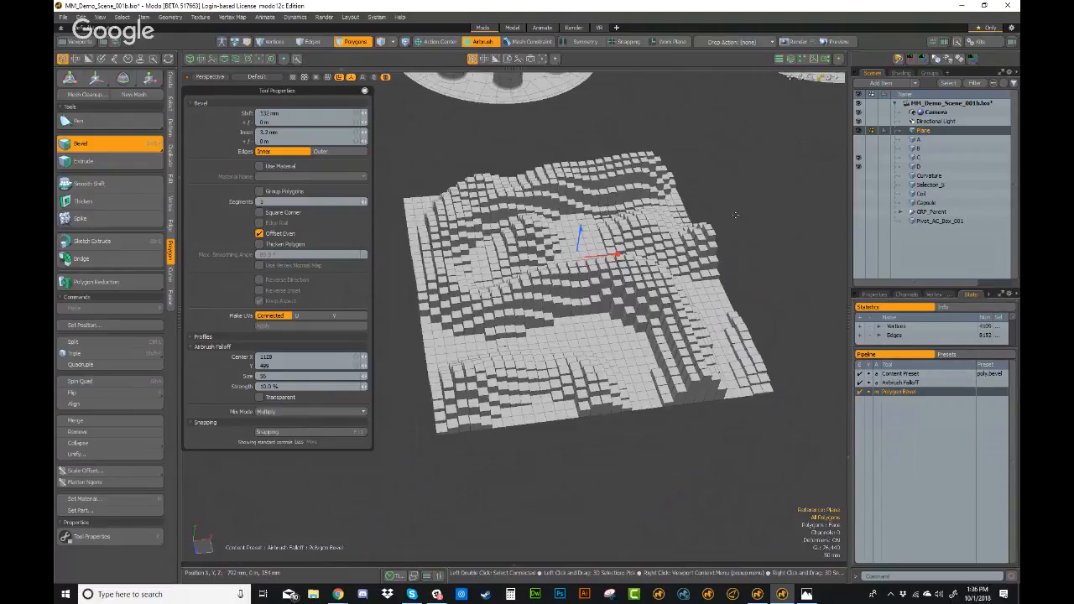
- Set the falloff to none and turn off the Bevel tool
{"action": "left_click", "coordinate": [483, 42]}
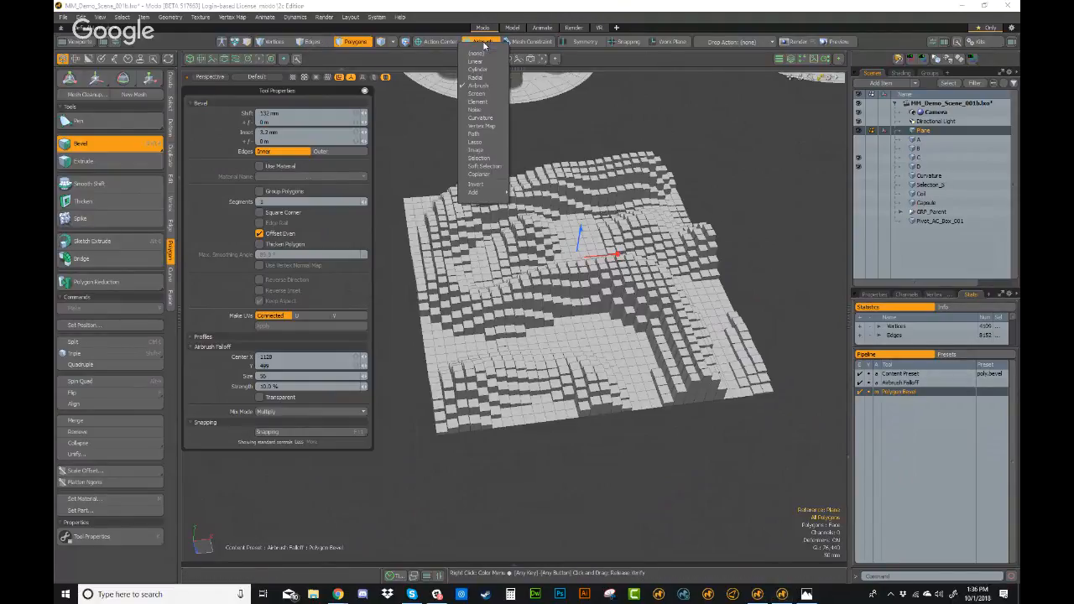
{"action": "left_click", "coordinate": [476, 53]}
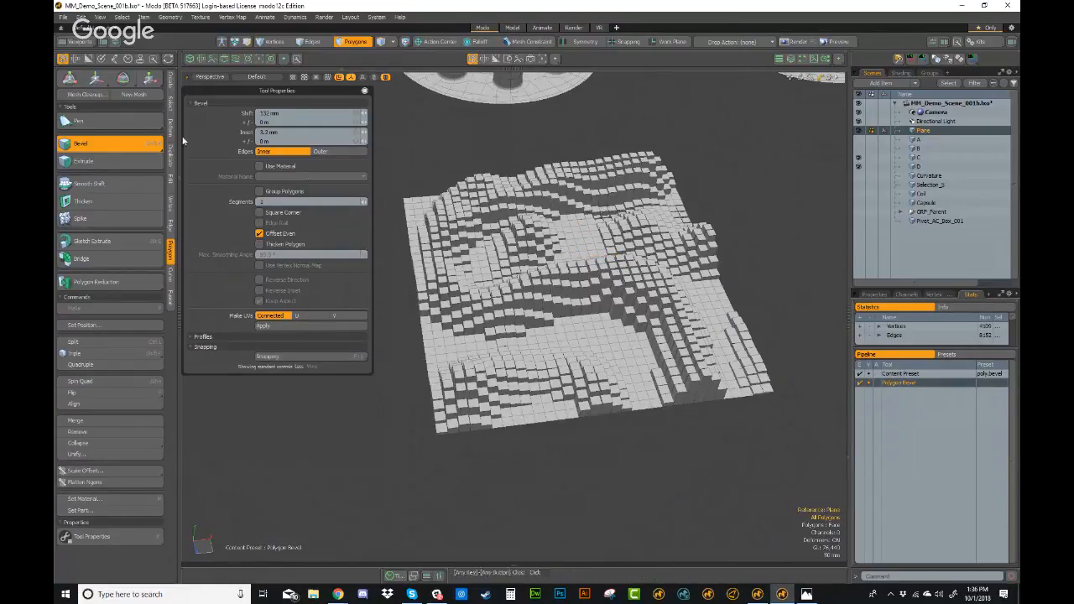
{"action": "left_click", "coordinate": [109, 144]}
{"action": "mouse_move", "coordinate": [772, 333]}
{"action": "left_mouse_down", "text": "alt"}
{"action": "mouse_move", "coordinate": [819, 375]}
{"action": "mouse_move", "coordinate": [788, 363]}
{"action": "left_mouse_up", "text": "alt"}
{"action": "left_click_drag", "start_coordinate": [693, 332], "coordinate": [600, 313]}
{"action": "mouse_move", "coordinate": [583, 258]}
{"action": "left_mouse_down"}
{"action": "mouse_move", "coordinate": [575, 265]}
{"action": "mouse_move", "coordinate": [635, 305]}
{"action": "mouse_move", "coordinate": [688, 313]}
{"action": "mouse_move", "coordinate": [736, 290]}
{"action": "left_mouse_up"}
- Undo the painted bevel strokes on the plane and leave the active tools
{"action": "key", "text": "ctrl+z"}
{"action": "key", "text": "ctrl+z"}
{"action": "key", "text": "ctrl+z"}
{"action": "key", "text": "ctrl+z"}
{"action": "key", "text": "ctrl+z"}
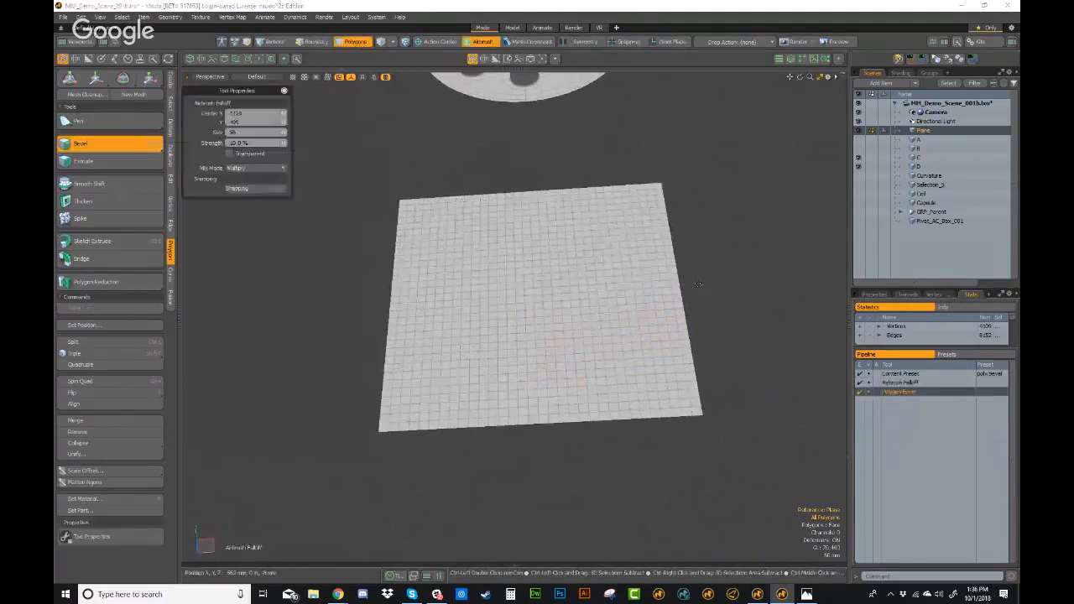
{"action": "left_click_drag", "start_coordinate": [588, 336], "coordinate": [681, 277], "text": "alt"}
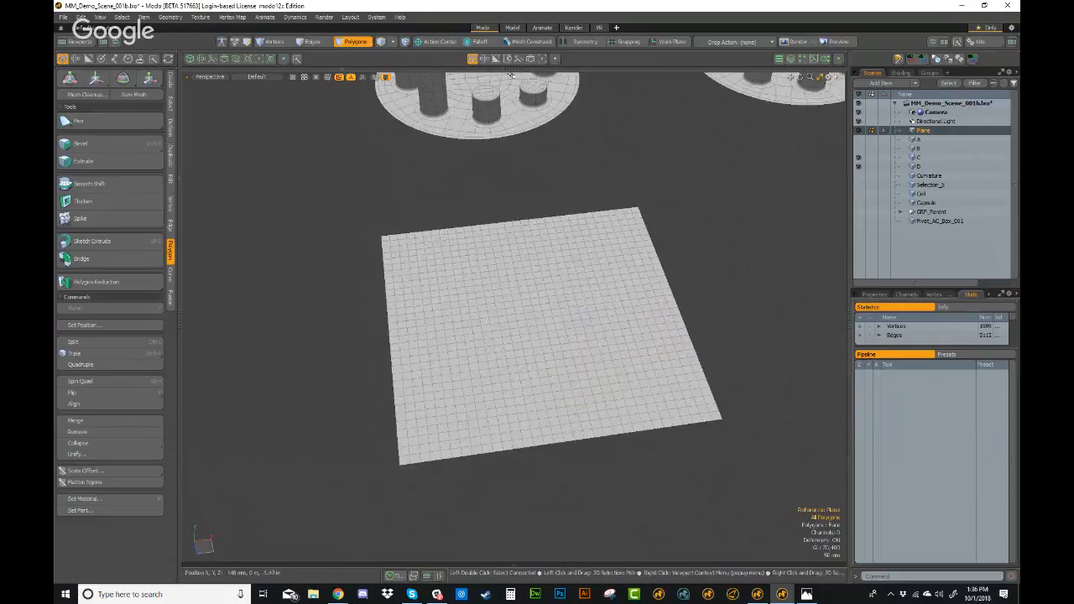
- Reactivate the Airbrush falloff and the Bevel tool on the flat plane, with a shift of about 100 mm
{"action": "left_click", "coordinate": [478, 42]}
{"action": "left_click", "coordinate": [476, 84]}
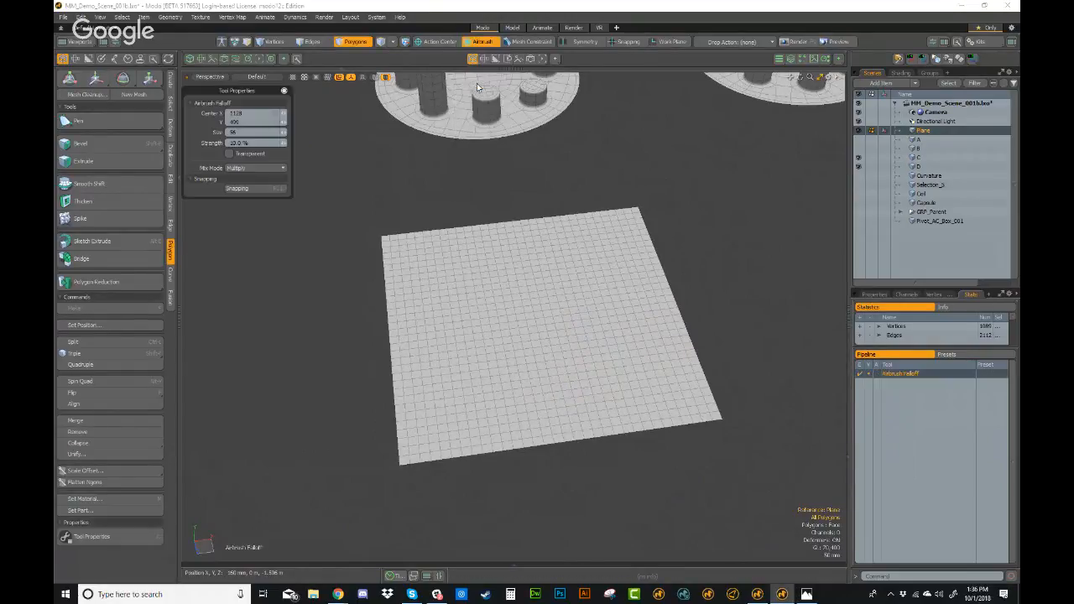
{"action": "left_click", "coordinate": [101, 145]}
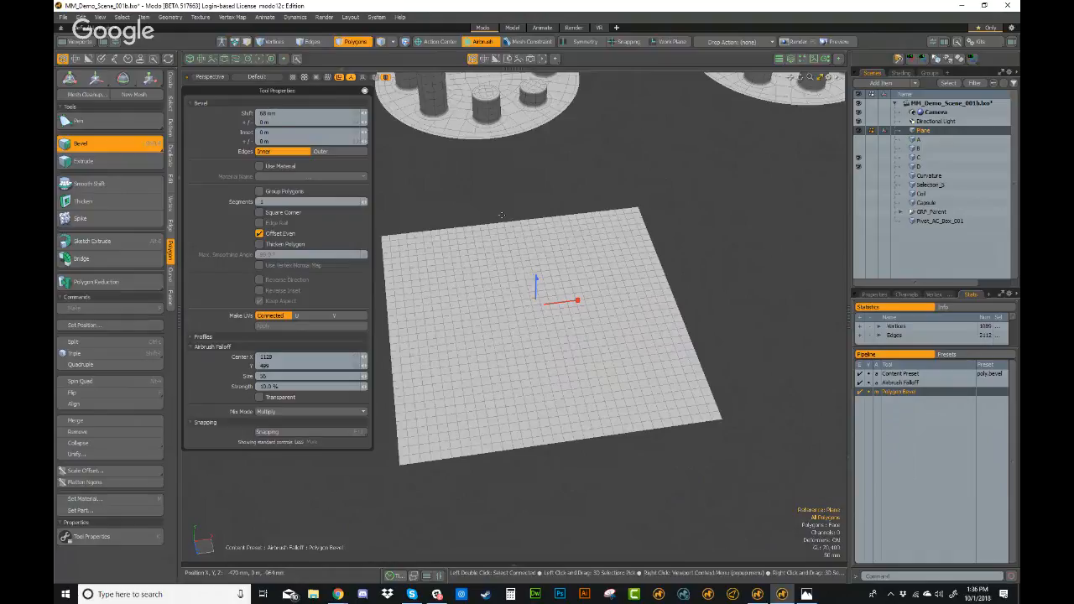
{"action": "left_click_drag", "start_coordinate": [560, 284], "coordinate": [621, 277], "text": "alt+shift"}
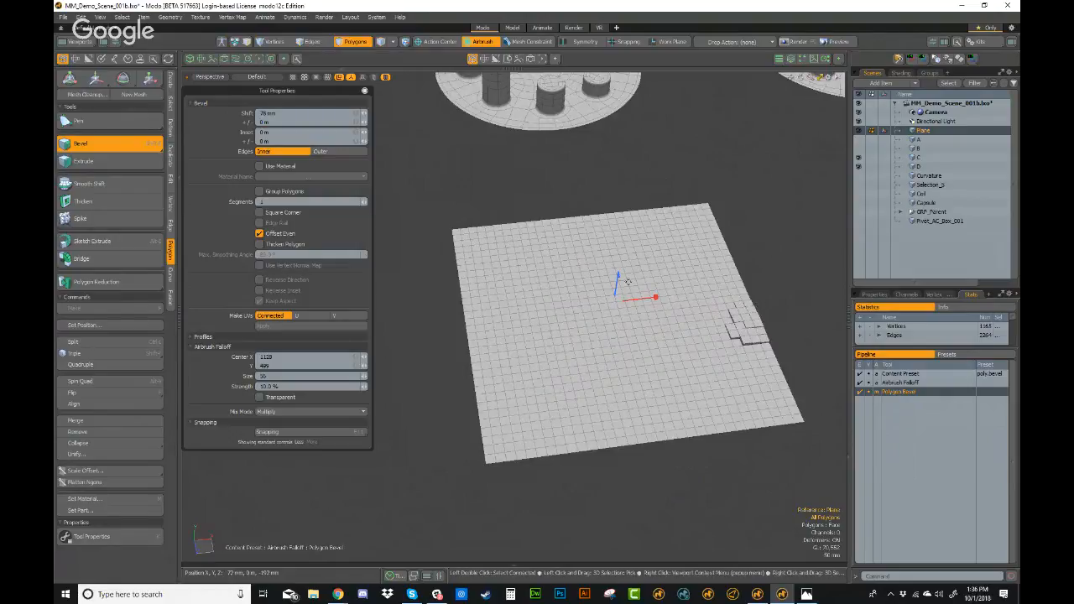
{"action": "left_click_drag", "start_coordinate": [618, 275], "coordinate": [620, 269]}
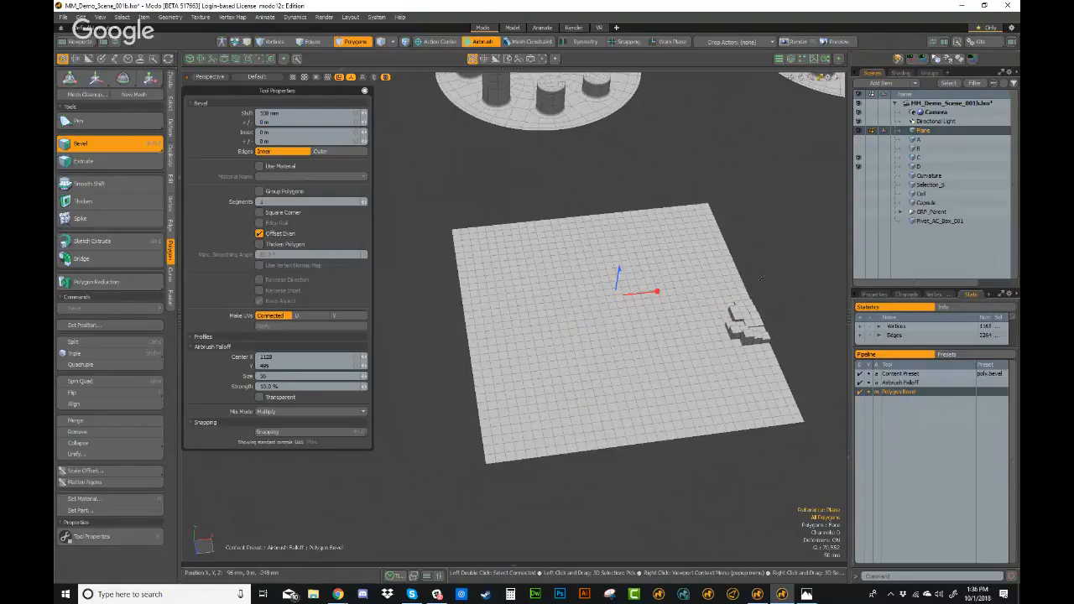
- Paint airbrushed bevel strokes across the plane and raise the bevel shift to about 142 mm
{"action": "mouse_move", "coordinate": [716, 236]}
{"action": "left_mouse_down"}
{"action": "mouse_move", "coordinate": [709, 250]}
{"action": "mouse_move", "coordinate": [704, 223]}
{"action": "mouse_move", "coordinate": [596, 214]}
{"action": "mouse_move", "coordinate": [527, 241]}
{"action": "mouse_move", "coordinate": [480, 285]}
{"action": "mouse_move", "coordinate": [504, 336]}
{"action": "mouse_move", "coordinate": [663, 309]}
{"action": "left_mouse_up"}
{"action": "key", "text": "ctrl+z"}
{"action": "mouse_move", "coordinate": [688, 344]}
{"action": "left_mouse_down"}
{"action": "mouse_move", "coordinate": [738, 308]}
{"action": "mouse_move", "coordinate": [729, 422]}
{"action": "mouse_move", "coordinate": [509, 405]}
{"action": "mouse_move", "coordinate": [541, 391]}
{"action": "left_mouse_up"}
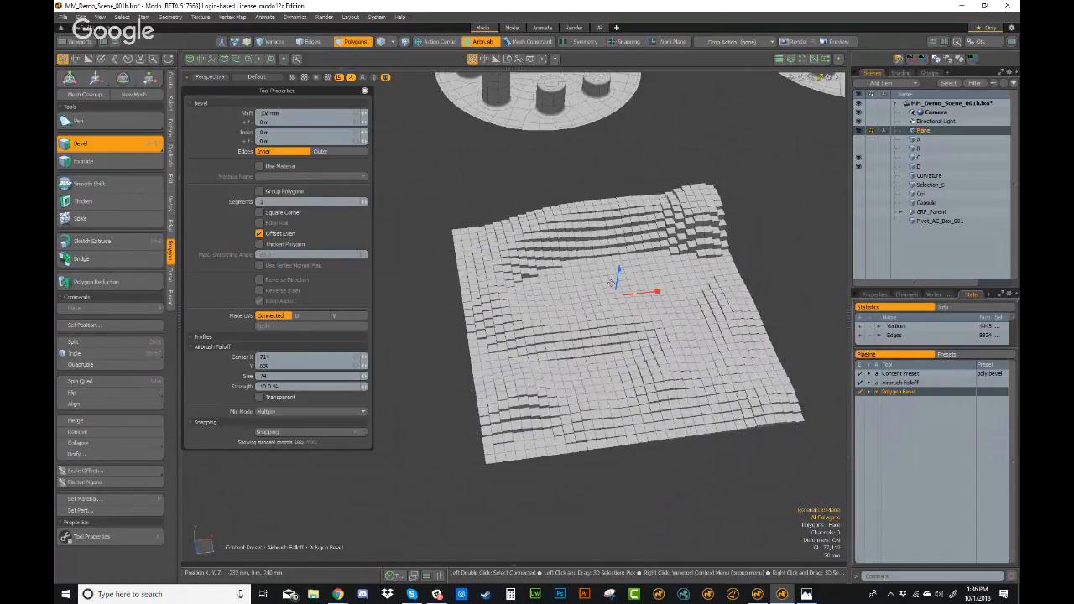
{"action": "left_click_drag", "start_coordinate": [619, 270], "coordinate": [619, 261]}
{"action": "left_click_drag", "start_coordinate": [748, 292], "coordinate": [698, 287], "text": "alt"}
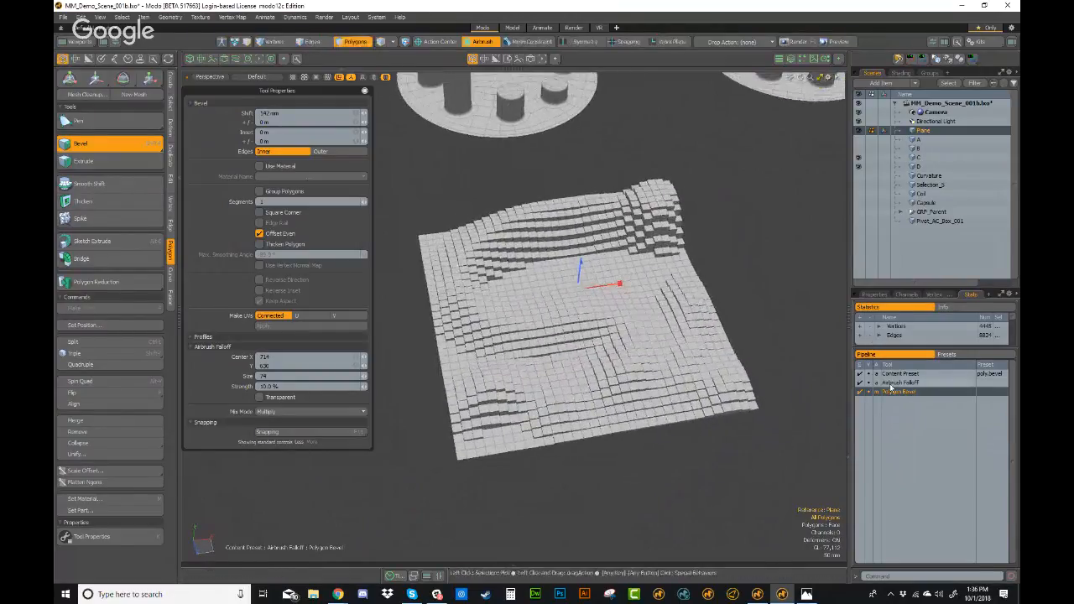
- Save the Polygon Bevel and Airbrush Falloff pipeline as a tool preset named Air Bevel, and drop the tools
{"action": "right_click", "coordinate": [901, 394]}
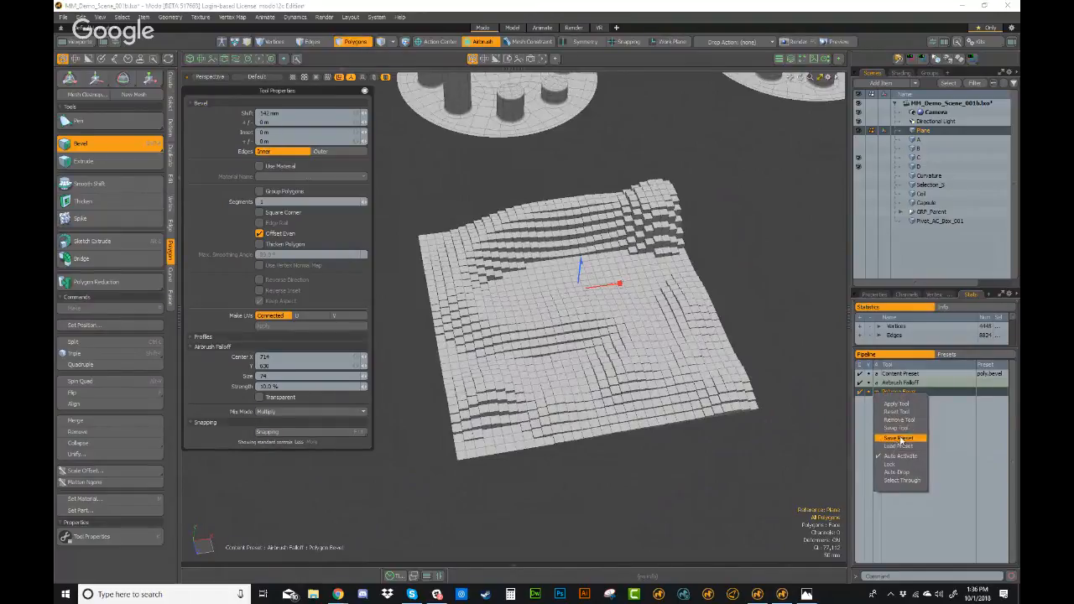
{"action": "left_click", "coordinate": [899, 438]}
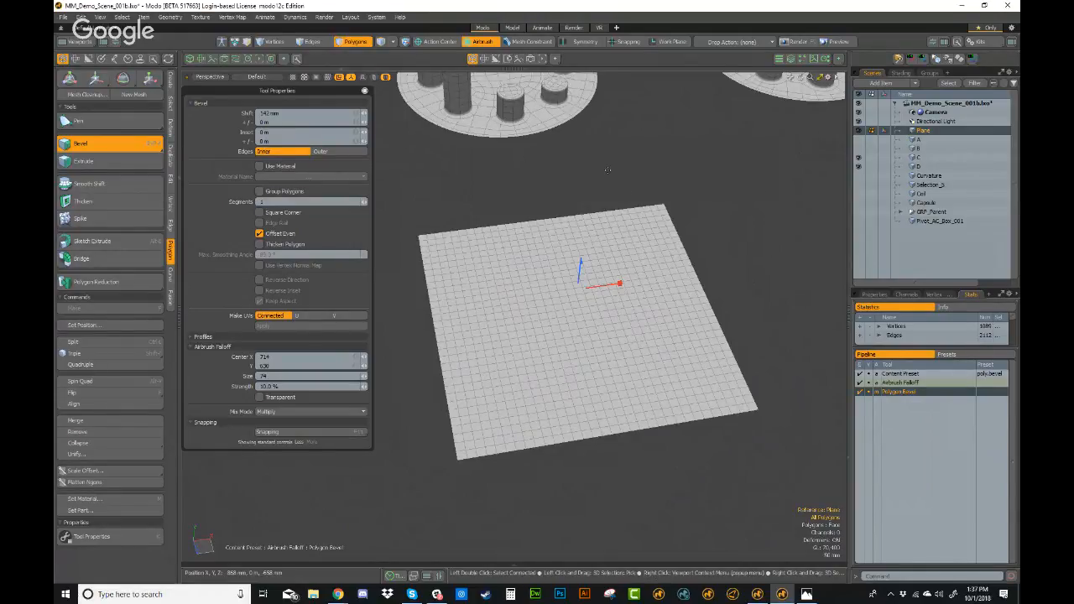
{"action": "key", "text": "Escape"}
{"action": "key", "text": "Escape"}
- Create a new form in the Form Editor, named with the owner's first name followed by "New Tools"
{"action": "mouse_move", "coordinate": [613, 252]}
{"action": "left_mouse_down", "text": "alt"}
{"action": "mouse_move", "coordinate": [527, 73]}
{"action": "mouse_move", "coordinate": [505, 87]}
{"action": "mouse_move", "coordinate": [538, 92]}
{"action": "left_mouse_up", "text": "alt"}
{"action": "left_click", "coordinate": [377, 17]}
{"action": "left_click", "coordinate": [386, 42]}
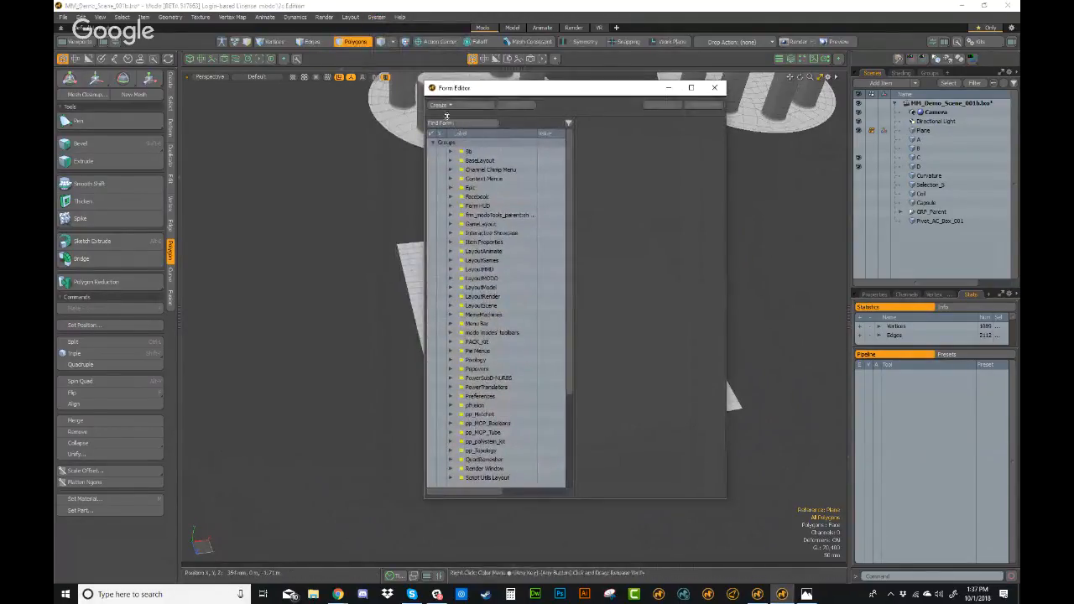
{"action": "left_click", "coordinate": [446, 104]}
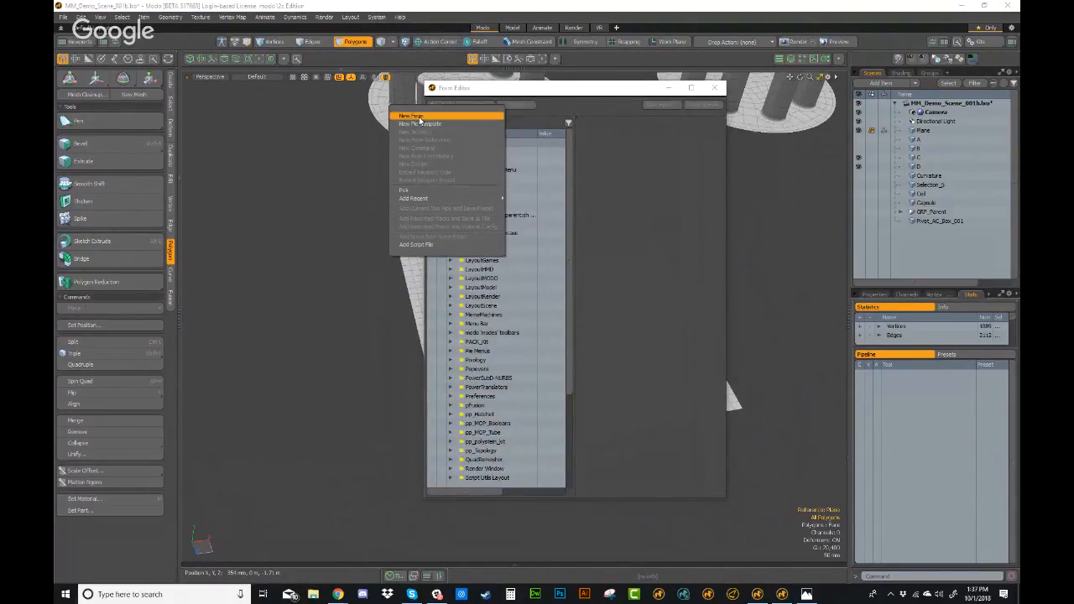
{"action": "left_click", "coordinate": [420, 117]}
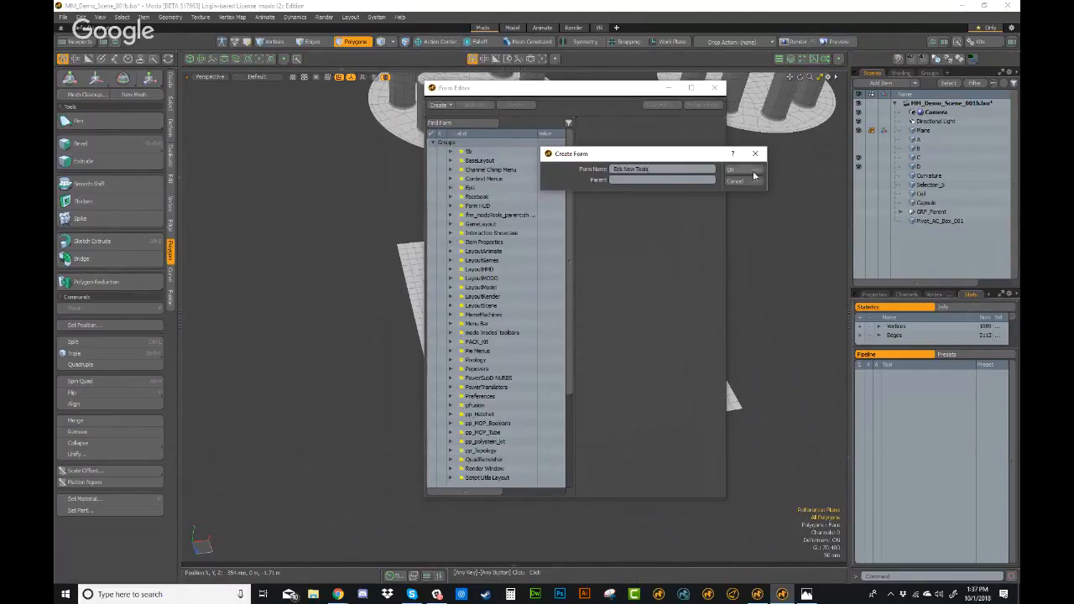
{"action": "left_click", "coordinate": [751, 172]}
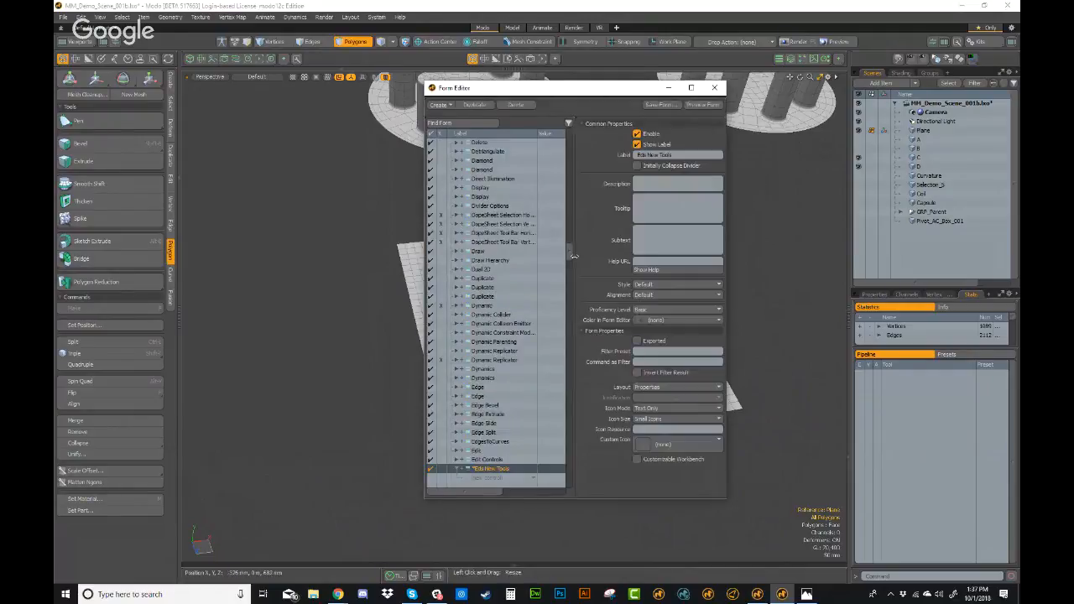
- Add a command control running tool.setPreset "Air Bevel" to the new tools form, and label it Air Bevel
{"action": "left_click_drag", "start_coordinate": [572, 254], "coordinate": [571, 263]}
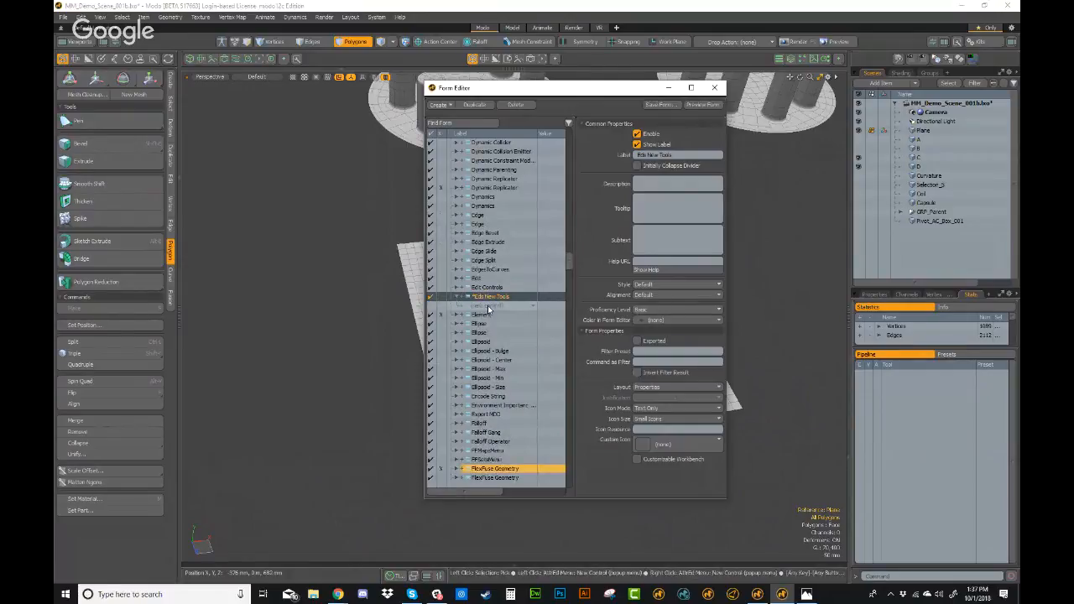
{"action": "left_click", "coordinate": [490, 310]}
{"action": "left_click", "coordinate": [480, 318]}
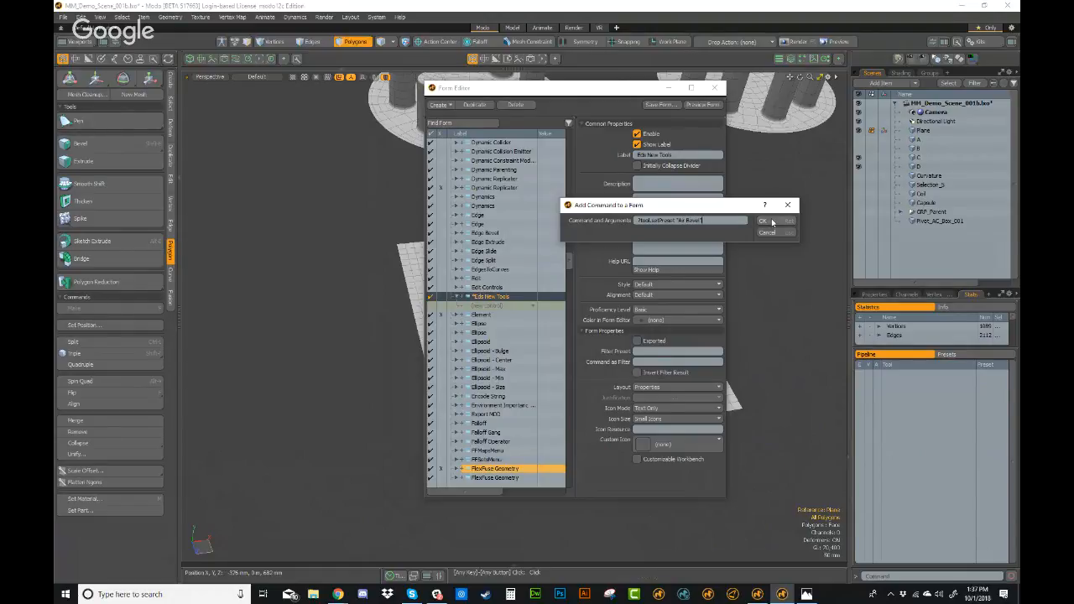
{"action": "left_click", "coordinate": [772, 221]}
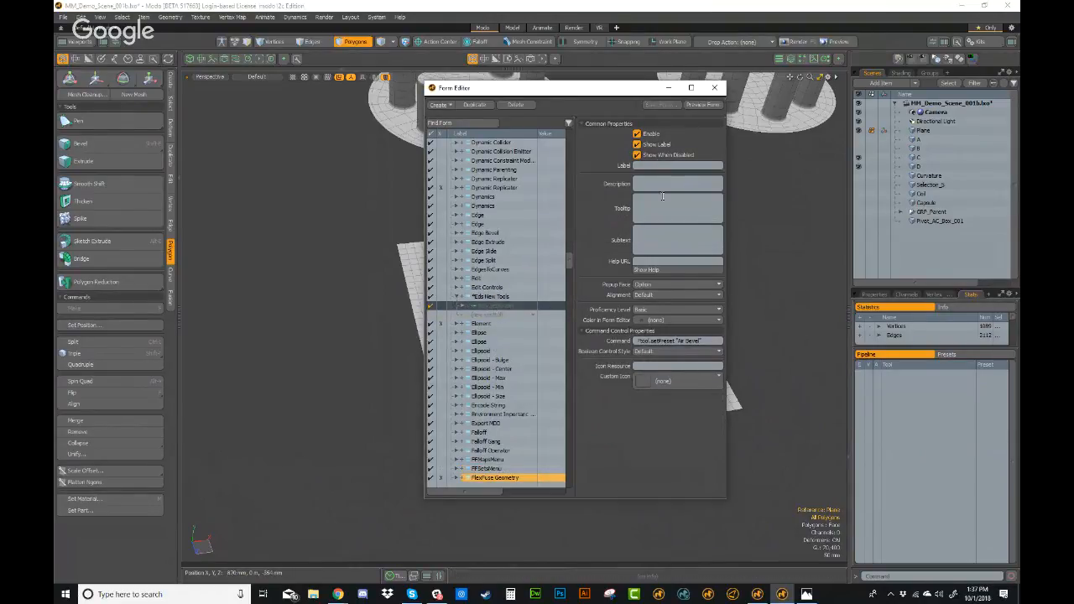
{"action": "right_click", "coordinate": [488, 309]}
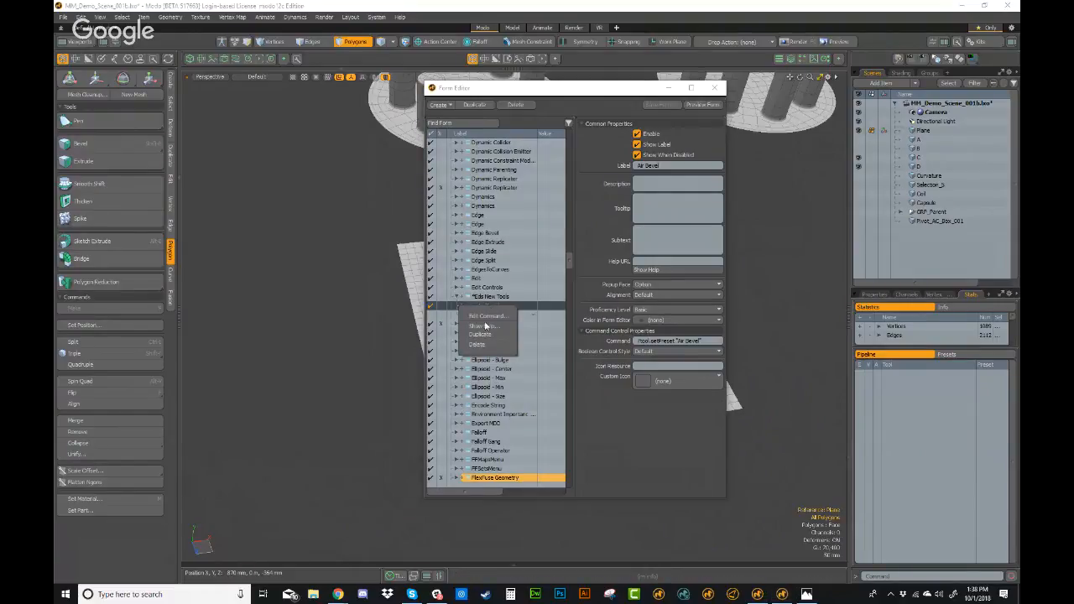
{"action": "left_click", "coordinate": [495, 297]}
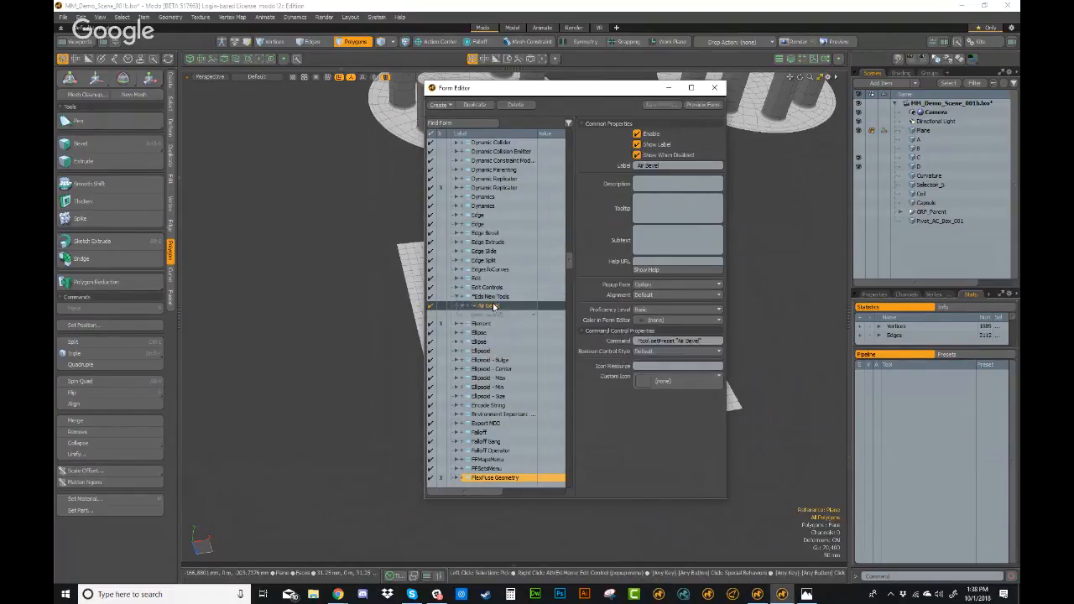
{"action": "right_click", "coordinate": [494, 308]}
{"action": "left_click", "coordinate": [490, 298]}
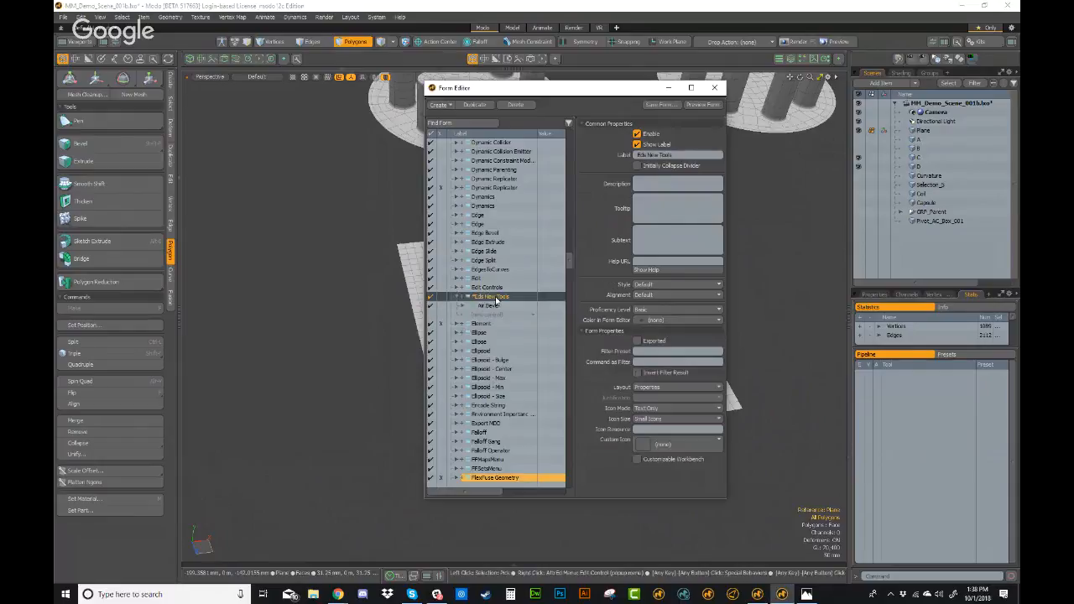
{"action": "right_click", "coordinate": [491, 300]}
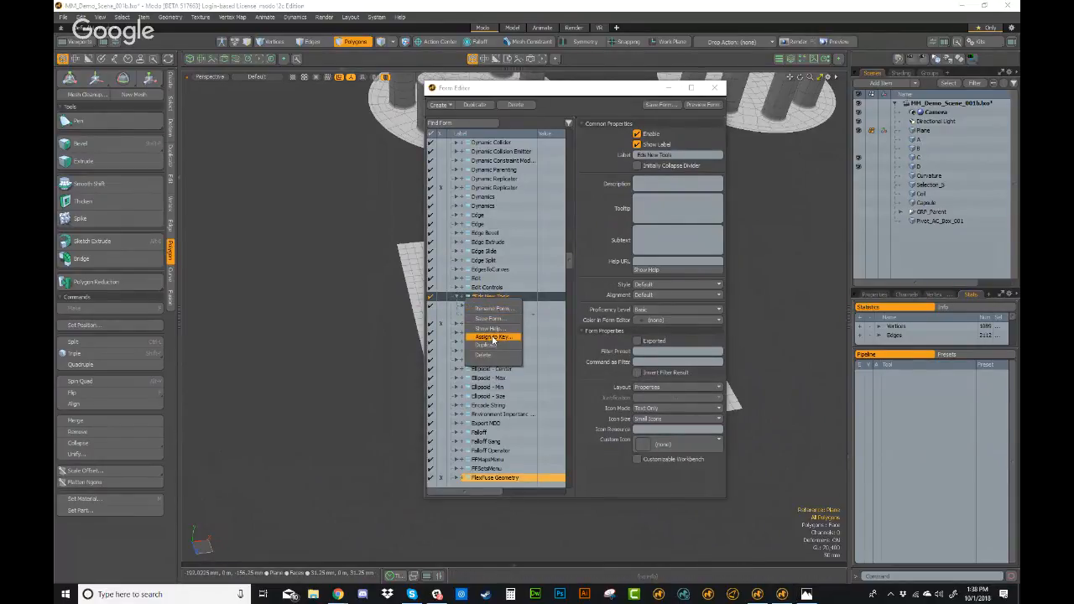
{"action": "left_click", "coordinate": [487, 299]}
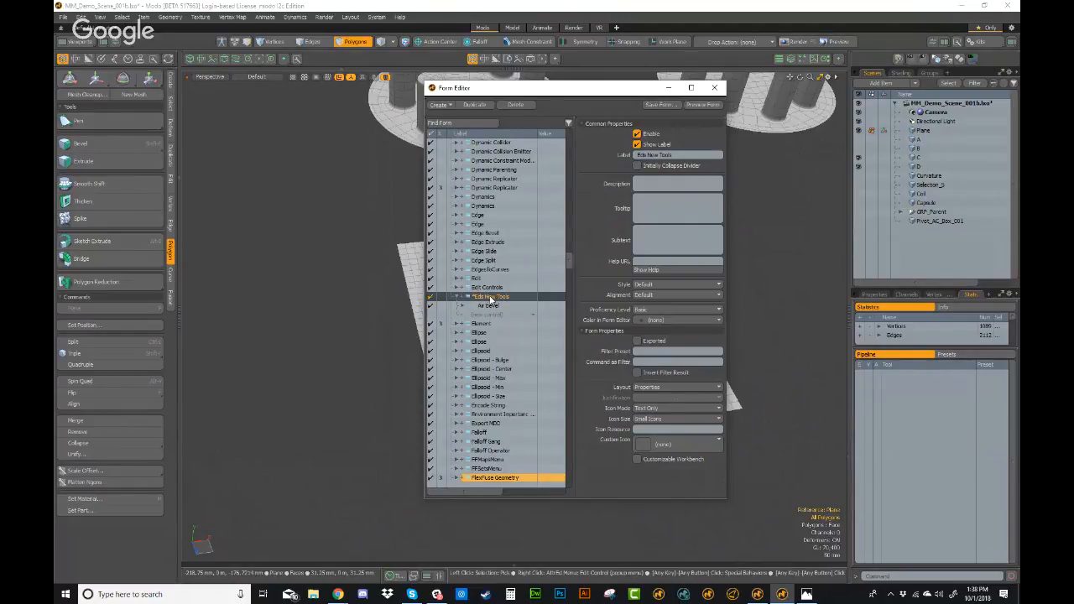
- Assign the key combination Ctrl-Shift-B to the new tools form, and close the Form Editor
{"action": "right_click", "coordinate": [491, 299]}
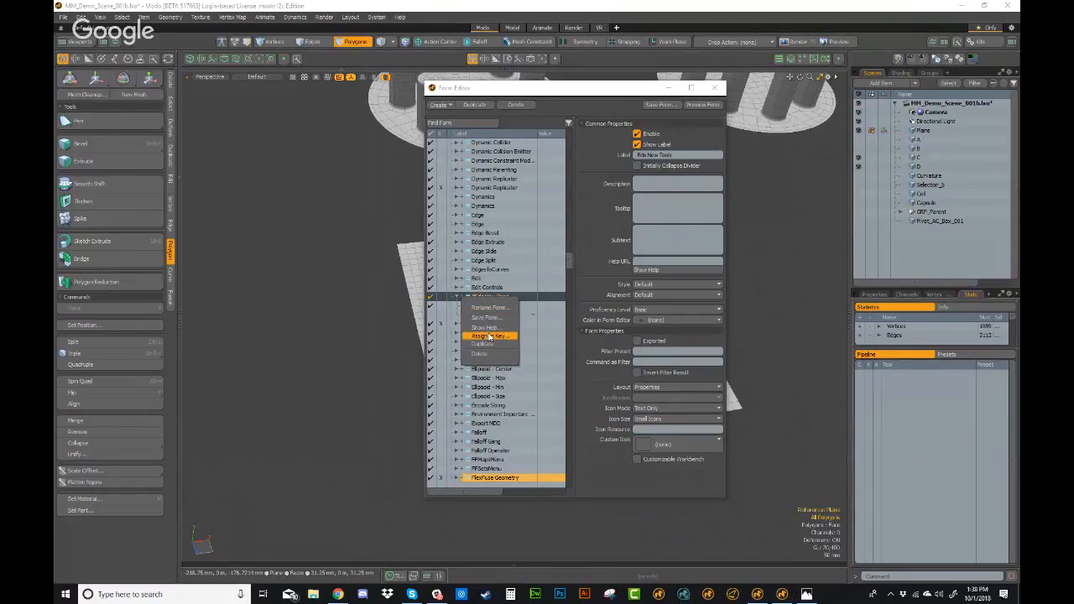
{"action": "left_click", "coordinate": [491, 336]}
{"action": "left_click_drag", "start_coordinate": [628, 191], "coordinate": [473, 193]}
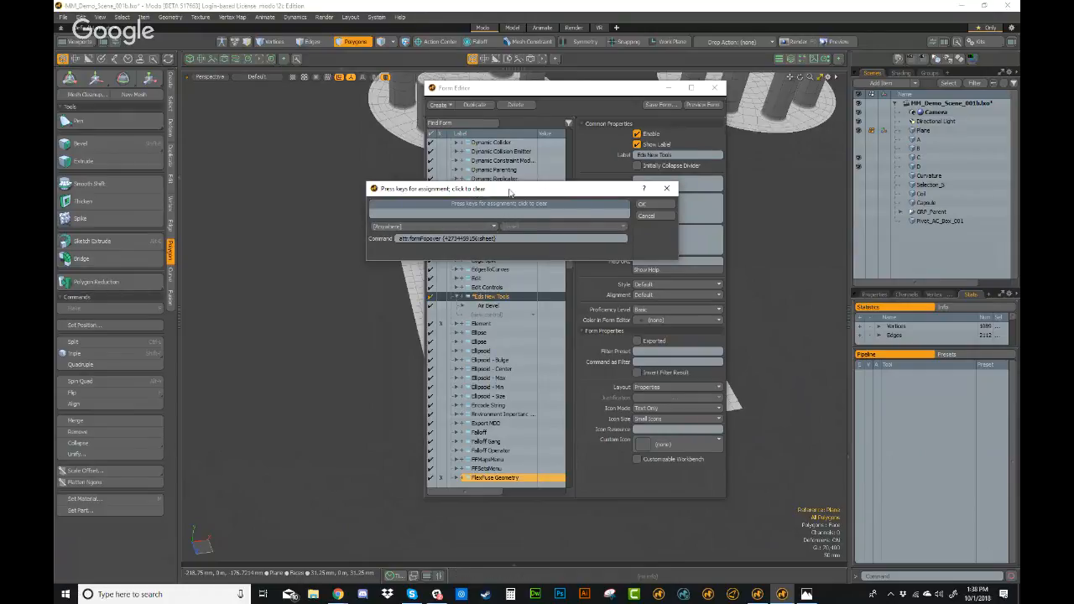
{"action": "left_click_drag", "start_coordinate": [510, 192], "coordinate": [506, 192]}
{"action": "key", "text": "ctrl"}
{"action": "key", "text": "ctrl+shift+b"}
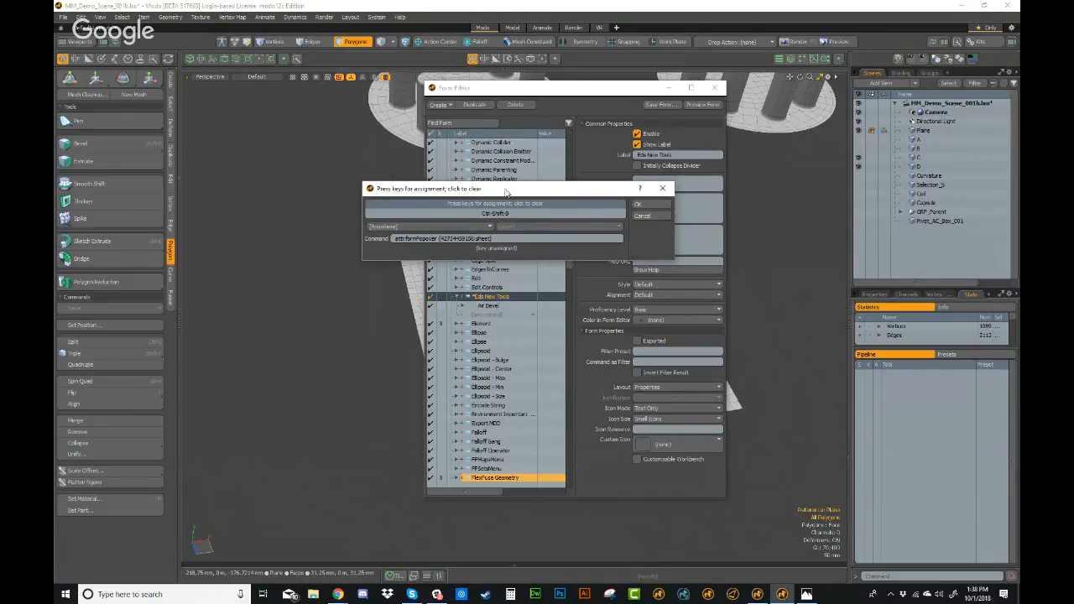
{"action": "left_click", "coordinate": [639, 205]}
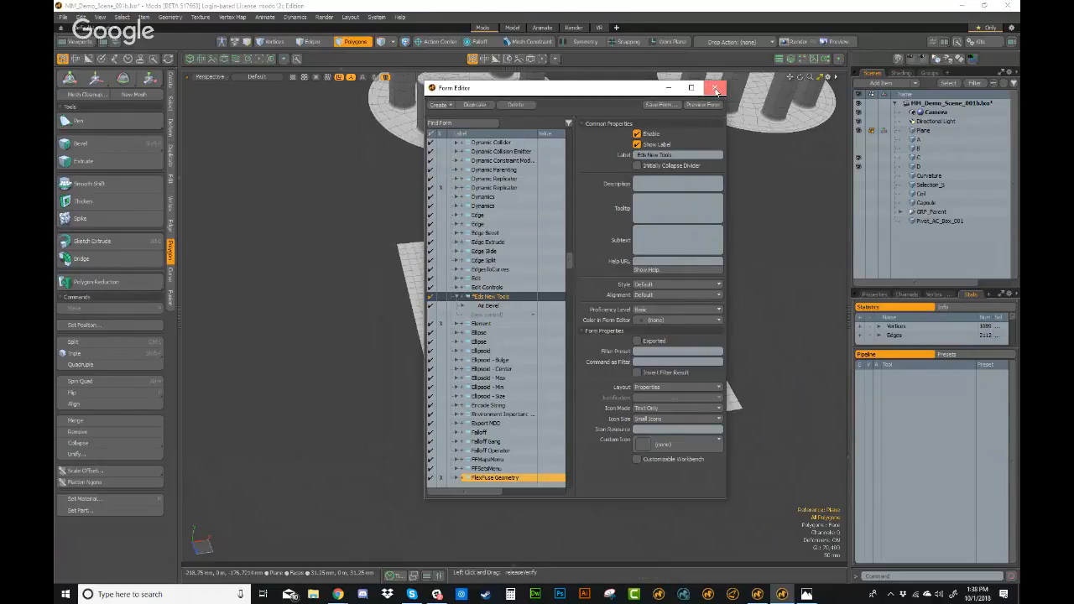
{"action": "left_click", "coordinate": [714, 87]}
- Clear the polygon selection, call up the new tools form as a popover, and activate its Air Bevel preset
{"action": "left_click_drag", "start_coordinate": [722, 269], "coordinate": [484, 329], "text": "alt"}
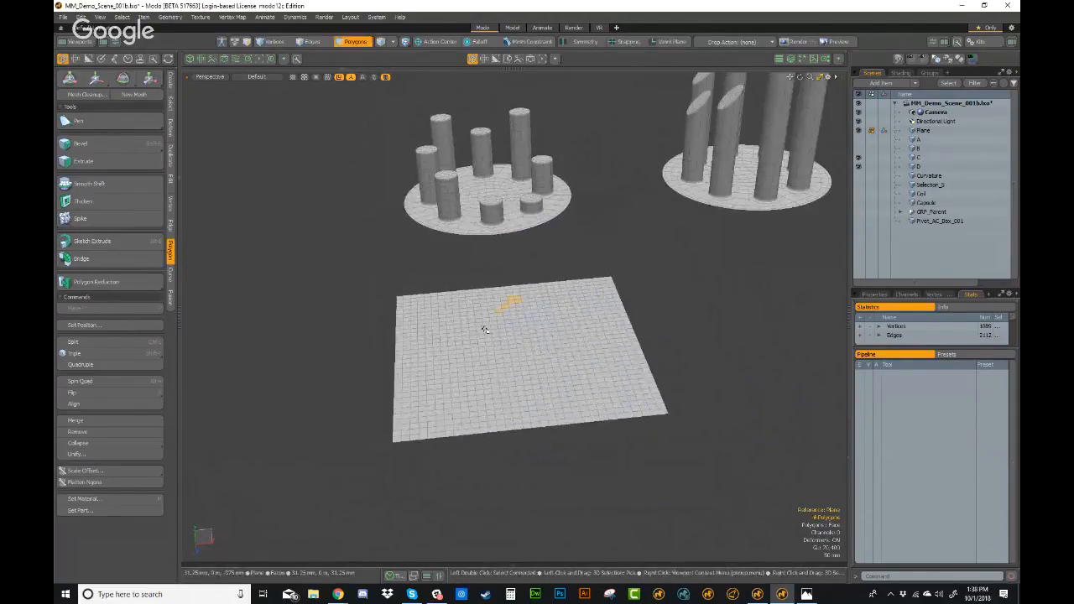
{"action": "left_click", "coordinate": [697, 293]}
{"action": "left_click_drag", "start_coordinate": [689, 297], "coordinate": [708, 244], "text": "alt"}
{"action": "key", "text": "ctrl+space"}
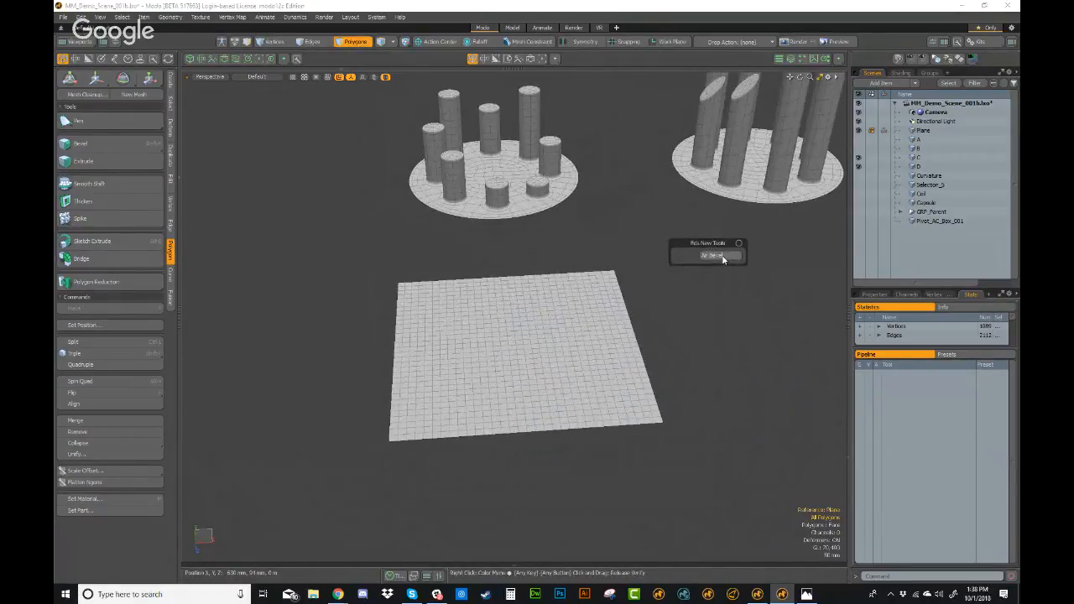
{"action": "left_click", "coordinate": [723, 258]}
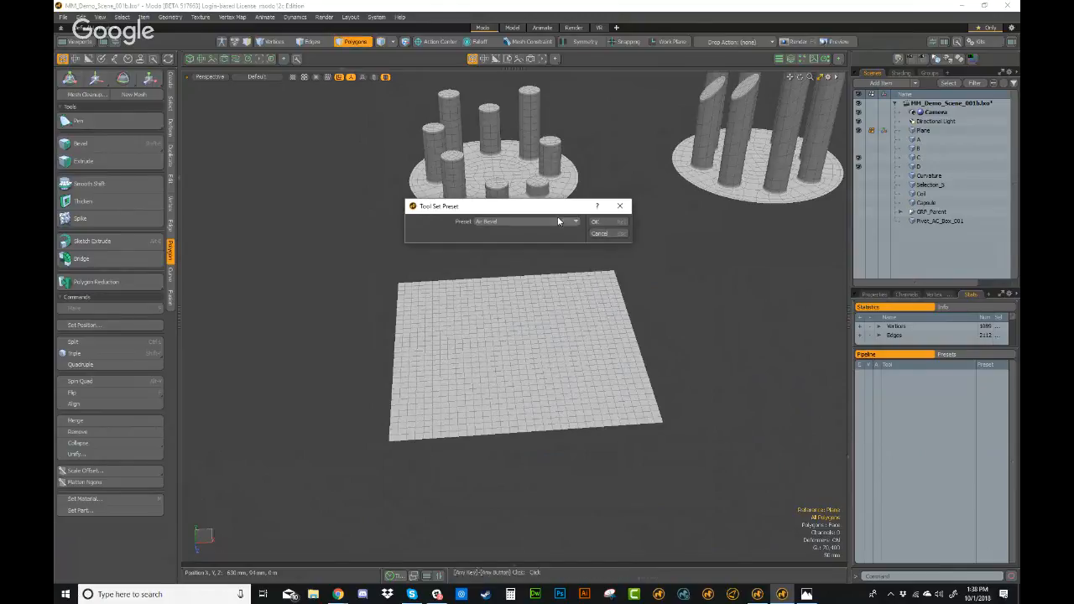
{"action": "left_click", "coordinate": [599, 222]}
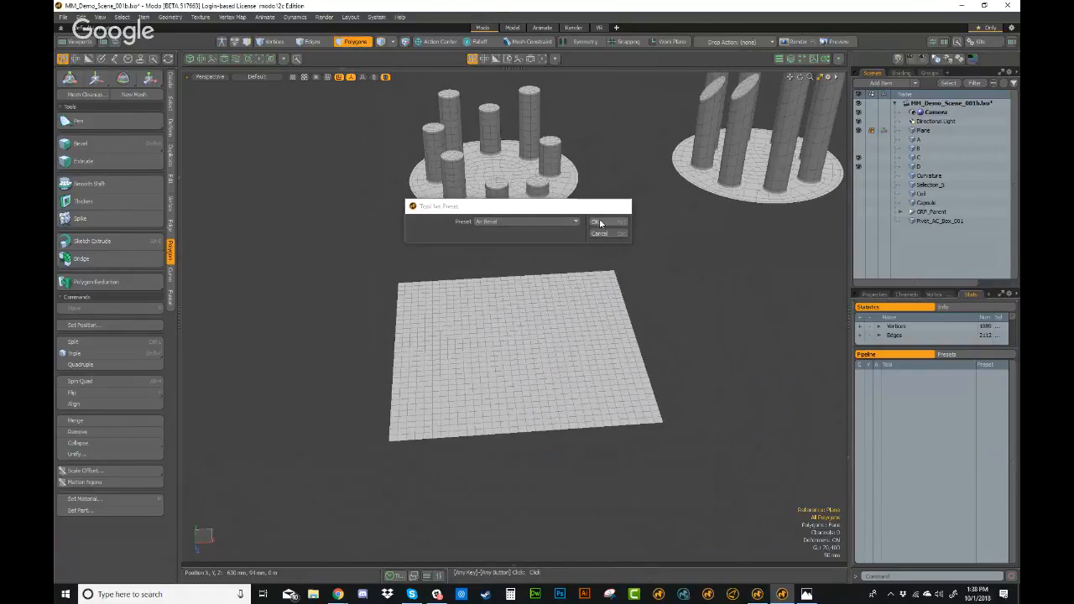
- Try painting airbrushed bevel strokes on the plane with the Air Bevel preset, undoing them and dropping the tool
{"action": "mouse_move", "coordinate": [596, 302]}
{"action": "left_mouse_down"}
{"action": "mouse_move", "coordinate": [492, 288]}
{"action": "mouse_move", "coordinate": [479, 300]}
{"action": "mouse_move", "coordinate": [516, 319]}
{"action": "mouse_move", "coordinate": [579, 294]}
{"action": "mouse_move", "coordinate": [503, 293]}
{"action": "mouse_move", "coordinate": [545, 319]}
{"action": "mouse_move", "coordinate": [415, 370]}
{"action": "mouse_move", "coordinate": [463, 383]}
{"action": "mouse_move", "coordinate": [633, 388]}
{"action": "left_mouse_up"}
{"action": "key", "text": "ctrl+z"}
{"action": "left_click_drag", "start_coordinate": [550, 397], "coordinate": [596, 374], "text": "alt+shift"}
{"action": "right_click_drag", "start_coordinate": [628, 315], "coordinate": [646, 315]}
{"action": "left_click_drag", "start_coordinate": [561, 266], "coordinate": [561, 259]}
{"action": "mouse_move", "coordinate": [604, 289]}
{"action": "left_mouse_down"}
{"action": "mouse_move", "coordinate": [611, 258]}
{"action": "mouse_move", "coordinate": [506, 267]}
{"action": "mouse_move", "coordinate": [620, 316]}
{"action": "mouse_move", "coordinate": [707, 408]}
{"action": "left_mouse_up"}
{"action": "mouse_move", "coordinate": [652, 473]}
{"action": "left_mouse_down", "text": "alt"}
{"action": "mouse_move", "coordinate": [711, 425]}
{"action": "mouse_move", "coordinate": [697, 378]}
{"action": "mouse_move", "coordinate": [616, 247]}
{"action": "mouse_move", "coordinate": [650, 290]}
{"action": "mouse_move", "coordinate": [670, 360]}
{"action": "mouse_move", "coordinate": [665, 313]}
{"action": "mouse_move", "coordinate": [657, 318]}
{"action": "mouse_move", "coordinate": [693, 278]}
{"action": "left_mouse_up", "text": "alt"}
{"action": "key", "text": "ctrl+z"}
{"action": "key", "text": "ctrl+z"}
{"action": "key", "text": "ctrl+z"}
{"action": "key", "text": "3"}
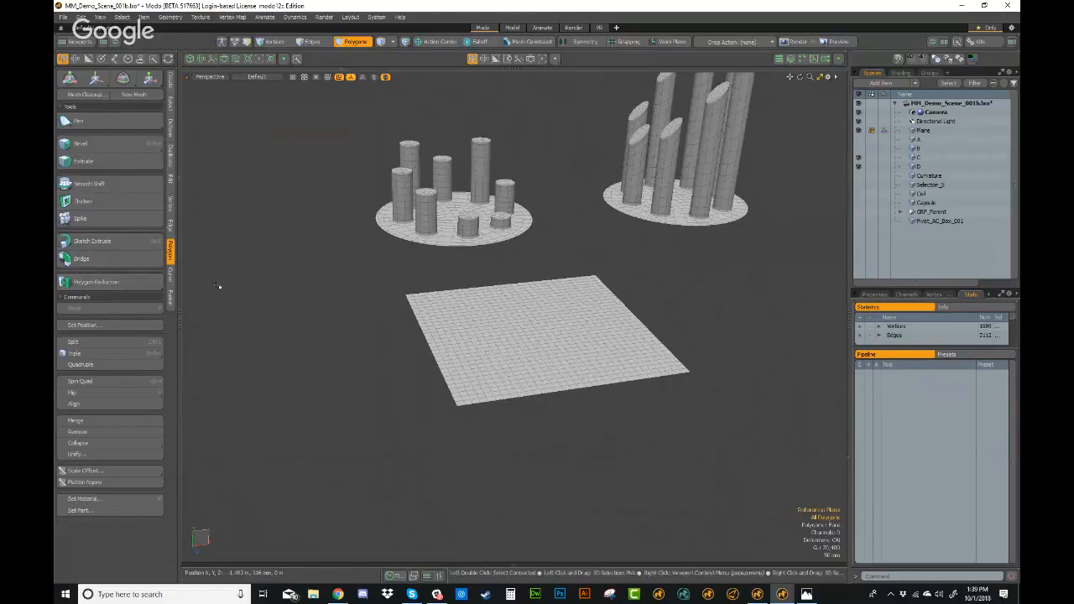
- Float the new tools form over the viewport and open the custom workbench with editing turned on
{"action": "left_click_drag", "start_coordinate": [563, 294], "coordinate": [616, 355], "text": "alt"}
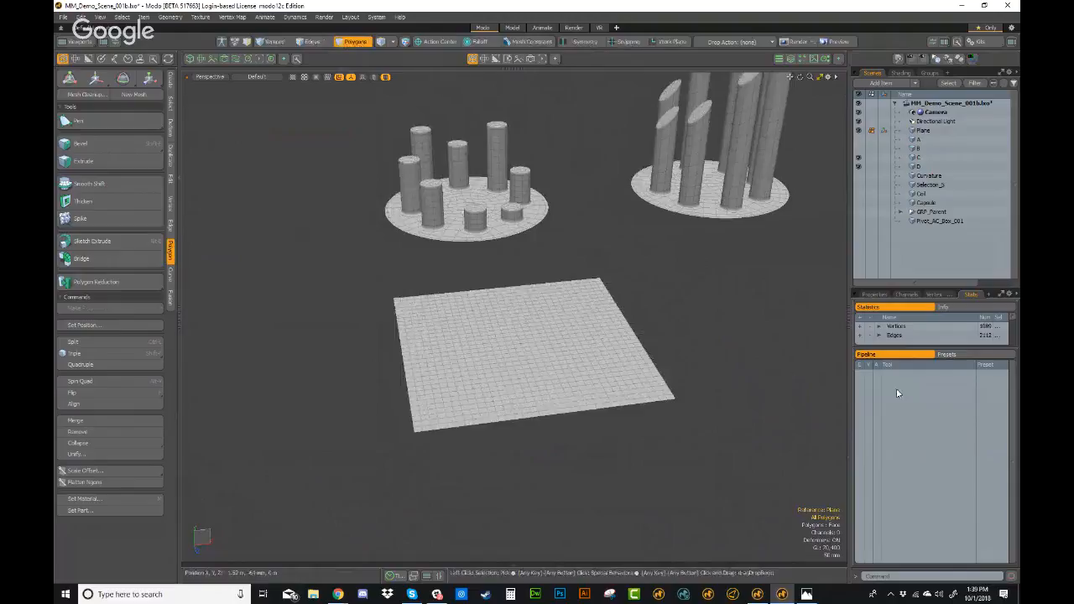
{"action": "left_click_drag", "start_coordinate": [722, 382], "coordinate": [681, 371], "text": "alt"}
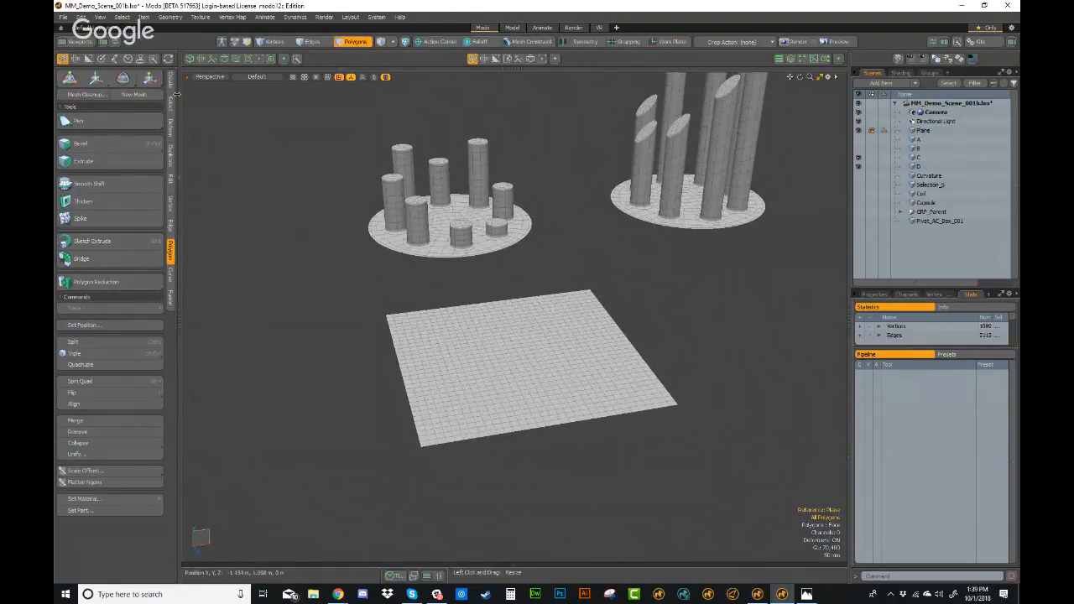
{"action": "left_click", "coordinate": [153, 59]}
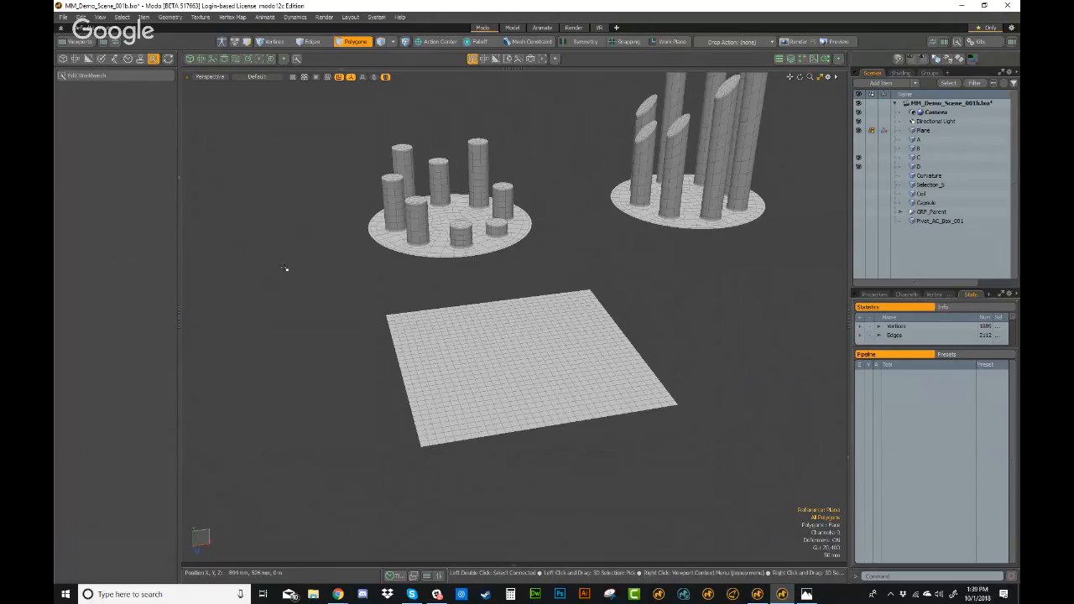
{"action": "key", "text": "ctrl+1"}
{"action": "left_click_drag", "start_coordinate": [288, 259], "coordinate": [301, 158]}
{"action": "left_click", "coordinate": [91, 76]}
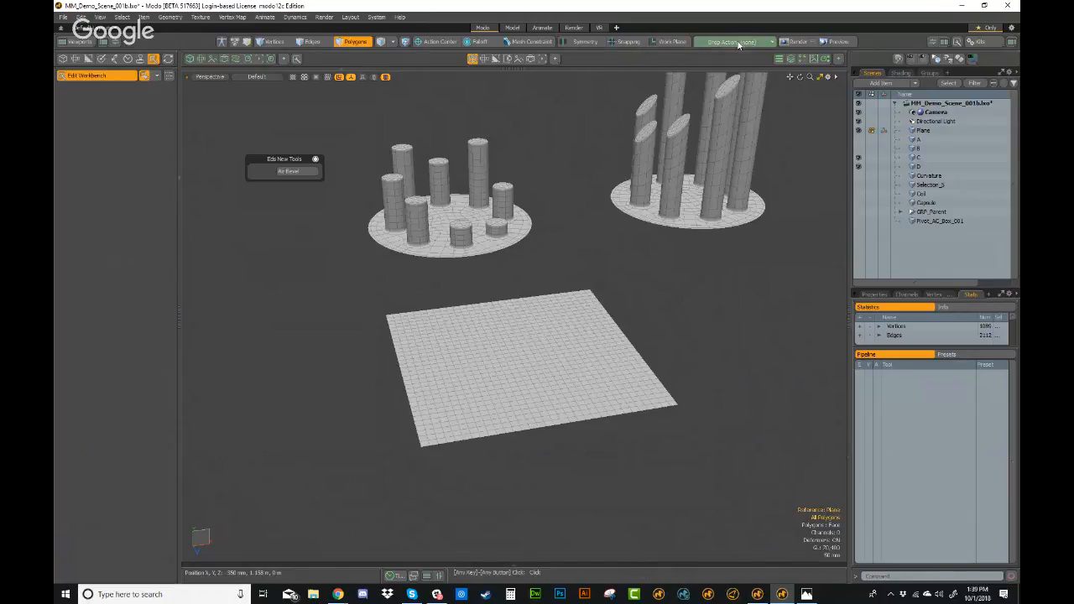
- Add the Falloff and Render commands to the workbench, aborting the render started by accident
{"action": "left_click_drag", "start_coordinate": [483, 42], "coordinate": [82, 91]}
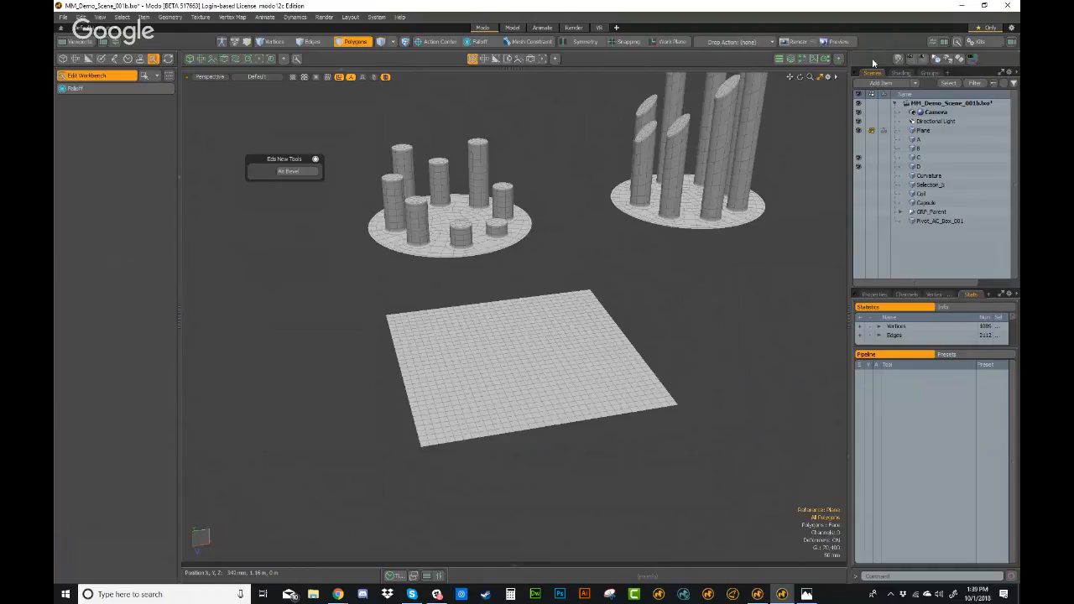
{"action": "left_click", "coordinate": [800, 42]}
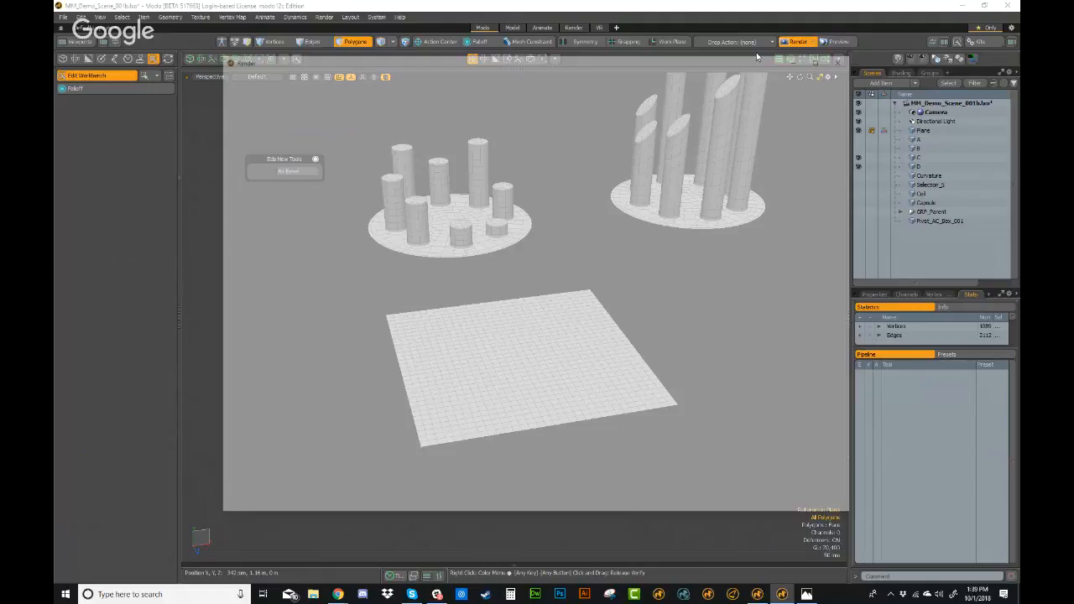
{"action": "left_click", "coordinate": [847, 56]}
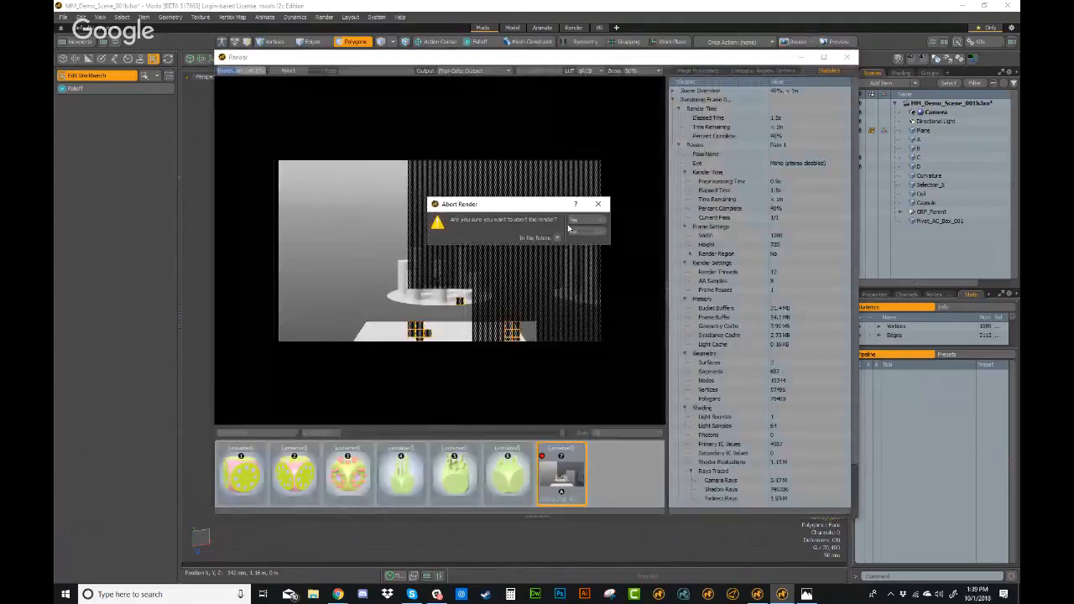
{"action": "left_click", "coordinate": [579, 220]}
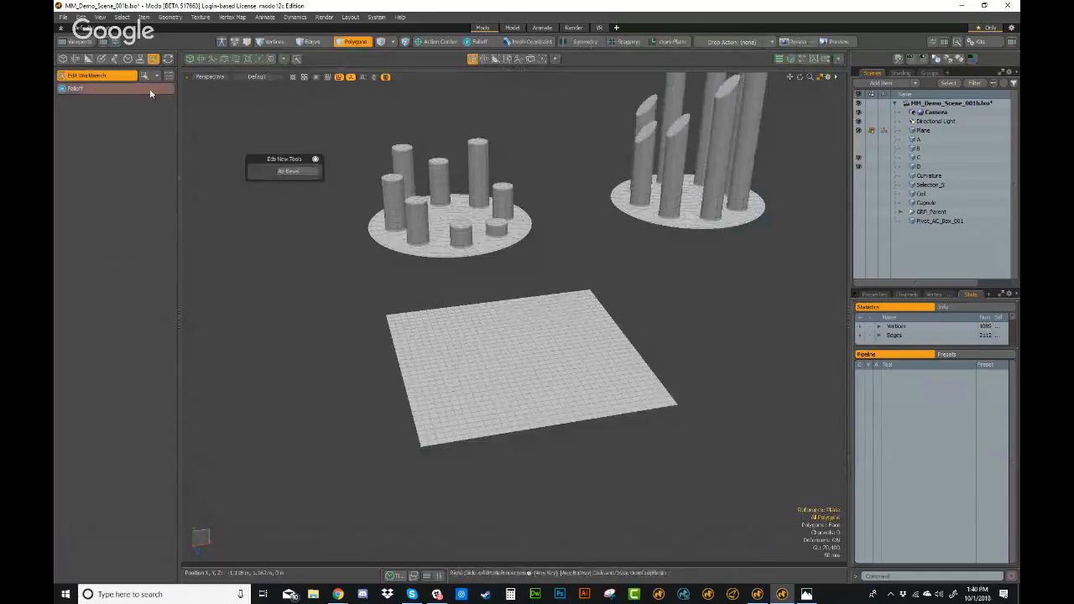
{"action": "left_click", "coordinate": [787, 44]}
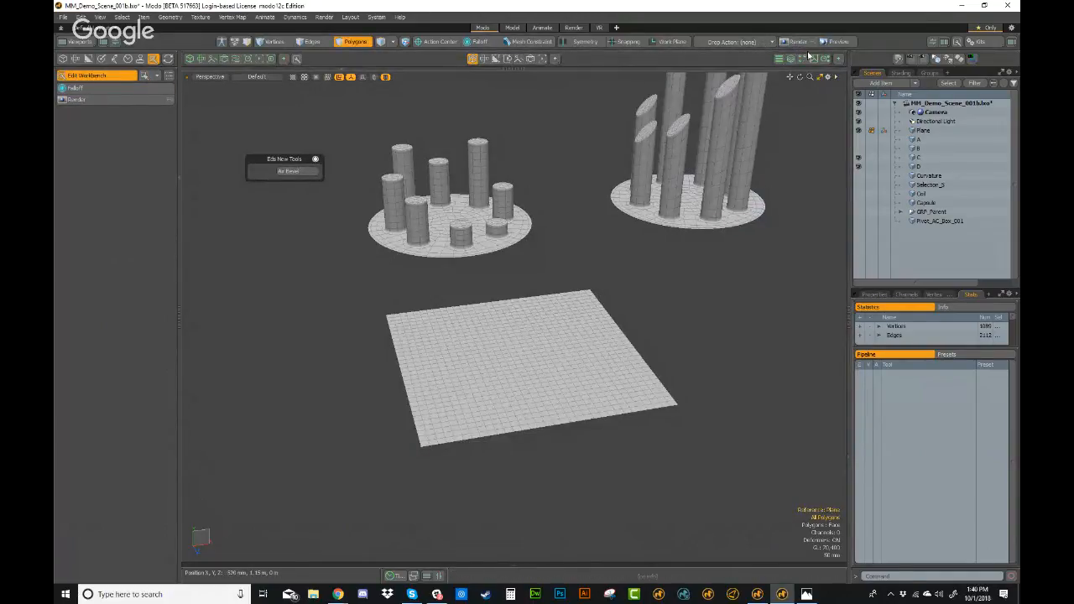
- Delete the Render and Falloff controls from the workbench
{"action": "left_click", "coordinate": [102, 100]}
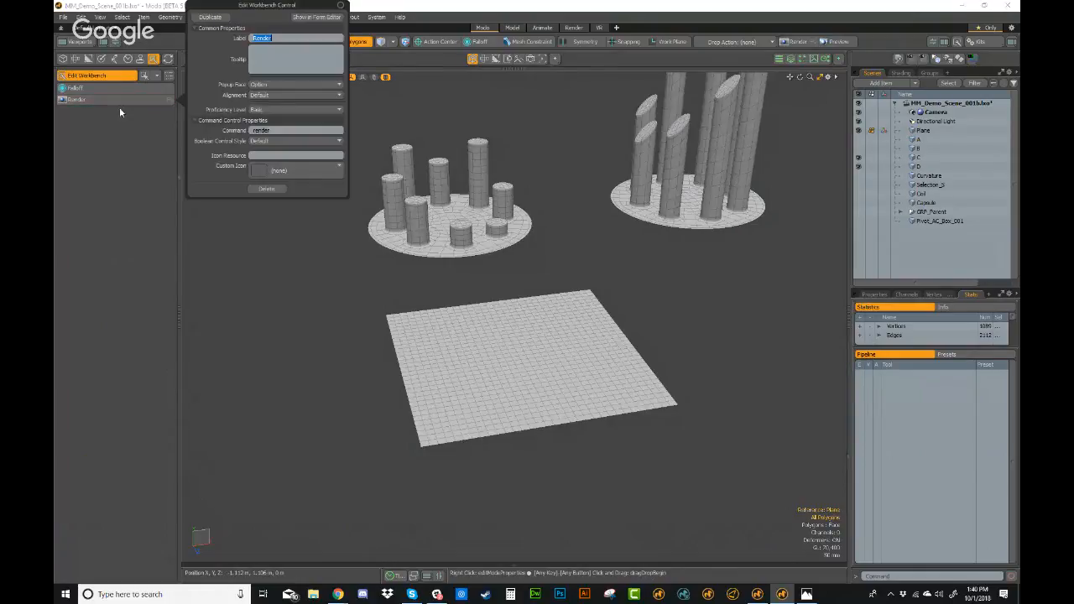
{"action": "left_click", "coordinate": [266, 189]}
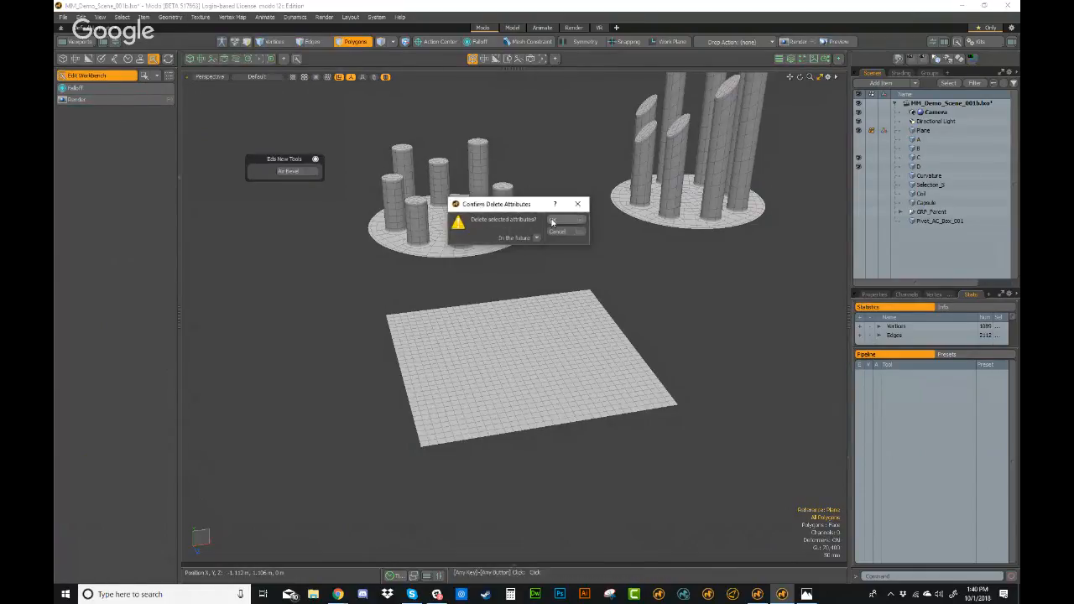
{"action": "left_click", "coordinate": [553, 220]}
{"action": "left_click", "coordinate": [97, 88]}
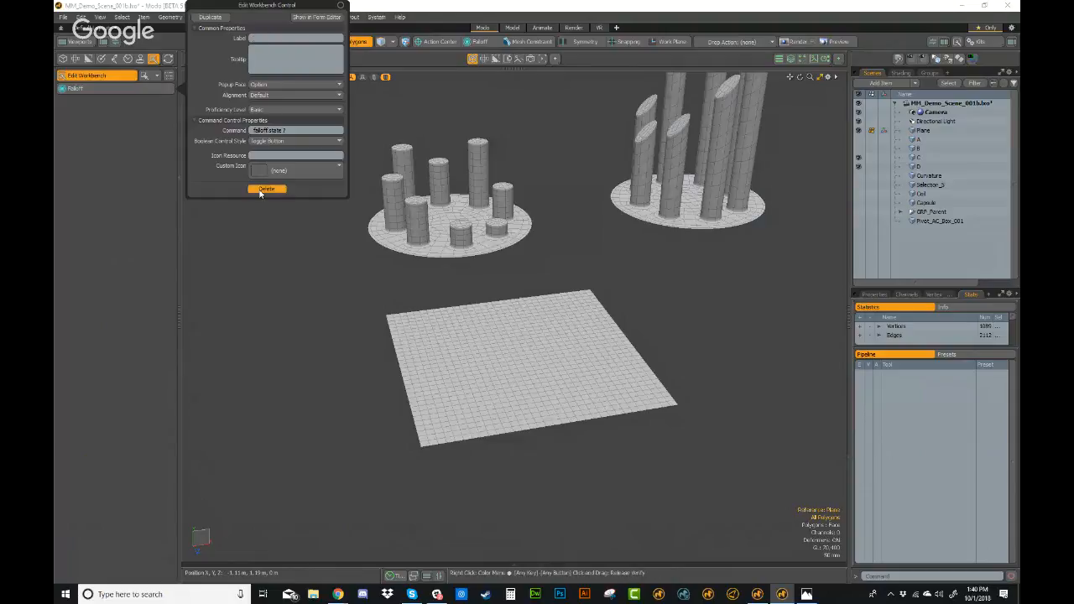
{"action": "left_click", "coordinate": [265, 189]}
{"action": "left_click", "coordinate": [559, 220]}
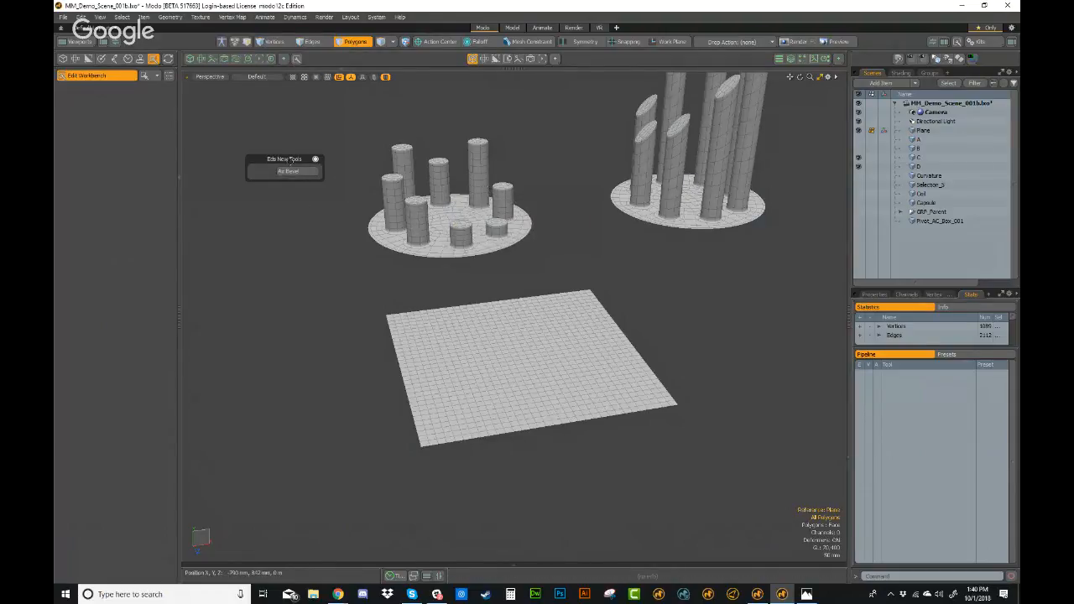
- Add the Air Bevel control from the floating form to the workbench, and close the floating form
{"action": "left_click_drag", "start_coordinate": [290, 162], "coordinate": [295, 159]}
{"action": "left_click", "coordinate": [145, 76]}
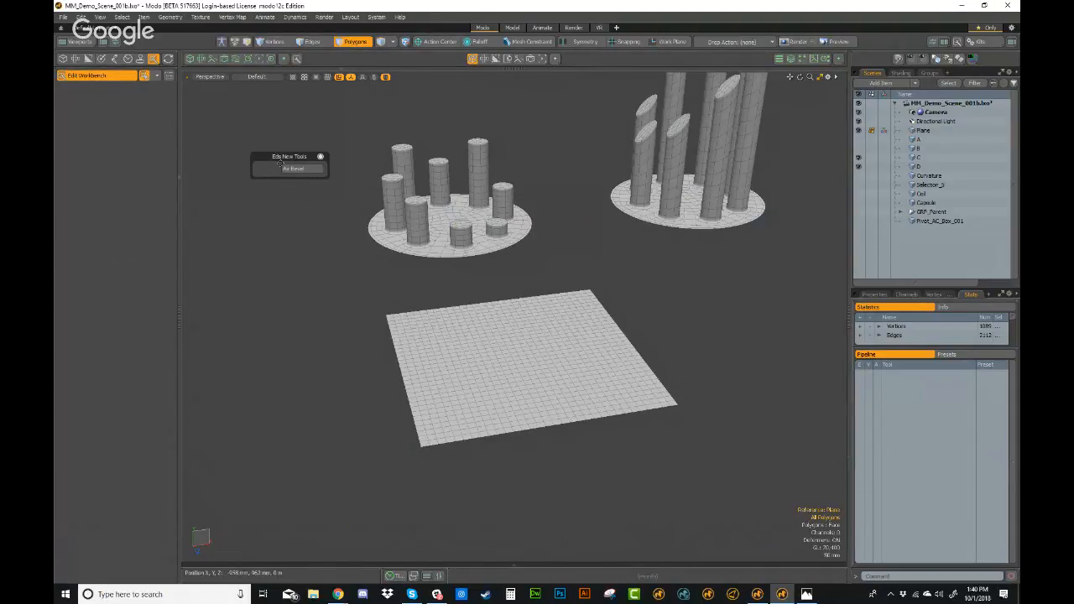
{"action": "left_click", "coordinate": [293, 172]}
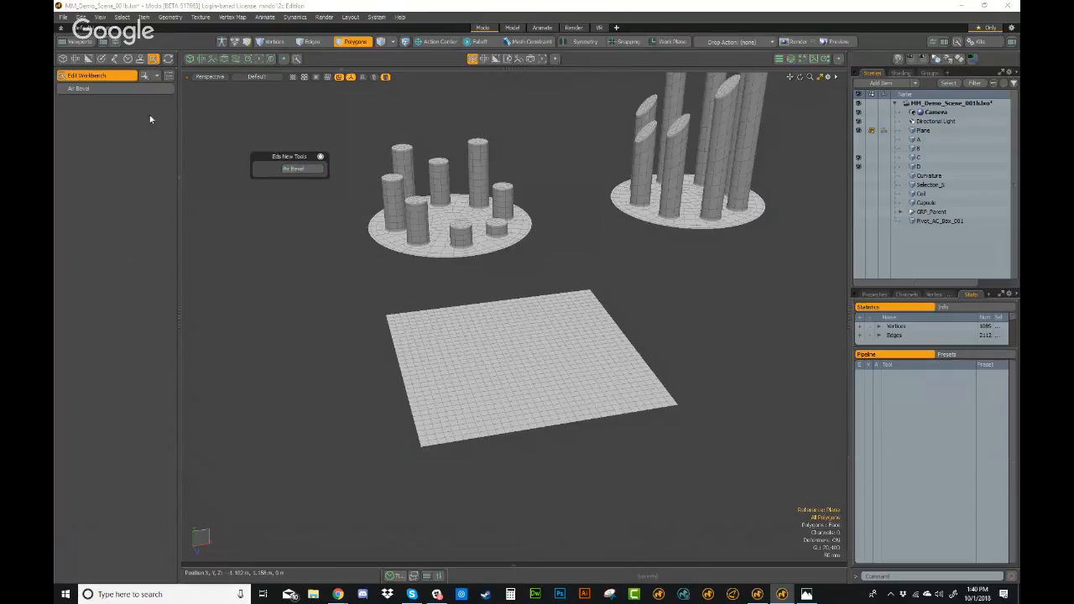
{"action": "left_click", "coordinate": [320, 157]}
- Turn off workbench editing and launch the Air Bevel control from the workbench, accepting Air Bevel as the tool preset
{"action": "left_click_drag", "start_coordinate": [285, 146], "coordinate": [287, 189], "text": "alt+shift"}
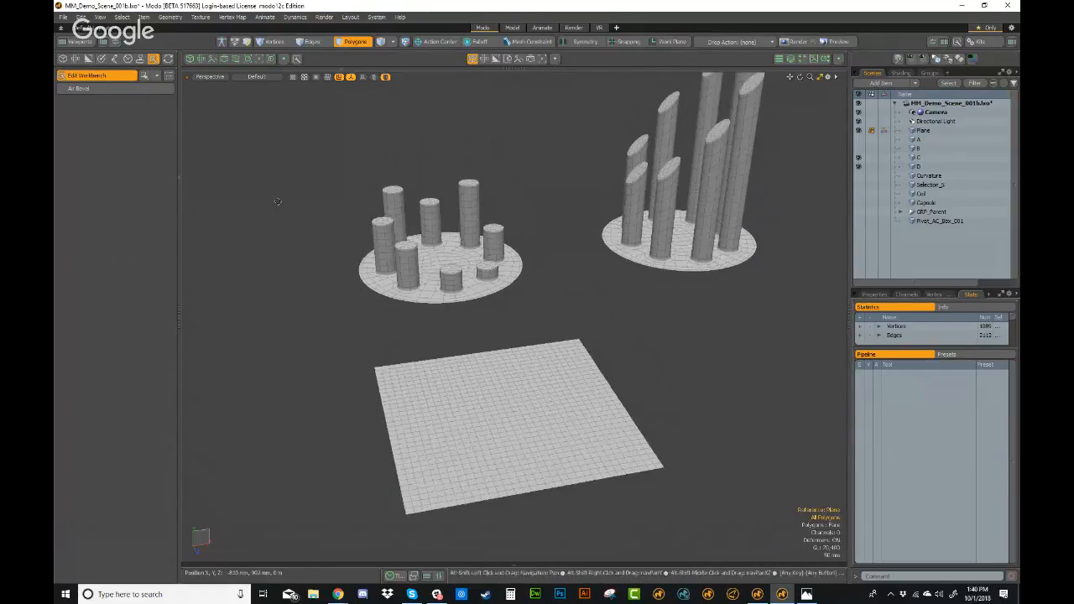
{"action": "key", "text": "ctrl+shift+e"}
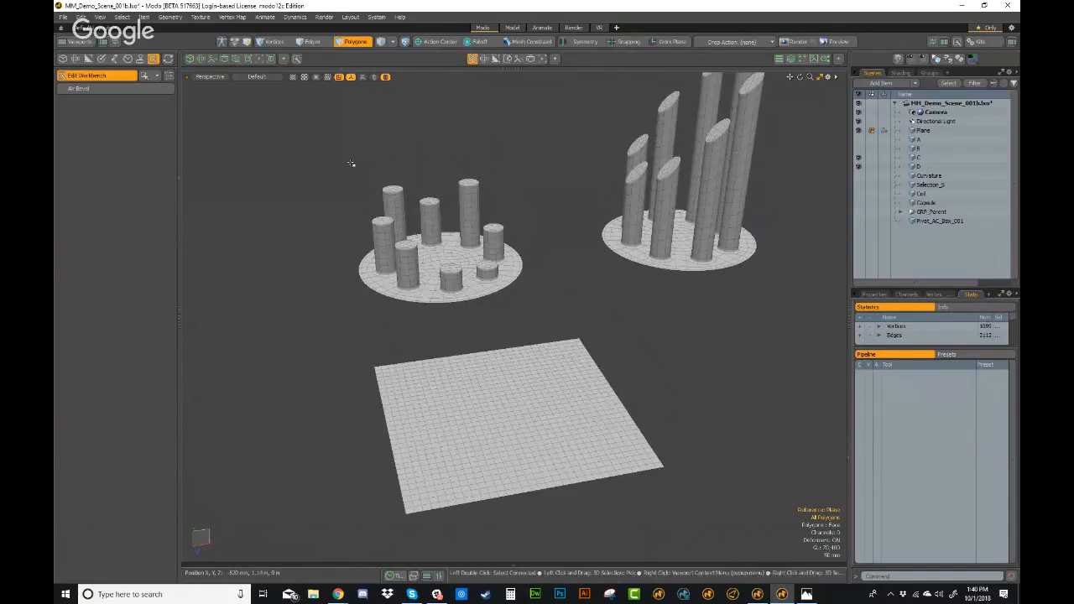
{"action": "left_click", "coordinate": [83, 89]}
{"action": "left_click_drag", "start_coordinate": [530, 208], "coordinate": [412, 99]}
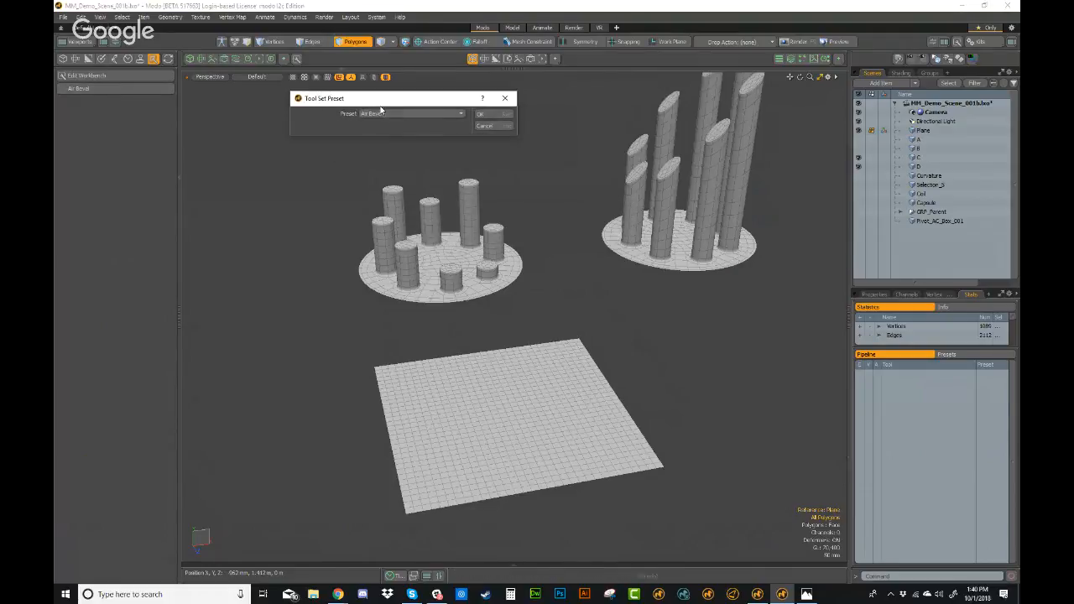
{"action": "left_click", "coordinate": [495, 118]}
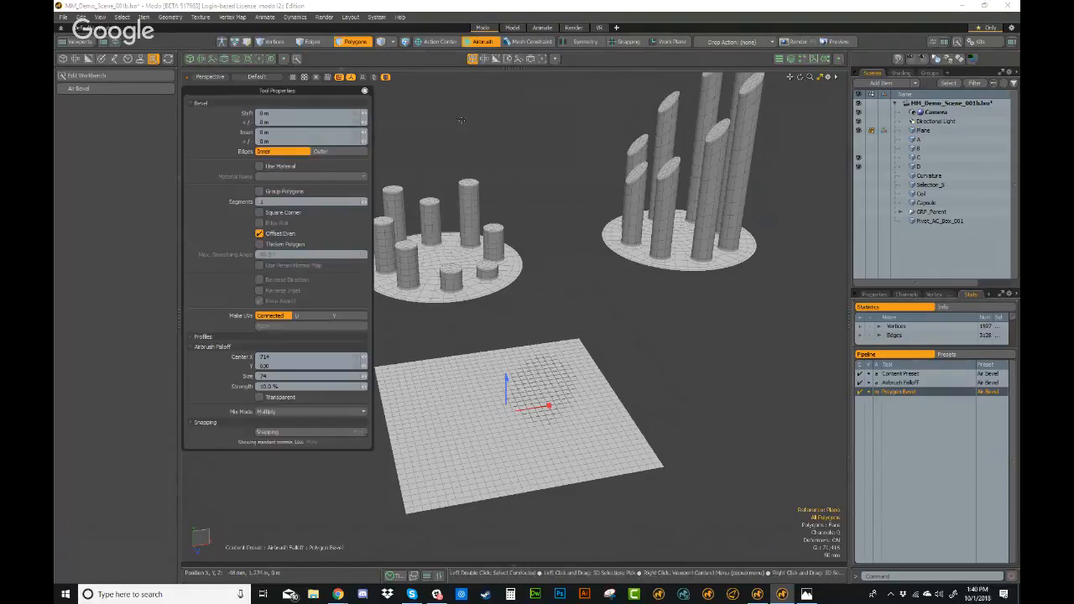
- Airbrush a raised bevel pattern across the plane with Air Bevel, undo the strokes, and drop the tool
{"action": "left_click_drag", "start_coordinate": [630, 394], "coordinate": [491, 194], "text": "alt+shift"}
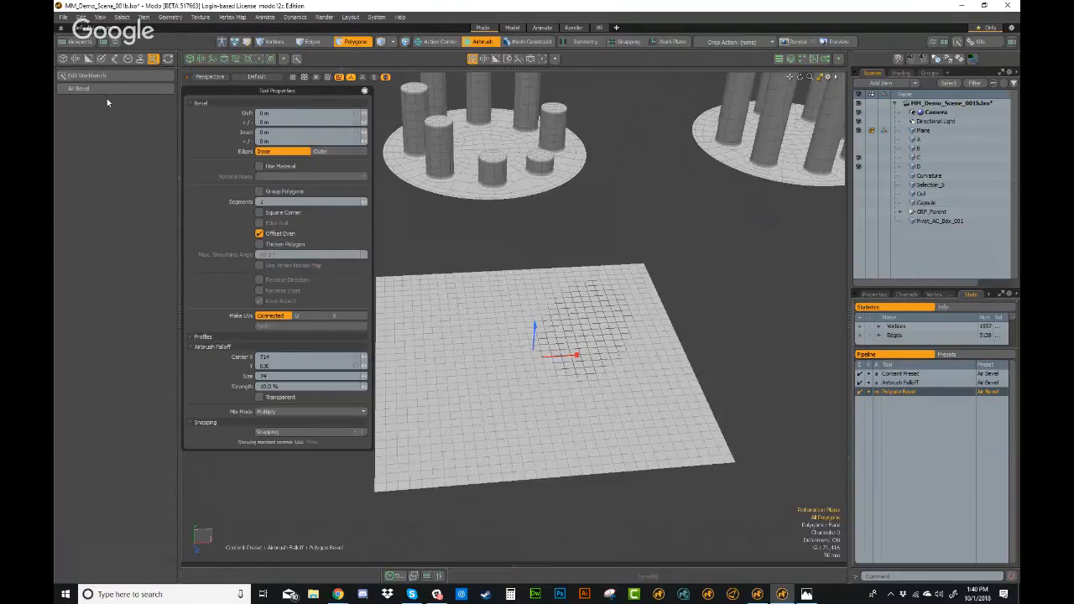
{"action": "left_click_drag", "start_coordinate": [483, 382], "coordinate": [495, 353], "text": "alt"}
{"action": "mouse_move", "coordinate": [564, 314]}
{"action": "left_mouse_down"}
{"action": "mouse_move", "coordinate": [564, 282]}
{"action": "mouse_move", "coordinate": [503, 278]}
{"action": "left_mouse_up"}
{"action": "key", "text": "ctrl+z"}
{"action": "mouse_move", "coordinate": [630, 257]}
{"action": "left_mouse_down"}
{"action": "mouse_move", "coordinate": [458, 260]}
{"action": "mouse_move", "coordinate": [441, 360]}
{"action": "mouse_move", "coordinate": [701, 395]}
{"action": "mouse_move", "coordinate": [755, 376]}
{"action": "mouse_move", "coordinate": [669, 370]}
{"action": "mouse_move", "coordinate": [560, 338]}
{"action": "mouse_move", "coordinate": [713, 311]}
{"action": "mouse_move", "coordinate": [678, 290]}
{"action": "left_mouse_up"}
{"action": "mouse_move", "coordinate": [678, 290]}
{"action": "left_mouse_down", "text": "alt+shift"}
{"action": "mouse_move", "coordinate": [662, 289]}
{"action": "mouse_move", "coordinate": [667, 327]}
{"action": "mouse_move", "coordinate": [647, 355]}
{"action": "left_mouse_up", "text": "alt+shift"}
{"action": "scroll", "coordinate": [661, 290], "scroll_direction": "down", "scroll_amount": 2}
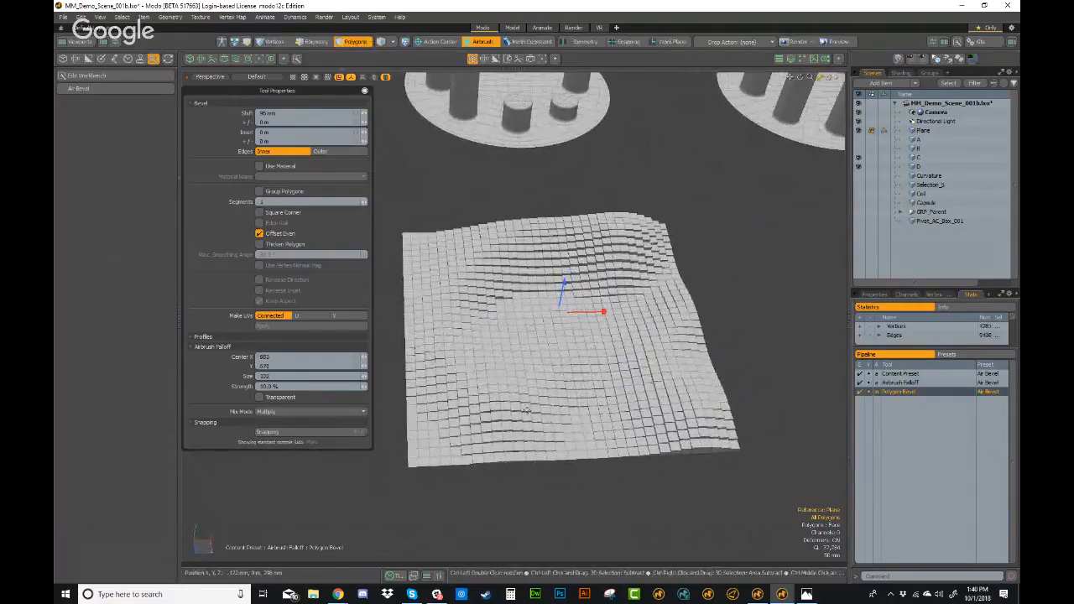
{"action": "key", "text": "ctrl+z"}
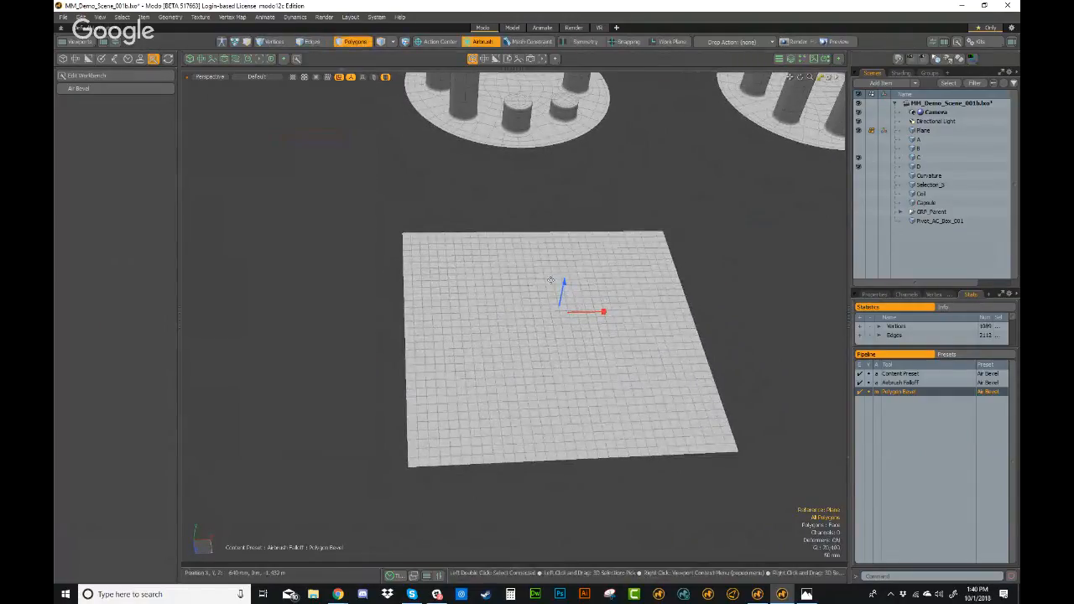
{"action": "key", "text": "q"}
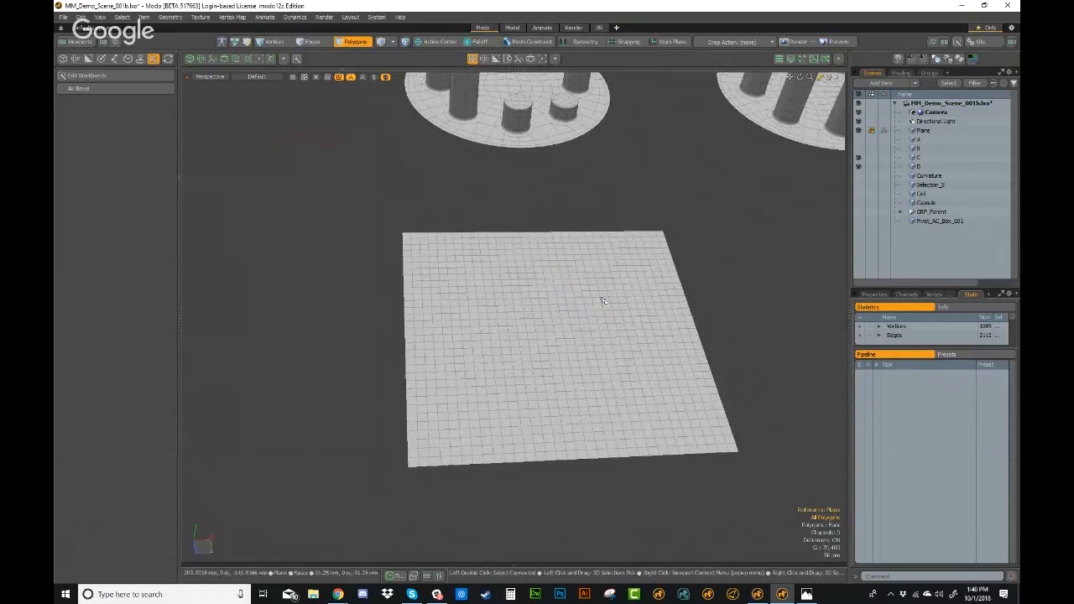
{"action": "left_click", "coordinate": [613, 290]}
{"action": "left_click_drag", "start_coordinate": [592, 221], "coordinate": [554, 278], "text": "alt"}
{"action": "left_click_drag", "start_coordinate": [549, 324], "coordinate": [602, 327]}
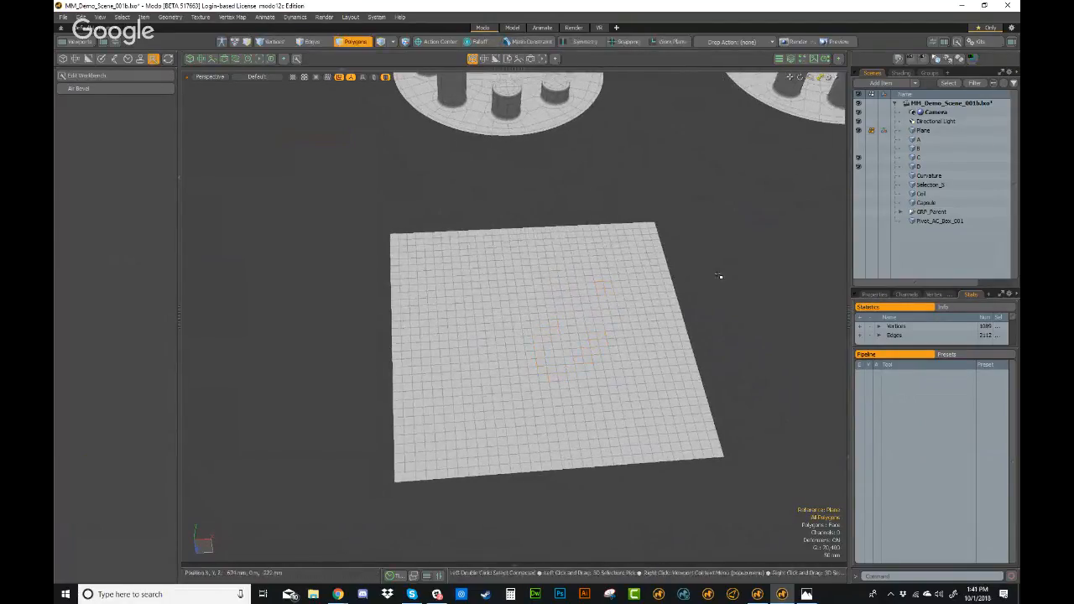
{"action": "left_click", "coordinate": [712, 281]}
{"action": "left_click_drag", "start_coordinate": [711, 280], "coordinate": [689, 203], "text": "alt"}
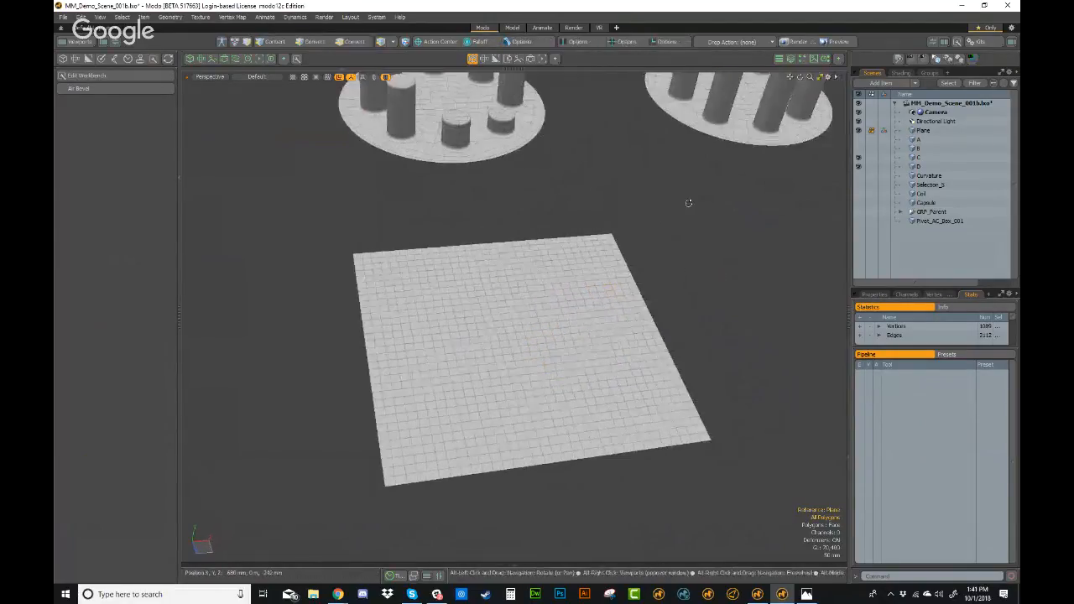
- Enable the Screen falloff and start the Transform tool, bringing the upright cylinders into view
{"action": "left_click", "coordinate": [485, 41]}
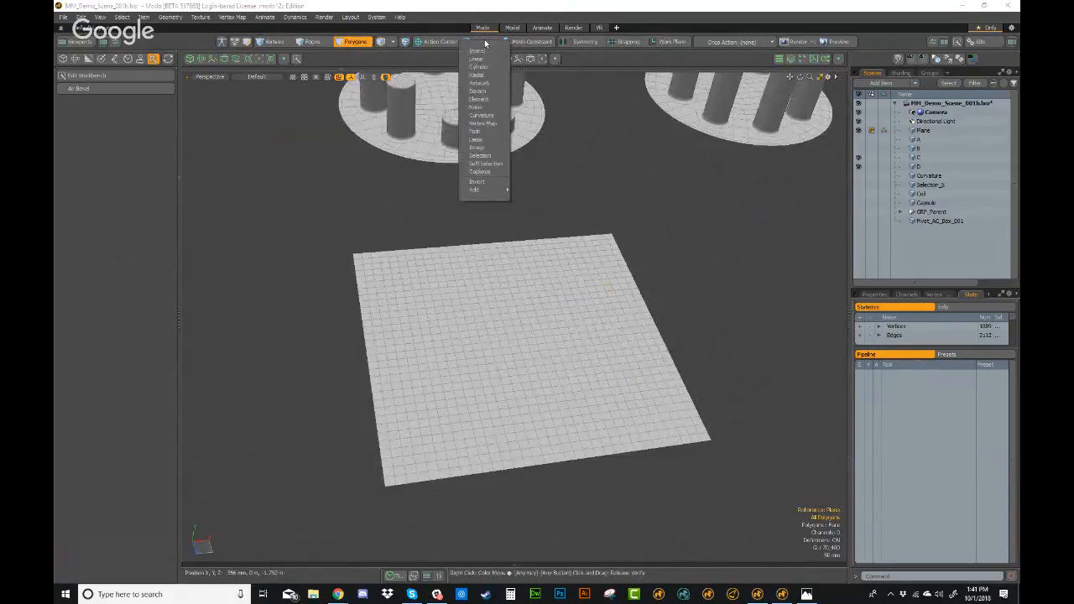
{"action": "left_click", "coordinate": [486, 93]}
{"action": "left_click_drag", "start_coordinate": [538, 201], "coordinate": [524, 315], "text": "alt"}
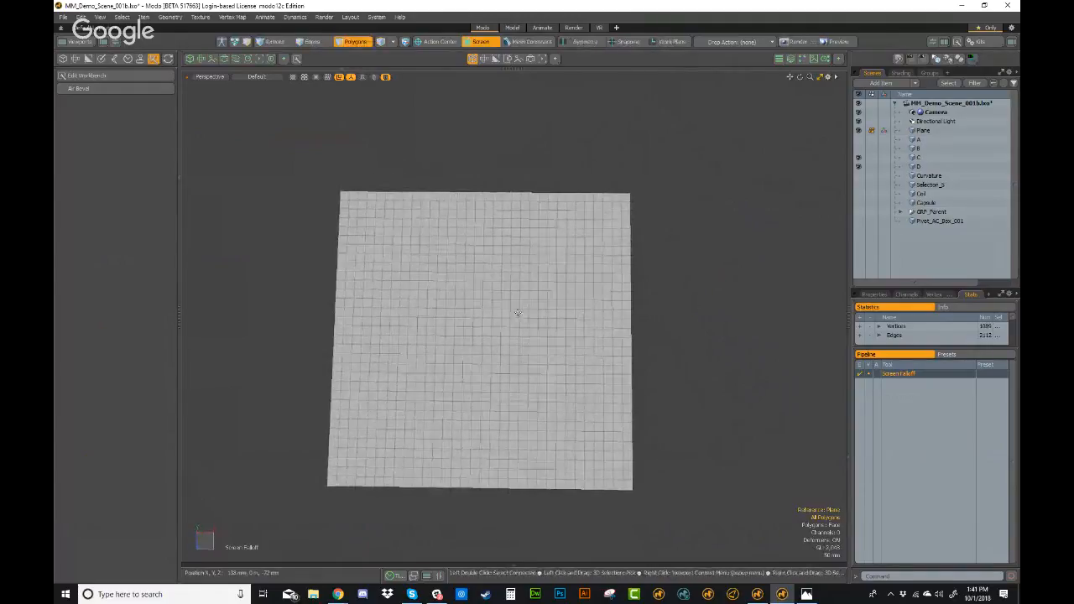
{"action": "key", "text": "y"}
{"action": "left_click_drag", "start_coordinate": [515, 362], "coordinate": [537, 220], "text": "alt"}
{"action": "left_click_drag", "start_coordinate": [436, 302], "coordinate": [564, 337], "text": "ctrl+alt"}
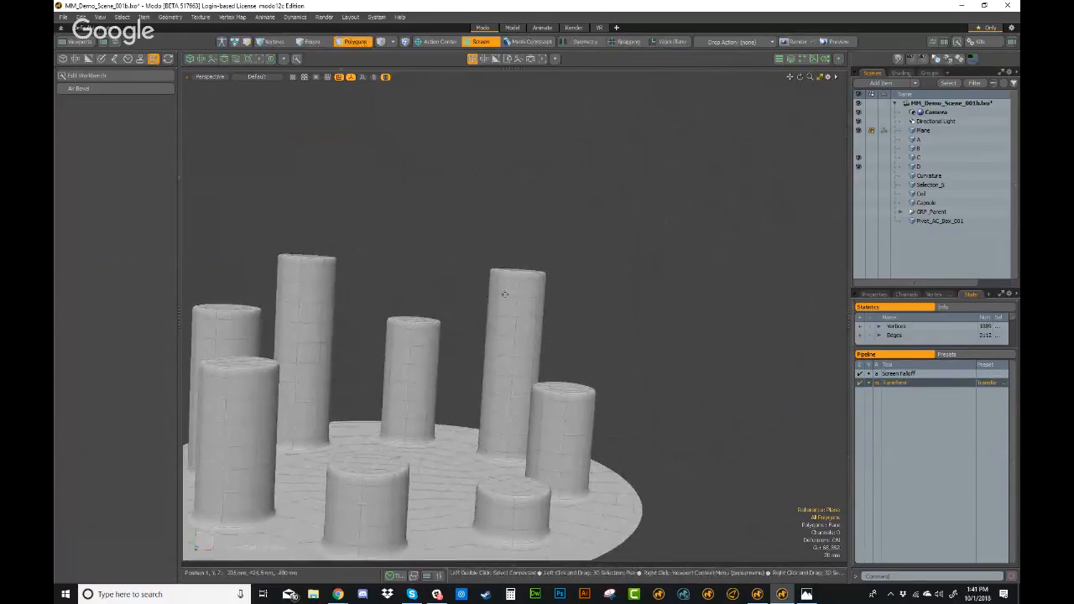
- Make mesh C active and select the polygons around the upper end of its tall cylinder
{"action": "key", "text": "5"}
{"action": "left_click", "coordinate": [527, 290]}
{"action": "left_click", "coordinate": [884, 157]}
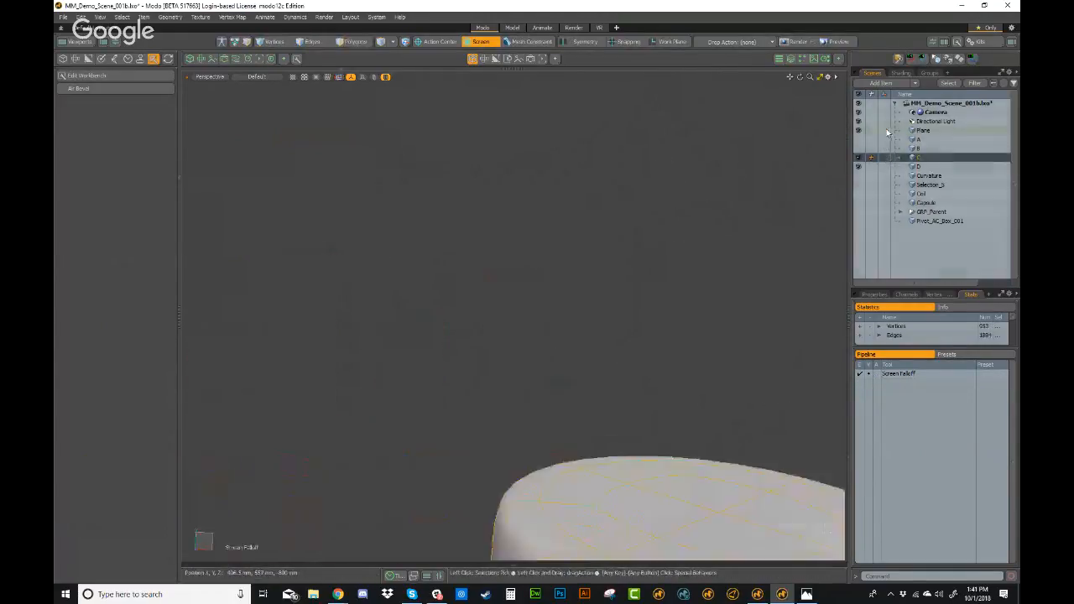
{"action": "left_click_drag", "start_coordinate": [774, 190], "coordinate": [605, 215], "text": "ctrl+alt"}
{"action": "key", "text": "3"}
{"action": "key", "text": "w"}
{"action": "left_click", "coordinate": [589, 212]}
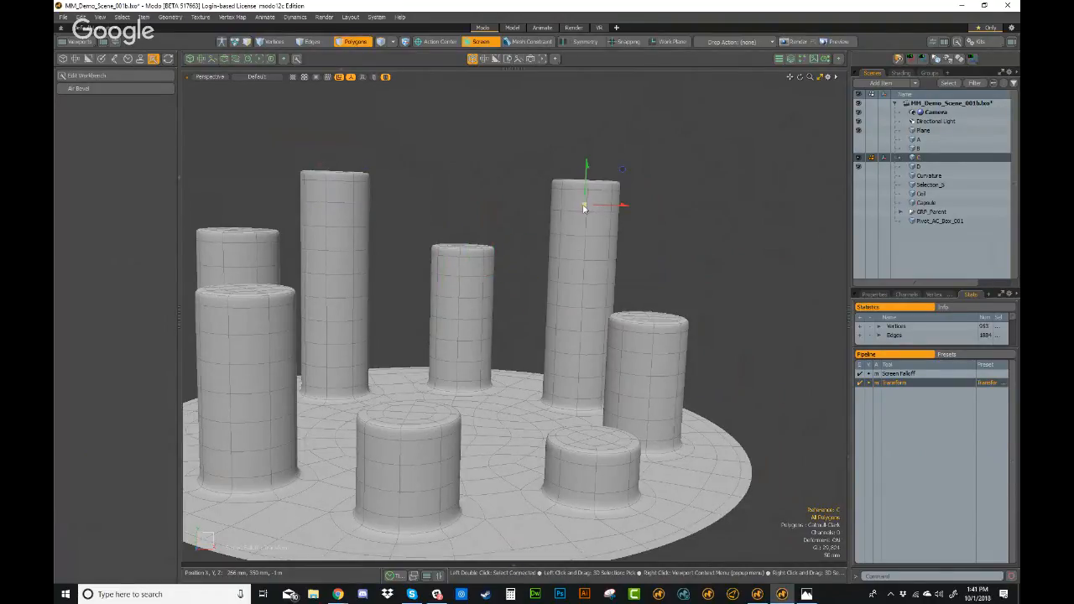
{"action": "key", "text": "q"}
{"action": "mouse_move", "coordinate": [583, 205]}
{"action": "left_mouse_down"}
{"action": "mouse_move", "coordinate": [612, 206]}
{"action": "mouse_move", "coordinate": [556, 202]}
{"action": "mouse_move", "coordinate": [601, 227]}
{"action": "left_mouse_up"}
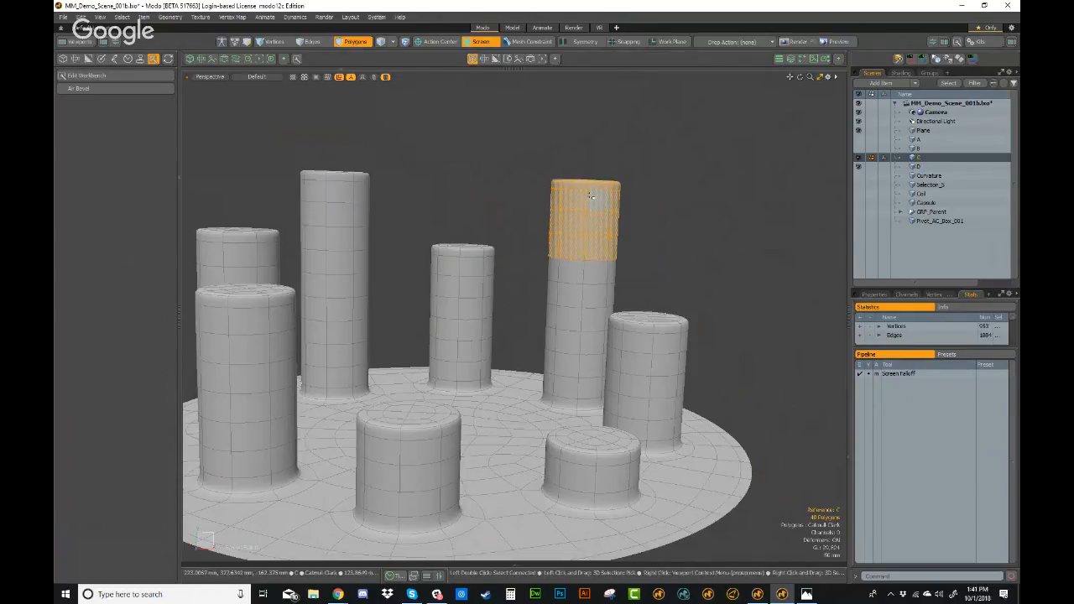
- Try moving the selected cylinder end with Screen falloff, undo it, and clear the tool, selection and falloff
{"action": "key", "text": "w"}
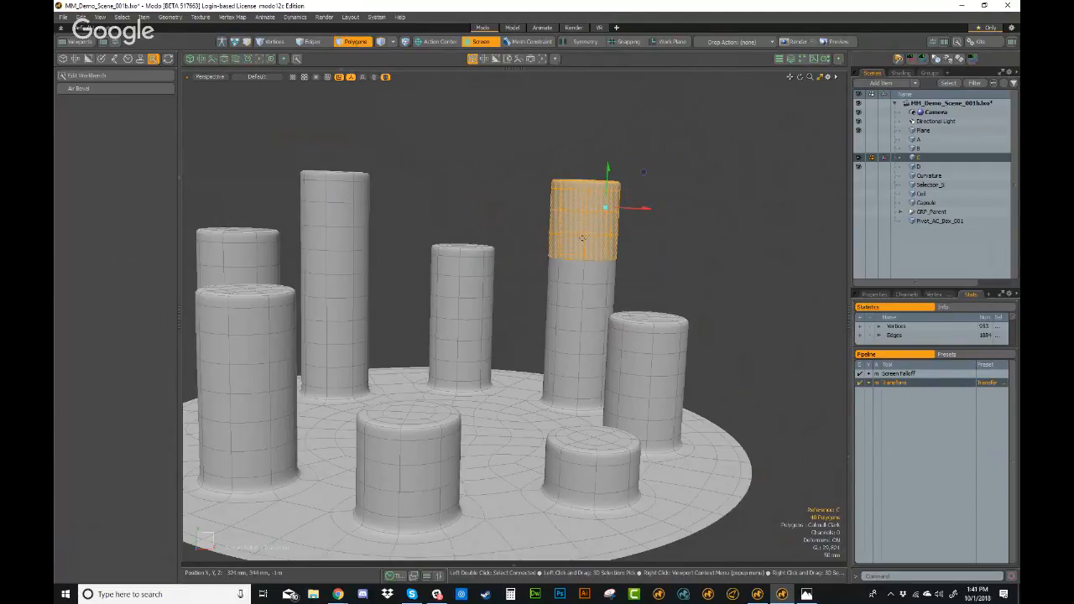
{"action": "scroll", "coordinate": [562, 235], "scroll_direction": "down", "scroll_amount": 4}
{"action": "left_click_drag", "start_coordinate": [546, 243], "coordinate": [564, 284], "text": "alt"}
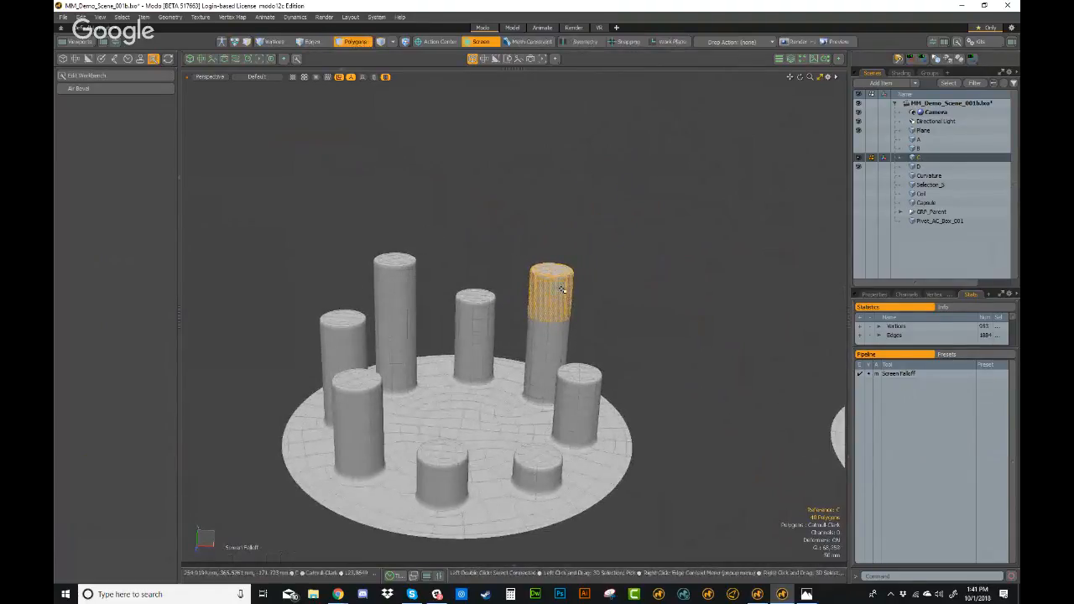
{"action": "left_click", "coordinate": [579, 318]}
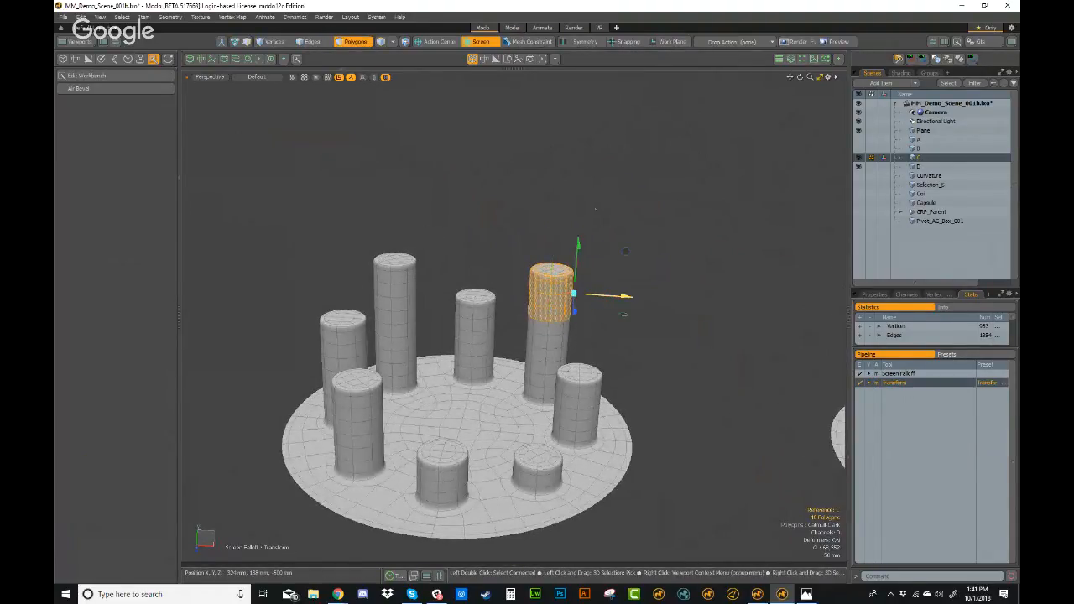
{"action": "key", "text": "ctrl+z"}
{"action": "key", "text": "Escape"}
{"action": "key", "text": "Escape"}
{"action": "key", "text": "Escape"}
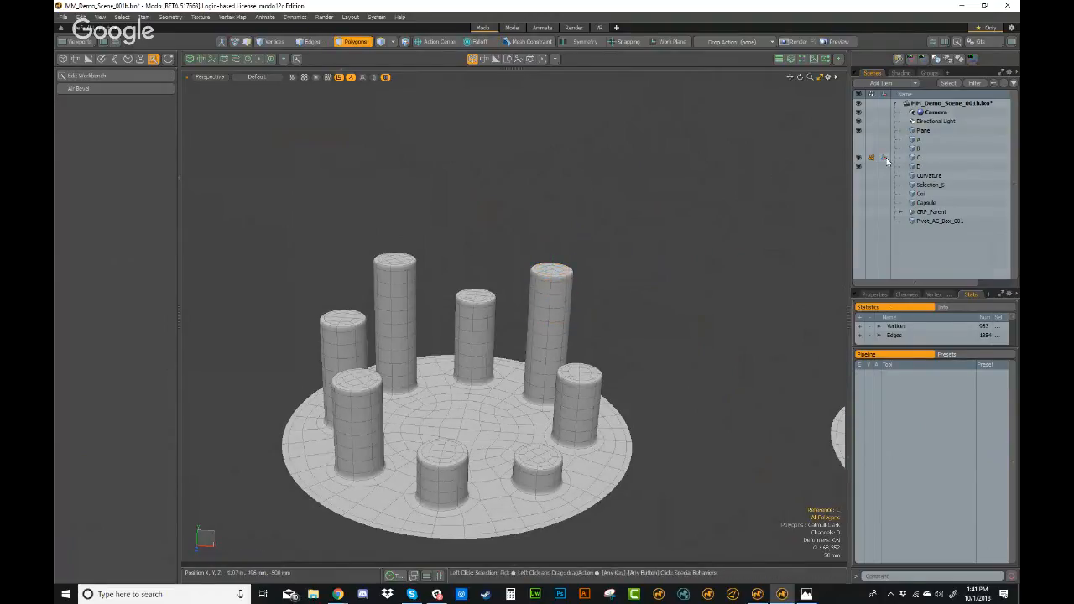
- Select mesh C in item mode and return to polygon selection with the tall cylinder in close view
{"action": "scroll", "coordinate": [657, 278], "scroll_direction": "down", "scroll_amount": 3}
{"action": "scroll", "coordinate": [630, 294], "scroll_direction": "up", "scroll_amount": 3}
{"action": "key", "text": "5"}
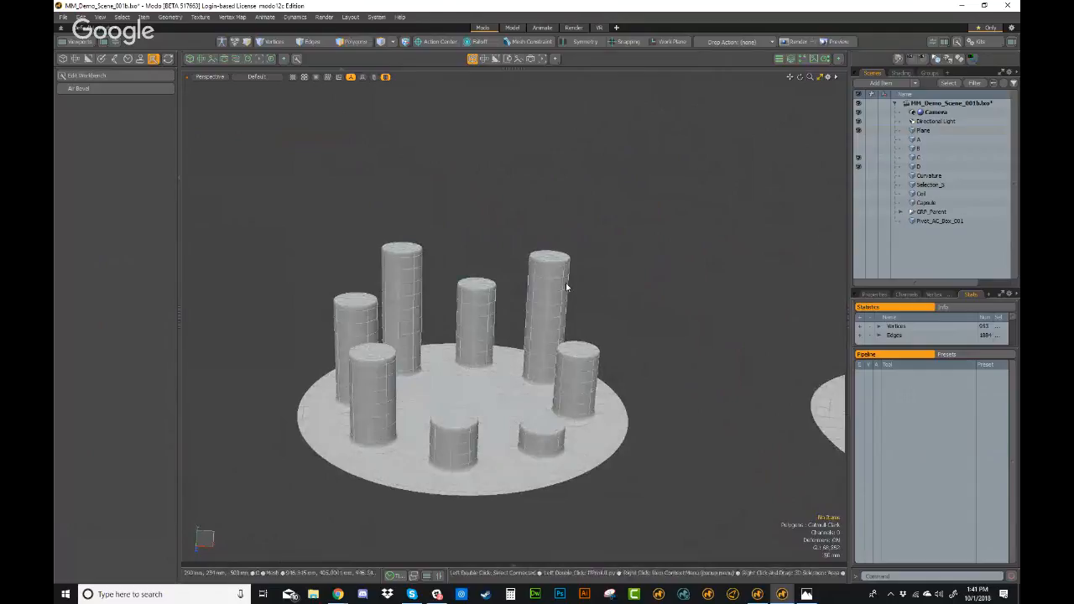
{"action": "left_click", "coordinate": [567, 287]}
{"action": "scroll", "coordinate": [547, 284], "scroll_direction": "up", "scroll_amount": 3}
{"action": "key", "text": "3"}
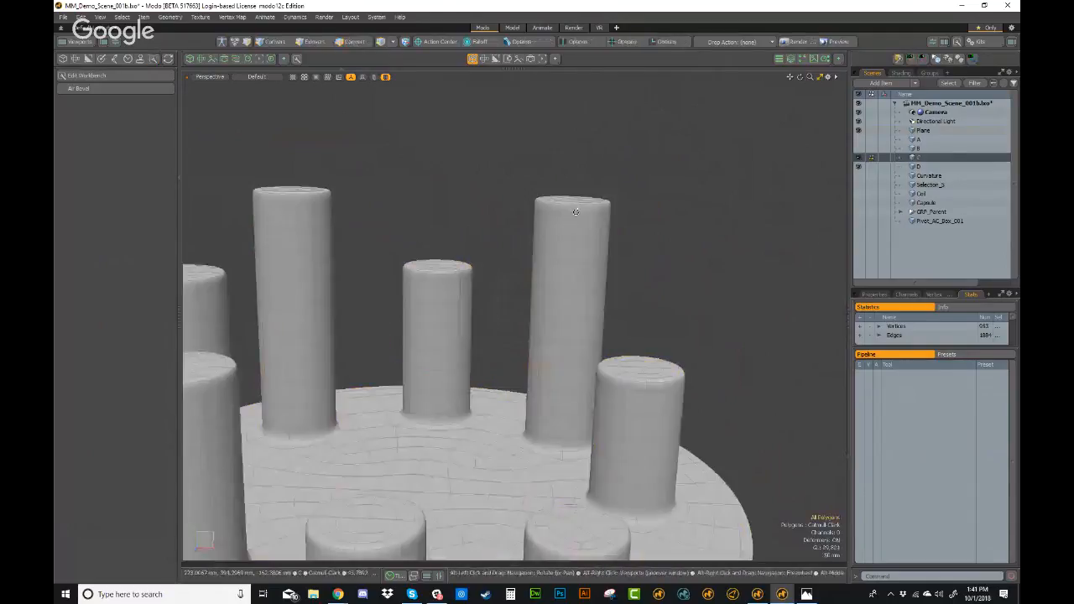
- Select a polygon loop around the tall cylinder and grow the selection four times over its upper part
{"action": "left_click_drag", "start_coordinate": [576, 210], "coordinate": [552, 277], "text": "alt"}
{"action": "left_click_drag", "start_coordinate": [525, 276], "coordinate": [552, 277]}
{"action": "key", "text": "l"}
{"action": "key", "text": "shift+Up"}
{"action": "key", "text": "shift+Up"}
{"action": "key", "text": "shift+Up"}
{"action": "key", "text": "shift+Up"}
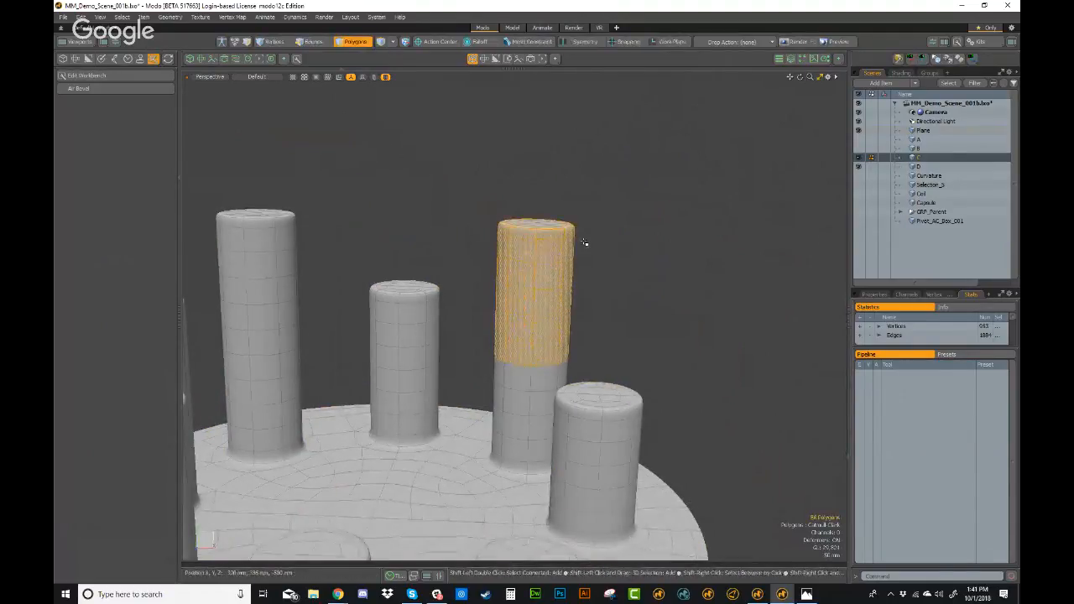
- Try moving the selected cylinder polygons without any falloff, and undo the move
{"action": "key", "text": "w"}
{"action": "left_click_drag", "start_coordinate": [575, 304], "coordinate": [599, 305]}
{"action": "key", "text": "ctrl+z"}
- Apply the Screen falloff to the selected cylinder polygons and restart the Transform tool to test it
{"action": "left_click_drag", "start_coordinate": [540, 130], "coordinate": [531, 100], "text": "alt"}
{"action": "left_click", "coordinate": [486, 44]}
{"action": "left_click", "coordinate": [487, 43]}
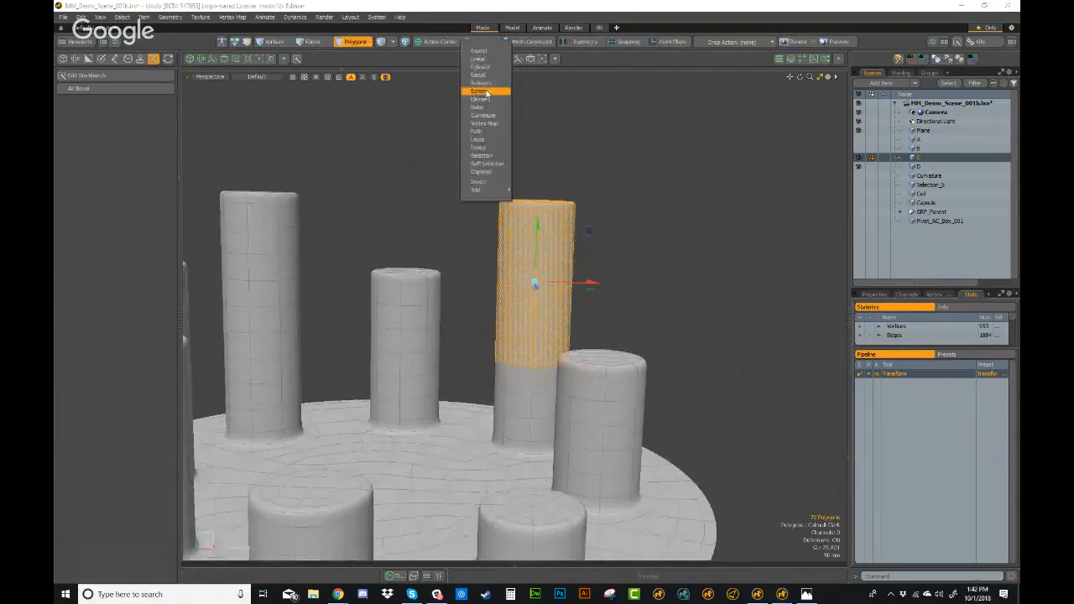
{"action": "left_click", "coordinate": [486, 89]}
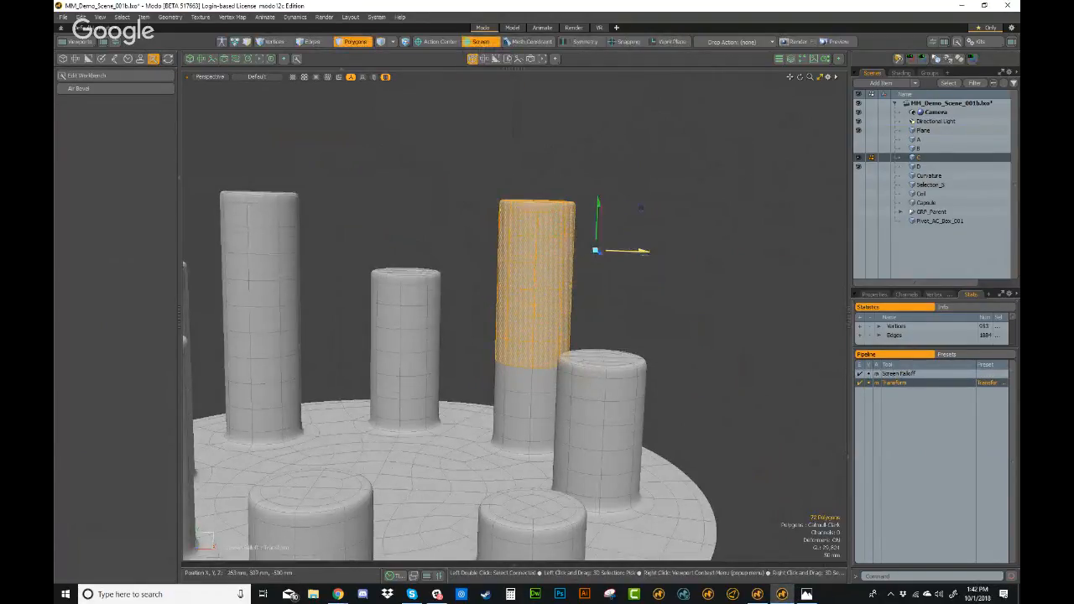
{"action": "scroll", "coordinate": [580, 256], "scroll_direction": "down", "scroll_amount": 3}
{"action": "scroll", "coordinate": [559, 250], "scroll_direction": "up", "scroll_amount": 2}
{"action": "left_click_drag", "start_coordinate": [559, 252], "coordinate": [552, 291], "text": "alt"}
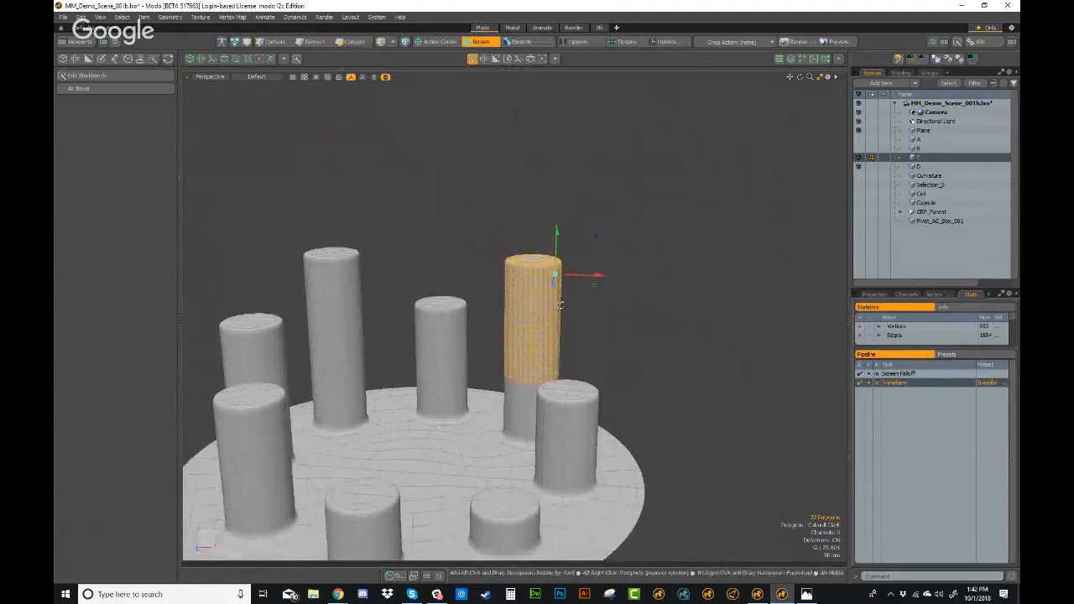
{"action": "key", "text": "space"}
{"action": "key", "text": "y"}
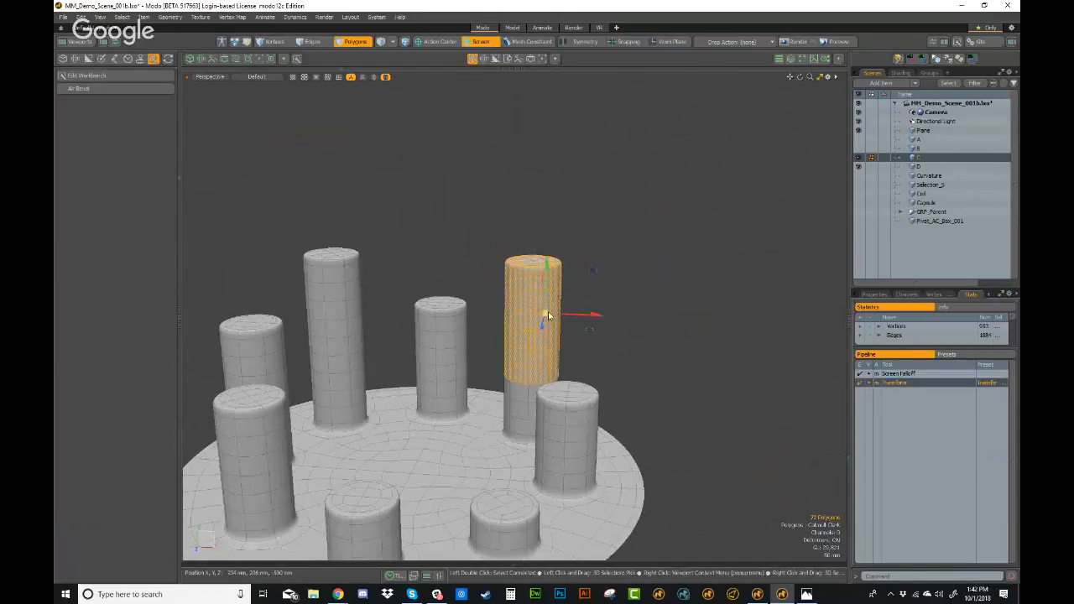
- Clear the Screen falloff, choose Element falloff instead, and try a move on the selected cylinder polygons
{"action": "left_click", "coordinate": [481, 42]}
{"action": "left_click", "coordinate": [485, 54]}
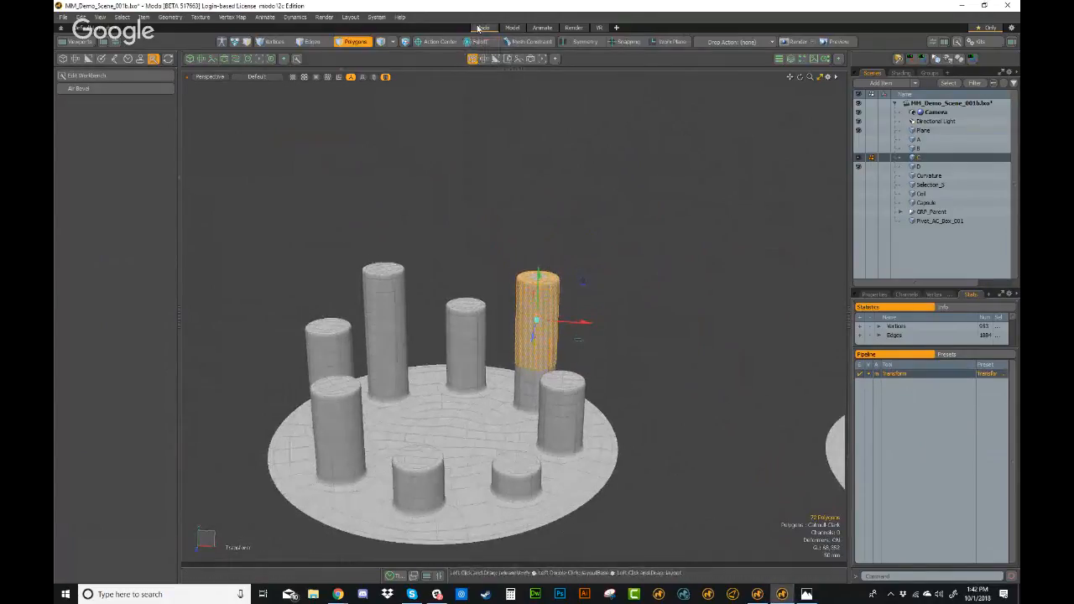
{"action": "left_click", "coordinate": [481, 42]}
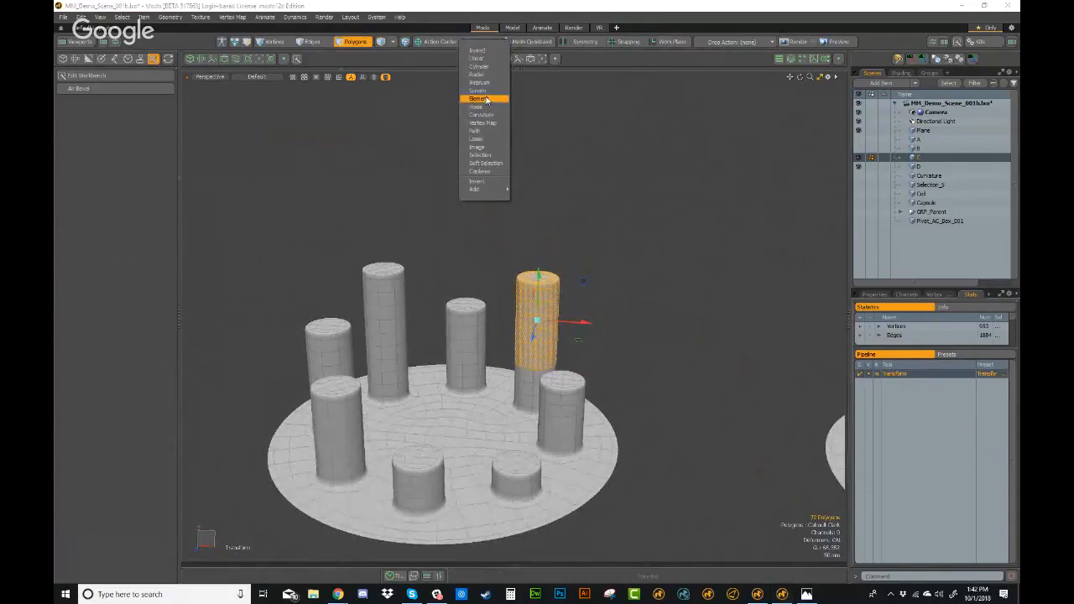
{"action": "left_click", "coordinate": [485, 99]}
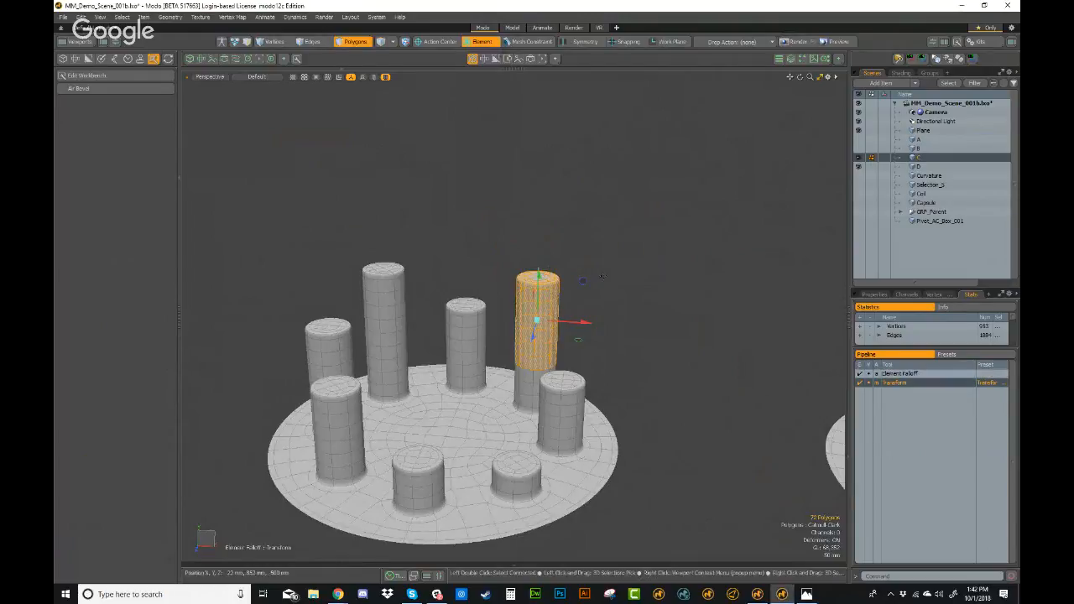
{"action": "left_click_drag", "start_coordinate": [589, 344], "coordinate": [597, 308], "text": "alt+shift"}
{"action": "scroll", "coordinate": [596, 308], "scroll_direction": "up", "scroll_amount": 1}
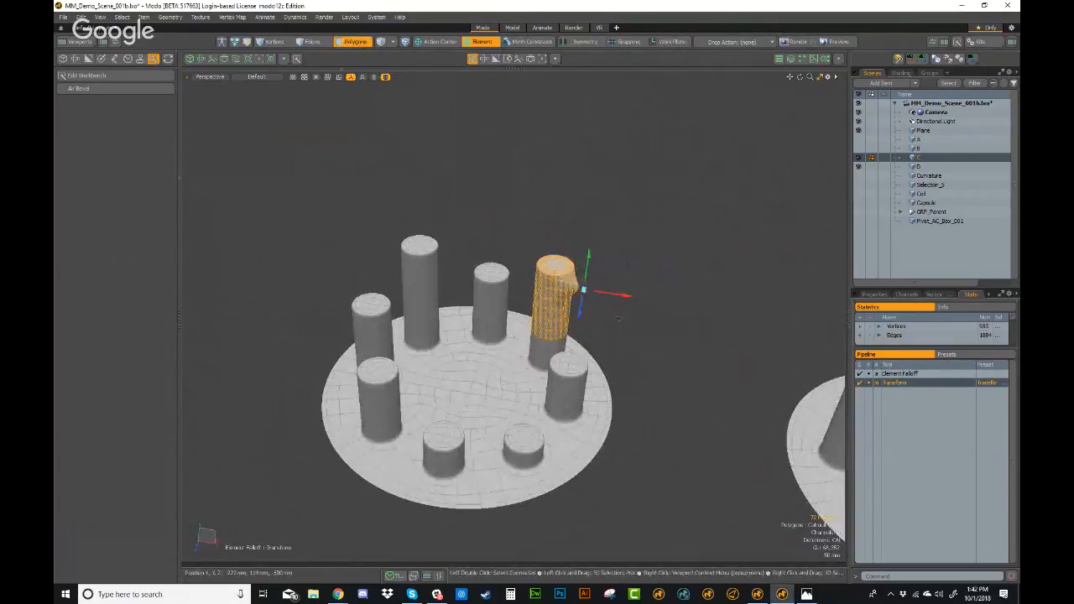
{"action": "scroll", "coordinate": [618, 286], "scroll_direction": "up", "scroll_amount": 2}
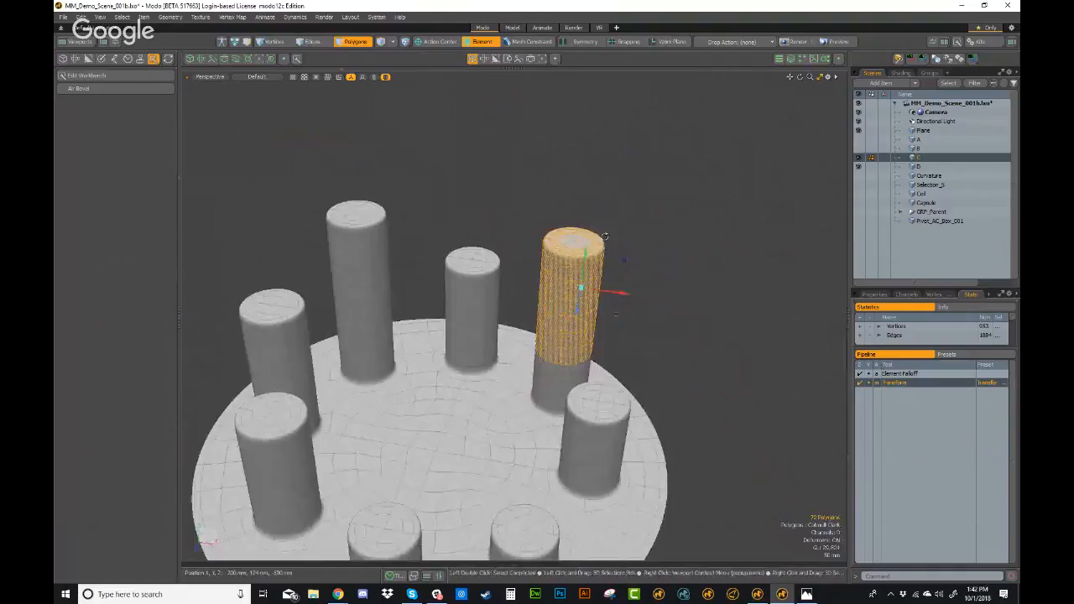
{"action": "left_click_drag", "start_coordinate": [605, 236], "coordinate": [605, 219], "text": "alt"}
{"action": "scroll", "coordinate": [605, 220], "scroll_direction": "up", "scroll_amount": 1}
- Set the falloff back to Screen and show the Tool Properties, placed clear of the selected cylinder
{"action": "left_click", "coordinate": [490, 42]}
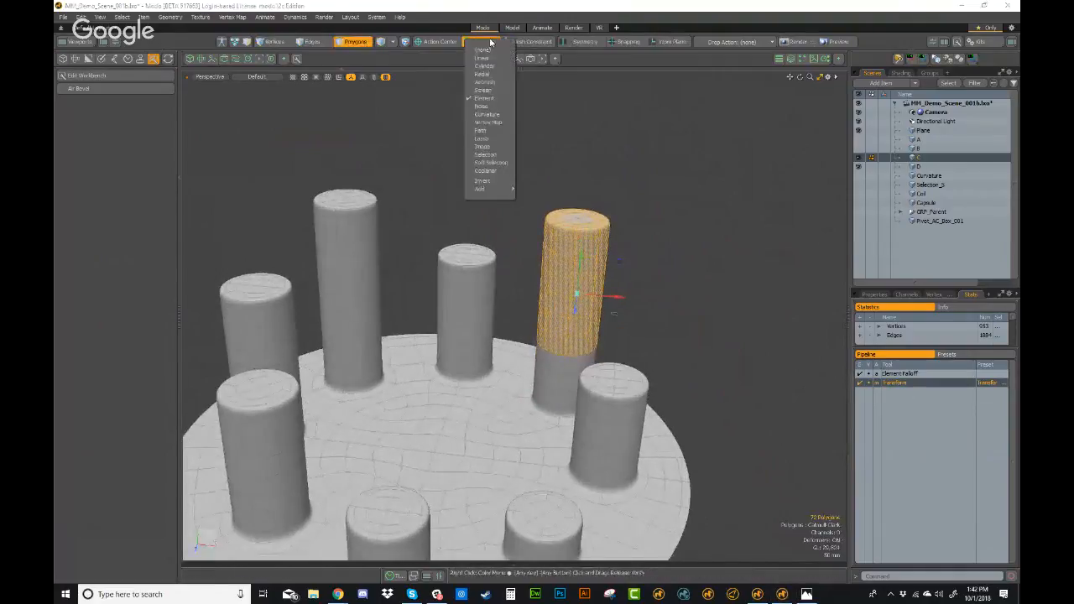
{"action": "left_click", "coordinate": [485, 91]}
{"action": "key", "text": "k"}
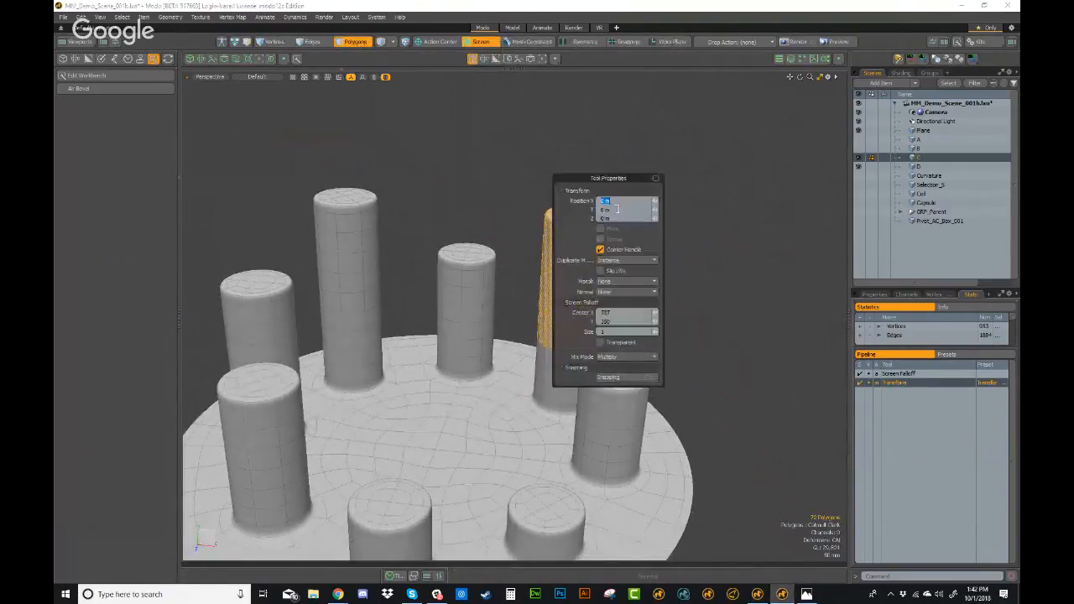
{"action": "left_click_drag", "start_coordinate": [608, 179], "coordinate": [276, 116]}
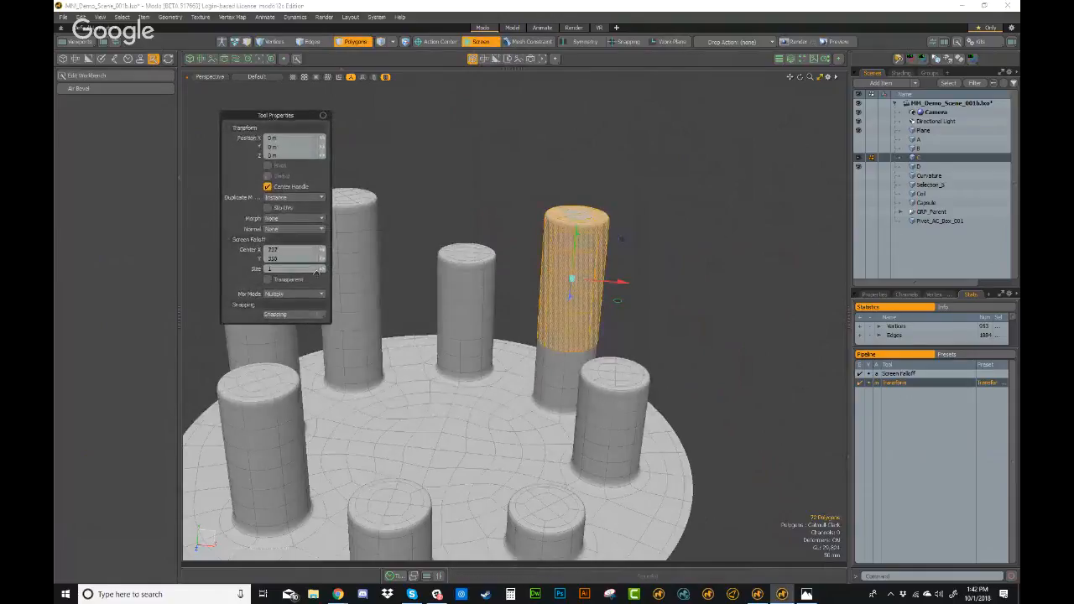
- Reopen the Tool Properties and place them clear of the selected cylinder
{"action": "left_click_drag", "start_coordinate": [617, 267], "coordinate": [626, 267], "text": "alt"}
{"action": "key", "text": "k"}
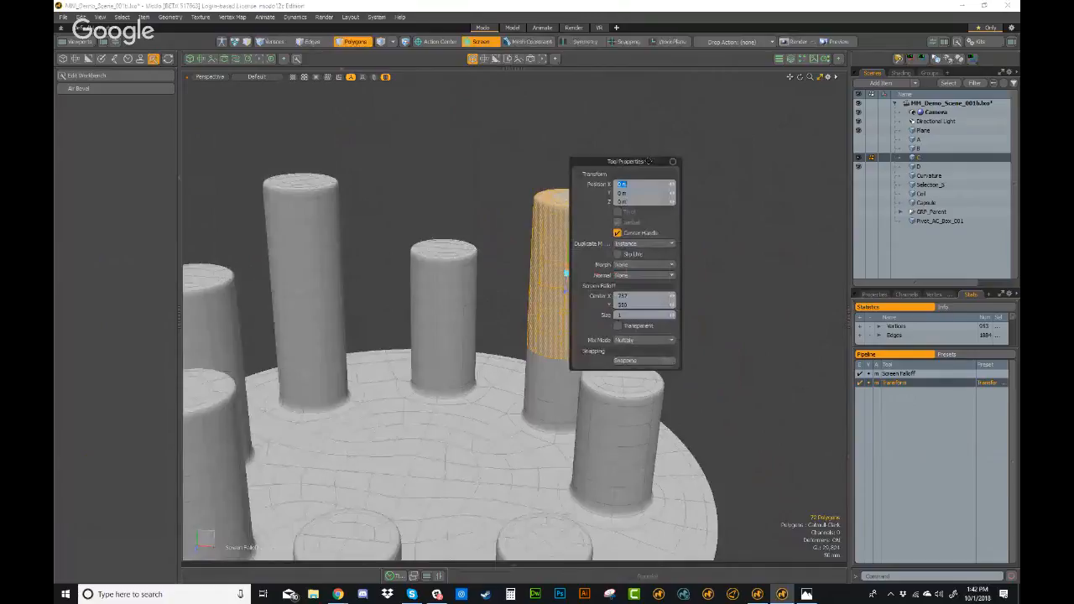
{"action": "left_click_drag", "start_coordinate": [643, 164], "coordinate": [297, 124]}
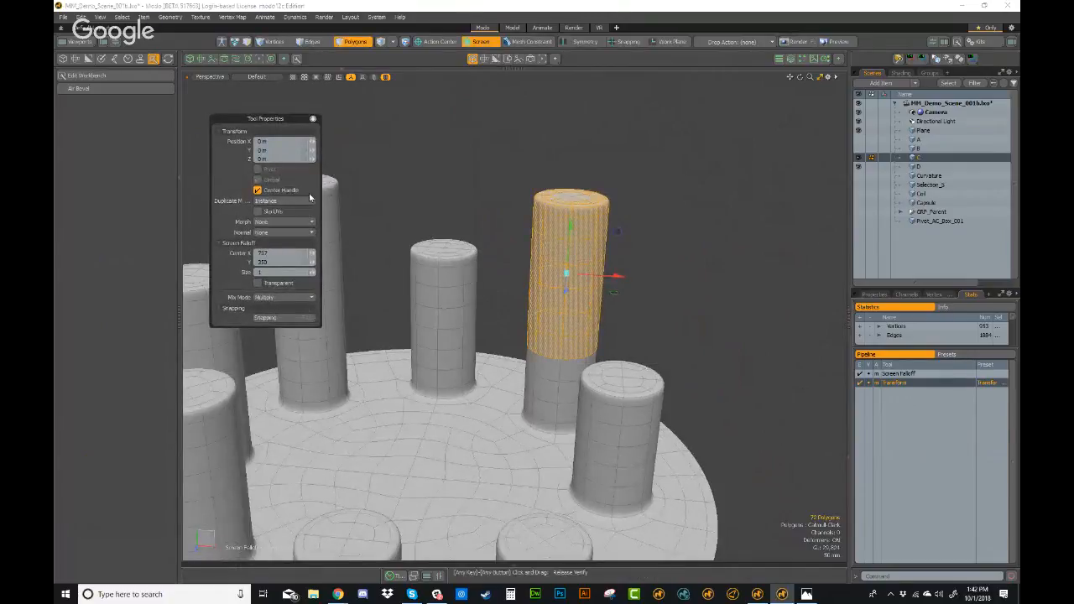
- Raise the Screen falloff size to 51, try pulling the selected cylinder's side outward, and undo the pull
{"action": "left_click_drag", "start_coordinate": [312, 273], "coordinate": [330, 273]}
{"action": "left_click_drag", "start_coordinate": [593, 256], "coordinate": [647, 251]}
{"action": "key", "text": "ctrl+z"}
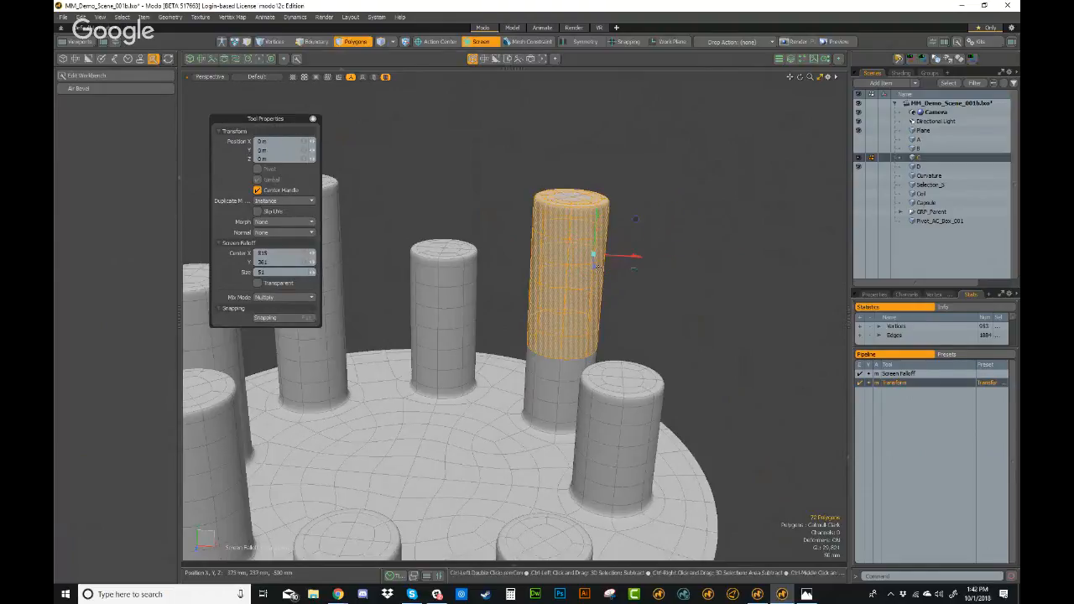
- Enlarge the Screen falloff to a size of about 143 and pull the selected cylinder's upper right side outward into a bulge
{"action": "scroll", "coordinate": [571, 302], "scroll_direction": "up", "scroll_amount": 3}
{"action": "left_click_drag", "start_coordinate": [571, 302], "coordinate": [537, 296], "text": "alt"}
{"action": "left_click_drag", "start_coordinate": [537, 236], "coordinate": [561, 213], "text": "alt"}
{"action": "key", "text": "3"}
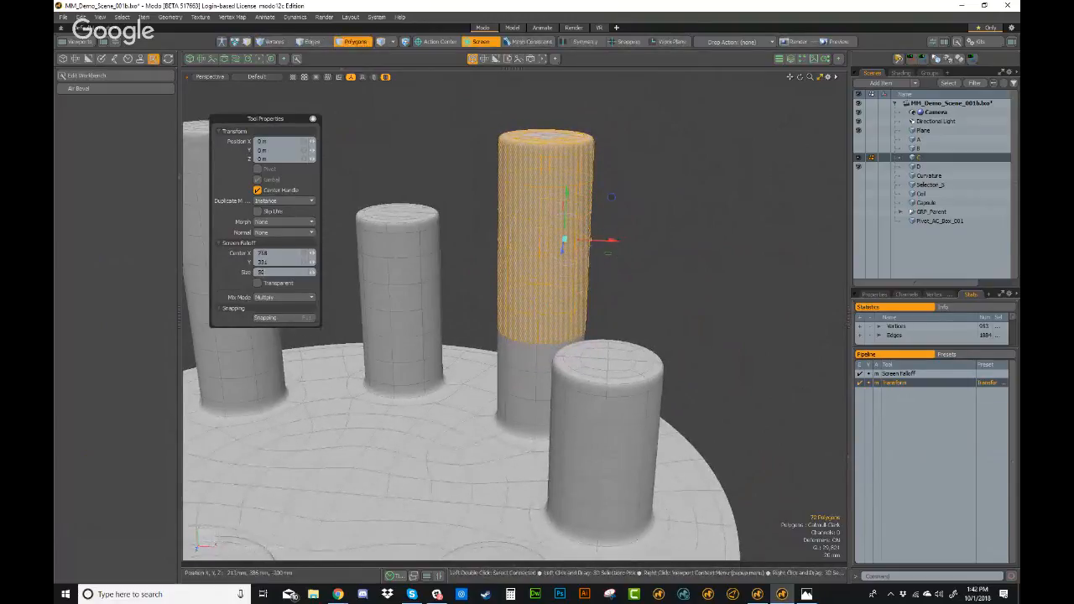
{"action": "right_click_drag", "start_coordinate": [649, 216], "coordinate": [676, 216]}
{"action": "left_click_drag", "start_coordinate": [588, 215], "coordinate": [553, 193], "text": "alt"}
{"action": "left_click", "coordinate": [576, 214]}
{"action": "right_click_drag", "start_coordinate": [560, 192], "coordinate": [552, 195]}
{"action": "left_click_drag", "start_coordinate": [553, 196], "coordinate": [566, 227], "text": "alt"}
{"action": "left_click", "coordinate": [564, 224]}
{"action": "right_click_drag", "start_coordinate": [564, 224], "coordinate": [571, 224]}
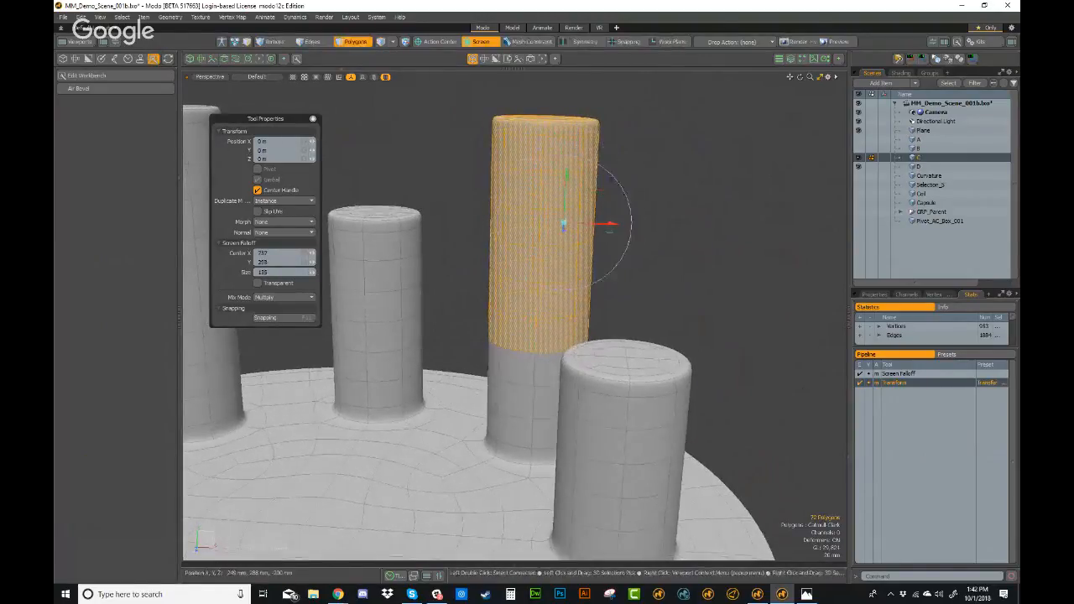
{"action": "left_click_drag", "start_coordinate": [576, 200], "coordinate": [623, 193]}
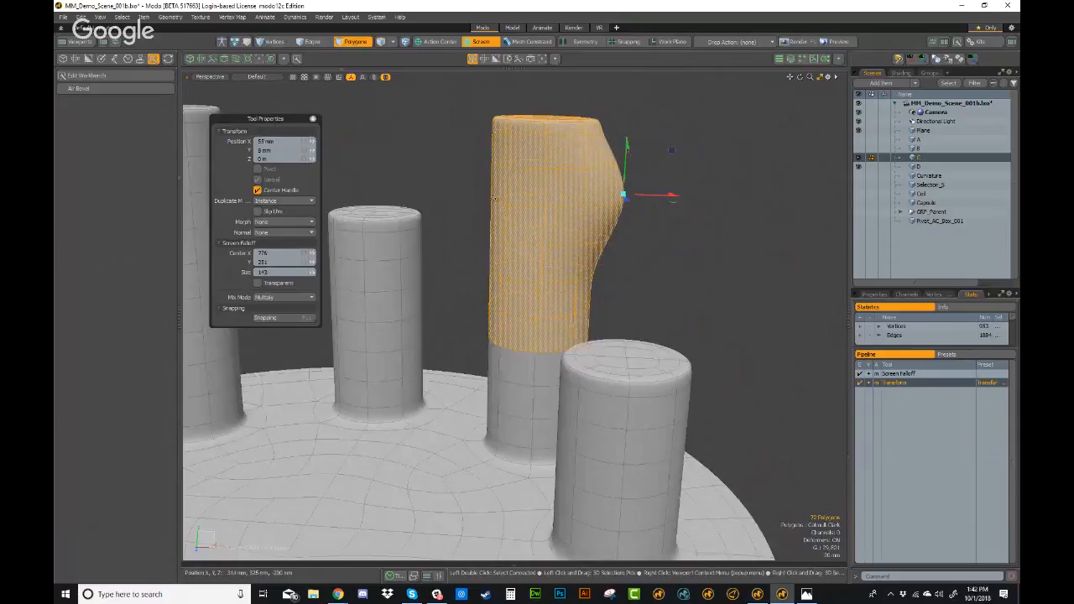
- Pull the cylinder's left side and both upper edges outward with the Screen falloff to widen its upper part
{"action": "left_click_drag", "start_coordinate": [494, 200], "coordinate": [452, 189]}
{"action": "left_click_drag", "start_coordinate": [488, 148], "coordinate": [473, 141]}
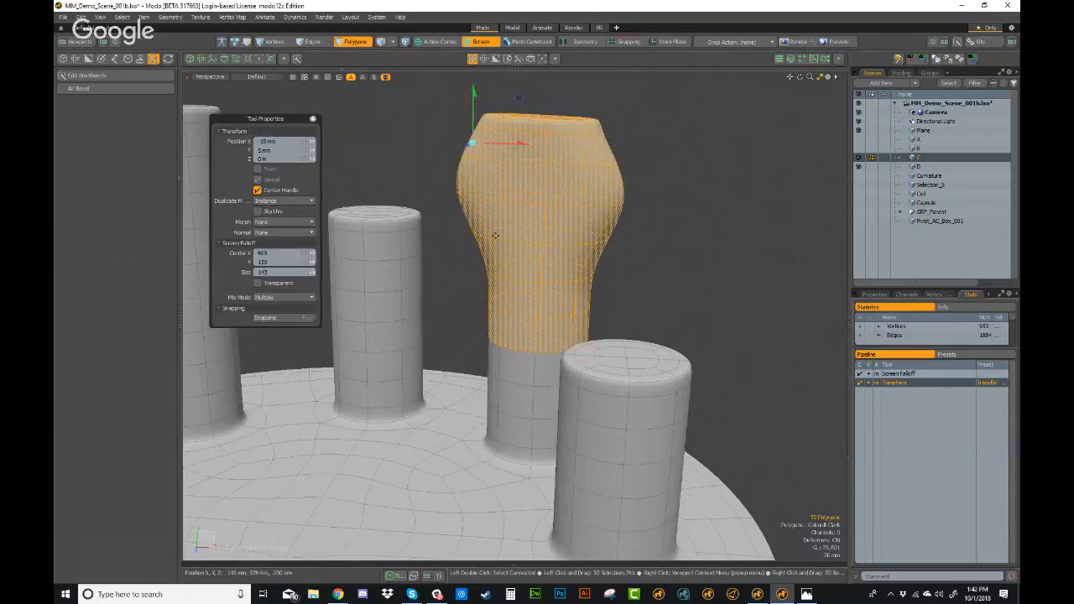
{"action": "left_click_drag", "start_coordinate": [495, 238], "coordinate": [480, 238]}
{"action": "left_click_drag", "start_coordinate": [590, 275], "coordinate": [624, 276]}
{"action": "left_click_drag", "start_coordinate": [496, 289], "coordinate": [451, 284]}
{"action": "left_click_drag", "start_coordinate": [476, 238], "coordinate": [450, 235]}
{"action": "left_click_drag", "start_coordinate": [488, 160], "coordinate": [479, 127]}
{"action": "left_click_drag", "start_coordinate": [592, 138], "coordinate": [611, 159]}
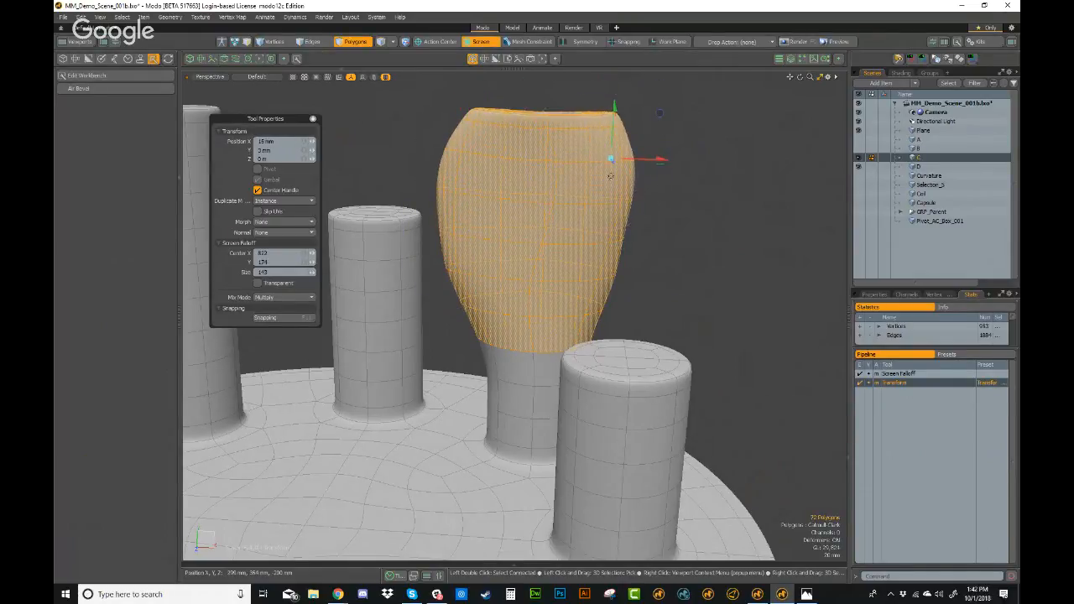
- Refine the widened cylinder's silhouette with further Screen falloff pulls down both sides from the rim toward the base
{"action": "left_click_drag", "start_coordinate": [628, 220], "coordinate": [639, 242]}
{"action": "left_click_drag", "start_coordinate": [616, 267], "coordinate": [606, 294]}
{"action": "left_click_drag", "start_coordinate": [599, 181], "coordinate": [645, 170]}
{"action": "left_click_drag", "start_coordinate": [638, 202], "coordinate": [647, 194]}
{"action": "left_click_drag", "start_coordinate": [629, 235], "coordinate": [643, 228]}
{"action": "left_click_drag", "start_coordinate": [475, 120], "coordinate": [454, 115]}
{"action": "left_click_drag", "start_coordinate": [470, 211], "coordinate": [454, 222]}
{"action": "left_click_drag", "start_coordinate": [470, 250], "coordinate": [469, 287]}
{"action": "left_click_drag", "start_coordinate": [476, 304], "coordinate": [467, 310]}
- View the widened cylinder from another side and nudge its surface outward in small pulls from top to bottom
{"action": "left_click_drag", "start_coordinate": [723, 343], "coordinate": [535, 247], "text": "alt"}
{"action": "left_click_drag", "start_coordinate": [534, 210], "coordinate": [549, 206]}
{"action": "left_click_drag", "start_coordinate": [527, 254], "coordinate": [540, 251]}
{"action": "left_click_drag", "start_coordinate": [530, 289], "coordinate": [544, 287]}
{"action": "left_click_drag", "start_coordinate": [535, 325], "coordinate": [550, 324]}
{"action": "mouse_move", "coordinate": [551, 366]}
{"action": "left_mouse_down"}
{"action": "mouse_move", "coordinate": [564, 364]}
{"action": "mouse_move", "coordinate": [554, 381]}
{"action": "left_mouse_up"}
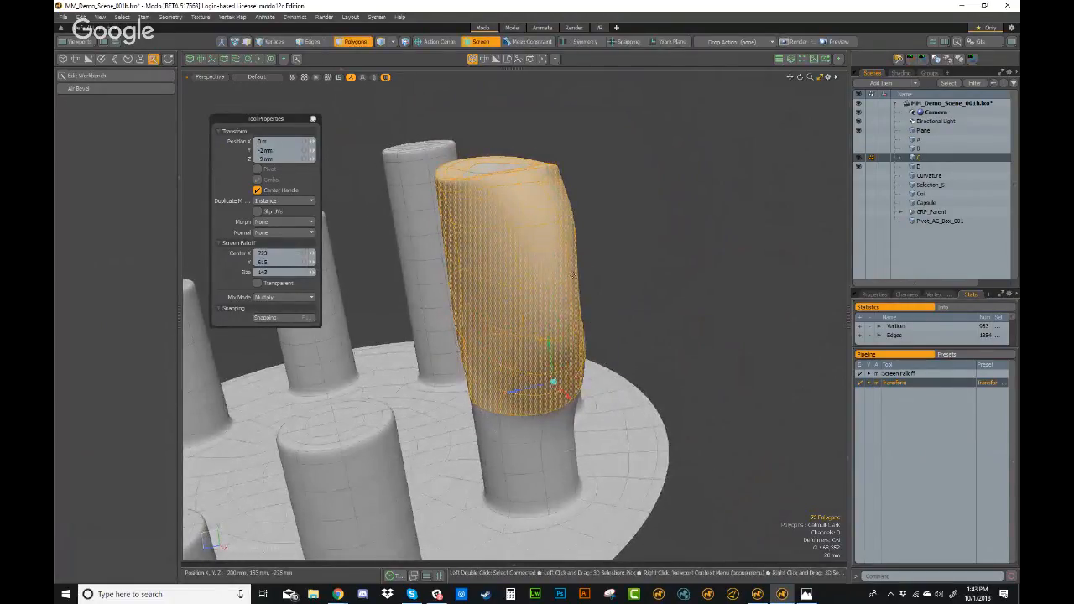
- Pull both silhouette edges of the cylinder outward from the new angle to round the shape with the Screen falloff
{"action": "left_click_drag", "start_coordinate": [572, 281], "coordinate": [595, 278]}
{"action": "left_click_drag", "start_coordinate": [459, 256], "coordinate": [436, 260]}
{"action": "left_click_drag", "start_coordinate": [488, 215], "coordinate": [472, 210]}
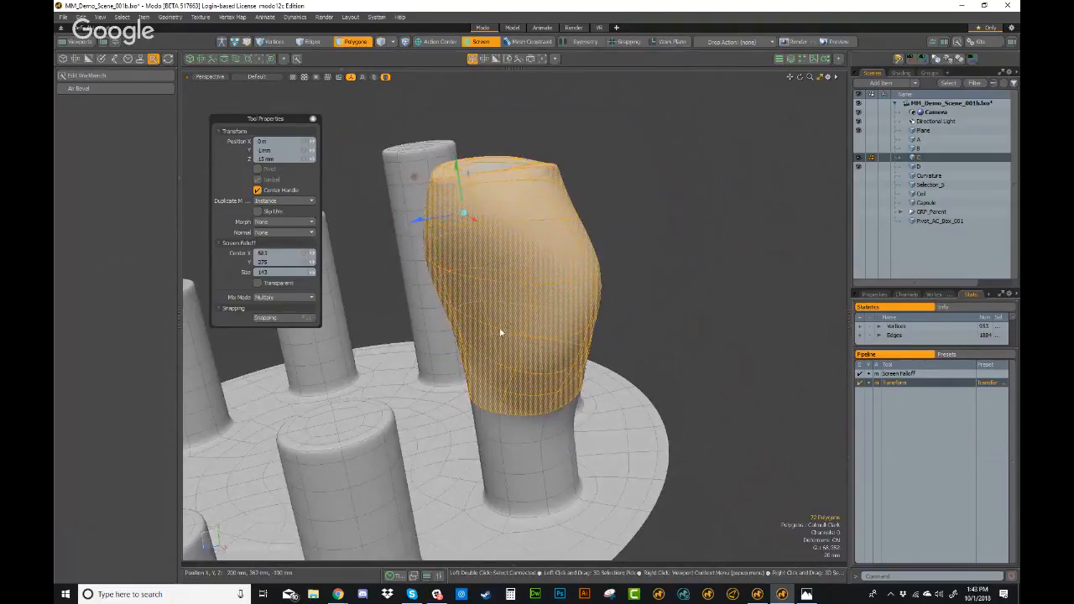
{"action": "left_click_drag", "start_coordinate": [502, 334], "coordinate": [473, 350]}
{"action": "left_click_drag", "start_coordinate": [495, 386], "coordinate": [489, 376]}
{"action": "left_click_drag", "start_coordinate": [481, 296], "coordinate": [472, 301]}
- Set the Screen falloff size to 0, try pulling the bulged cylinder, and resize the falloff in the viewport
{"action": "left_click_drag", "start_coordinate": [379, 273], "coordinate": [407, 271], "text": "alt"}
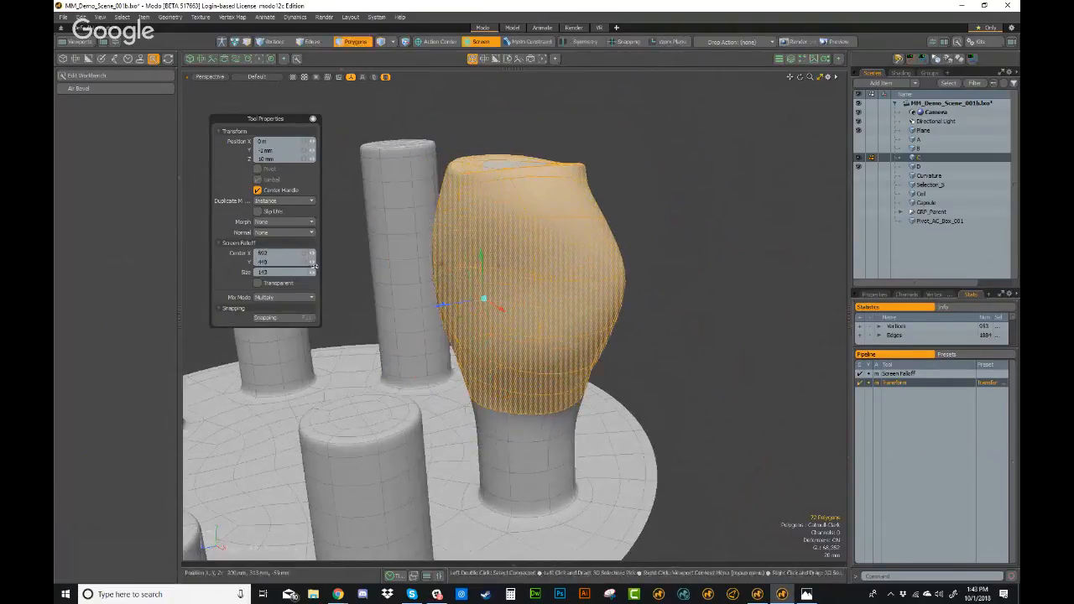
{"action": "left_click_drag", "start_coordinate": [299, 273], "coordinate": [169, 268]}
{"action": "type", "text": "0"}
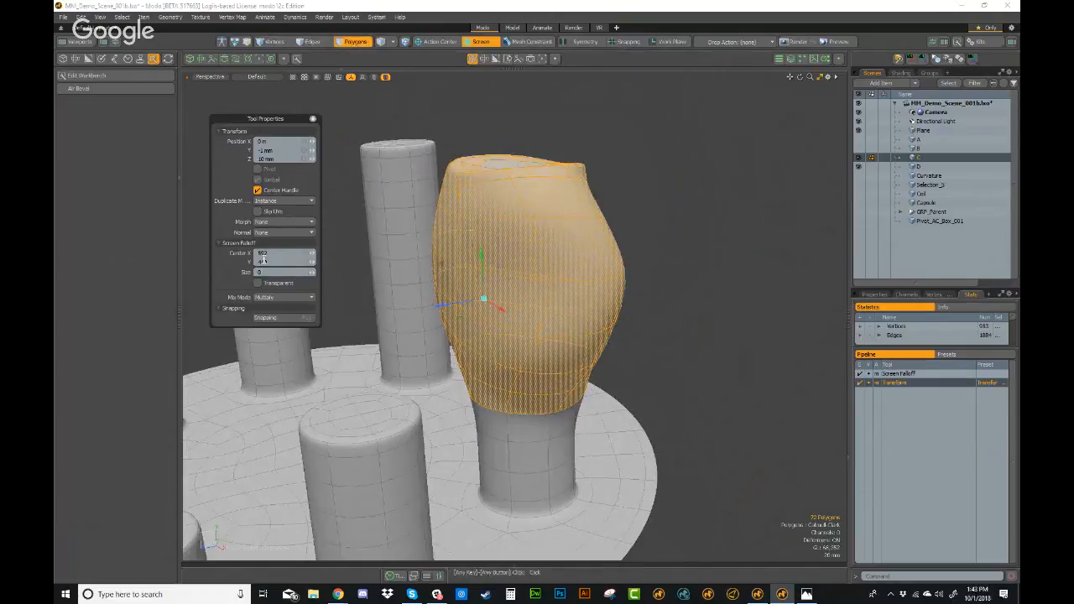
{"action": "left_click_drag", "start_coordinate": [579, 206], "coordinate": [636, 187]}
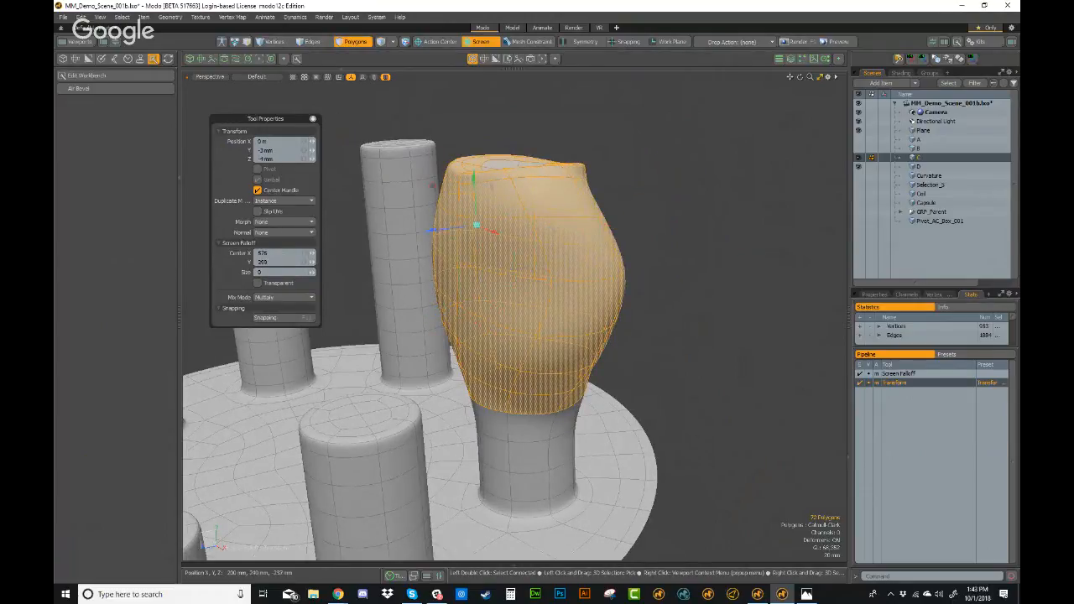
{"action": "left_click_drag", "start_coordinate": [610, 216], "coordinate": [603, 223]}
{"action": "mouse_move", "coordinate": [602, 228]}
{"action": "right_mouse_down"}
{"action": "mouse_move", "coordinate": [582, 228]}
{"action": "mouse_move", "coordinate": [648, 225]}
{"action": "mouse_move", "coordinate": [619, 225]}
{"action": "right_mouse_up"}
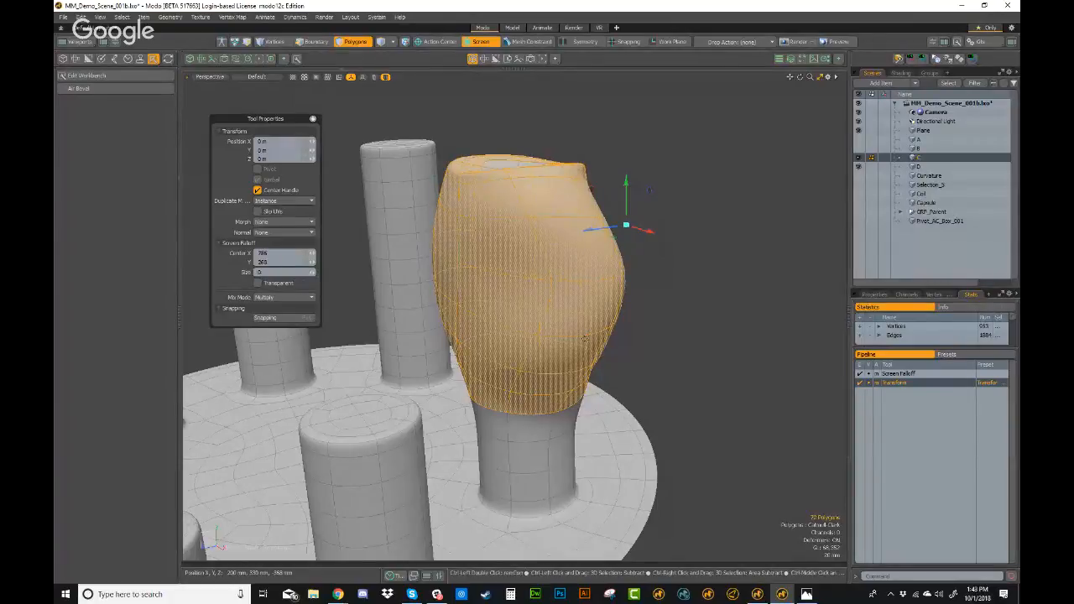
{"action": "left_click_drag", "start_coordinate": [585, 338], "coordinate": [663, 340], "text": "alt"}
{"action": "right_click_drag", "start_coordinate": [618, 306], "coordinate": [698, 312]}
- Undo the Screen falloff edits back to the first bulge on the cylinder
{"action": "key", "text": "ctrl+z"}
{"action": "key", "text": "ctrl+z"}
{"action": "key", "text": "ctrl+z"}
{"action": "key", "text": "ctrl+z"}
{"action": "left_click_drag", "start_coordinate": [666, 199], "coordinate": [638, 197]}
{"action": "key", "text": "ctrl+z"}
{"action": "key", "text": "ctrl+z"}
{"action": "key", "text": "ctrl+z"}
{"action": "key", "text": "ctrl+z"}
{"action": "key", "text": "ctrl+z"}
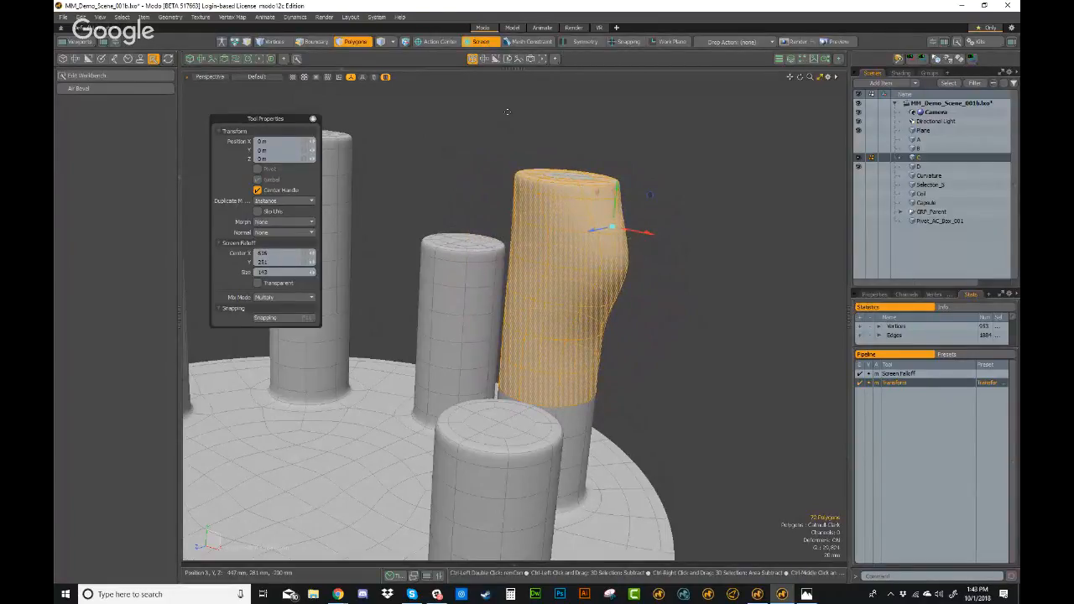
- Switch the falloff to Element and adjust its range to about 96 mm around the selected cylinder
{"action": "left_click_drag", "start_coordinate": [499, 276], "coordinate": [628, 294], "text": "alt"}
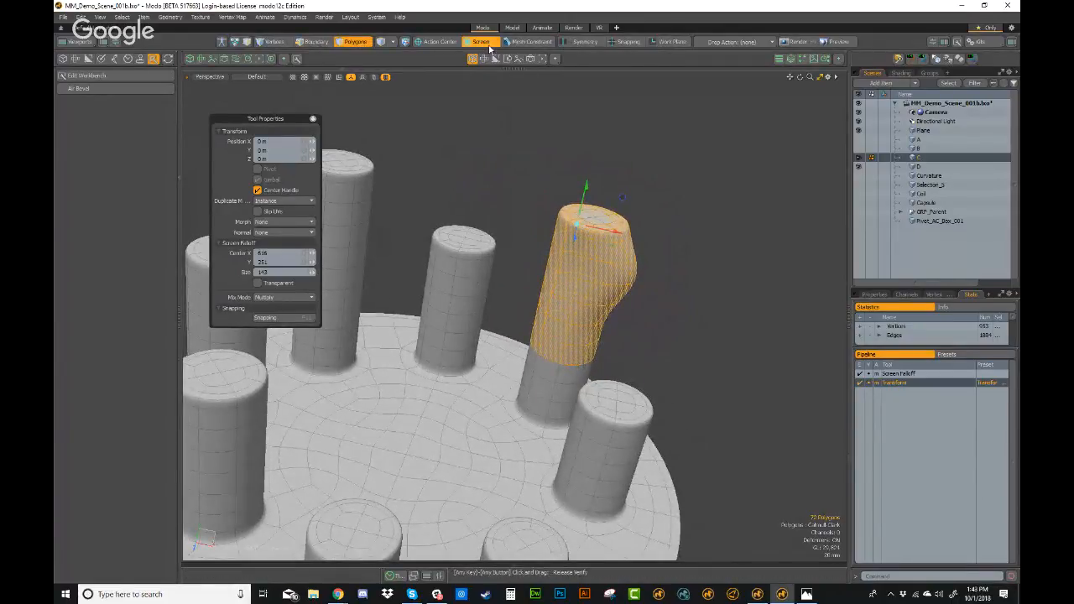
{"action": "left_click", "coordinate": [485, 42]}
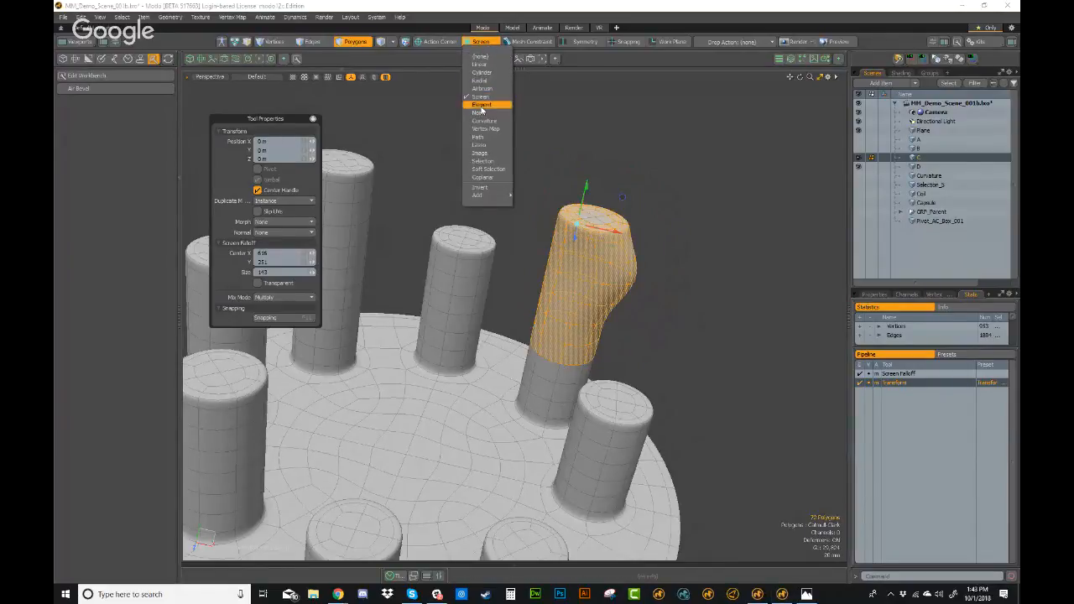
{"action": "left_click", "coordinate": [482, 108]}
{"action": "left_click_drag", "start_coordinate": [684, 300], "coordinate": [643, 245], "text": "alt"}
{"action": "left_click", "coordinate": [621, 225]}
{"action": "right_click_drag", "start_coordinate": [623, 227], "coordinate": [646, 246]}
{"action": "left_click_drag", "start_coordinate": [645, 245], "coordinate": [648, 253], "text": "alt"}
{"action": "right_click_drag", "start_coordinate": [648, 184], "coordinate": [620, 183]}
{"action": "right_click_drag", "start_coordinate": [649, 228], "coordinate": [661, 227]}
- Pull points on both sides and the upper rim of the cylinder with the Element falloff, undoing one unwanted pull
{"action": "left_click_drag", "start_coordinate": [611, 232], "coordinate": [630, 213]}
{"action": "left_click_drag", "start_coordinate": [595, 286], "coordinate": [604, 316]}
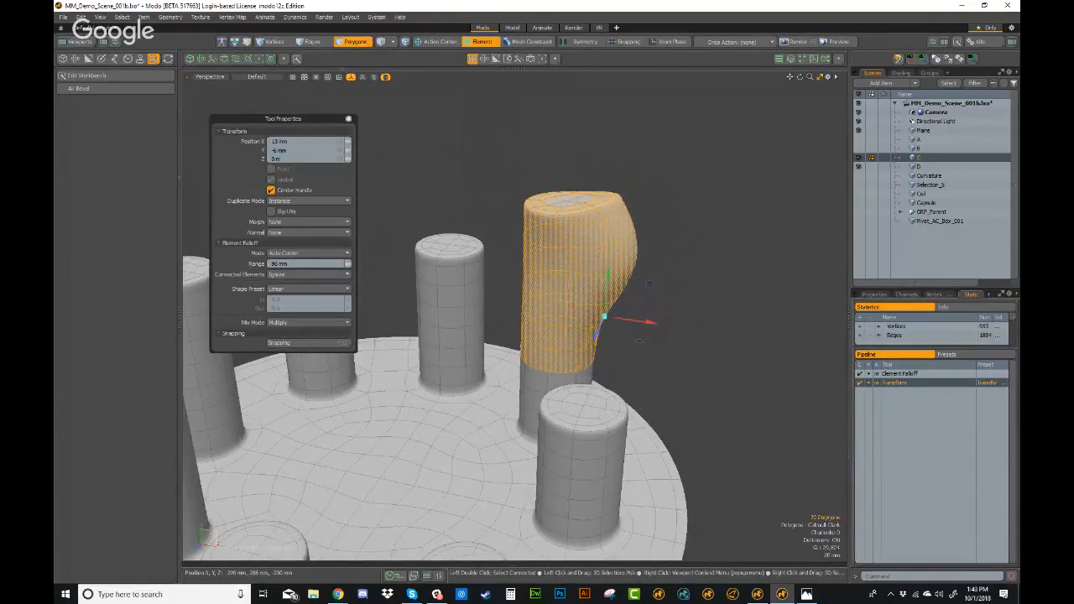
{"action": "left_click_drag", "start_coordinate": [541, 251], "coordinate": [551, 210]}
{"action": "key", "text": "ctrl+z"}
{"action": "left_click_drag", "start_coordinate": [521, 296], "coordinate": [528, 369]}
{"action": "left_click", "coordinate": [536, 218]}
{"action": "left_click_drag", "start_coordinate": [536, 217], "coordinate": [533, 215]}
{"action": "left_click_drag", "start_coordinate": [533, 215], "coordinate": [522, 180], "text": "alt"}
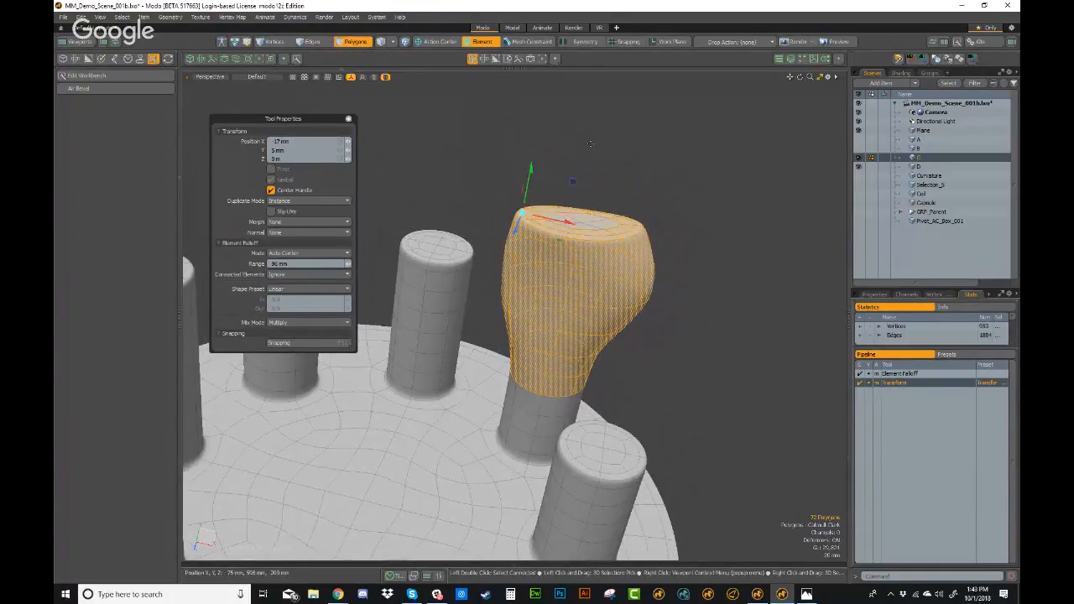
- Activate the Element Move tool and pull the cylinder's upper edges outward with a falloff range of about 51 mm
{"action": "key", "text": "t"}
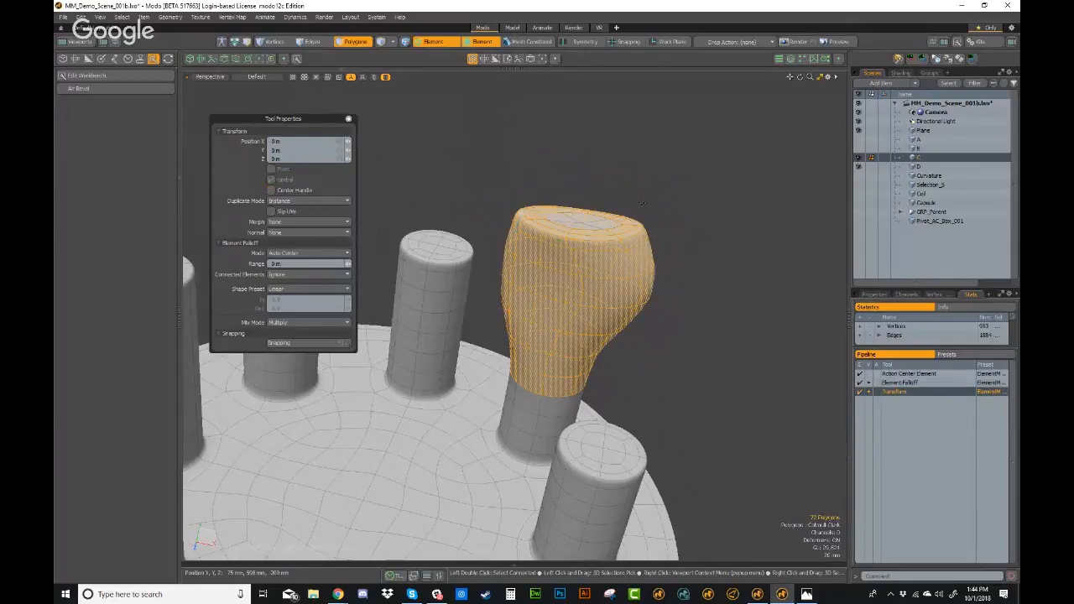
{"action": "left_click_drag", "start_coordinate": [623, 228], "coordinate": [554, 214]}
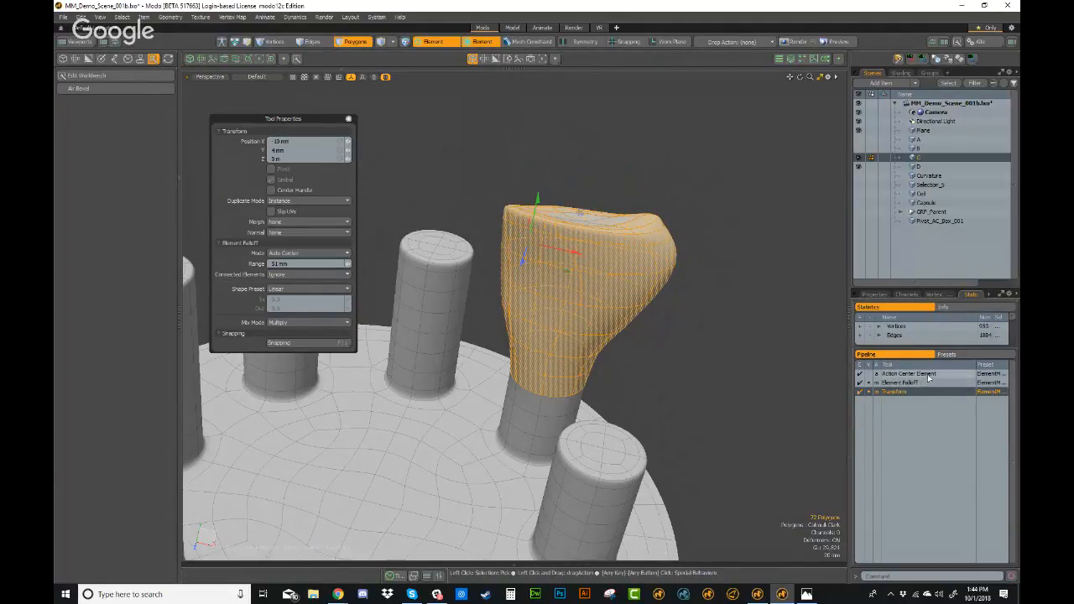
{"action": "left_click_drag", "start_coordinate": [690, 311], "coordinate": [681, 284], "text": "alt"}
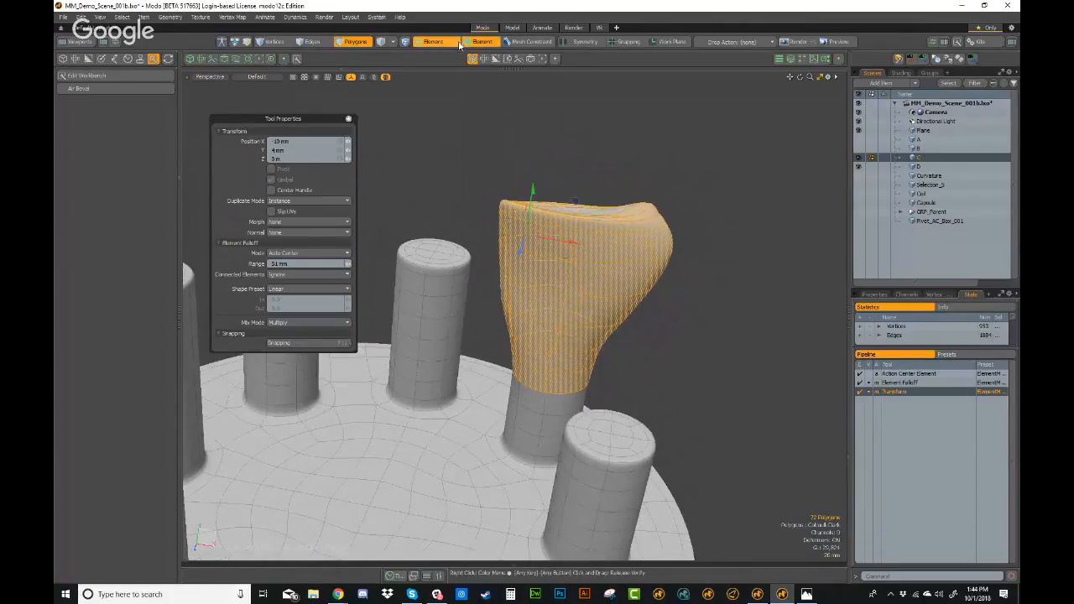
- Reshape the cylinder's sides and rim by pulling individual elements from several angles with Element Move
{"action": "left_click_drag", "start_coordinate": [659, 220], "coordinate": [670, 210]}
{"action": "left_click_drag", "start_coordinate": [600, 324], "coordinate": [606, 347]}
{"action": "left_click_drag", "start_coordinate": [521, 322], "coordinate": [509, 319]}
{"action": "left_click_drag", "start_coordinate": [535, 267], "coordinate": [502, 269]}
{"action": "left_click_drag", "start_coordinate": [514, 220], "coordinate": [501, 204]}
{"action": "left_click_drag", "start_coordinate": [588, 267], "coordinate": [579, 324], "text": "alt"}
{"action": "left_click_drag", "start_coordinate": [601, 265], "coordinate": [598, 237]}
{"action": "left_click_drag", "start_coordinate": [522, 238], "coordinate": [533, 225]}
{"action": "left_click_drag", "start_coordinate": [629, 261], "coordinate": [681, 213]}
- Undo the Element Move and Element falloff edits on the cylinder
{"action": "key", "text": "ctrl+z"}
{"action": "key", "text": "ctrl+z"}
{"action": "key", "text": "ctrl+z"}
{"action": "key", "text": "ctrl+z"}
{"action": "key", "text": "ctrl+z"}
{"action": "key", "text": "ctrl+z"}
{"action": "key", "text": "ctrl+z"}
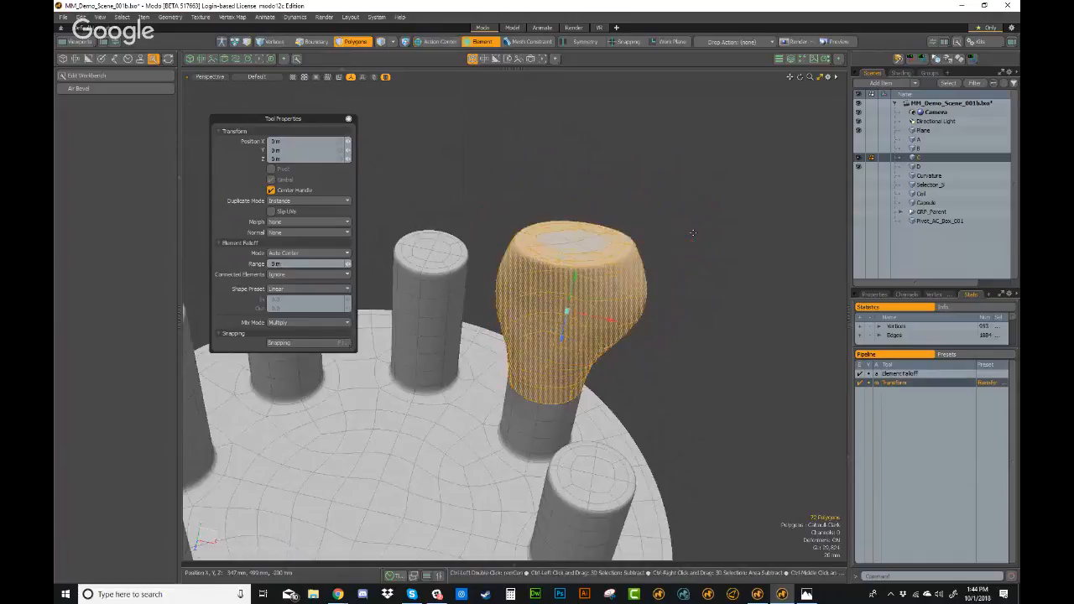
- Drop the Transform tool, select the flat Plane mesh as an item, and switch to polygon selection
{"action": "left_click", "coordinate": [481, 42]}
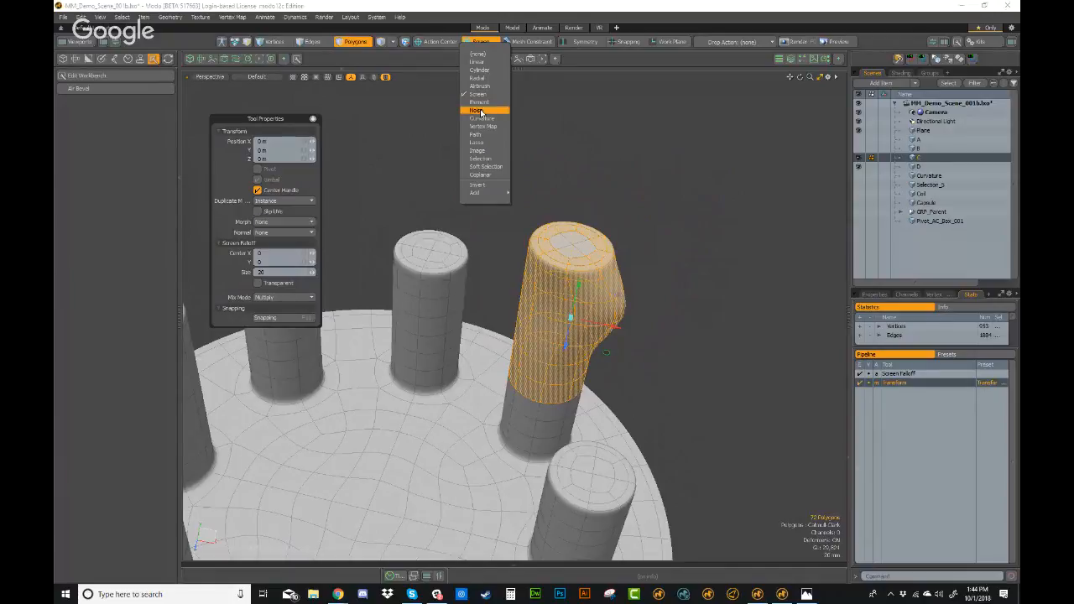
{"action": "left_click", "coordinate": [626, 399]}
{"action": "left_click_drag", "start_coordinate": [640, 386], "coordinate": [579, 387], "text": "ctrl+alt"}
{"action": "left_click_drag", "start_coordinate": [579, 388], "coordinate": [544, 231], "text": "alt+shift"}
{"action": "key", "text": "q"}
{"action": "key", "text": "Escape"}
{"action": "left_click_drag", "start_coordinate": [623, 397], "coordinate": [503, 394], "text": "ctrl+alt"}
{"action": "left_click_drag", "start_coordinate": [504, 394], "coordinate": [638, 478], "text": "alt"}
{"action": "left_click_drag", "start_coordinate": [690, 538], "coordinate": [575, 365], "text": "alt+shift"}
{"action": "left_click_drag", "start_coordinate": [503, 352], "coordinate": [655, 381], "text": "ctrl+alt"}
{"action": "left_click_drag", "start_coordinate": [638, 369], "coordinate": [641, 340], "text": "alt"}
{"action": "left_click_drag", "start_coordinate": [641, 340], "coordinate": [641, 308], "text": "alt+shift"}
{"action": "key", "text": "5"}
{"action": "left_click", "coordinate": [585, 339]}
{"action": "left_click_drag", "start_coordinate": [540, 345], "coordinate": [570, 350], "text": "ctrl+alt"}
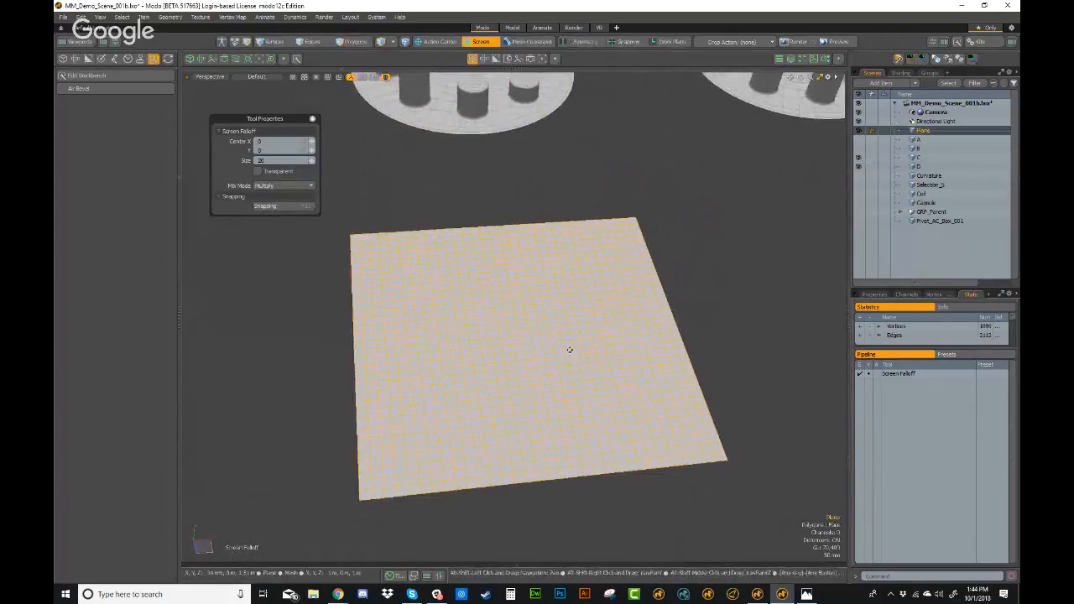
{"action": "key", "text": "3"}
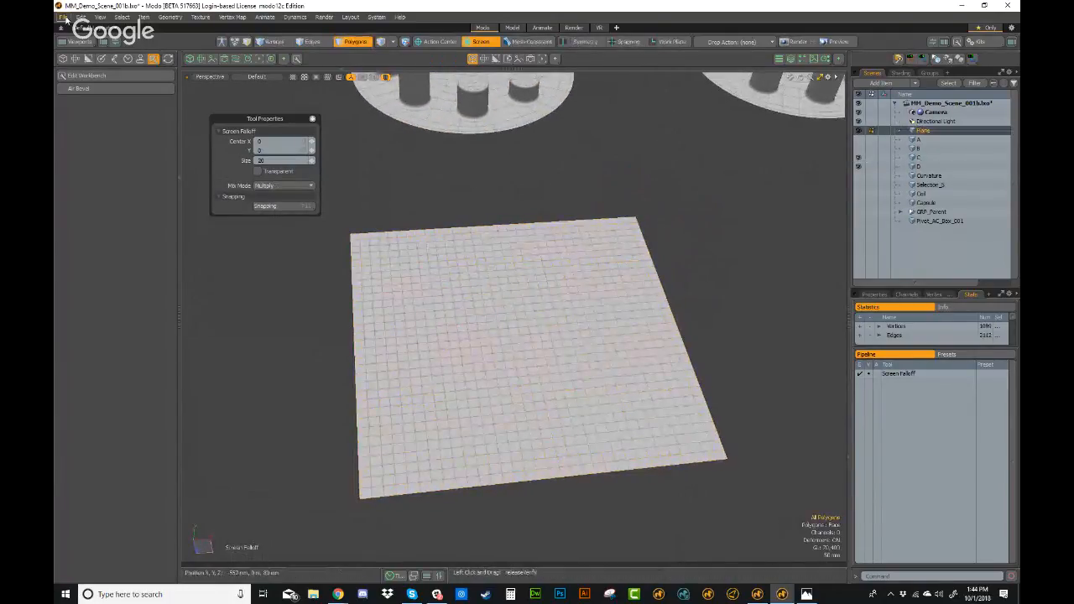
- Turn on Show Falloffs for the plane and set the falloff type to Noise
{"action": "left_click", "coordinate": [101, 18]}
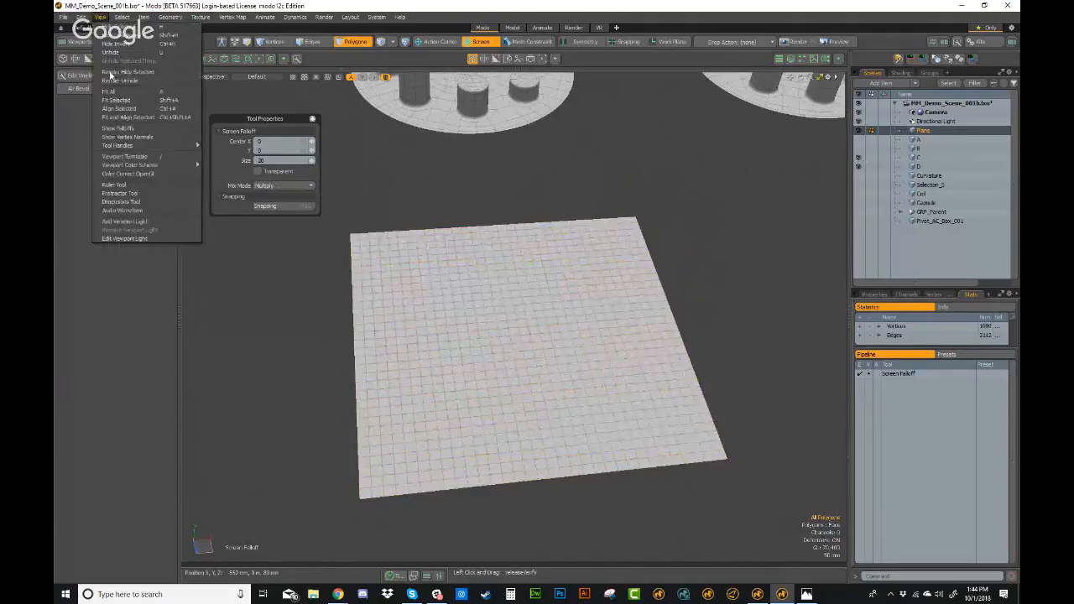
{"action": "left_click", "coordinate": [122, 130]}
{"action": "left_click_drag", "start_coordinate": [532, 210], "coordinate": [569, 226], "text": "alt"}
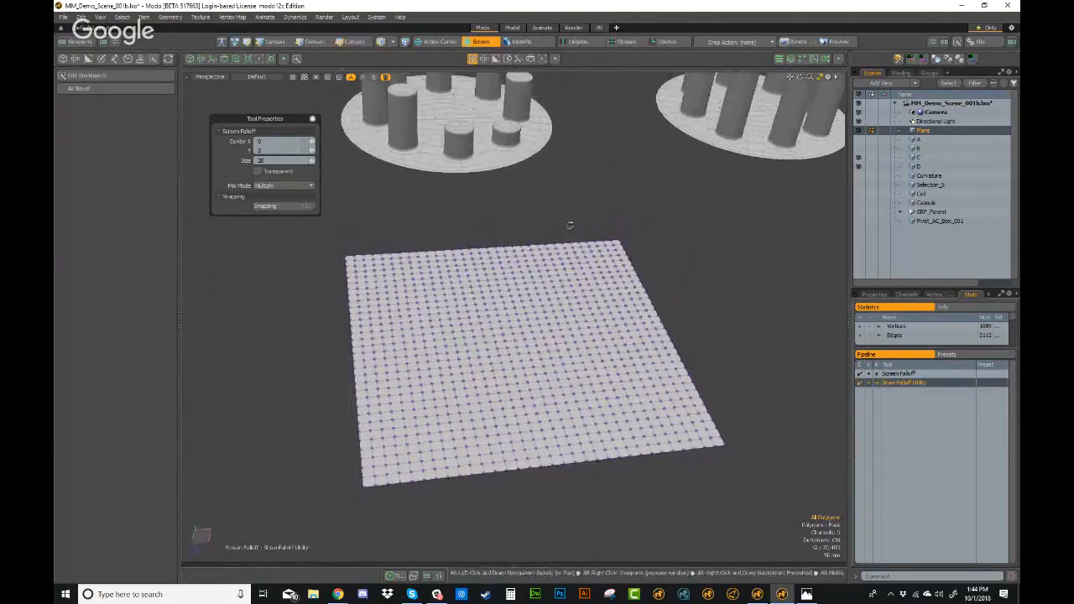
{"action": "left_click", "coordinate": [485, 42]}
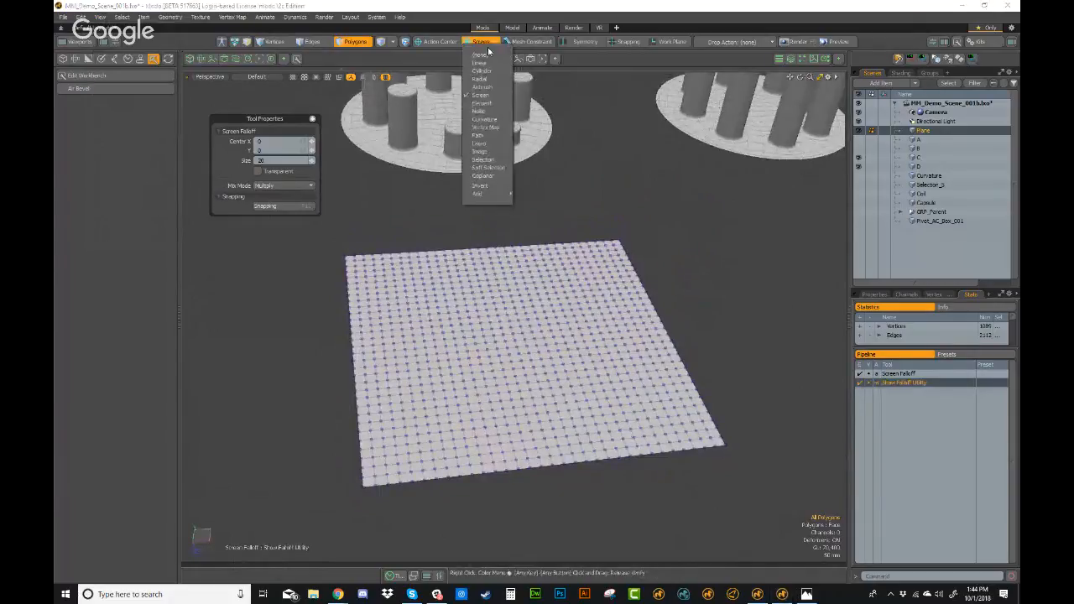
{"action": "left_click", "coordinate": [480, 111]}
- Set the Noise falloff scale to -10% and raise the plane along Y to form bumpy terrain
{"action": "left_click_drag", "start_coordinate": [540, 371], "coordinate": [503, 284], "text": "alt"}
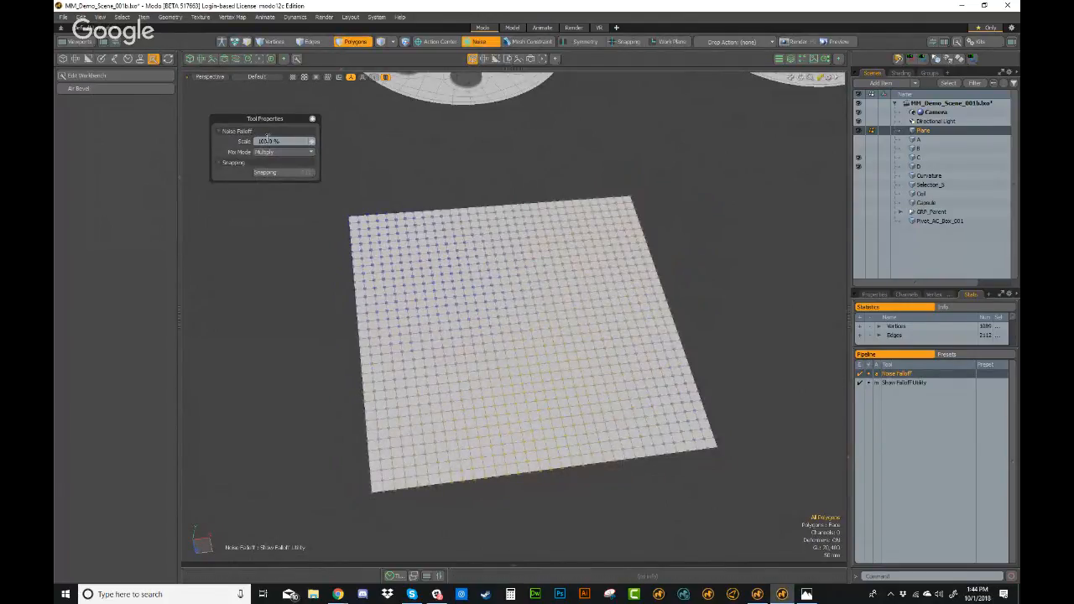
{"action": "left_click_drag", "start_coordinate": [314, 144], "coordinate": [312, 144]}
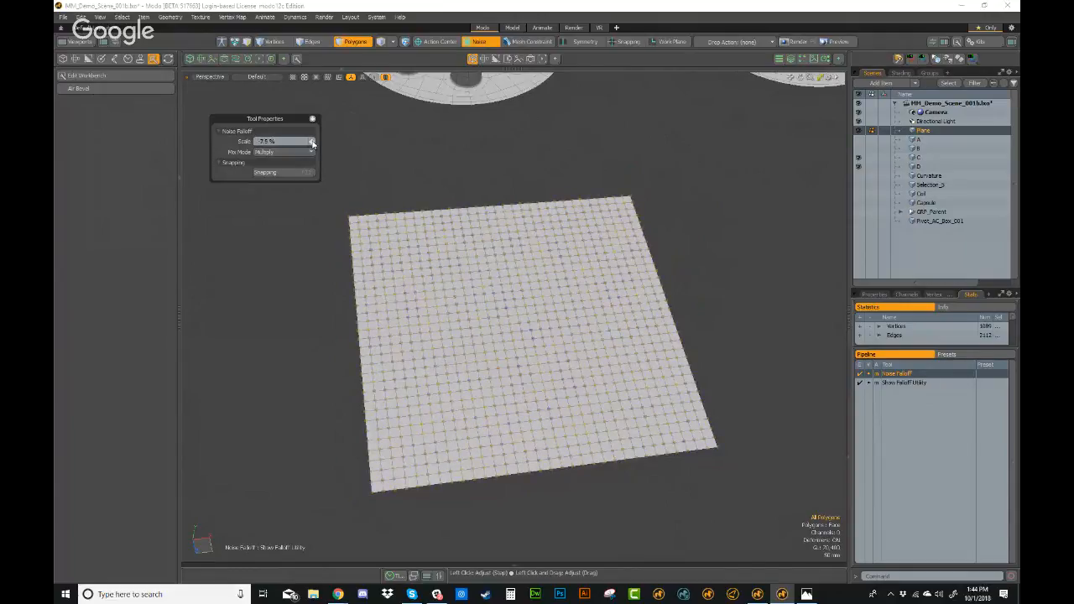
{"action": "left_click_drag", "start_coordinate": [537, 322], "coordinate": [599, 319], "text": "alt"}
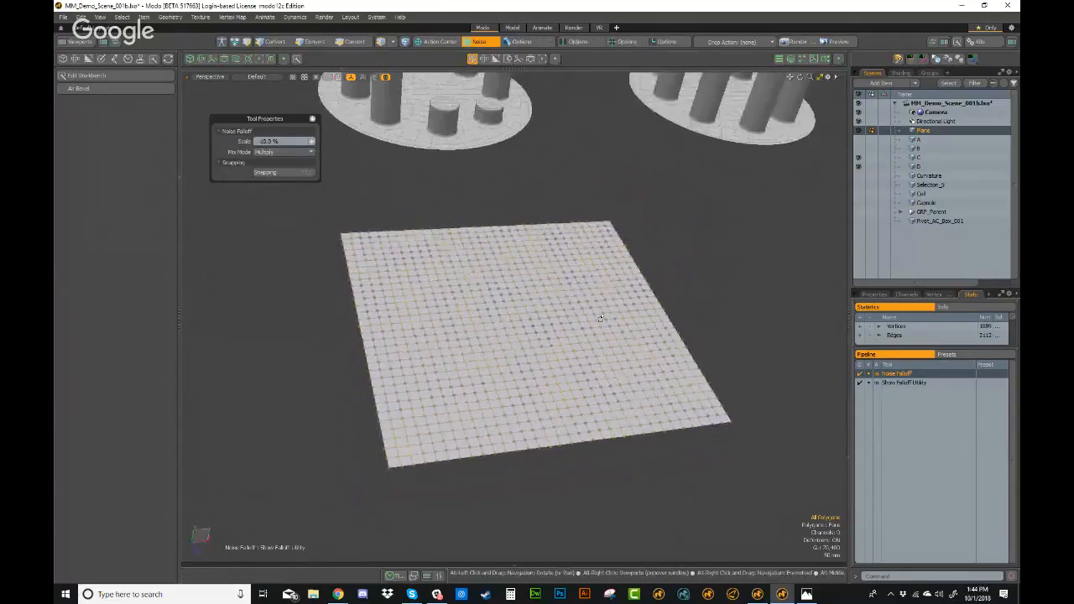
{"action": "key", "text": "w"}
{"action": "mouse_move", "coordinate": [533, 290]}
{"action": "left_mouse_down"}
{"action": "mouse_move", "coordinate": [537, 249]}
{"action": "mouse_move", "coordinate": [531, 278]}
{"action": "left_mouse_up"}
{"action": "mouse_move", "coordinate": [528, 286]}
{"action": "left_mouse_down", "text": "alt+shift"}
{"action": "mouse_move", "coordinate": [551, 277]}
{"action": "mouse_move", "coordinate": [537, 268]}
{"action": "left_mouse_up", "text": "alt+shift"}
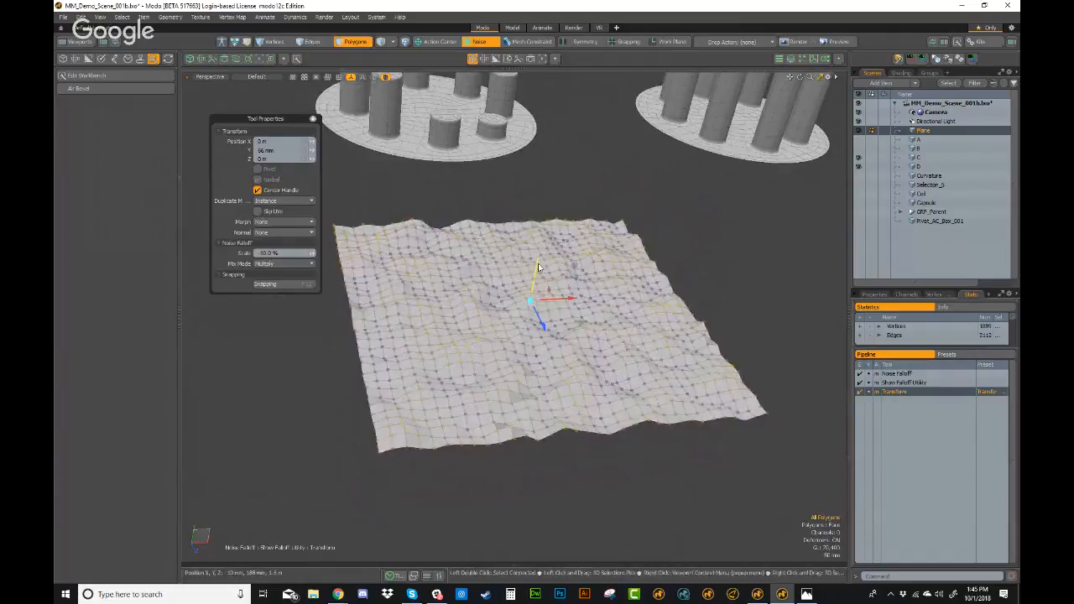
- Restart the Transform tool, set the Noise falloff scale to 30%, and raise the plane about 202 mm along Y
{"action": "key", "text": "space"}
{"action": "key", "text": "y"}
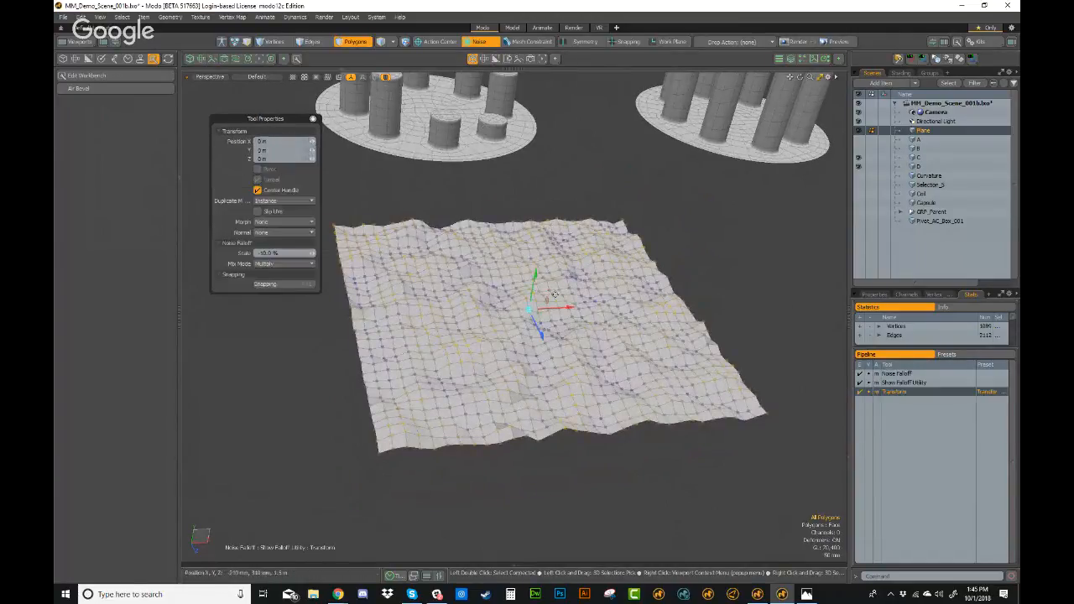
{"action": "left_click_drag", "start_coordinate": [309, 252], "coordinate": [312, 256]}
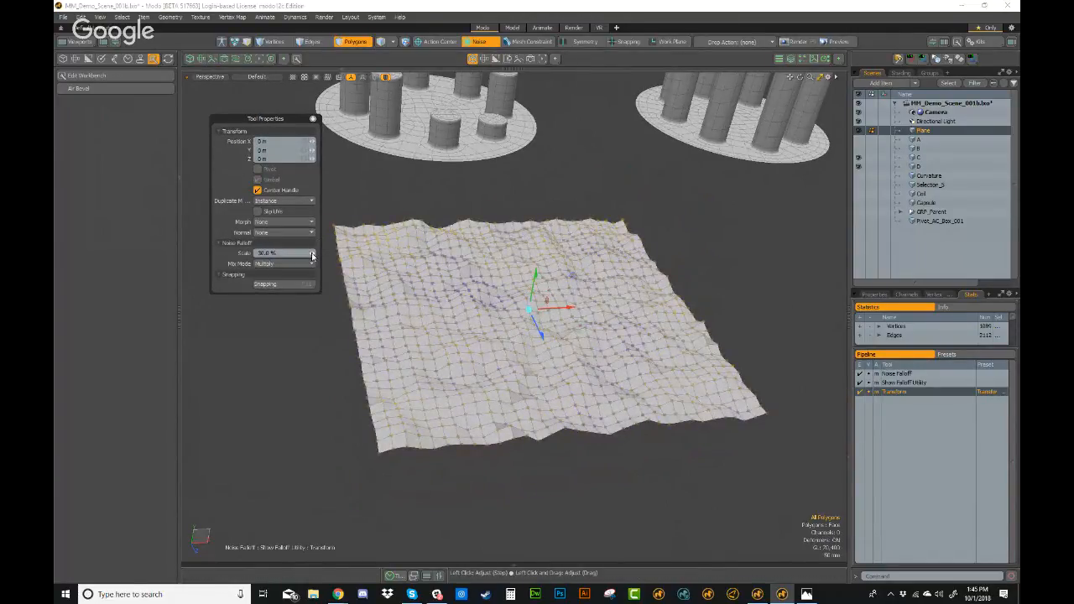
{"action": "left_click_drag", "start_coordinate": [534, 281], "coordinate": [558, 220]}
{"action": "left_click_drag", "start_coordinate": [539, 270], "coordinate": [538, 348], "text": "alt"}
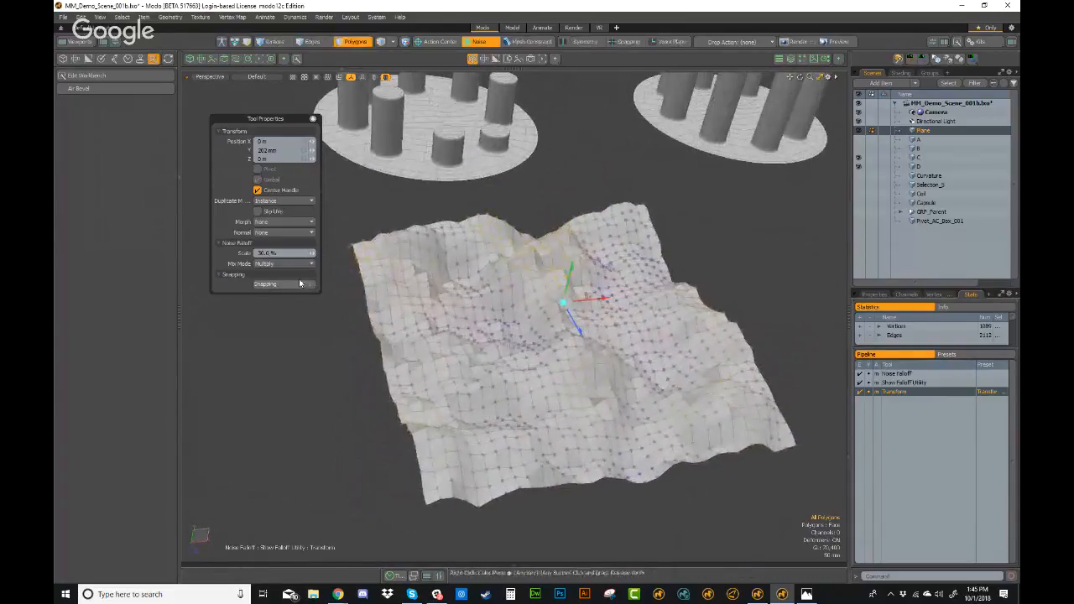
{"action": "left_click_drag", "start_coordinate": [312, 256], "coordinate": [314, 256]}
{"action": "left_click_drag", "start_coordinate": [570, 285], "coordinate": [569, 238], "text": "alt"}
- Undo the noise deformations back to a flat plane and clear the active tool and Noise falloff
{"action": "key", "text": "ctrl+z"}
{"action": "key", "text": "ctrl+z"}
{"action": "key", "text": "ctrl+z"}
{"action": "key", "text": "ctrl+z"}
{"action": "key", "text": "ctrl+z"}
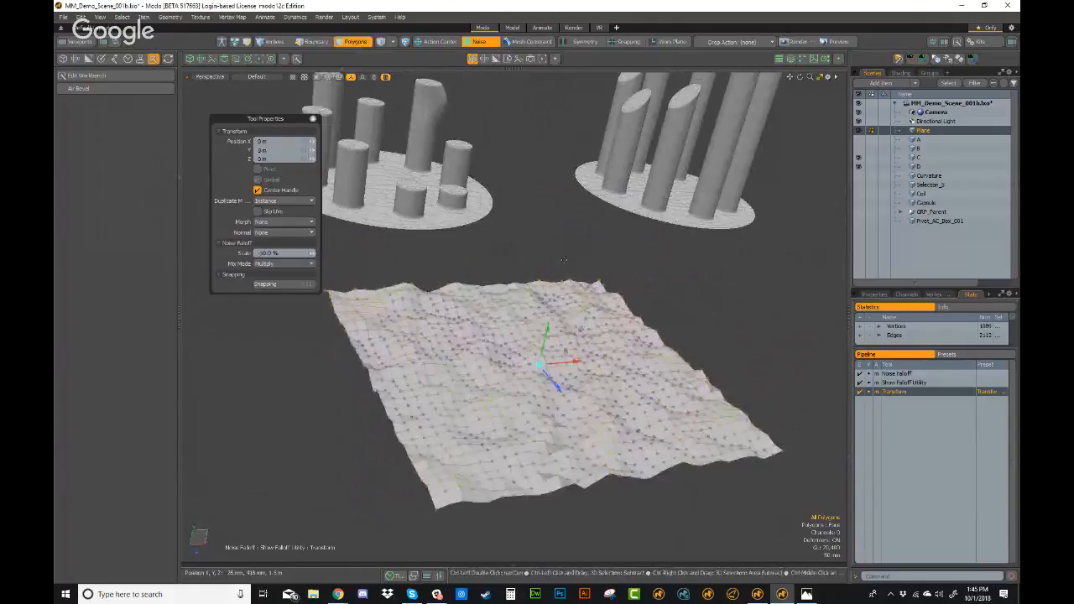
{"action": "left_click_drag", "start_coordinate": [571, 305], "coordinate": [512, 389], "text": "alt"}
{"action": "left_click_drag", "start_coordinate": [493, 318], "coordinate": [475, 325], "text": "alt"}
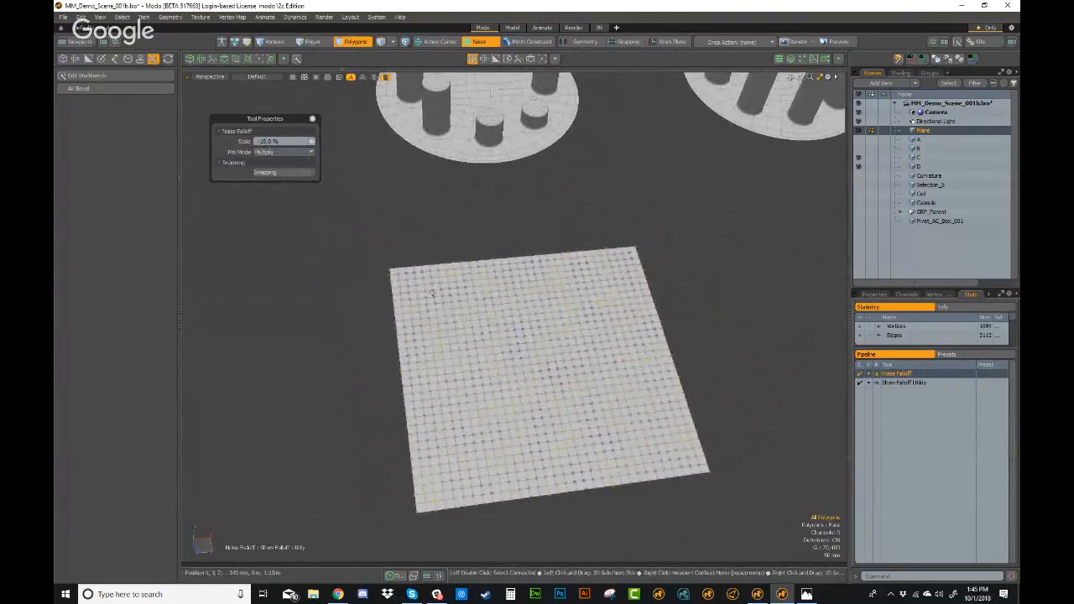
{"action": "key", "text": "Escape"}
{"action": "key", "text": "Escape"}
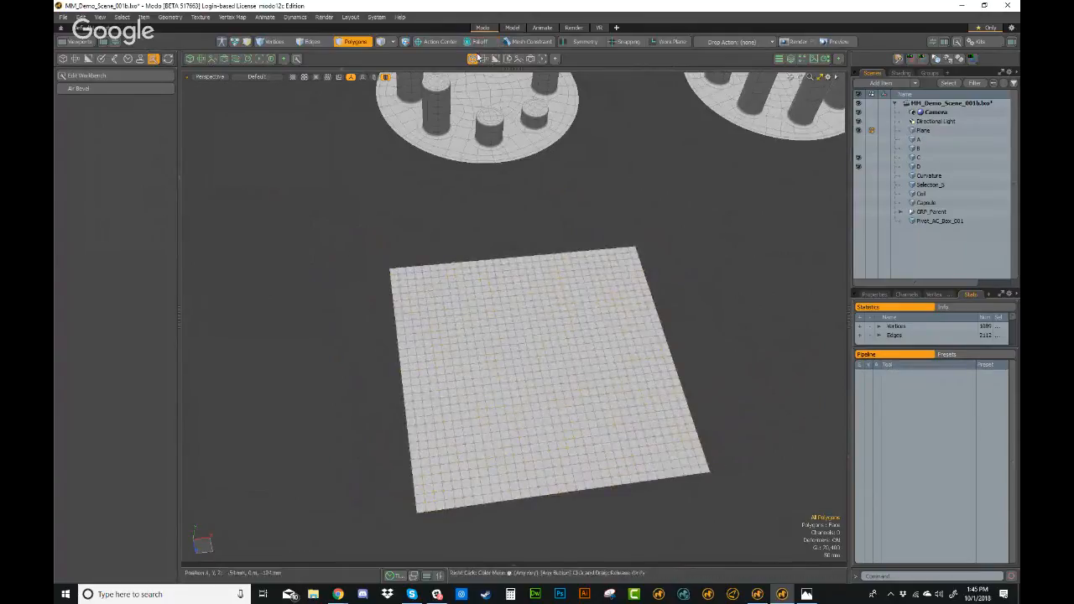
- Select a square block of polygons inside the plane and raise it along Y using a Noise falloff
{"action": "left_click_drag", "start_coordinate": [456, 302], "coordinate": [521, 353], "text": "alt"}
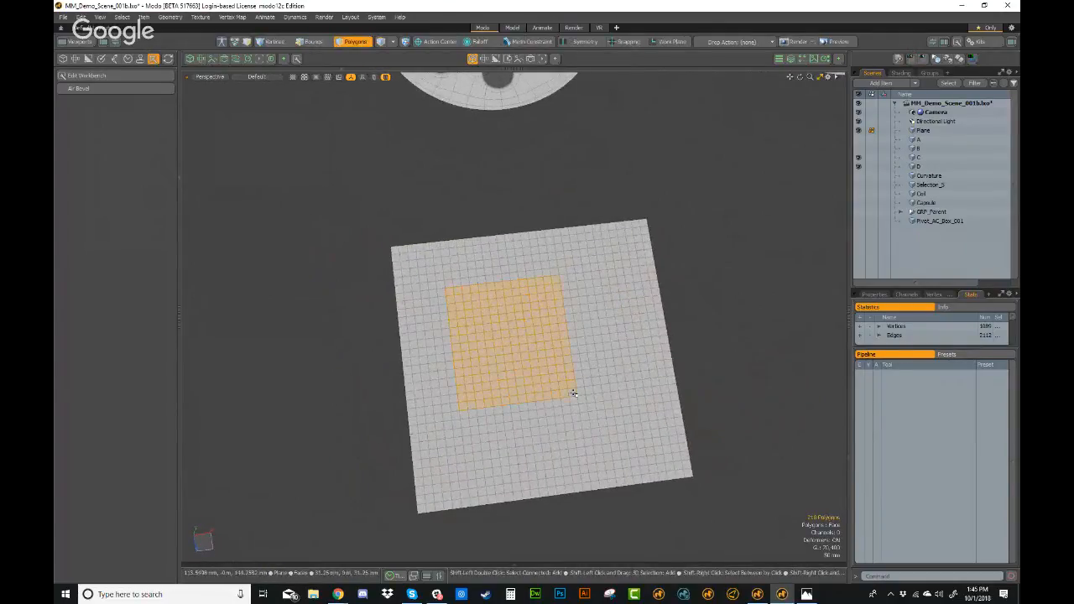
{"action": "left_click_drag", "start_coordinate": [575, 461], "coordinate": [569, 346], "text": "alt"}
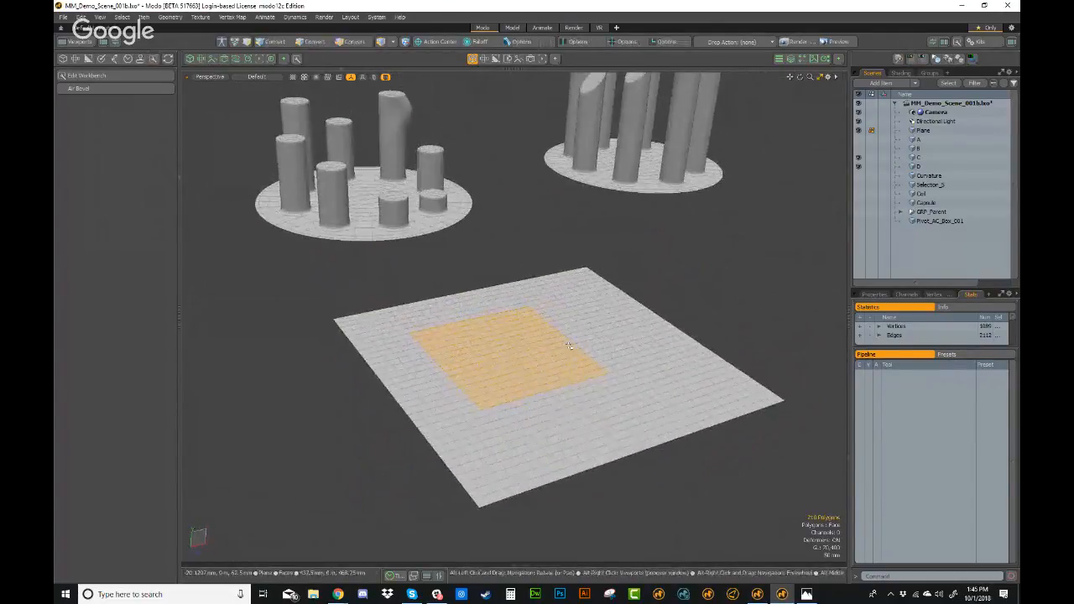
{"action": "left_click", "coordinate": [479, 41]}
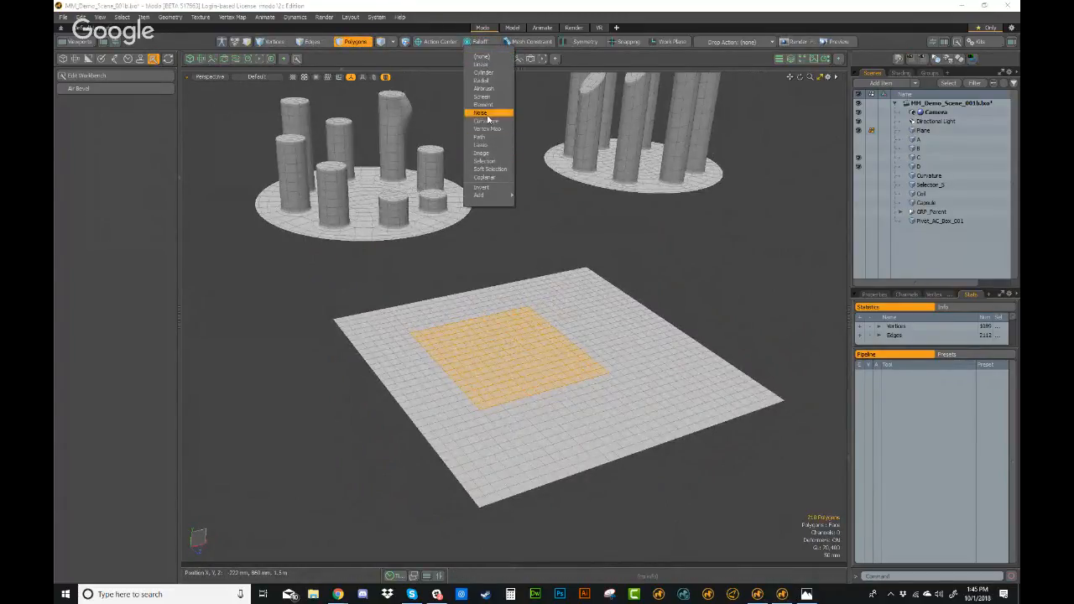
{"action": "left_click", "coordinate": [482, 112]}
{"action": "key", "text": "w"}
{"action": "left_click_drag", "start_coordinate": [500, 336], "coordinate": [514, 306], "text": "alt"}
{"action": "mouse_move", "coordinate": [507, 262]}
{"action": "left_mouse_down"}
{"action": "mouse_move", "coordinate": [510, 311]}
{"action": "mouse_move", "coordinate": [507, 260]}
{"action": "left_mouse_up"}
{"action": "left_click_drag", "start_coordinate": [509, 348], "coordinate": [521, 402], "text": "alt"}
{"action": "scroll", "coordinate": [513, 453], "scroll_direction": "down", "scroll_amount": 2}
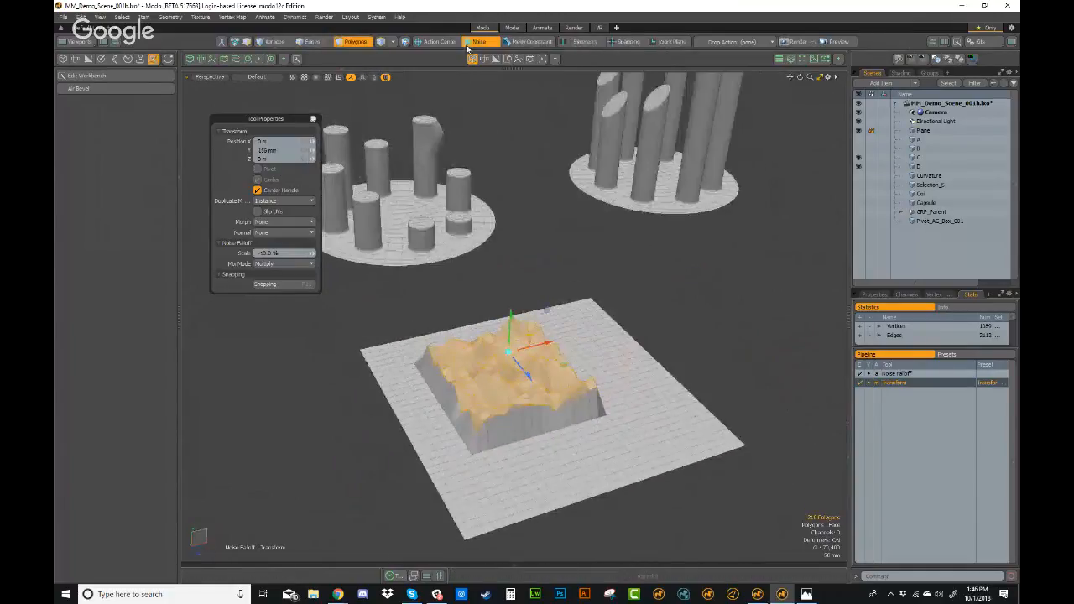
- Undo the raised polygon block and switch to vertex selection with nothing selected
{"action": "key", "text": "ctrl+z"}
{"action": "key", "text": "ctrl+z"}
{"action": "left_click_drag", "start_coordinate": [559, 280], "coordinate": [551, 247], "text": "alt"}
{"action": "key", "text": "1"}
{"action": "left_click_drag", "start_coordinate": [545, 287], "coordinate": [529, 280], "text": "alt"}
- Set the falloff to Noise, activate the Transform tool, and try raising the plane's vertices along Y
{"action": "left_click", "coordinate": [489, 42]}
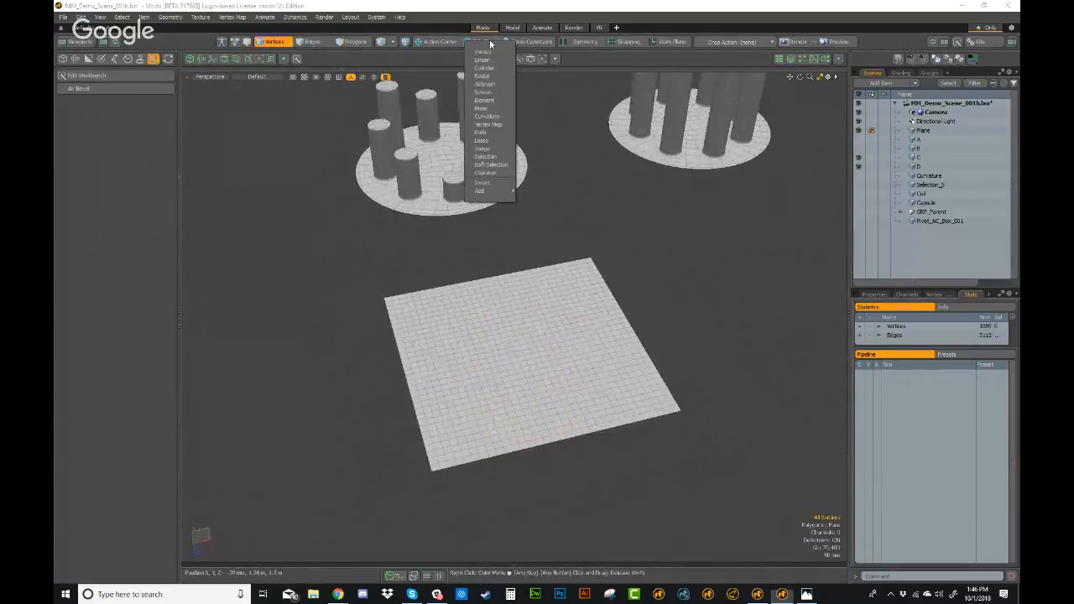
{"action": "left_click", "coordinate": [486, 112]}
{"action": "left_click_drag", "start_coordinate": [519, 403], "coordinate": [561, 382], "text": "alt"}
{"action": "key", "text": "w"}
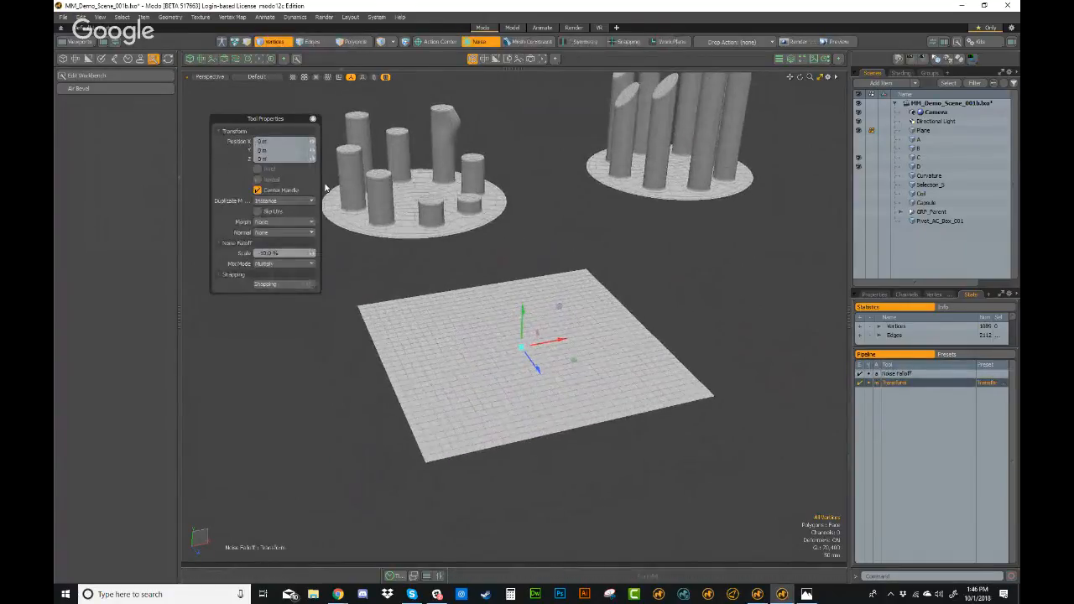
{"action": "left_click_drag", "start_coordinate": [525, 312], "coordinate": [525, 282]}
{"action": "key", "text": "ctrl+z"}
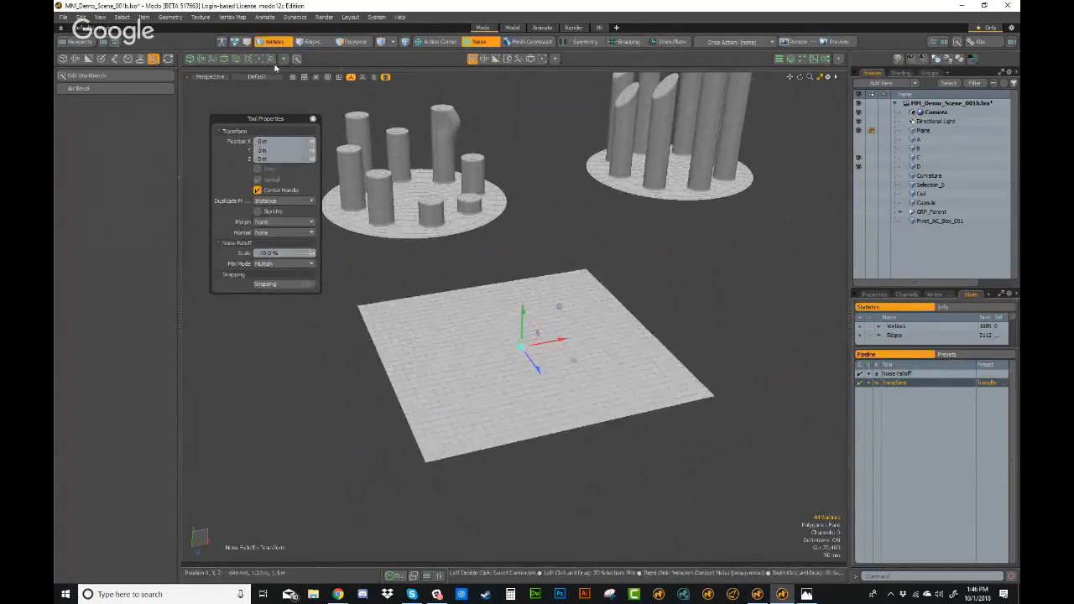
- Turn on Show Falloffs and test the Noise falloff by raising the plane along Y, then undo the move
{"action": "left_click", "coordinate": [100, 17]}
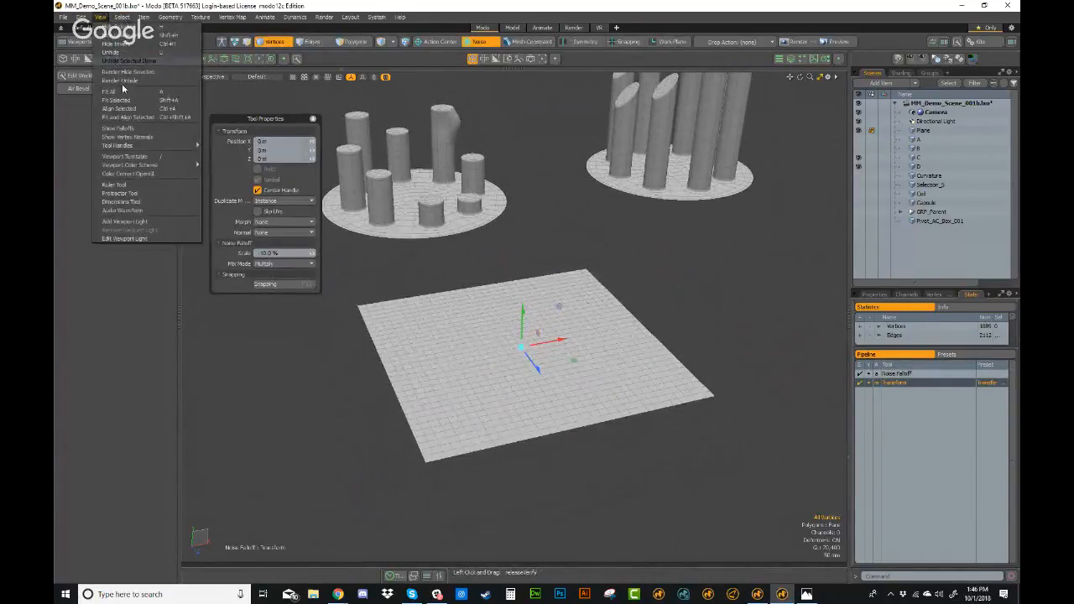
{"action": "left_click", "coordinate": [128, 129]}
{"action": "left_click_drag", "start_coordinate": [436, 391], "coordinate": [461, 389], "text": "ctrl+alt"}
{"action": "left_click_drag", "start_coordinate": [521, 310], "coordinate": [524, 258]}
{"action": "key", "text": "ctrl+z"}
- Set the Noise falloff scale to -16.5%, try raising the plane along Y, and undo the test moves
{"action": "left_click_drag", "start_coordinate": [312, 255], "coordinate": [315, 256]}
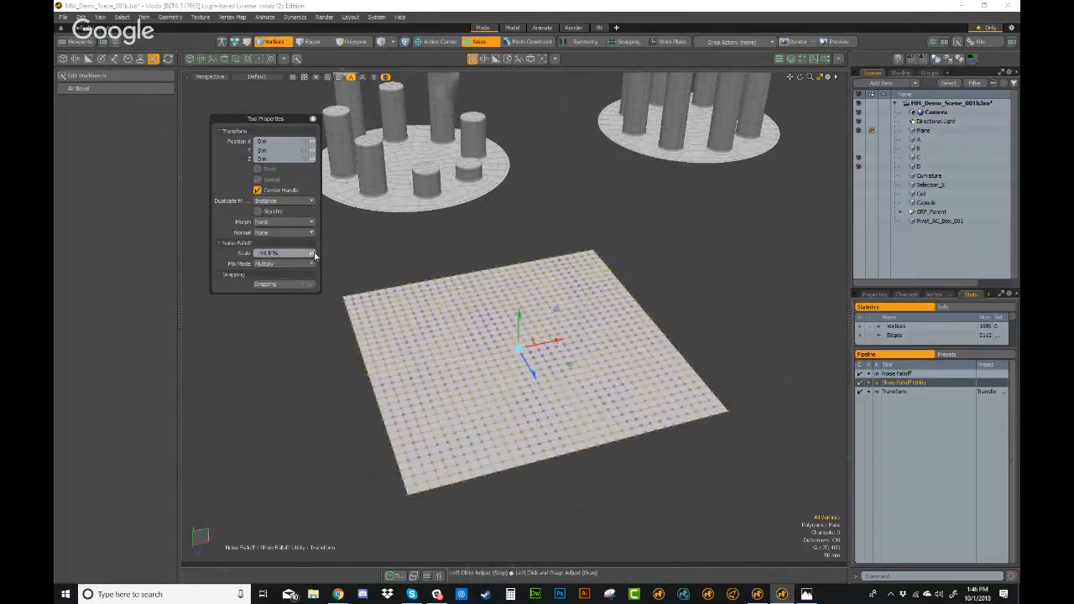
{"action": "left_click_drag", "start_coordinate": [518, 316], "coordinate": [599, 382]}
{"action": "key", "text": "ctrl+z"}
{"action": "left_click_drag", "start_coordinate": [553, 324], "coordinate": [558, 281]}
{"action": "key", "text": "ctrl+z"}
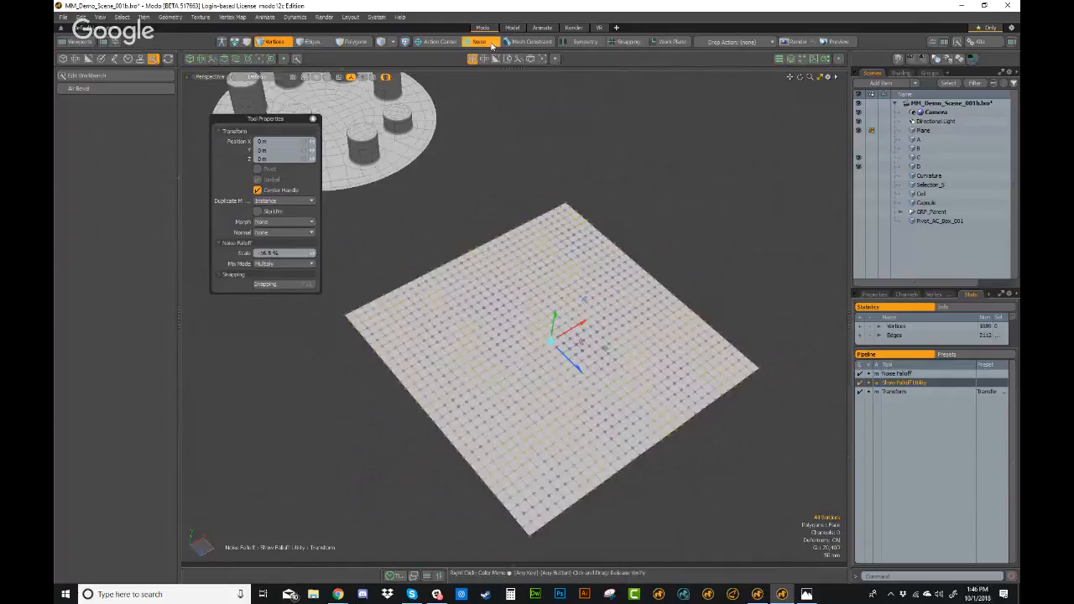
- Add a Linear falloff along the plane's Z direction to the Noise falloff and raise the plane about 204 mm along Y
{"action": "left_click", "coordinate": [488, 43]}
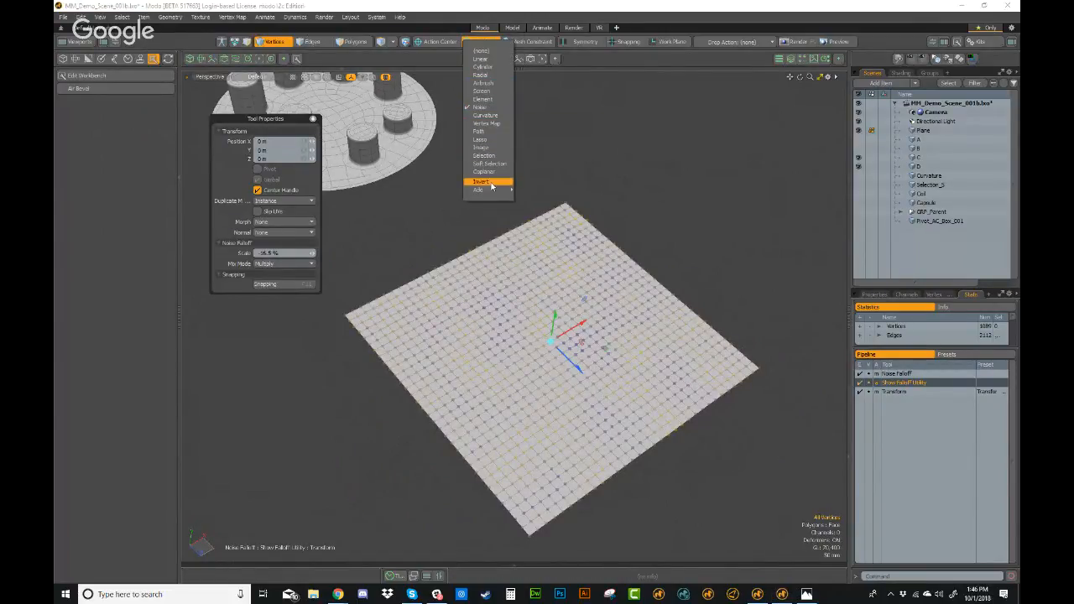
{"action": "left_click", "coordinate": [529, 191]}
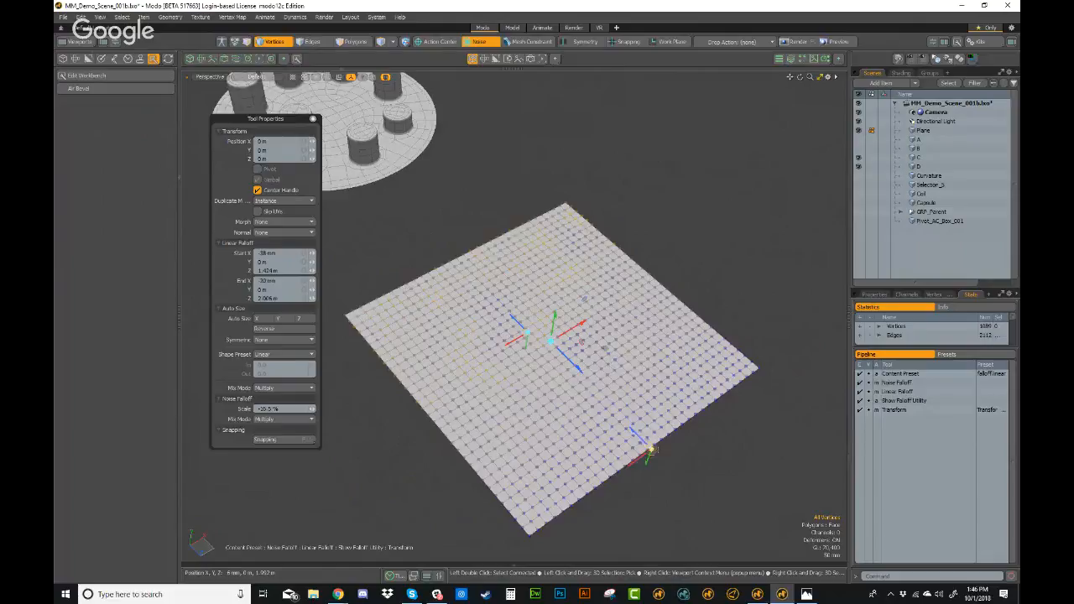
{"action": "left_click_drag", "start_coordinate": [553, 335], "coordinate": [615, 263]}
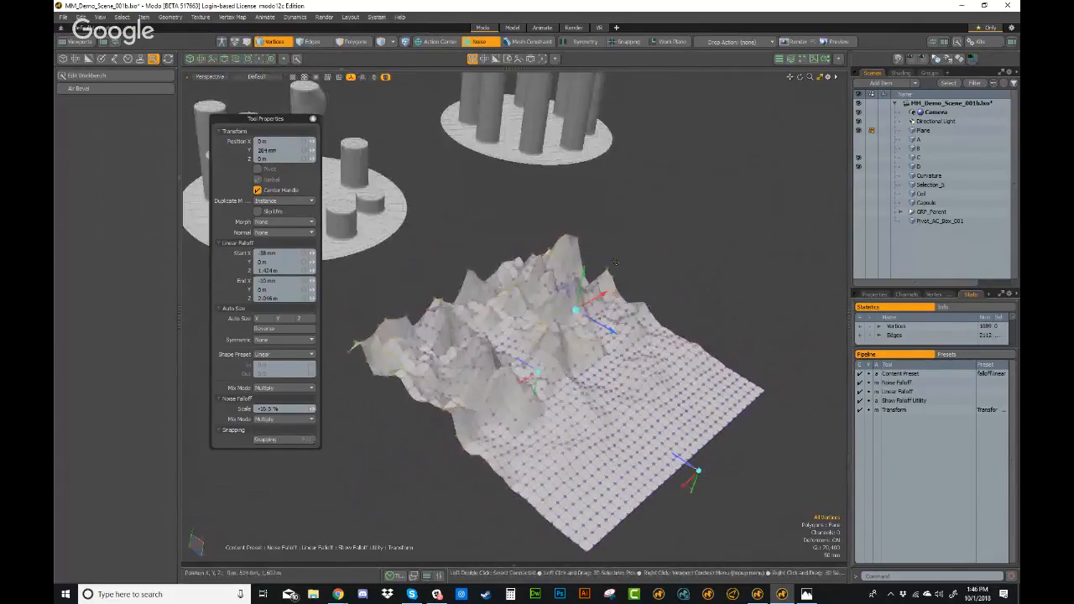
{"action": "left_click_drag", "start_coordinate": [612, 362], "coordinate": [585, 252], "text": "alt"}
- Reposition the Linear falloff along Z with its start at about 1.298 m and its end at about 1.84 m
{"action": "left_click_drag", "start_coordinate": [709, 412], "coordinate": [496, 334]}
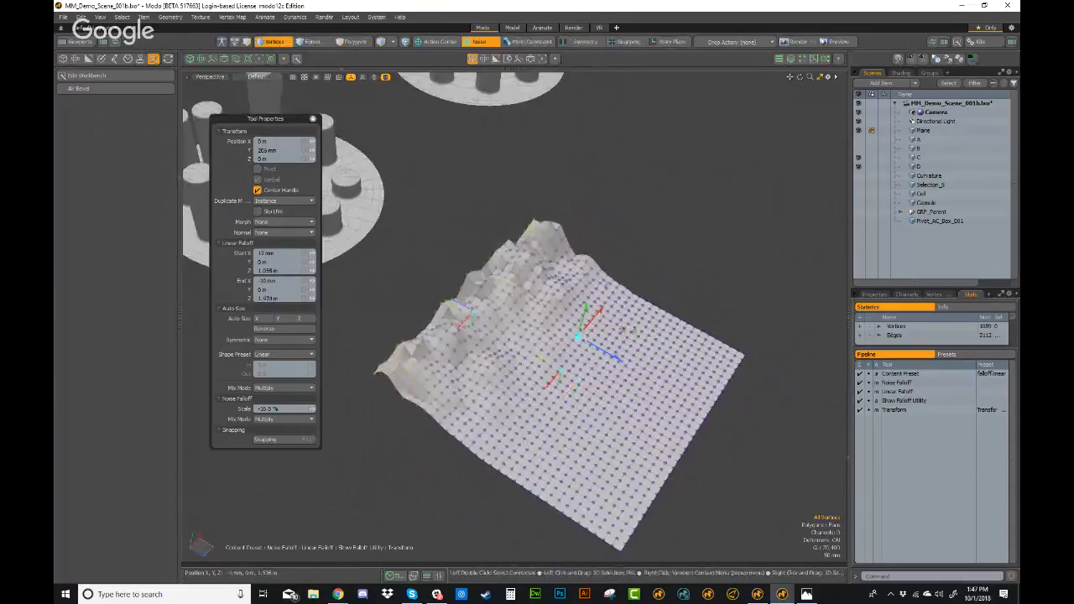
{"action": "left_click_drag", "start_coordinate": [570, 373], "coordinate": [668, 346]}
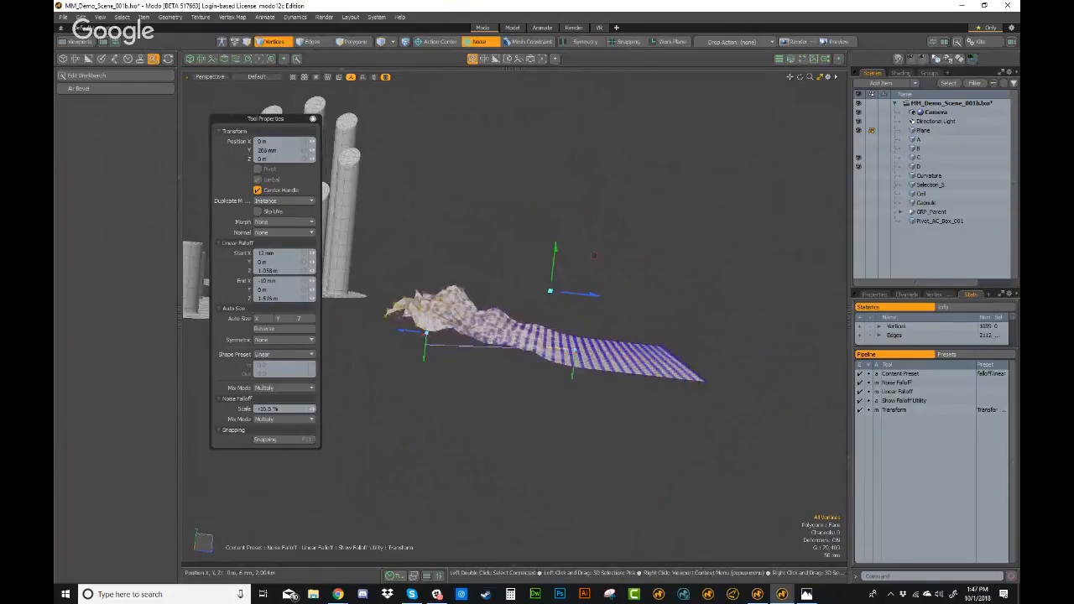
{"action": "left_click_drag", "start_coordinate": [606, 345], "coordinate": [545, 405], "text": "alt"}
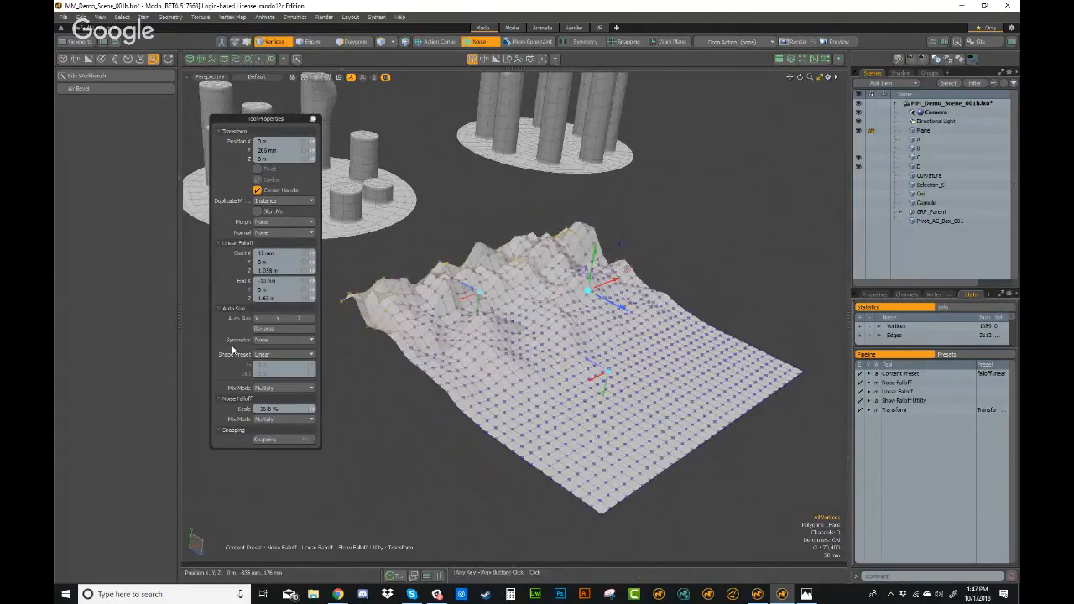
{"action": "left_click_drag", "start_coordinate": [371, 400], "coordinate": [609, 425], "text": "alt"}
- Add a Radial falloff to the Noise and Linear falloffs and try raising the already deformed terrain along Y
{"action": "left_click", "coordinate": [487, 42]}
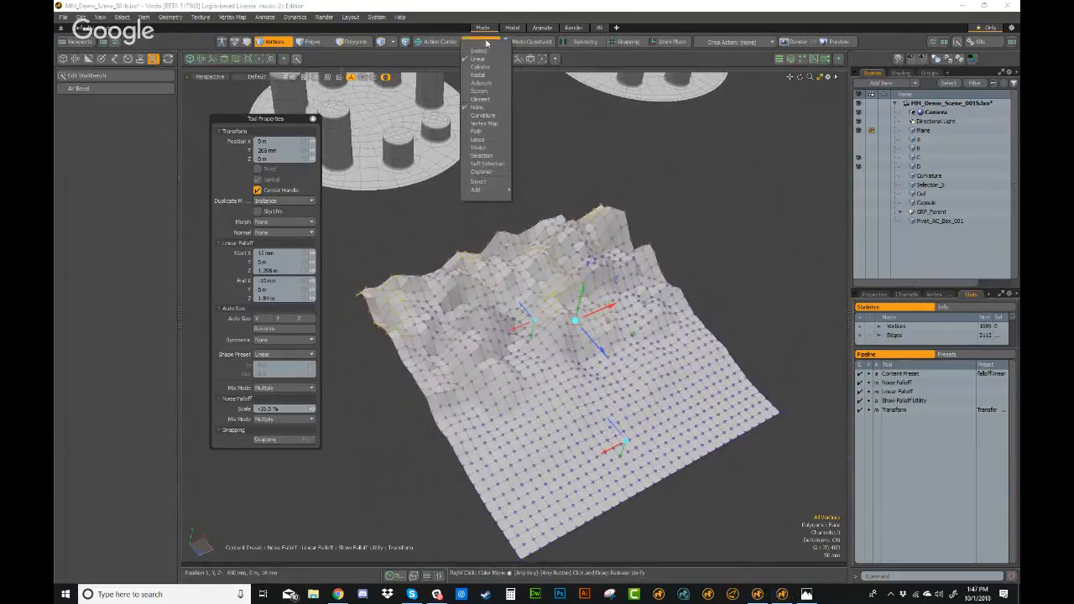
{"action": "mouse_move", "coordinate": [500, 189]}
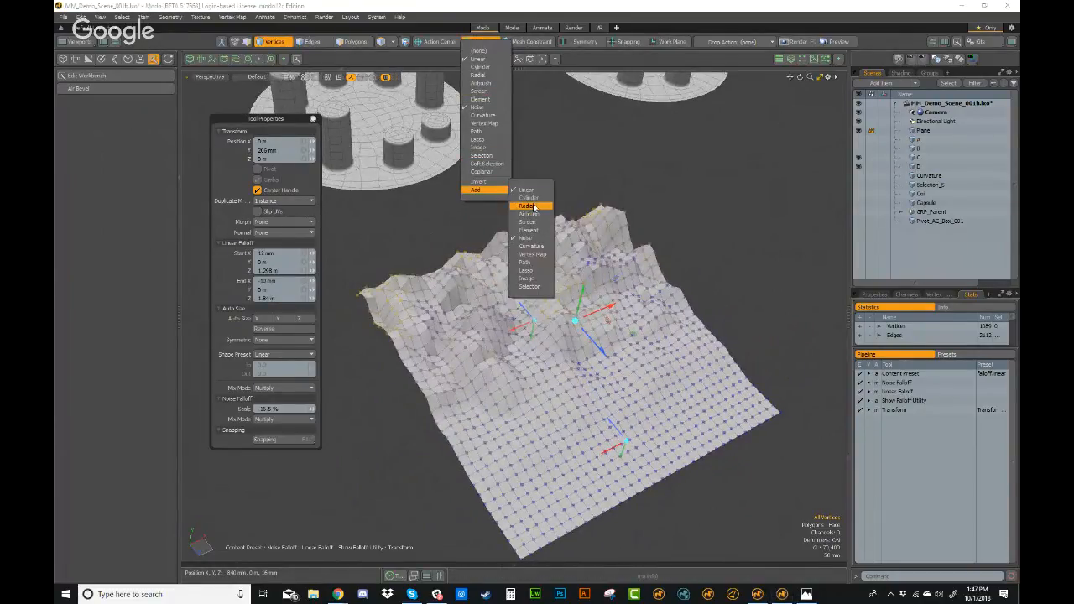
{"action": "left_click", "coordinate": [534, 208]}
{"action": "left_click_drag", "start_coordinate": [713, 308], "coordinate": [690, 298], "text": "alt"}
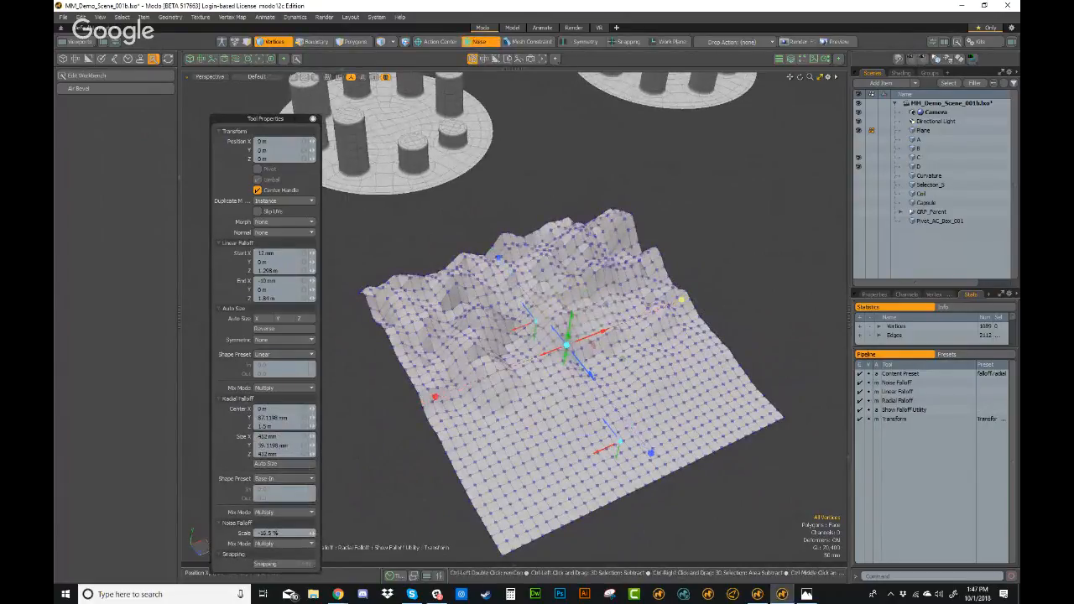
{"action": "left_click_drag", "start_coordinate": [682, 300], "coordinate": [714, 284], "text": "alt"}
{"action": "left_click_drag", "start_coordinate": [585, 302], "coordinate": [594, 265]}
- Undo the Radial falloff and the terrain moves back to the flat plane
{"action": "key", "text": "ctrl+z"}
{"action": "key", "text": "ctrl+z"}
{"action": "key", "text": "ctrl+z"}
{"action": "key", "text": "ctrl+z"}
{"action": "left_click_drag", "start_coordinate": [637, 313], "coordinate": [591, 329], "text": "alt"}
- Add a Radial falloff alongside Noise and Linear, reactivate the Transform tool, and raise the plane about 528 mm along Y
{"action": "left_click", "coordinate": [483, 40]}
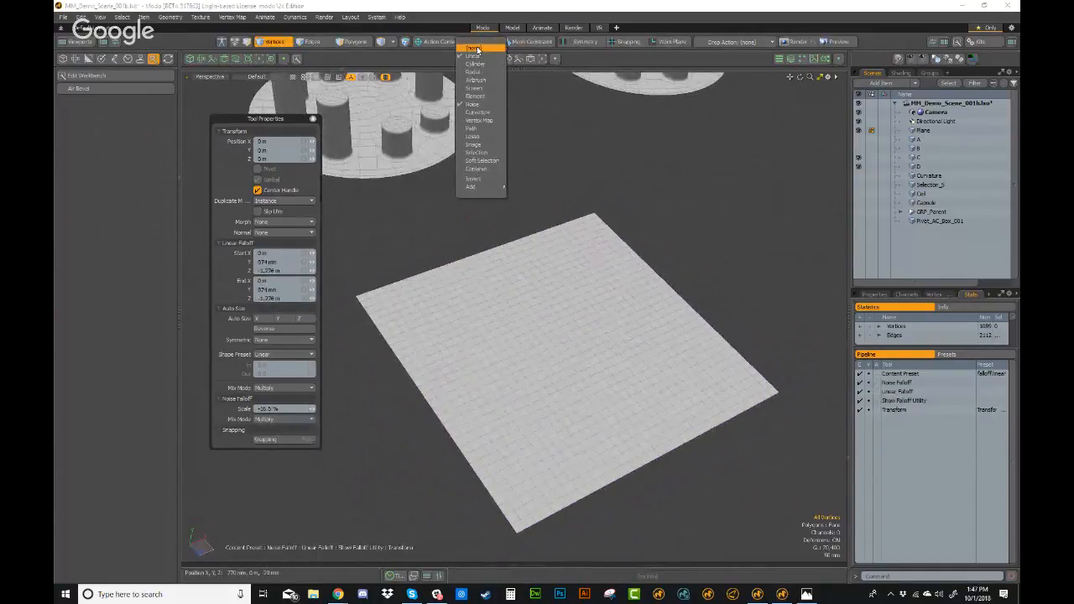
{"action": "mouse_move", "coordinate": [484, 188]}
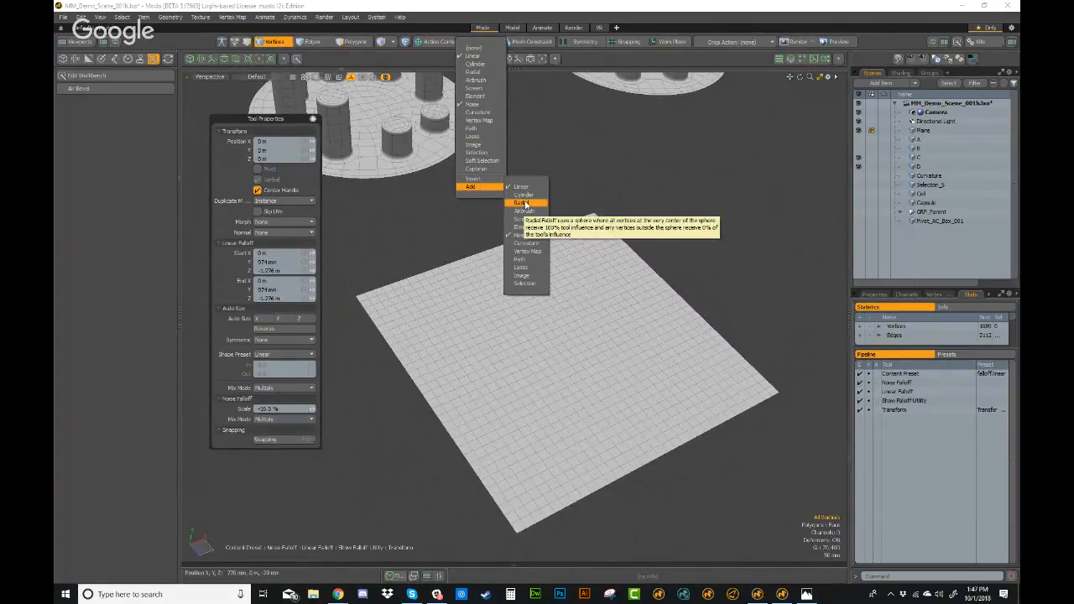
{"action": "left_click", "coordinate": [526, 204]}
{"action": "key", "text": "q"}
{"action": "left_click_drag", "start_coordinate": [571, 410], "coordinate": [567, 351], "text": "alt"}
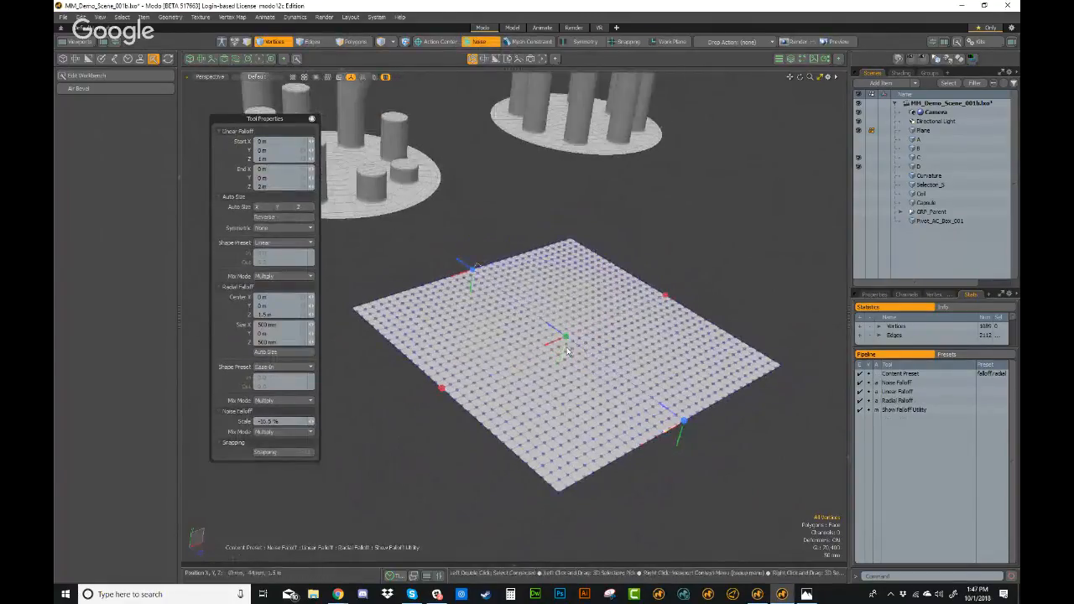
{"action": "key", "text": "w"}
{"action": "left_click_drag", "start_coordinate": [573, 299], "coordinate": [597, 144]}
- Shorten the Linear falloff to span about 1.202 m to 1.81 m in Z and resize the Radial falloff to about 490 mm
{"action": "left_click_drag", "start_coordinate": [659, 369], "coordinate": [631, 407], "text": "alt"}
{"action": "left_click_drag", "start_coordinate": [651, 442], "coordinate": [627, 415]}
{"action": "left_click_drag", "start_coordinate": [475, 244], "coordinate": [489, 260]}
{"action": "mouse_move", "coordinate": [517, 334]}
{"action": "left_mouse_down", "text": "alt"}
{"action": "mouse_move", "coordinate": [532, 316]}
{"action": "mouse_move", "coordinate": [496, 340]}
{"action": "left_mouse_up", "text": "alt"}
{"action": "left_click_drag", "start_coordinate": [423, 402], "coordinate": [435, 395]}
{"action": "left_click_drag", "start_coordinate": [434, 395], "coordinate": [576, 288], "text": "alt"}
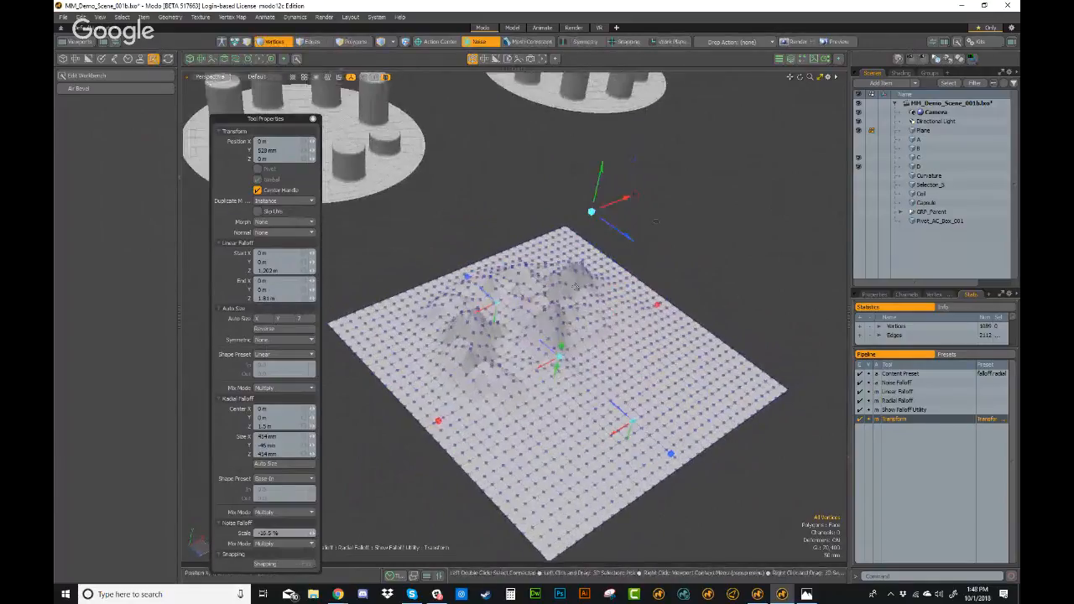
{"action": "left_click_drag", "start_coordinate": [610, 369], "coordinate": [621, 267], "text": "alt"}
{"action": "key", "text": "1"}
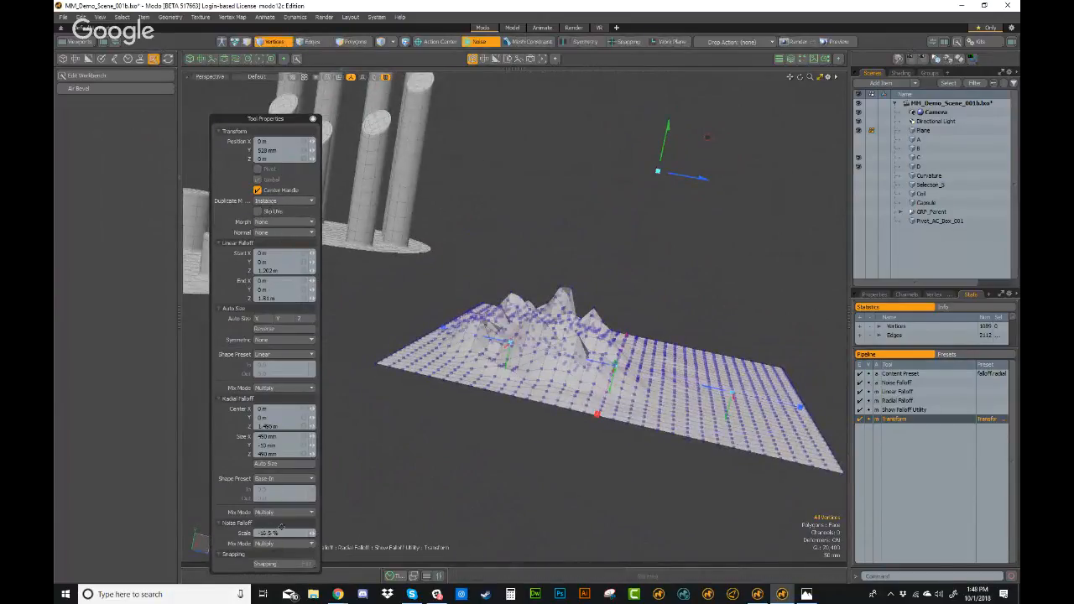
- Set the Noise falloff scale to -19.5% to reshape the mountain peaks
{"action": "left_click_drag", "start_coordinate": [314, 534], "coordinate": [312, 534]}
{"action": "left_click_drag", "start_coordinate": [663, 220], "coordinate": [578, 266], "text": "alt"}
{"action": "scroll", "coordinate": [594, 316], "scroll_direction": "down", "scroll_amount": 2}
{"action": "left_click_drag", "start_coordinate": [578, 267], "coordinate": [582, 228], "text": "alt+shift"}
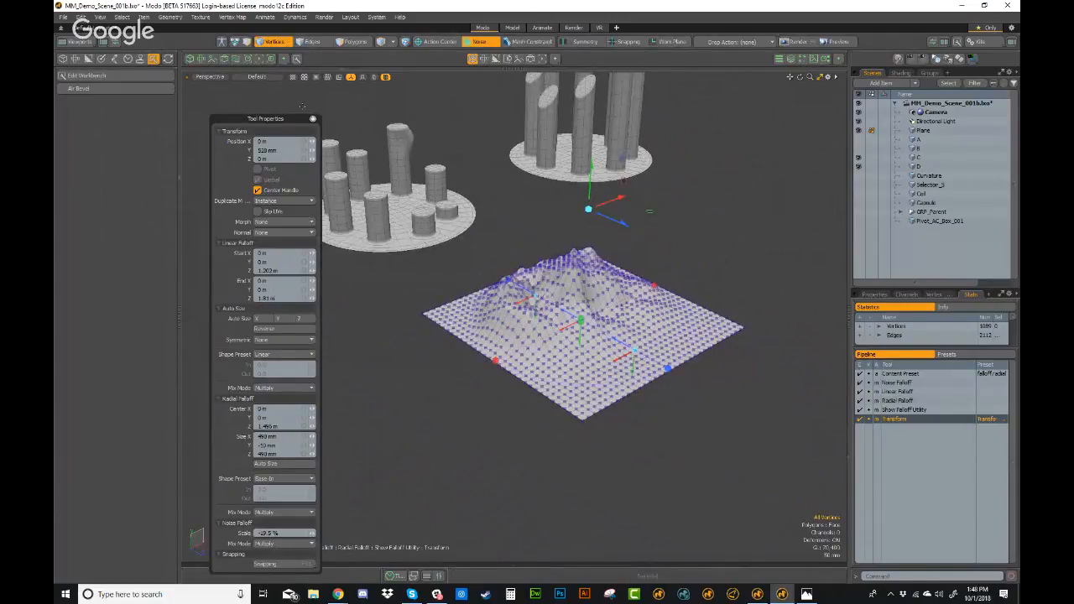
- Move the Tool Properties window aside and examine which further falloff types can be added to the current combination
{"action": "left_click_drag", "start_coordinate": [312, 118], "coordinate": [294, 90]}
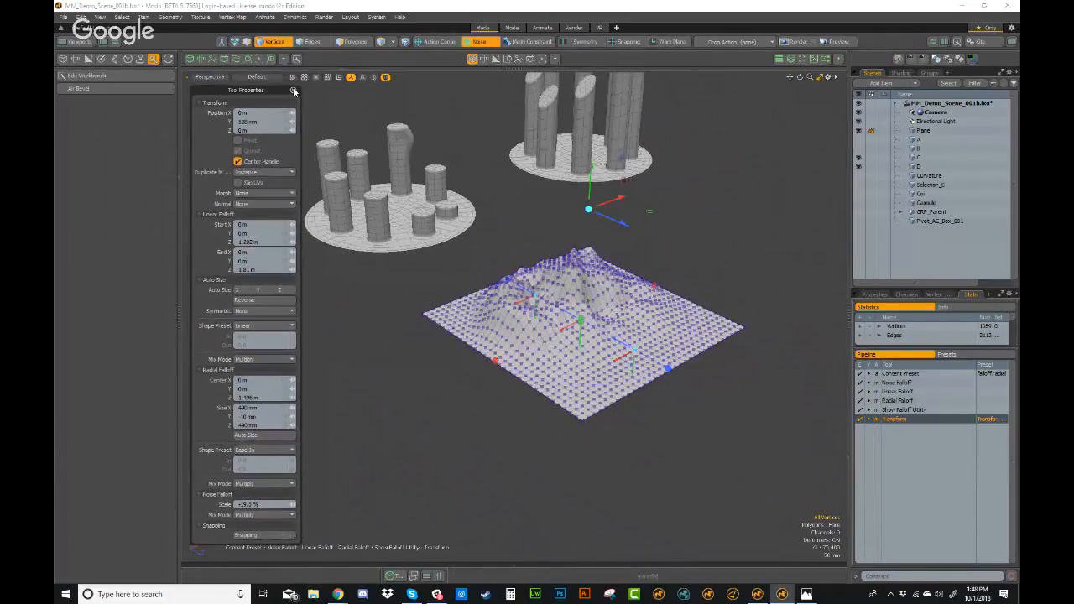
{"action": "left_click", "coordinate": [495, 42]}
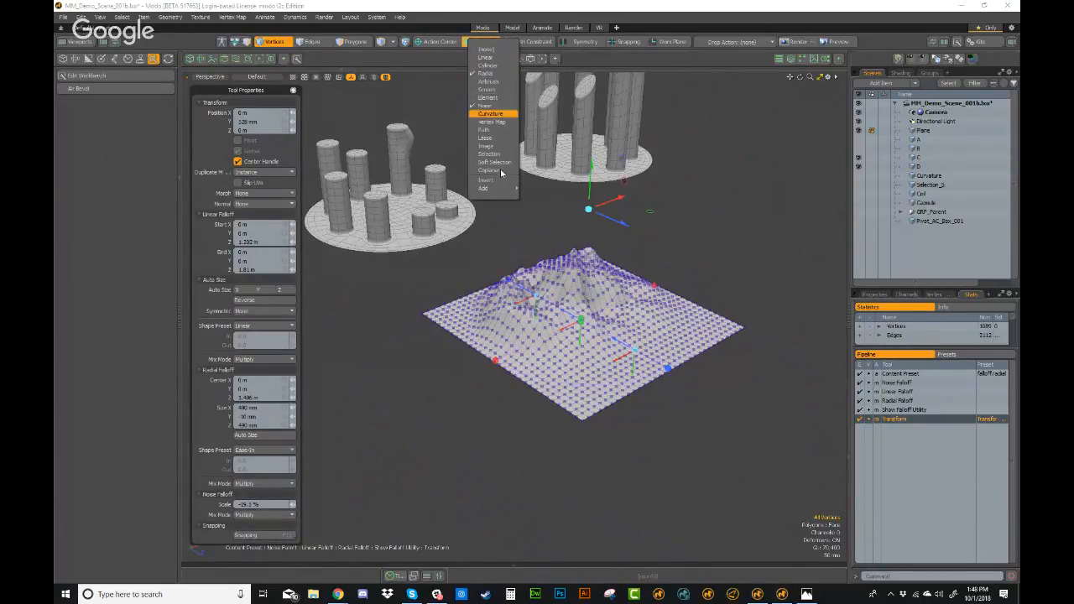
{"action": "mouse_move", "coordinate": [504, 192]}
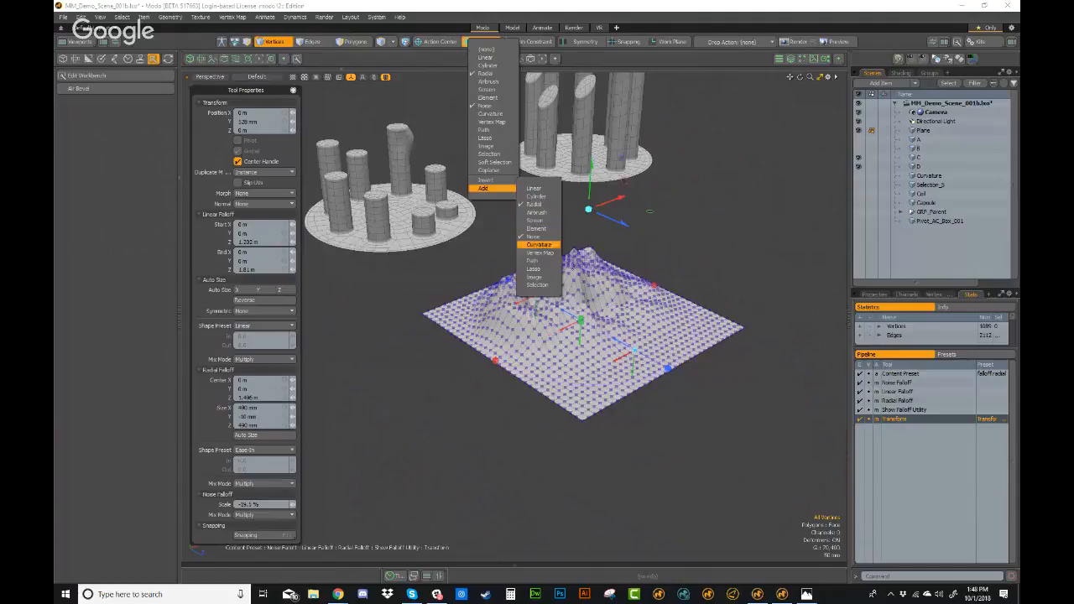
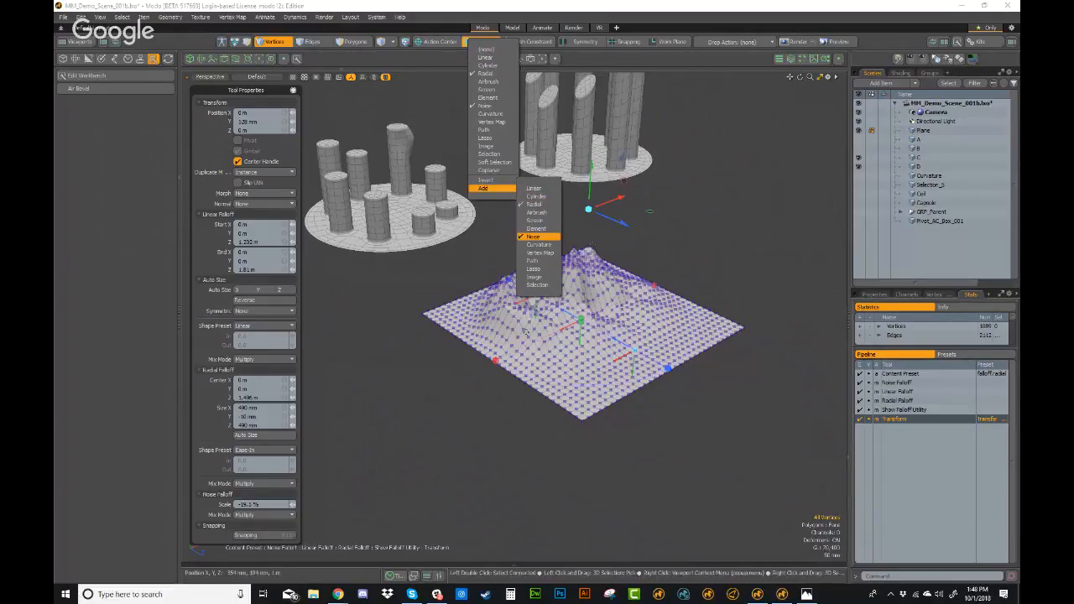
- Drop the Transform tool with its stacked falloffs and undo the terrain deformation on the subdivided plane
{"action": "left_click", "coordinate": [573, 297]}
{"action": "left_click_drag", "start_coordinate": [573, 296], "coordinate": [663, 273], "text": "alt"}
{"action": "key", "text": "q"}
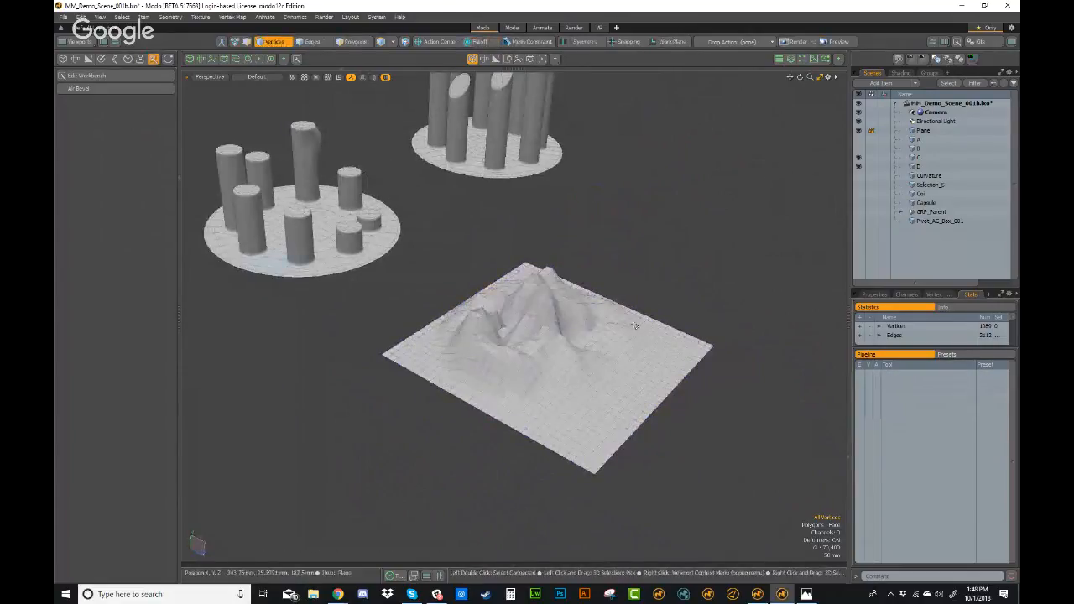
{"action": "key", "text": "ctrl+z"}
{"action": "key", "text": "ctrl+z"}
{"action": "left_click_drag", "start_coordinate": [635, 315], "coordinate": [561, 319], "text": "alt"}
{"action": "key", "text": "q"}
{"action": "key", "text": "1"}
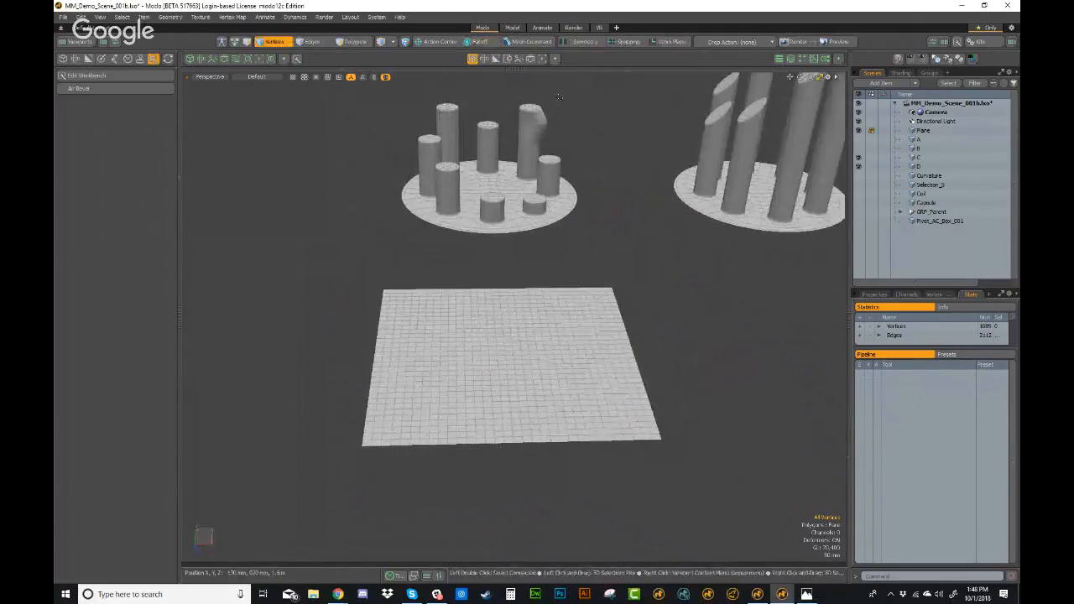
- Find the Curvature falloff among the falloff types, make the Curvature mesh visible and select it
{"action": "left_click", "coordinate": [485, 41]}
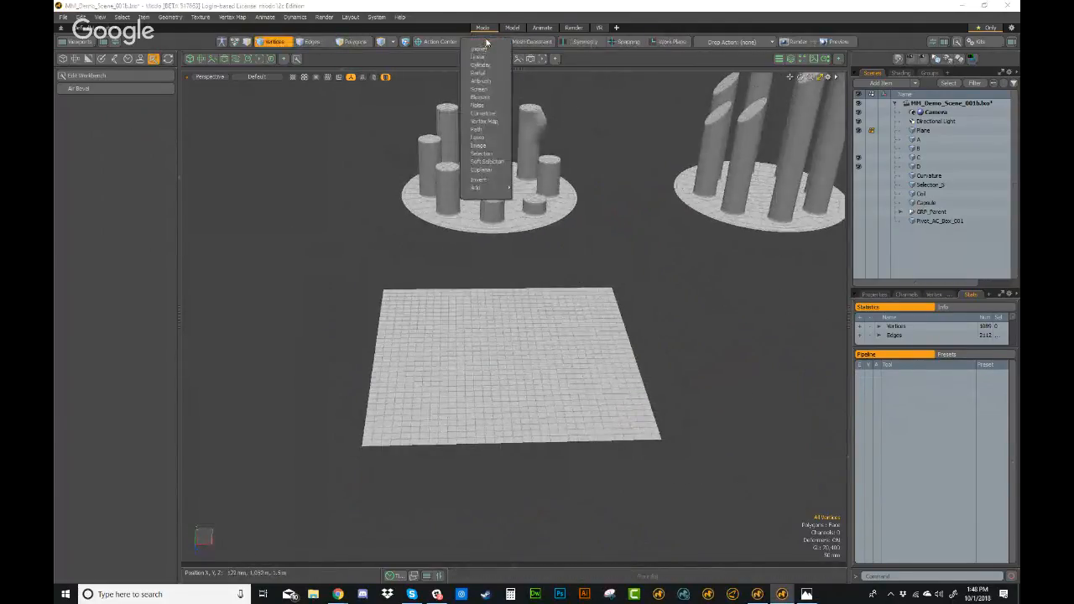
{"action": "left_click", "coordinate": [485, 115]}
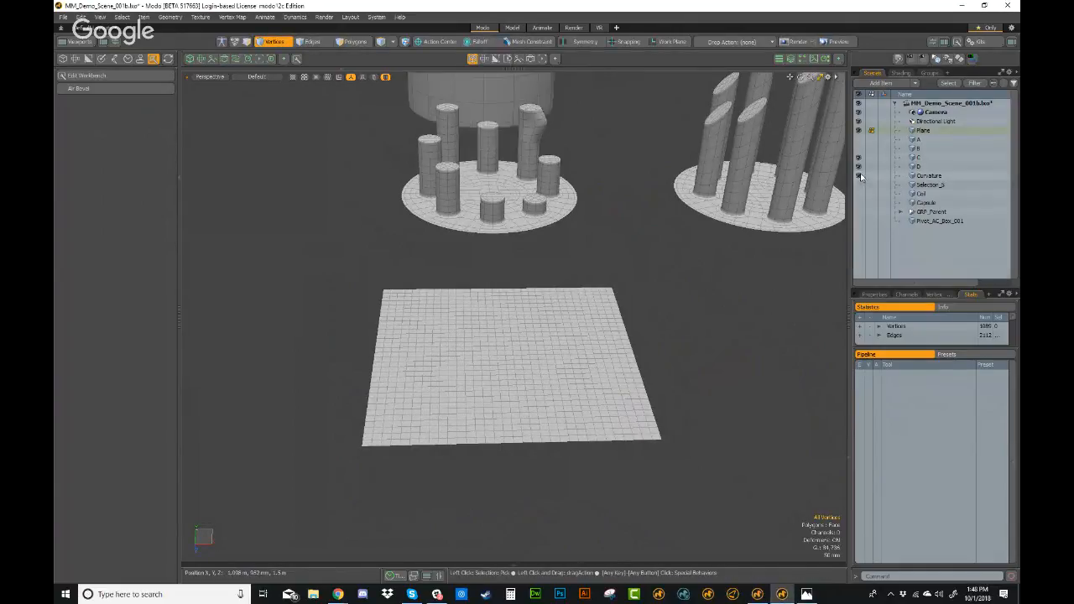
{"action": "scroll", "coordinate": [561, 177], "scroll_direction": "down", "scroll_amount": 3}
{"action": "left_click_drag", "start_coordinate": [561, 277], "coordinate": [561, 324], "text": "alt"}
{"action": "left_click", "coordinate": [494, 319]}
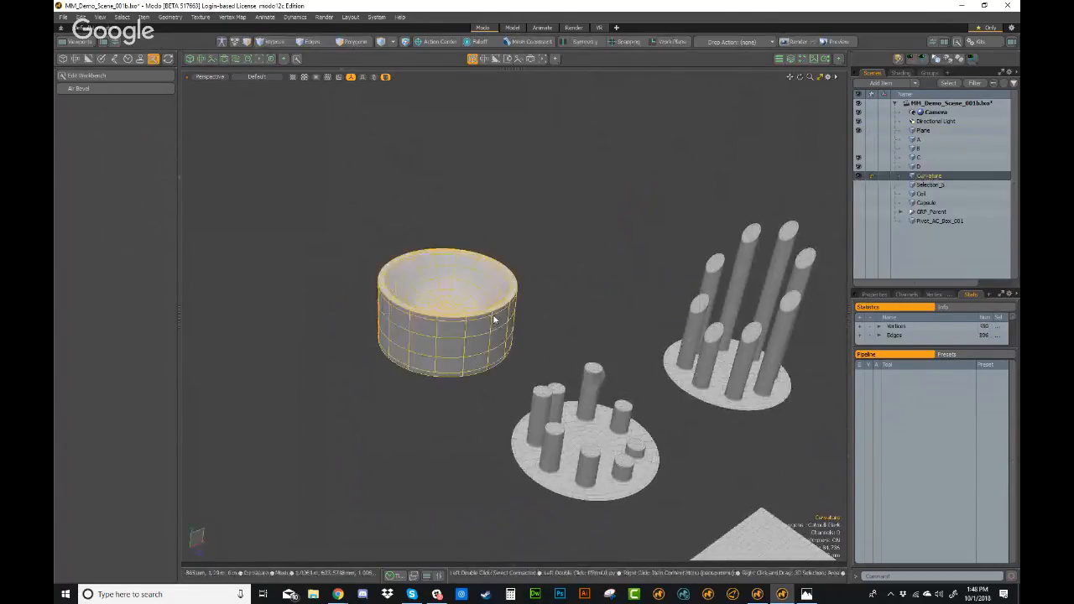
- Frame the bowl-shaped Curvature mesh and switch to polygon selection mode
{"action": "left_click_drag", "start_coordinate": [531, 244], "coordinate": [604, 355], "text": "alt+shift"}
{"action": "scroll", "coordinate": [612, 349], "scroll_direction": "up", "scroll_amount": 3}
{"action": "left_click_drag", "start_coordinate": [580, 314], "coordinate": [613, 242], "text": "alt"}
{"action": "key", "text": "3"}
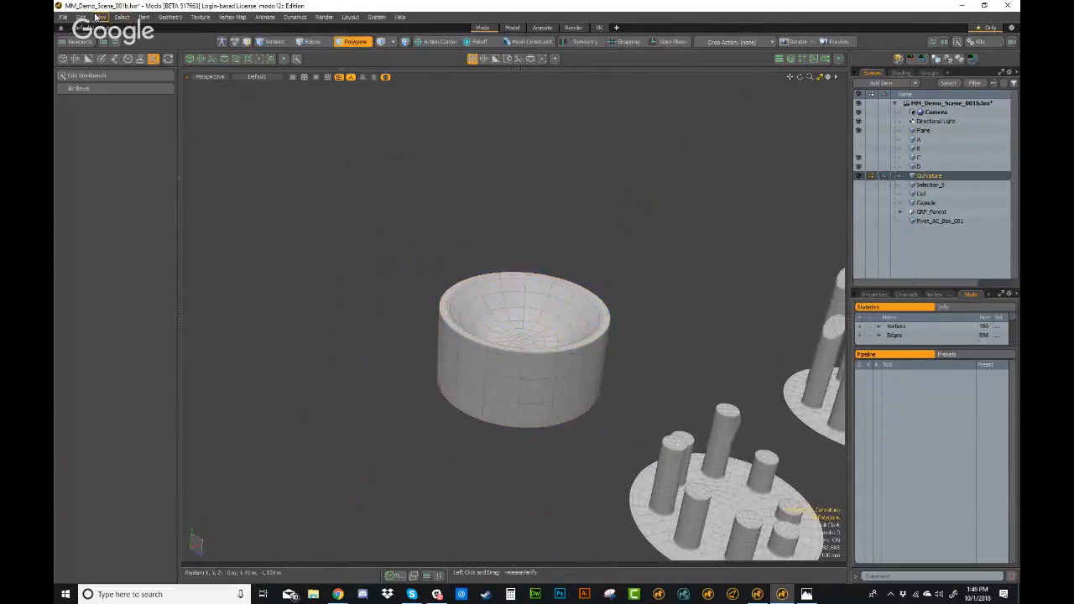
- Turn on the Show Falloff utility and apply a Curvature falloff to the bowl mesh
{"action": "left_click", "coordinate": [97, 17]}
{"action": "left_click", "coordinate": [135, 116]}
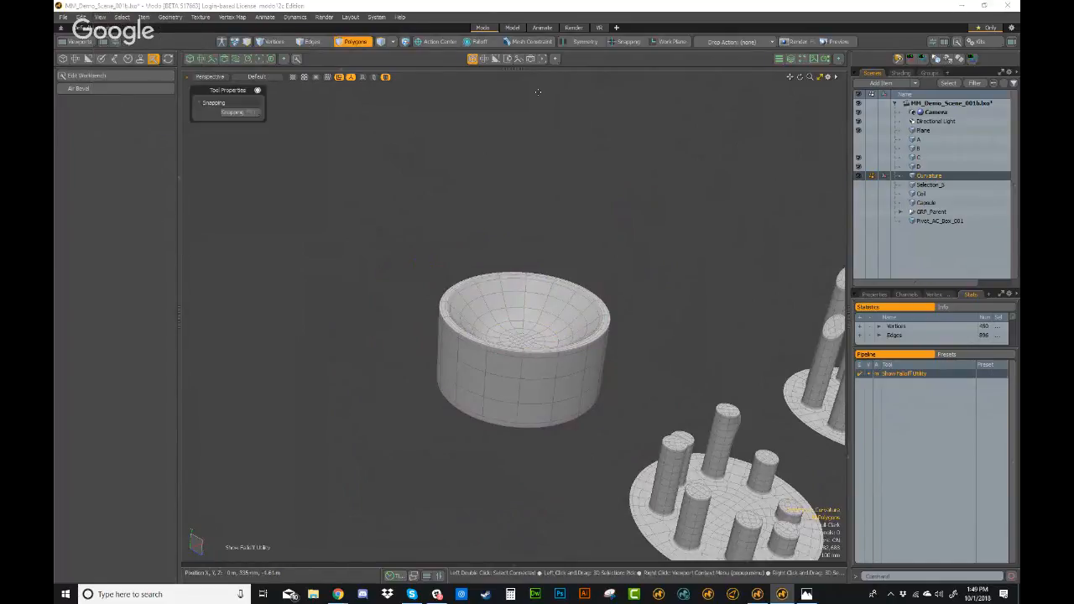
{"action": "left_click", "coordinate": [485, 42]}
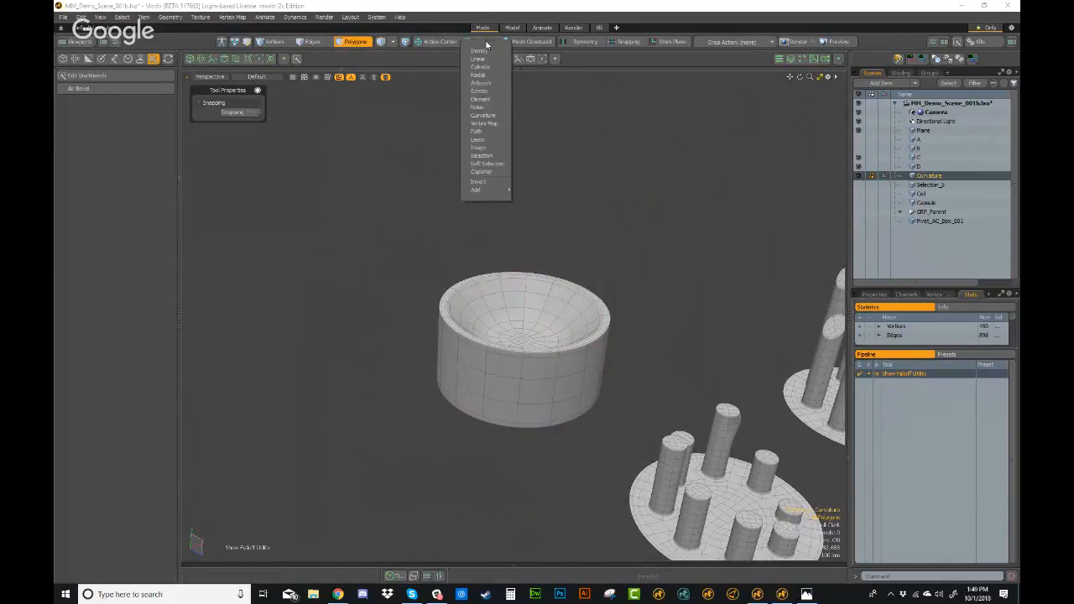
{"action": "left_click", "coordinate": [483, 116]}
{"action": "scroll", "coordinate": [555, 319], "scroll_direction": "up", "scroll_amount": 4}
{"action": "left_click_drag", "start_coordinate": [556, 319], "coordinate": [585, 269], "text": "alt"}
- Try scaling the bowl with the curvature falloff active and undo the change
{"action": "key", "text": "r"}
{"action": "left_click_drag", "start_coordinate": [546, 332], "coordinate": [512, 294], "text": "alt"}
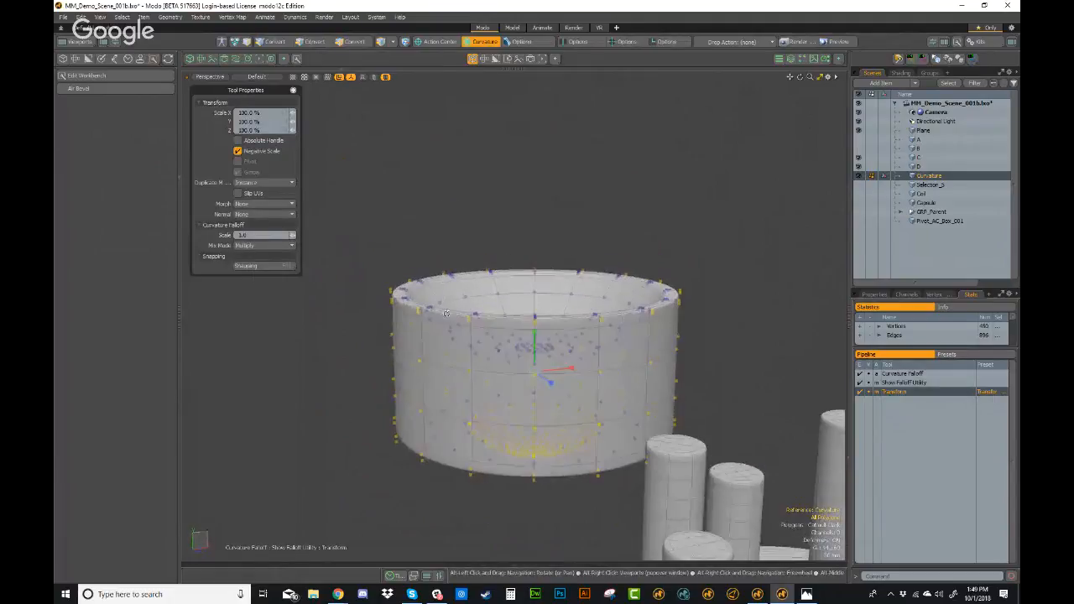
{"action": "left_click_drag", "start_coordinate": [472, 365], "coordinate": [475, 423], "text": "alt"}
{"action": "left_click_drag", "start_coordinate": [522, 340], "coordinate": [531, 369], "text": "alt"}
{"action": "key", "text": "3"}
{"action": "left_click_drag", "start_coordinate": [556, 315], "coordinate": [589, 353], "text": "alt"}
{"action": "key", "text": "ctrl+z"}
- Examine the curvature falloff on the bowl with the Move tool, and drop the tools and the falloff
{"action": "key", "text": "w"}
{"action": "left_click_drag", "start_coordinate": [537, 202], "coordinate": [592, 433], "text": "alt"}
{"action": "scroll", "coordinate": [513, 307], "scroll_direction": "up", "scroll_amount": 2}
{"action": "scroll", "coordinate": [594, 434], "scroll_direction": "down", "scroll_amount": 3}
{"action": "key", "text": "q"}
{"action": "left_click_drag", "start_coordinate": [702, 379], "coordinate": [524, 348], "text": "alt"}
{"action": "key", "text": "Escape"}
{"action": "key", "text": "a"}
- Hide the plane, the cylinder groups and the bowl, and show only the Coil mesh
{"action": "scroll", "coordinate": [537, 302], "scroll_direction": "down", "scroll_amount": 3}
{"action": "left_click", "coordinate": [477, 41]}
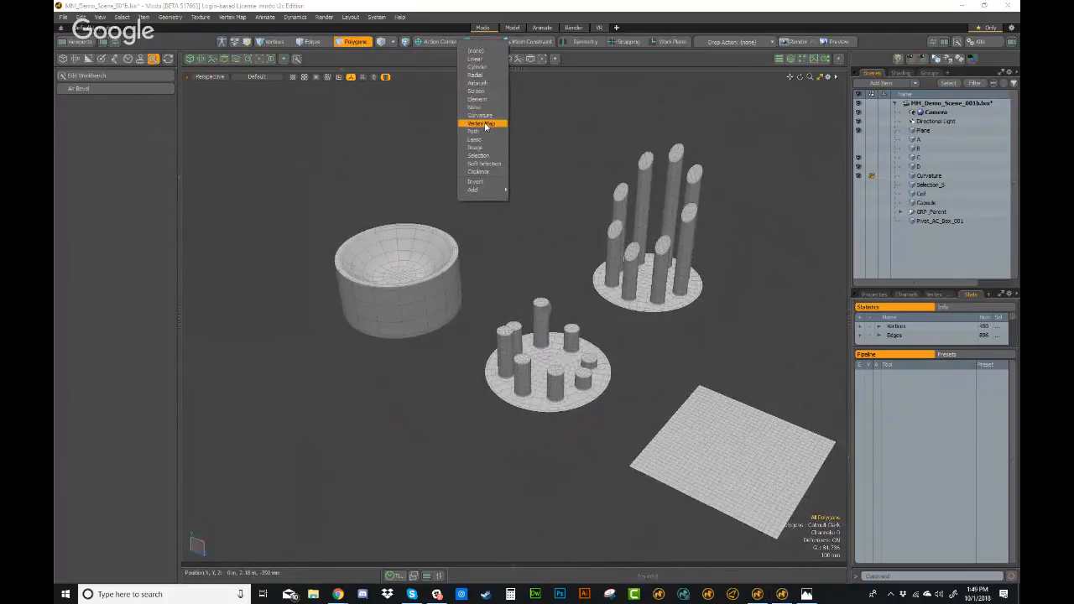
{"action": "left_click", "coordinate": [619, 280], "text": "alt"}
{"action": "left_click_drag", "start_coordinate": [620, 279], "coordinate": [500, 279], "text": "alt+shift"}
{"action": "left_click_drag", "start_coordinate": [730, 277], "coordinate": [750, 242], "text": "alt"}
{"action": "key", "text": "3"}
{"action": "left_click_drag", "start_coordinate": [858, 176], "coordinate": [856, 139]}
{"action": "left_click", "coordinate": [859, 131]}
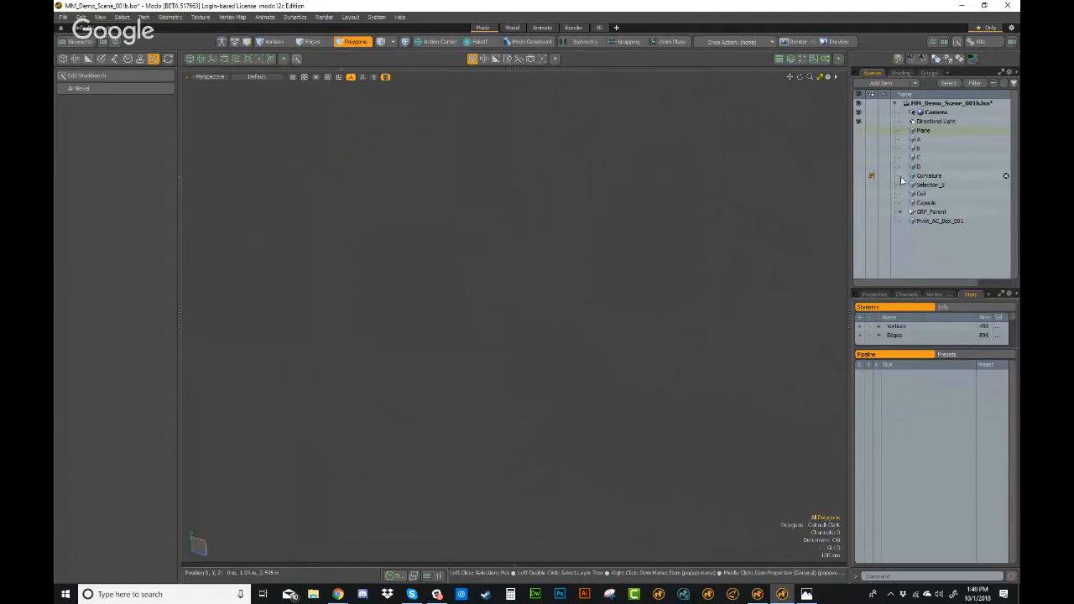
{"action": "left_click", "coordinate": [858, 194]}
{"action": "left_click_drag", "start_coordinate": [655, 336], "coordinate": [537, 252], "text": "alt"}
{"action": "key", "text": "3"}
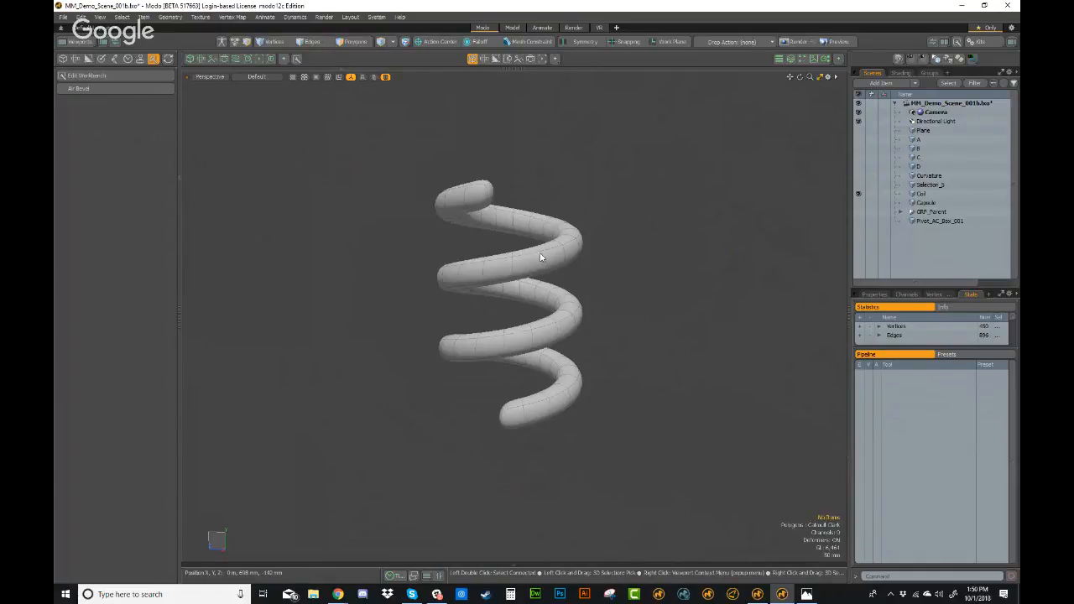
- Select the Coil item and expand its list of weight maps
{"action": "key", "text": "5"}
{"action": "left_click", "coordinate": [540, 253]}
{"action": "left_click_drag", "start_coordinate": [918, 346], "coordinate": [918, 417]}
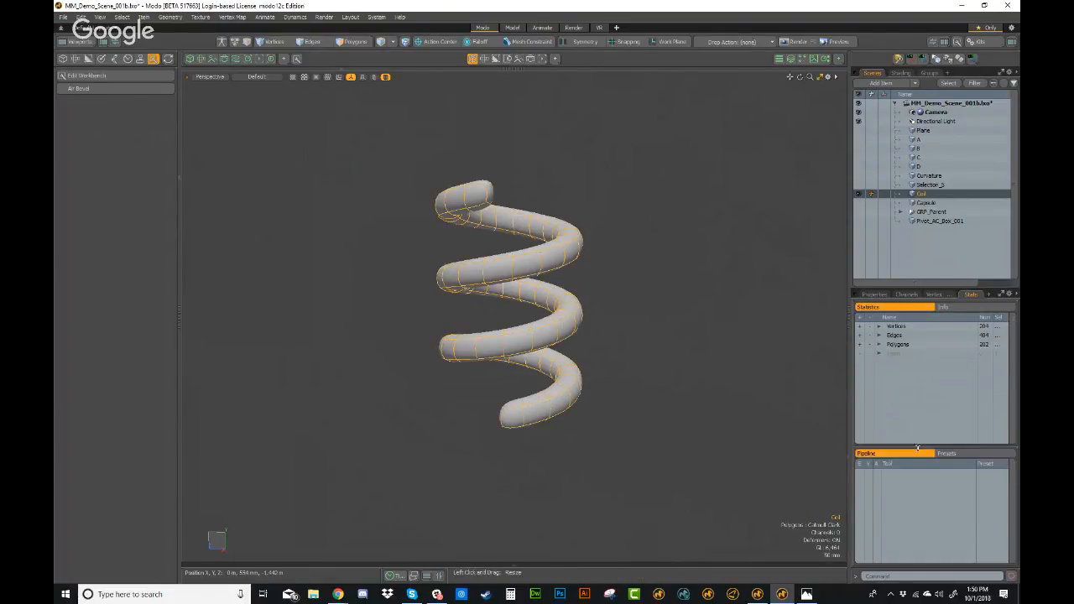
{"action": "left_click", "coordinate": [933, 296]}
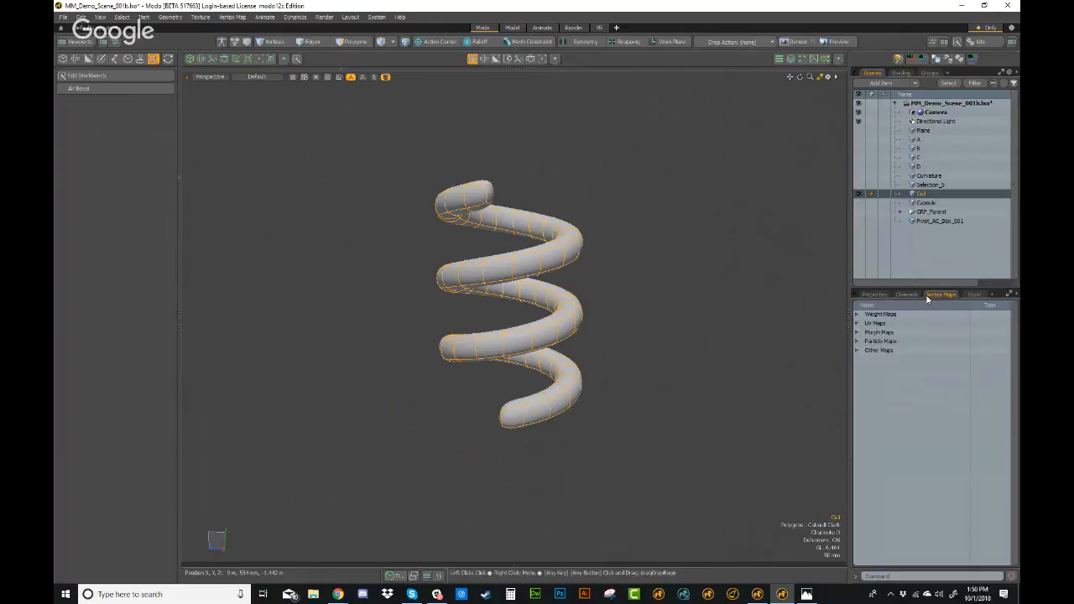
{"action": "left_click", "coordinate": [859, 315]}
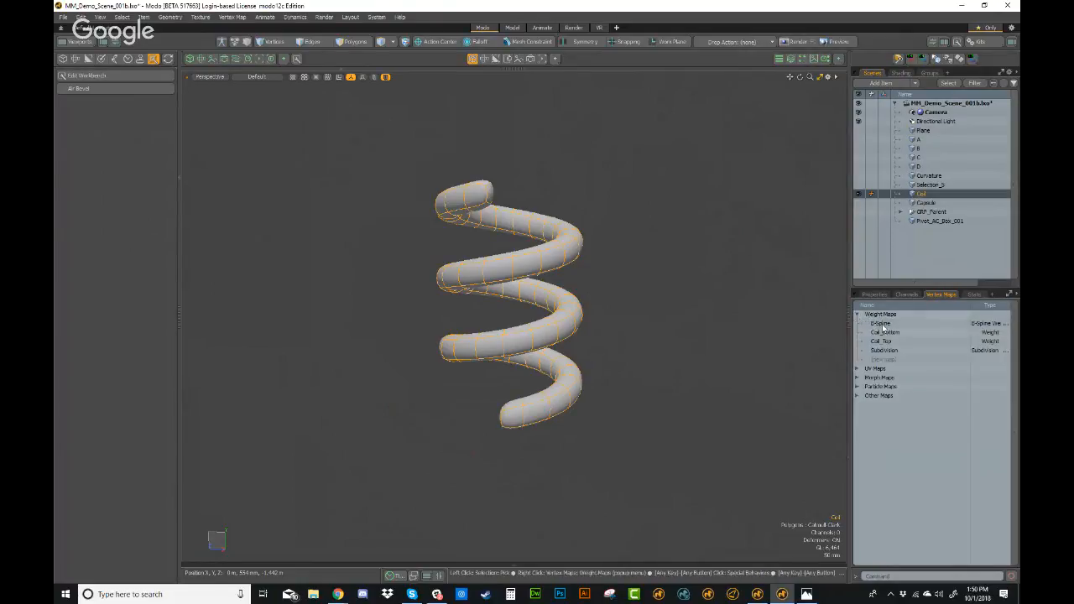
- Try to delete all of the coil's weight maps at once, including the B-Spline and Subdivision maps
{"action": "left_click_drag", "start_coordinate": [881, 325], "coordinate": [886, 355]}
{"action": "key", "text": "Delete"}
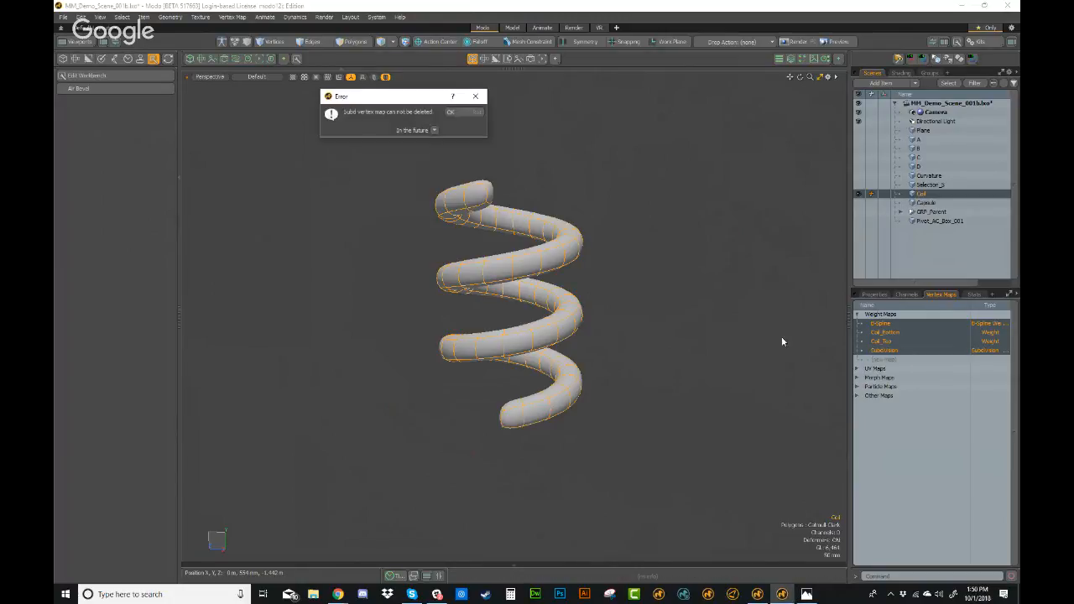
{"action": "left_click", "coordinate": [479, 114]}
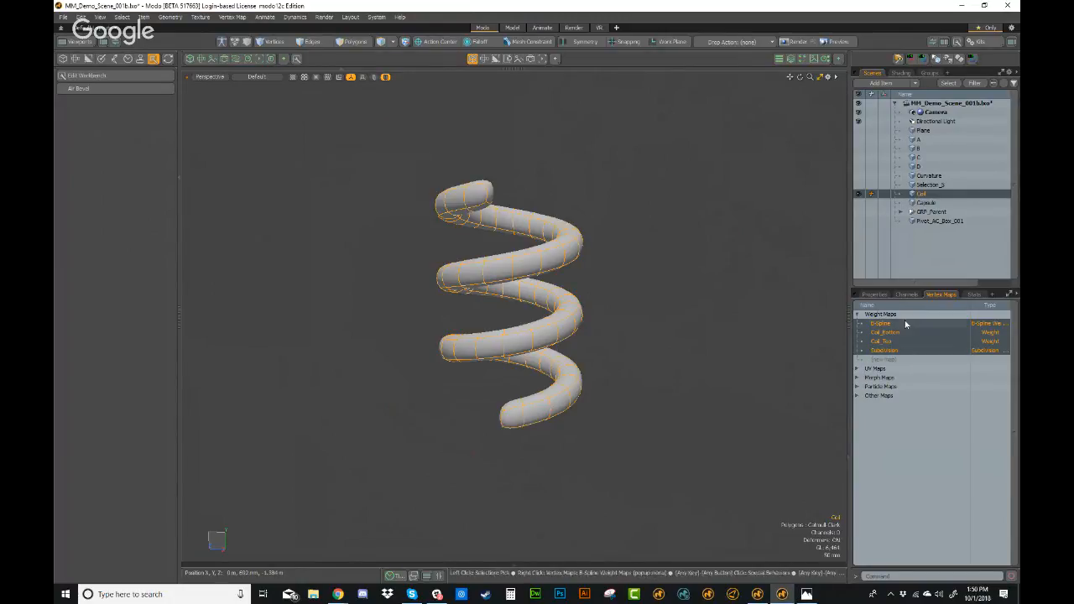
- Delete only the Coil_Bottom and Coil_Top weight maps
{"action": "left_click", "coordinate": [886, 336], "text": "ctrl"}
{"action": "left_click", "coordinate": [886, 335]}
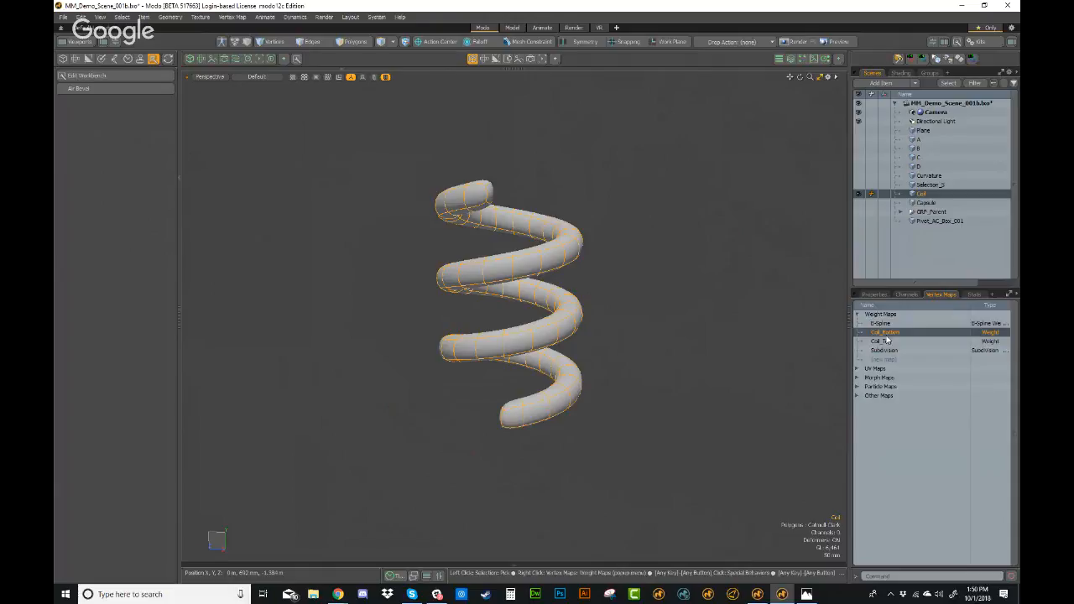
{"action": "left_click", "coordinate": [888, 340], "text": "ctrl"}
{"action": "right_click", "coordinate": [886, 344]}
{"action": "left_click", "coordinate": [869, 351]}
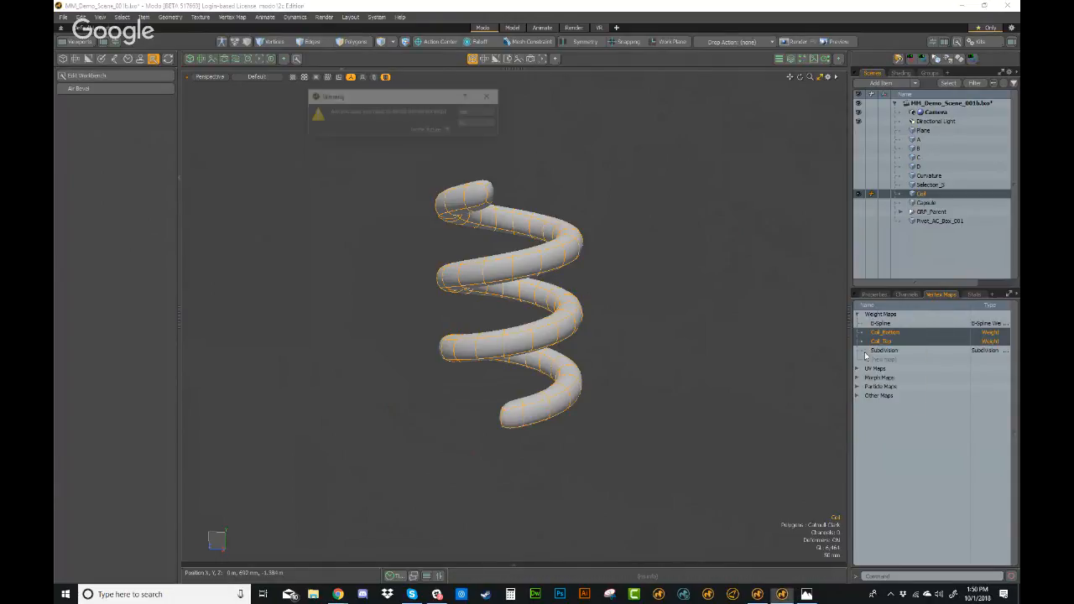
{"action": "left_click", "coordinate": [476, 125]}
- Apply a Vertex Map falloff to the coil in polygon selection mode
{"action": "left_click_drag", "start_coordinate": [553, 205], "coordinate": [567, 213], "text": "alt"}
{"action": "key", "text": "3"}
{"action": "left_click_drag", "start_coordinate": [641, 298], "coordinate": [604, 300], "text": "alt"}
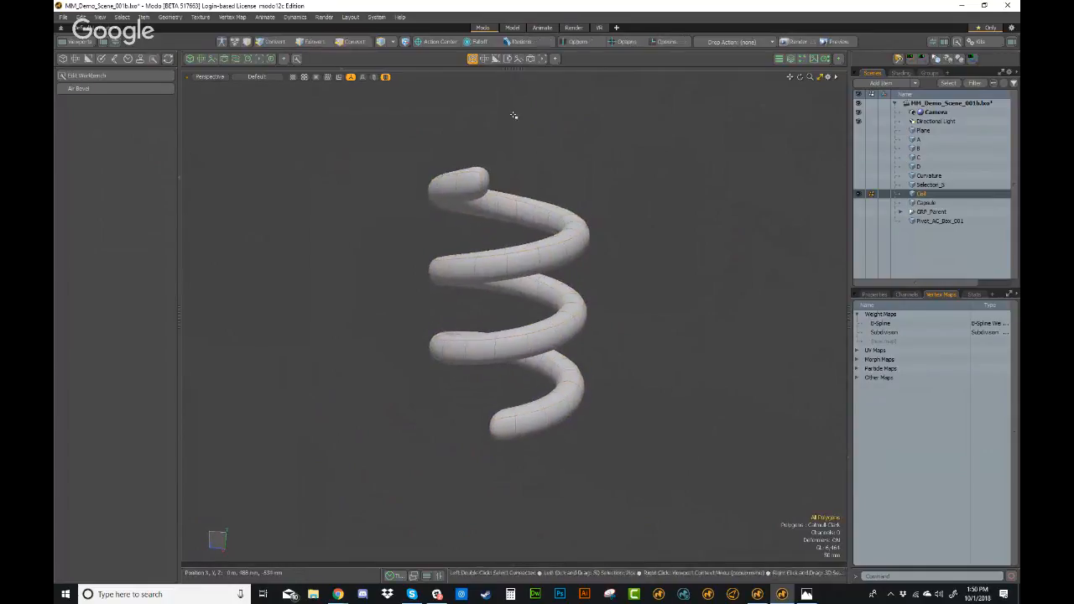
{"action": "left_click", "coordinate": [479, 41]}
{"action": "left_click", "coordinate": [482, 125]}
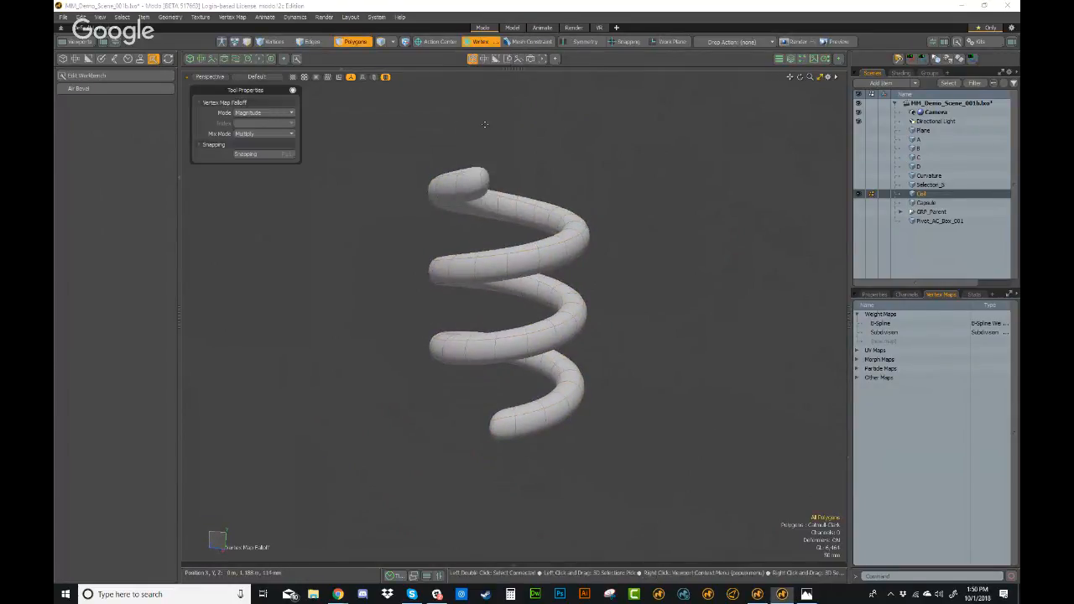
{"action": "left_click_drag", "start_coordinate": [689, 312], "coordinate": [726, 317], "text": "alt"}
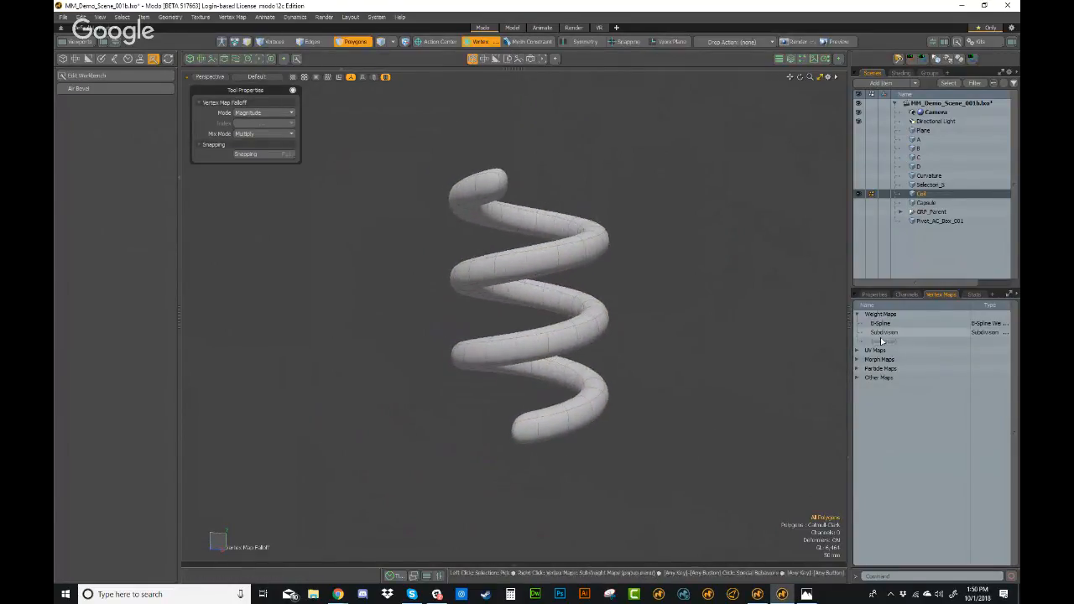
{"action": "left_click_drag", "start_coordinate": [594, 343], "coordinate": [580, 259], "text": "alt"}
{"action": "key", "text": "3"}
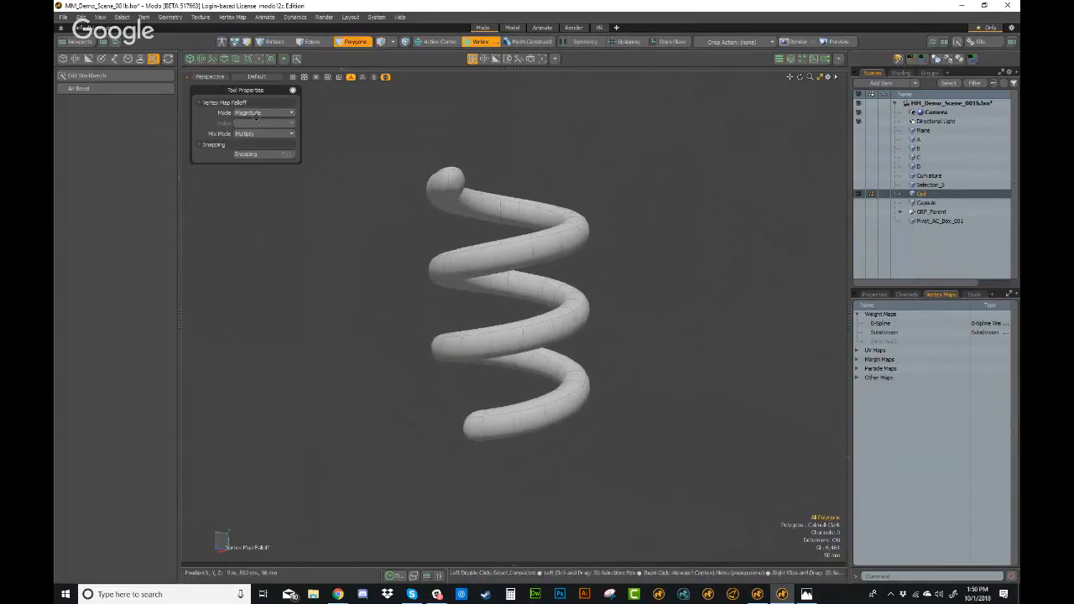
- Bring up the weighting tools and set the viewport to the Front view of the coil
{"action": "left_click", "coordinate": [116, 59]}
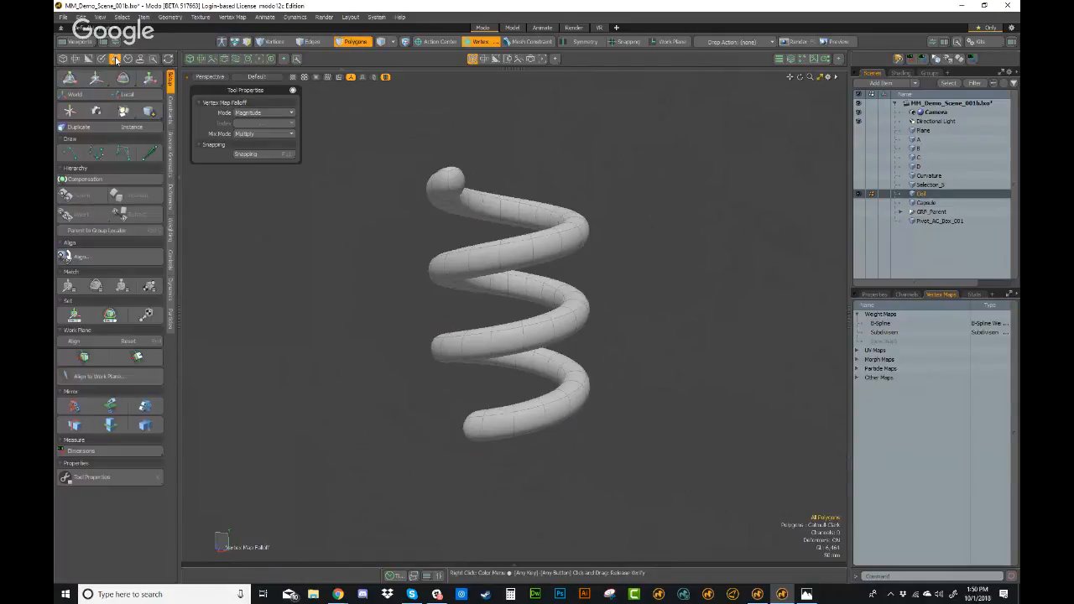
{"action": "left_click", "coordinate": [171, 228]}
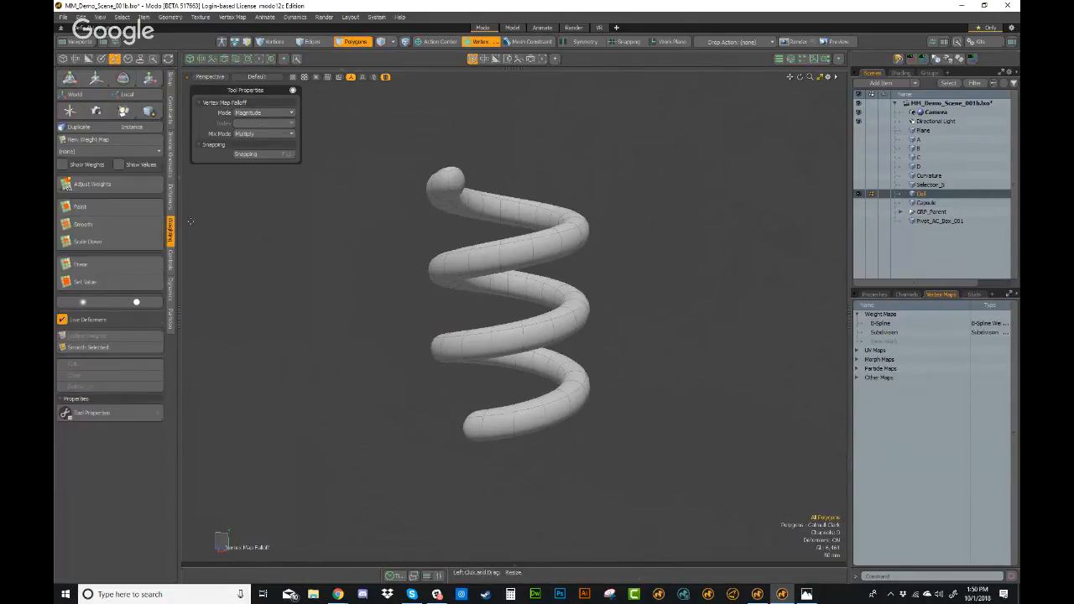
{"action": "left_click_drag", "start_coordinate": [629, 364], "coordinate": [547, 307], "text": "alt"}
{"action": "key", "text": "ctrl+space"}
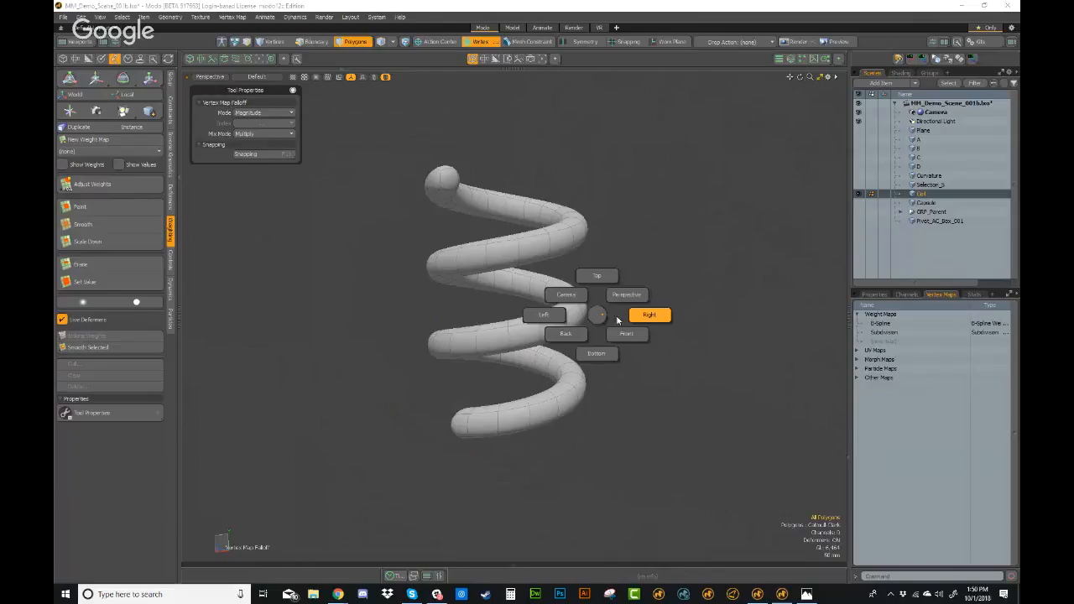
{"action": "left_click", "coordinate": [626, 334]}
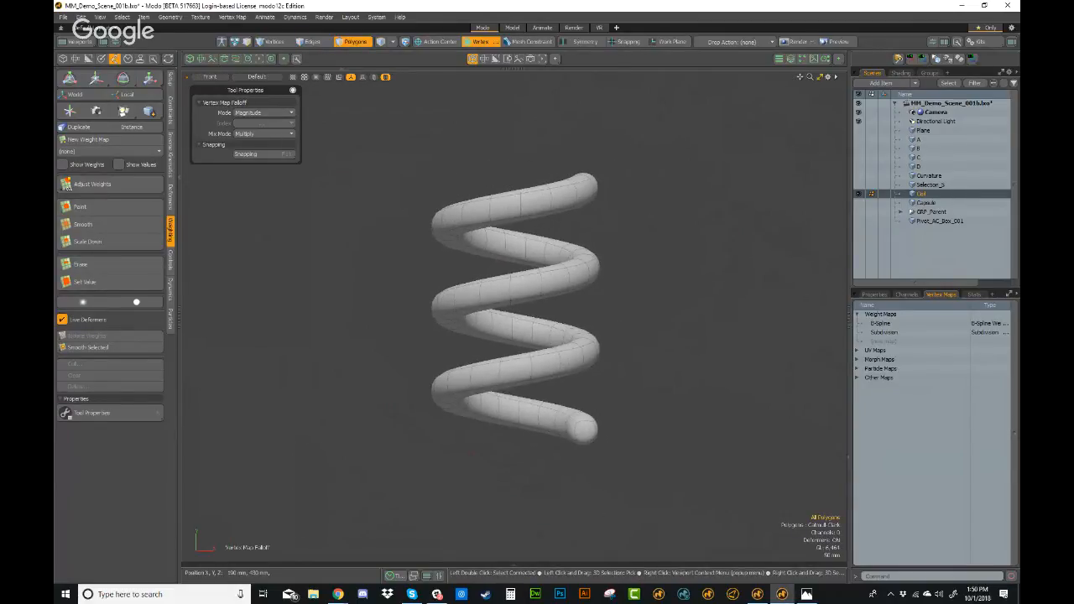
- Add a Linear falloff along the coil's height, starting at about 1.05 m in Y and ending at about -48 mm
{"action": "left_click", "coordinate": [479, 39]}
{"action": "left_click", "coordinate": [501, 127]}
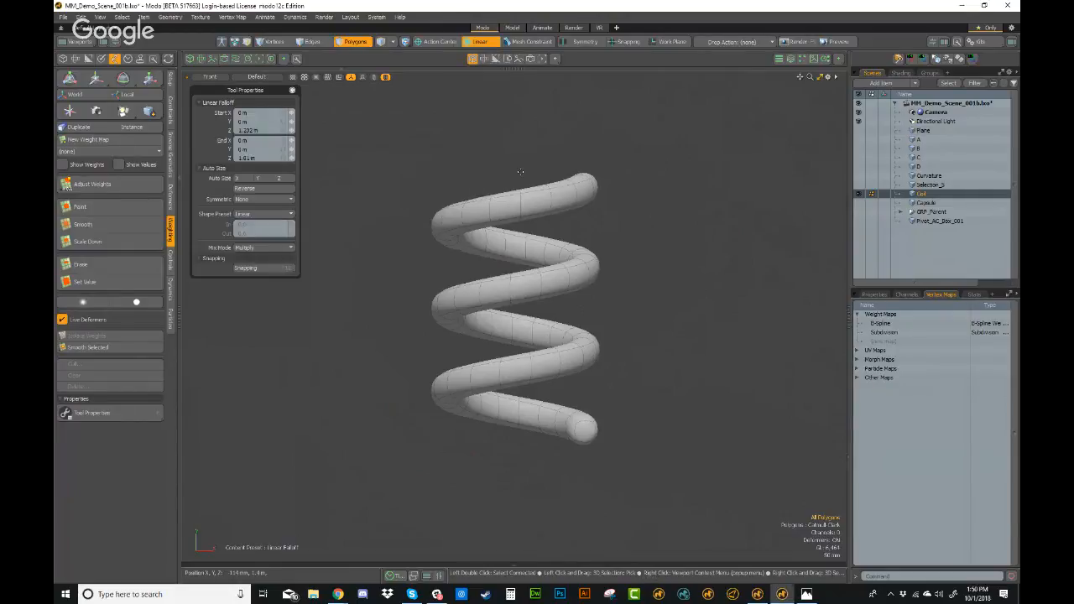
{"action": "left_click_drag", "start_coordinate": [535, 398], "coordinate": [514, 450]}
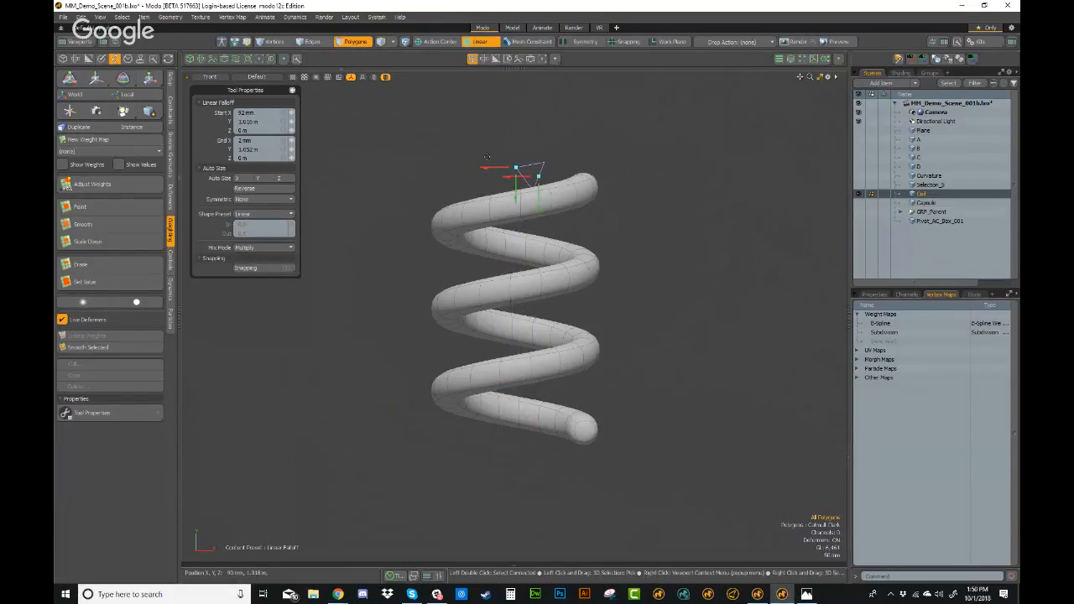
{"action": "left_click_drag", "start_coordinate": [516, 170], "coordinate": [522, 443]}
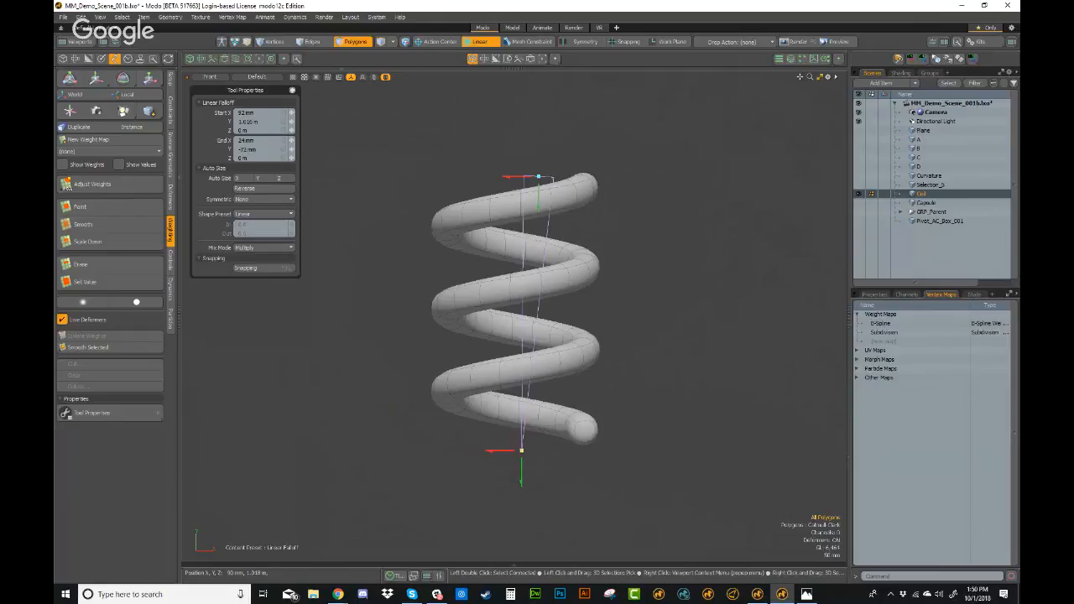
{"action": "left_click_drag", "start_coordinate": [540, 182], "coordinate": [528, 172]}
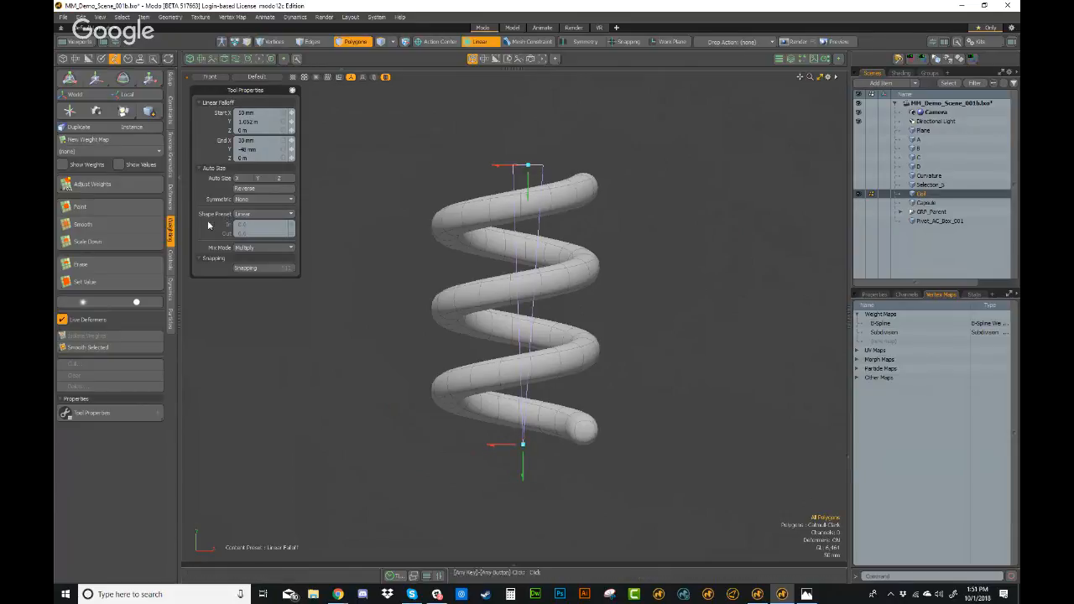
- Activate Adjust Weights, try a 20% weight on the coil without a custom map, and undo it
{"action": "left_click", "coordinate": [112, 185]}
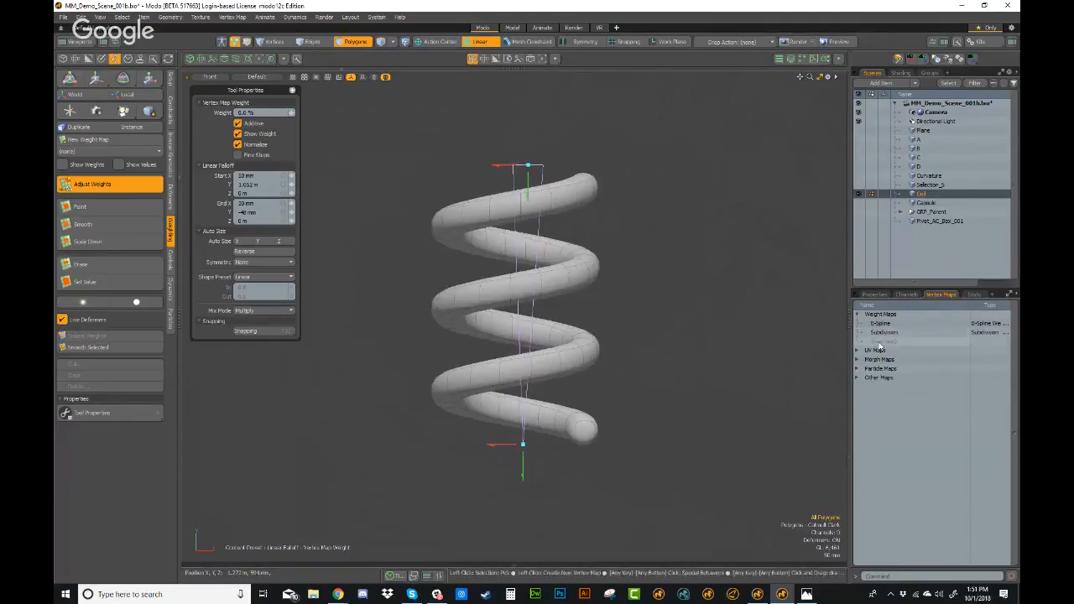
{"action": "left_click_drag", "start_coordinate": [462, 209], "coordinate": [569, 250]}
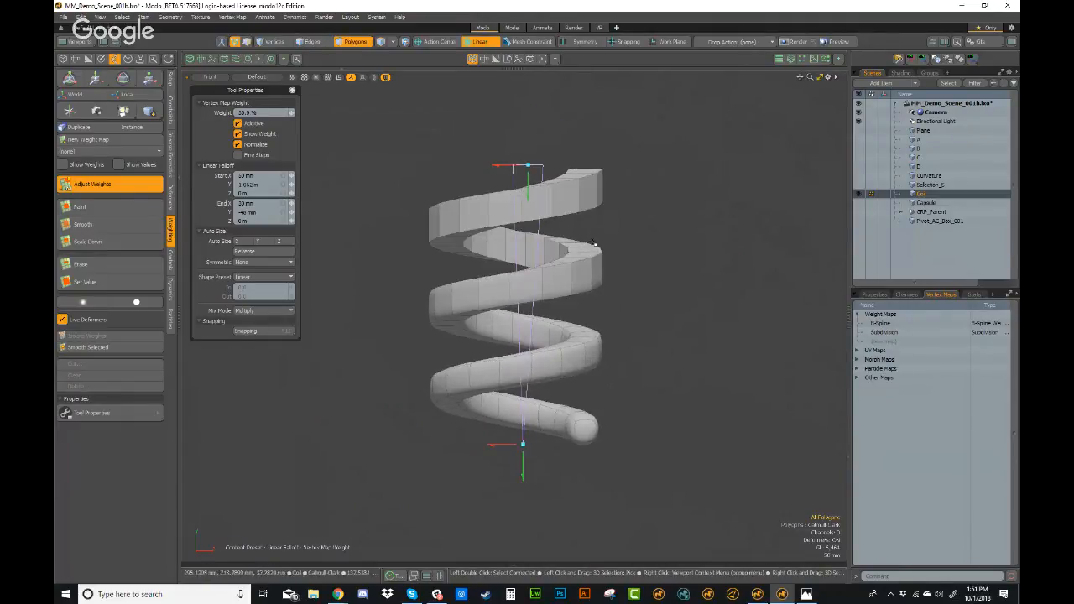
{"action": "key", "text": "ctrl+z"}
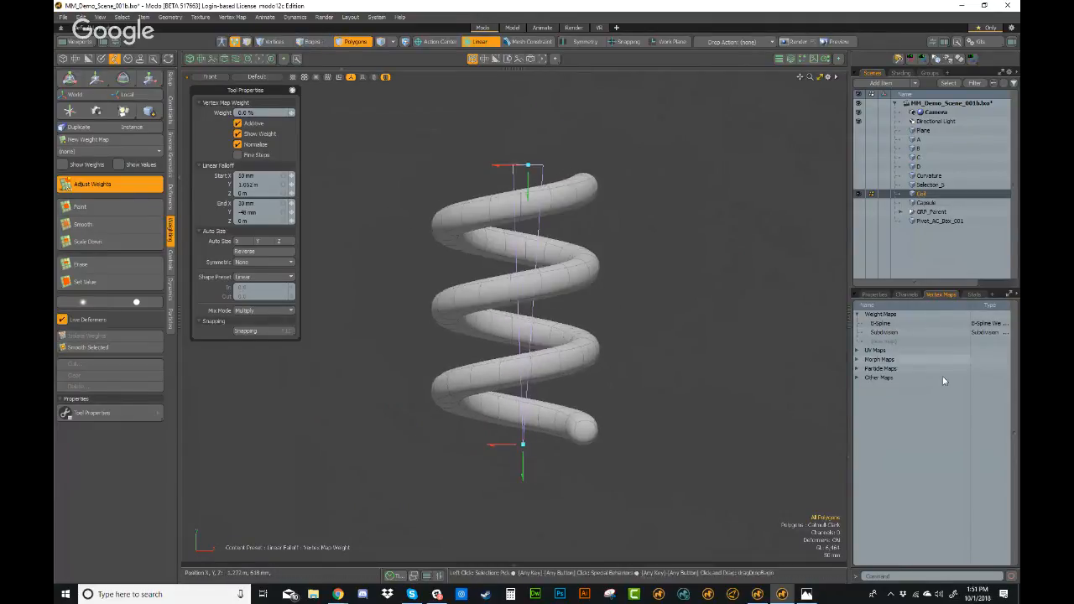
- Create a weight map named Top_Weight with an initial value of 1.0 and adjust its weight to 37.5%
{"action": "left_click", "coordinate": [891, 343]}
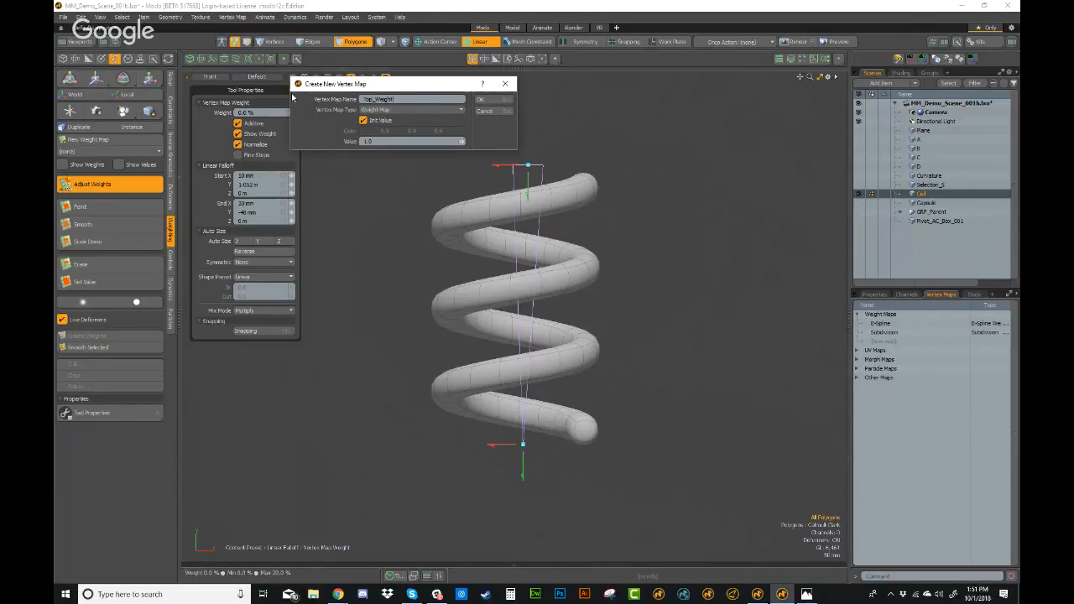
{"action": "left_click", "coordinate": [481, 100]}
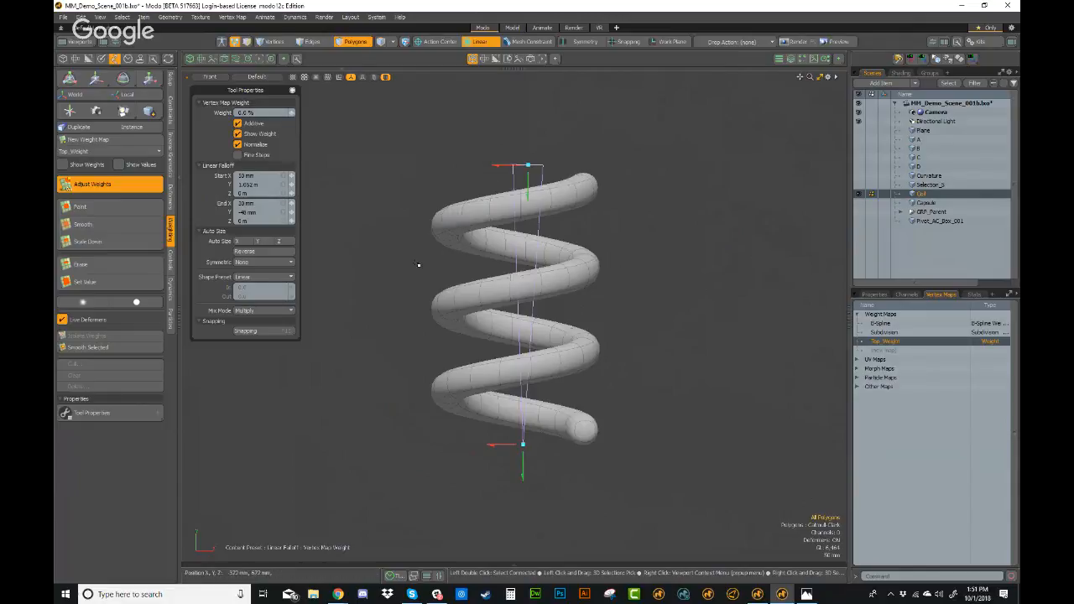
{"action": "left_click_drag", "start_coordinate": [414, 249], "coordinate": [446, 249]}
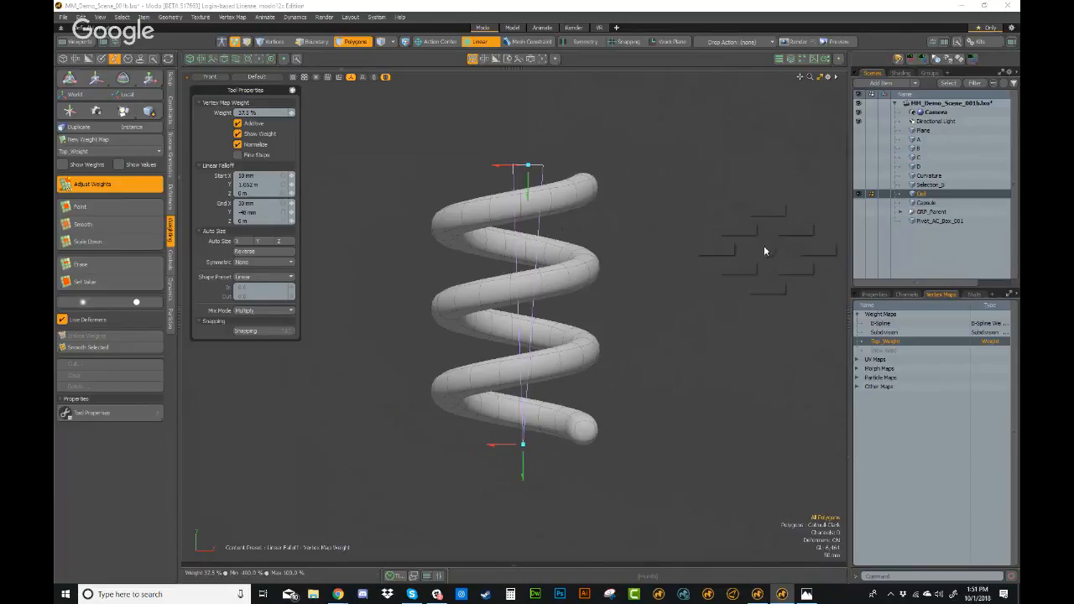
- Switch the viewport to Vertex Map shading and clear the values of the Top_Weight map
{"action": "key", "text": "ctrl+grave"}
{"action": "left_click", "coordinate": [715, 249]}
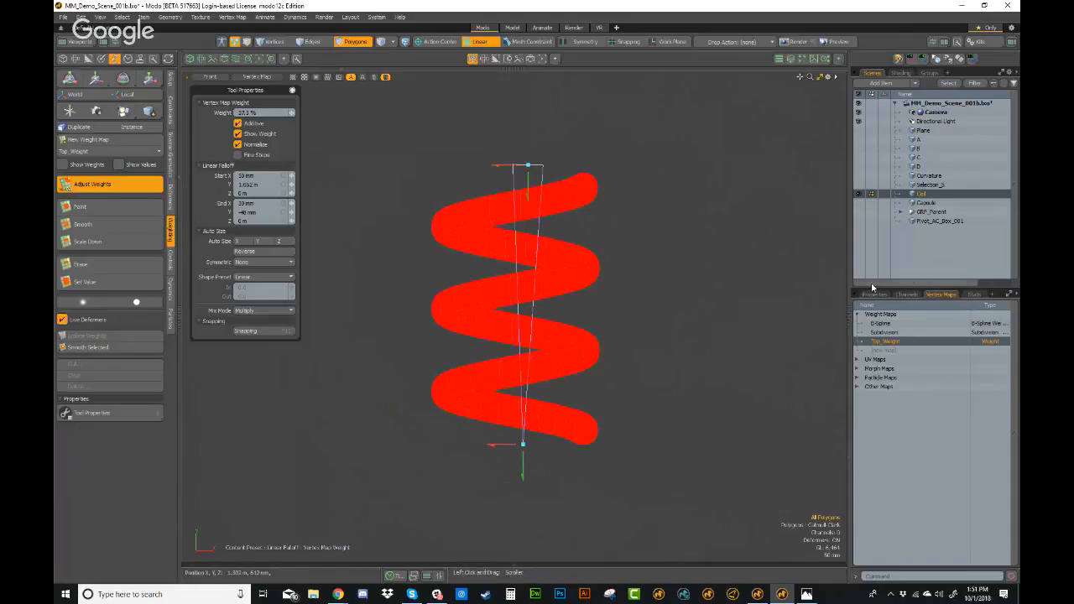
{"action": "right_click", "coordinate": [885, 344]}
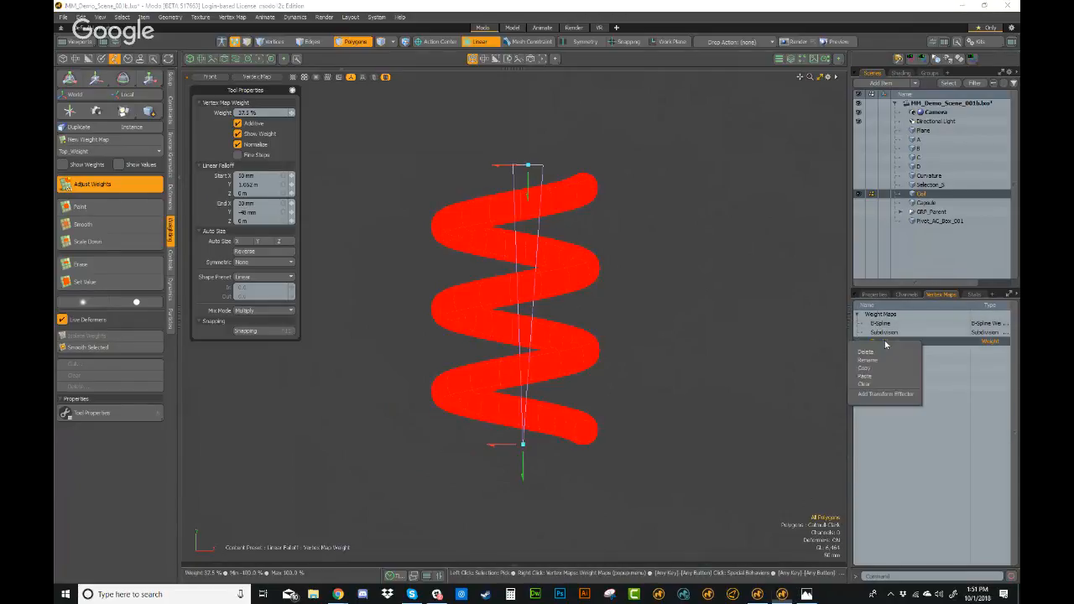
{"action": "left_click", "coordinate": [877, 386]}
- Move the Tool Properties window lower and reapply Vertex Map shading to the viewport
{"action": "left_click_drag", "start_coordinate": [255, 91], "coordinate": [251, 161]}
{"action": "key", "text": "ctrl+2"}
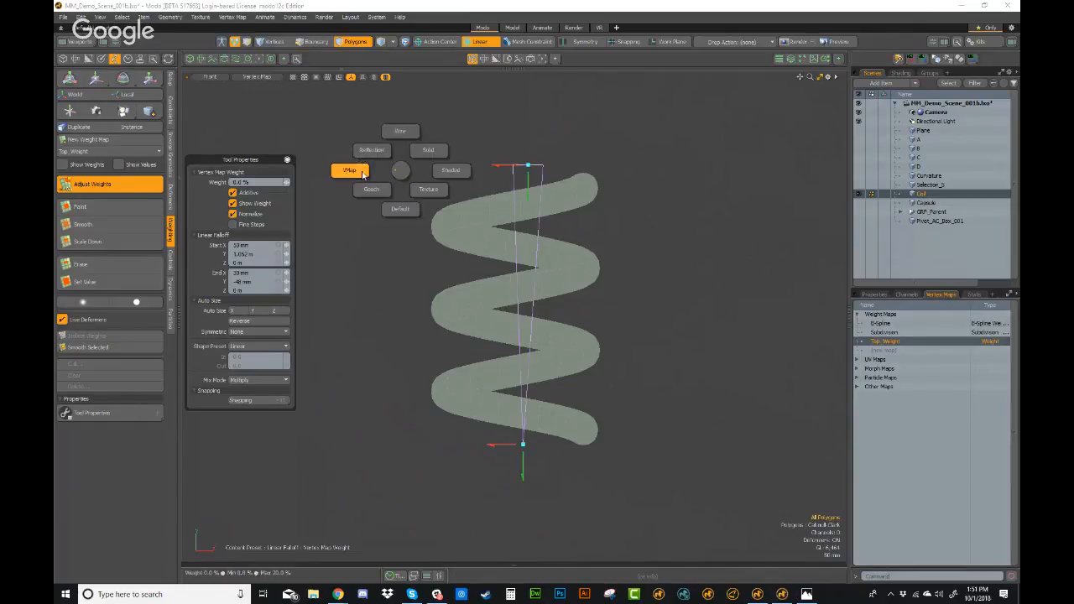
{"action": "left_click", "coordinate": [363, 172]}
{"action": "left_click", "coordinate": [261, 79]}
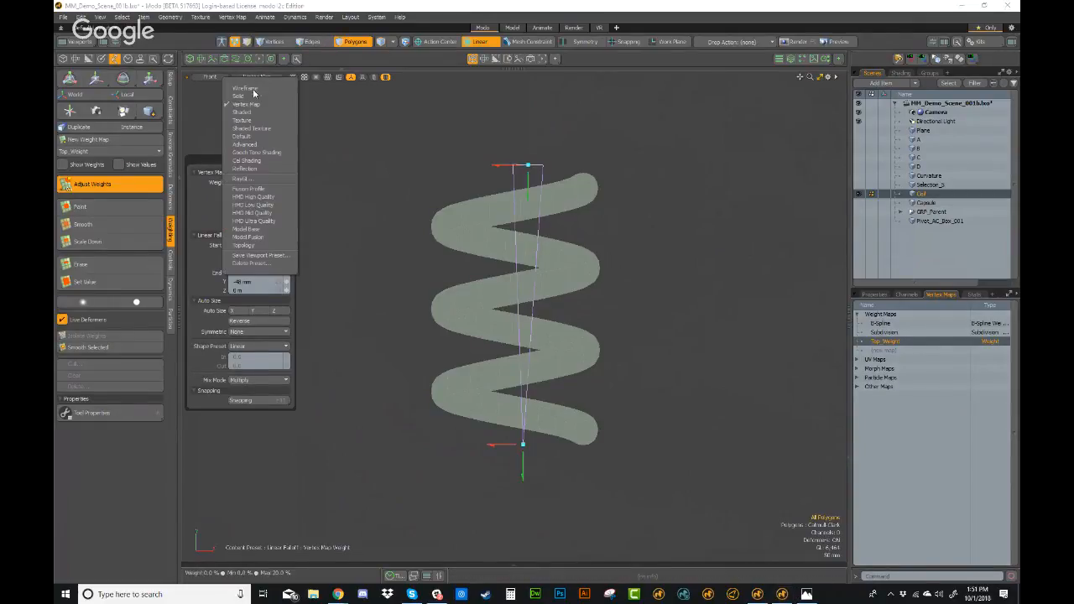
{"action": "left_click", "coordinate": [244, 105]}
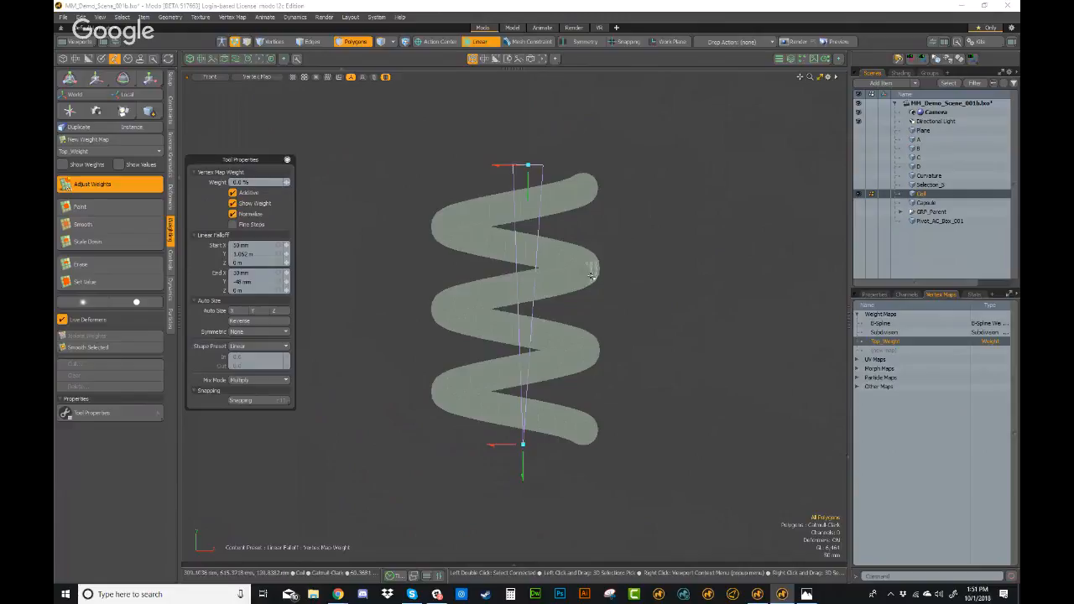
- Raise the Top_Weight map to 100% through the Linear falloff, place the falloff's end at about 250 mm in Y, and drop the tools
{"action": "left_click_drag", "start_coordinate": [398, 231], "coordinate": [549, 231]}
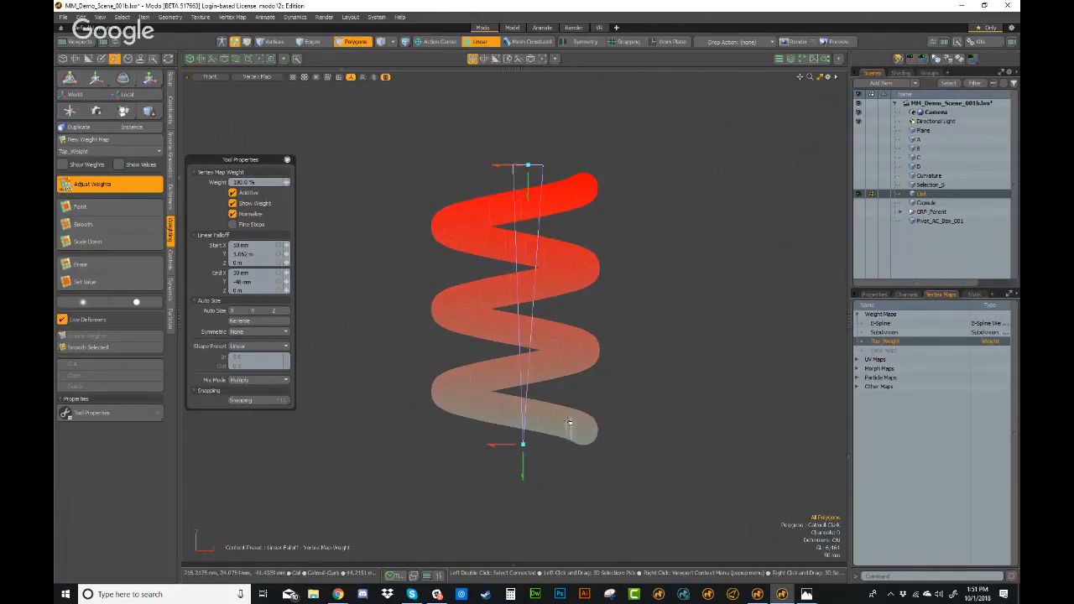
{"action": "left_click_drag", "start_coordinate": [523, 446], "coordinate": [525, 379]}
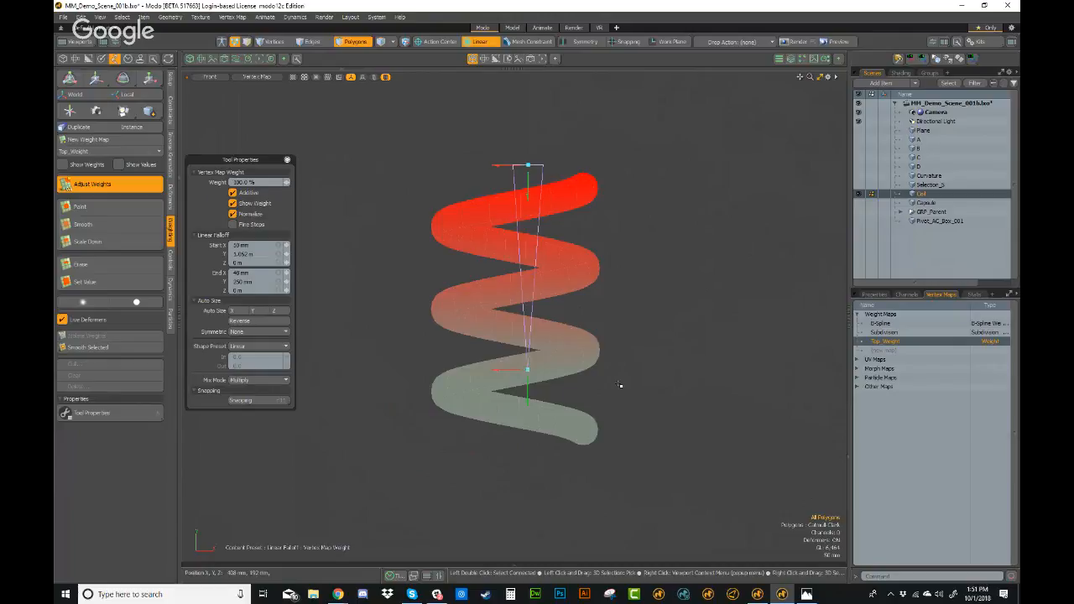
{"action": "key", "text": "Escape"}
{"action": "key", "text": "Escape"}
- Switch the viewport from Front to Perspective view and use Default shading
{"action": "left_click_drag", "start_coordinate": [692, 294], "coordinate": [658, 344], "text": "alt"}
{"action": "key", "text": "3"}
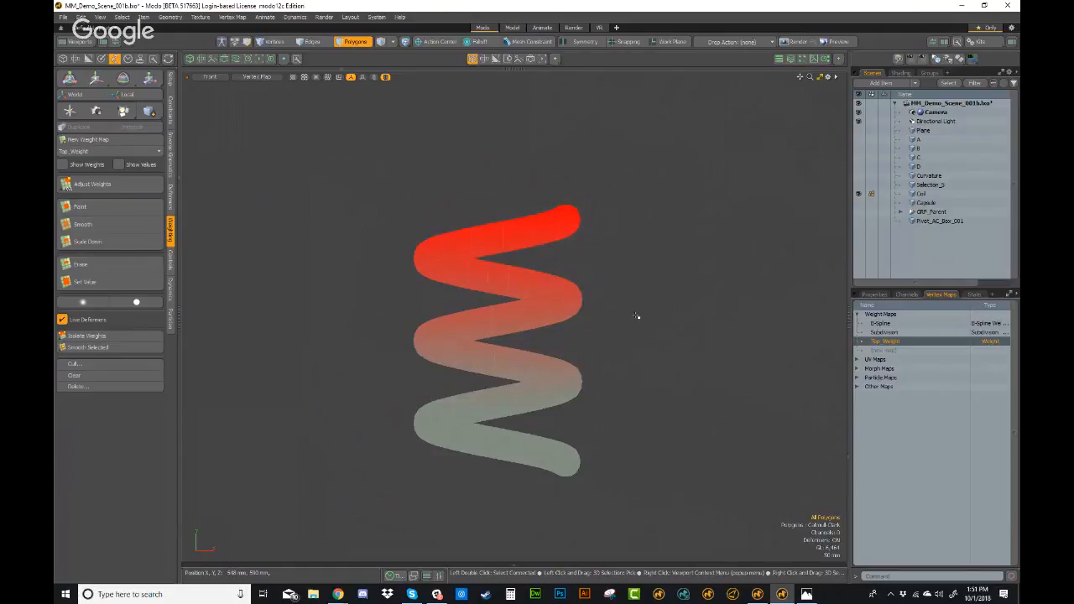
{"action": "key", "text": "ctrl+space"}
{"action": "left_click", "coordinate": [674, 297]}
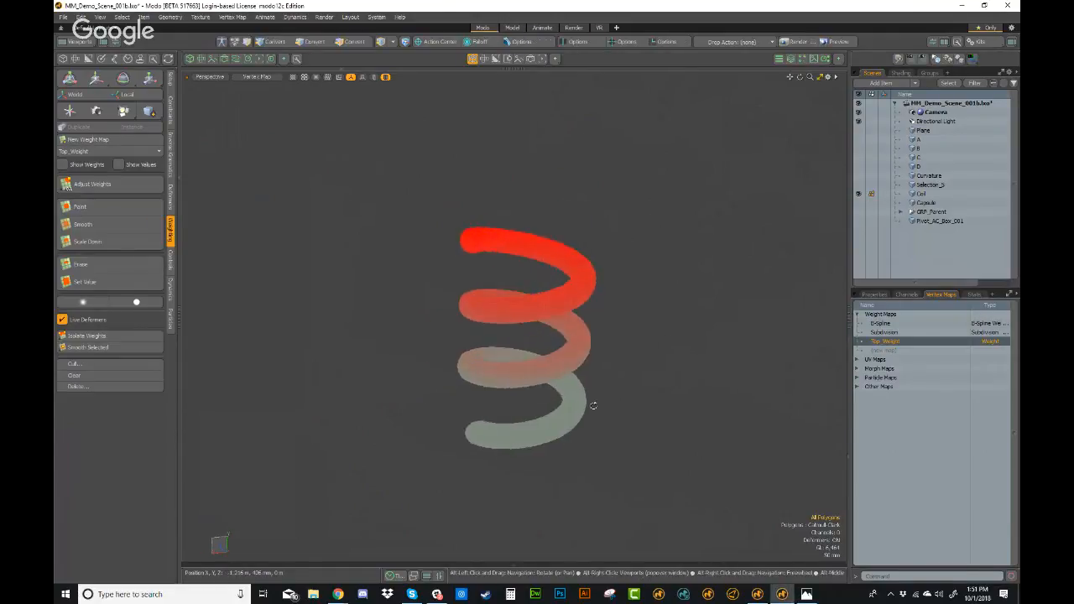
{"action": "key", "text": "shift+space"}
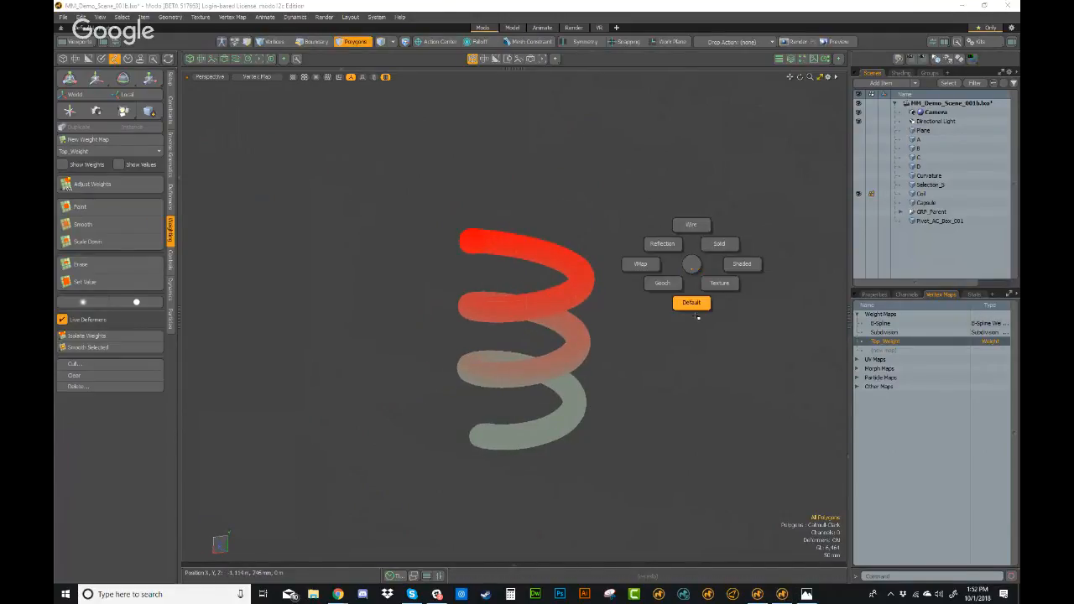
{"action": "left_click", "coordinate": [697, 317]}
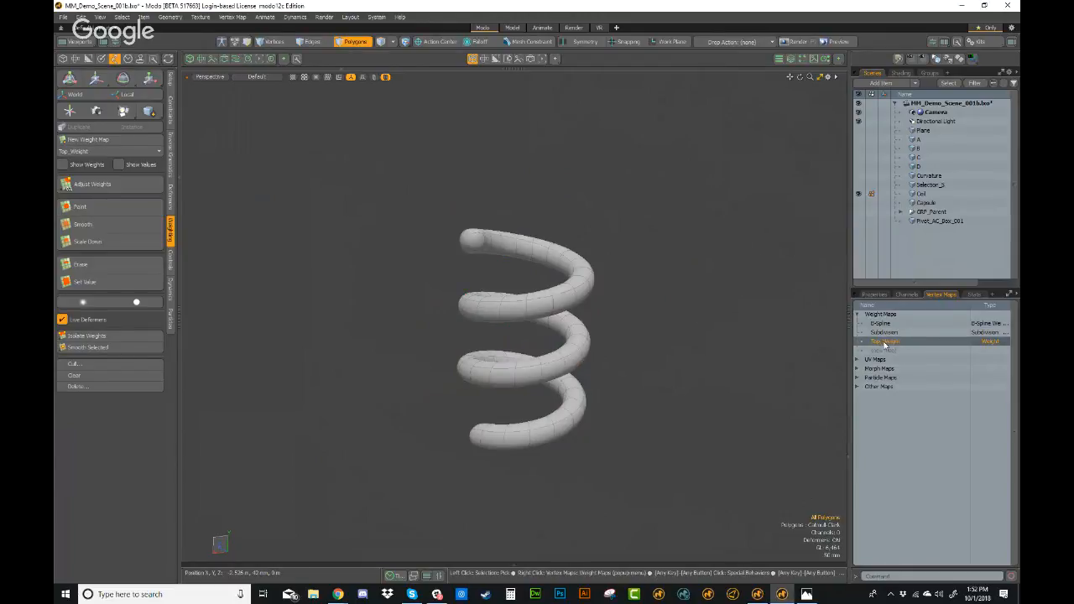
- Apply a Vertex Map falloff based on Top_Weight and activate the Move tool
{"action": "left_click", "coordinate": [477, 41]}
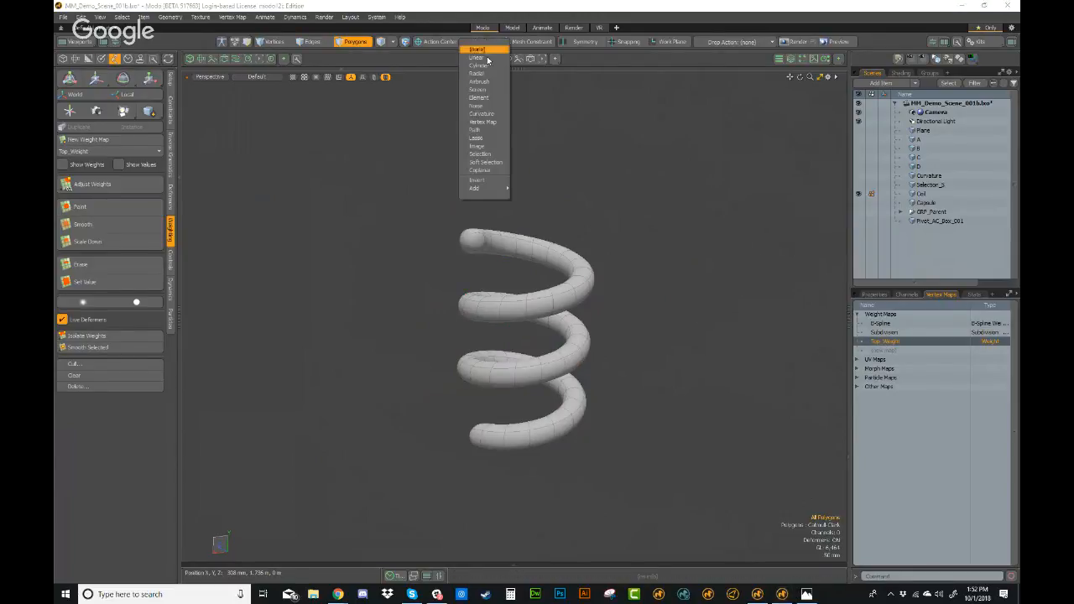
{"action": "left_click", "coordinate": [482, 122]}
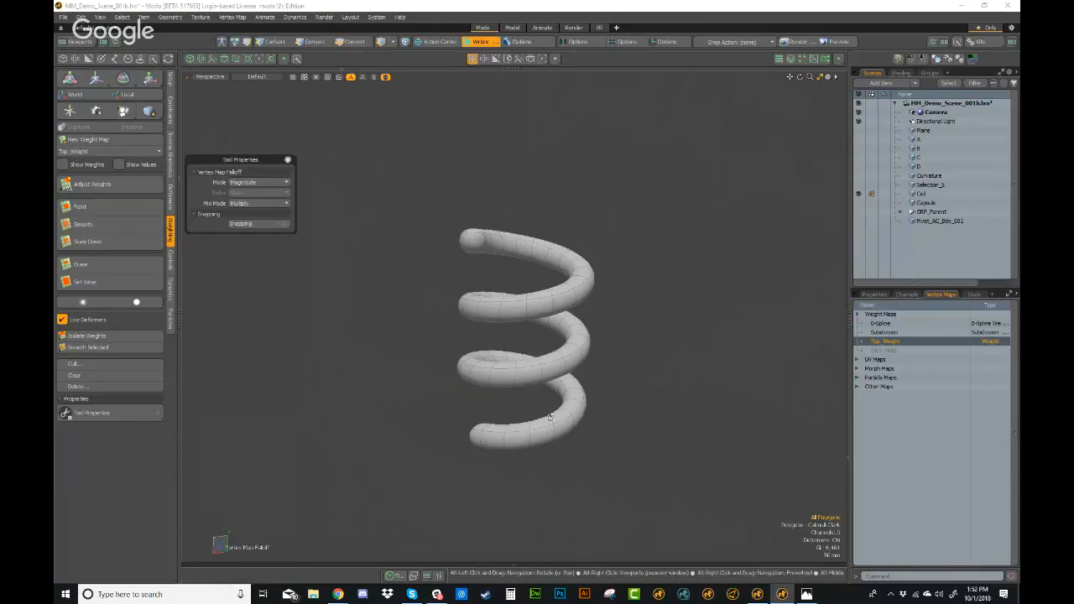
{"action": "key", "text": "w"}
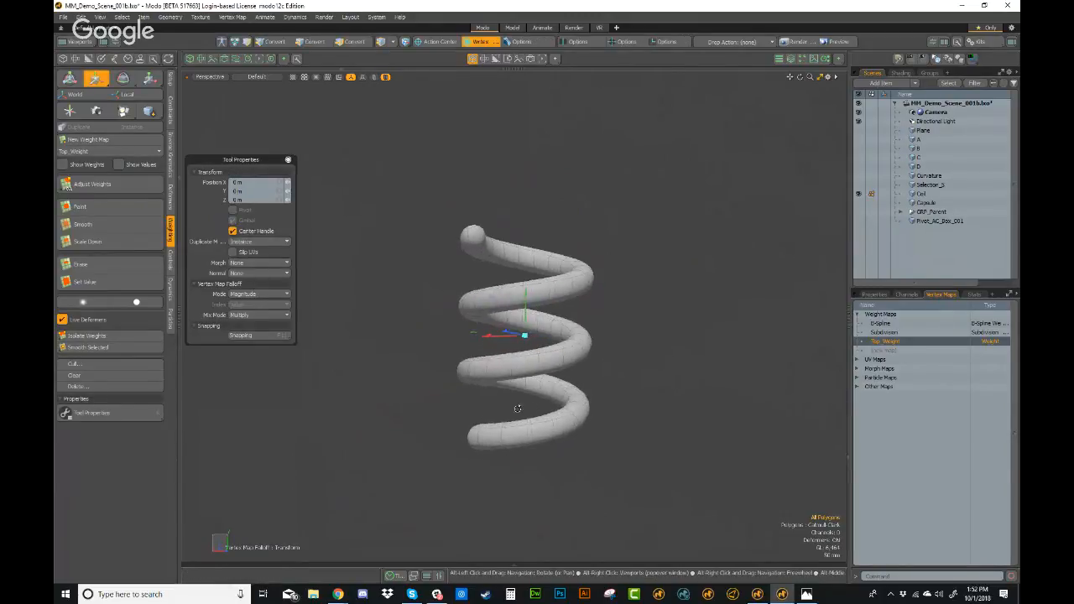
- Try moving the coil down through the Vertex Map falloff, by about -485 mm in Y
{"action": "left_click_drag", "start_coordinate": [526, 297], "coordinate": [523, 348]}
{"action": "left_click_drag", "start_coordinate": [521, 446], "coordinate": [530, 340]}
{"action": "scroll", "coordinate": [525, 359], "scroll_direction": "up", "scroll_amount": 3}
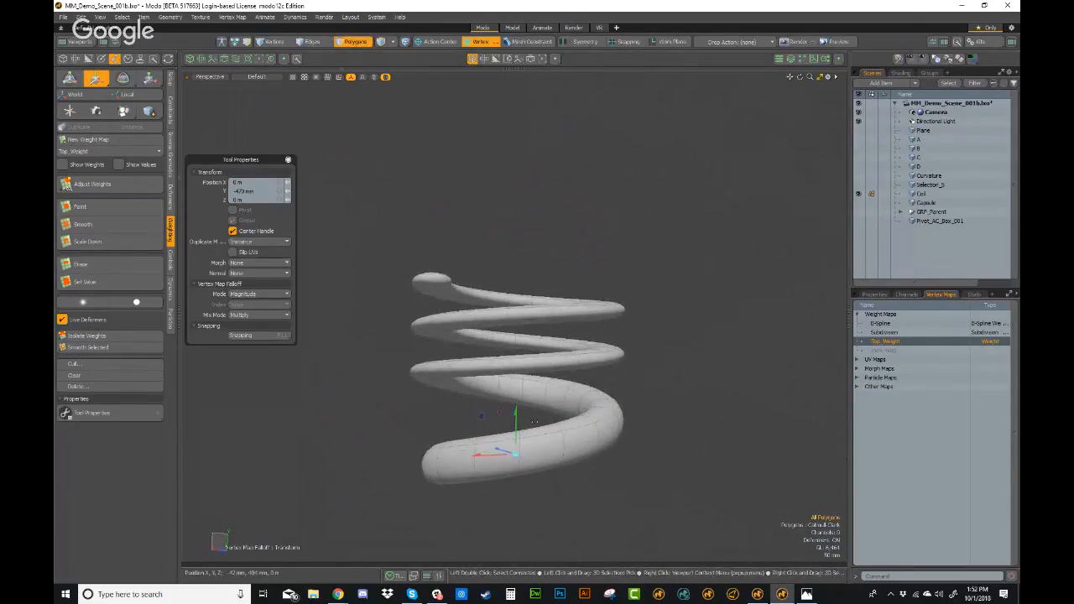
{"action": "scroll", "coordinate": [521, 421], "scroll_direction": "up", "scroll_amount": 1}
{"action": "mouse_move", "coordinate": [524, 418]}
{"action": "left_mouse_down", "text": "alt+shift"}
{"action": "mouse_move", "coordinate": [529, 408]}
{"action": "mouse_move", "coordinate": [519, 458]}
{"action": "mouse_move", "coordinate": [519, 418]}
{"action": "left_mouse_up", "text": "alt+shift"}
{"action": "scroll", "coordinate": [529, 369], "scroll_direction": "down", "scroll_amount": 1}
{"action": "left_click_drag", "start_coordinate": [541, 340], "coordinate": [528, 277], "text": "alt"}
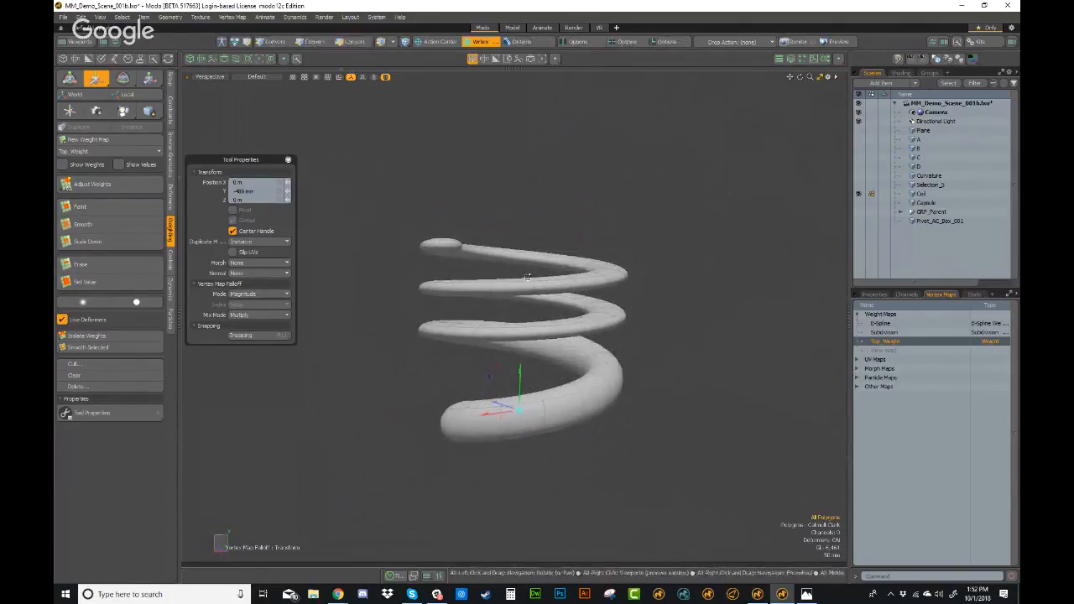
- Vary the coil's Y offset between about -624 mm and -440 mm to compress it further, and undo the move
{"action": "left_click_drag", "start_coordinate": [571, 243], "coordinate": [506, 305], "text": "alt"}
{"action": "left_click_drag", "start_coordinate": [519, 369], "coordinate": [515, 409]}
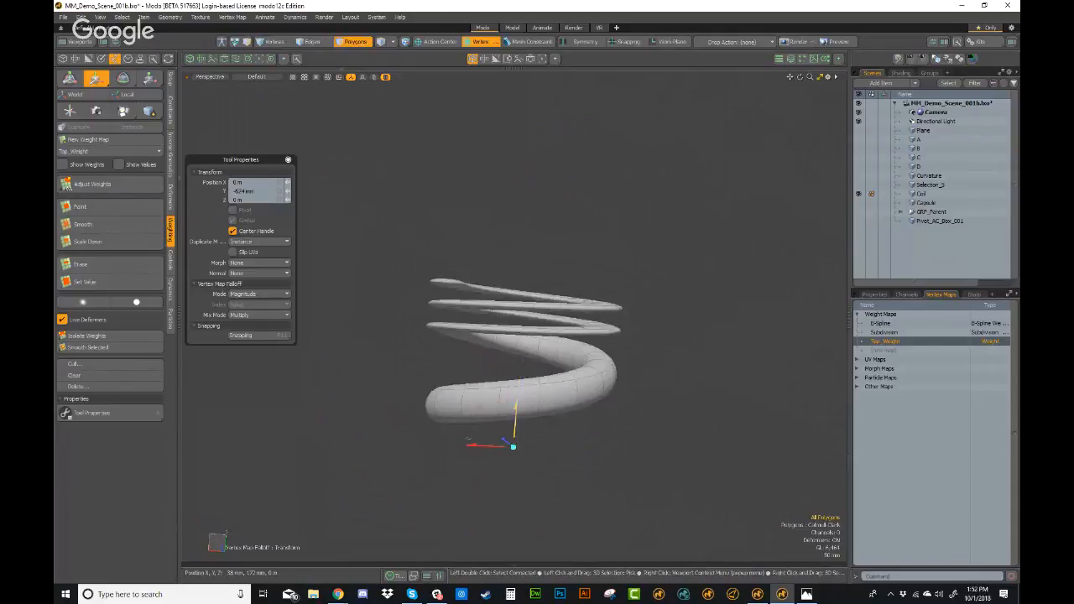
{"action": "left_click_drag", "start_coordinate": [523, 324], "coordinate": [522, 350]}
{"action": "scroll", "coordinate": [545, 274], "scroll_direction": "down", "scroll_amount": 1}
{"action": "key", "text": "3"}
{"action": "left_click_drag", "start_coordinate": [502, 286], "coordinate": [457, 256], "text": "alt"}
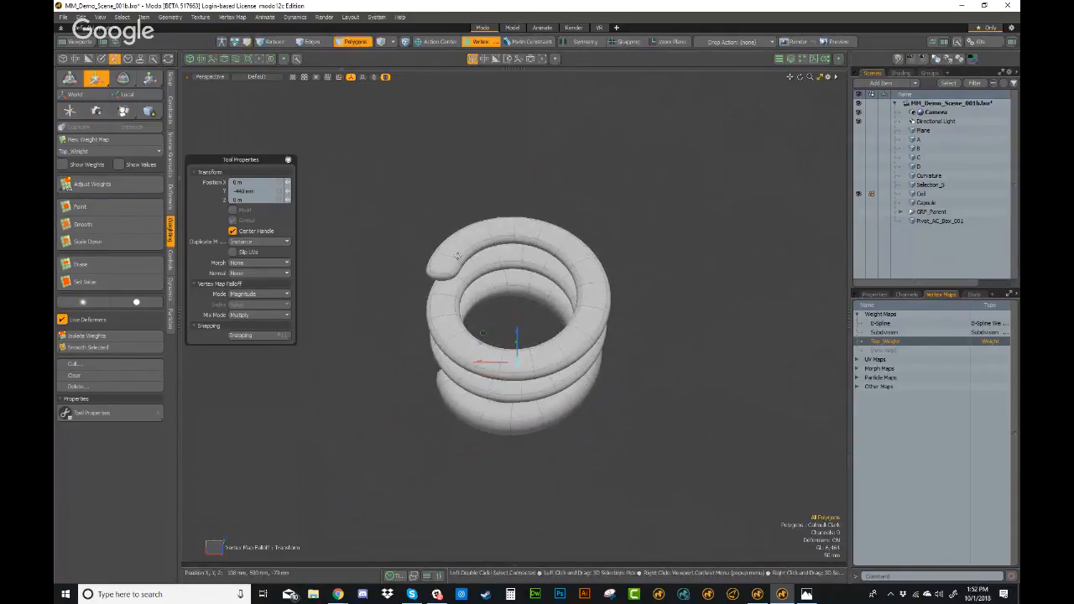
{"action": "left_click_drag", "start_coordinate": [507, 376], "coordinate": [517, 348], "text": "alt"}
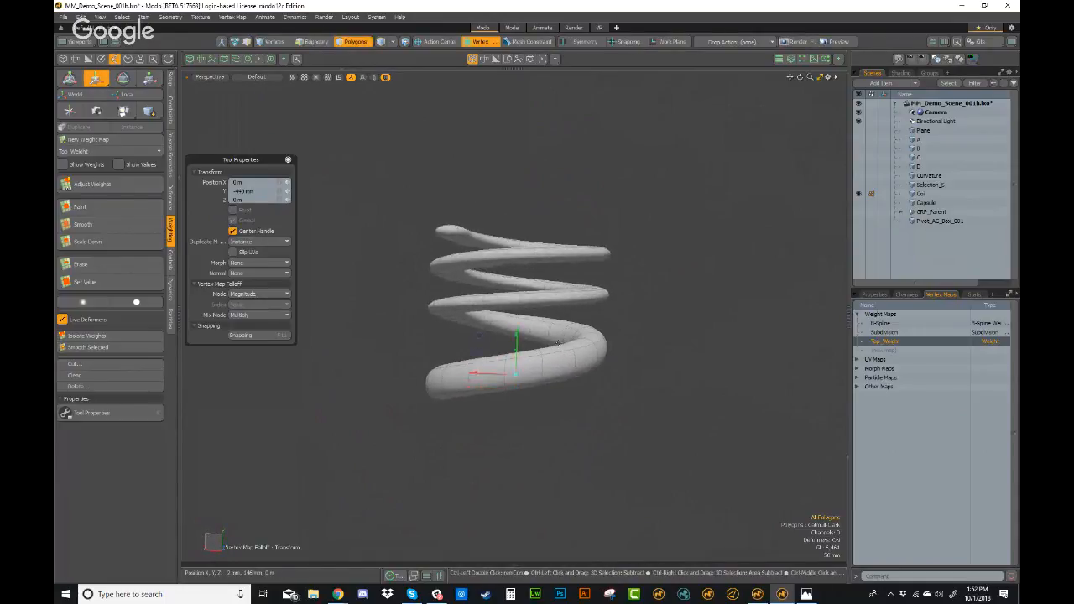
{"action": "key", "text": "ctrl+z"}
{"action": "scroll", "coordinate": [611, 328], "scroll_direction": "up", "scroll_amount": 1}
{"action": "scroll", "coordinate": [649, 335], "scroll_direction": "down", "scroll_amount": 2}
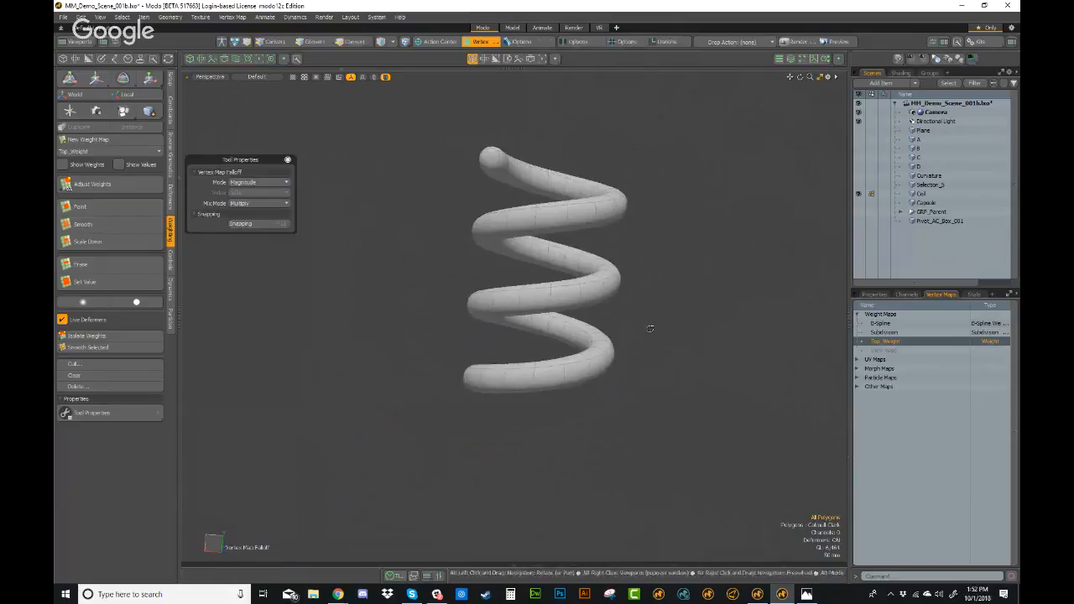
- Return the viewport to Vertex Map shading and clear the values of the Top_Weight map
{"action": "key", "text": "alt+grave"}
{"action": "left_click", "coordinate": [720, 271]}
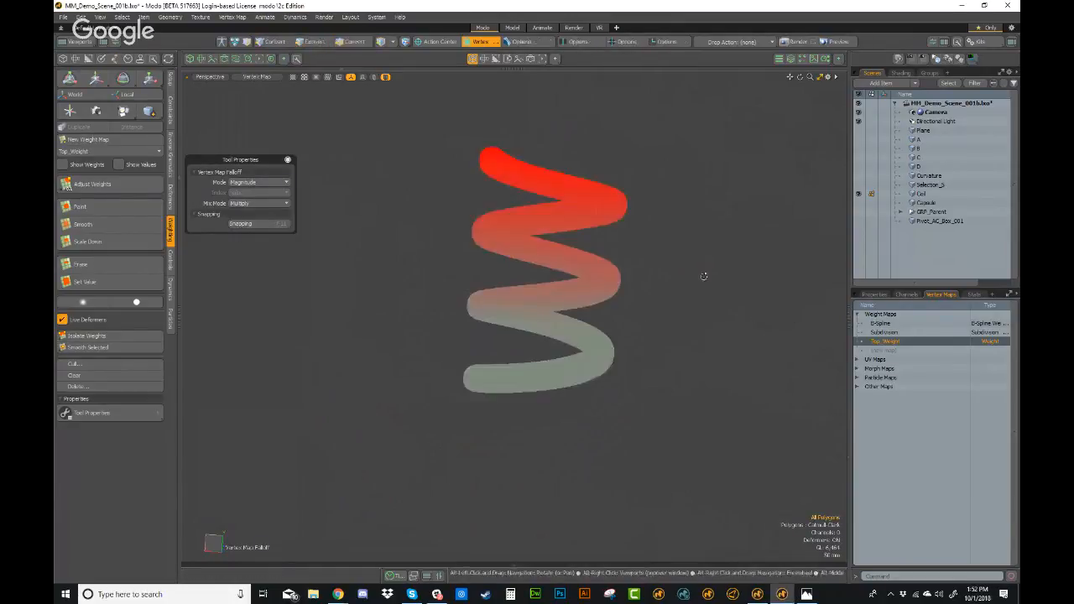
{"action": "left_click_drag", "start_coordinate": [695, 256], "coordinate": [666, 278], "text": "alt"}
{"action": "key", "text": "3"}
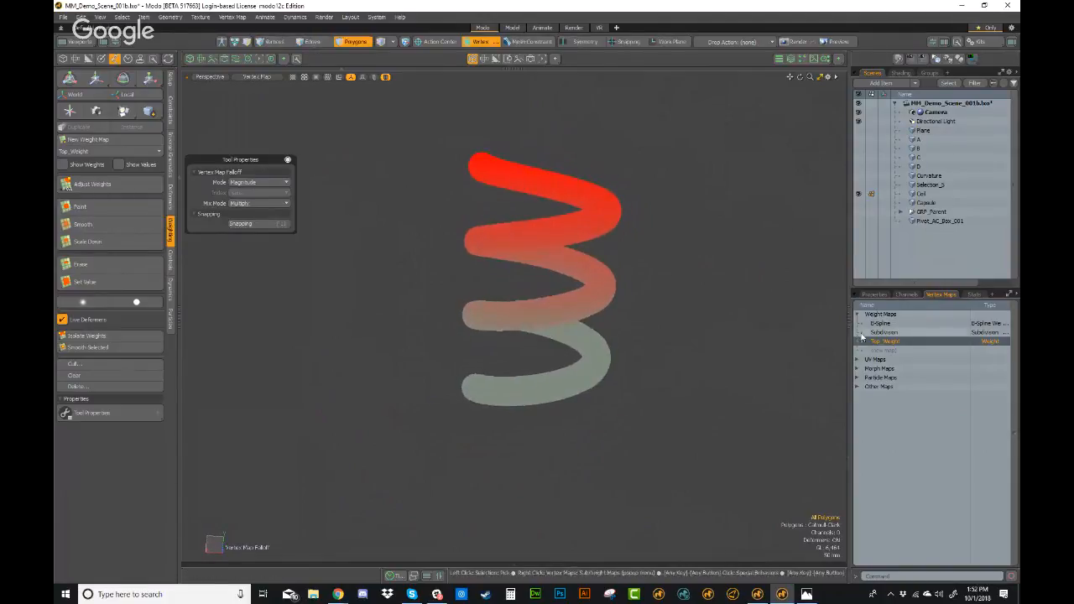
{"action": "right_click", "coordinate": [888, 343]}
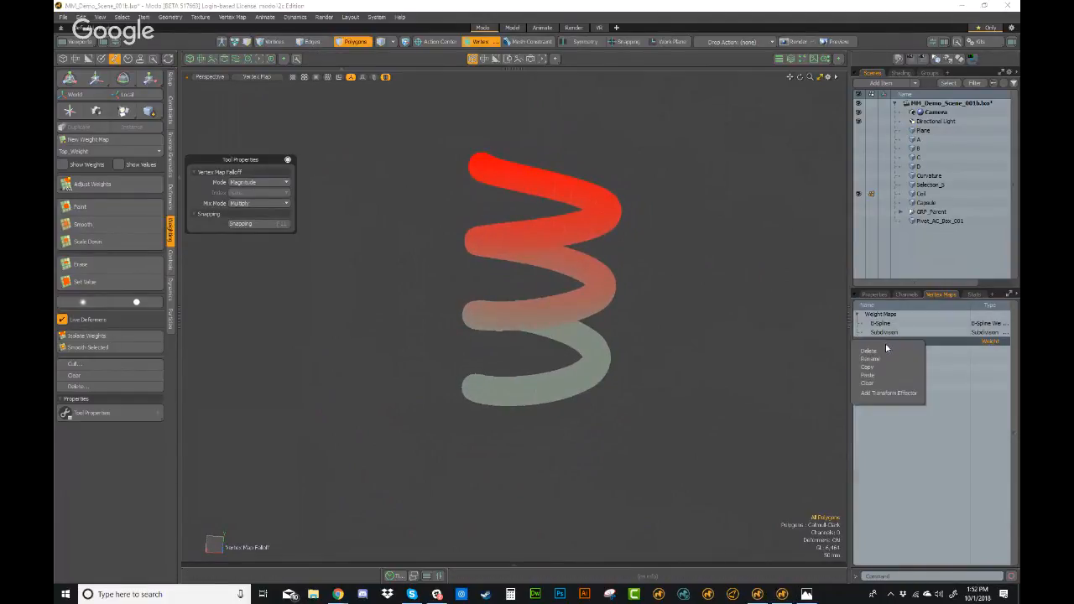
{"action": "left_click", "coordinate": [869, 384]}
- Remove the Vertex Map falloff by setting the falloff to none
{"action": "left_click_drag", "start_coordinate": [743, 348], "coordinate": [601, 300], "text": "alt"}
{"action": "left_click", "coordinate": [480, 41]}
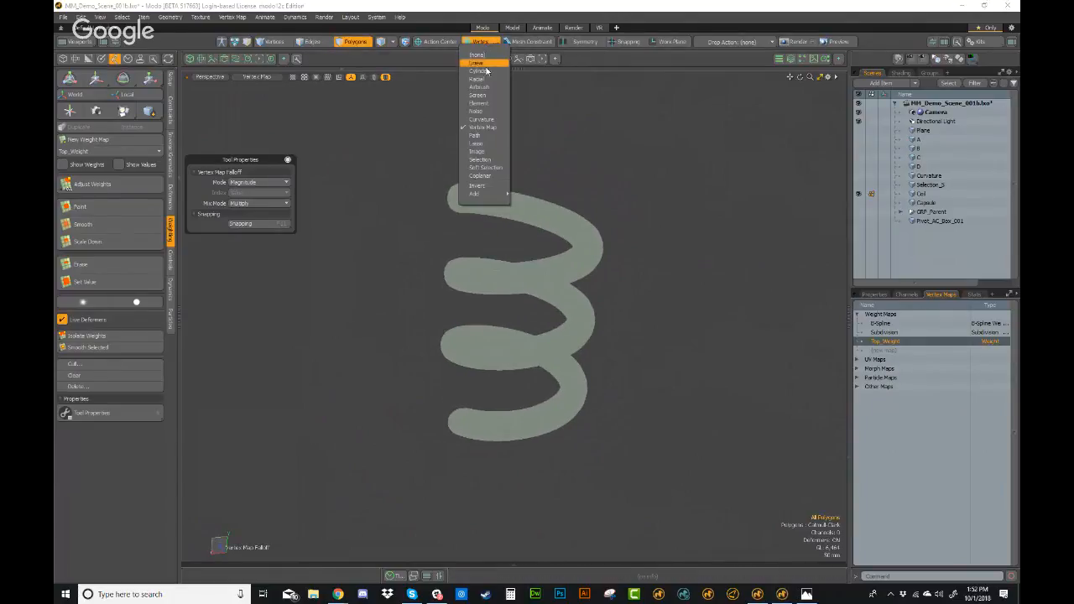
{"action": "left_click", "coordinate": [514, 9]}
{"action": "left_click_drag", "start_coordinate": [587, 284], "coordinate": [441, 228], "text": "alt"}
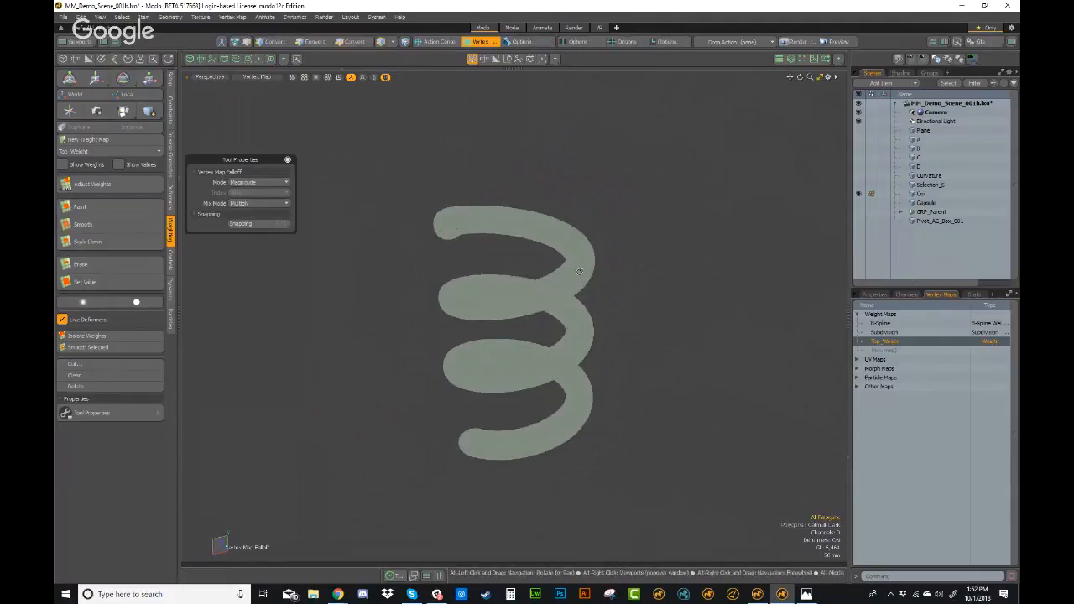
{"action": "left_click_drag", "start_coordinate": [453, 229], "coordinate": [469, 378], "text": "alt"}
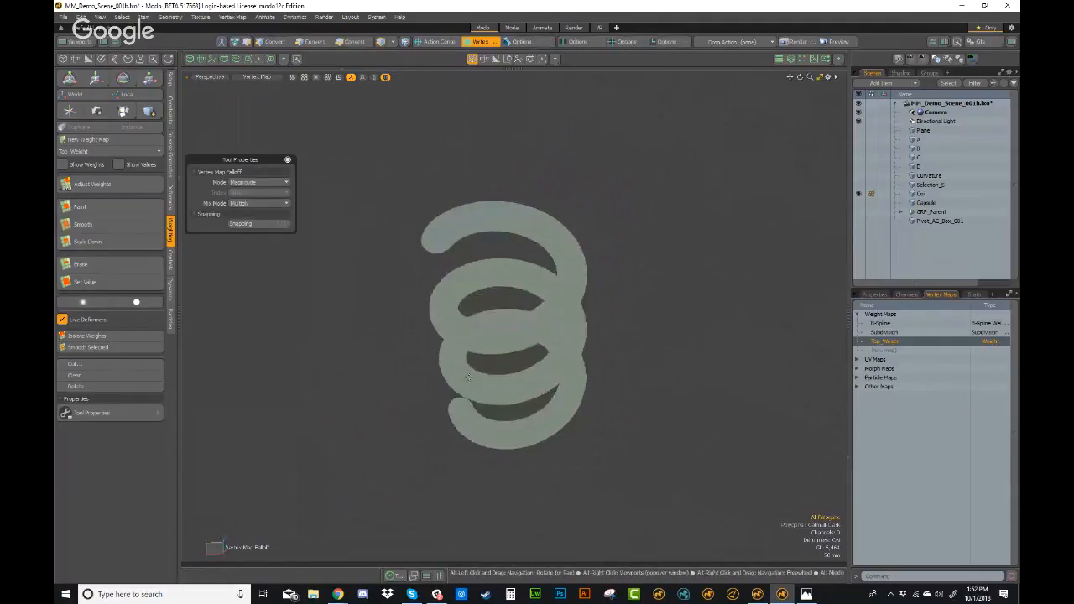
{"action": "left_click", "coordinate": [480, 41]}
{"action": "left_click", "coordinate": [491, 52]}
- Select a polygon at the coil's top end and expand the selection around the end cap
{"action": "right_click_drag", "start_coordinate": [580, 332], "coordinate": [571, 322]}
{"action": "key", "text": "3"}
{"action": "left_click", "coordinate": [438, 250]}
{"action": "mouse_move", "coordinate": [504, 302]}
{"action": "left_mouse_down", "text": "alt"}
{"action": "mouse_move", "coordinate": [510, 261]}
{"action": "mouse_move", "coordinate": [571, 326]}
{"action": "left_mouse_up", "text": "alt"}
{"action": "key", "text": "shift+Up"}
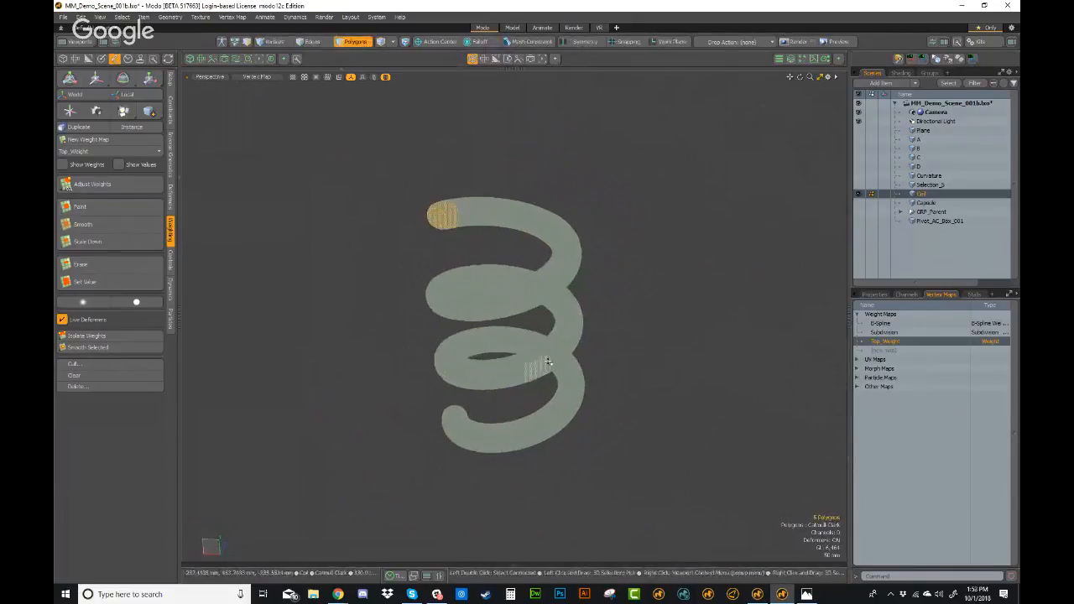
- Apply a Soft Selection falloff to the selected end-cap polygons and activate Adjust Weights
{"action": "left_click_drag", "start_coordinate": [557, 209], "coordinate": [548, 107], "text": "alt"}
{"action": "left_click", "coordinate": [480, 41]}
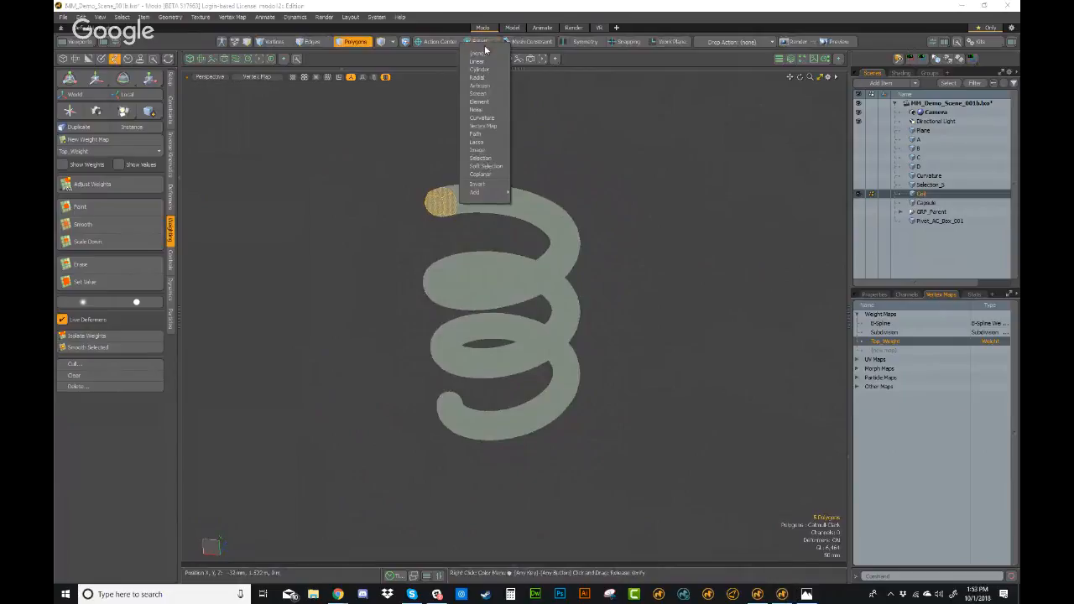
{"action": "left_click", "coordinate": [480, 167]}
{"action": "left_click_drag", "start_coordinate": [479, 255], "coordinate": [547, 174], "text": "alt"}
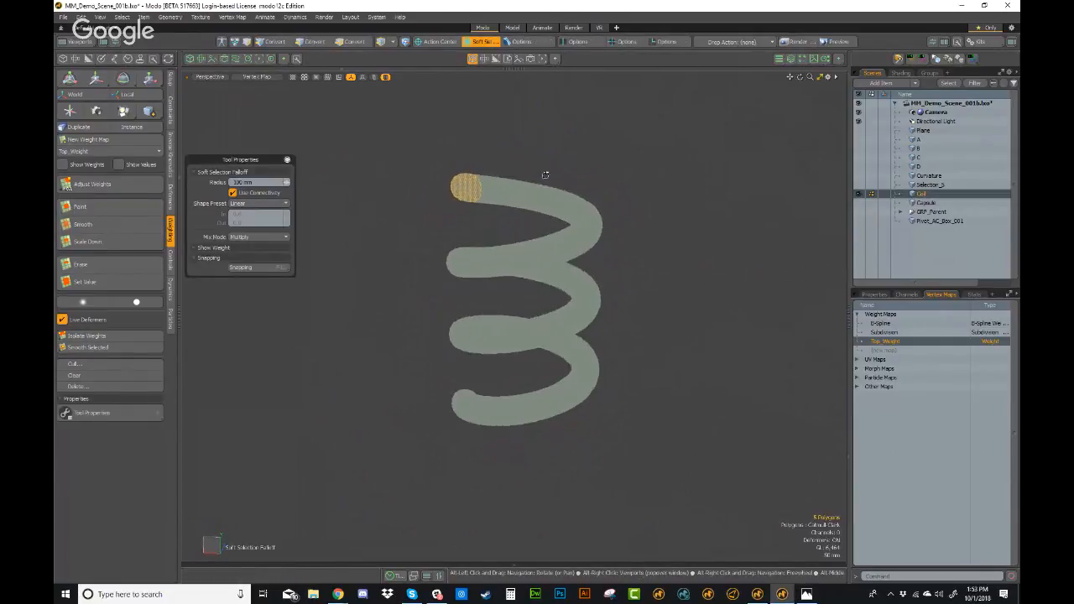
{"action": "left_click", "coordinate": [110, 183]}
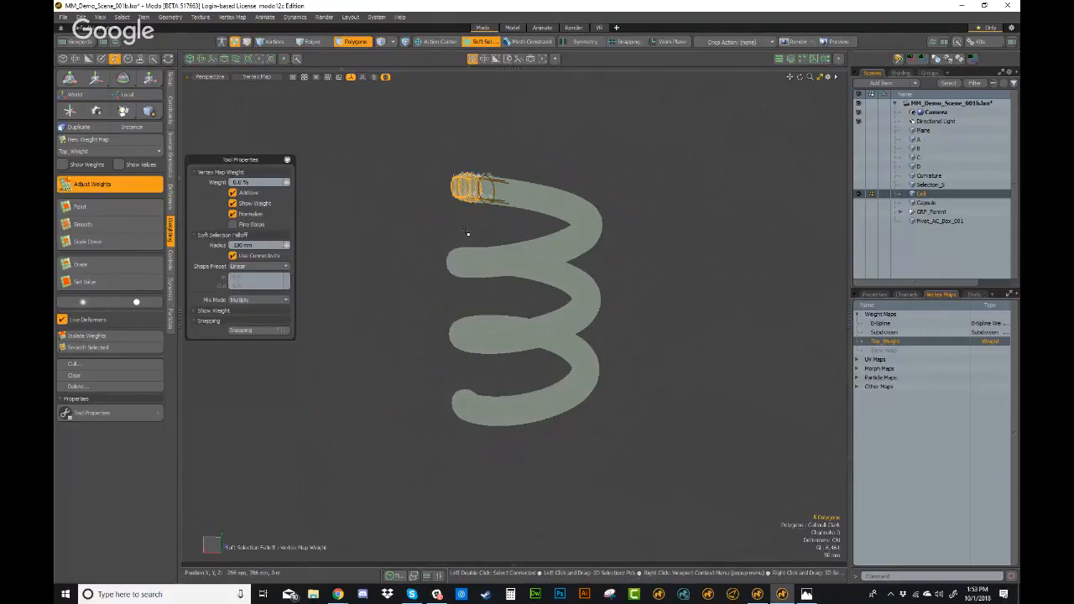
- Try to adjust the end-cap weights with the Soft Selection falloff, reselecting the polygons and restarting Adjust Weights, and leave the tool
{"action": "right_click_drag", "start_coordinate": [500, 236], "coordinate": [488, 218]}
{"action": "left_click", "coordinate": [464, 187]}
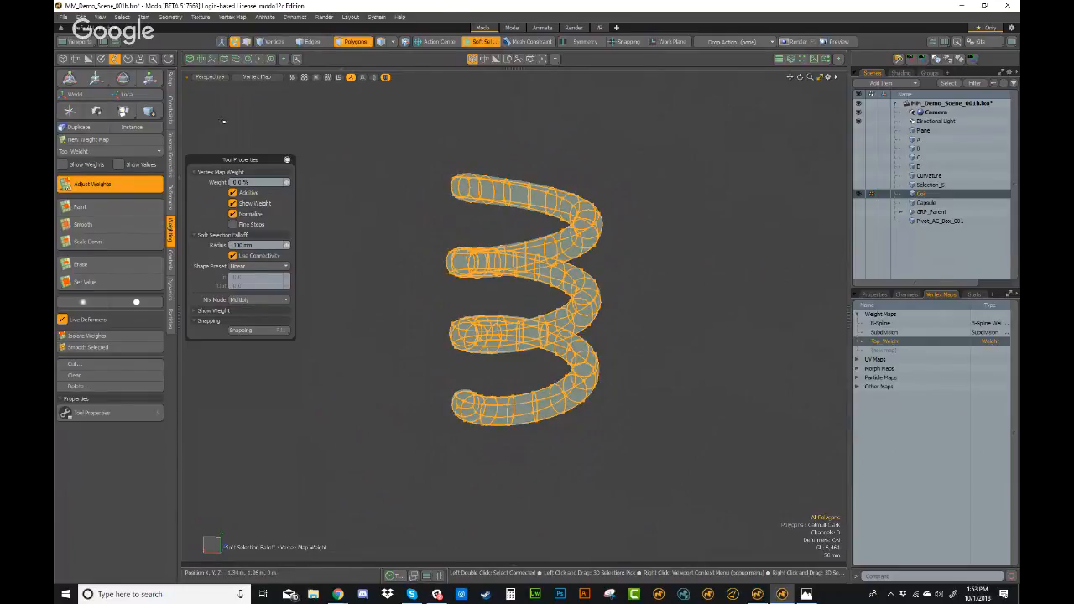
{"action": "left_click", "coordinate": [136, 184]}
{"action": "left_click", "coordinate": [461, 187]}
{"action": "right_click_drag", "start_coordinate": [490, 199], "coordinate": [528, 199]}
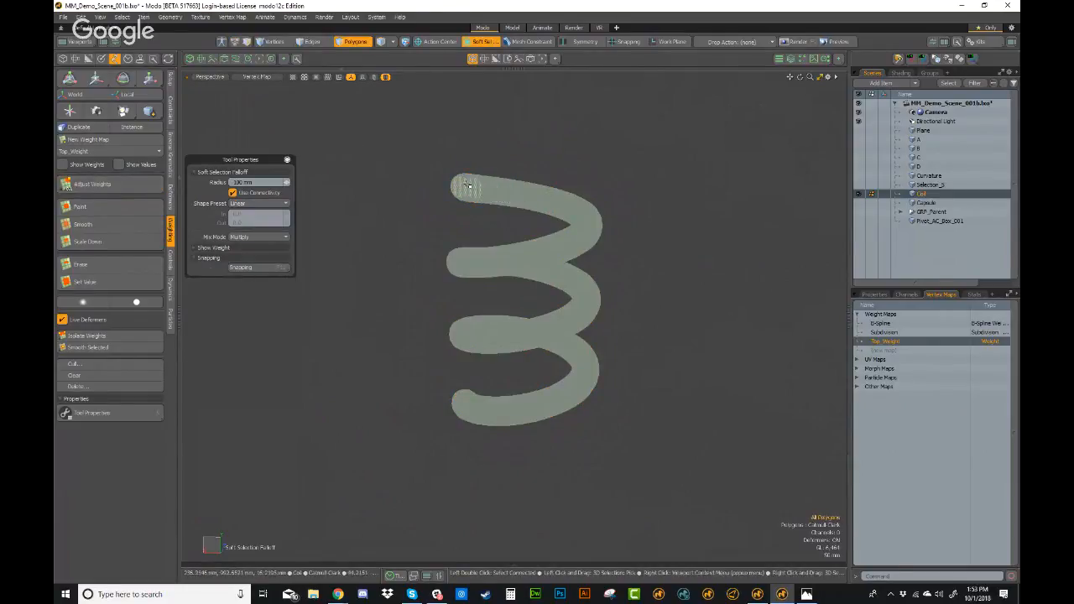
{"action": "key", "text": "shift+Up"}
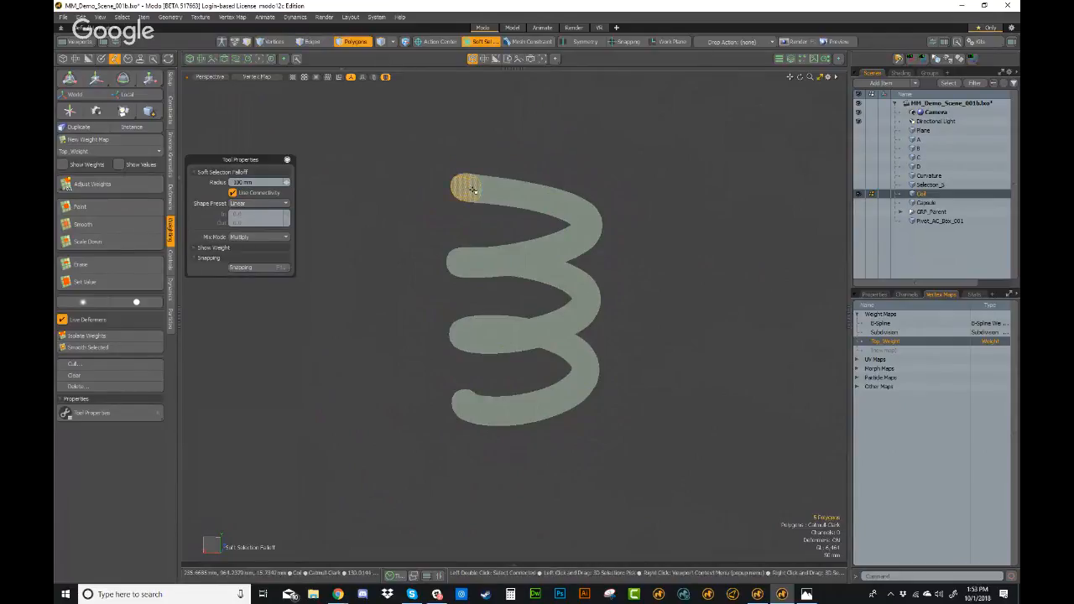
{"action": "left_click", "coordinate": [148, 182]}
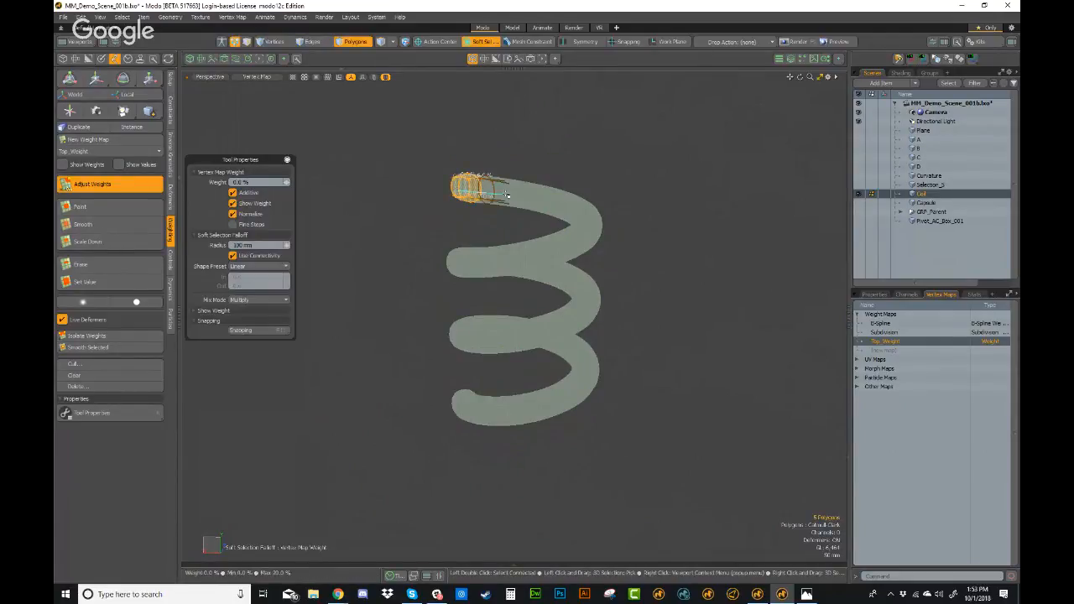
{"action": "key", "text": "Escape"}
{"action": "right_click", "coordinate": [482, 202]}
{"action": "key", "text": "Escape"}
{"action": "left_click_drag", "start_coordinate": [482, 211], "coordinate": [533, 230], "text": "alt"}
{"action": "left_click", "coordinate": [135, 184]}
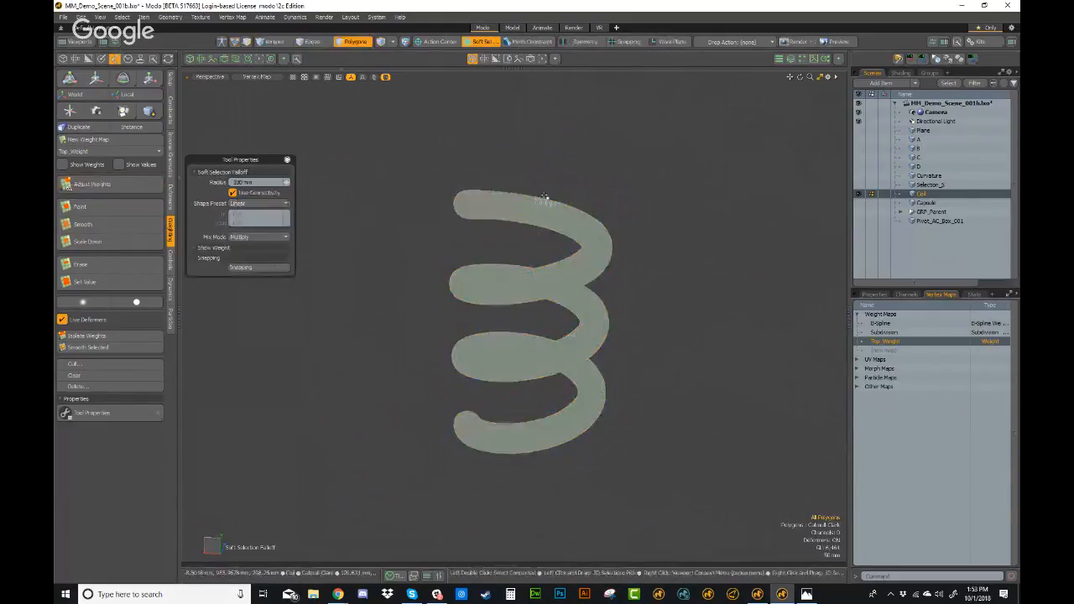
- Select a single polygon at the coil's top end, activate Move, and widen the Soft Selection radius to about 2.6 m
{"action": "left_click", "coordinate": [462, 206]}
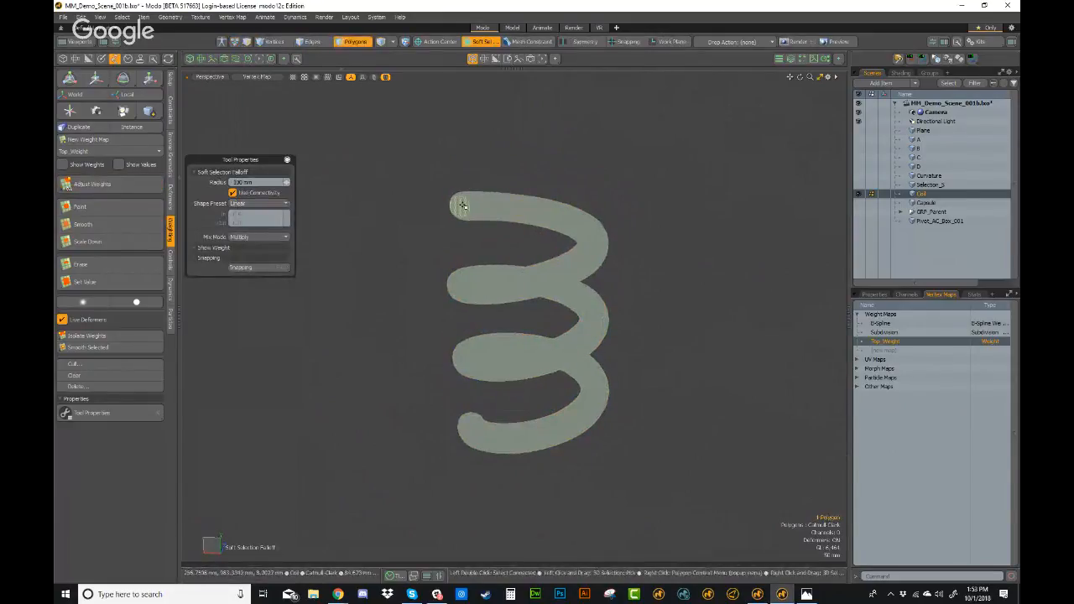
{"action": "key", "text": "w"}
{"action": "right_click_drag", "start_coordinate": [464, 206], "coordinate": [853, 206]}
{"action": "left_click_drag", "start_coordinate": [490, 297], "coordinate": [496, 273], "text": "alt"}
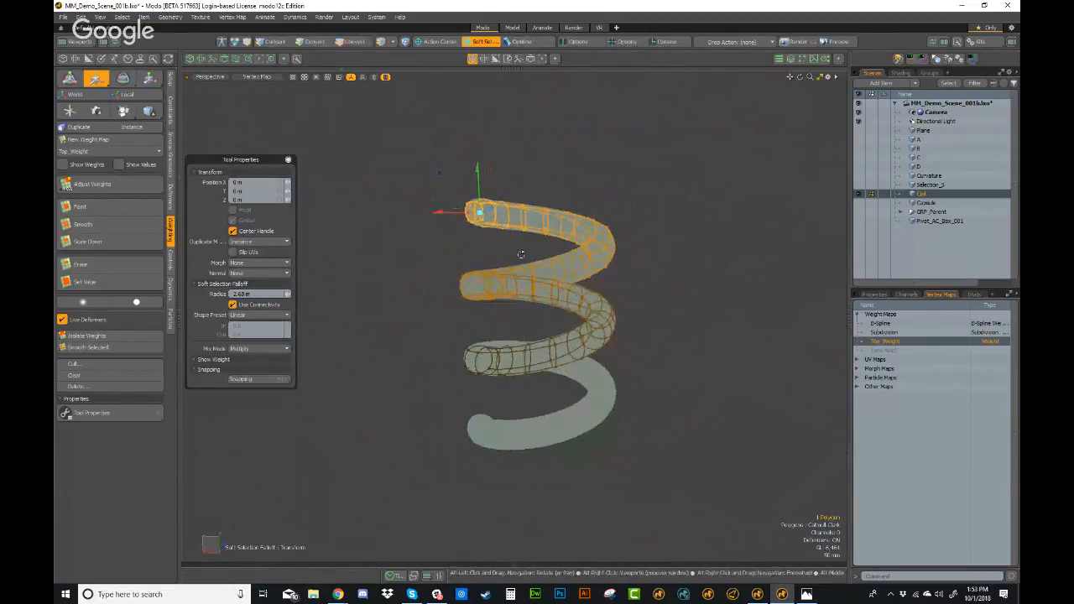
- Widen the Soft Selection radius to about 2.8 m and raise the coil's top-end weights to 100% with Adjust Weights
{"action": "right_click_drag", "start_coordinate": [487, 280], "coordinate": [480, 281]}
{"action": "left_click_drag", "start_coordinate": [486, 279], "coordinate": [503, 269], "text": "alt"}
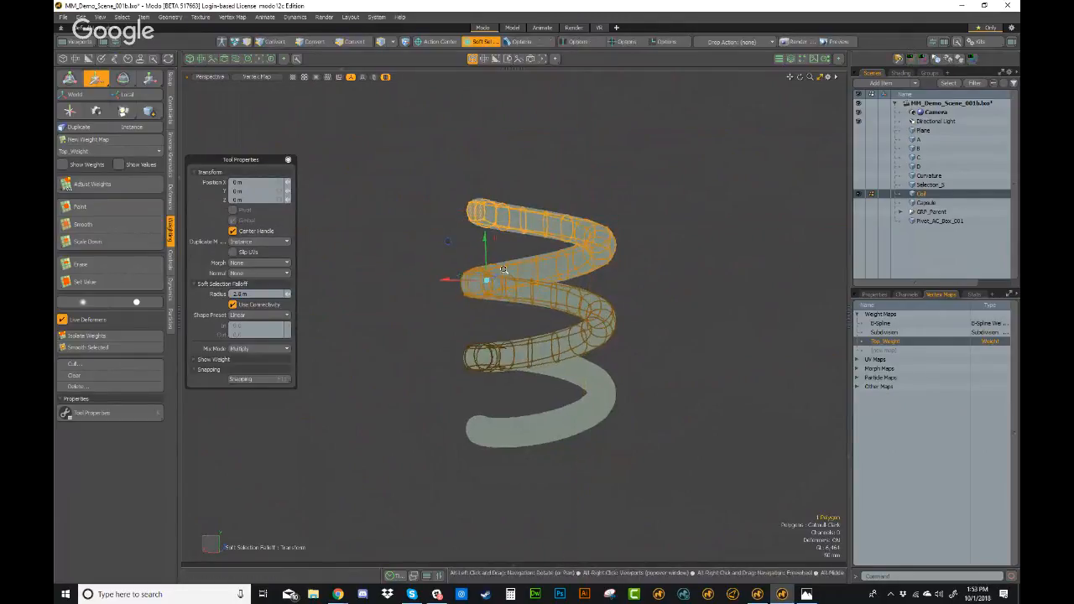
{"action": "left_click", "coordinate": [111, 184]}
{"action": "left_click_drag", "start_coordinate": [376, 230], "coordinate": [537, 230]}
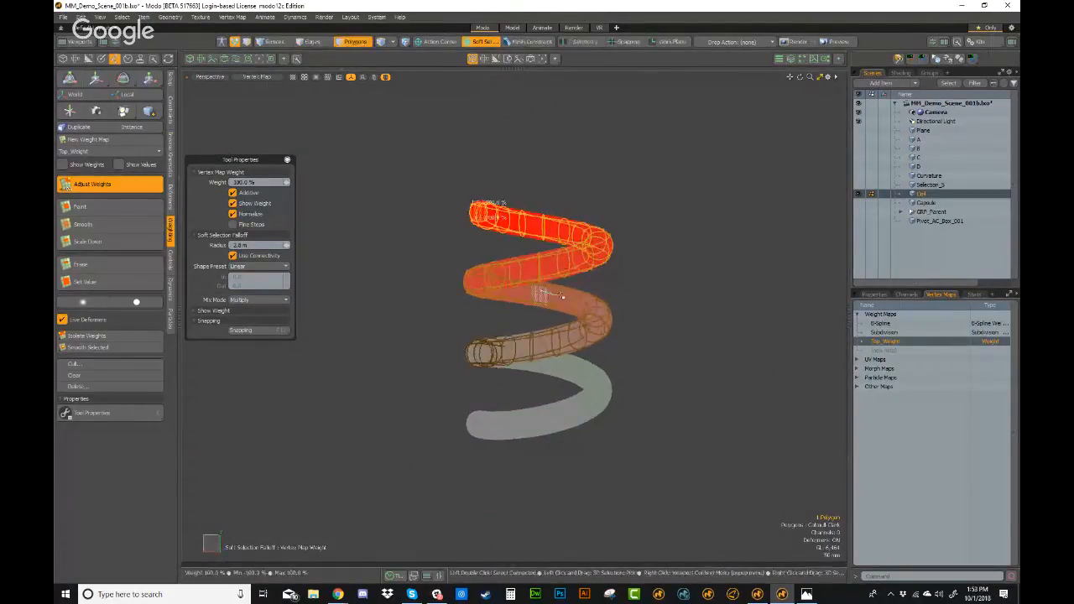
- Clear the polygon selection, orbit the coil's weight gradient, and set the viewport shading to Default
{"action": "key", "text": "Escape"}
{"action": "left_click_drag", "start_coordinate": [661, 272], "coordinate": [669, 270], "text": "alt"}
{"action": "left_click_drag", "start_coordinate": [646, 290], "coordinate": [719, 308], "text": "alt"}
{"action": "key", "text": "3"}
{"action": "key", "text": "ctrl+space"}
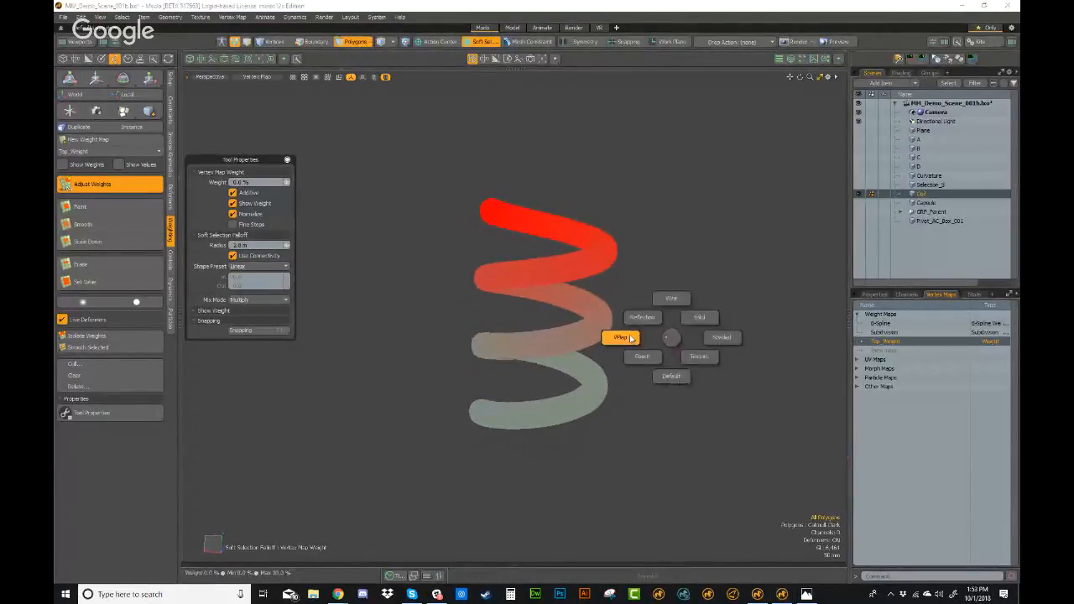
{"action": "key", "text": "ctrl+space"}
{"action": "left_click", "coordinate": [758, 360]}
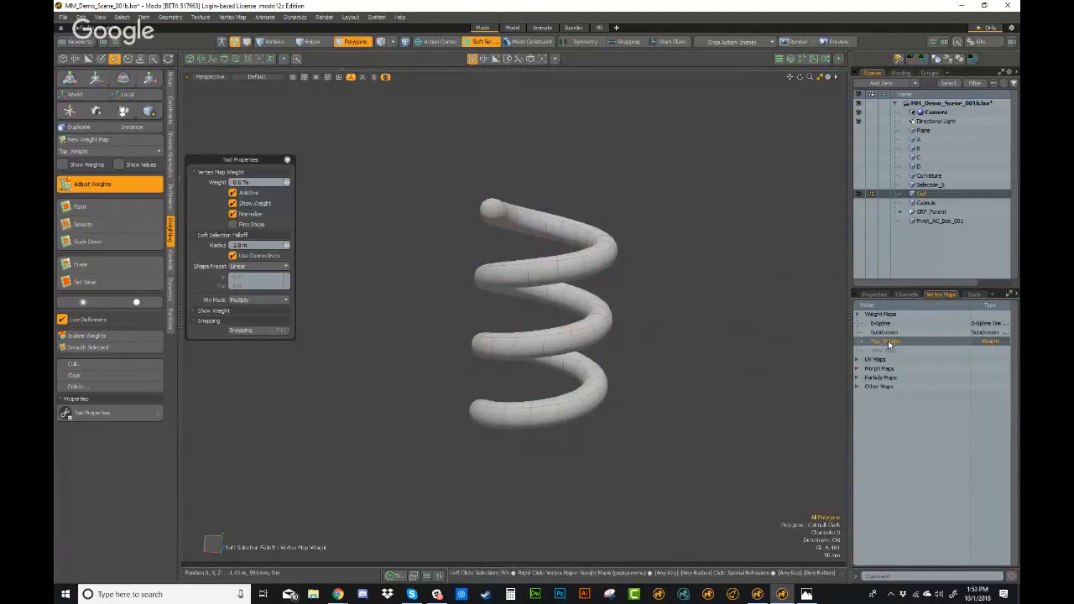
- Apply a Vertex Map falloff and move the coil down about 480 mm so its weighted upper turns compress
{"action": "left_click", "coordinate": [483, 41]}
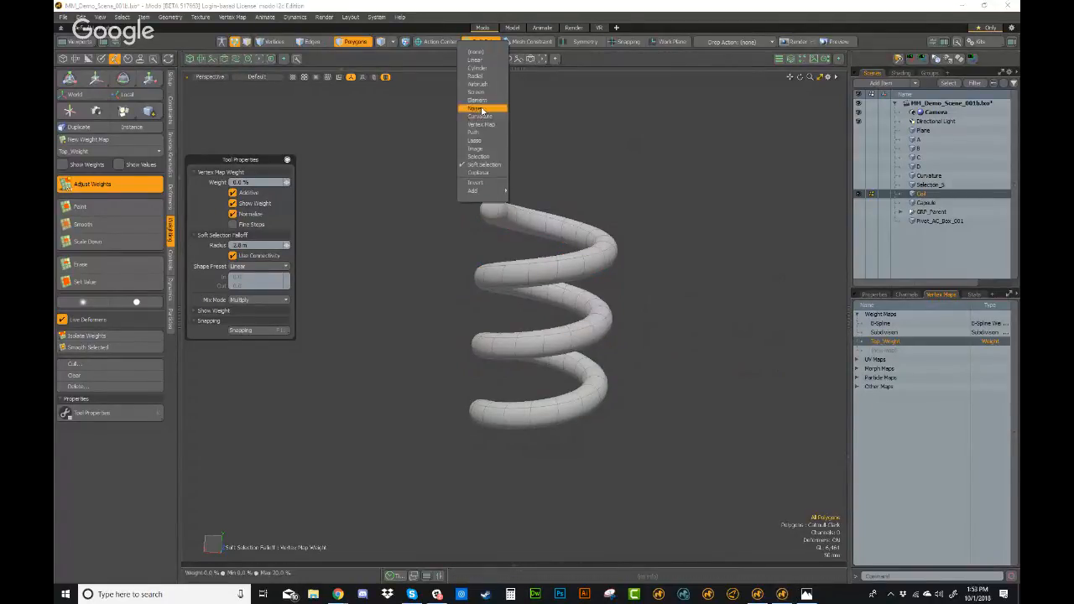
{"action": "left_click", "coordinate": [481, 124]}
{"action": "key", "text": "w"}
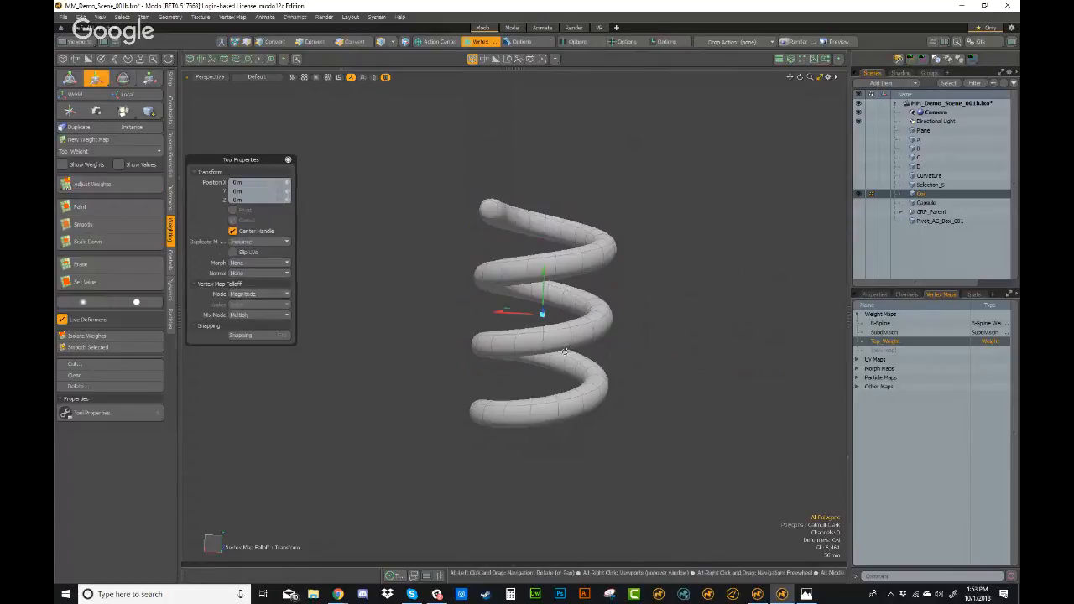
{"action": "left_click_drag", "start_coordinate": [605, 309], "coordinate": [596, 295], "text": "alt+shift"}
{"action": "left_click_drag", "start_coordinate": [537, 273], "coordinate": [534, 358]}
{"action": "scroll", "coordinate": [533, 337], "scroll_direction": "up", "scroll_amount": 4}
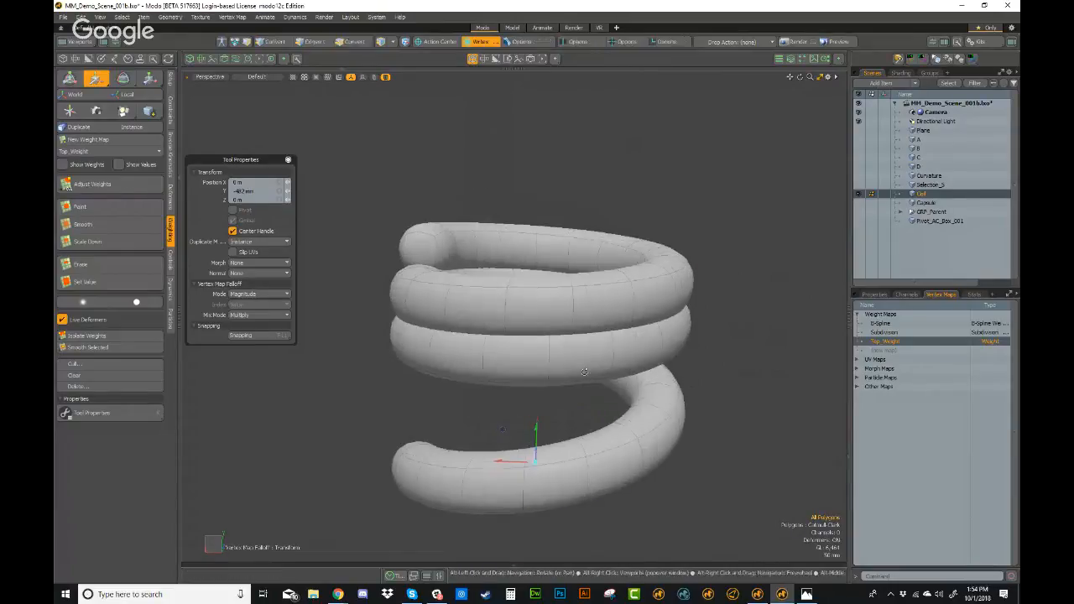
- Vary the coil's vertical compression with Move from other viewpoints, and undo the coil moves
{"action": "scroll", "coordinate": [502, 264], "scroll_direction": "down", "scroll_amount": 2}
{"action": "left_click_drag", "start_coordinate": [559, 280], "coordinate": [550, 298], "text": "alt"}
{"action": "left_click_drag", "start_coordinate": [532, 386], "coordinate": [537, 356]}
{"action": "scroll", "coordinate": [504, 252], "scroll_direction": "down", "scroll_amount": 2}
{"action": "left_click_drag", "start_coordinate": [513, 260], "coordinate": [523, 240], "text": "alt"}
{"action": "left_click_drag", "start_coordinate": [534, 316], "coordinate": [533, 335]}
{"action": "key", "text": "ctrl+z"}
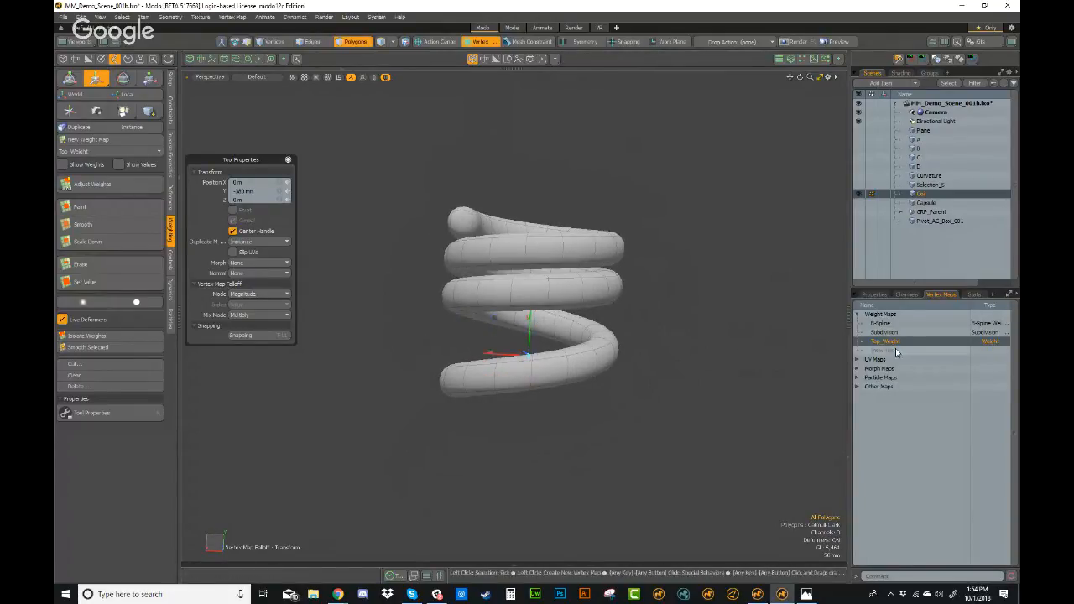
{"action": "key", "text": "ctrl+z"}
{"action": "key", "text": "ctrl+z"}
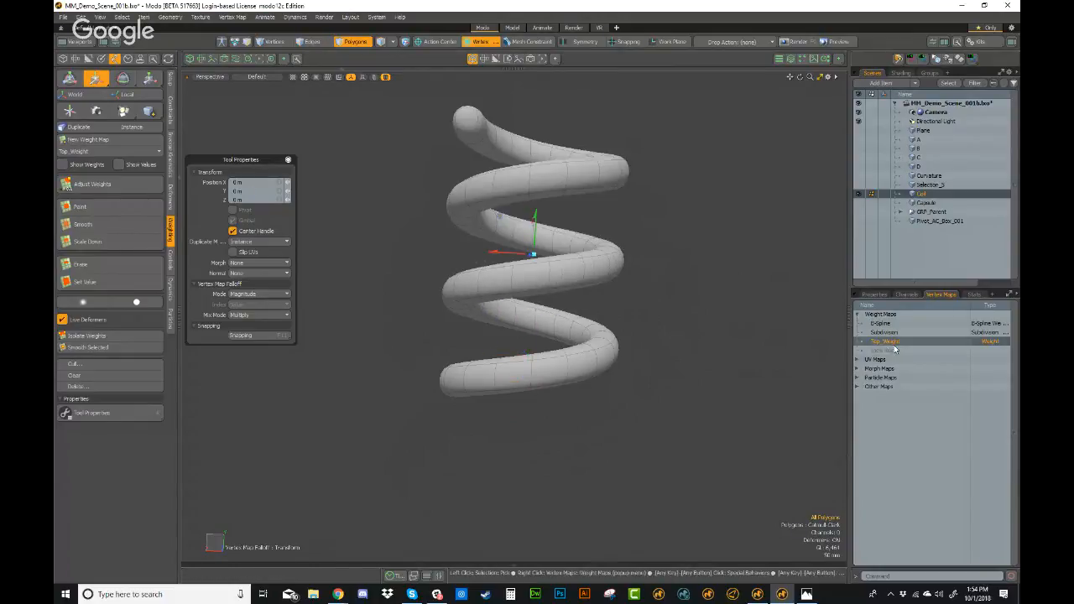
- Set the viewport shading to Vertex Map and select the polygons around the coil's top end cap
{"action": "key", "text": "ctrl+2"}
{"action": "left_click", "coordinate": [567, 293]}
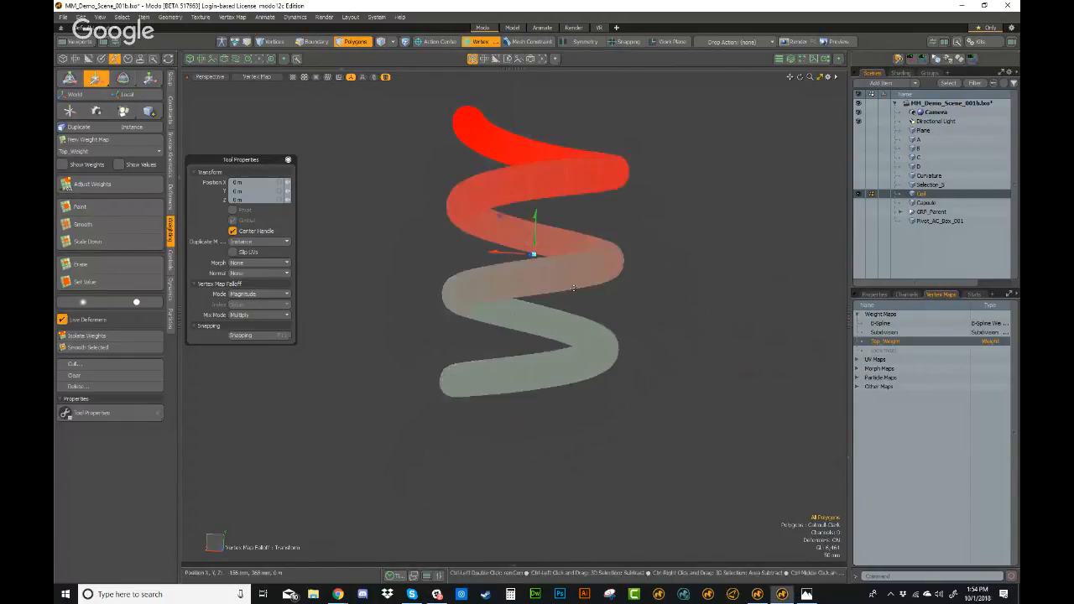
{"action": "scroll", "coordinate": [549, 252], "scroll_direction": "down", "scroll_amount": 3, "text": "alt"}
{"action": "left_click_drag", "start_coordinate": [534, 247], "coordinate": [482, 281], "text": "alt"}
{"action": "key", "text": "q"}
{"action": "left_click", "coordinate": [473, 161]}
{"action": "key", "text": "shift+Up"}
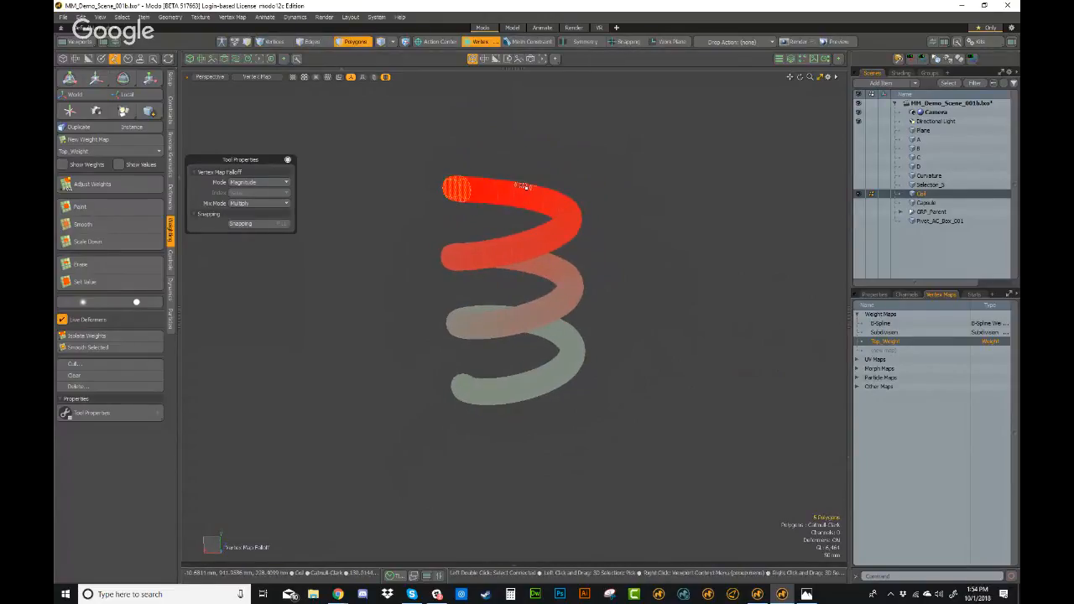
{"action": "key", "text": "w"}
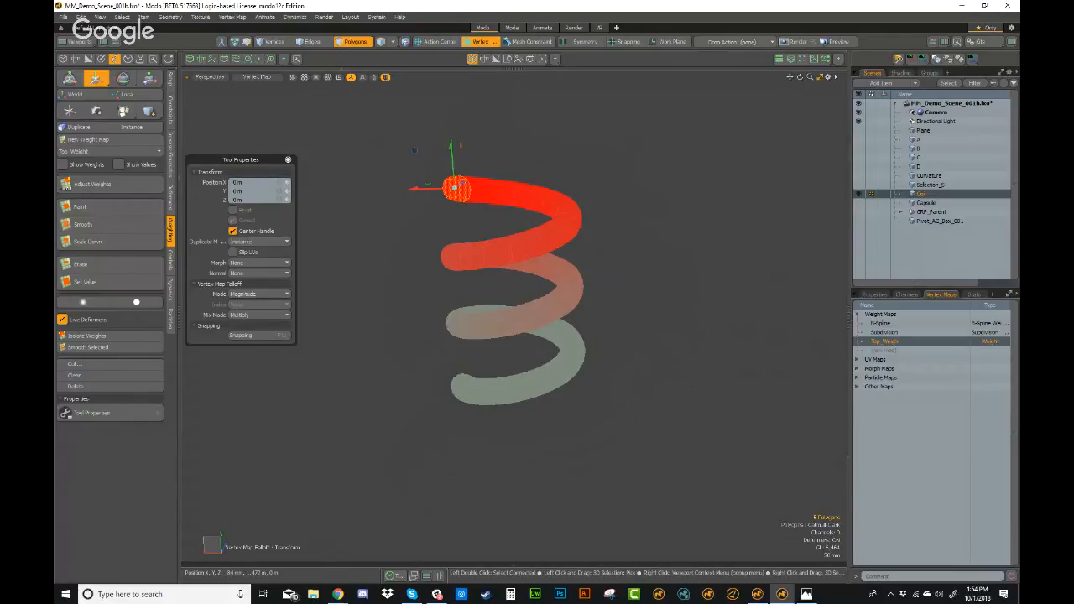
{"action": "key", "text": "q"}
- Apply a Soft Selection falloff with a radius of about 3.7 m and raise the end-cap weights to 100% with Adjust Weights
{"action": "left_click", "coordinate": [480, 41]}
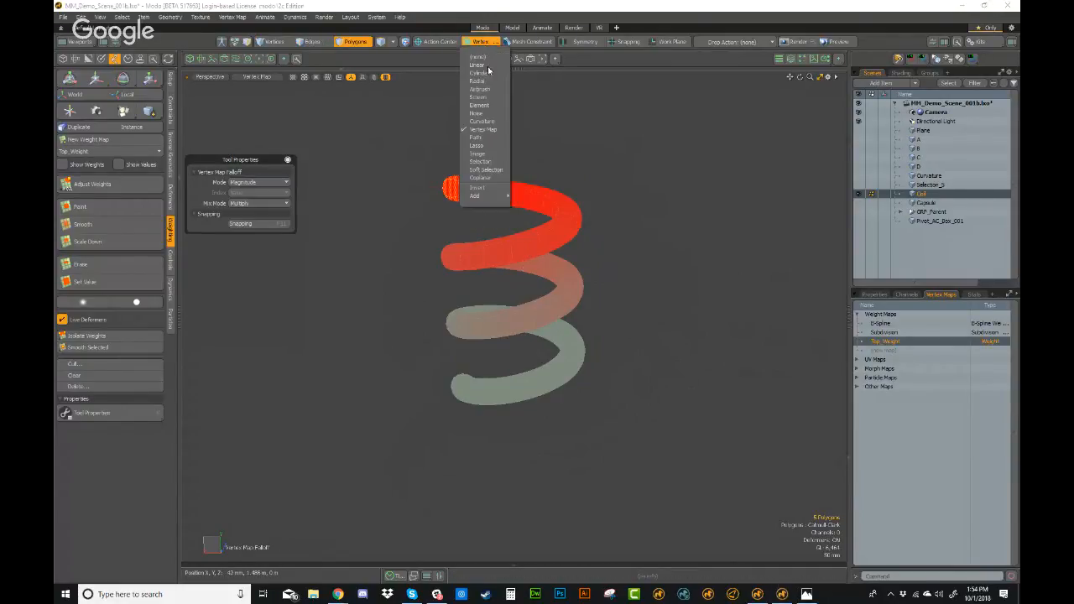
{"action": "left_click", "coordinate": [485, 171]}
{"action": "key", "text": "w"}
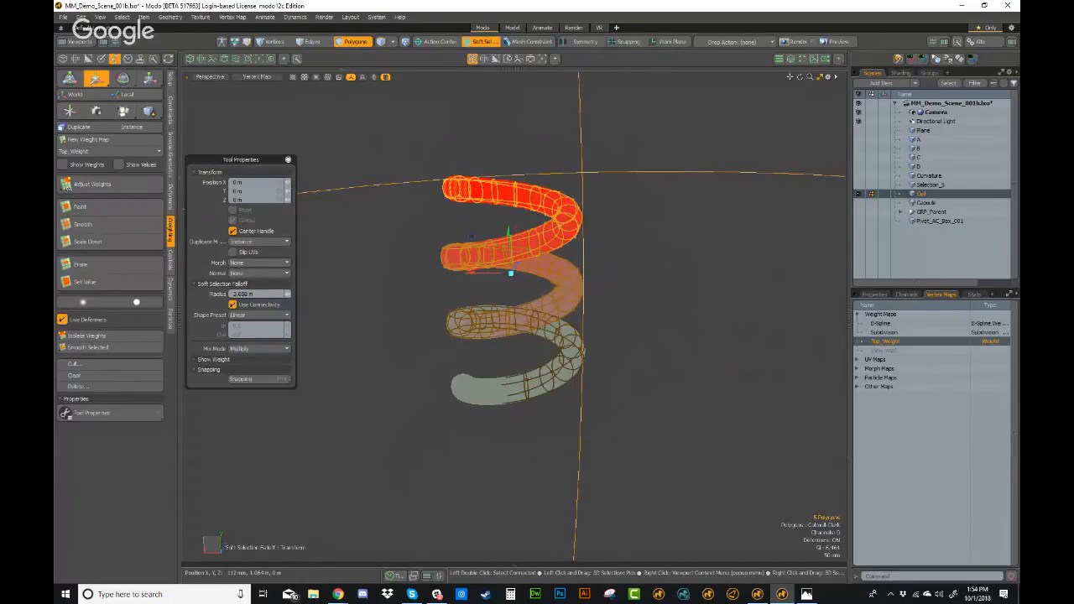
{"action": "left_click_drag", "start_coordinate": [287, 294], "coordinate": [283, 294]}
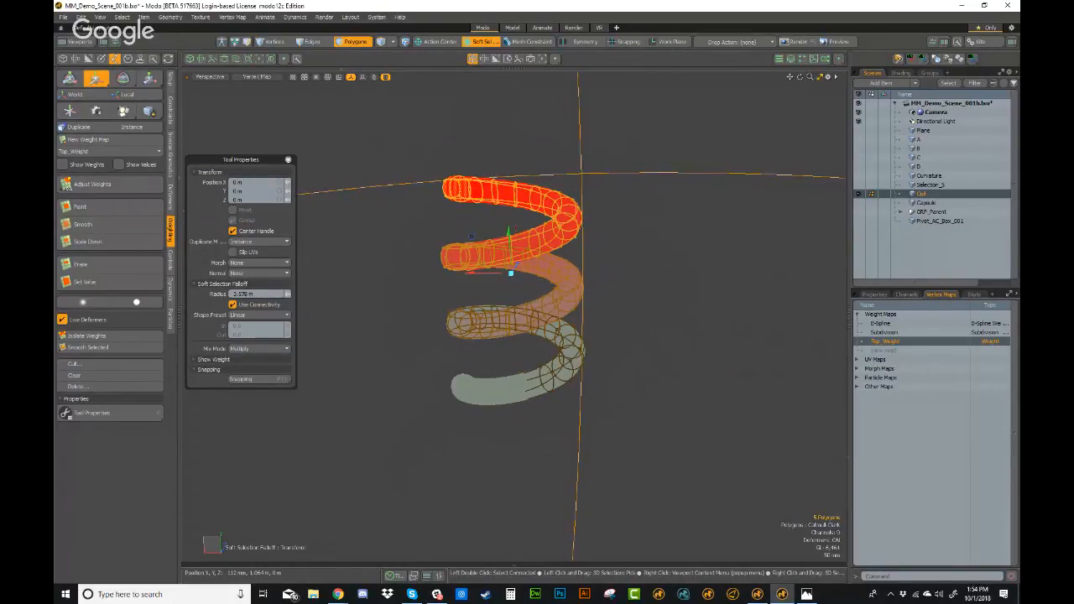
{"action": "left_click", "coordinate": [108, 185]}
{"action": "left_click_drag", "start_coordinate": [456, 194], "coordinate": [489, 194]}
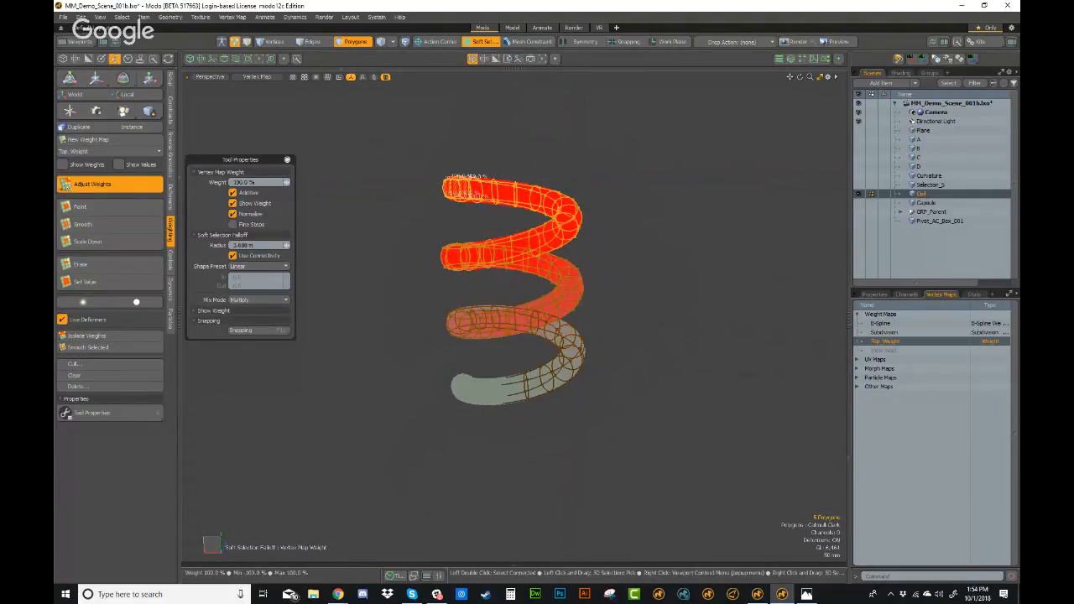
- Orbit around the reweighted coil, leave Adjust Weights, clear the polygon selection, and return to Default shading
{"action": "left_click_drag", "start_coordinate": [562, 480], "coordinate": [597, 337], "text": "alt"}
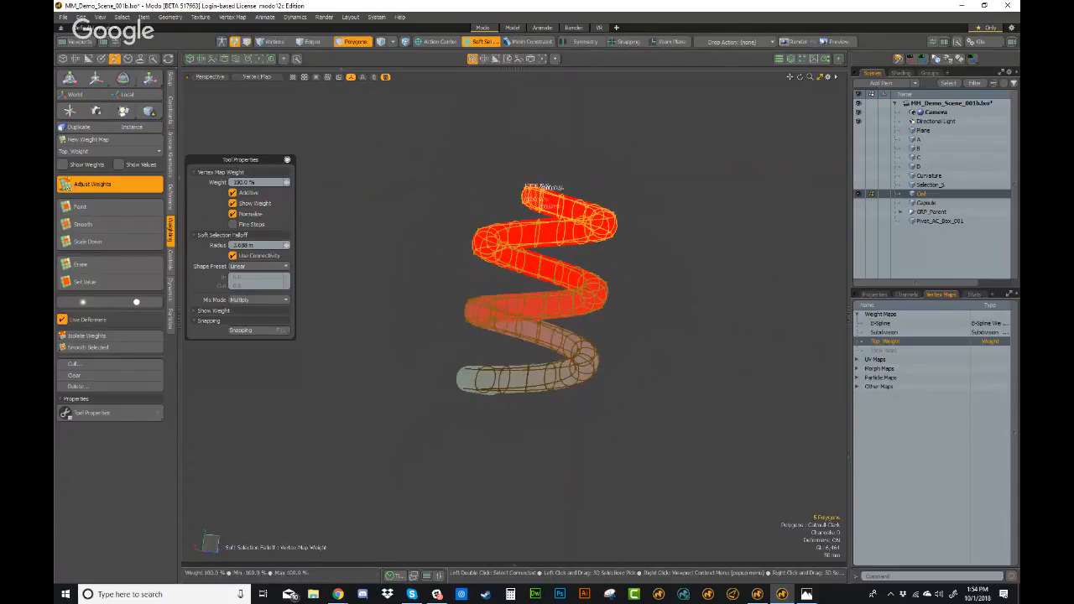
{"action": "left_click_drag", "start_coordinate": [618, 374], "coordinate": [582, 323], "text": "alt"}
{"action": "scroll", "coordinate": [582, 324], "scroll_direction": "up", "scroll_amount": 2}
{"action": "scroll", "coordinate": [600, 386], "scroll_direction": "down", "scroll_amount": 2}
{"action": "left_click_drag", "start_coordinate": [600, 374], "coordinate": [657, 278], "text": "alt"}
{"action": "key", "text": "Escape"}
{"action": "key", "text": "Escape"}
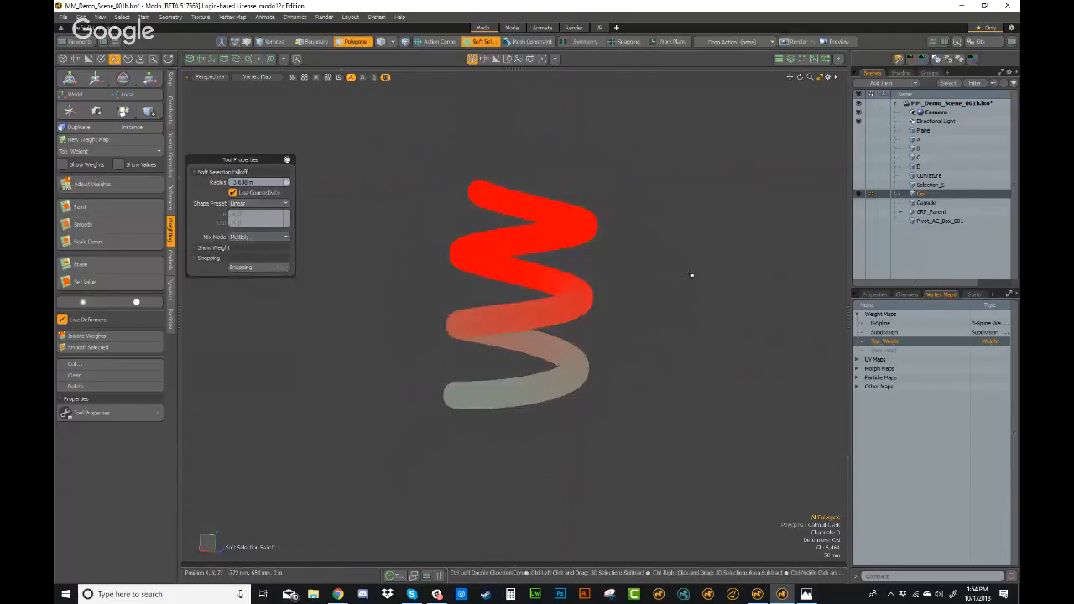
{"action": "key", "text": "ctrl+2"}
{"action": "left_click", "coordinate": [710, 318]}
{"action": "left_click_drag", "start_coordinate": [730, 370], "coordinate": [773, 356], "text": "alt"}
- Apply a Vertex Map falloff to the whole coil, test it by moving the coil down, and undo the move
{"action": "left_click", "coordinate": [482, 41]}
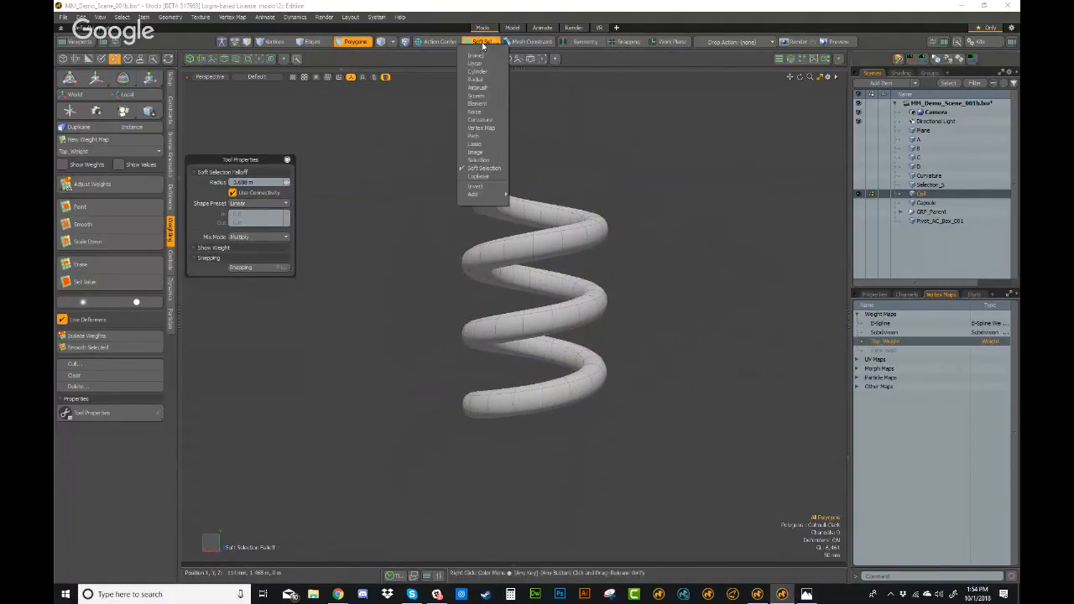
{"action": "left_click", "coordinate": [484, 129]}
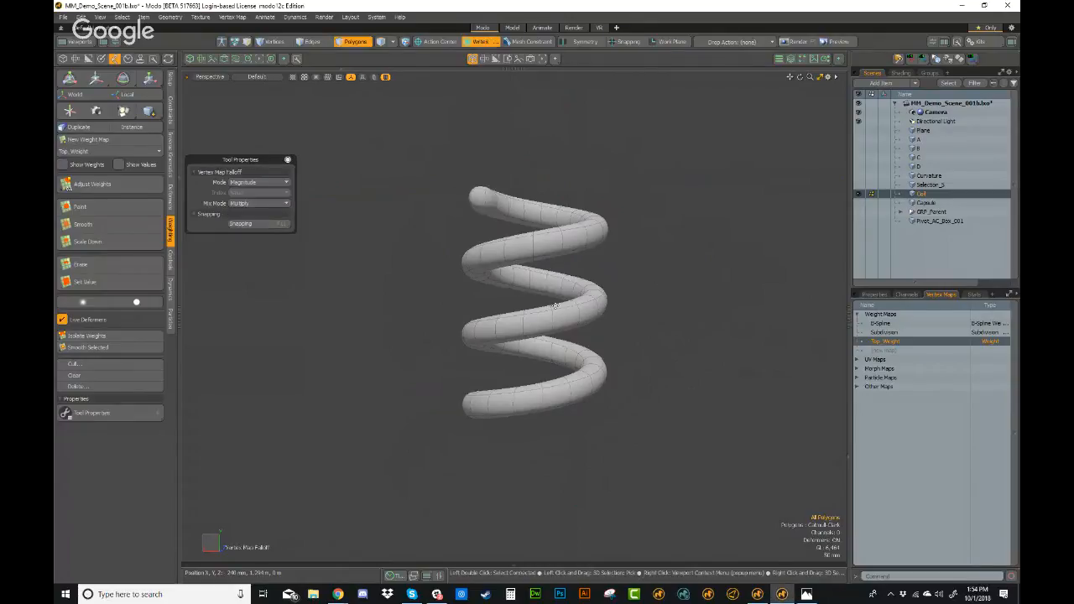
{"action": "key", "text": "w"}
{"action": "left_click_drag", "start_coordinate": [600, 358], "coordinate": [625, 364], "text": "alt"}
{"action": "left_click_drag", "start_coordinate": [518, 286], "coordinate": [515, 341]}
{"action": "scroll", "coordinate": [518, 322], "scroll_direction": "up", "scroll_amount": 3}
{"action": "key", "text": "ctrl+z"}
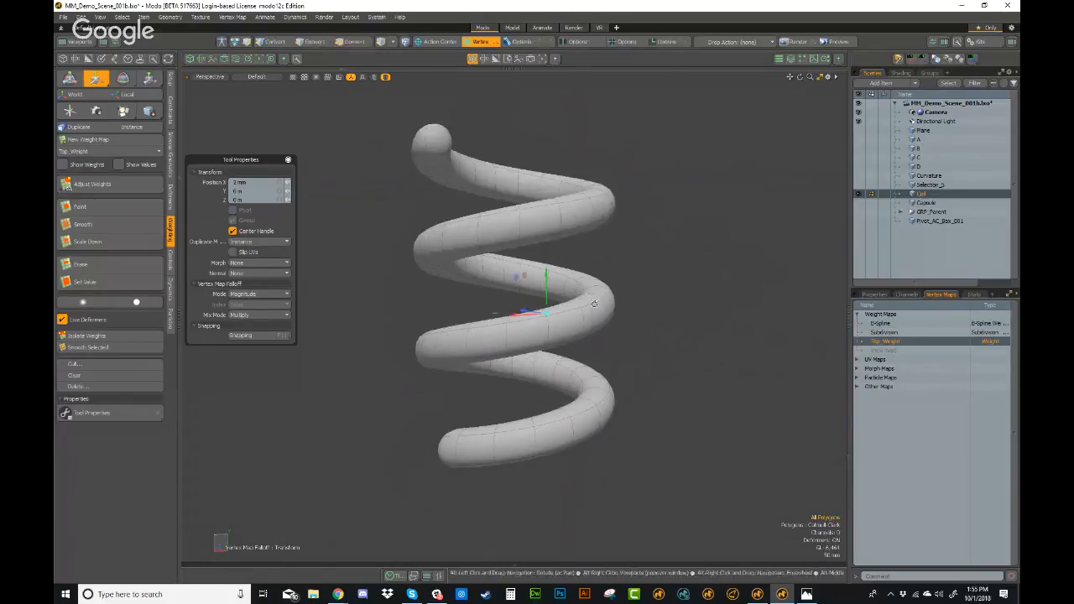
- Restart Move and test the coil's Vertex Map falloff from another angle, undoing the resulting offsets
{"action": "key", "text": "q"}
{"action": "scroll", "coordinate": [614, 297], "scroll_direction": "down", "scroll_amount": 3}
{"action": "left_click_drag", "start_coordinate": [579, 291], "coordinate": [490, 307], "text": "alt+shift"}
{"action": "key", "text": "w"}
{"action": "key", "text": "ctrl+z"}
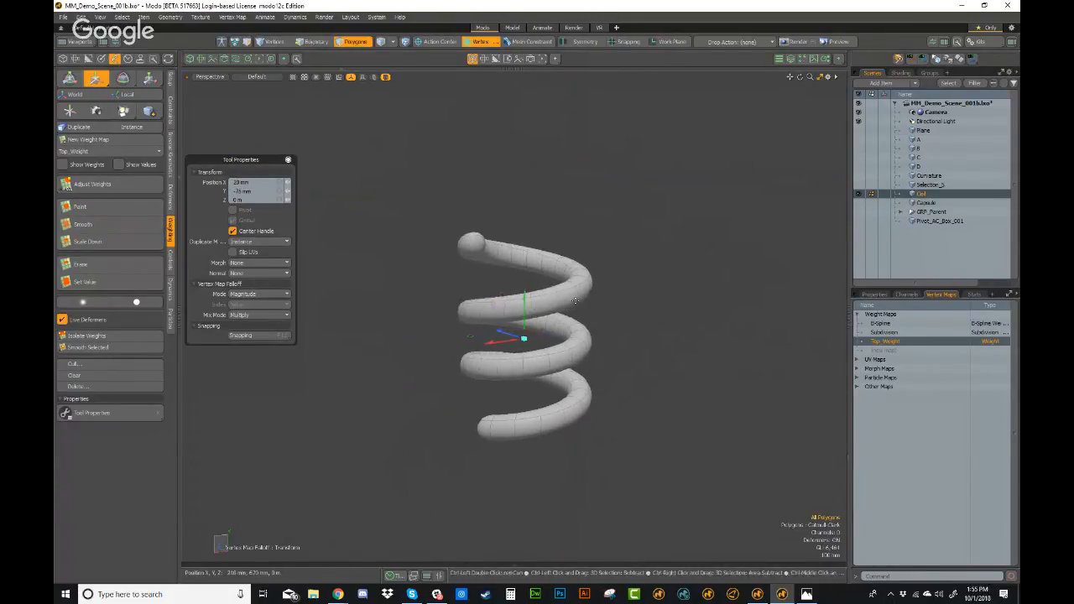
{"action": "key", "text": "ctrl+z"}
{"action": "left_click_drag", "start_coordinate": [608, 321], "coordinate": [660, 268], "text": "alt"}
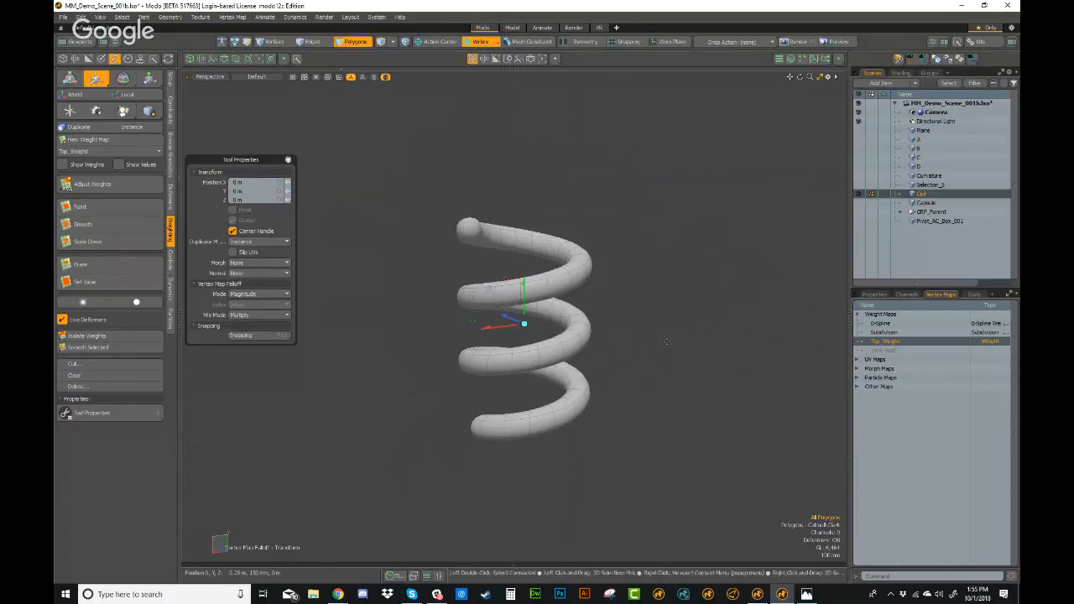
- Examine the coil's Top_Weight gradient in Vertex Map shading, leave Move, and return to Default shading
{"action": "key", "text": "ctrl+2"}
{"action": "left_click", "coordinate": [629, 304]}
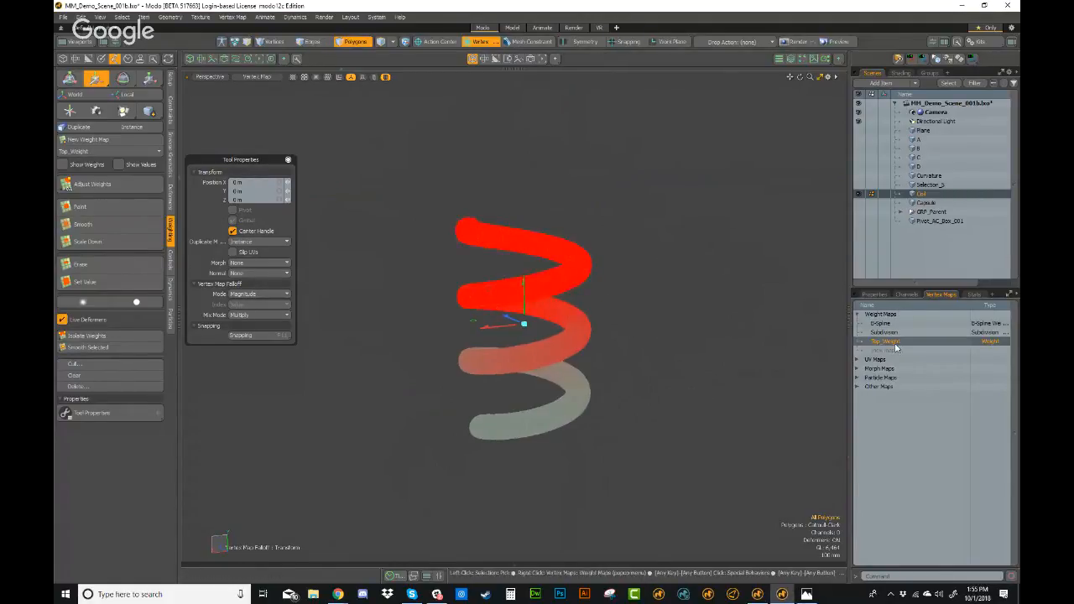
{"action": "left_click", "coordinate": [102, 225]}
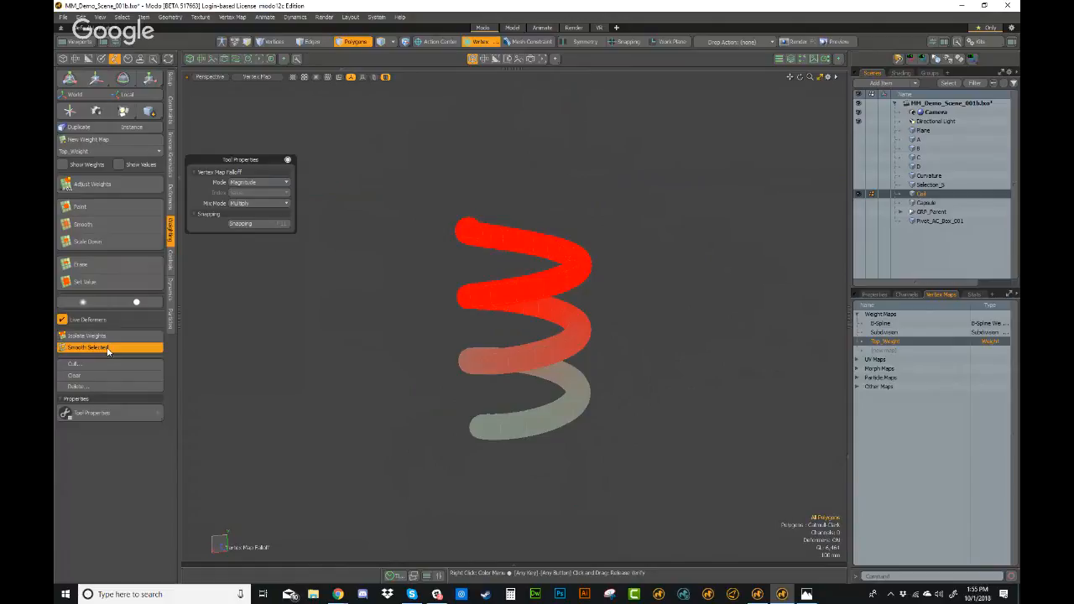
{"action": "left_click_drag", "start_coordinate": [756, 243], "coordinate": [829, 242], "text": "ctrl+alt"}
{"action": "key", "text": "ctrl+2"}
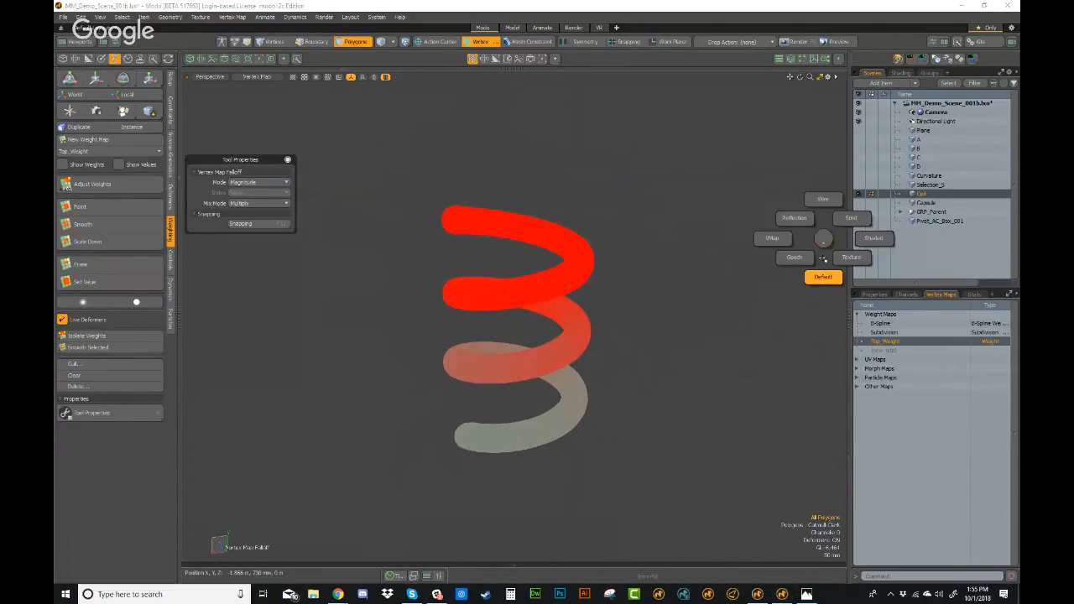
{"action": "left_click", "coordinate": [823, 276]}
{"action": "left_click", "coordinate": [482, 41]}
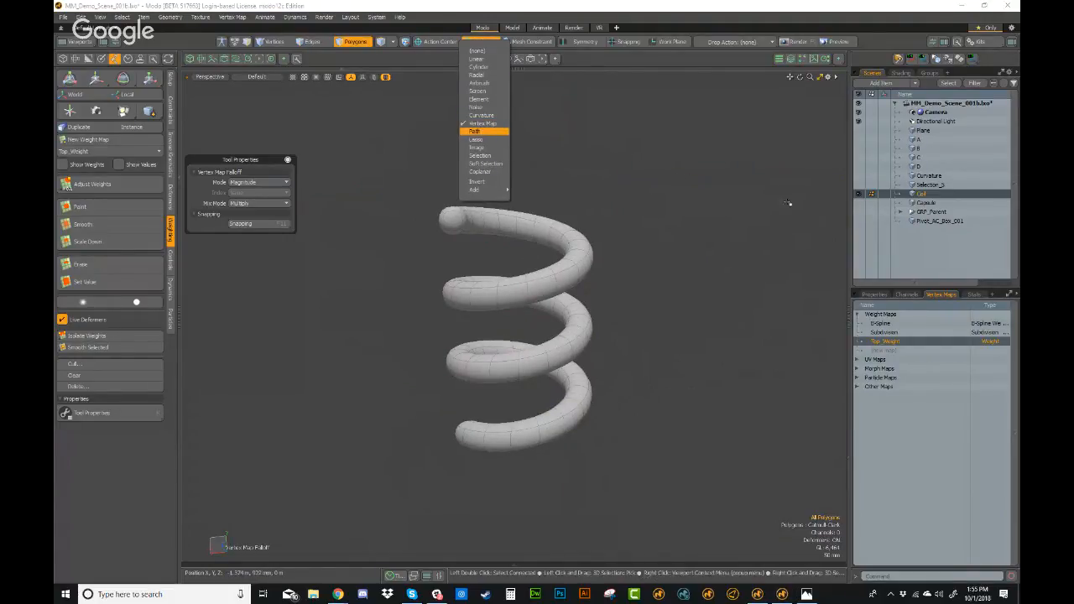
- Hide the Coil item, show the Plane item, and select it, viewed from above
{"action": "left_click", "coordinate": [862, 202]}
{"action": "left_click", "coordinate": [857, 194]}
{"action": "left_click", "coordinate": [857, 130]}
{"action": "scroll", "coordinate": [632, 302], "scroll_direction": "down", "scroll_amount": 2}
{"action": "left_click_drag", "start_coordinate": [633, 302], "coordinate": [638, 328], "text": "alt"}
{"action": "left_click", "coordinate": [915, 194], "text": "ctrl"}
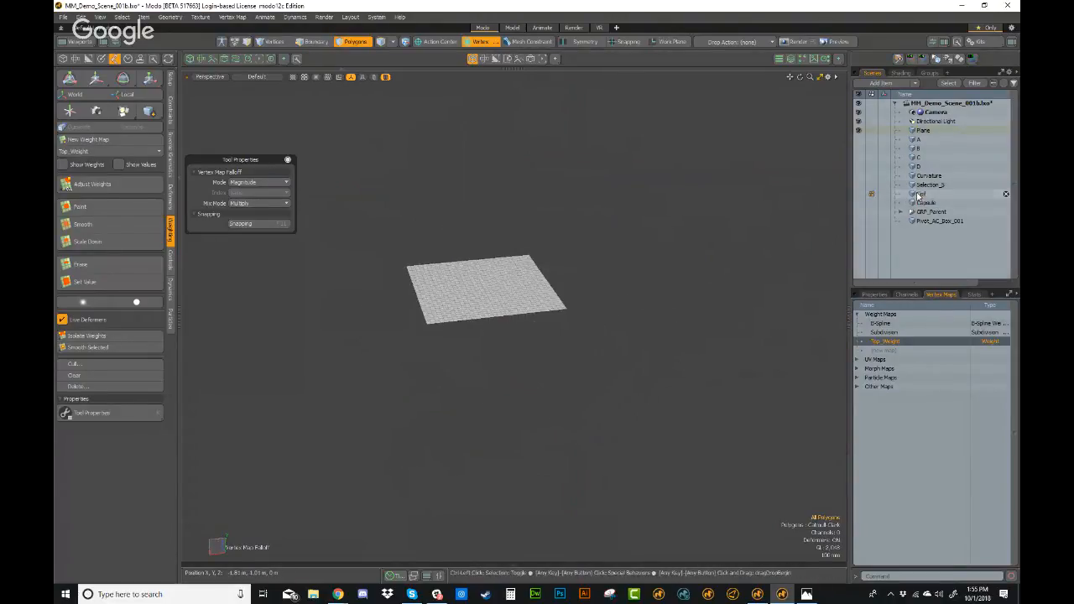
{"action": "left_click", "coordinate": [923, 130]}
{"action": "left_click_drag", "start_coordinate": [483, 403], "coordinate": [499, 421], "text": "alt"}
{"action": "left_click_drag", "start_coordinate": [516, 227], "coordinate": [580, 306], "text": "alt"}
{"action": "scroll", "coordinate": [574, 344], "scroll_direction": "up", "scroll_amount": 3}
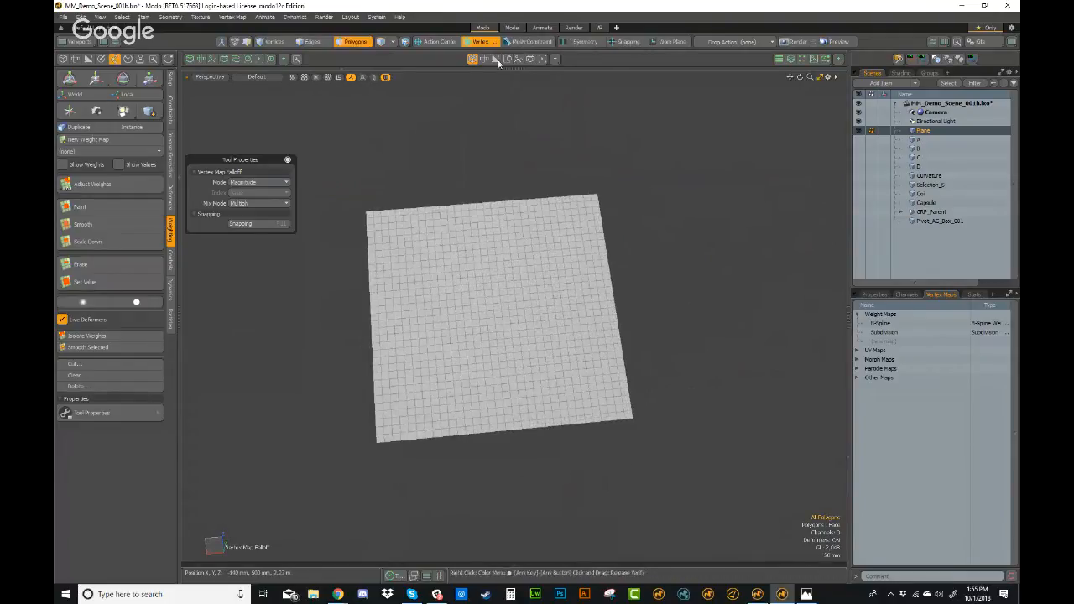
- Apply a Path falloff and draw a winding S-shaped path of points across the plane
{"action": "left_click", "coordinate": [480, 42]}
{"action": "left_click", "coordinate": [474, 135]}
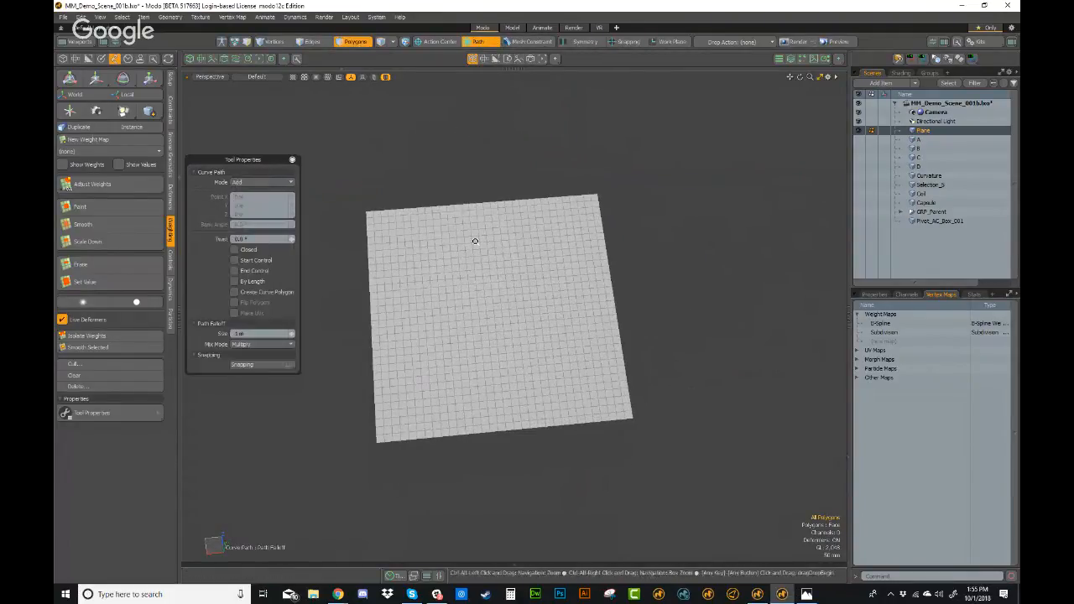
{"action": "left_click_drag", "start_coordinate": [477, 240], "coordinate": [387, 249], "text": "alt"}
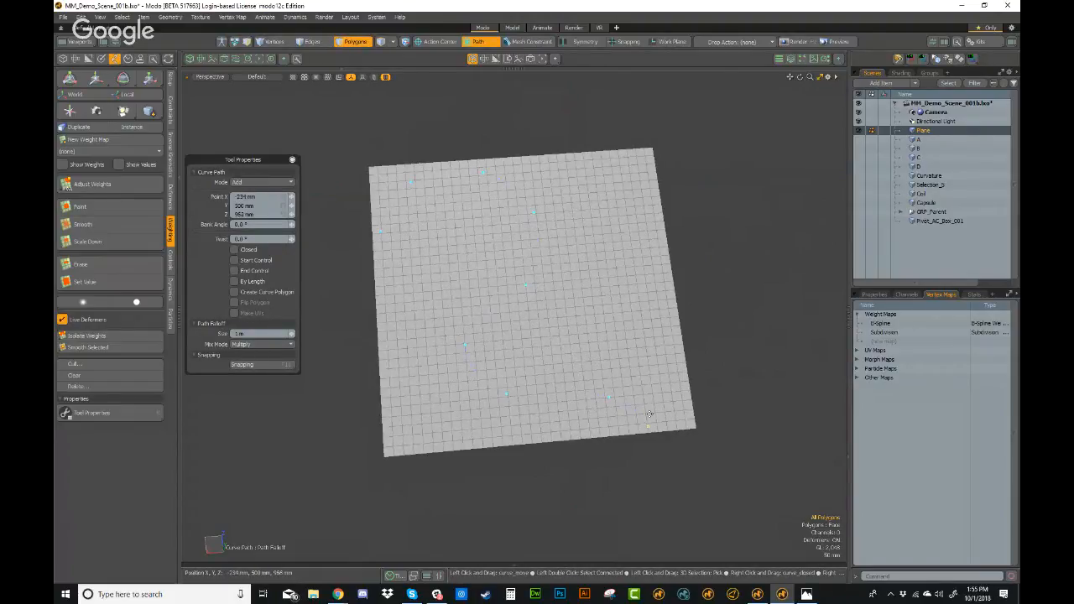
- Try moving the plane upward with Move and the Path falloff, and undo the move
{"action": "key", "text": "w"}
{"action": "left_click_drag", "start_coordinate": [555, 433], "coordinate": [588, 244], "text": "alt"}
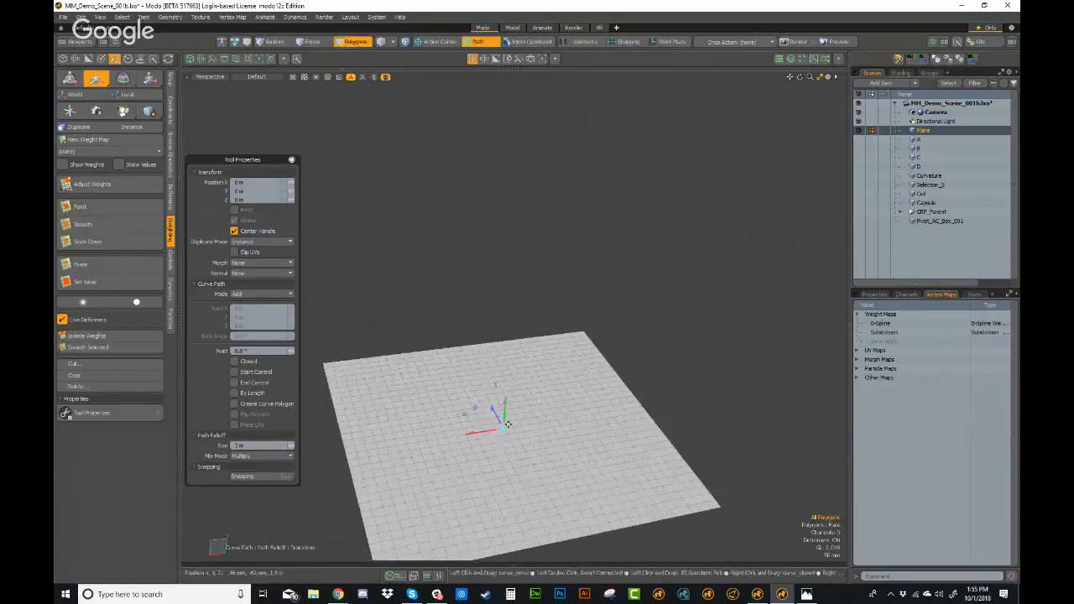
{"action": "left_click_drag", "start_coordinate": [507, 421], "coordinate": [507, 383]}
{"action": "left_click_drag", "start_coordinate": [546, 306], "coordinate": [549, 355], "text": "alt"}
{"action": "key", "text": "ctrl+z"}
{"action": "left_click_drag", "start_coordinate": [571, 261], "coordinate": [574, 369], "text": "alt"}
- Leave Move, clear the plane's polygon selection, and turn on the Show Falloff utility for the Path falloff
{"action": "key", "text": "q"}
{"action": "double_click", "coordinate": [546, 244]}
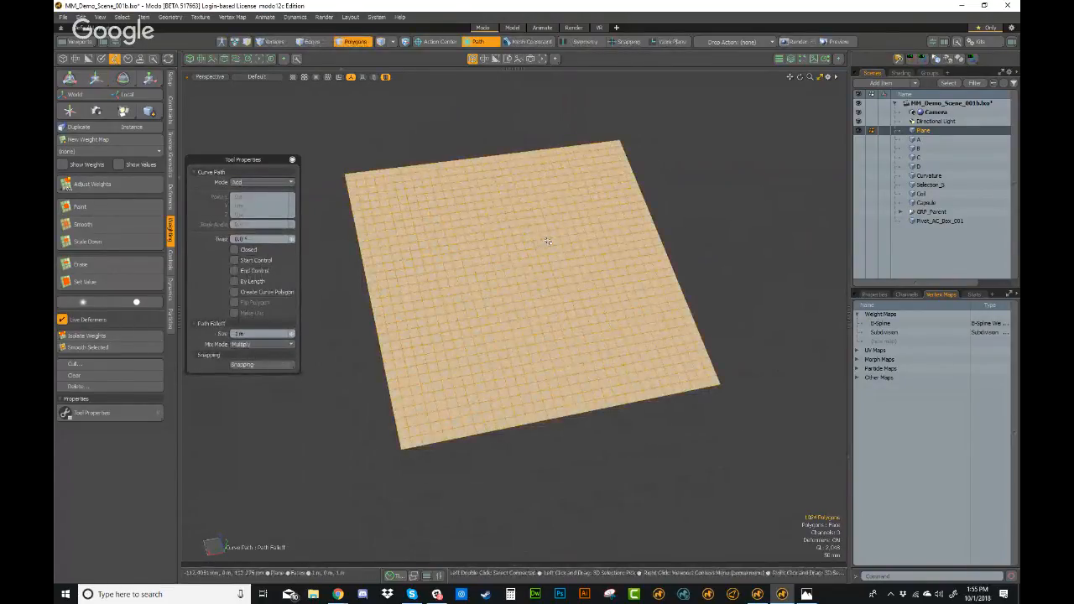
{"action": "left_click", "coordinate": [417, 130]}
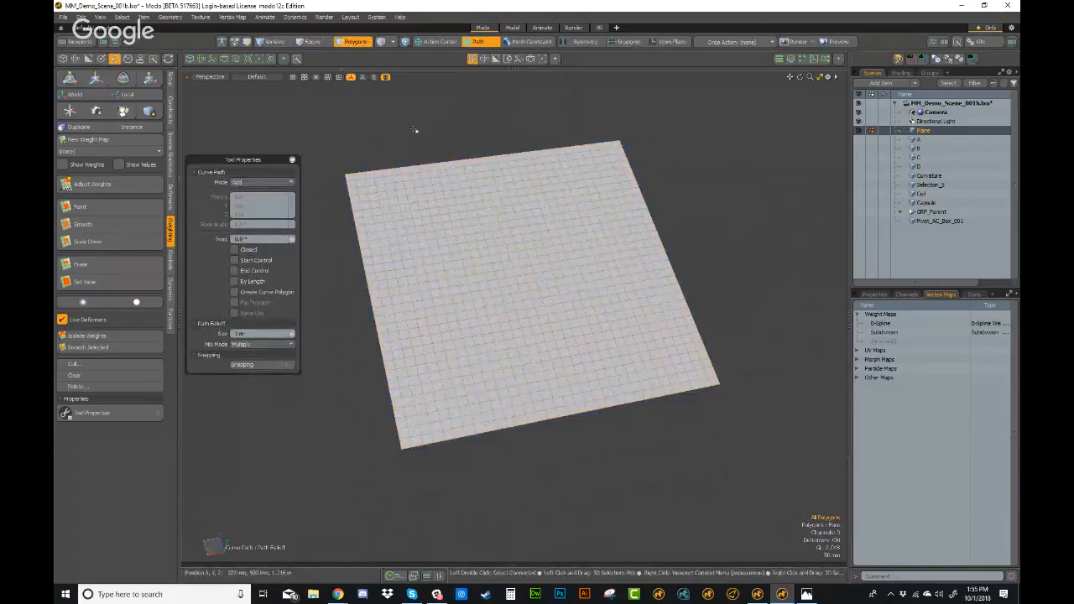
{"action": "left_click", "coordinate": [100, 17]}
{"action": "left_click", "coordinate": [109, 129]}
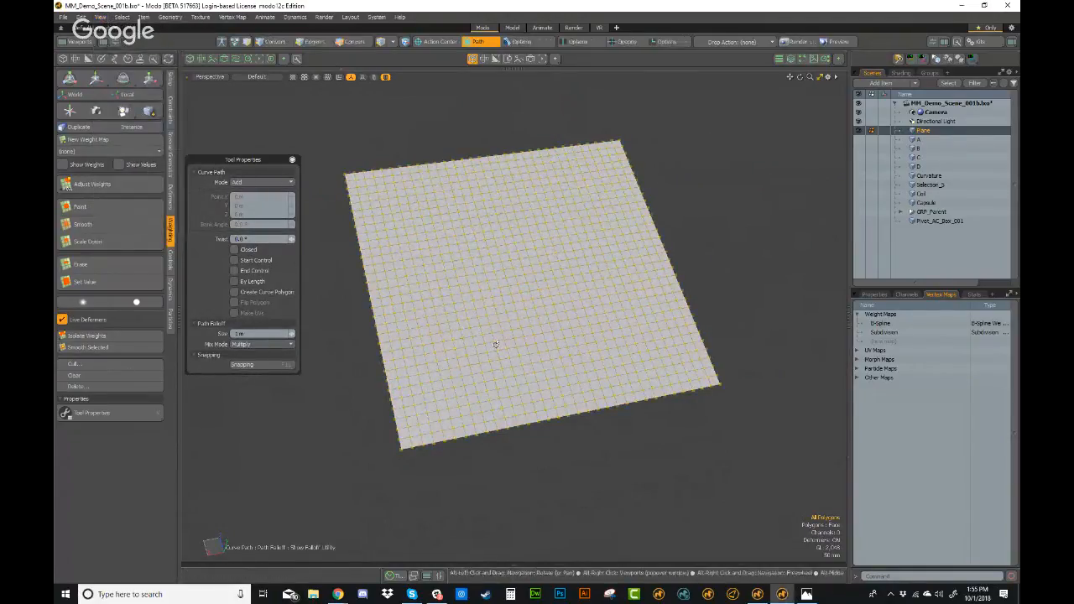
- Clear and reapply the Path falloff, and try Move on the plane with it before leaving the tool
{"action": "left_click", "coordinate": [475, 42]}
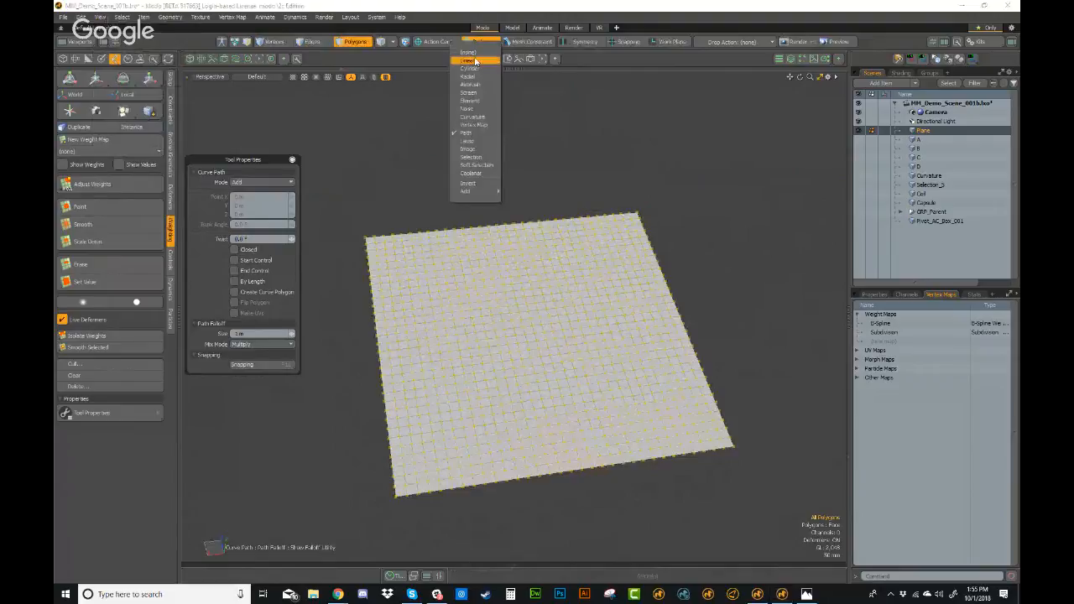
{"action": "left_click", "coordinate": [468, 52]}
{"action": "left_click", "coordinate": [476, 42]}
{"action": "left_click", "coordinate": [469, 134]}
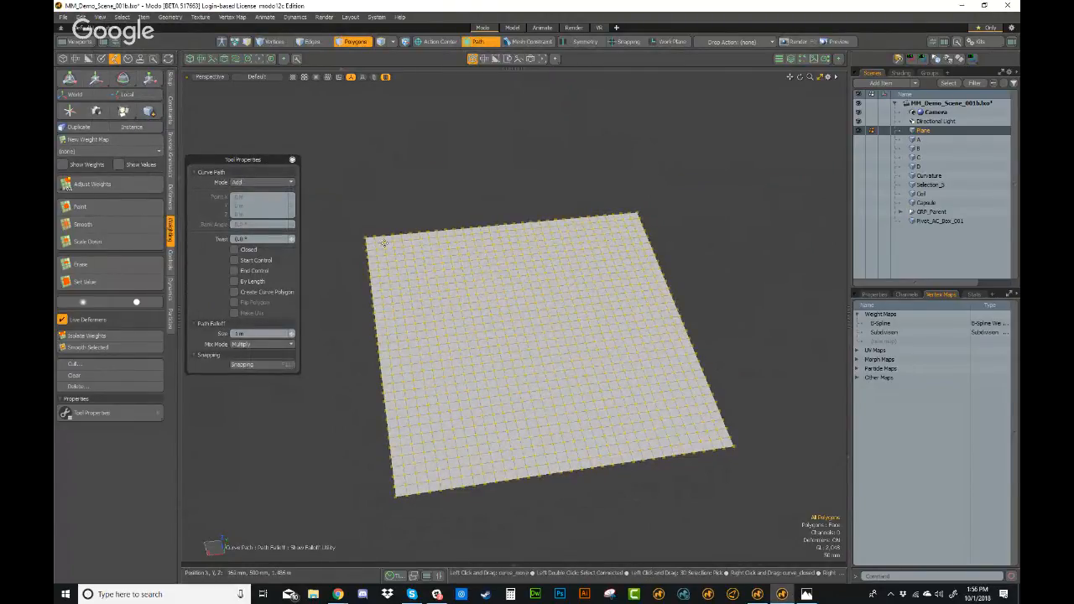
{"action": "key", "text": "w"}
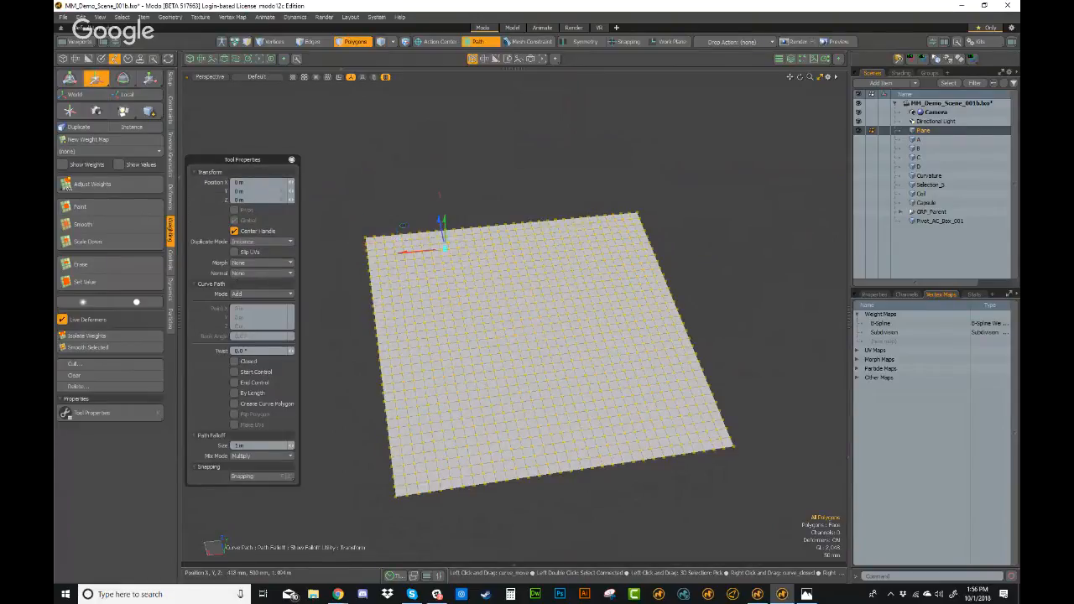
{"action": "left_click", "coordinate": [406, 360]}
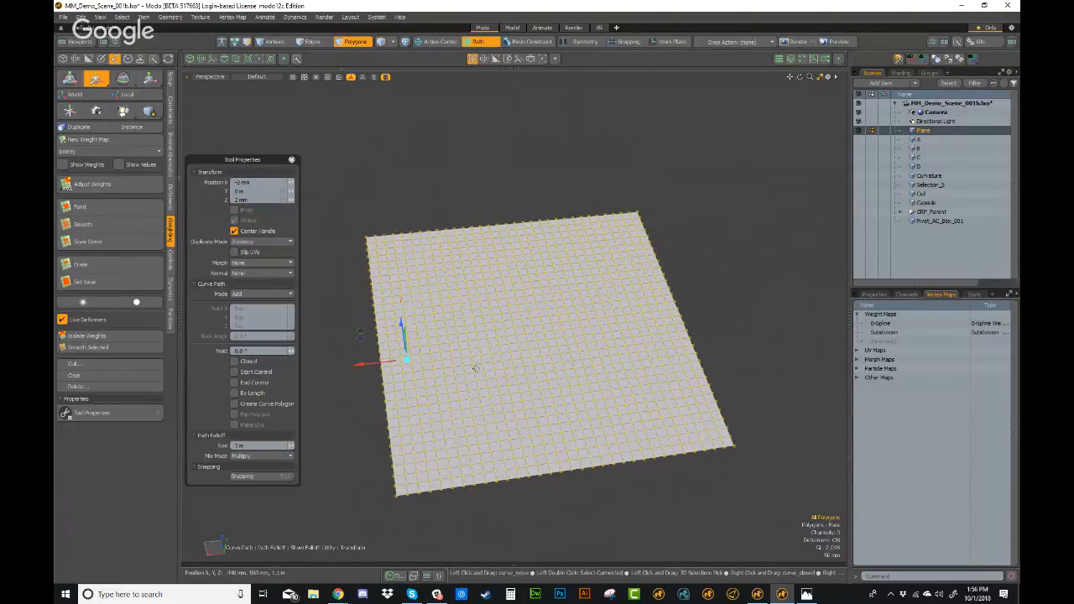
{"action": "key", "text": "q"}
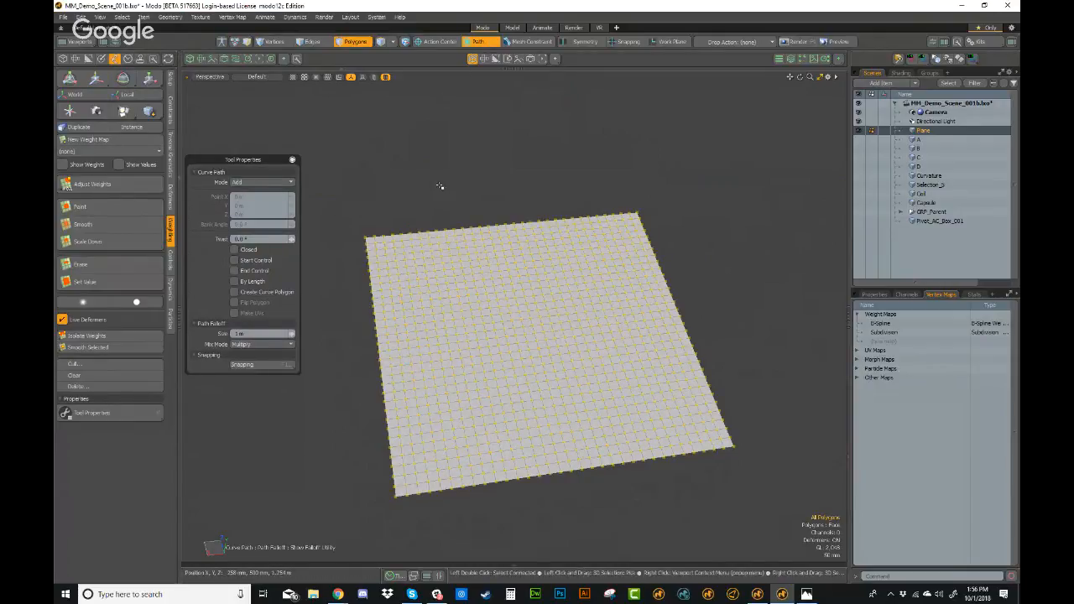
- Reset the falloff to none and choose the Path falloff again
{"action": "key", "text": "Escape"}
{"action": "left_click", "coordinate": [483, 43]}
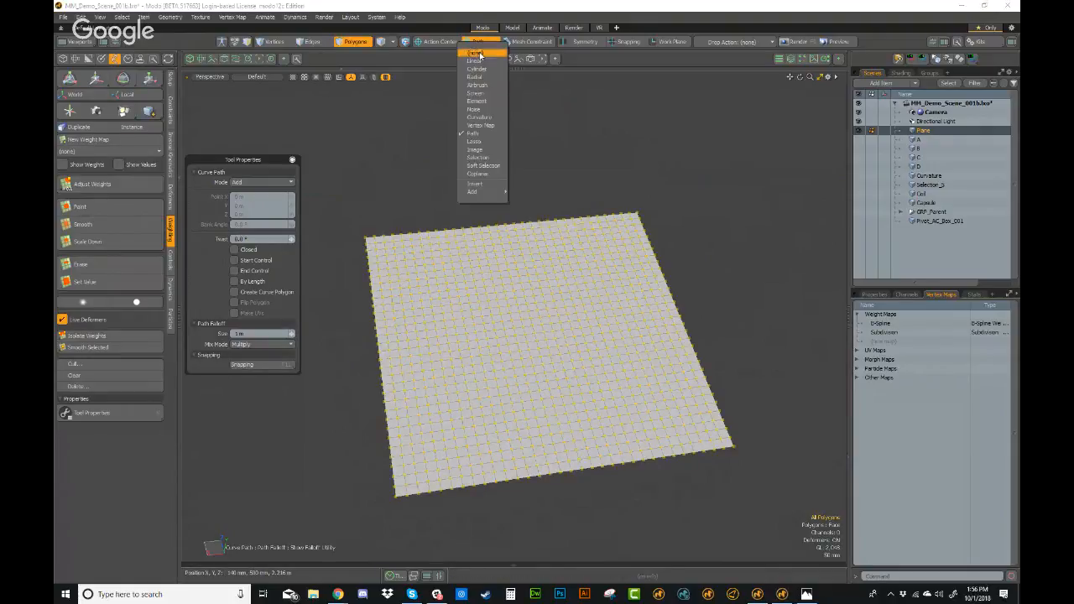
{"action": "left_click", "coordinate": [477, 54]}
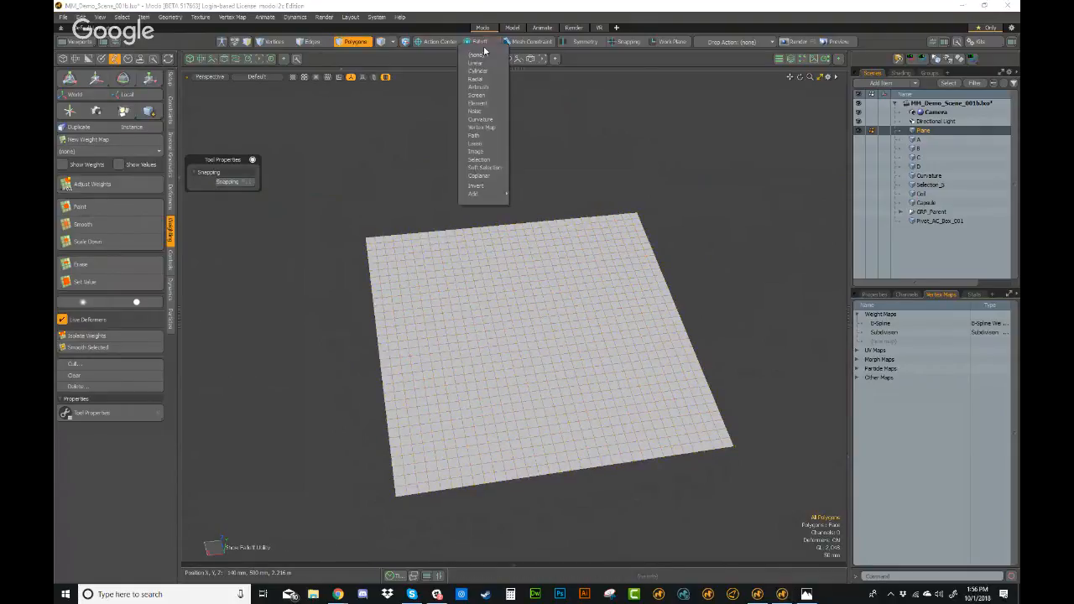
{"action": "left_click", "coordinate": [476, 135]}
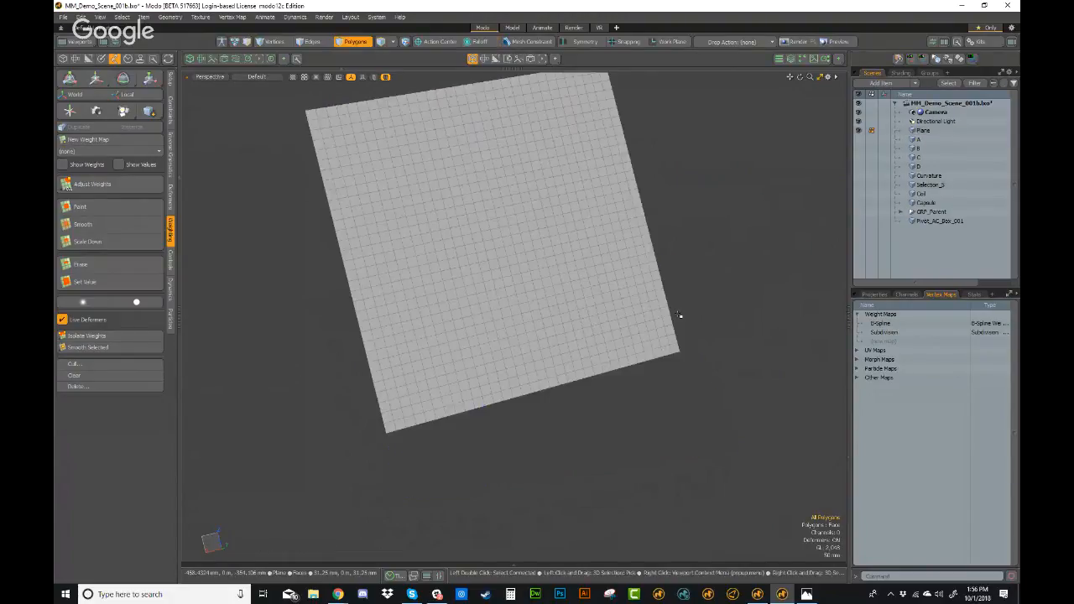
- Make the Plane item the reference item and work in polygon selection mode
{"action": "left_click_drag", "start_coordinate": [679, 315], "coordinate": [815, 125], "text": "alt"}
{"action": "left_click", "coordinate": [884, 130]}
{"action": "left_click_drag", "start_coordinate": [728, 308], "coordinate": [609, 302], "text": "ctrl+alt"}
{"action": "left_click_drag", "start_coordinate": [721, 415], "coordinate": [585, 406], "text": "alt+shift"}
{"action": "left_click_drag", "start_coordinate": [585, 406], "coordinate": [668, 345], "text": "alt+shift"}
{"action": "left_click_drag", "start_coordinate": [748, 192], "coordinate": [559, 360], "text": "alt"}
{"action": "key", "text": "3"}
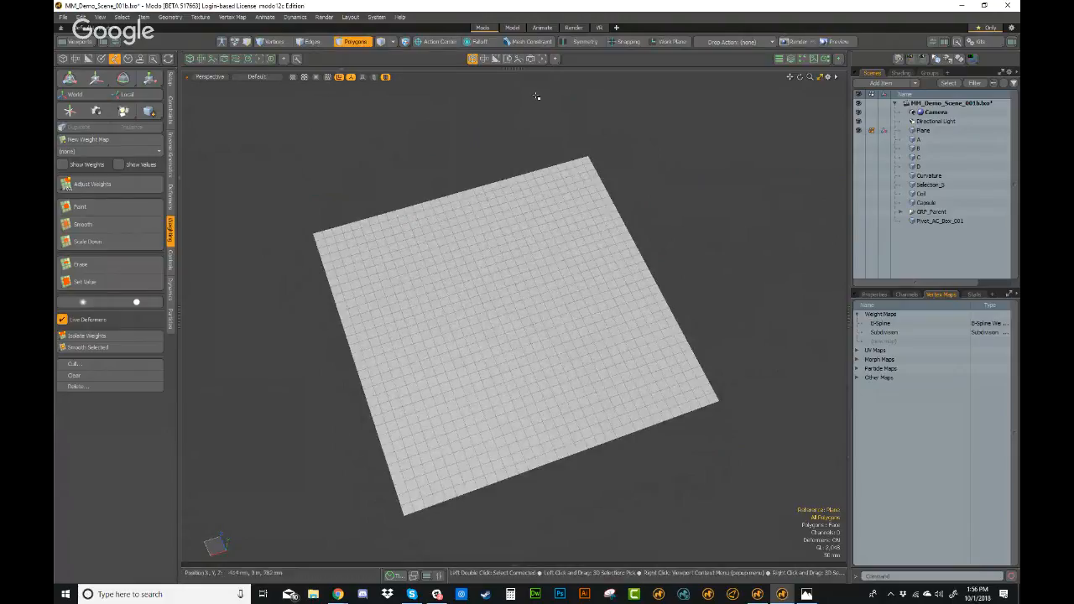
- Apply a Path falloff and draw a winding path of points from the plane's upper-left corner to its lower edge
{"action": "left_click", "coordinate": [478, 41]}
{"action": "left_click", "coordinate": [483, 130]}
{"action": "left_click", "coordinate": [343, 228]}
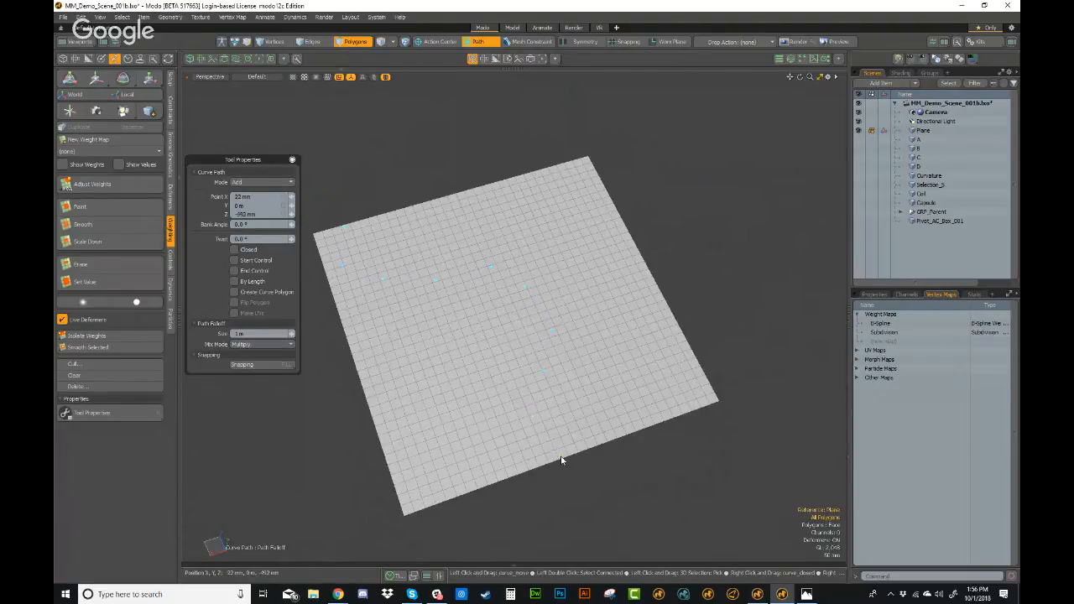
- Try moving the plane with Move and the new Path falloff, and undo the move
{"action": "key", "text": "w"}
{"action": "left_click_drag", "start_coordinate": [572, 431], "coordinate": [510, 275], "text": "alt"}
{"action": "key", "text": "ctrl+z"}
{"action": "left_click_drag", "start_coordinate": [515, 331], "coordinate": [527, 311], "text": "alt"}
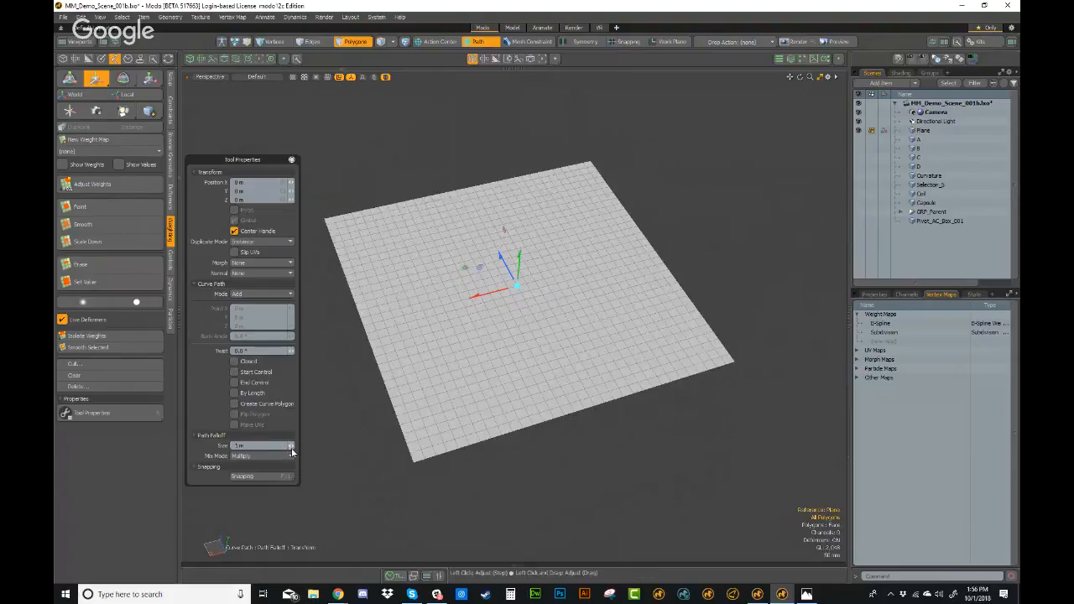
- Reduce the Path falloff's size to about 530 mm and turn on Show Falloffs
{"action": "left_click_drag", "start_coordinate": [291, 449], "coordinate": [288, 449]}
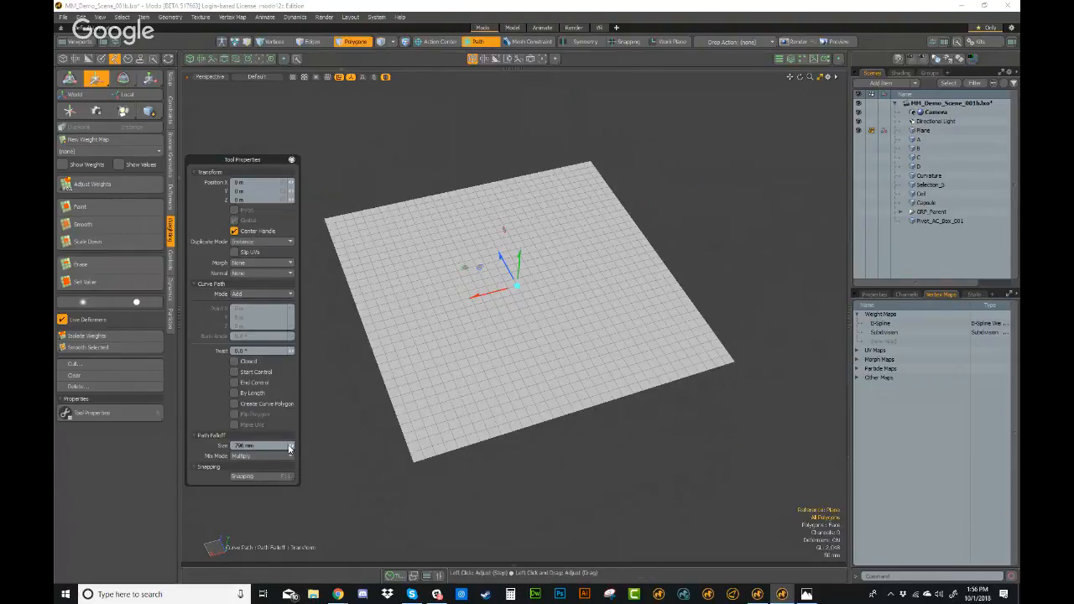
{"action": "left_click", "coordinate": [84, 18]}
{"action": "left_click", "coordinate": [99, 18]}
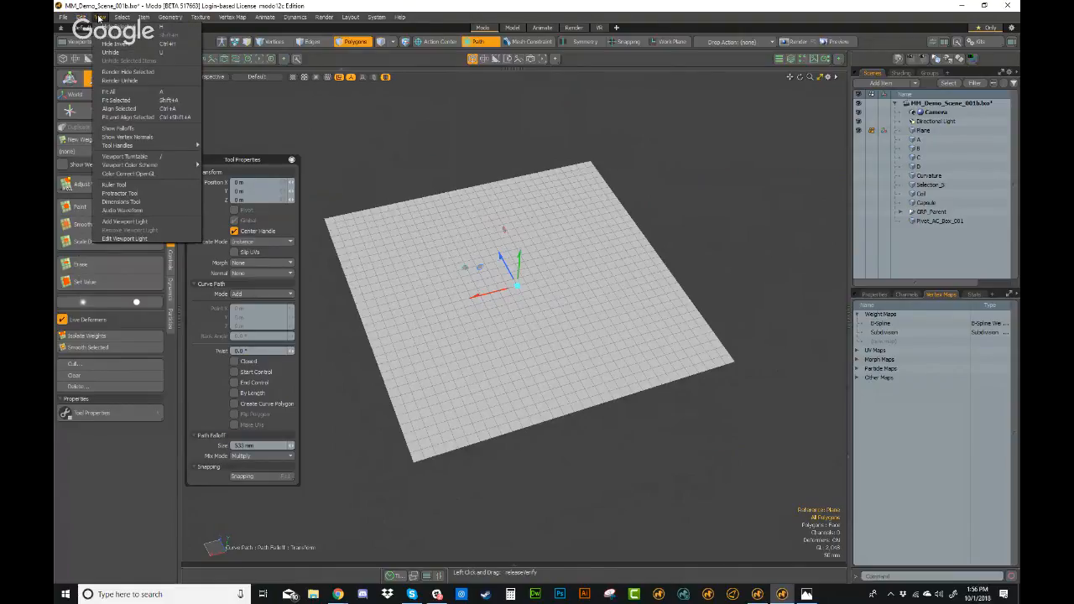
{"action": "left_click", "coordinate": [128, 128]}
{"action": "left_click_drag", "start_coordinate": [587, 329], "coordinate": [453, 239], "text": "alt"}
{"action": "key", "text": "3"}
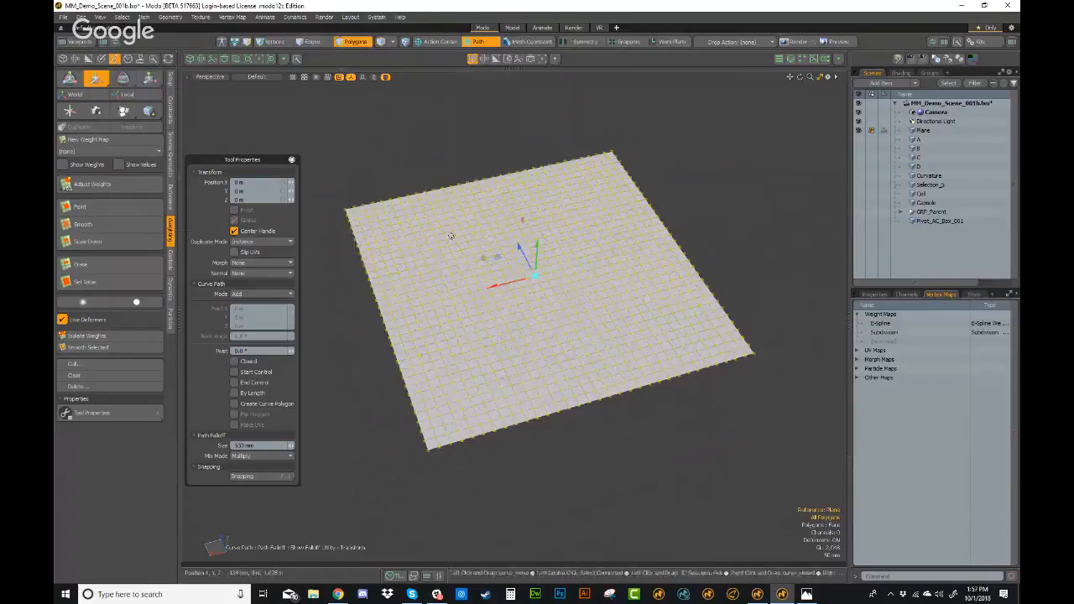
- Reduce the Path falloff's size to 70 mm
{"action": "left_click_drag", "start_coordinate": [292, 448], "coordinate": [291, 448]}
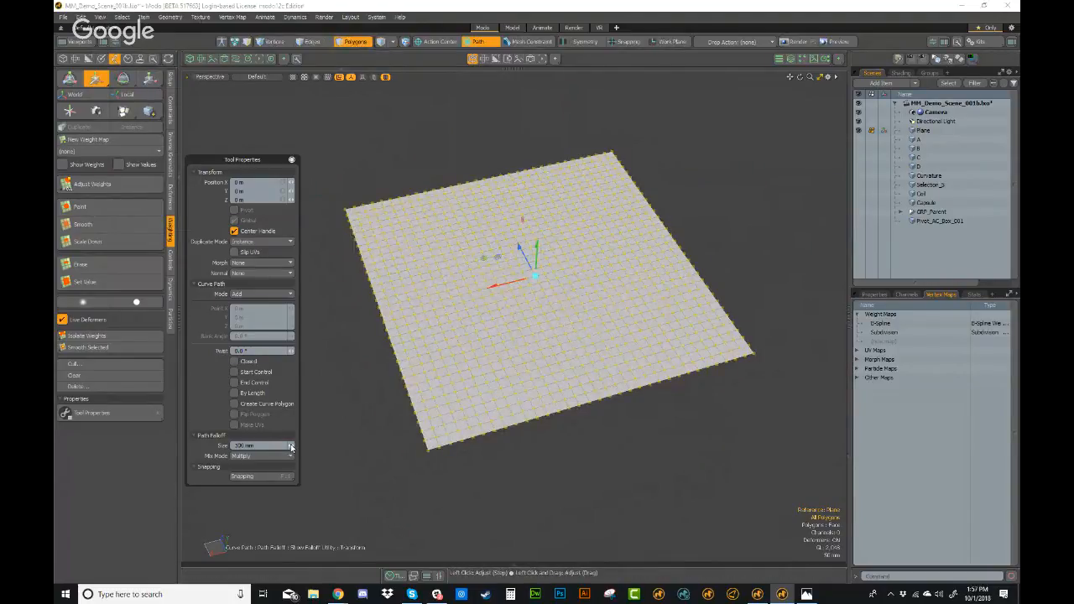
{"action": "left_click", "coordinate": [291, 447]}
{"action": "left_click_drag", "start_coordinate": [494, 171], "coordinate": [496, 189], "text": "alt"}
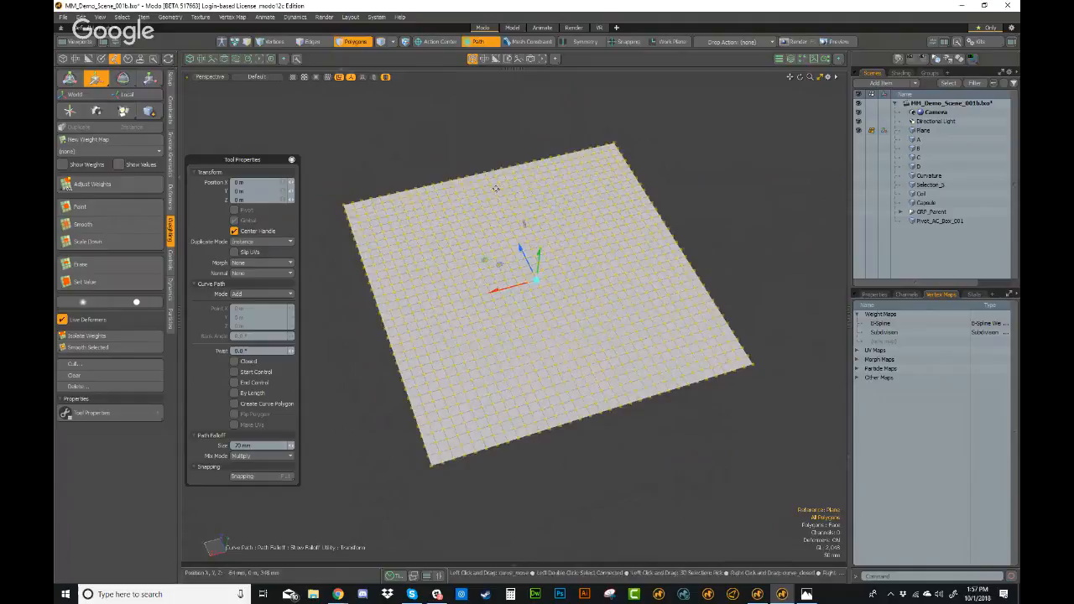
- Leave the Move tool and switch to vertex selection mode
{"action": "left_click", "coordinate": [485, 44]}
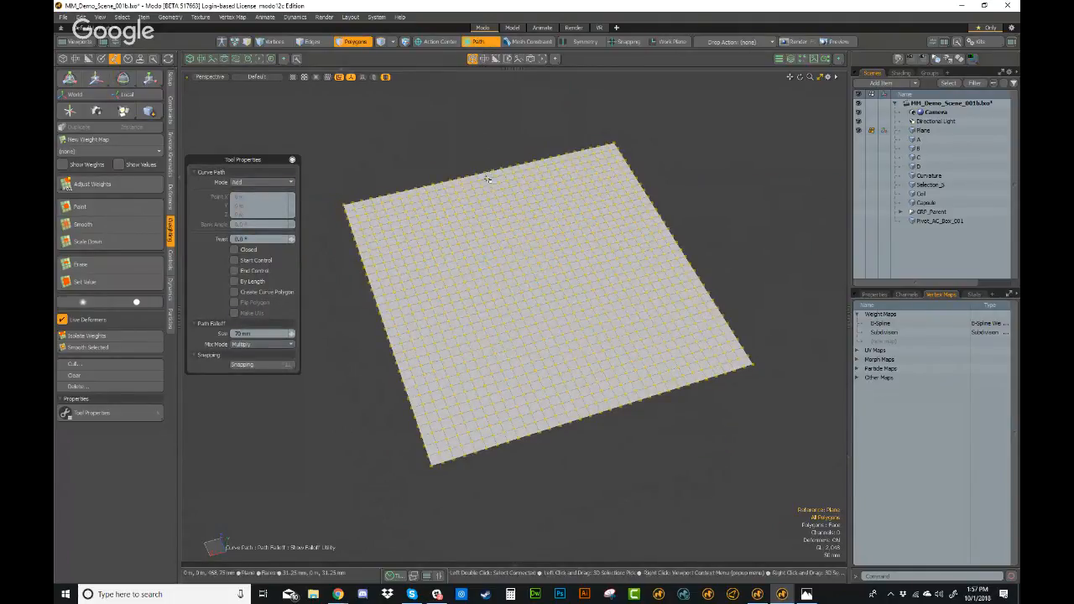
{"action": "key", "text": "w"}
{"action": "key", "text": "q"}
{"action": "key", "text": "1"}
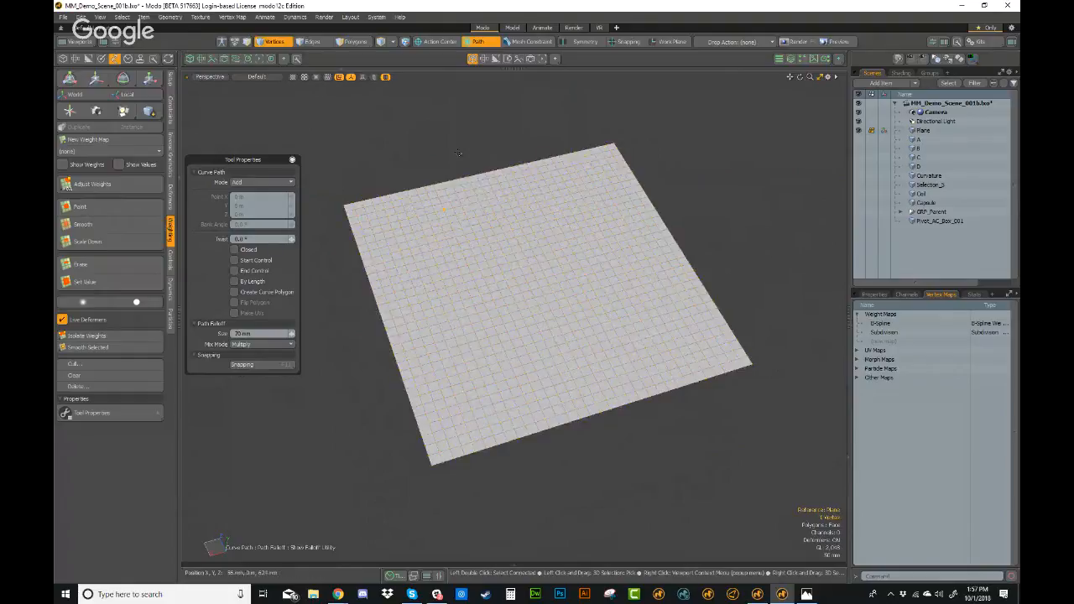
- Reset the falloff, reapply Path, and draw an S-shaped path of points from the plane's upper edge to its lower edge
{"action": "left_click", "coordinate": [479, 41]}
{"action": "left_click", "coordinate": [503, 140]}
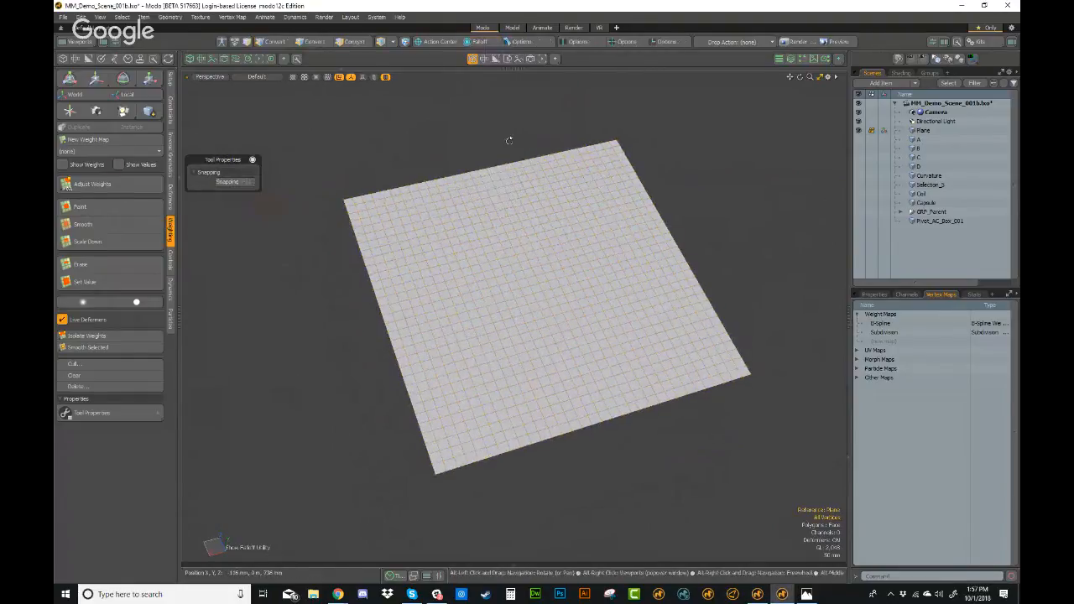
{"action": "left_click", "coordinate": [482, 42]}
{"action": "left_click", "coordinate": [491, 135]}
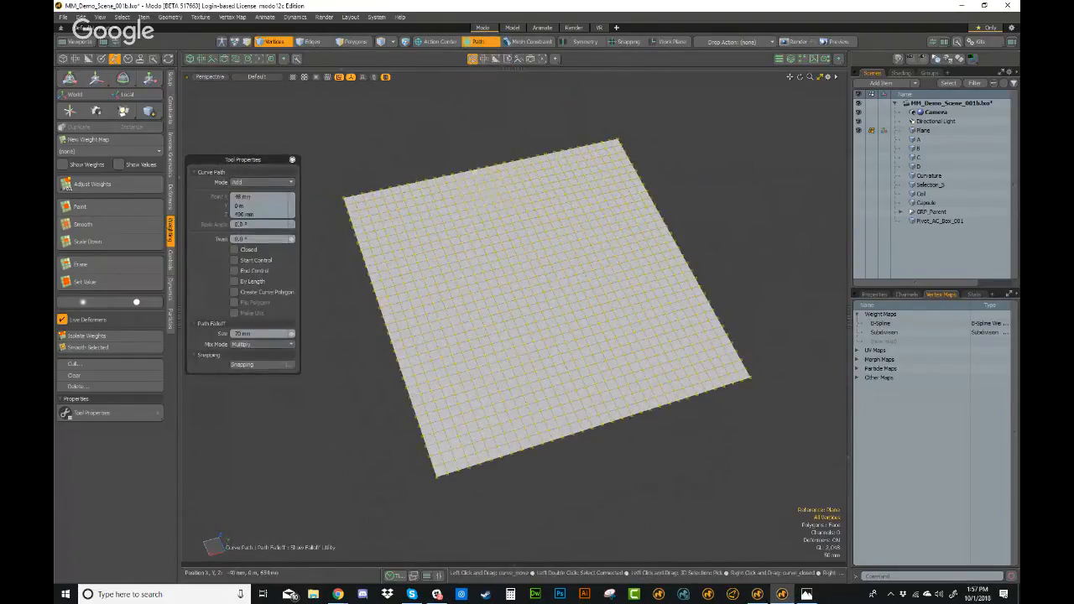
{"action": "left_click", "coordinate": [467, 193]}
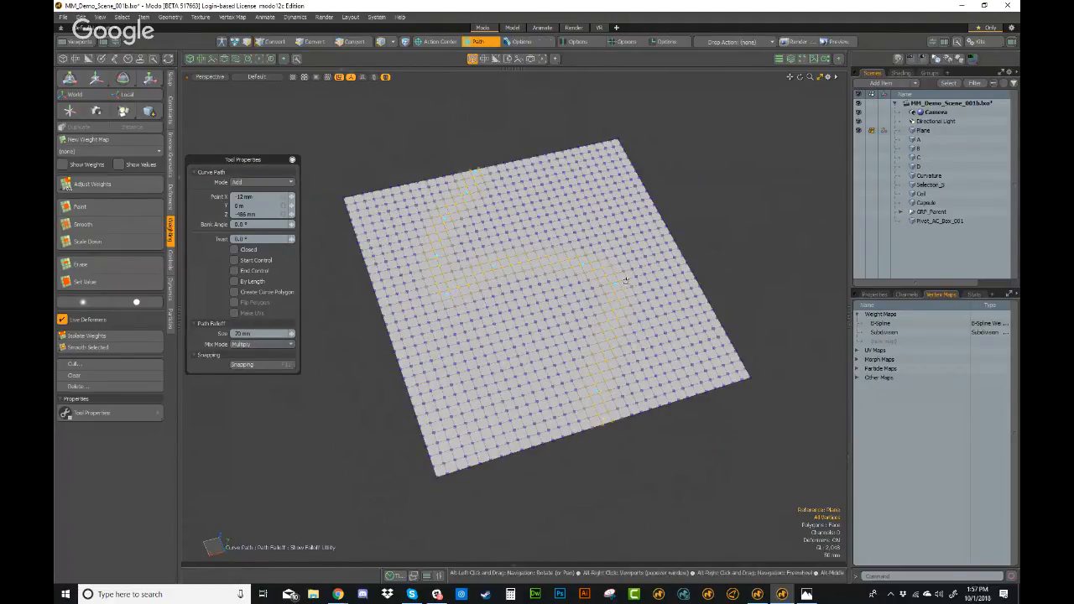
- Try raising the plane's vertices along the S-shaped path with Move, and undo it
{"action": "left_click_drag", "start_coordinate": [244, 78], "coordinate": [69, 10], "text": "alt"}
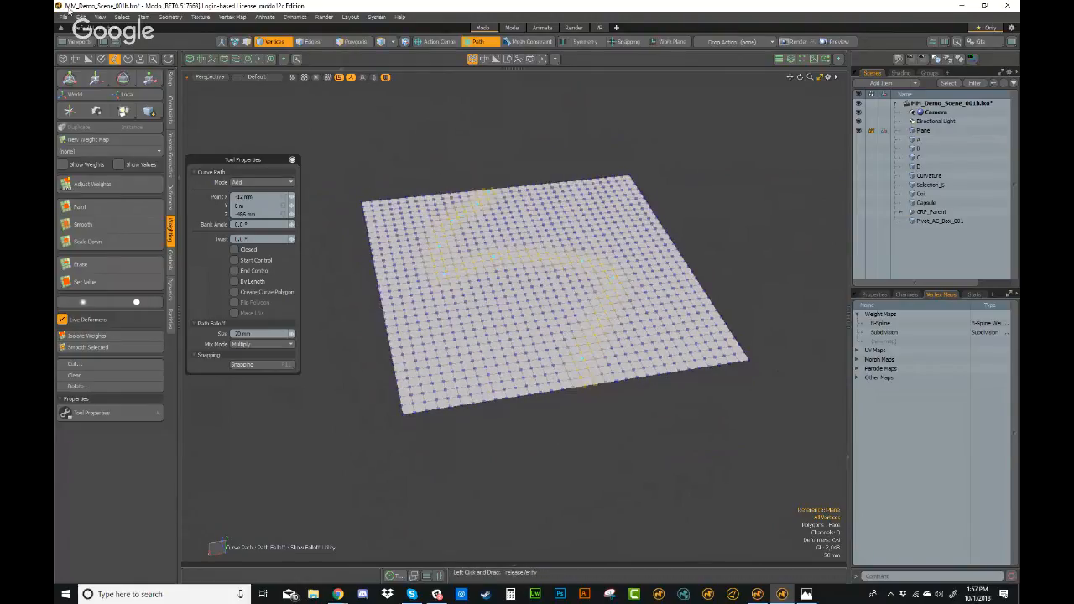
{"action": "left_click", "coordinate": [100, 19]}
{"action": "left_click", "coordinate": [327, 5]}
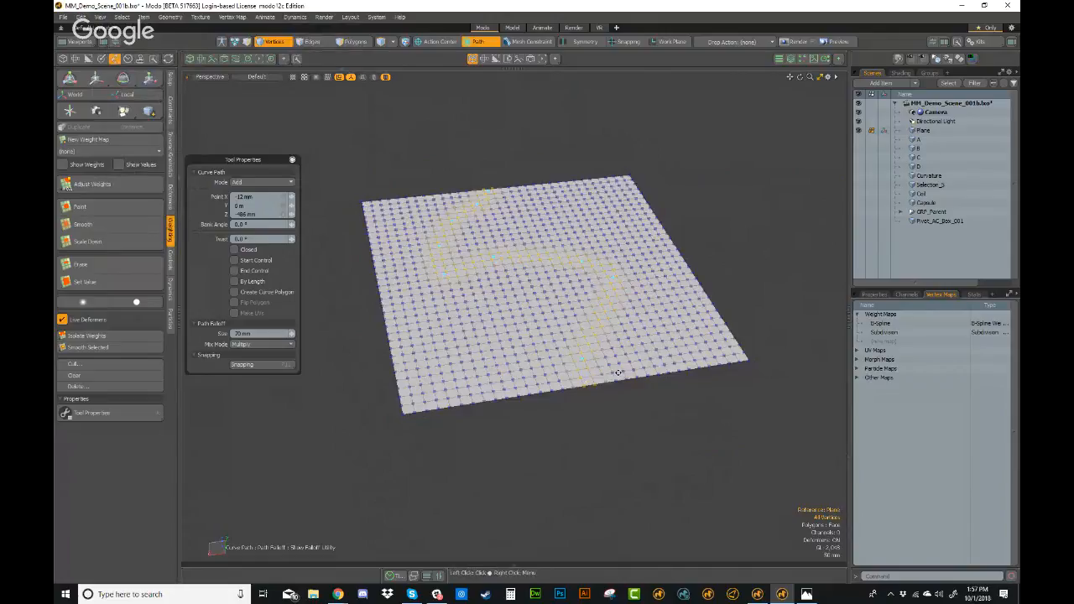
{"action": "key", "text": "w"}
{"action": "left_click_drag", "start_coordinate": [571, 317], "coordinate": [576, 302]}
{"action": "key", "text": "ctrl+z"}
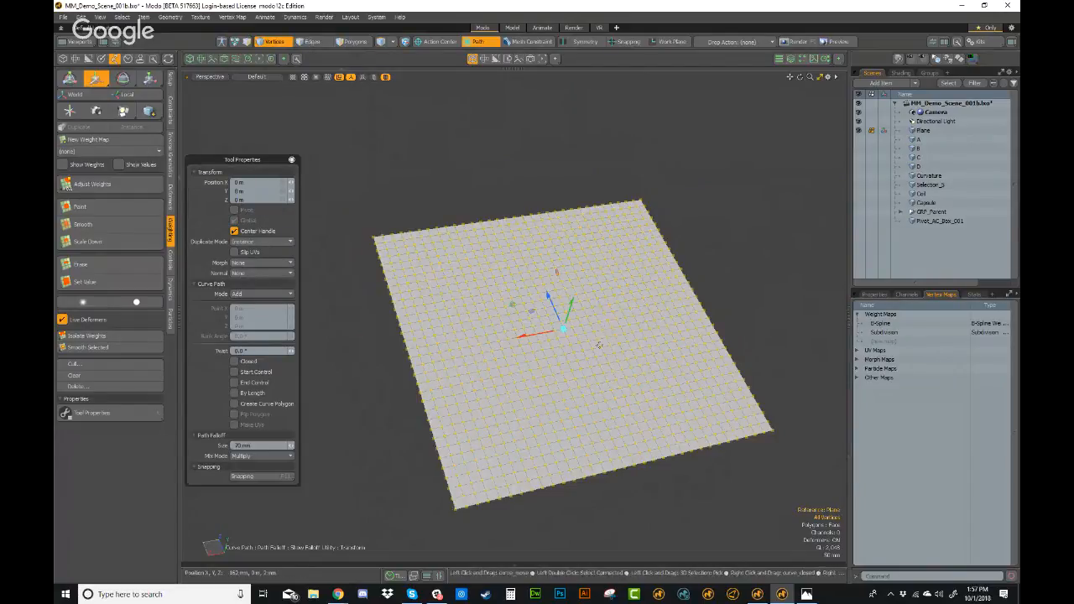
- Drop Move and the falloff display, reapply the Path falloff, and redraw a winding path of points across the plane
{"action": "key", "text": "Escape"}
{"action": "key", "text": "Escape"}
{"action": "left_click", "coordinate": [485, 42]}
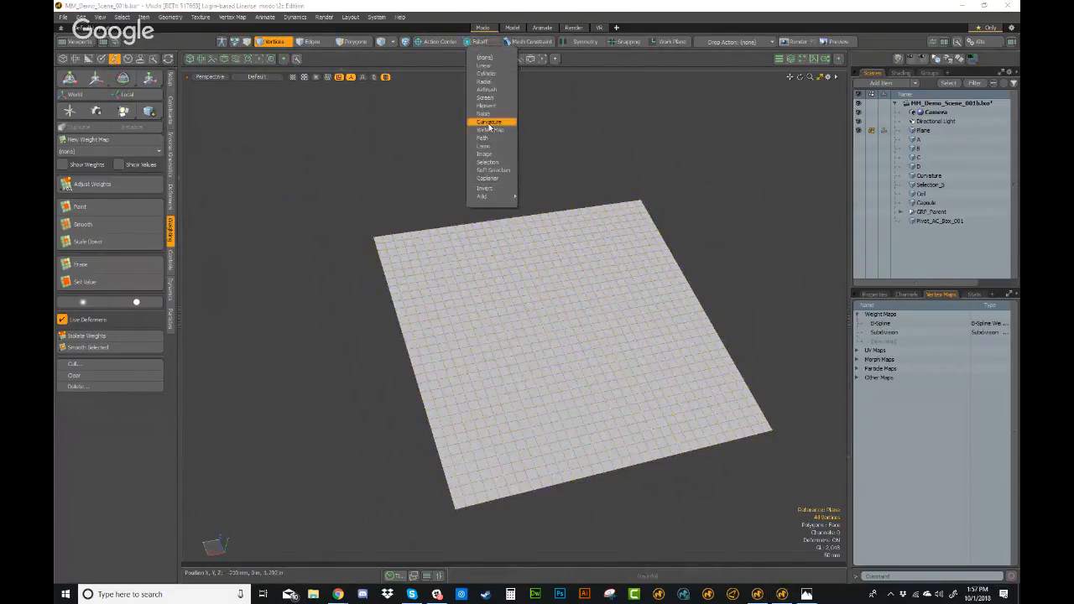
{"action": "left_click", "coordinate": [487, 138]}
{"action": "mouse_move", "coordinate": [529, 213]}
{"action": "left_mouse_down", "text": "alt"}
{"action": "mouse_move", "coordinate": [520, 249]}
{"action": "mouse_move", "coordinate": [512, 205]}
{"action": "left_mouse_up", "text": "alt"}
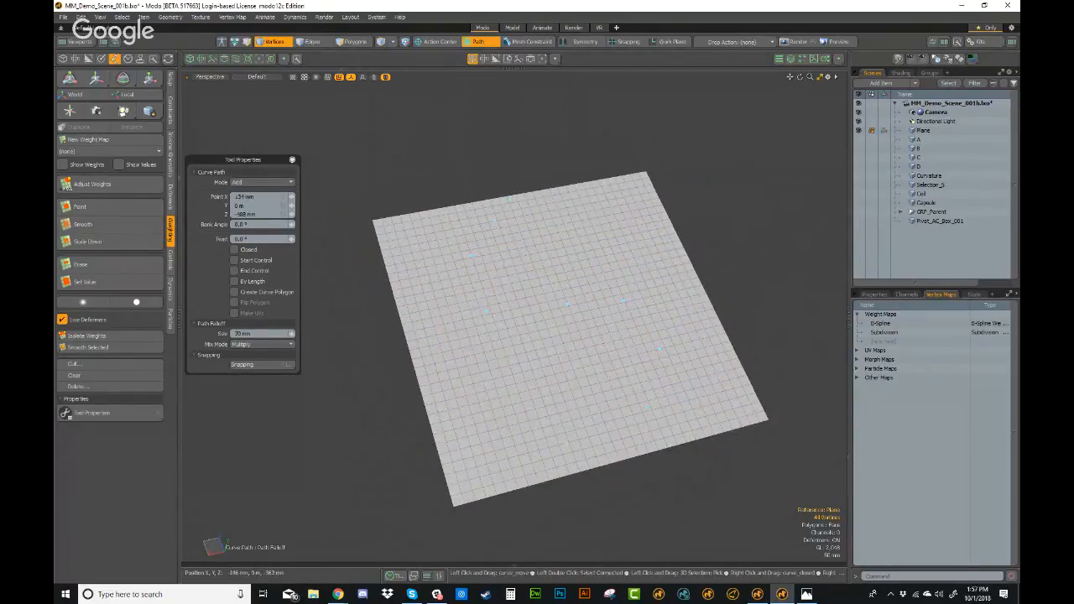
{"action": "key", "text": "w"}
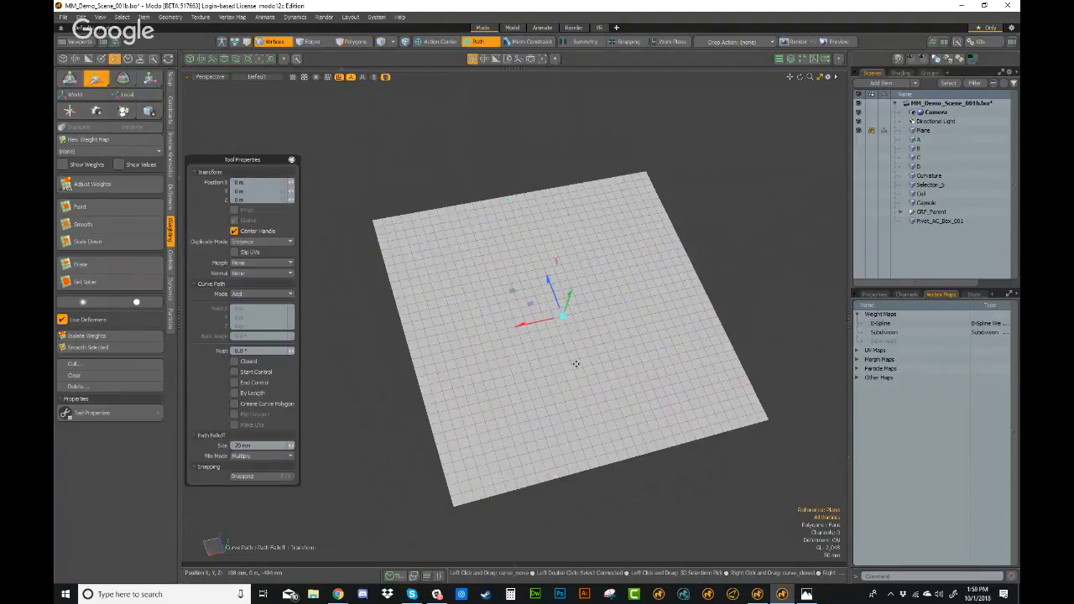
{"action": "left_click_drag", "start_coordinate": [567, 304], "coordinate": [619, 294], "text": "alt"}
{"action": "key", "text": "space"}
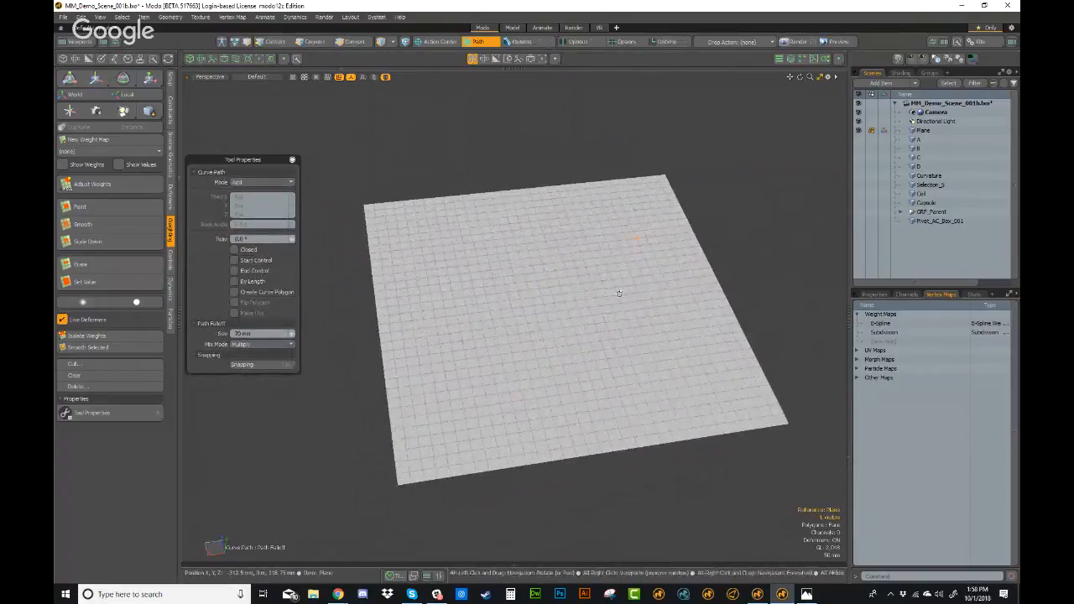
{"action": "left_click_drag", "start_coordinate": [664, 264], "coordinate": [659, 172], "text": "alt"}
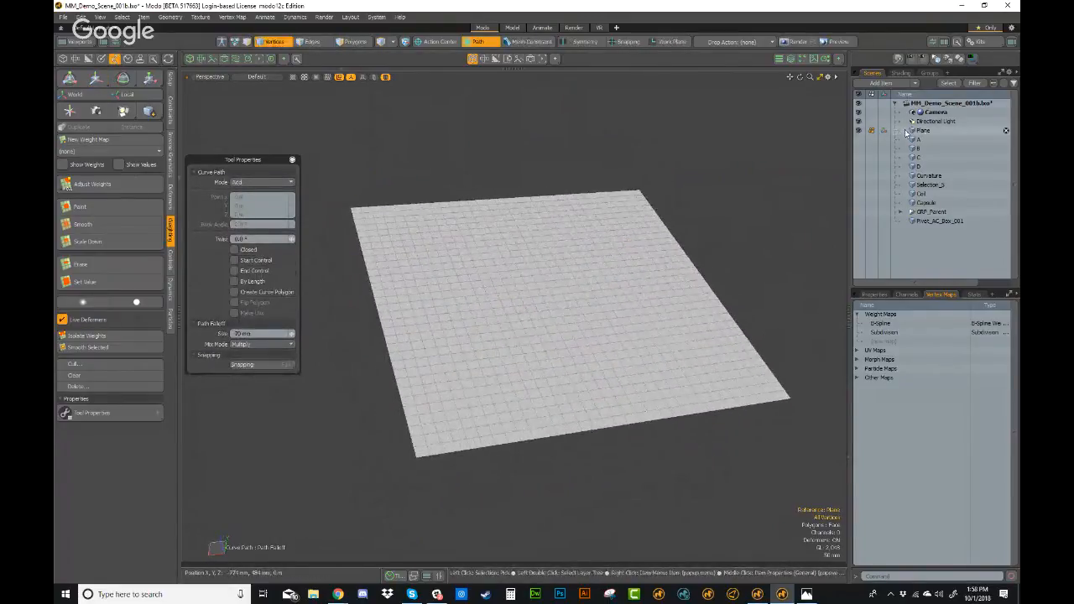
- Select the Plane item and switch to polygon selection mode
{"action": "left_click", "coordinate": [908, 132]}
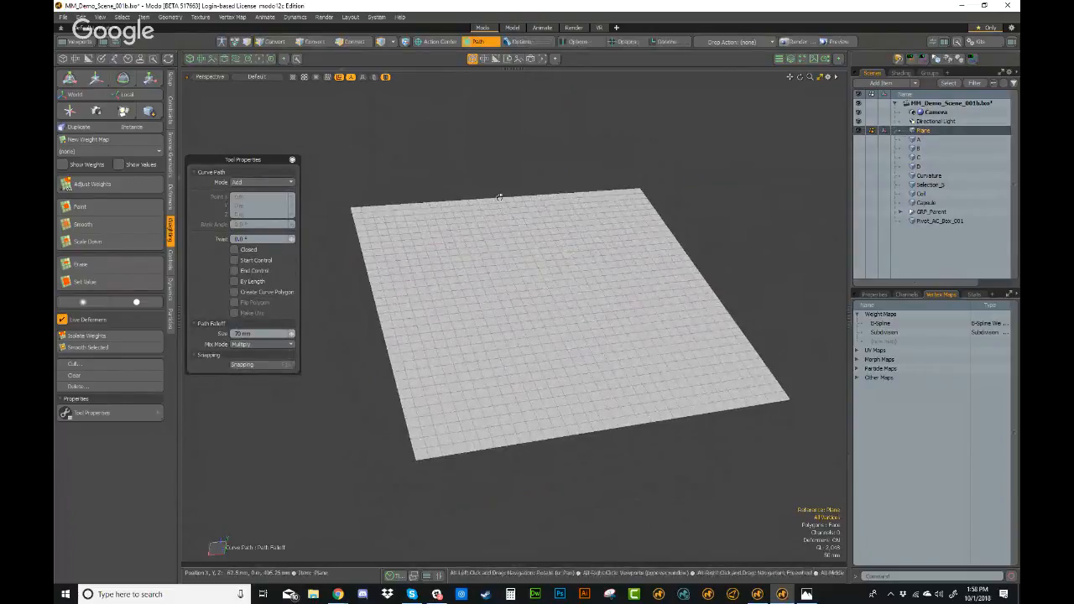
{"action": "left_click_drag", "start_coordinate": [499, 197], "coordinate": [499, 216], "text": "alt"}
{"action": "left_click", "coordinate": [470, 43]}
{"action": "left_click", "coordinate": [477, 43]}
{"action": "left_click", "coordinate": [488, 43]}
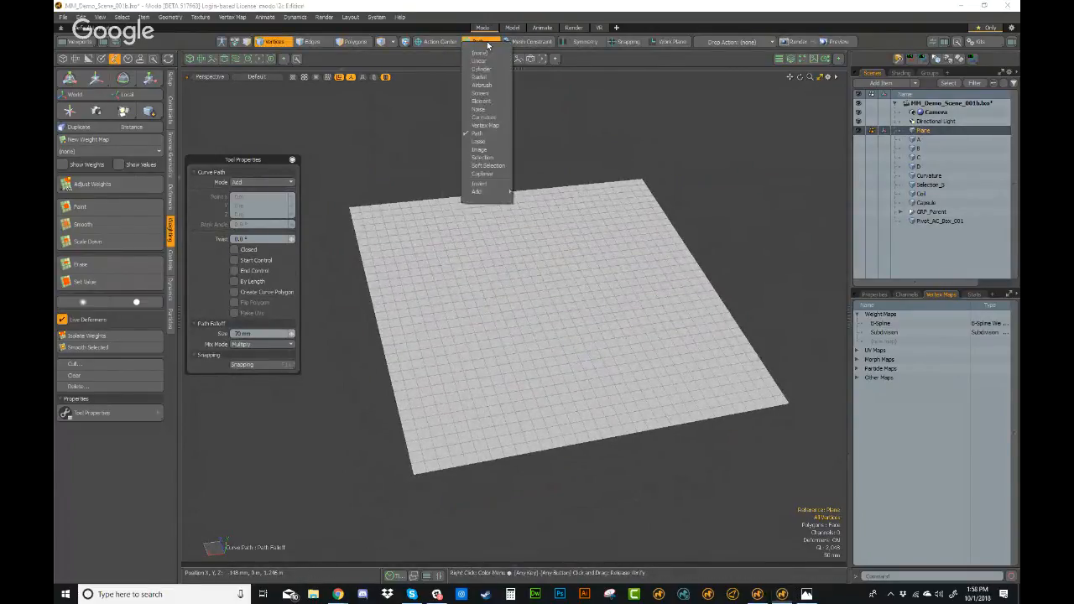
{"action": "left_click", "coordinate": [533, 175]}
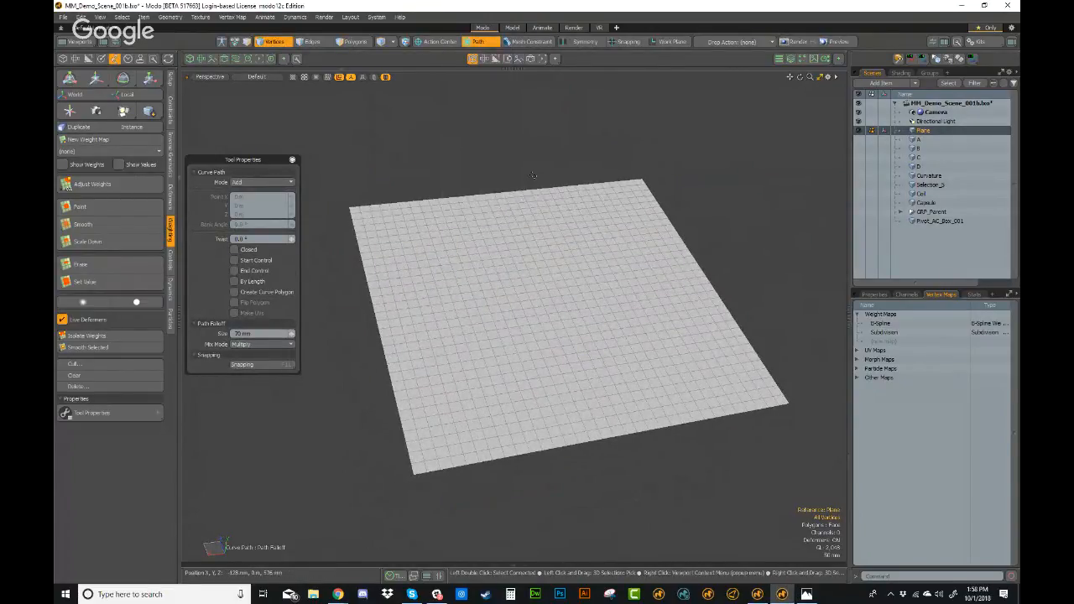
{"action": "left_click", "coordinate": [512, 197]}
{"action": "left_click", "coordinate": [355, 41]}
- Reset the falloff, reapply Path, draw a curved path from the plane's upper edge to its left edge, and increase the falloff size
{"action": "left_click", "coordinate": [487, 43]}
{"action": "left_click", "coordinate": [478, 51]}
{"action": "left_click", "coordinate": [480, 41]}
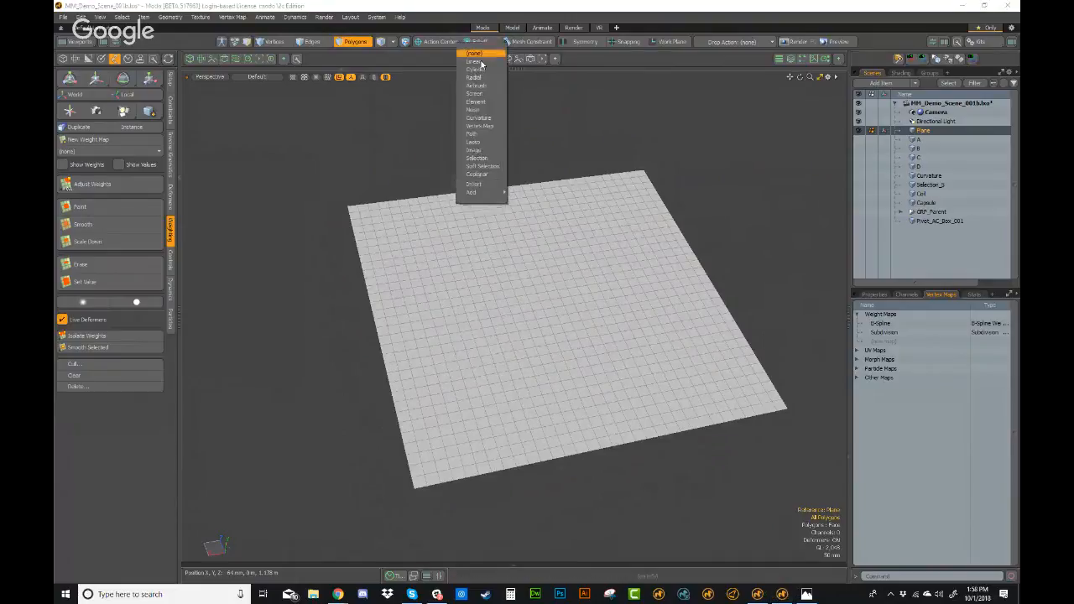
{"action": "left_click", "coordinate": [475, 134]}
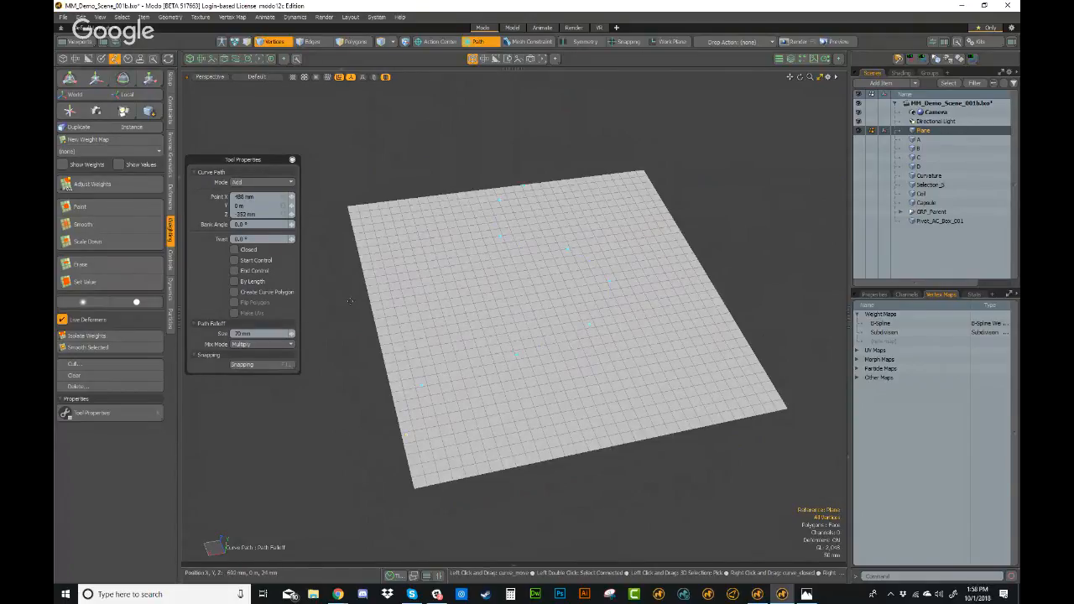
{"action": "left_click", "coordinate": [284, 333]}
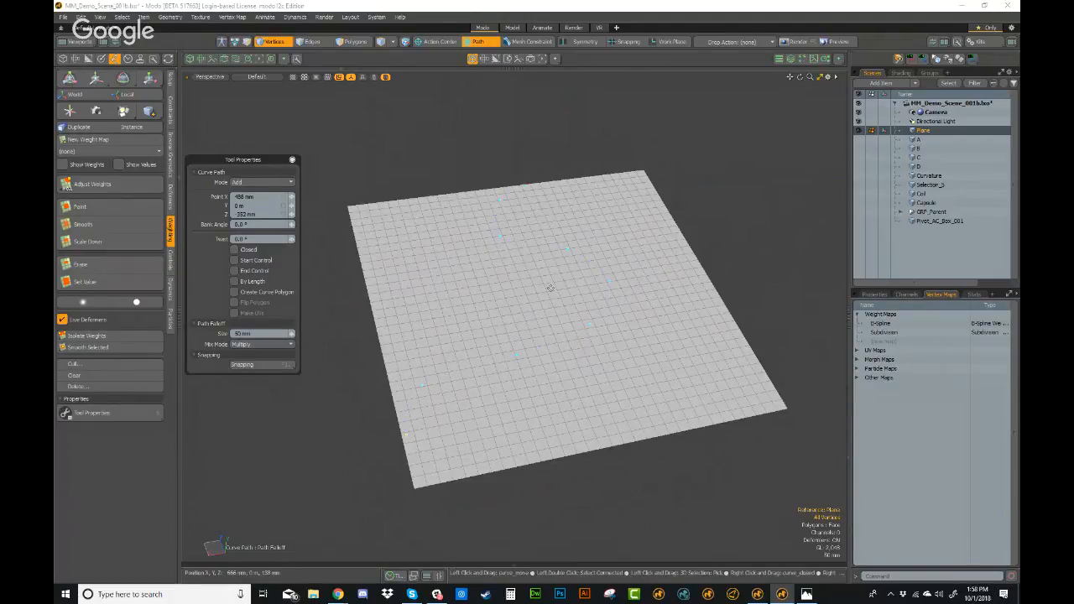
- Drop the Move tool, switch the falloff to Lasso, and turn on the falloff display
{"action": "key", "text": "w"}
{"action": "left_click_drag", "start_coordinate": [554, 292], "coordinate": [597, 225], "text": "alt"}
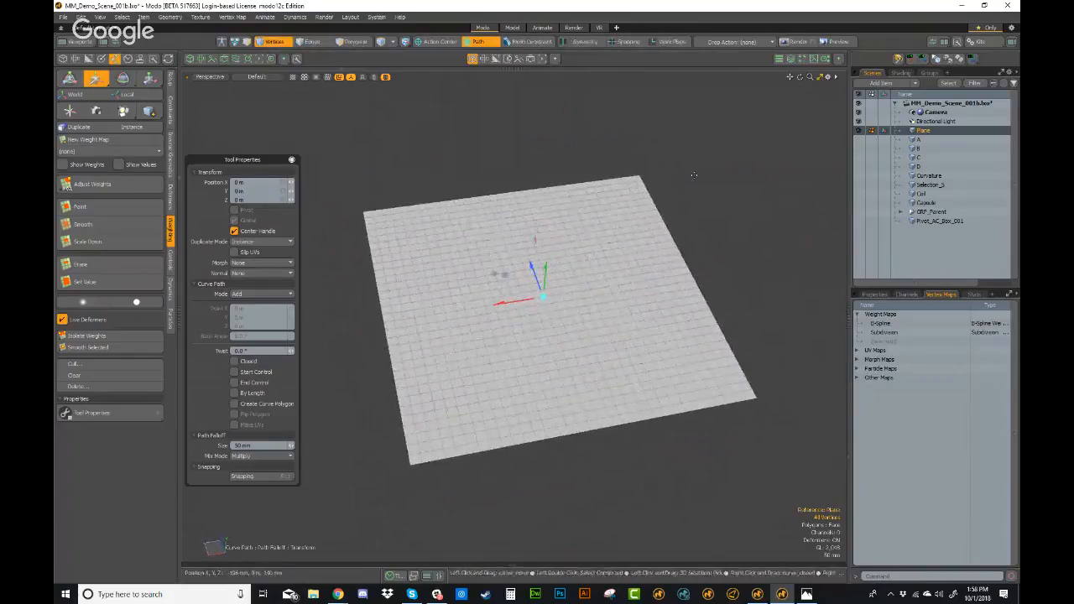
{"action": "key", "text": "q"}
{"action": "left_click", "coordinate": [487, 41]}
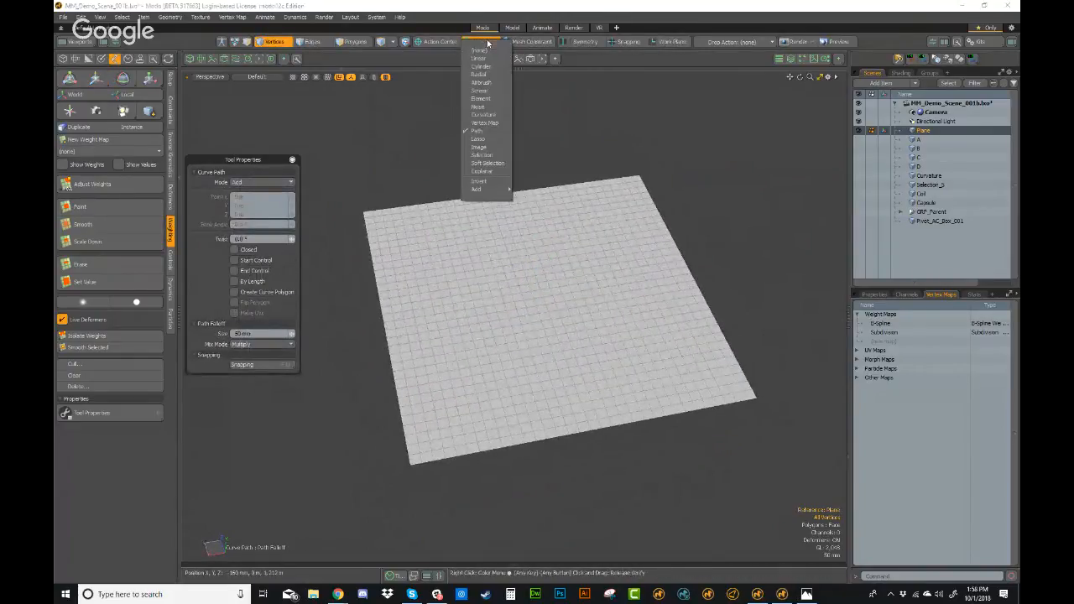
{"action": "left_click", "coordinate": [486, 141]}
{"action": "mouse_move", "coordinate": [504, 167]}
{"action": "left_mouse_down", "text": "alt"}
{"action": "mouse_move", "coordinate": [516, 255]}
{"action": "mouse_move", "coordinate": [628, 340]}
{"action": "left_mouse_up", "text": "alt"}
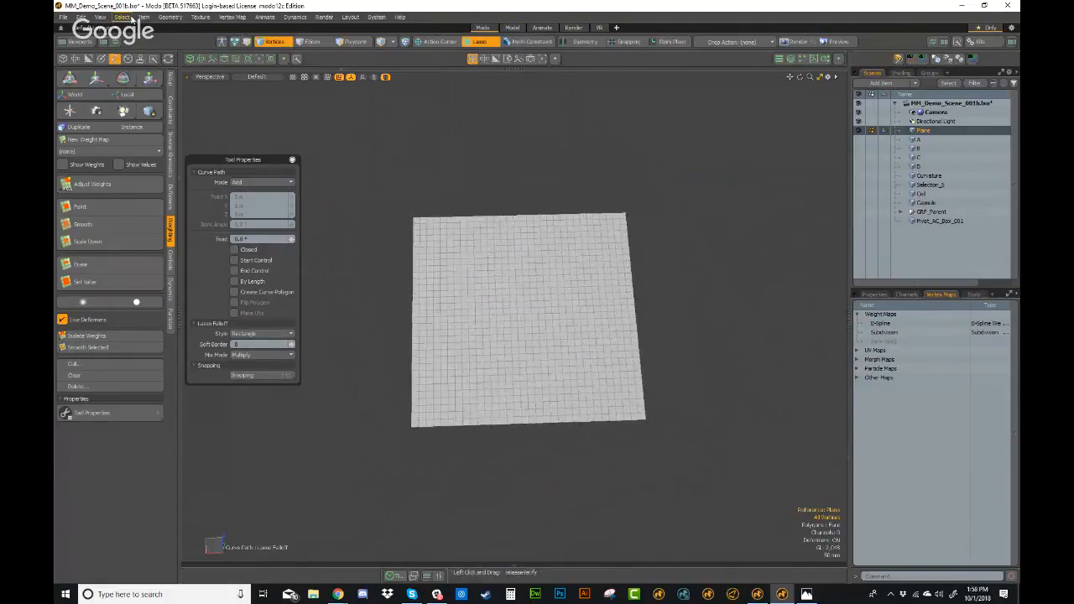
{"action": "left_click", "coordinate": [100, 16]}
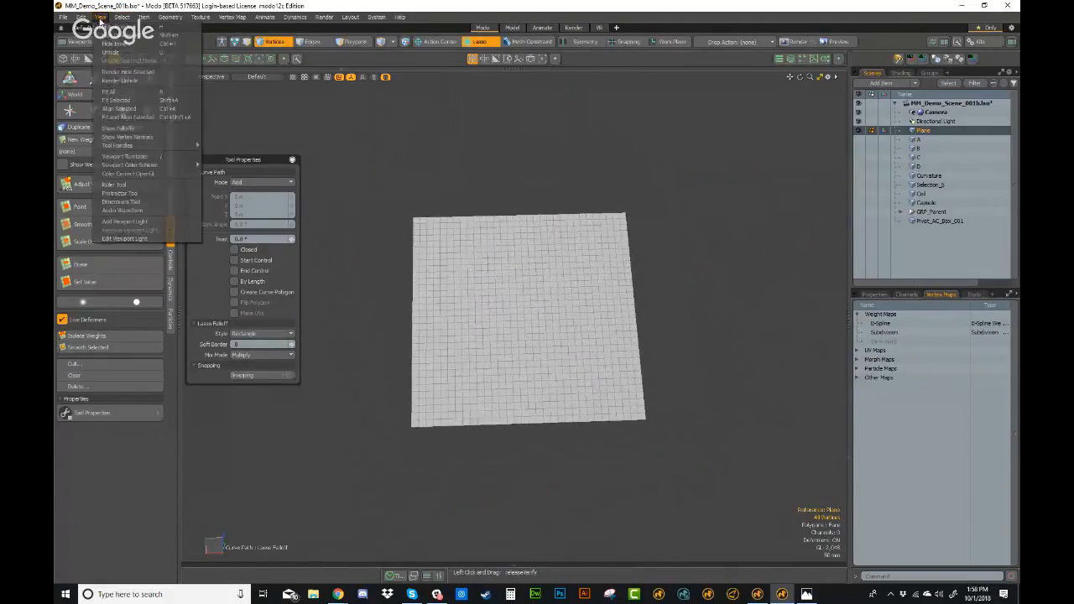
{"action": "left_click", "coordinate": [121, 129]}
{"action": "left_click_drag", "start_coordinate": [486, 226], "coordinate": [544, 197], "text": "alt"}
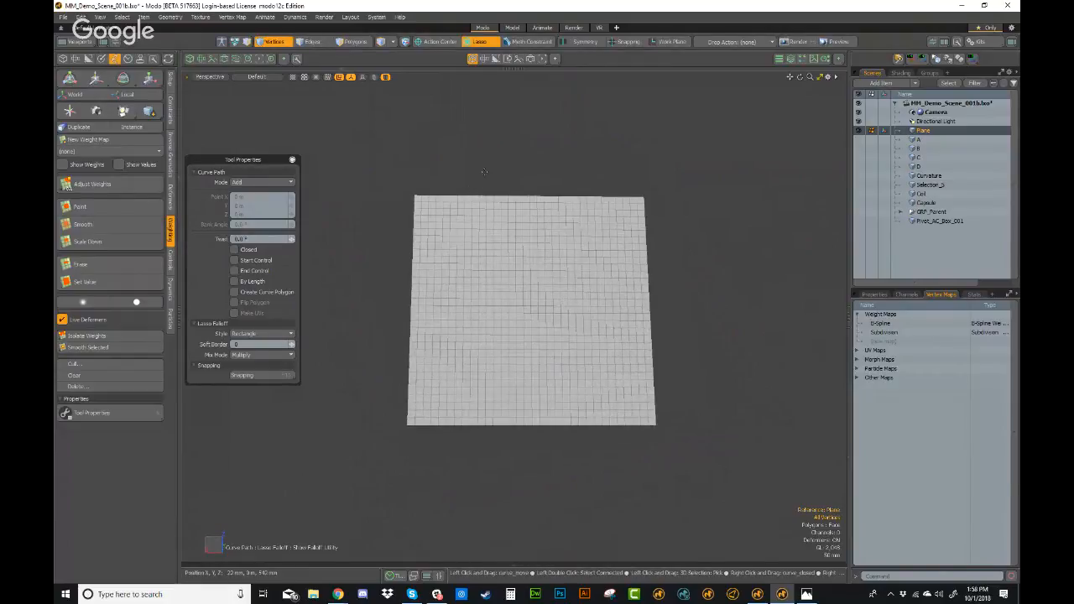
- Try moving the plane's vertices under the Lasso falloff, and undo it
{"action": "key", "text": "w"}
{"action": "left_click_drag", "start_coordinate": [488, 241], "coordinate": [489, 228], "text": "alt"}
{"action": "left_click_drag", "start_coordinate": [479, 186], "coordinate": [496, 210], "text": "ctrl"}
{"action": "key", "text": "ctrl+z"}
{"action": "key", "text": "space"}
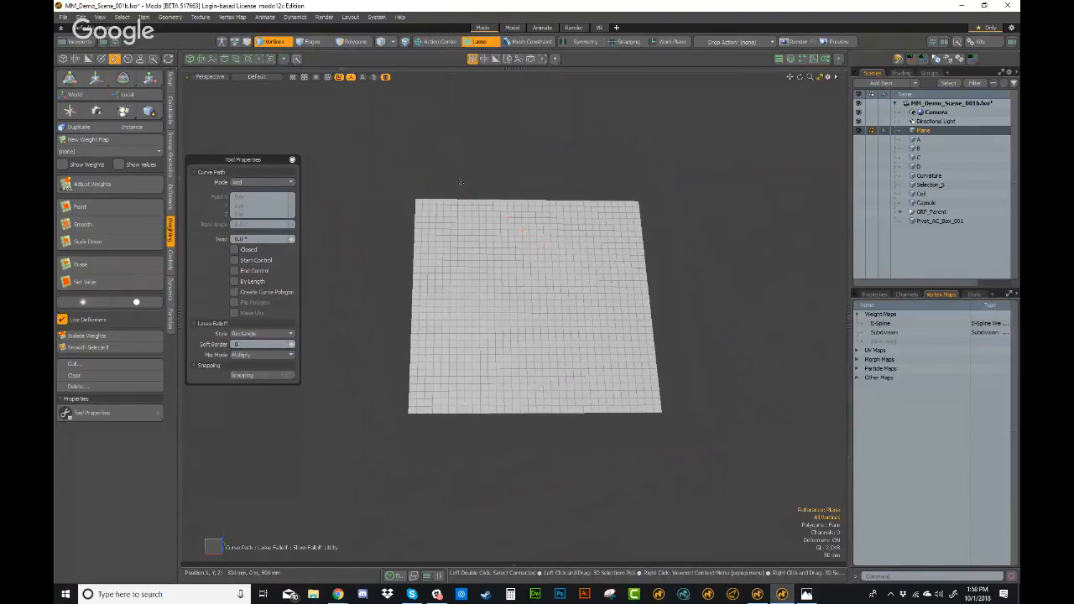
{"action": "right_click", "coordinate": [531, 172]}
{"action": "key", "text": "Escape"}
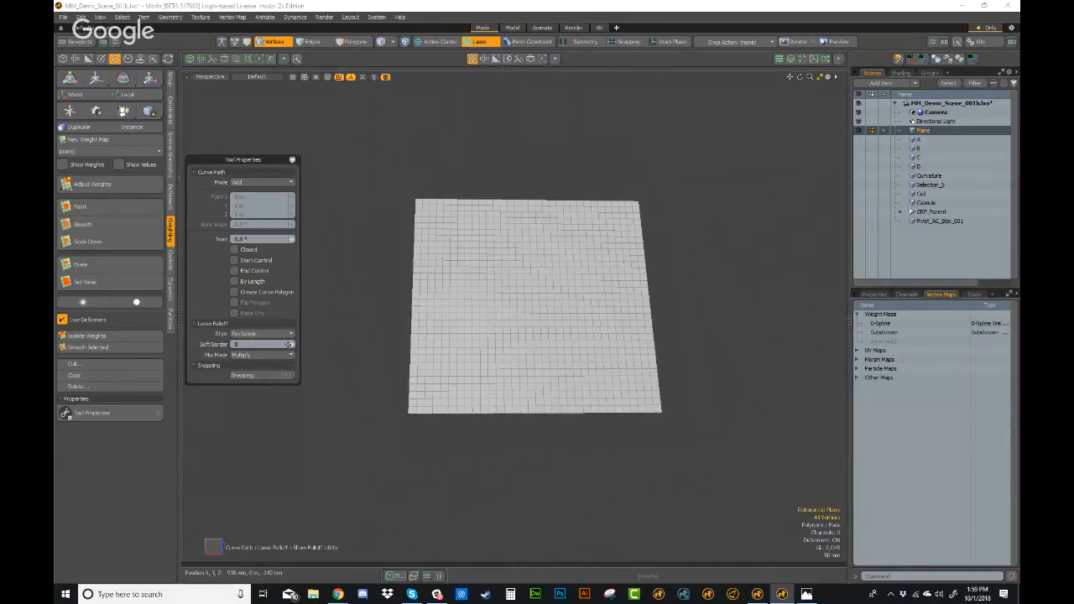
- Lasso a rounded patch of vertices in the upper middle of the plane, try moving them, and undo it
{"action": "left_click_drag", "start_coordinate": [506, 194], "coordinate": [537, 262]}
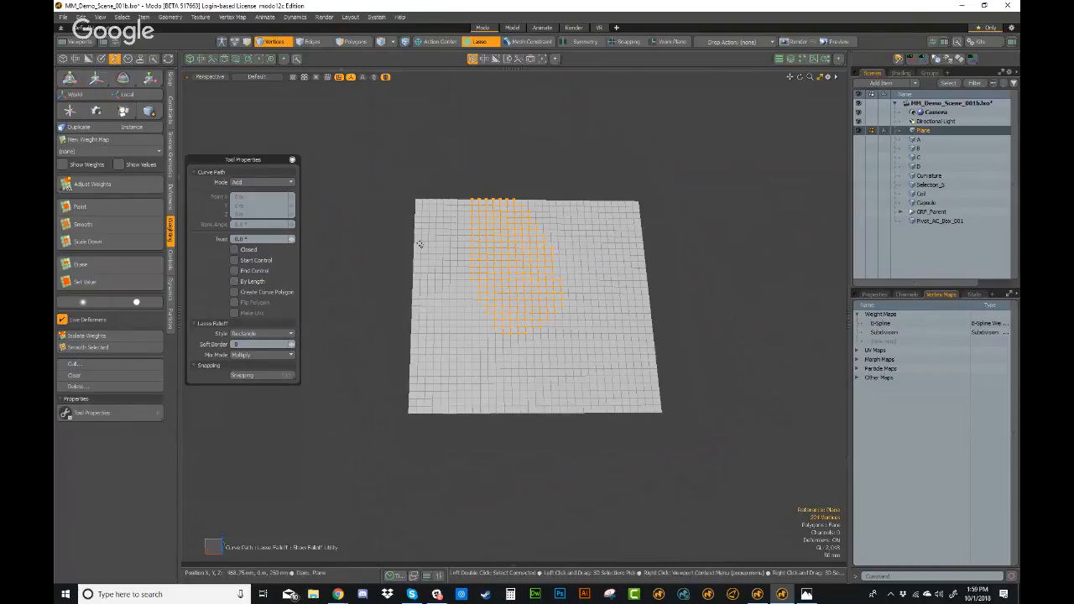
{"action": "key", "text": "w"}
{"action": "left_click_drag", "start_coordinate": [518, 238], "coordinate": [517, 220]}
{"action": "key", "text": "ctrl+z"}
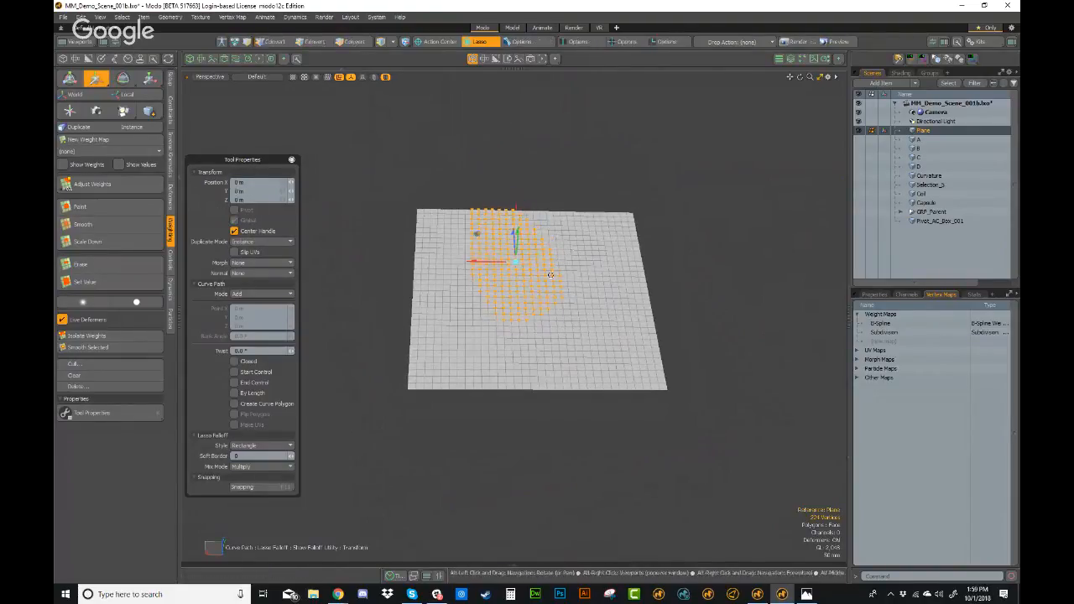
{"action": "scroll", "coordinate": [564, 290], "scroll_direction": "up", "scroll_amount": 2}
{"action": "key", "text": "ctrl+z"}
{"action": "key", "text": "ctrl+z"}
{"action": "left_click_drag", "start_coordinate": [591, 117], "coordinate": [633, 206], "text": "alt"}
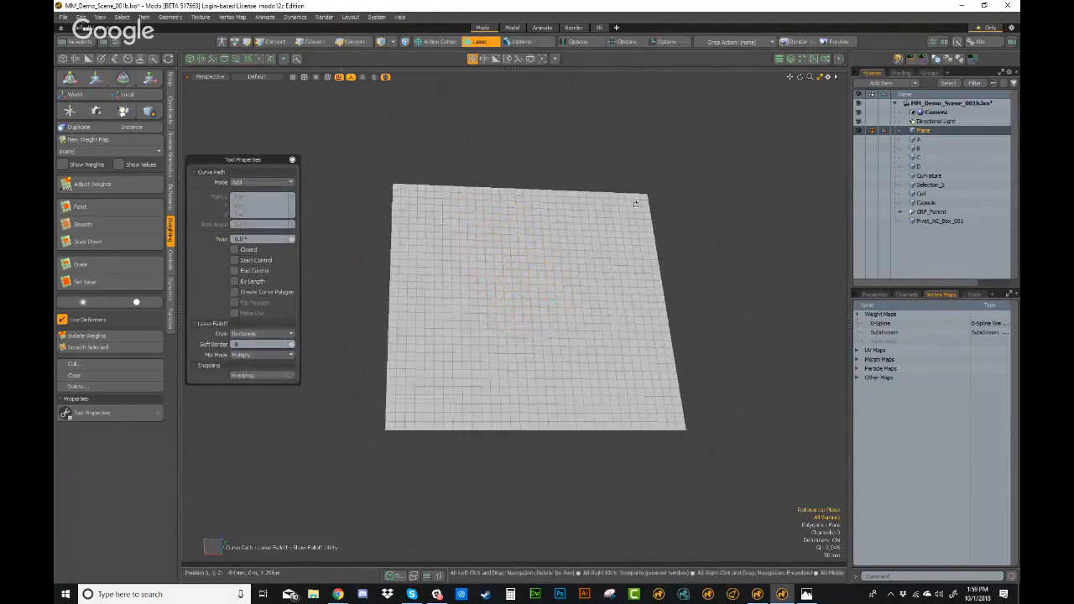
- Revert the scene to its saved version and switch to item selection mode
{"action": "left_click", "coordinate": [62, 17]}
{"action": "left_click", "coordinate": [78, 155]}
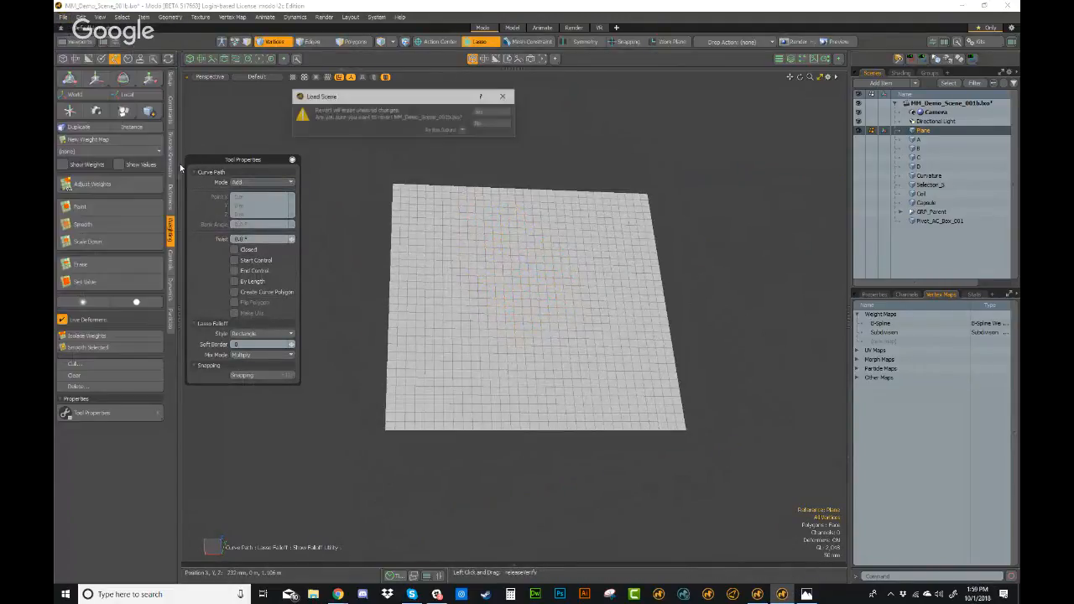
{"action": "left_click", "coordinate": [496, 113]}
{"action": "left_click_drag", "start_coordinate": [527, 186], "coordinate": [587, 316], "text": "alt"}
{"action": "key", "text": "5"}
{"action": "left_click", "coordinate": [544, 201]}
{"action": "left_click_drag", "start_coordinate": [544, 201], "coordinate": [546, 268], "text": "alt"}
- Reapply the Lasso falloff and try to define a lasso region on the plane with Move active
{"action": "left_click", "coordinate": [479, 131]}
{"action": "left_click", "coordinate": [480, 42]}
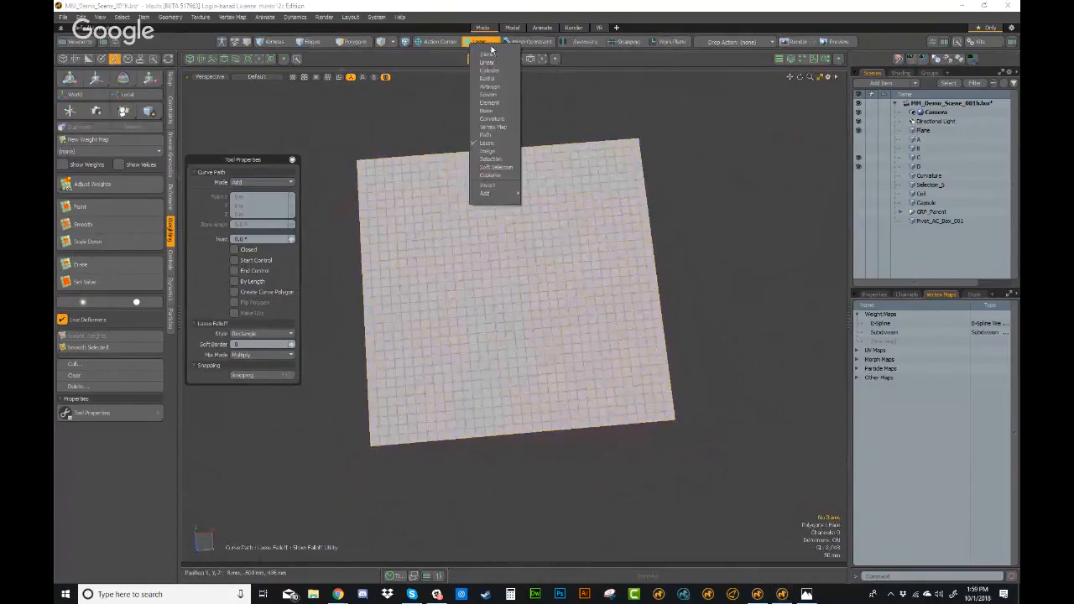
{"action": "left_click", "coordinate": [478, 144]}
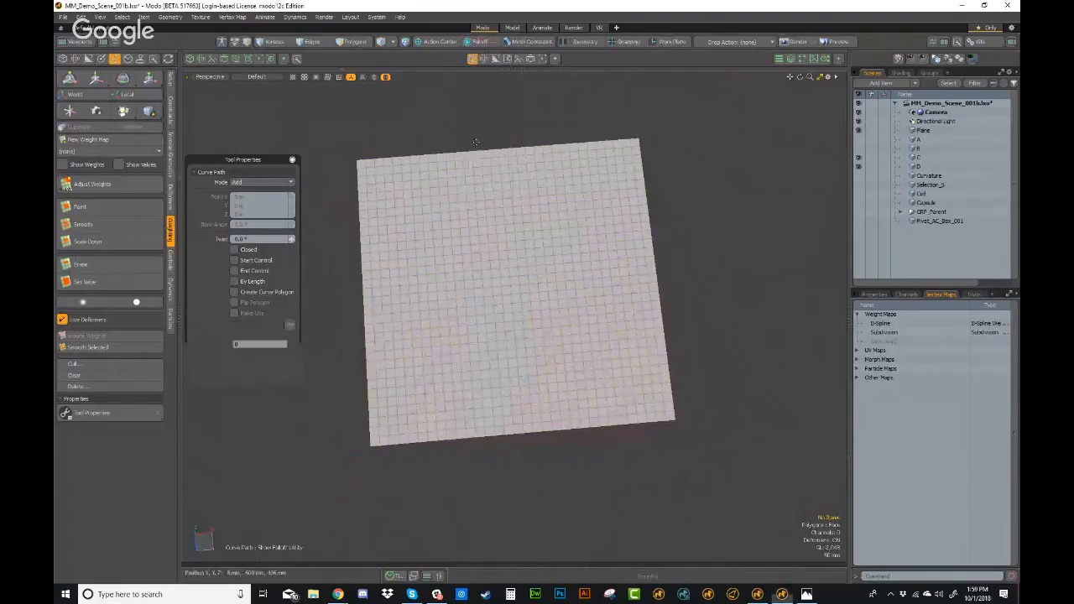
{"action": "key", "text": "w"}
{"action": "left_click_drag", "start_coordinate": [478, 249], "coordinate": [476, 190], "text": "alt"}
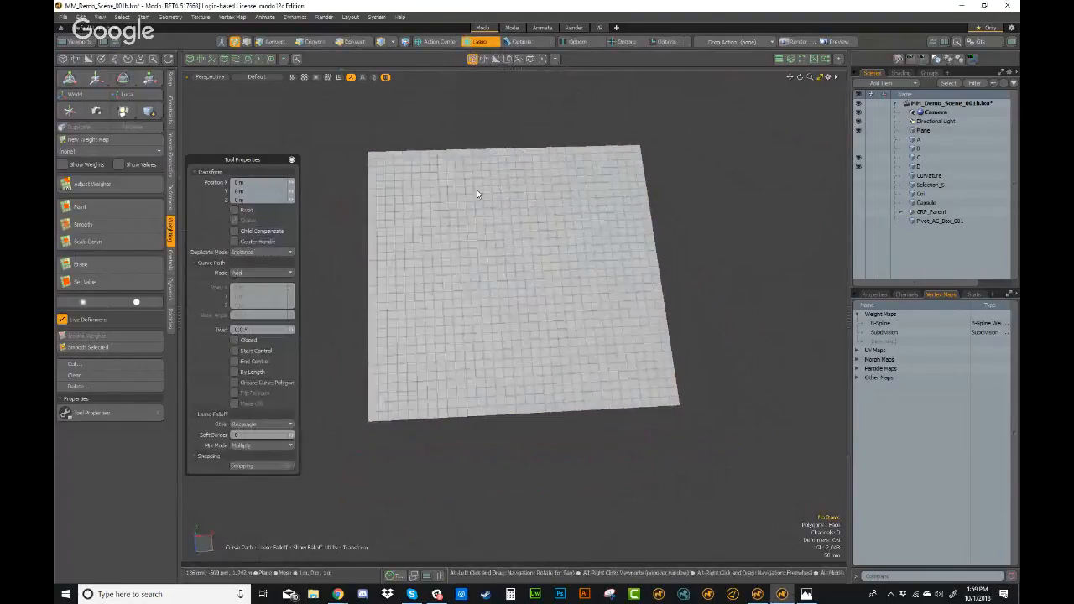
{"action": "right_click", "coordinate": [481, 223]}
{"action": "left_click", "coordinate": [467, 199]}
{"action": "left_click", "coordinate": [502, 251]}
{"action": "left_click_drag", "start_coordinate": [501, 252], "coordinate": [484, 124], "text": "alt"}
{"action": "left_click", "coordinate": [483, 124]}
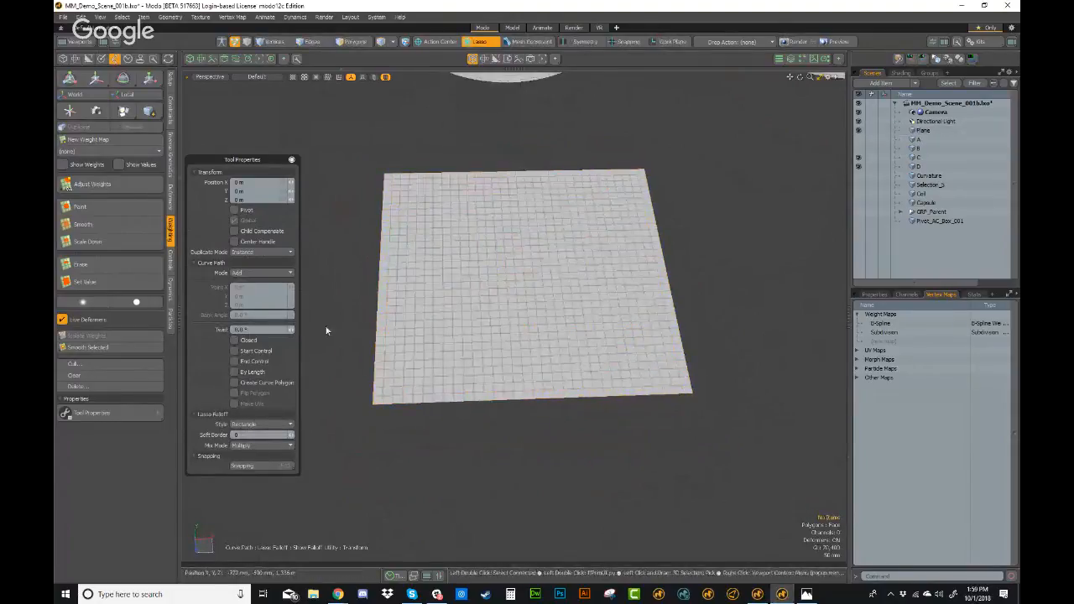
- Look through the Lasso falloff's Style options and clear the Lasso falloff along with Move
{"action": "left_click", "coordinate": [262, 425]}
{"action": "left_click", "coordinate": [263, 419]}
{"action": "left_click", "coordinate": [270, 424]}
{"action": "left_click", "coordinate": [269, 428]}
{"action": "left_click_drag", "start_coordinate": [482, 330], "coordinate": [491, 353], "text": "alt"}
{"action": "left_click", "coordinate": [479, 41]}
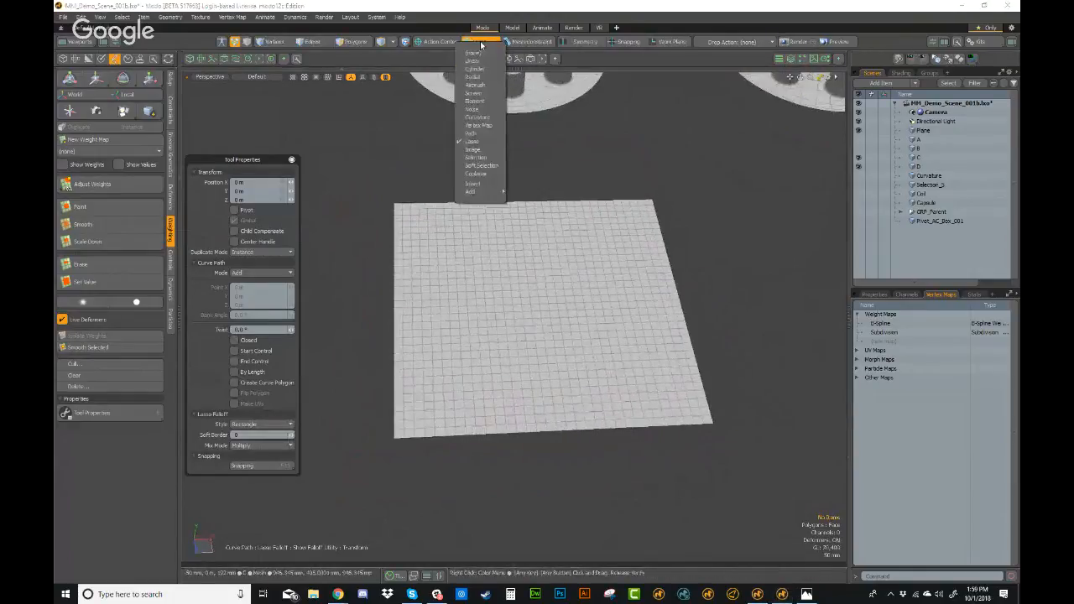
{"action": "left_click", "coordinate": [474, 144]}
{"action": "mouse_move", "coordinate": [498, 179]}
{"action": "left_mouse_down", "text": "alt"}
{"action": "mouse_move", "coordinate": [509, 162]}
{"action": "mouse_move", "coordinate": [502, 231]}
{"action": "mouse_move", "coordinate": [571, 209]}
{"action": "left_mouse_up", "text": "alt"}
{"action": "left_click", "coordinate": [503, 230]}
{"action": "left_click", "coordinate": [572, 213]}
- Try the Image falloff over the plane without an image, and drop it
{"action": "left_click", "coordinate": [479, 41]}
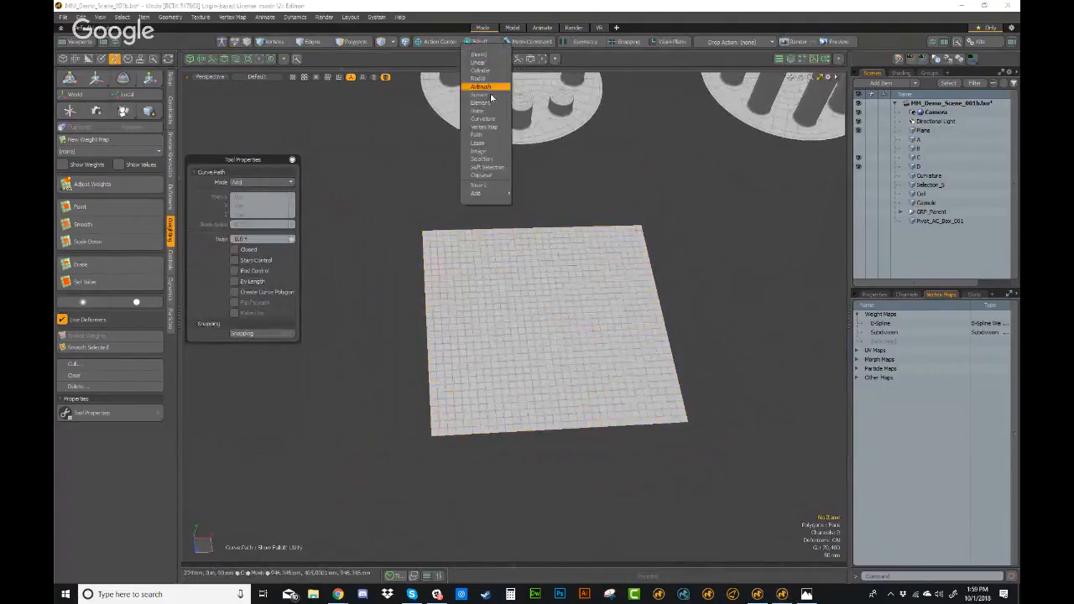
{"action": "left_click", "coordinate": [486, 154]}
{"action": "left_click_drag", "start_coordinate": [545, 260], "coordinate": [601, 311], "text": "alt"}
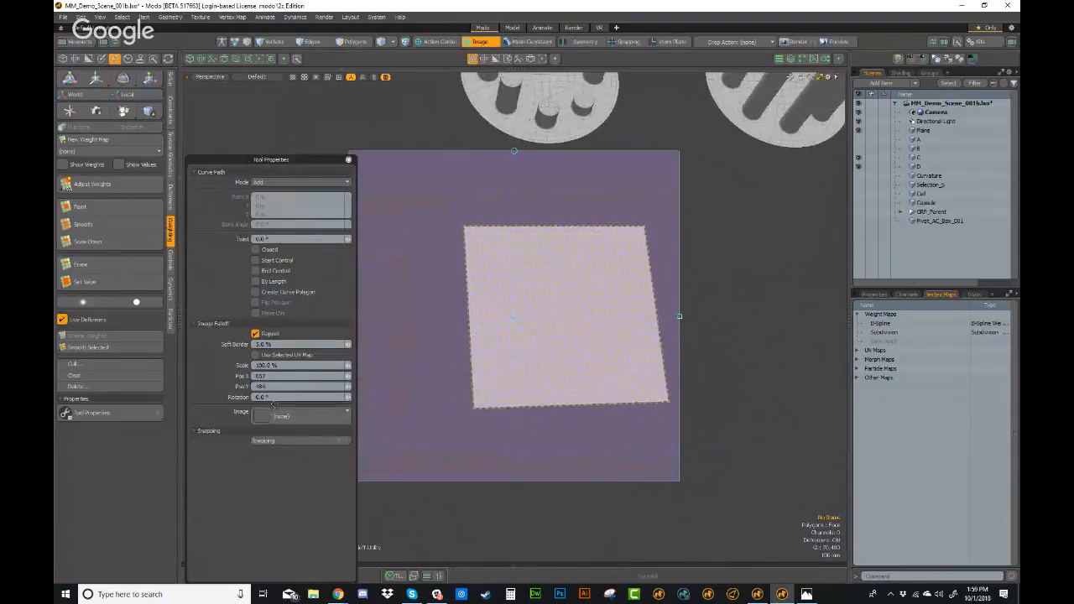
{"action": "left_click_drag", "start_coordinate": [493, 326], "coordinate": [570, 336], "text": "alt+shift"}
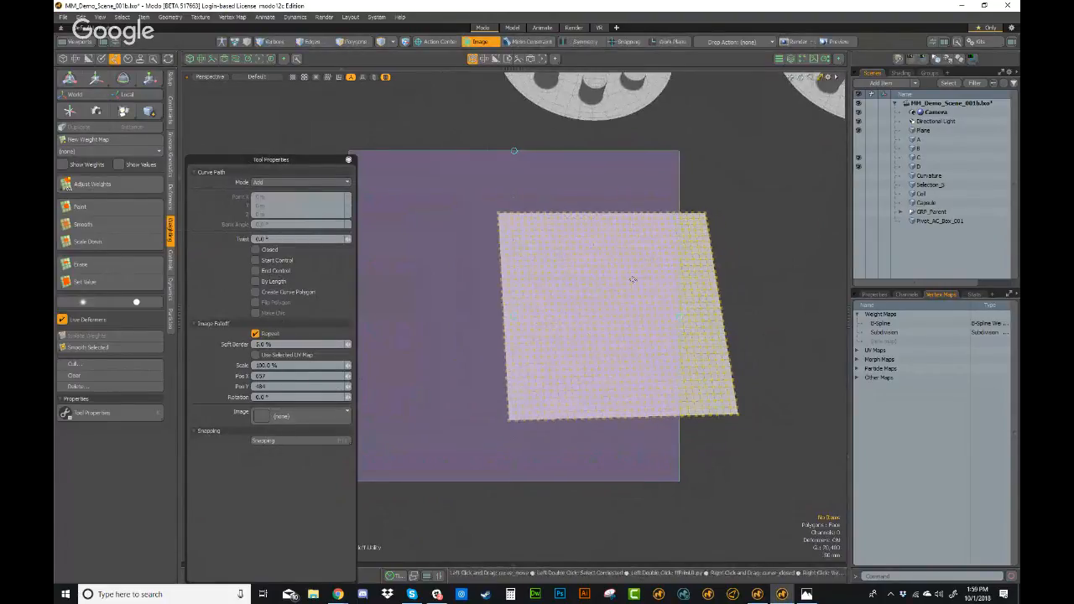
{"action": "key", "text": "q"}
- Select all of the plane's polygons and subdivide them twice with the Faceted method
{"action": "key", "text": "3"}
{"action": "double_click", "coordinate": [657, 313]}
{"action": "key", "text": "shift+d"}
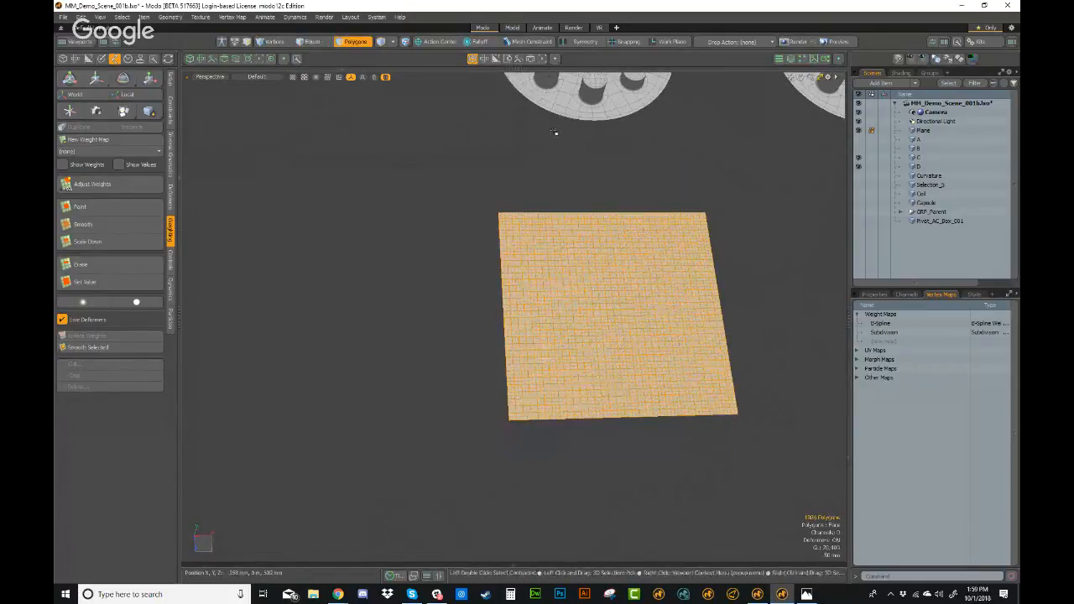
{"action": "key", "text": "shift+d"}
{"action": "left_click", "coordinate": [454, 93]}
{"action": "left_click", "coordinate": [443, 72]}
{"action": "left_click", "coordinate": [501, 94]}
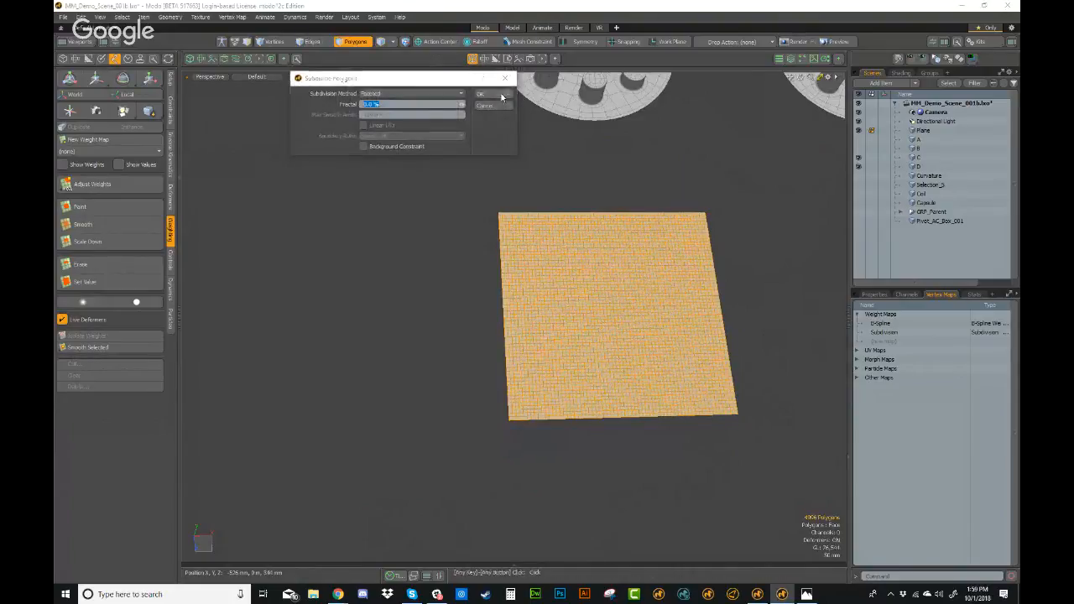
{"action": "scroll", "coordinate": [671, 329], "scroll_direction": "up", "scroll_amount": 3}
{"action": "left_click_drag", "start_coordinate": [676, 331], "coordinate": [629, 304], "text": "alt+shift"}
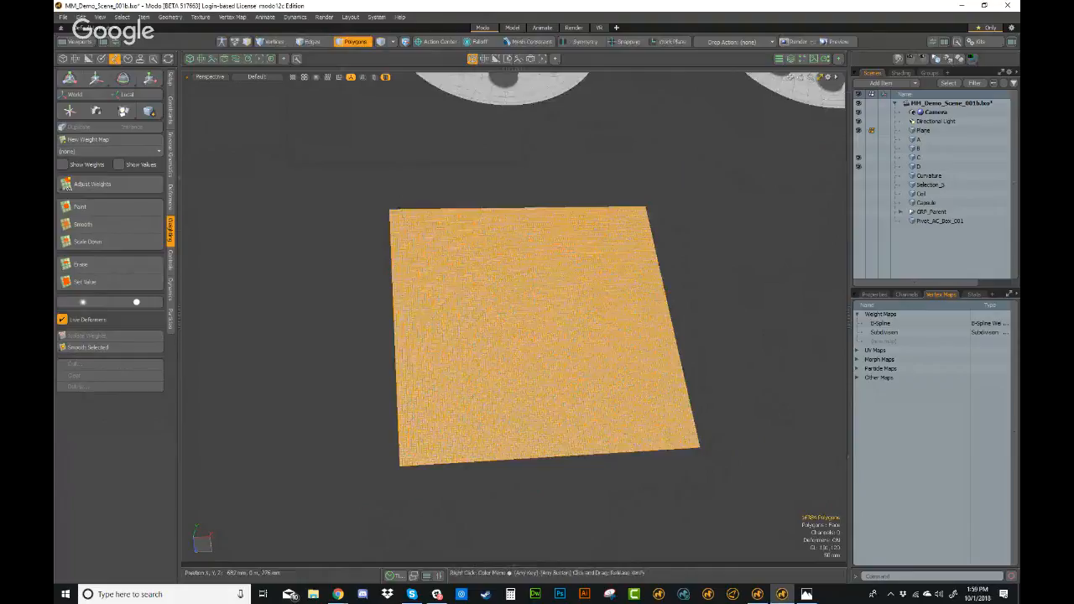
{"action": "left_click_drag", "start_coordinate": [546, 299], "coordinate": [568, 286], "text": "alt"}
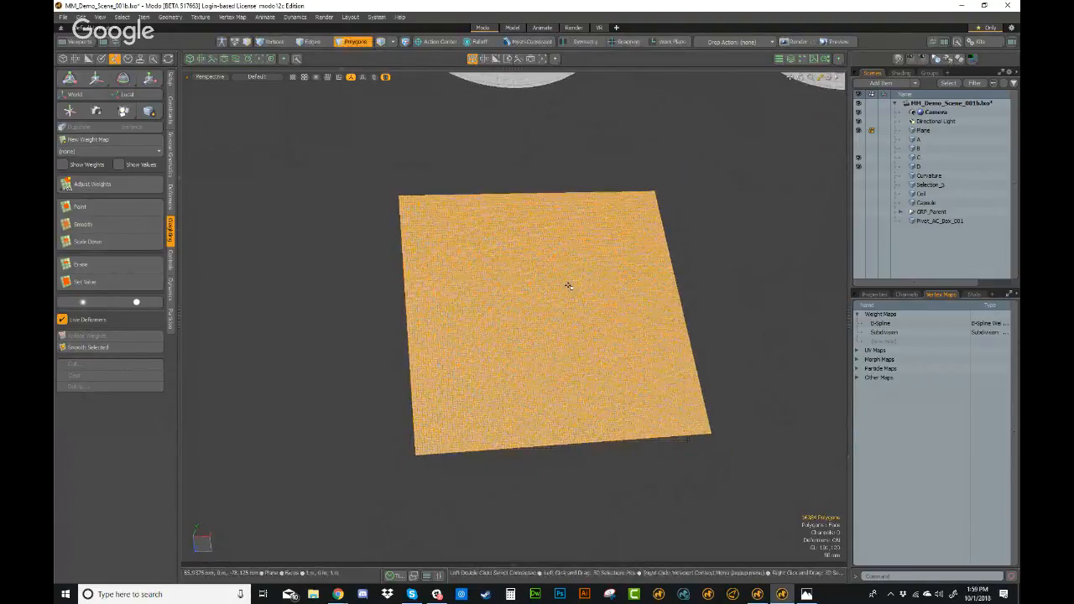
- Apply the Image falloff and add the desktop folder Modo_Logo_BW to its image browser
{"action": "left_click", "coordinate": [476, 41]}
{"action": "left_click", "coordinate": [485, 151]}
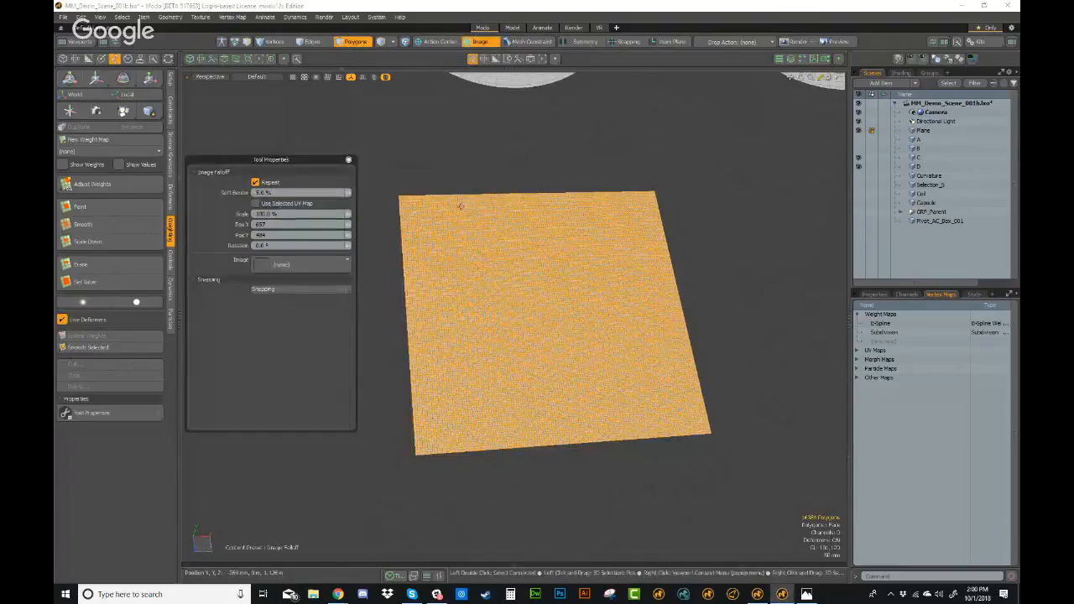
{"action": "left_click", "coordinate": [288, 265]}
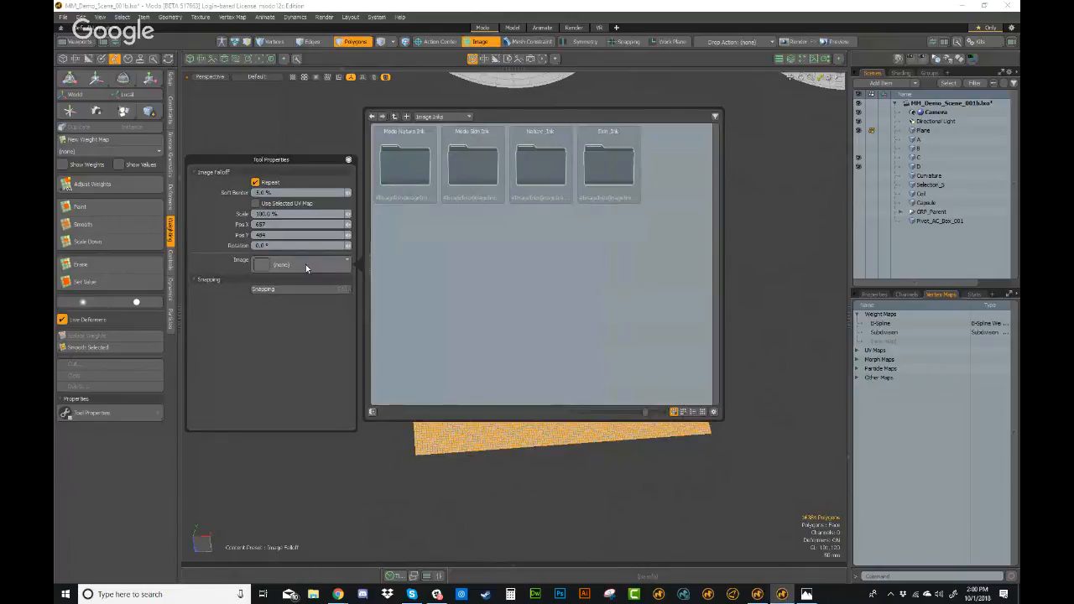
{"action": "left_click_drag", "start_coordinate": [369, 265], "coordinate": [462, 273]}
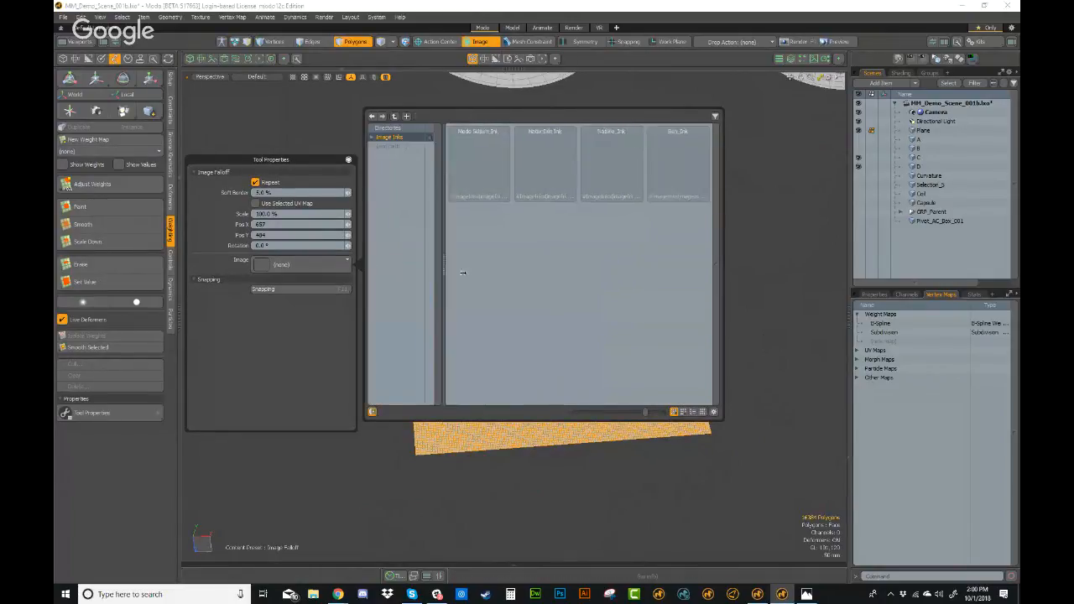
{"action": "left_click", "coordinate": [414, 148]}
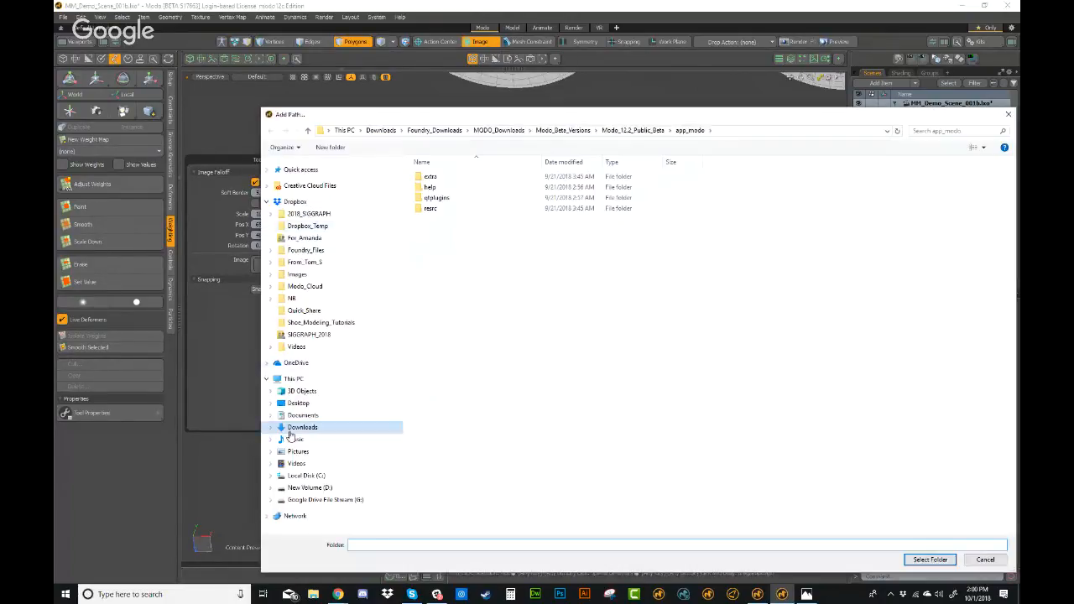
{"action": "left_click", "coordinate": [299, 403]}
{"action": "double_click", "coordinate": [549, 252]}
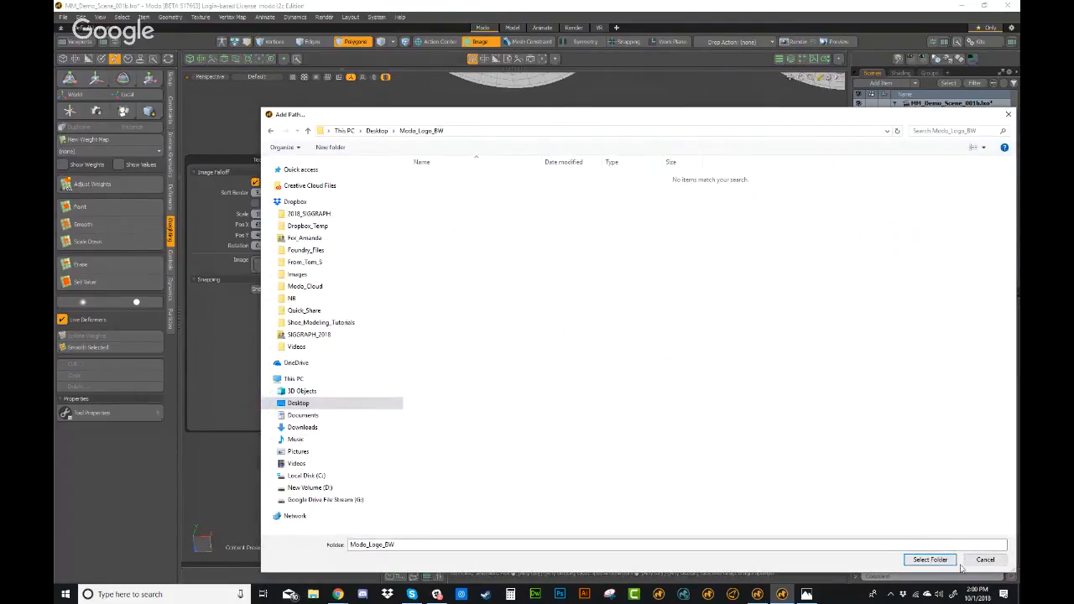
{"action": "left_click", "coordinate": [930, 559]}
- Assign the black-and-white Modo logo as the falloff image, activate Move, and turn off Repeat
{"action": "left_click", "coordinate": [593, 171]}
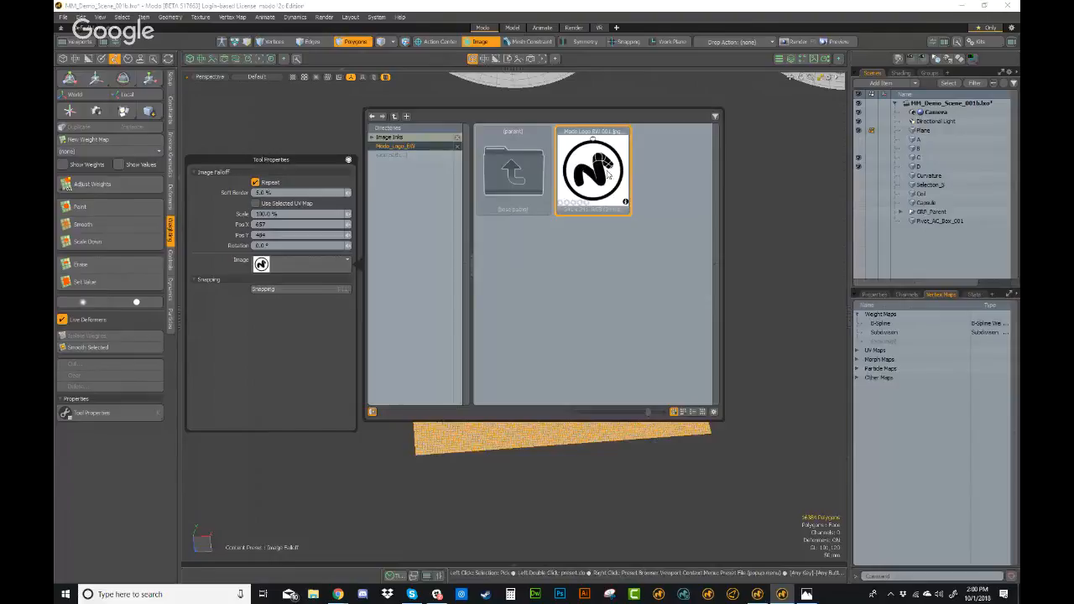
{"action": "left_click", "coordinate": [335, 336]}
{"action": "left_click_drag", "start_coordinate": [569, 288], "coordinate": [593, 237], "text": "alt"}
{"action": "key", "text": "w"}
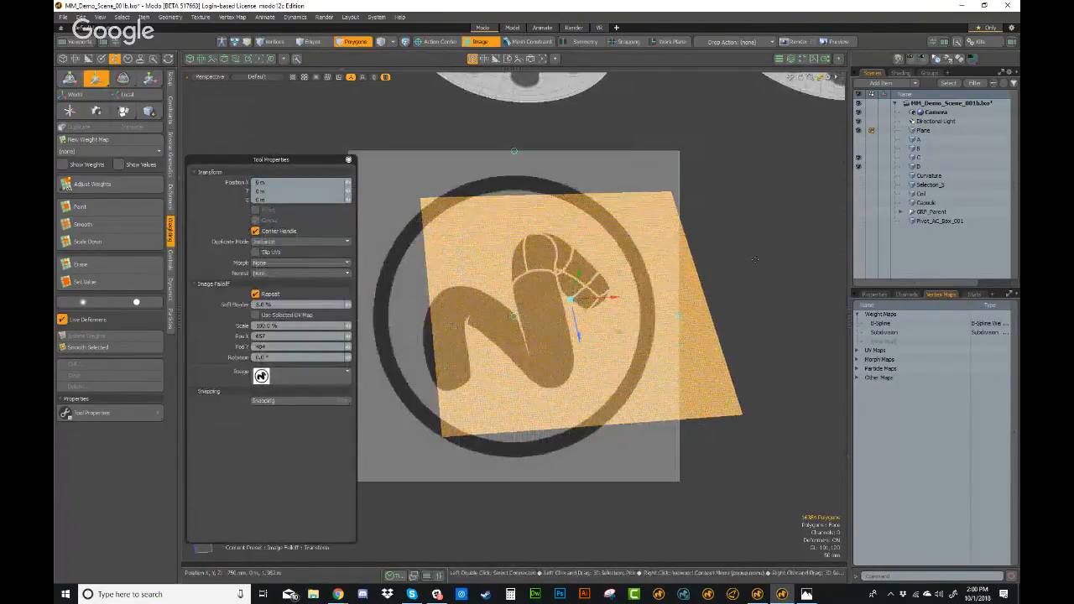
{"action": "left_click", "coordinate": [256, 294]}
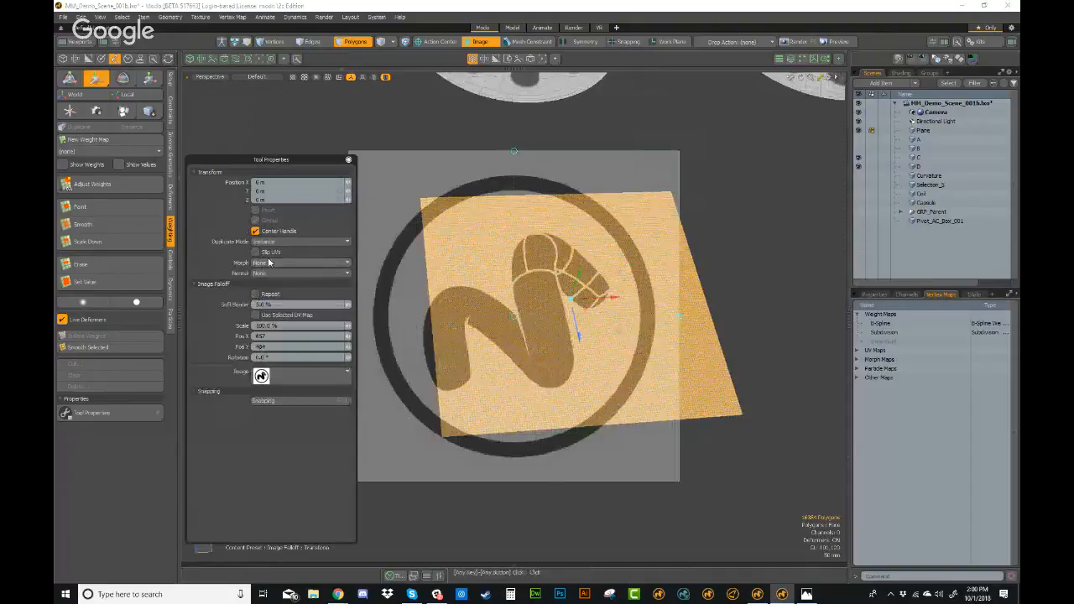
- Fit the plane under the logo overlay and raise its polygons along Y through the Image falloff
{"action": "scroll", "coordinate": [633, 338], "scroll_direction": "down", "scroll_amount": 1}
{"action": "left_click_drag", "start_coordinate": [670, 344], "coordinate": [536, 441], "text": "alt+shift"}
{"action": "left_click_drag", "start_coordinate": [536, 441], "coordinate": [533, 451], "text": "alt"}
{"action": "scroll", "coordinate": [587, 375], "scroll_direction": "up", "scroll_amount": 1}
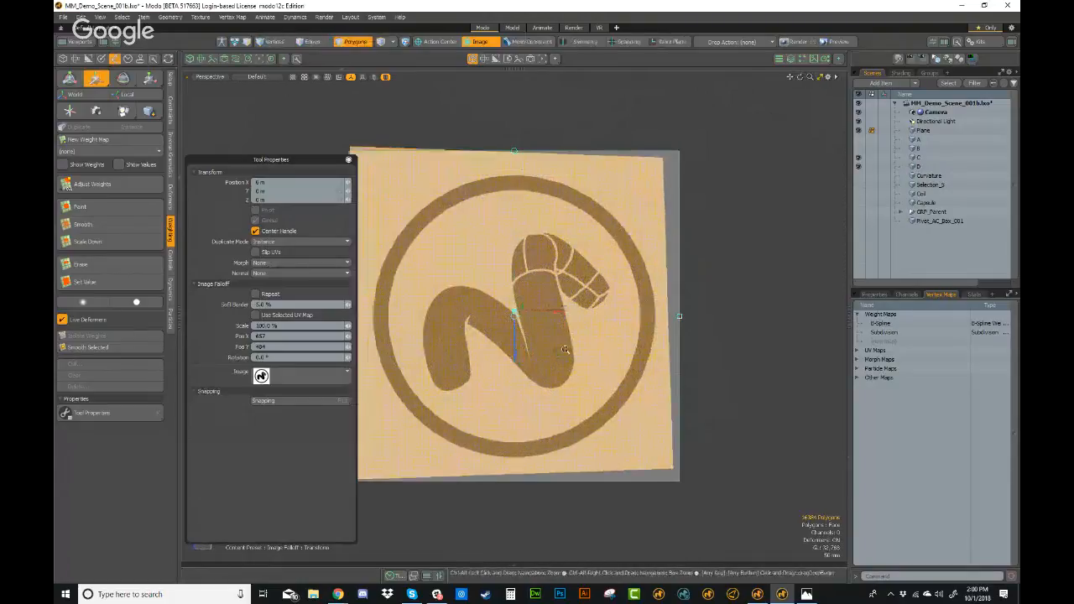
{"action": "left_click_drag", "start_coordinate": [526, 304], "coordinate": [530, 252]}
{"action": "left_click", "coordinate": [686, 220]}
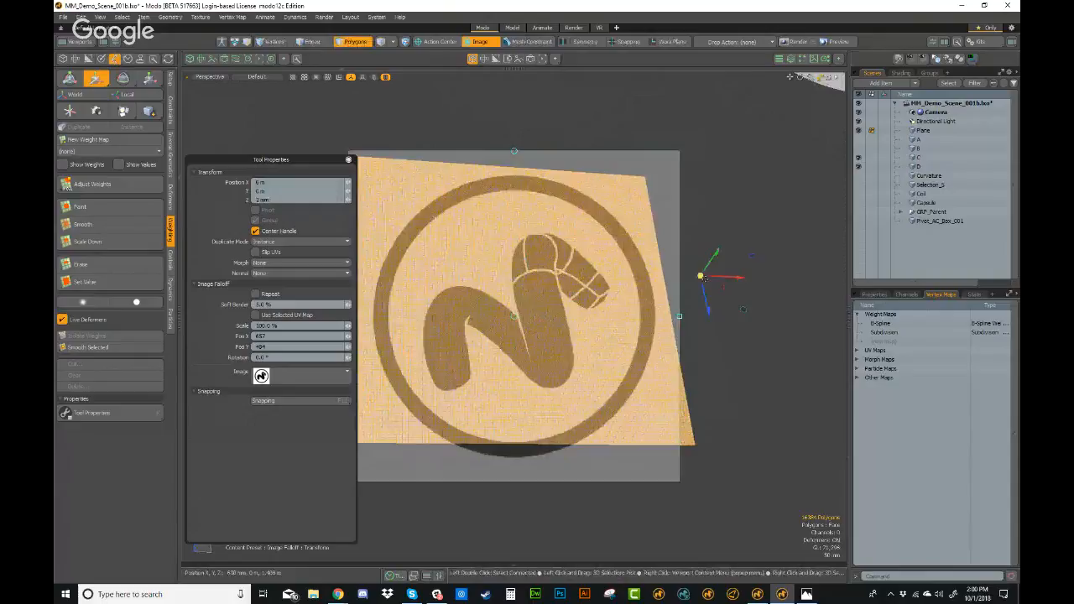
{"action": "left_click_drag", "start_coordinate": [745, 295], "coordinate": [759, 277]}
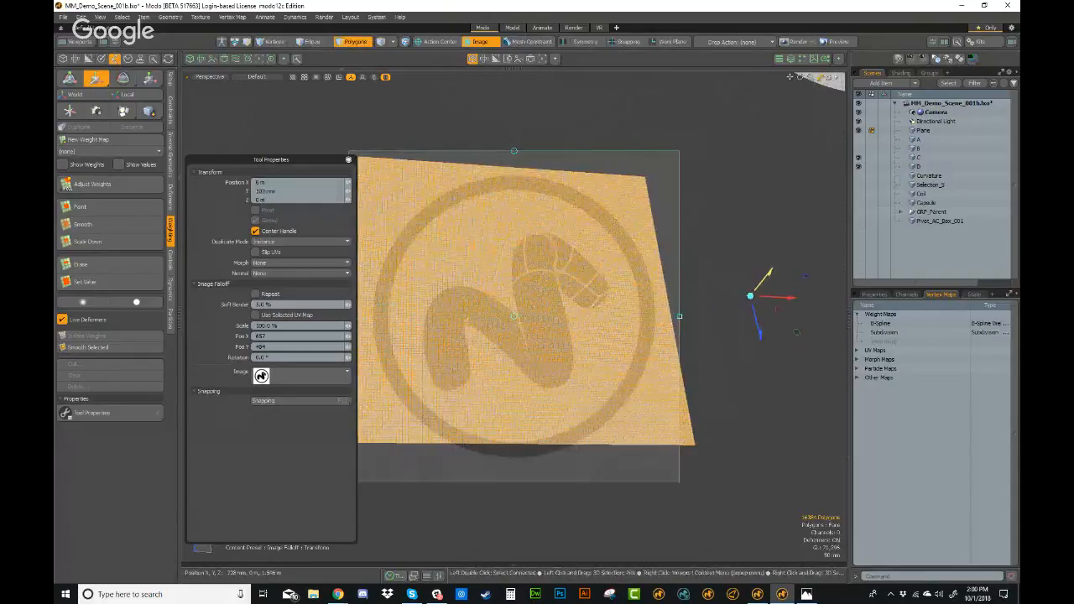
- Enable Use Selected UV Map for the Image falloff and drop the Move tool
{"action": "left_click", "coordinate": [256, 315]}
{"action": "left_click_drag", "start_coordinate": [613, 305], "coordinate": [750, 273], "text": "alt"}
{"action": "key", "text": "3"}
{"action": "key", "text": "q"}
{"action": "left_click_drag", "start_coordinate": [654, 273], "coordinate": [571, 348], "text": "alt"}
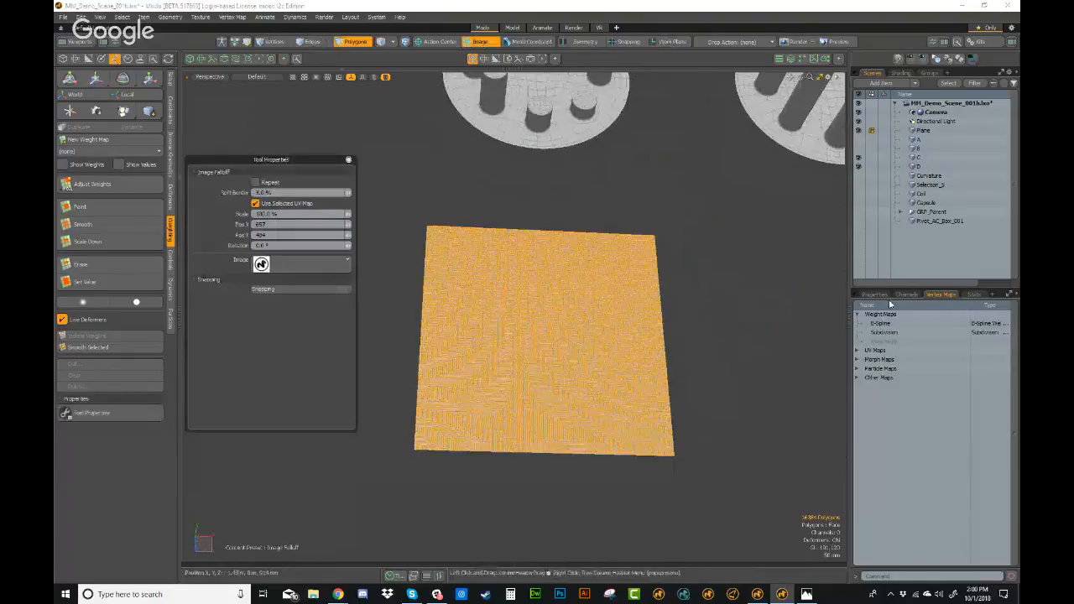
- Select the plane's Texture UV map and display its UV layout beside the perspective view
{"action": "left_click", "coordinate": [857, 350]}
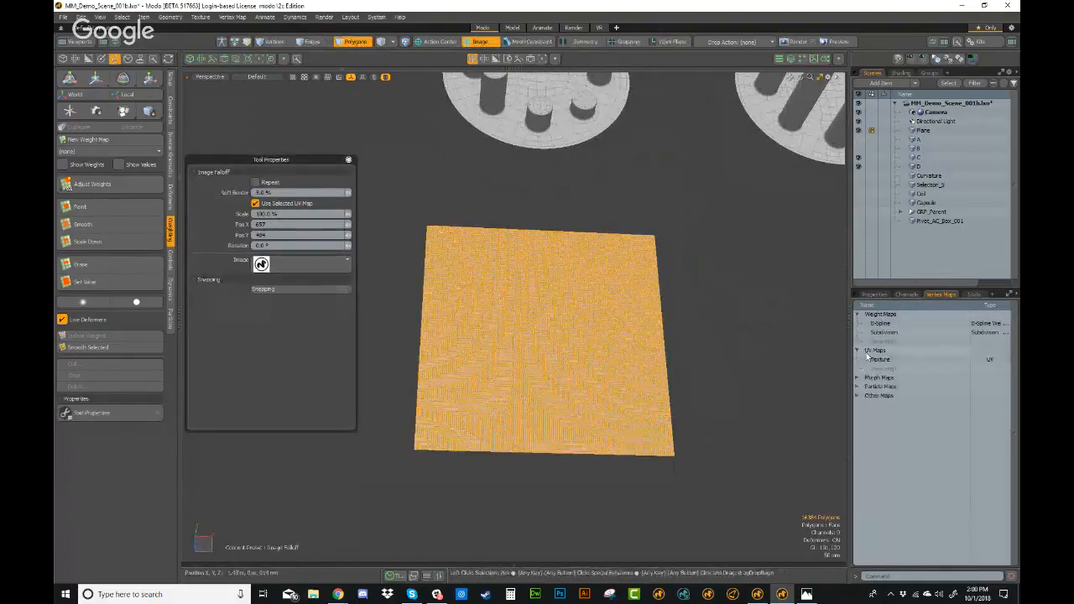
{"action": "left_click", "coordinate": [880, 359]}
{"action": "left_click", "coordinate": [200, 58]}
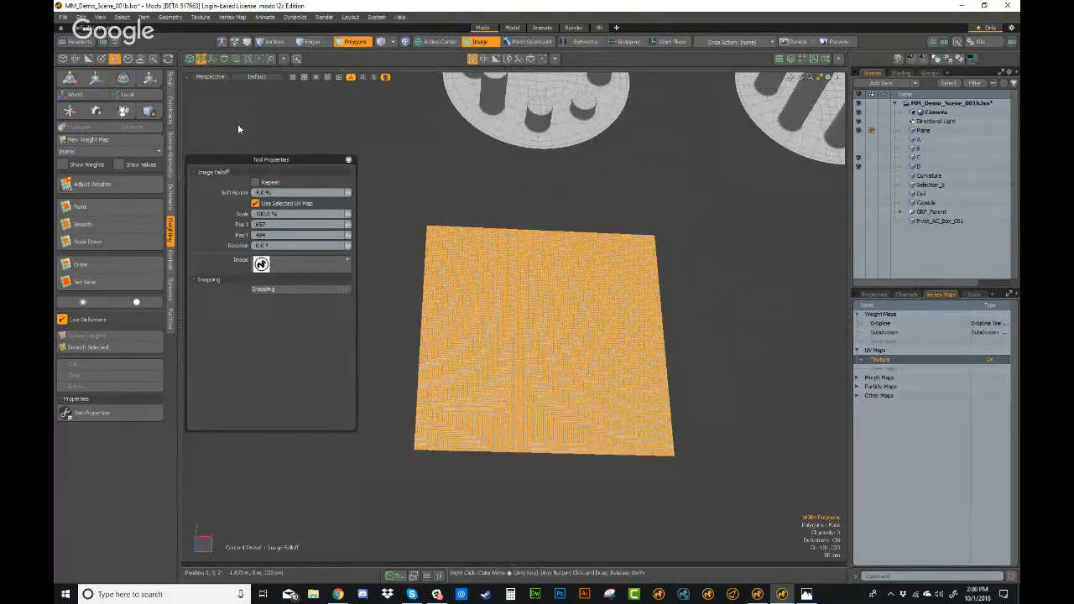
{"action": "left_click_drag", "start_coordinate": [304, 159], "coordinate": [463, 340]}
{"action": "scroll", "coordinate": [433, 289], "scroll_direction": "down", "scroll_amount": 2}
{"action": "left_click_drag", "start_coordinate": [402, 282], "coordinate": [383, 236], "text": "alt"}
{"action": "scroll", "coordinate": [457, 233], "scroll_direction": "up", "scroll_amount": 1}
- Examine the plane's UV layout in vertex mode and return to the single perspective view
{"action": "key", "text": "1"}
{"action": "scroll", "coordinate": [413, 233], "scroll_direction": "down", "scroll_amount": 1}
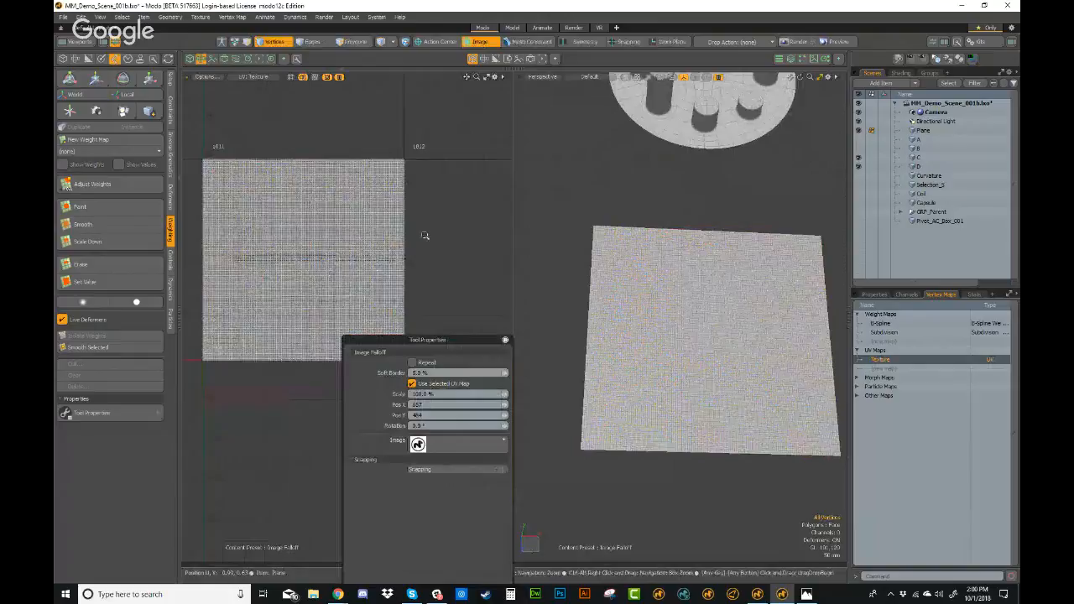
{"action": "scroll", "coordinate": [424, 236], "scroll_direction": "up", "scroll_amount": 1}
{"action": "left_click_drag", "start_coordinate": [494, 338], "coordinate": [418, 192]}
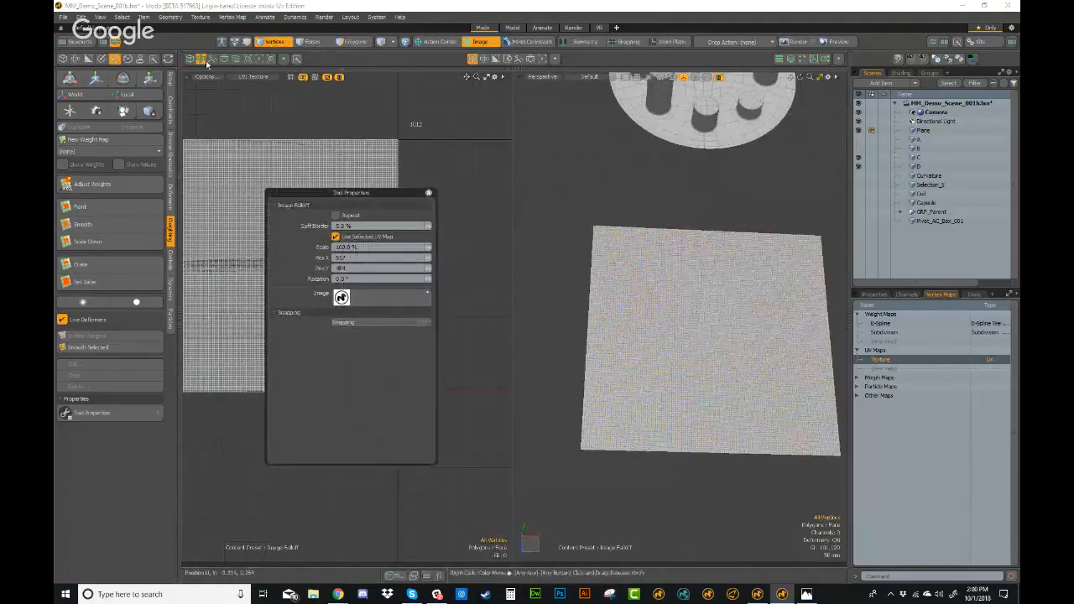
{"action": "left_click", "coordinate": [202, 59]}
{"action": "left_click_drag", "start_coordinate": [657, 257], "coordinate": [537, 253], "text": "alt"}
{"action": "left_click_drag", "start_coordinate": [361, 192], "coordinate": [279, 180]}
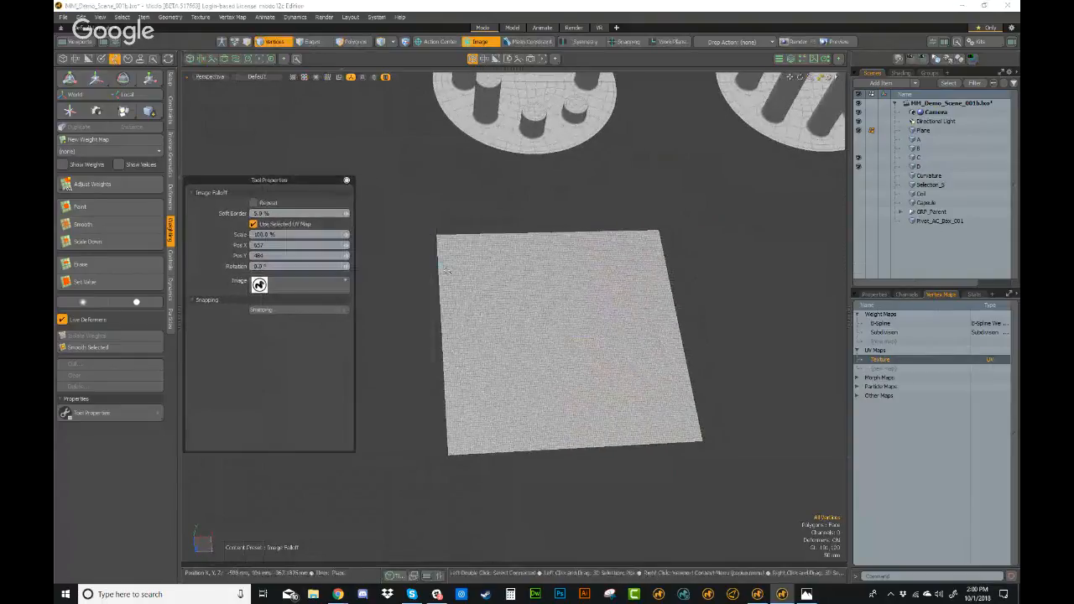
- Clear the current falloff and reapply the Image falloff using the selected UV map
{"action": "left_click", "coordinate": [280, 287]}
{"action": "double_click", "coordinate": [496, 193]}
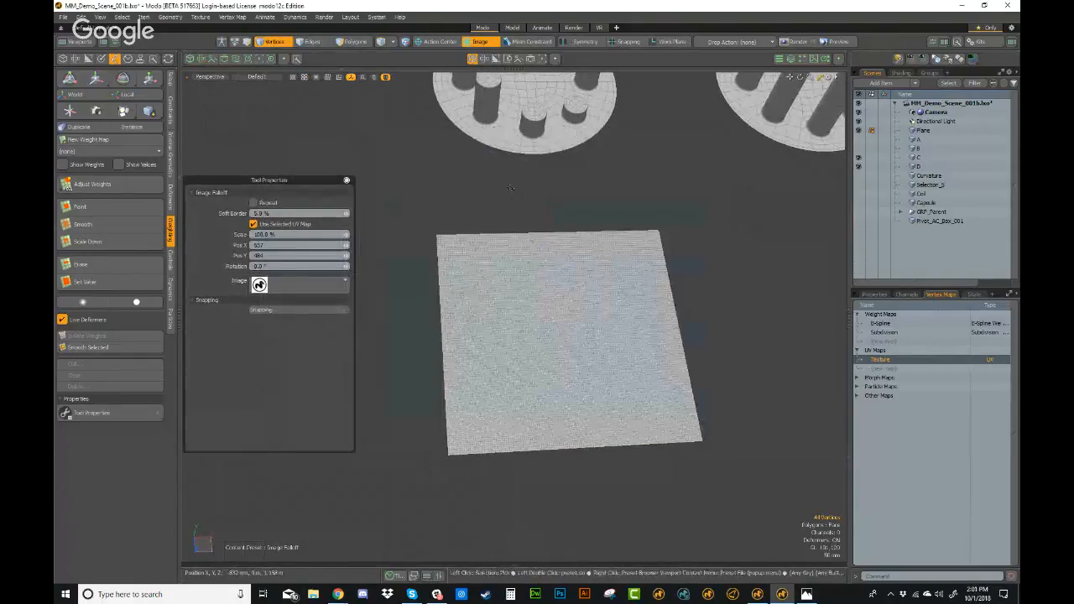
{"action": "left_click", "coordinate": [480, 41]}
{"action": "left_click", "coordinate": [485, 52]}
{"action": "left_click", "coordinate": [480, 42]}
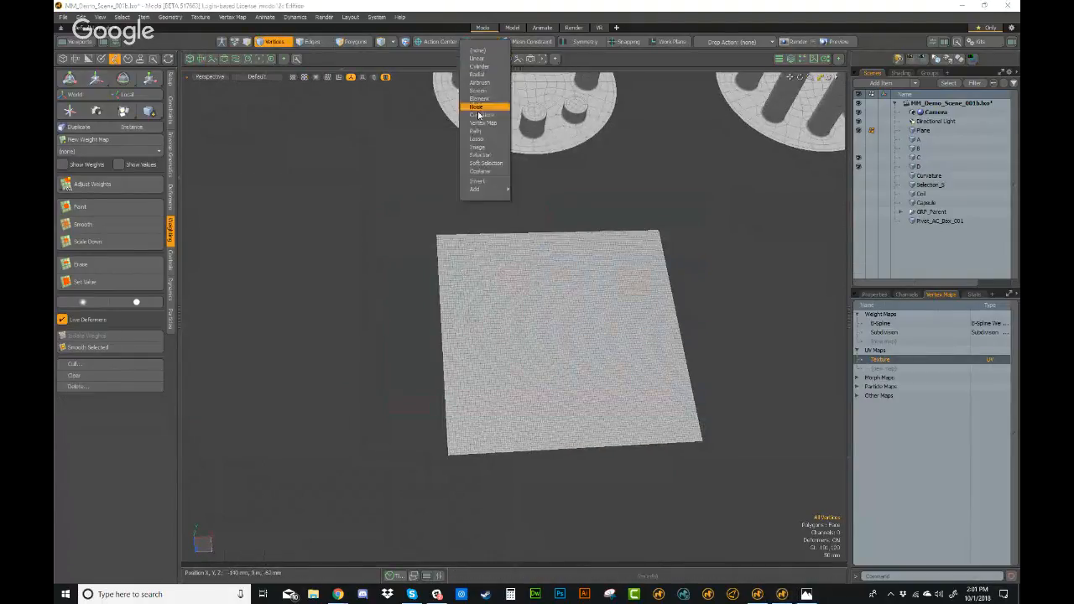
{"action": "left_click", "coordinate": [478, 149]}
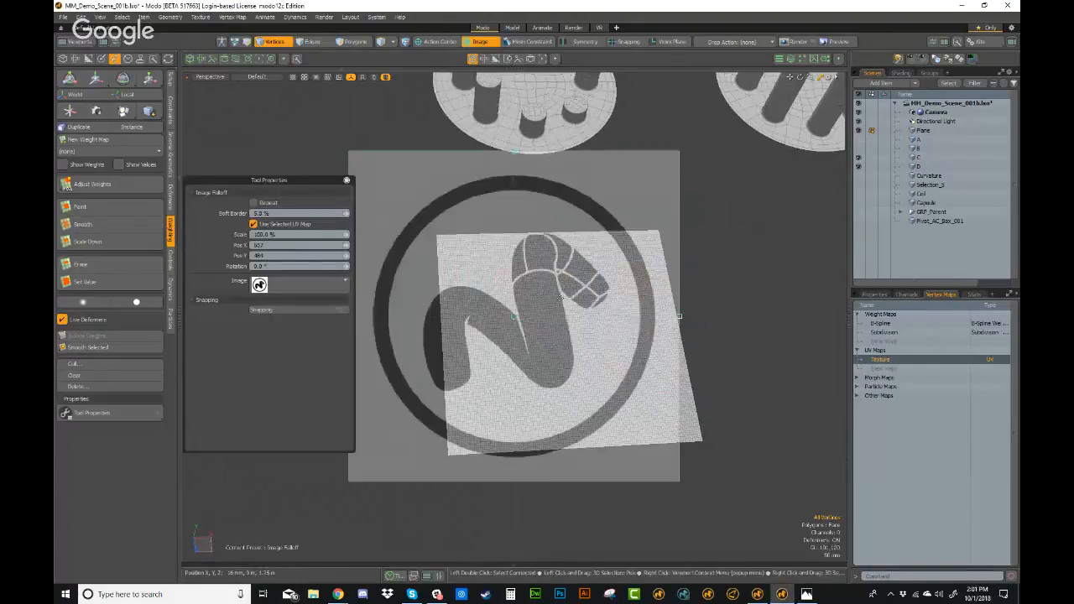
- Try to deform the plane's vertices with Move through the UV-mapped Image falloff
{"action": "key", "text": "w"}
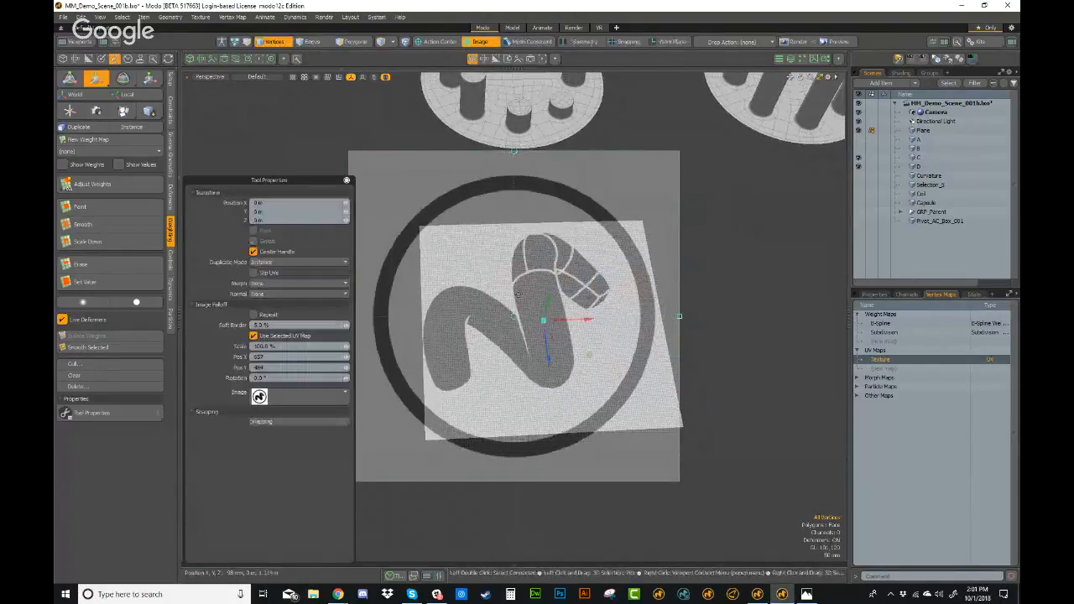
{"action": "left_click_drag", "start_coordinate": [551, 300], "coordinate": [639, 269]}
{"action": "left_click_drag", "start_coordinate": [516, 153], "coordinate": [454, 320]}
{"action": "left_click_drag", "start_coordinate": [626, 313], "coordinate": [612, 307], "text": "alt"}
{"action": "left_click_drag", "start_coordinate": [598, 267], "coordinate": [599, 233]}
{"action": "left_click_drag", "start_coordinate": [598, 293], "coordinate": [626, 331], "text": "alt"}
{"action": "scroll", "coordinate": [580, 323], "scroll_direction": "down", "scroll_amount": 2}
- Undo the Image falloff deformation and the preceding edits and selections on the plane
{"action": "key", "text": "ctrl+z"}
{"action": "key", "text": "shift+Tab"}
{"action": "scroll", "coordinate": [627, 331], "scroll_direction": "down", "scroll_amount": 2}
{"action": "key", "text": "ctrl+z"}
{"action": "key", "text": "ctrl+z"}
{"action": "key", "text": "ctrl+z"}
{"action": "key", "text": "ctrl+z"}
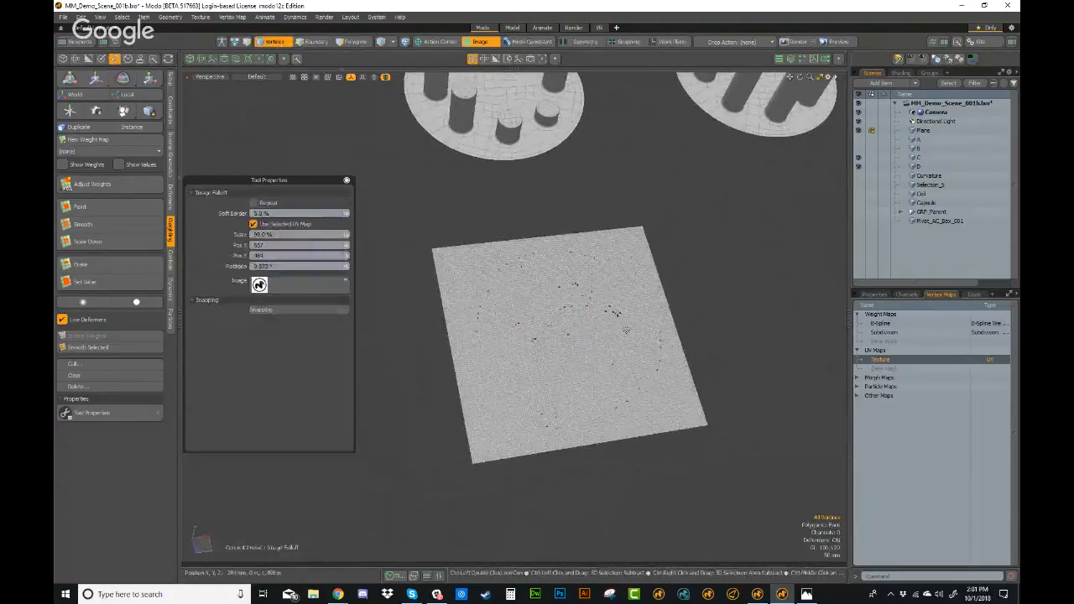
{"action": "key", "text": "ctrl+z"}
{"action": "key", "text": "ctrl+z"}
{"action": "key", "text": "ctrl+z"}
{"action": "key", "text": "ctrl+z"}
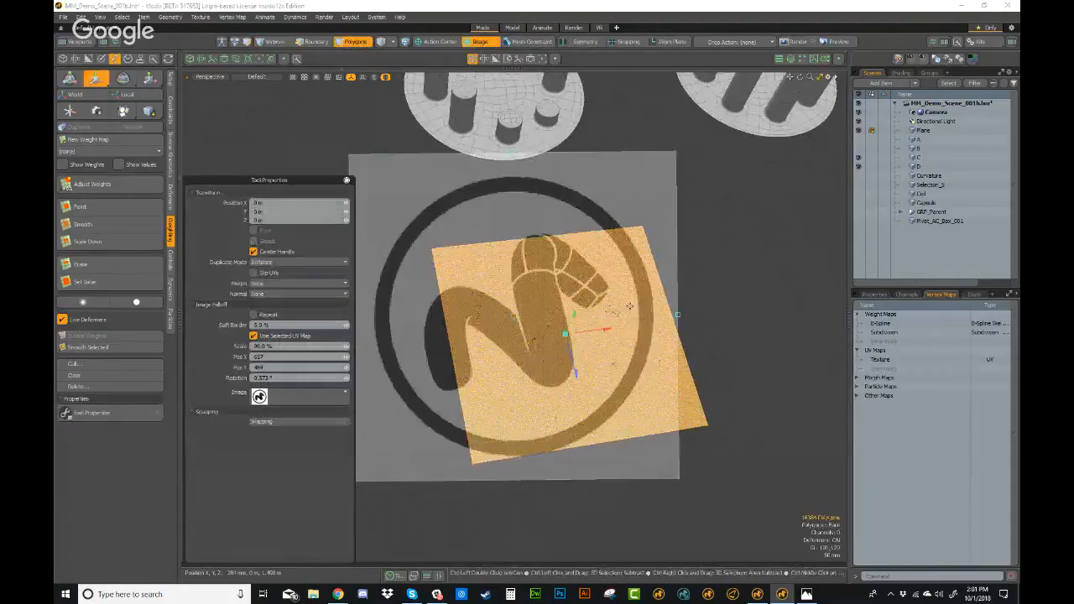
{"action": "key", "text": "ctrl+z"}
{"action": "key", "text": "ctrl+z"}
{"action": "key", "text": "ctrl+z"}
{"action": "key", "text": "ctrl+z"}
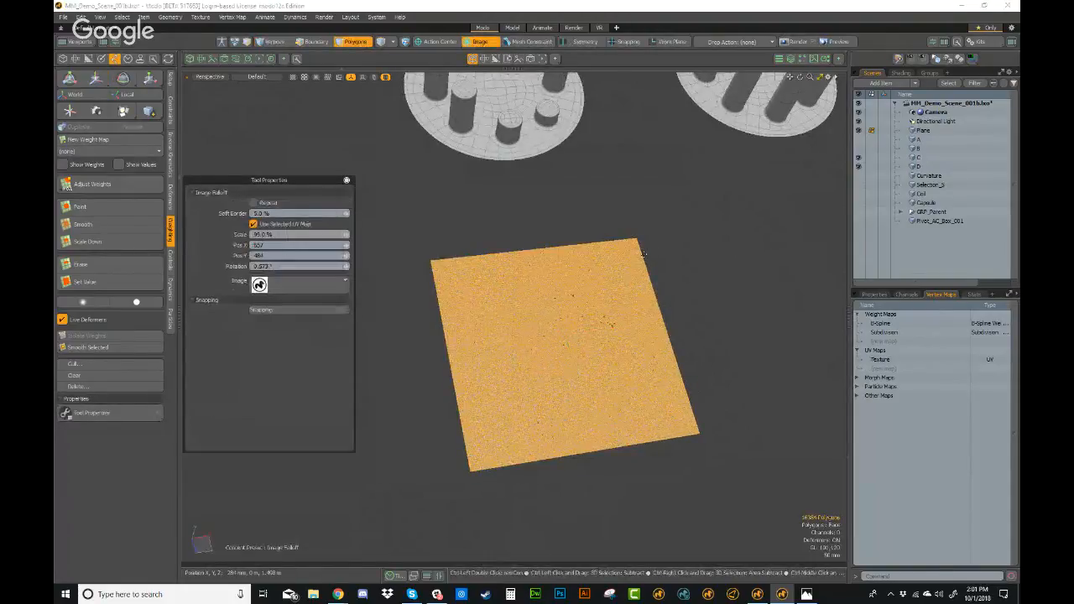
- Apply the Path falloff in polygon mode and place a curve path of points across the plane
{"action": "scroll", "coordinate": [604, 292], "scroll_direction": "up", "scroll_amount": 3}
{"action": "left_click_drag", "start_coordinate": [613, 291], "coordinate": [564, 285], "text": "alt+shift"}
{"action": "key", "text": "5"}
{"action": "key", "text": "3"}
{"action": "scroll", "coordinate": [546, 207], "scroll_direction": "down", "scroll_amount": 2}
{"action": "left_click", "coordinate": [480, 44]}
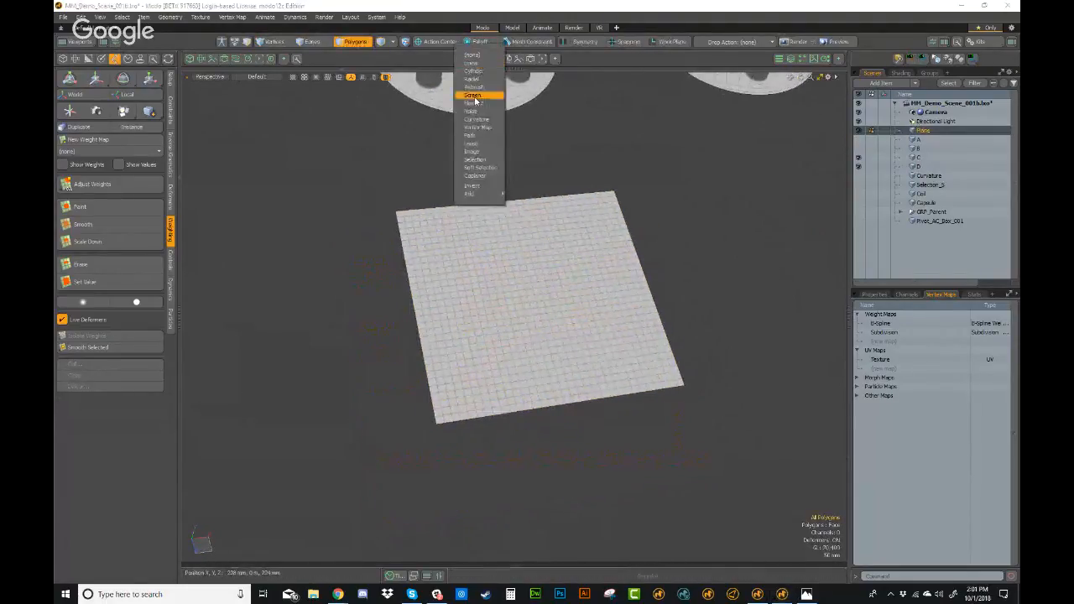
{"action": "left_click", "coordinate": [476, 136]}
{"action": "left_click_drag", "start_coordinate": [525, 231], "coordinate": [537, 216], "text": "alt+shift"}
{"action": "left_click_drag", "start_coordinate": [472, 194], "coordinate": [519, 191], "text": "ctrl+alt"}
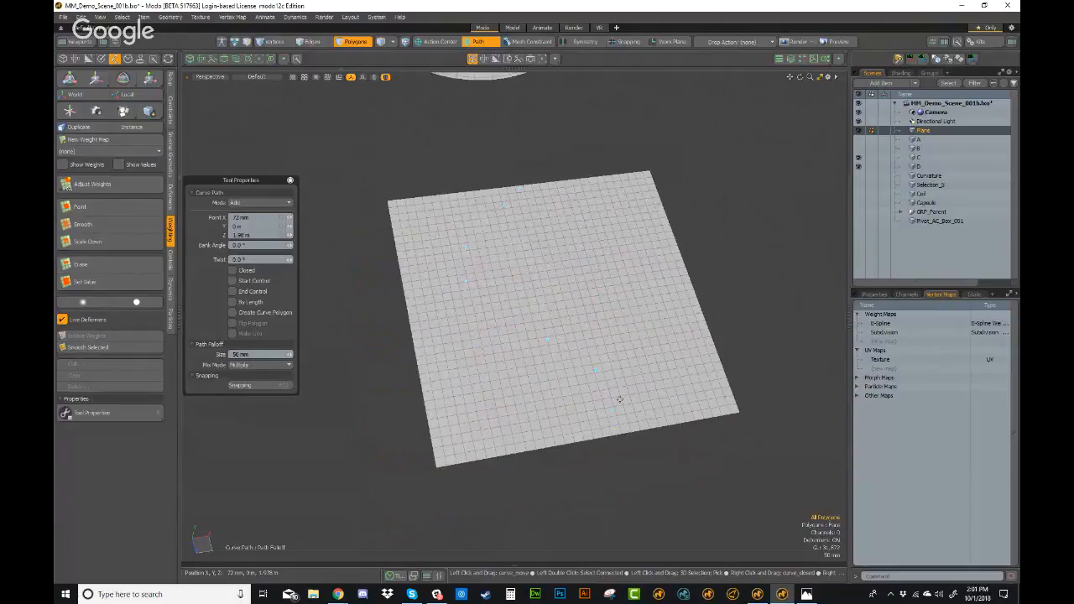
- Try to move the plane's polygons through the Path falloff
{"action": "key", "text": "w"}
{"action": "left_click_drag", "start_coordinate": [529, 192], "coordinate": [479, 239]}
{"action": "left_click_drag", "start_coordinate": [538, 189], "coordinate": [546, 272]}
{"action": "left_click_drag", "start_coordinate": [490, 205], "coordinate": [590, 217]}
{"action": "left_click", "coordinate": [735, 189]}
{"action": "left_click_drag", "start_coordinate": [659, 226], "coordinate": [621, 224], "text": "alt"}
- Undo the Path falloff moves, drop the tools and return to item selection
{"action": "key", "text": "ctrl+z"}
{"action": "key", "text": "ctrl+z"}
{"action": "key", "text": "ctrl+z"}
{"action": "key", "text": "ctrl+z"}
{"action": "key", "text": "ctrl+z"}
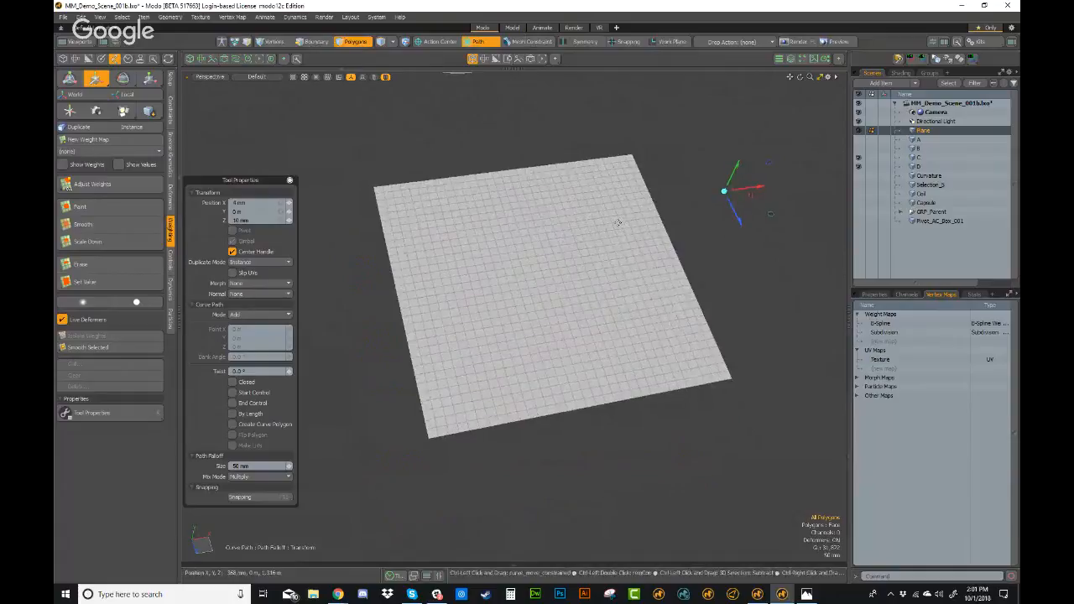
{"action": "key", "text": "q"}
{"action": "key", "text": "5"}
- Try out rectangular polygon selections on the plane by filling between two corner polygons
{"action": "left_click", "coordinate": [482, 41]}
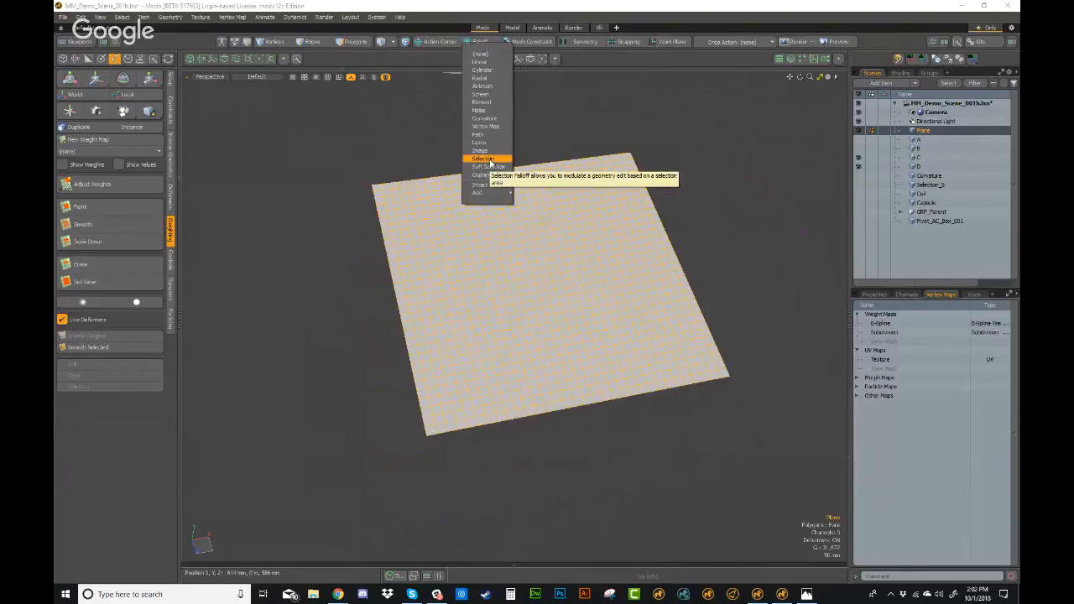
{"action": "left_click", "coordinate": [556, 237]}
{"action": "left_click_drag", "start_coordinate": [556, 237], "coordinate": [509, 305], "text": "alt"}
{"action": "scroll", "coordinate": [504, 274], "scroll_direction": "up", "scroll_amount": 3}
{"action": "key", "text": "3"}
{"action": "left_click", "coordinate": [478, 217]}
{"action": "right_click", "coordinate": [592, 303], "text": "shift"}
{"action": "left_click_drag", "start_coordinate": [592, 272], "coordinate": [612, 307], "text": "alt"}
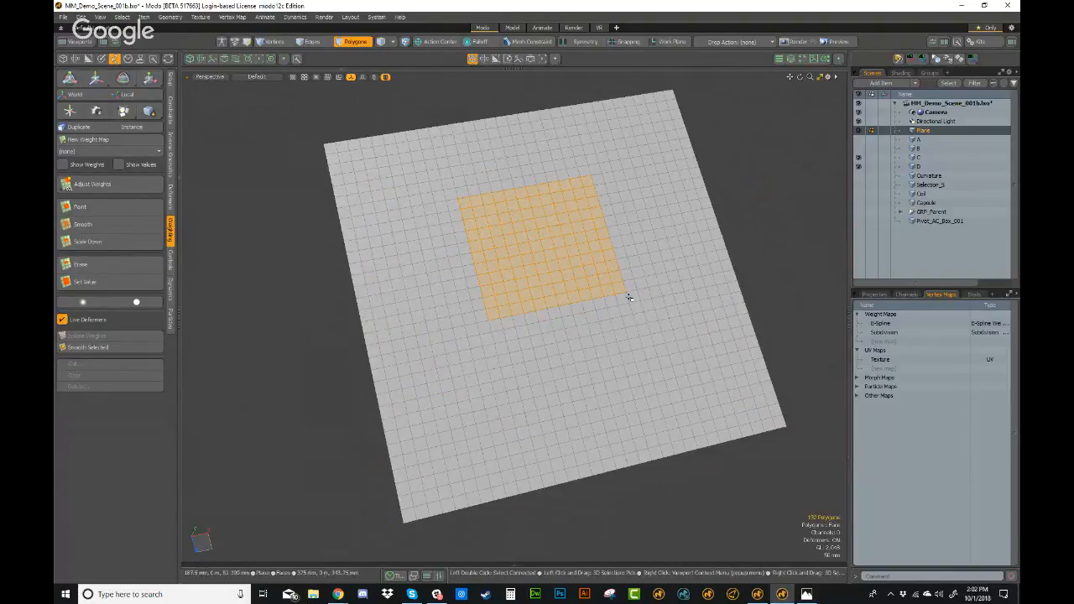
{"action": "left_click", "coordinate": [410, 199]}
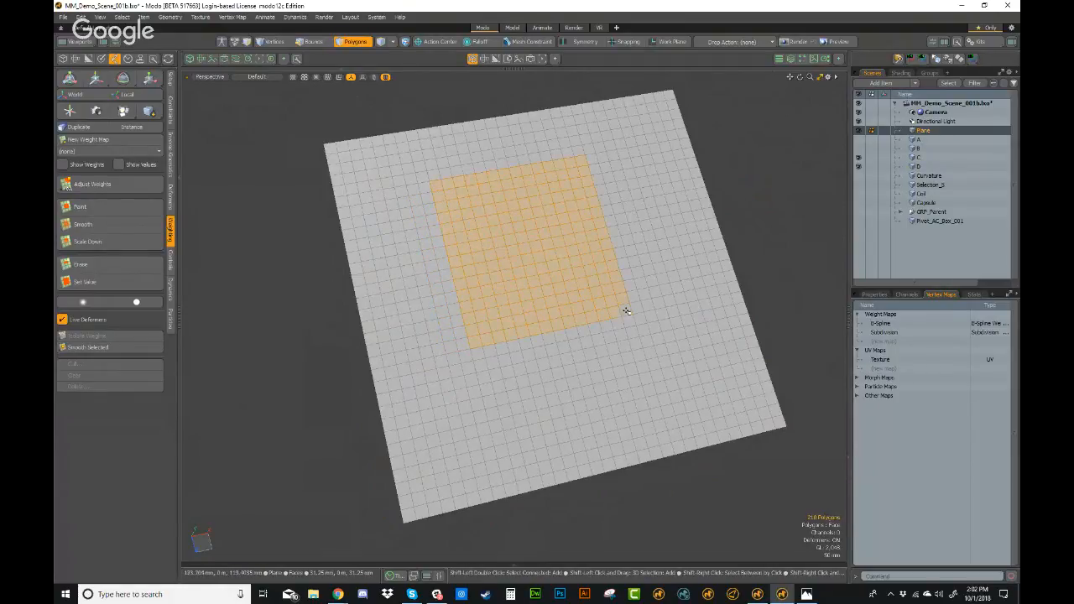
{"action": "left_click", "coordinate": [450, 185]}
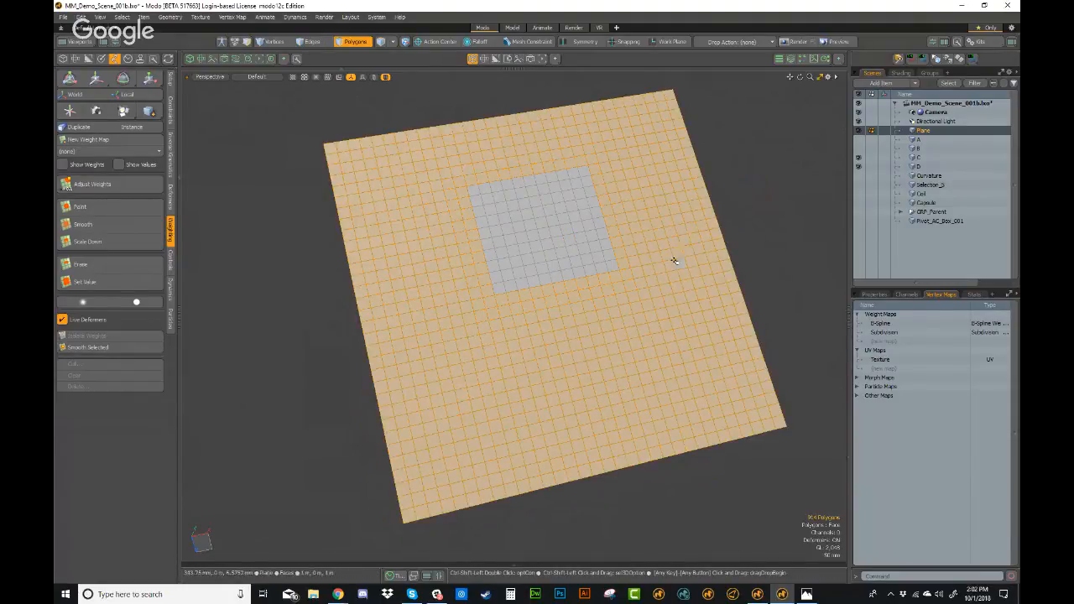
- Select two opposite corner polygons on the plane and fill the rectangular block between them
{"action": "left_click", "coordinate": [515, 216]}
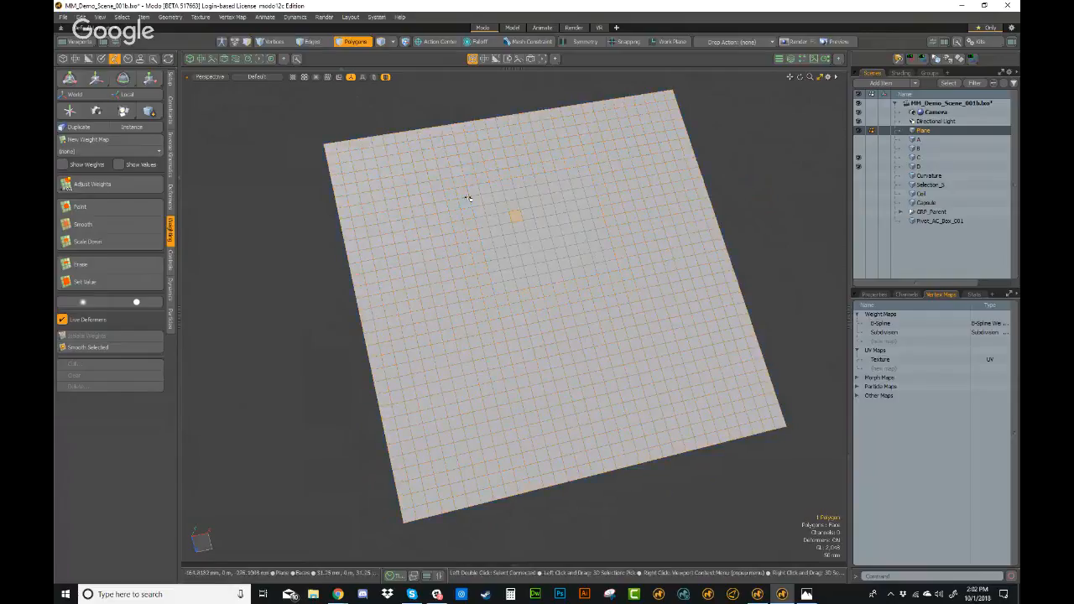
{"action": "left_click", "coordinate": [629, 297], "text": "shift"}
{"action": "key", "text": "shift+g"}
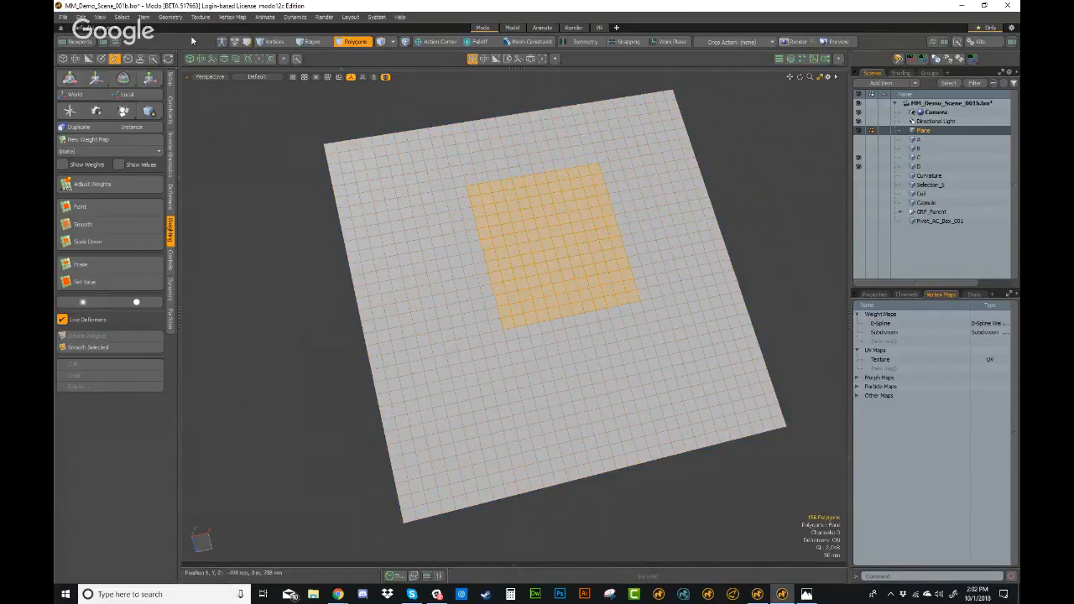
- Enable Show Falloffs and apply the Selection falloff to the selected polygon block
{"action": "left_click", "coordinate": [108, 18]}
{"action": "left_click", "coordinate": [110, 135]}
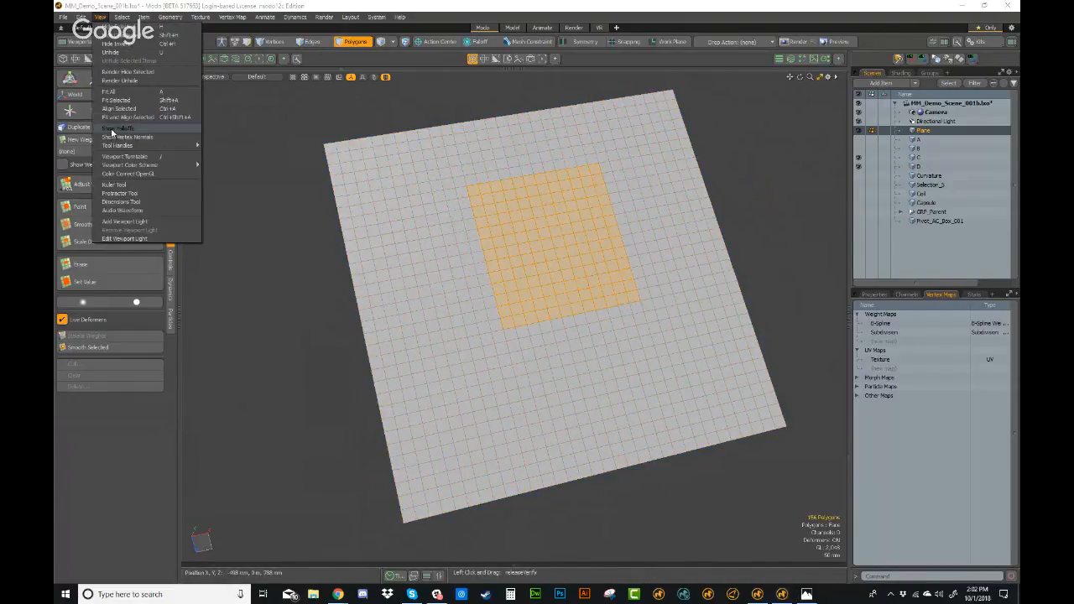
{"action": "left_click_drag", "start_coordinate": [564, 276], "coordinate": [561, 220], "text": "alt"}
{"action": "left_click", "coordinate": [482, 42]}
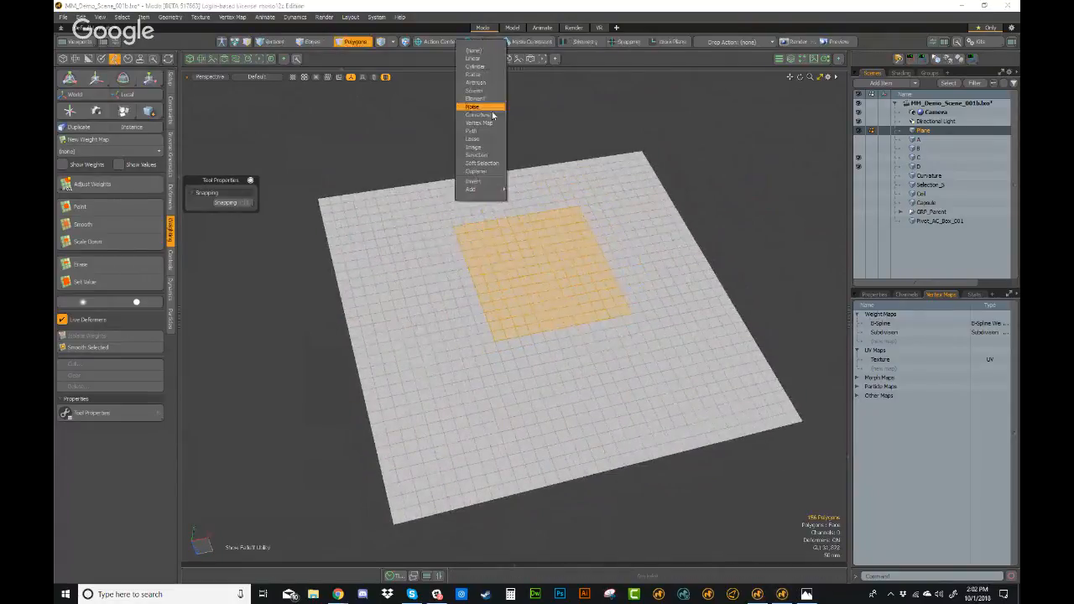
{"action": "left_click", "coordinate": [483, 156]}
{"action": "left_click_drag", "start_coordinate": [546, 271], "coordinate": [540, 249], "text": "alt"}
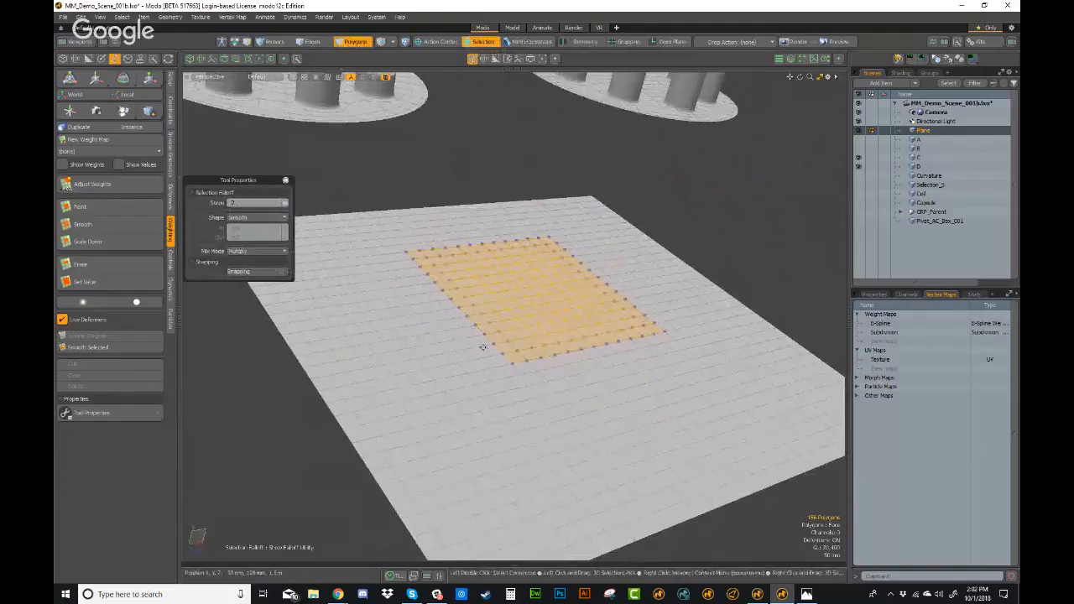
{"action": "left_click_drag", "start_coordinate": [483, 347], "coordinate": [482, 336], "text": "alt"}
- Raise the selected polygons along Y with Move and increase the Selection falloff's Steps to 10
{"action": "key", "text": "w"}
{"action": "left_click_drag", "start_coordinate": [544, 258], "coordinate": [548, 226]}
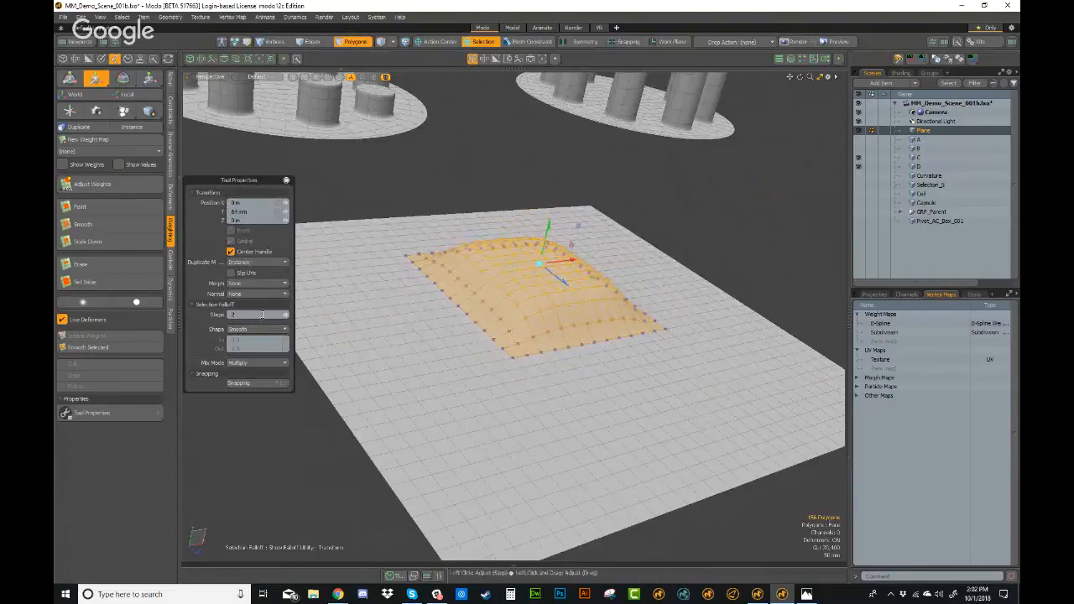
{"action": "left_click_drag", "start_coordinate": [285, 315], "coordinate": [287, 317]}
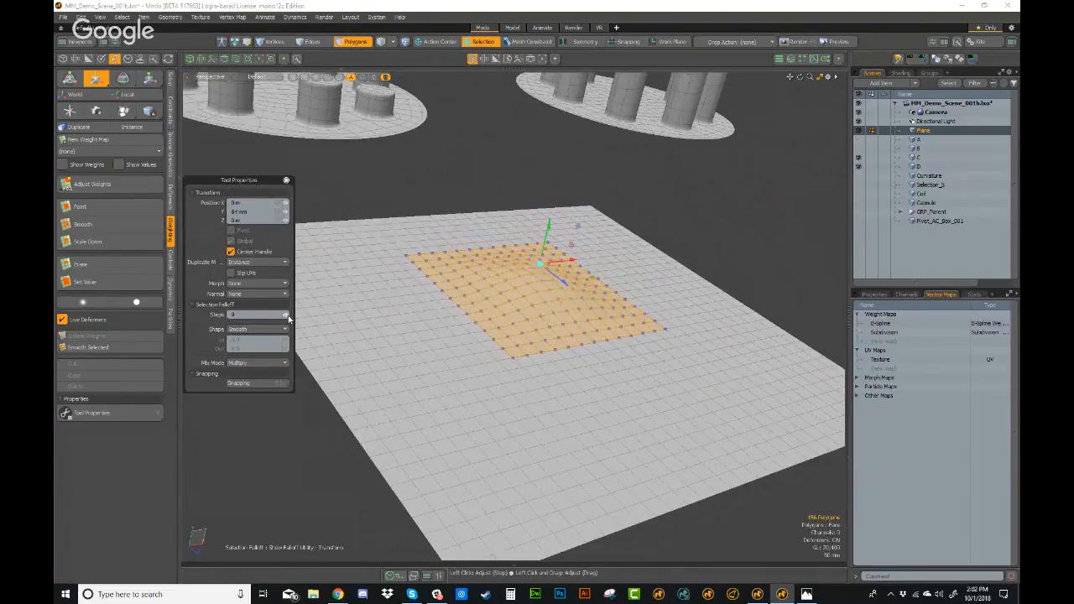
{"action": "left_click_drag", "start_coordinate": [520, 261], "coordinate": [564, 276], "text": "alt"}
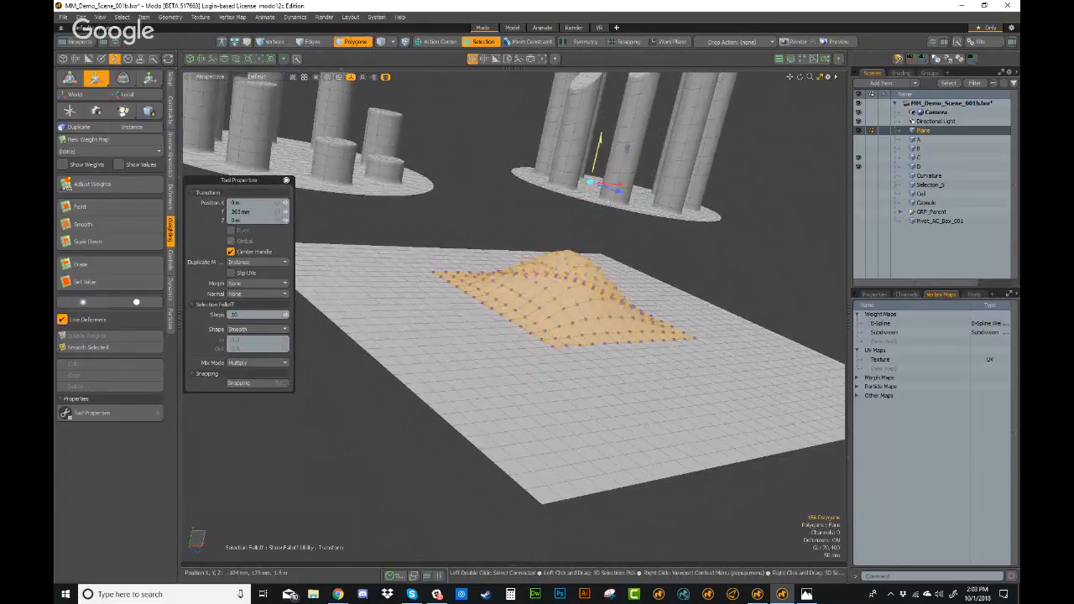
- Readjust the Selection falloff's Steps and move the raised polygons vertically again
{"action": "left_click_drag", "start_coordinate": [569, 217], "coordinate": [545, 231], "text": "alt"}
{"action": "left_click_drag", "start_coordinate": [286, 316], "coordinate": [285, 317]}
{"action": "scroll", "coordinate": [448, 334], "scroll_direction": "down", "scroll_amount": 2}
{"action": "left_click_drag", "start_coordinate": [410, 310], "coordinate": [543, 332], "text": "alt"}
{"action": "mouse_move", "coordinate": [525, 237]}
{"action": "left_mouse_down"}
{"action": "mouse_move", "coordinate": [522, 216]}
{"action": "mouse_move", "coordinate": [524, 247]}
{"action": "left_mouse_up"}
{"action": "scroll", "coordinate": [667, 245], "scroll_direction": "down", "scroll_amount": 1}
{"action": "left_click_drag", "start_coordinate": [663, 256], "coordinate": [698, 257], "text": "alt"}
- Drop Move and undo the Selection falloff deformation of the plane
{"action": "key", "text": "q"}
{"action": "key", "text": "ctrl+z"}
{"action": "key", "text": "ctrl+z"}
{"action": "key", "text": "ctrl+z"}
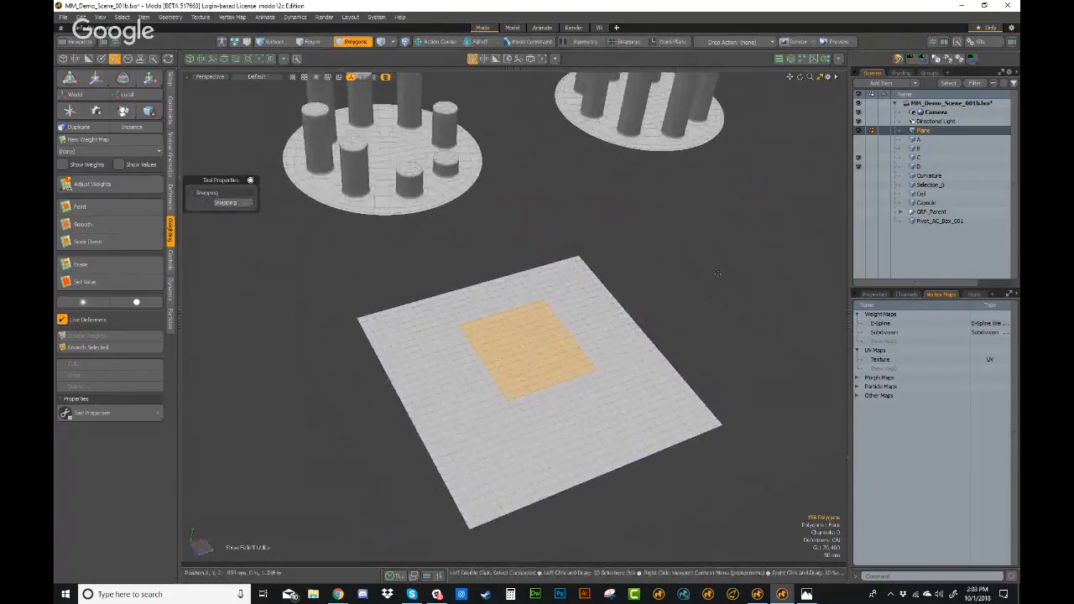
- Show the Coil, hide items C, D and Plane, and select the Coil item
{"action": "left_click", "coordinate": [858, 193]}
{"action": "left_click_drag", "start_coordinate": [572, 235], "coordinate": [619, 415], "text": "alt+shift"}
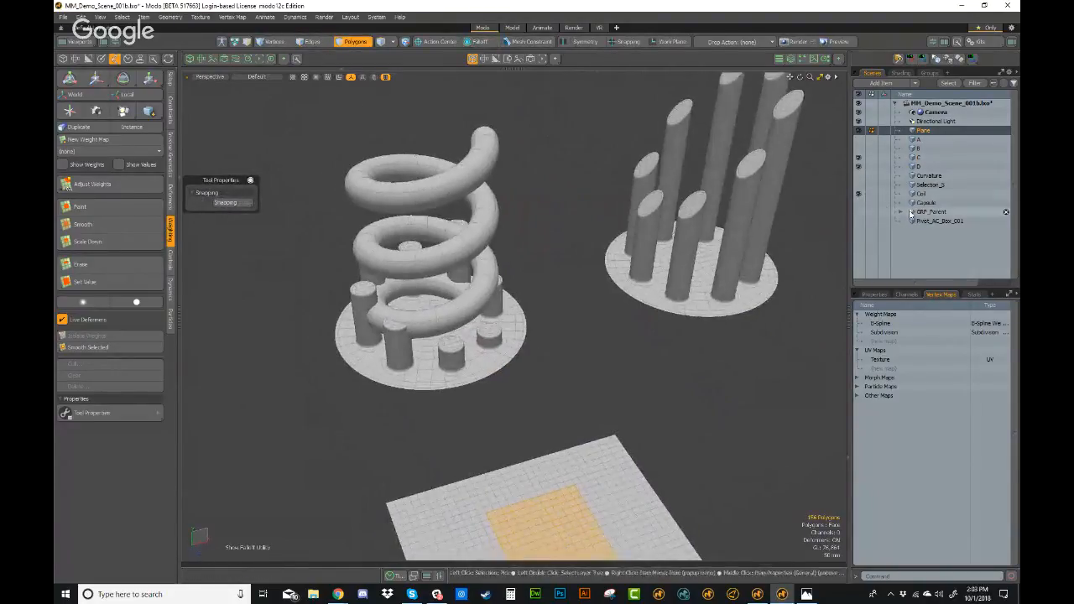
{"action": "left_click", "coordinate": [858, 166]}
{"action": "left_click", "coordinate": [859, 157]}
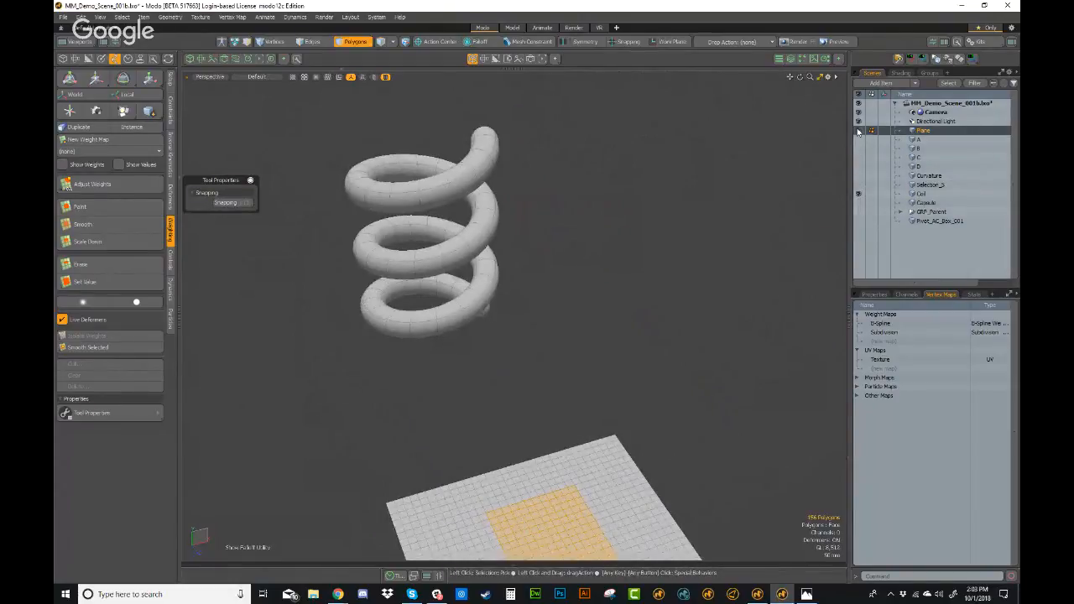
{"action": "key", "text": "5"}
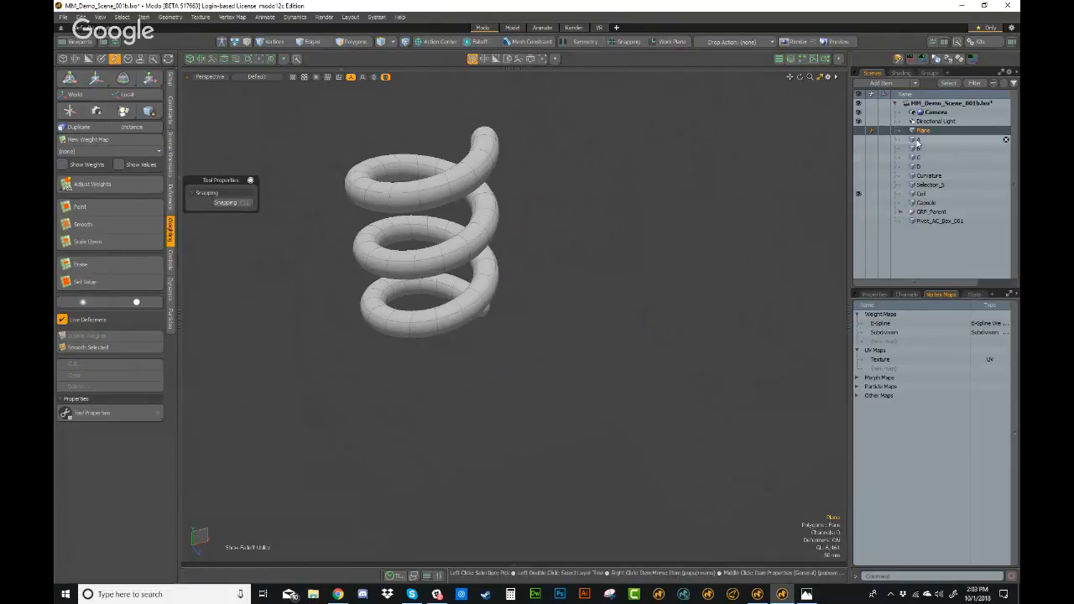
{"action": "left_click", "coordinate": [922, 194]}
{"action": "left_click_drag", "start_coordinate": [587, 369], "coordinate": [464, 405], "text": "alt"}
- Set the falloff to none, drop the Show Falloffs utility and deselect all items
{"action": "key", "text": "3"}
{"action": "left_click", "coordinate": [483, 42]}
{"action": "left_click", "coordinate": [492, 52]}
{"action": "left_click_drag", "start_coordinate": [512, 394], "coordinate": [544, 399], "text": "alt"}
{"action": "key", "text": "5"}
{"action": "key", "text": "3"}
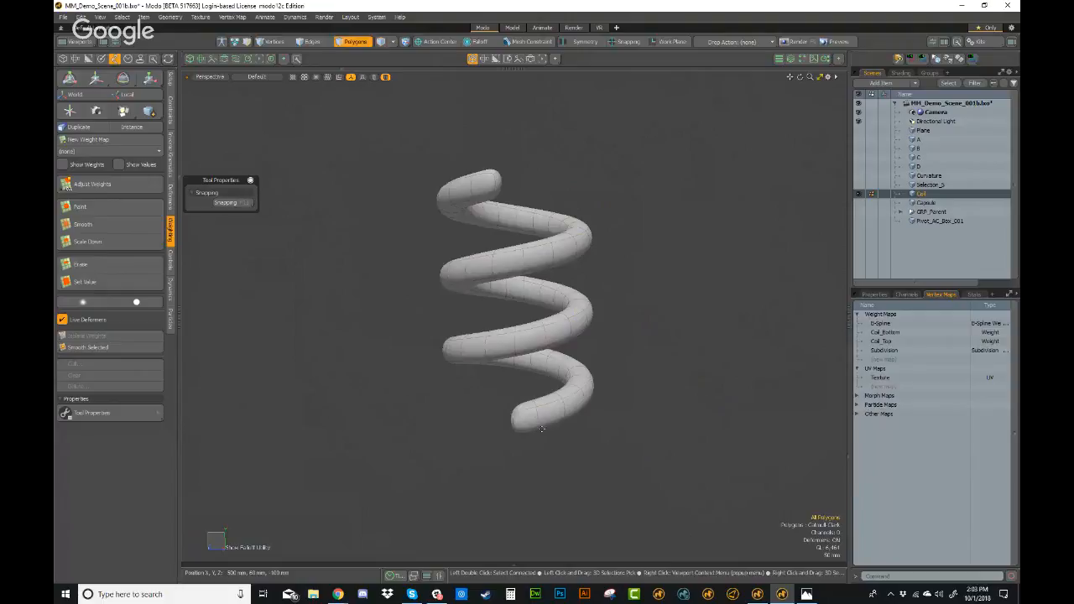
{"action": "key", "text": "Escape"}
{"action": "key", "text": "Escape"}
{"action": "key", "text": "5"}
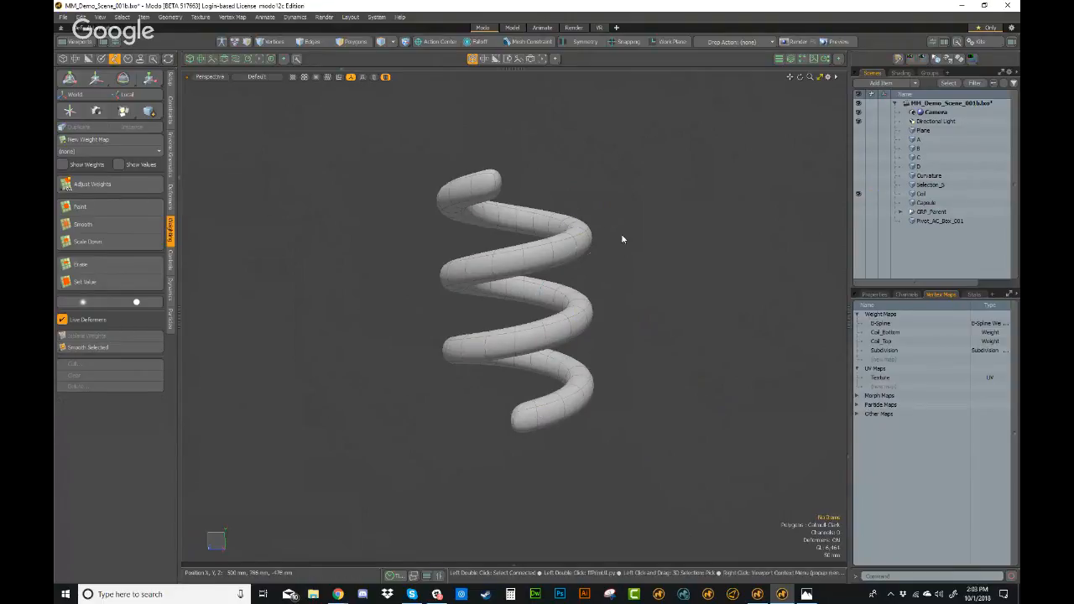
- Switch to polygon selection and try picking a single polygon near the coil's lower end
{"action": "left_click", "coordinate": [597, 356]}
{"action": "key", "text": "3"}
{"action": "mouse_move", "coordinate": [607, 290]}
{"action": "right_mouse_down"}
{"action": "mouse_move", "coordinate": [549, 456]}
{"action": "mouse_move", "coordinate": [602, 377]}
{"action": "right_mouse_up"}
{"action": "mouse_move", "coordinate": [580, 406]}
{"action": "left_mouse_down", "text": "ctrl+alt"}
{"action": "mouse_move", "coordinate": [563, 406]}
{"action": "mouse_move", "coordinate": [623, 408]}
{"action": "mouse_move", "coordinate": [632, 381]}
{"action": "left_mouse_up", "text": "ctrl+alt"}
{"action": "left_click", "coordinate": [623, 408]}
{"action": "left_click", "coordinate": [517, 394]}
{"action": "left_click_drag", "start_coordinate": [537, 394], "coordinate": [582, 371], "text": "alt"}
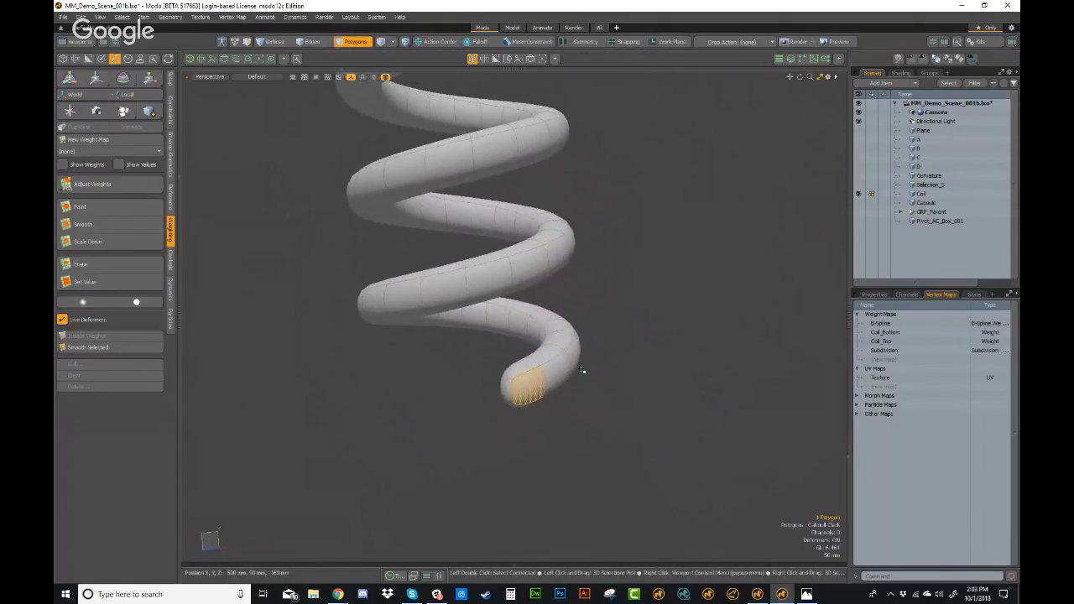
{"action": "left_click_drag", "start_coordinate": [543, 395], "coordinate": [546, 398], "text": "alt"}
{"action": "key", "text": "3"}
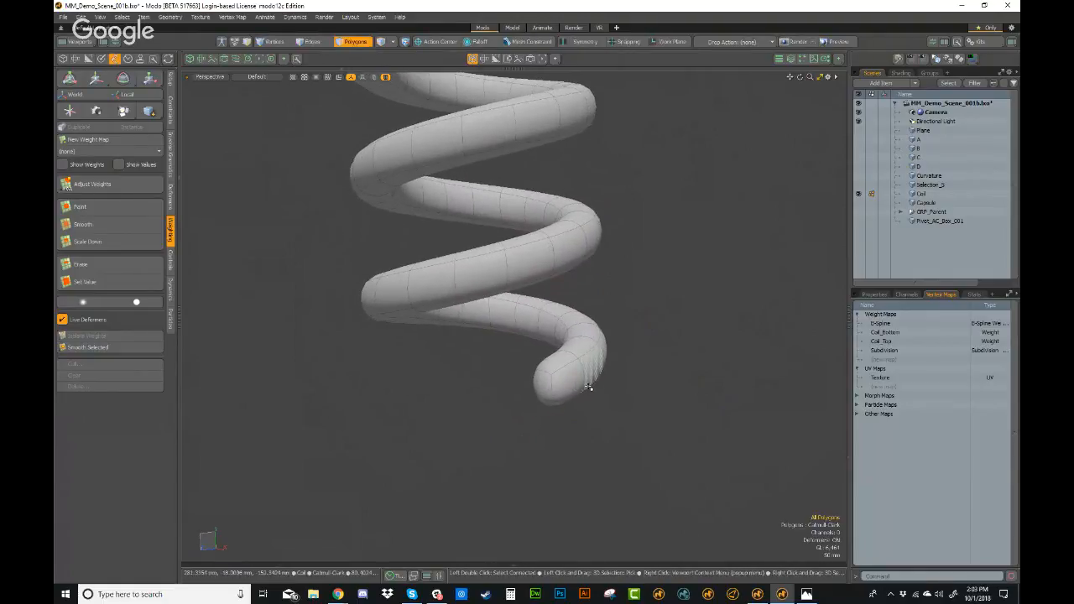
- Select the five polygons capping the coil's lower end and invert the selection
{"action": "left_click_drag", "start_coordinate": [618, 365], "coordinate": [571, 443], "text": "alt"}
{"action": "left_click", "coordinate": [527, 400]}
{"action": "scroll", "coordinate": [570, 405], "scroll_direction": "down", "scroll_amount": 3}
{"action": "key", "text": "shift+Up"}
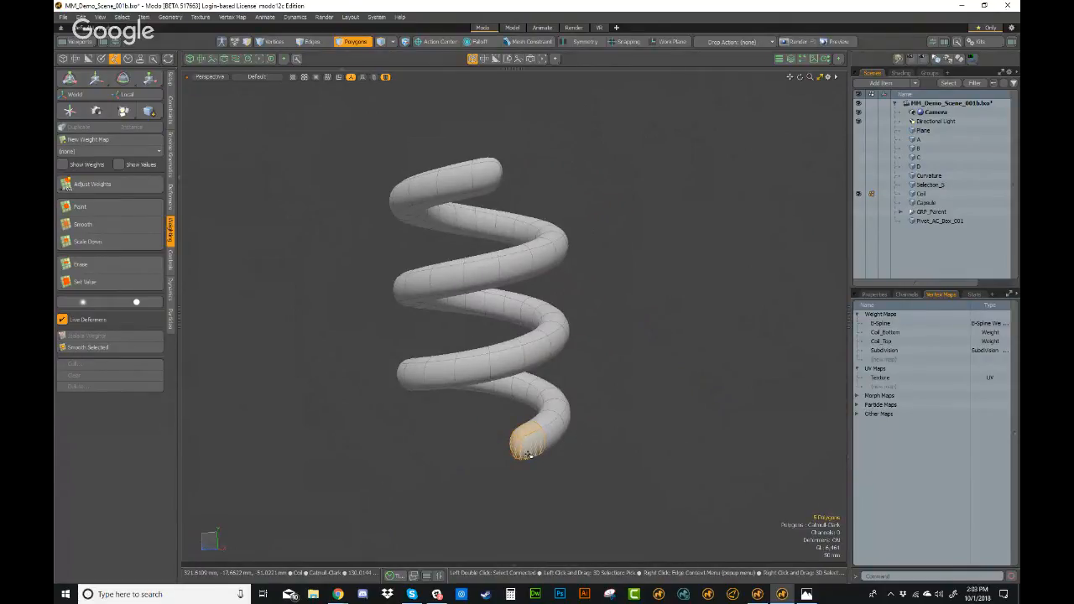
{"action": "key", "text": "bracketleft"}
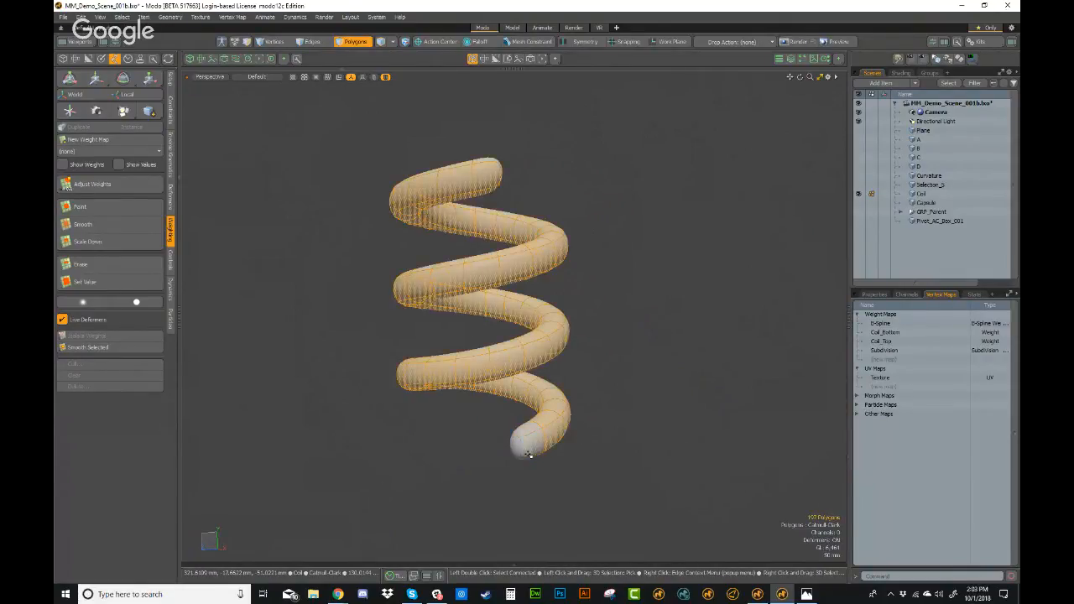
- Apply a Selection falloff, try moving the selected coil polygons down in Y, and undo the last move
{"action": "left_click", "coordinate": [479, 41]}
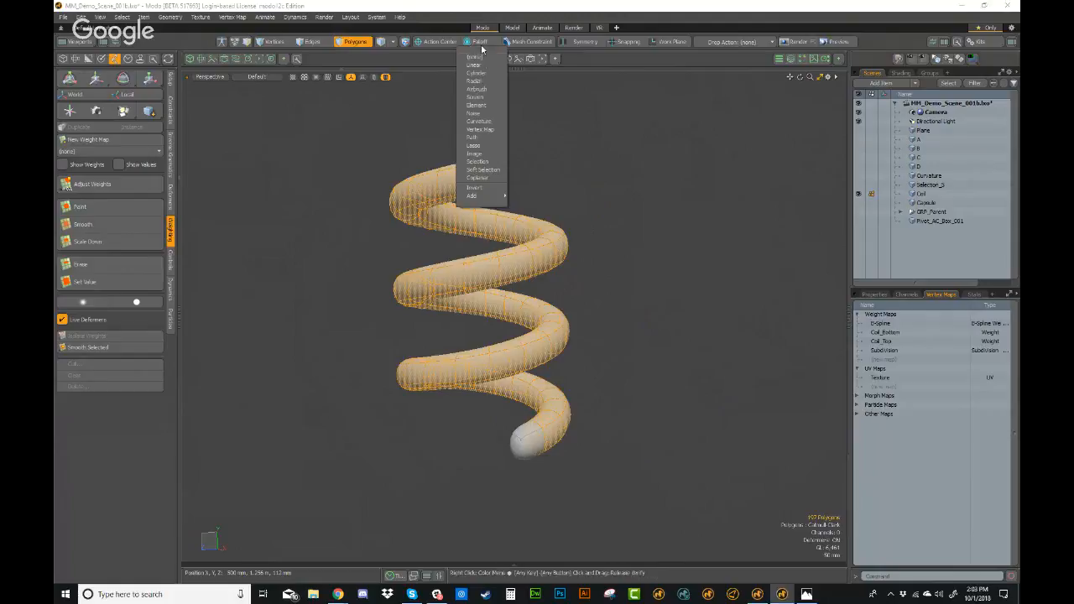
{"action": "left_click", "coordinate": [478, 161]}
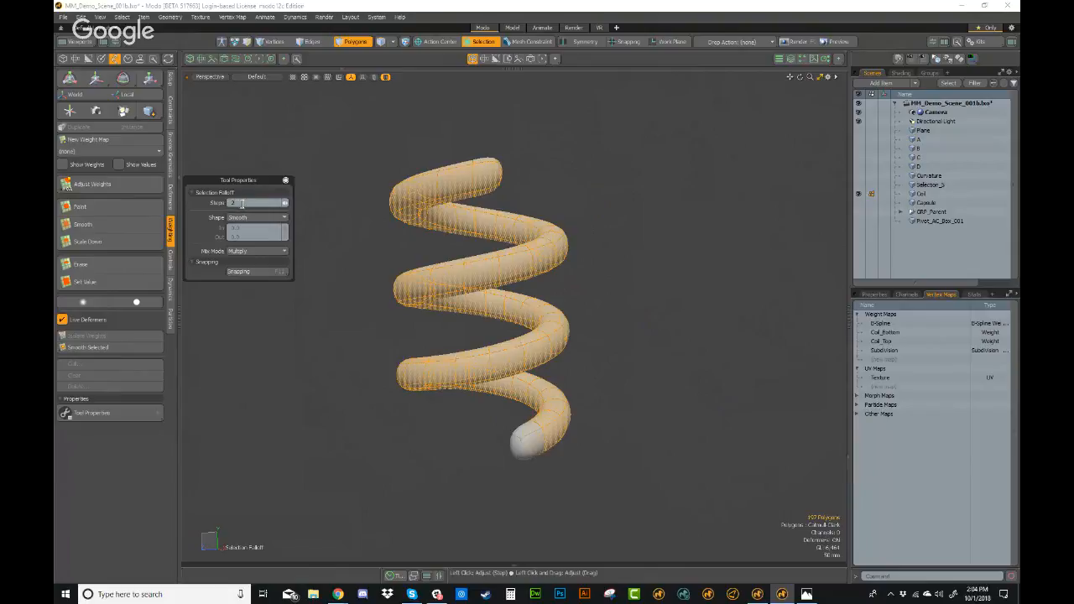
{"action": "key", "text": "w"}
{"action": "left_click_drag", "start_coordinate": [576, 382], "coordinate": [537, 401], "text": "alt"}
{"action": "mouse_move", "coordinate": [513, 287]}
{"action": "left_mouse_down"}
{"action": "mouse_move", "coordinate": [513, 332]}
{"action": "mouse_move", "coordinate": [504, 280]}
{"action": "left_mouse_up"}
{"action": "left_click_drag", "start_coordinate": [527, 322], "coordinate": [604, 317], "text": "alt"}
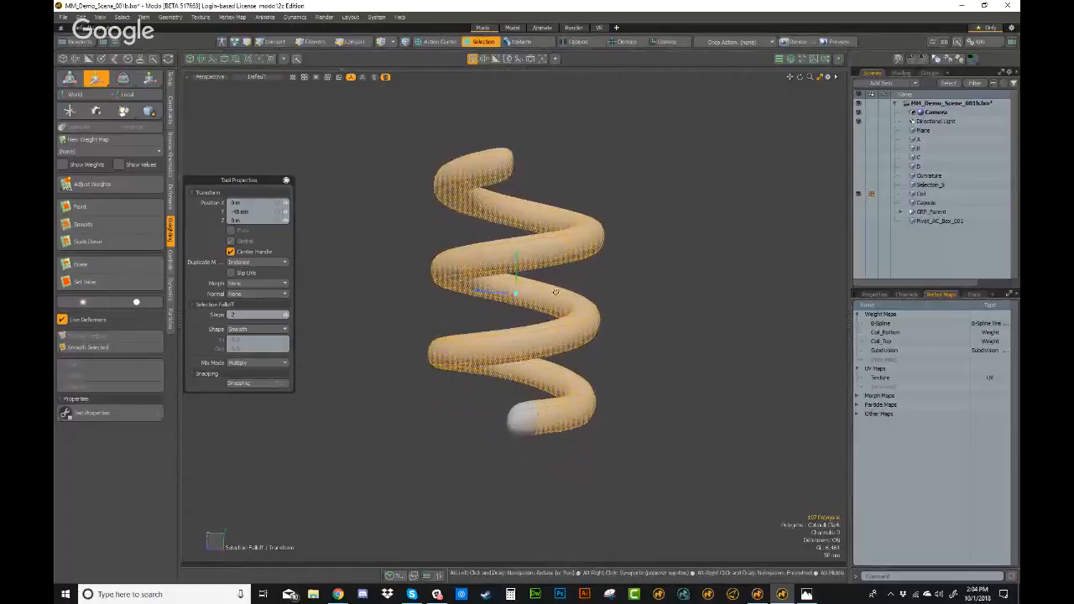
{"action": "left_click_drag", "start_coordinate": [516, 275], "coordinate": [516, 322]}
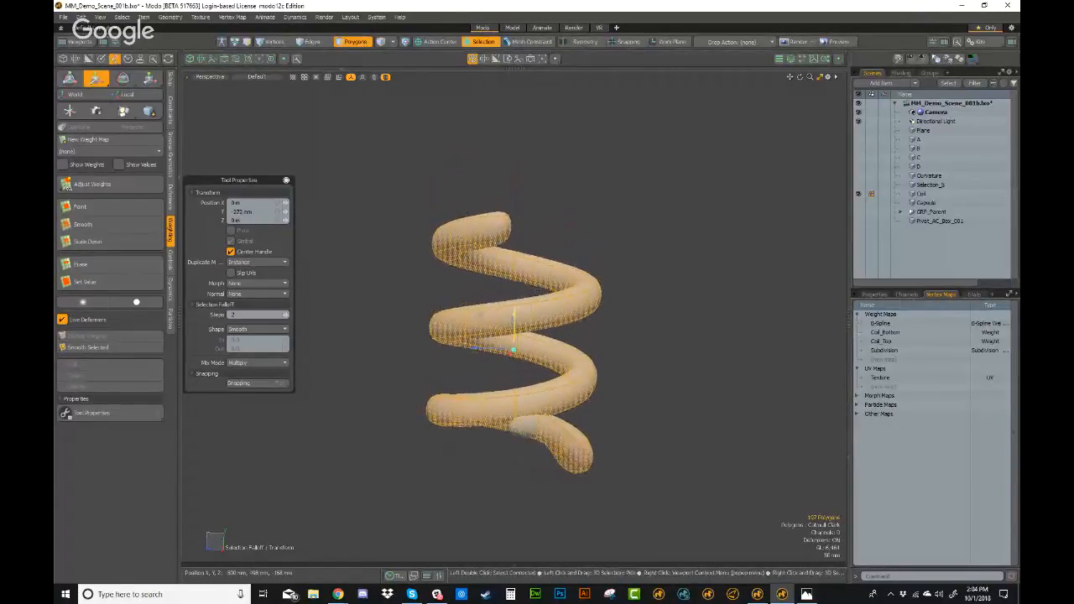
{"action": "key", "text": "ctrl+z"}
{"action": "mouse_move", "coordinate": [577, 380]}
{"action": "left_mouse_down", "text": "ctrl+alt"}
{"action": "mouse_move", "coordinate": [600, 381]}
{"action": "mouse_move", "coordinate": [575, 369]}
{"action": "mouse_move", "coordinate": [575, 382]}
{"action": "left_mouse_up", "text": "ctrl+alt"}
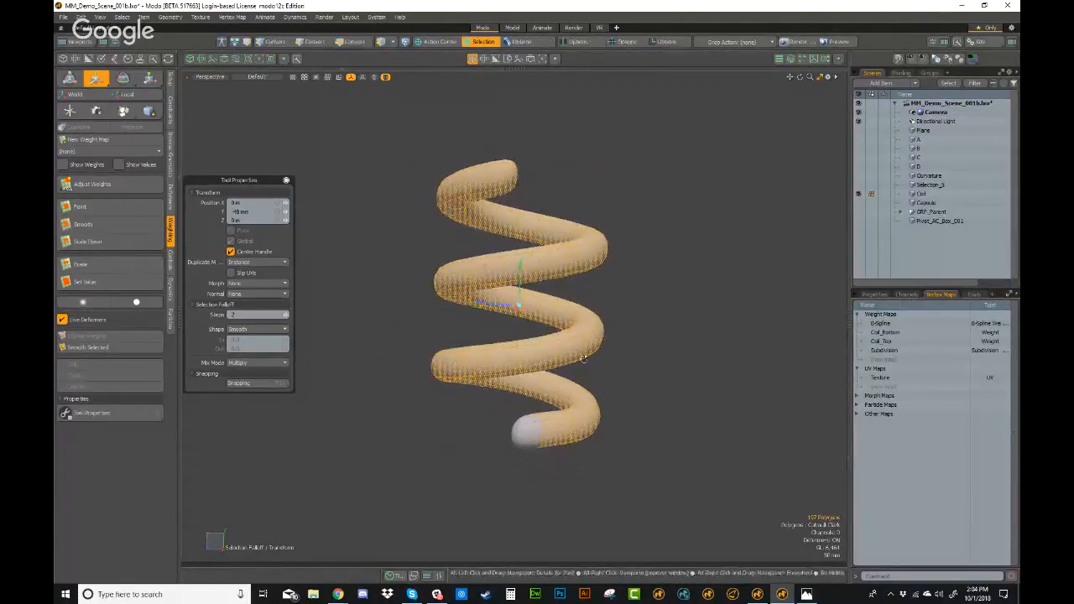
- Set the Selection falloff's Steps to 250, try lowering the coil polygons, and undo the move
{"action": "left_click_drag", "start_coordinate": [283, 314], "coordinate": [299, 316]}
{"action": "left_click_drag", "start_coordinate": [520, 281], "coordinate": [518, 335]}
{"action": "left_click_drag", "start_coordinate": [520, 287], "coordinate": [520, 293]}
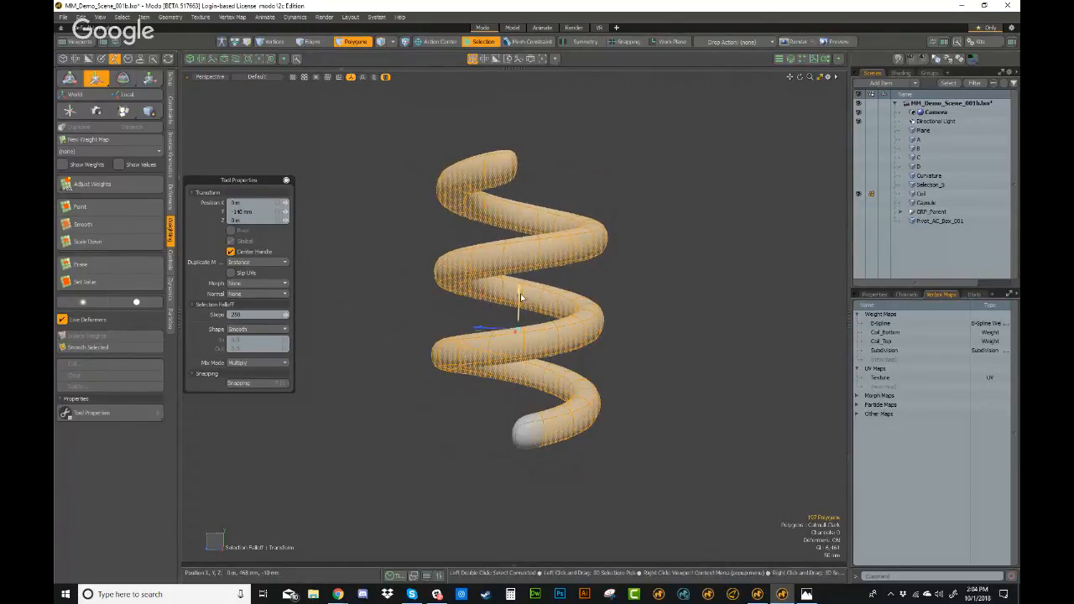
{"action": "key", "text": "ctrl+z"}
- Set the Selection falloff's Steps to 200, try lowering the coil polygons, and undo the move
{"action": "left_click_drag", "start_coordinate": [291, 315], "coordinate": [285, 315]}
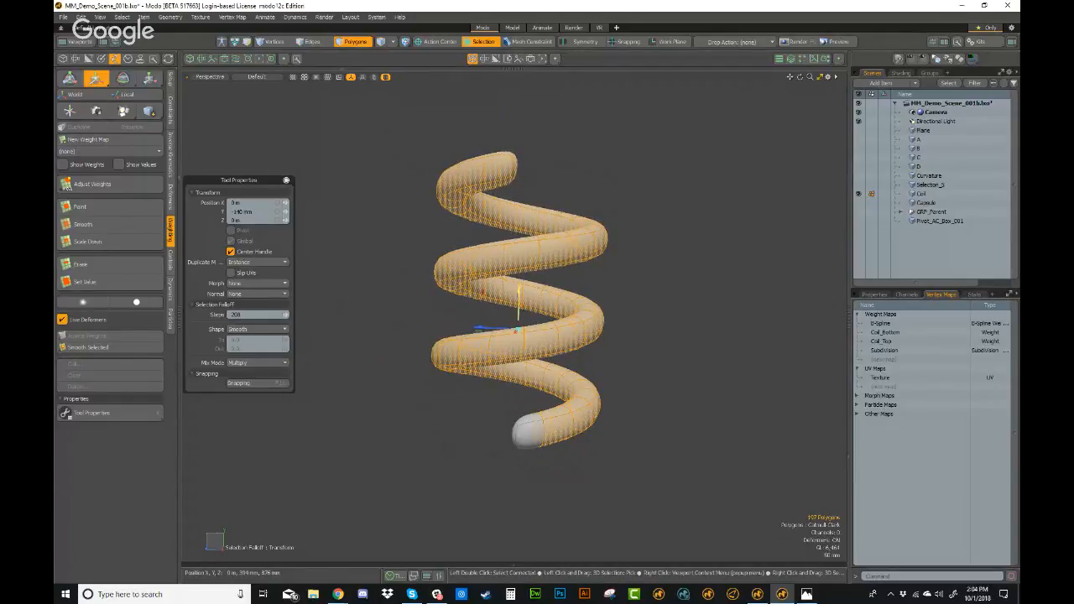
{"action": "left_click_drag", "start_coordinate": [514, 396], "coordinate": [509, 576]}
{"action": "key", "text": "ctrl+z"}
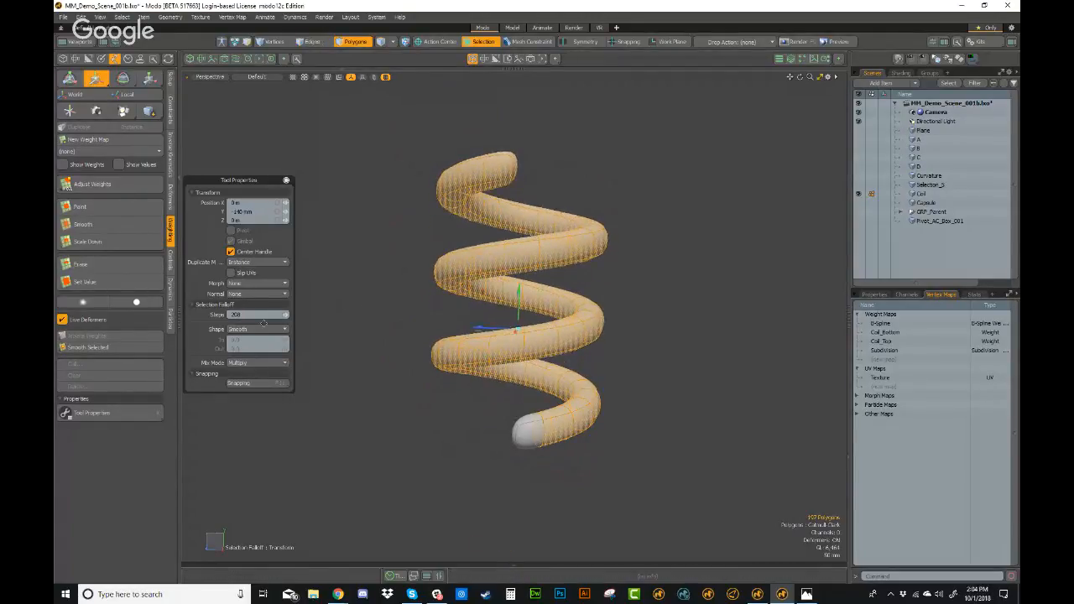
- Undo the remaining coil move, drop Move and the Selection falloff, and clear the polygon selection
{"action": "key", "text": "ctrl+z"}
{"action": "key", "text": "Escape"}
{"action": "key", "text": "Escape"}
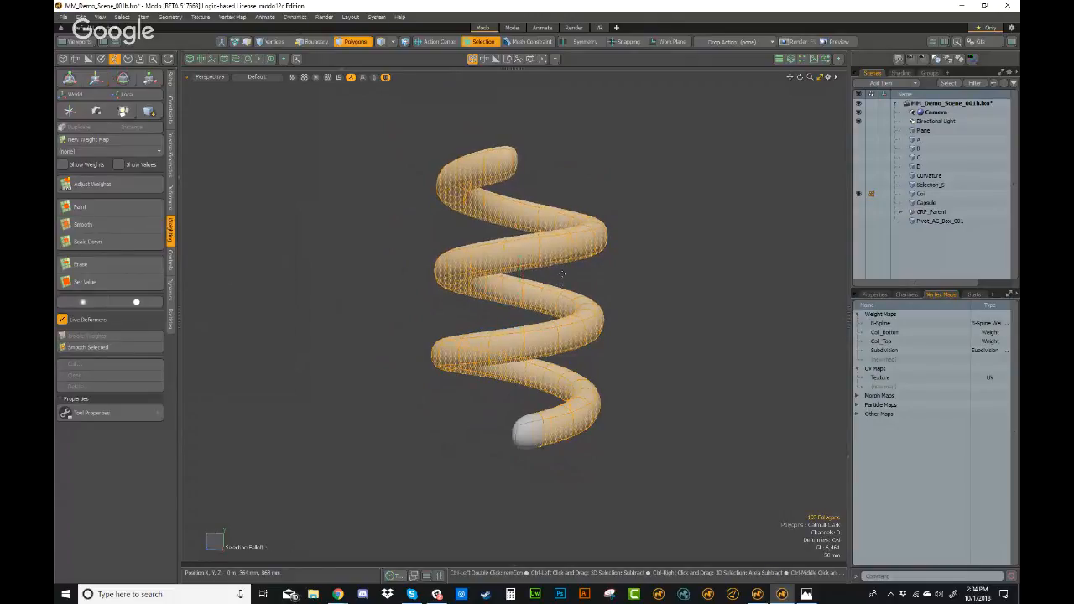
{"action": "key", "text": "bracketleft"}
{"action": "left_click_drag", "start_coordinate": [575, 284], "coordinate": [553, 229], "text": "alt"}
- Select the parallel edges along the whole coil from its top end to its bottom end to count its segments
{"action": "key", "text": "2"}
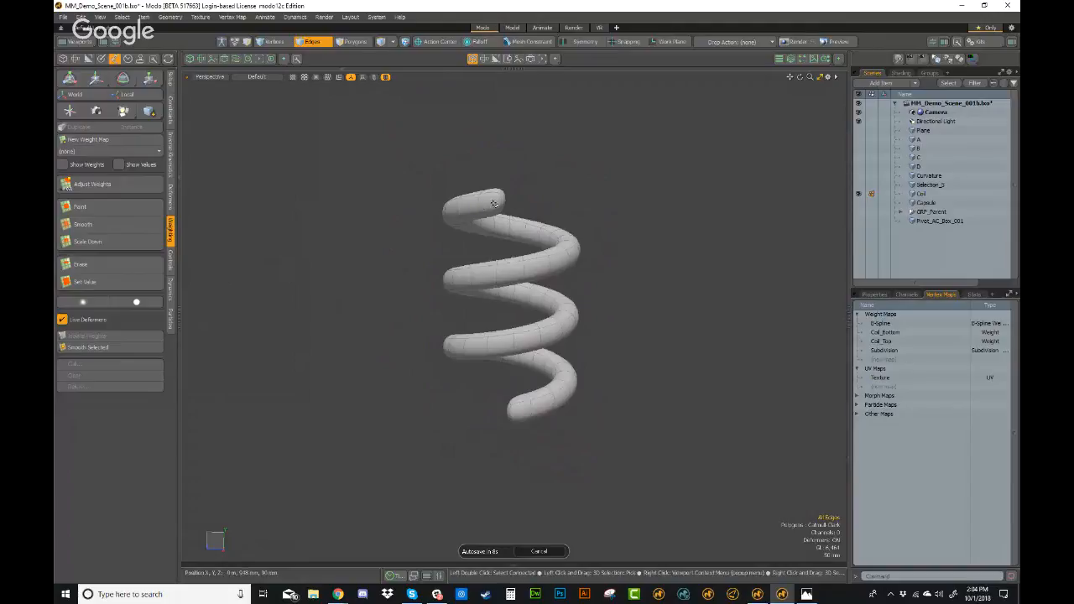
{"action": "left_click_drag", "start_coordinate": [471, 218], "coordinate": [518, 260], "text": "alt"}
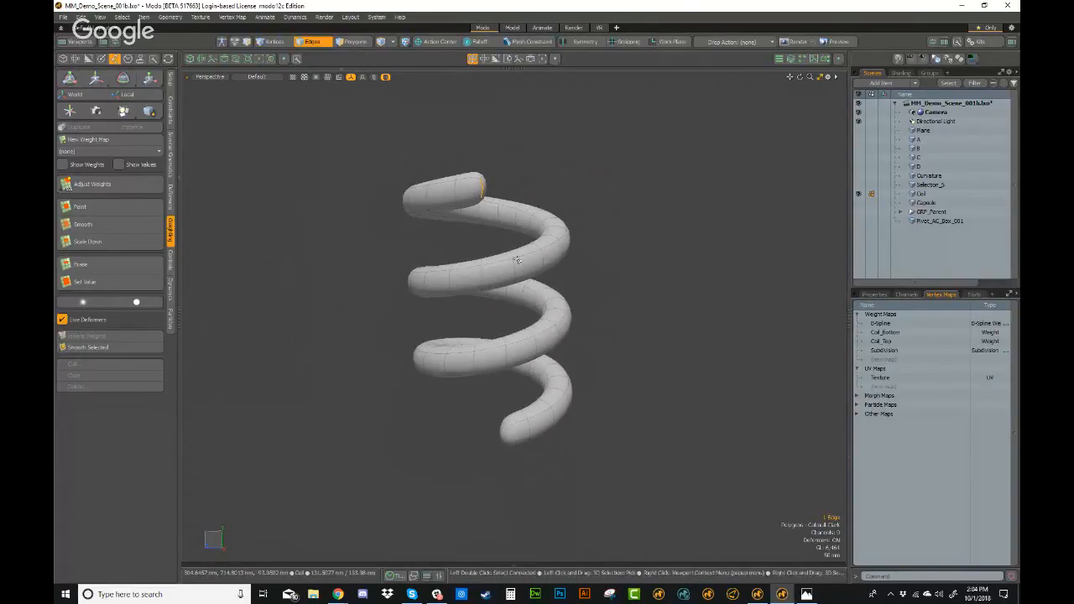
{"action": "right_click", "coordinate": [529, 430], "text": "shift"}
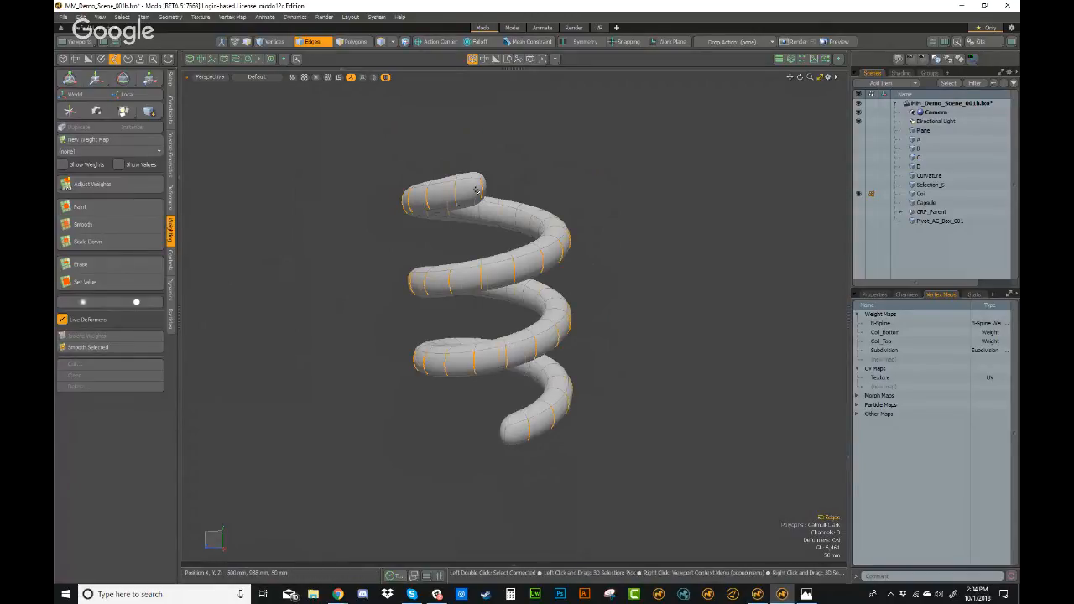
{"action": "left_click_drag", "start_coordinate": [593, 343], "coordinate": [564, 373], "text": "alt"}
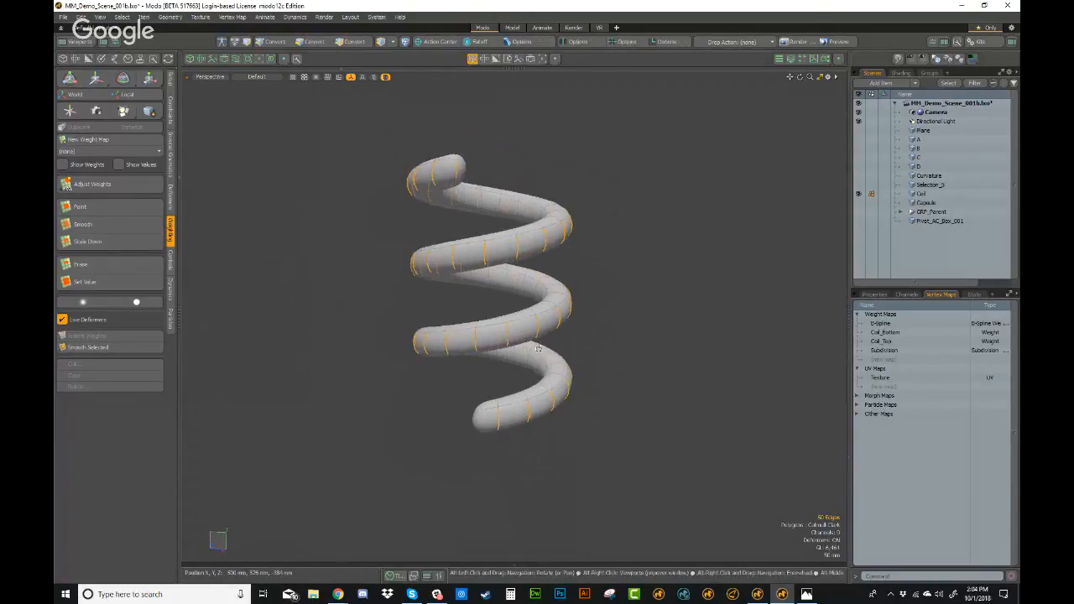
{"action": "left_click_drag", "start_coordinate": [617, 399], "coordinate": [558, 312], "text": "alt"}
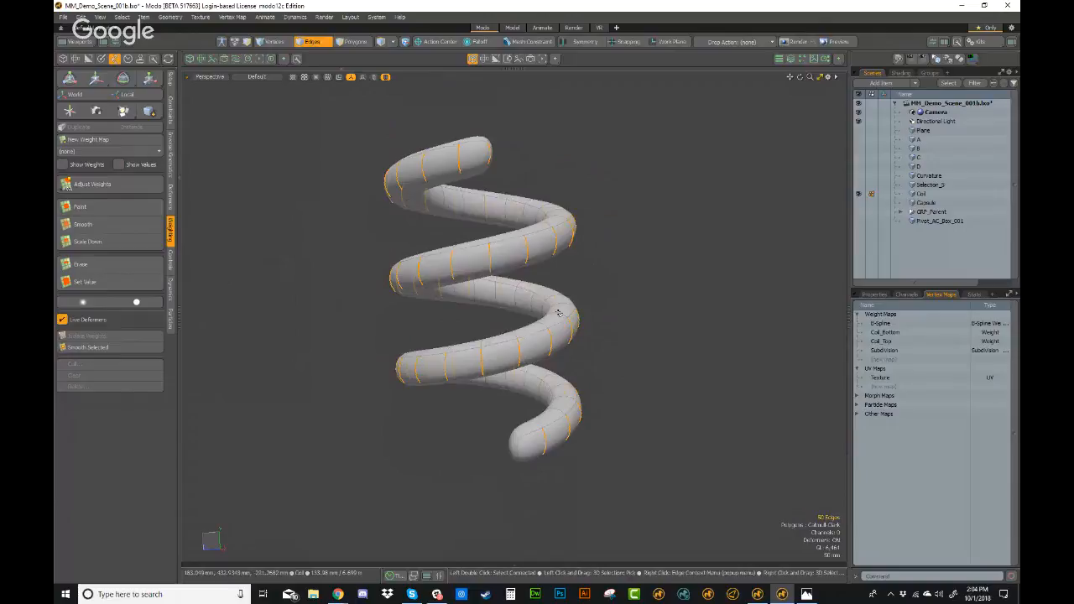
- Return to polygon mode, select the coil's bottom end cap again, and invert the selection
{"action": "key", "text": "3"}
{"action": "left_click", "coordinate": [525, 445]}
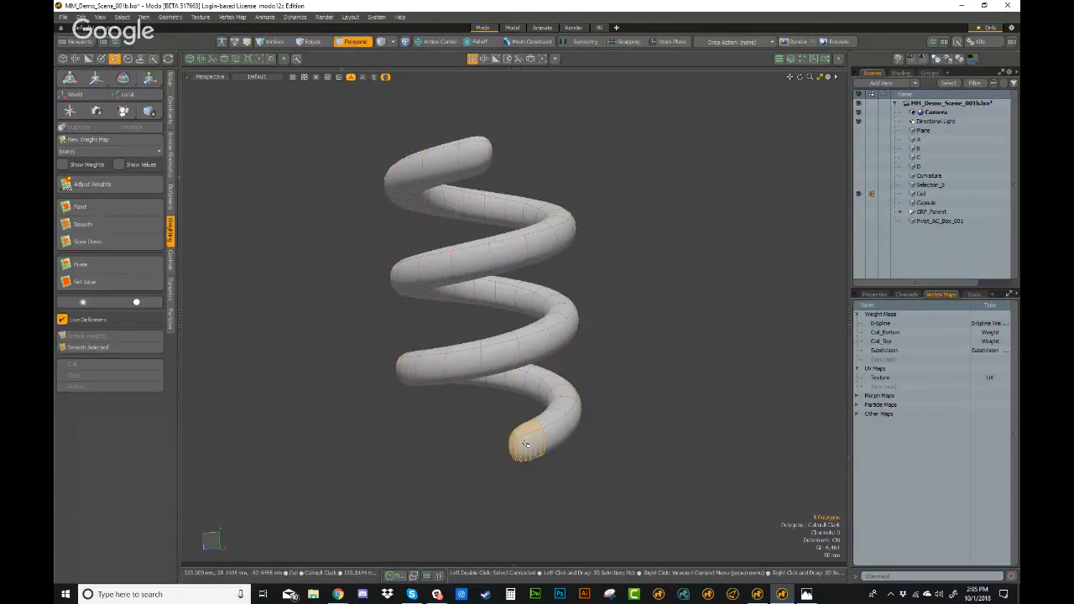
{"action": "key", "text": "bracketleft"}
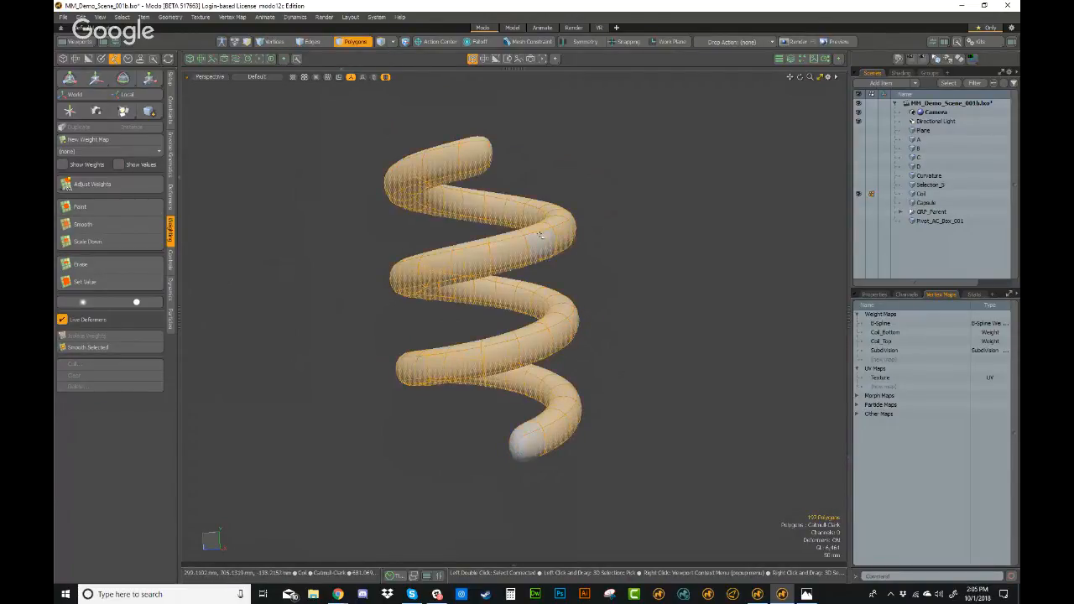
- Activate Move with a Selection falloff at 50 Steps, and undo the first trial move of the coil
{"action": "key", "text": "w"}
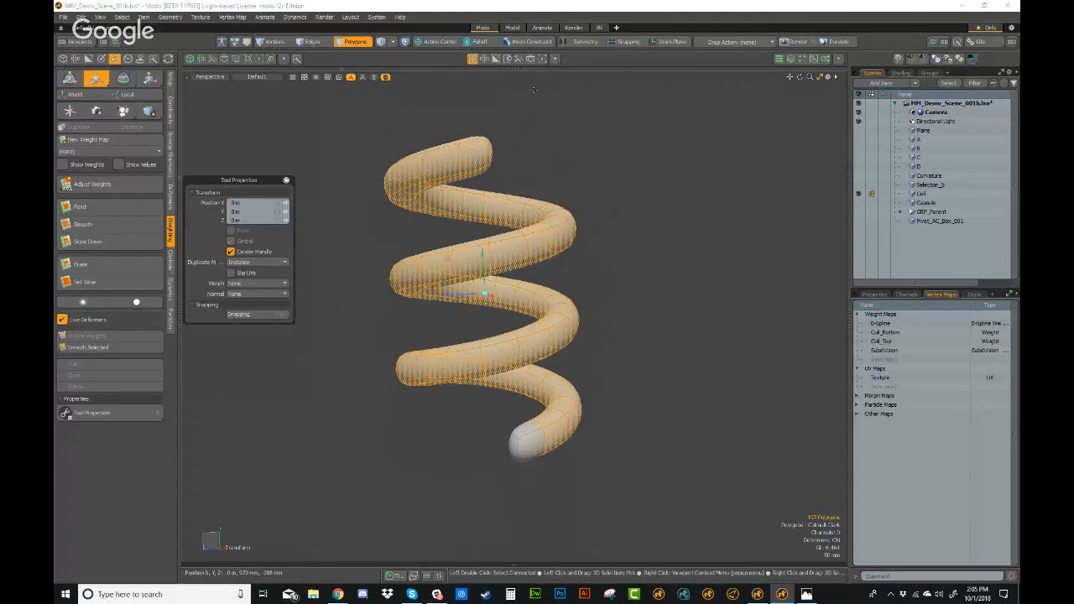
{"action": "left_click", "coordinate": [478, 41]}
{"action": "left_click", "coordinate": [480, 157]}
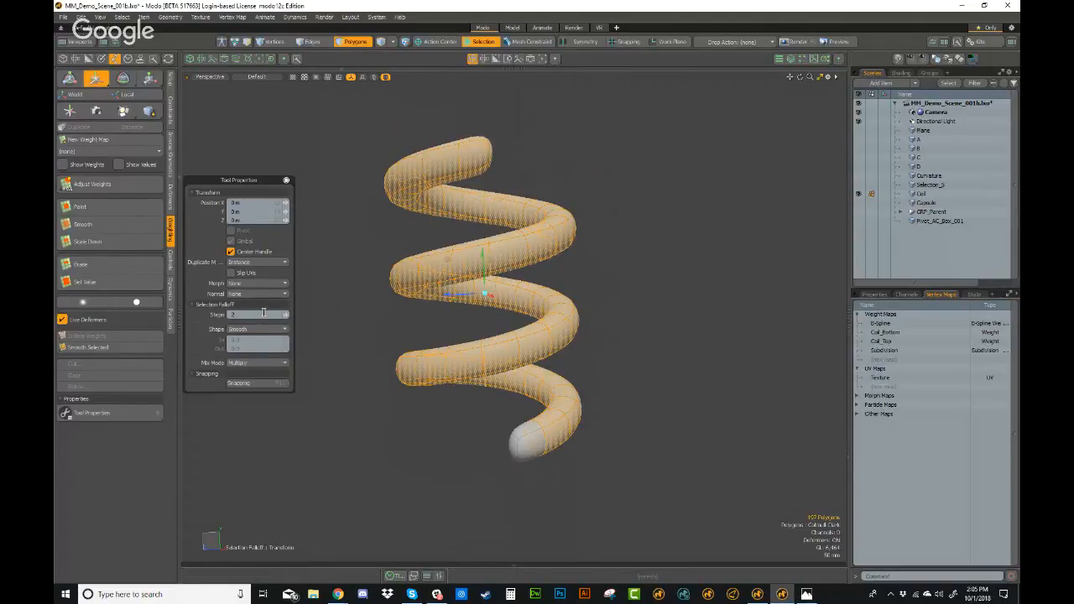
{"action": "left_click_drag", "start_coordinate": [481, 252], "coordinate": [481, 331]}
{"action": "key", "text": "ctrl+z"}
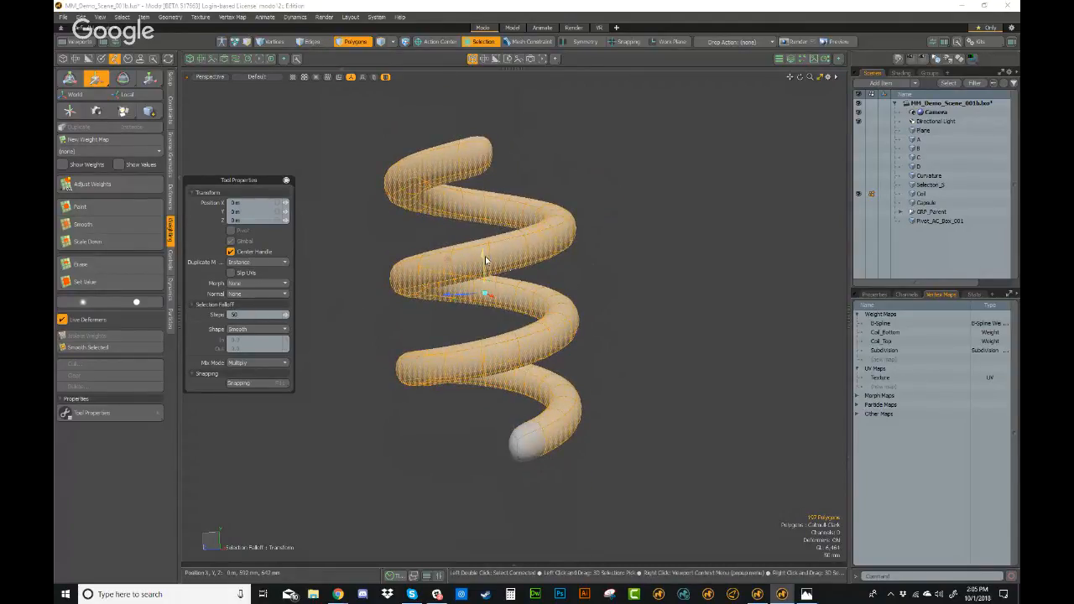
- Stretch and compress the coil vertically with the falloff, leaving it about 238 mm lower in Y
{"action": "left_click_drag", "start_coordinate": [485, 256], "coordinate": [485, 267]}
{"action": "left_click_drag", "start_coordinate": [454, 308], "coordinate": [463, 434]}
{"action": "left_click_drag", "start_coordinate": [489, 383], "coordinate": [485, 323]}
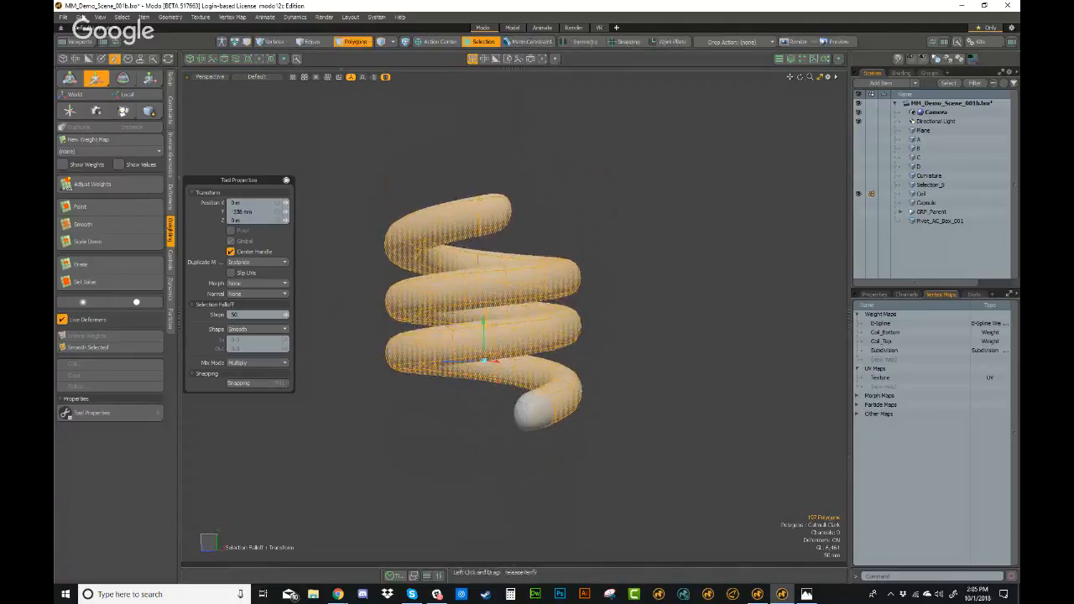
- Turn on the falloff display for the coil and readjust the Selection falloff's Steps
{"action": "left_click", "coordinate": [99, 17]}
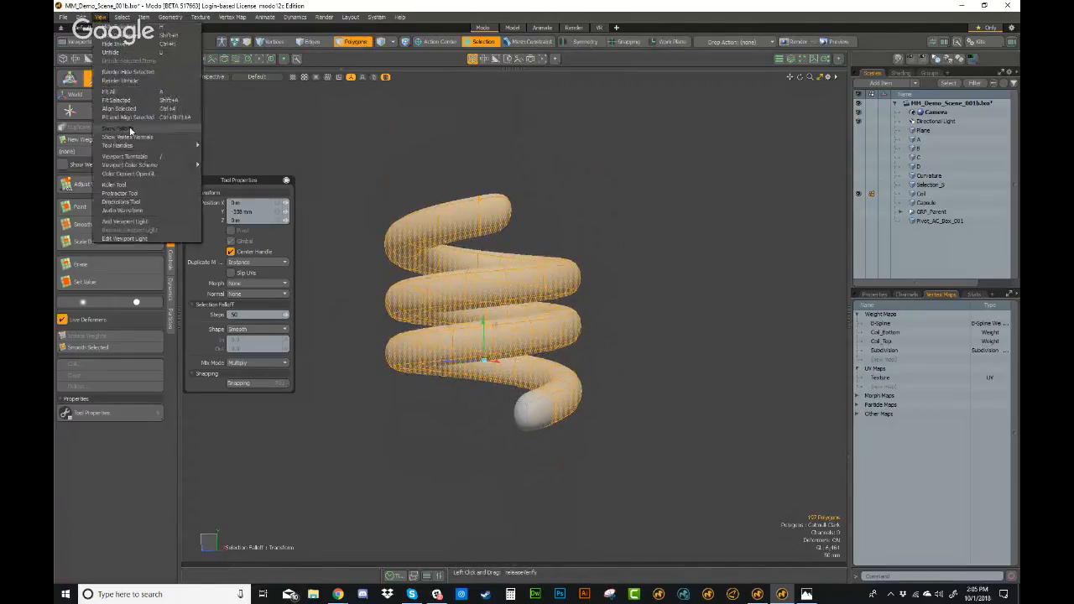
{"action": "left_click", "coordinate": [131, 128]}
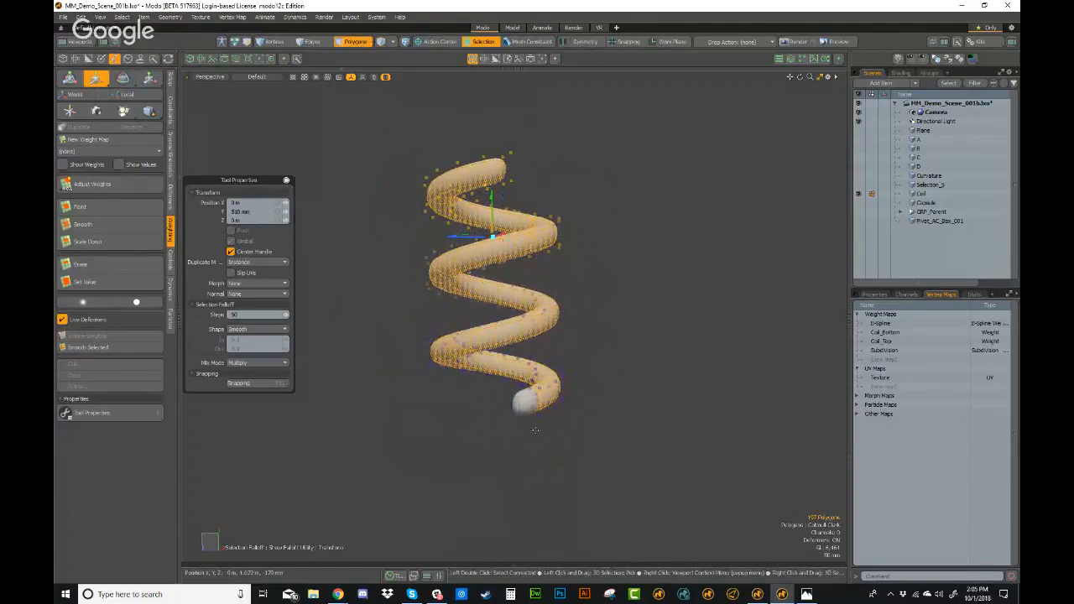
{"action": "left_click", "coordinate": [253, 313]}
{"action": "type", "text": "2"}
{"action": "key", "text": "Return"}
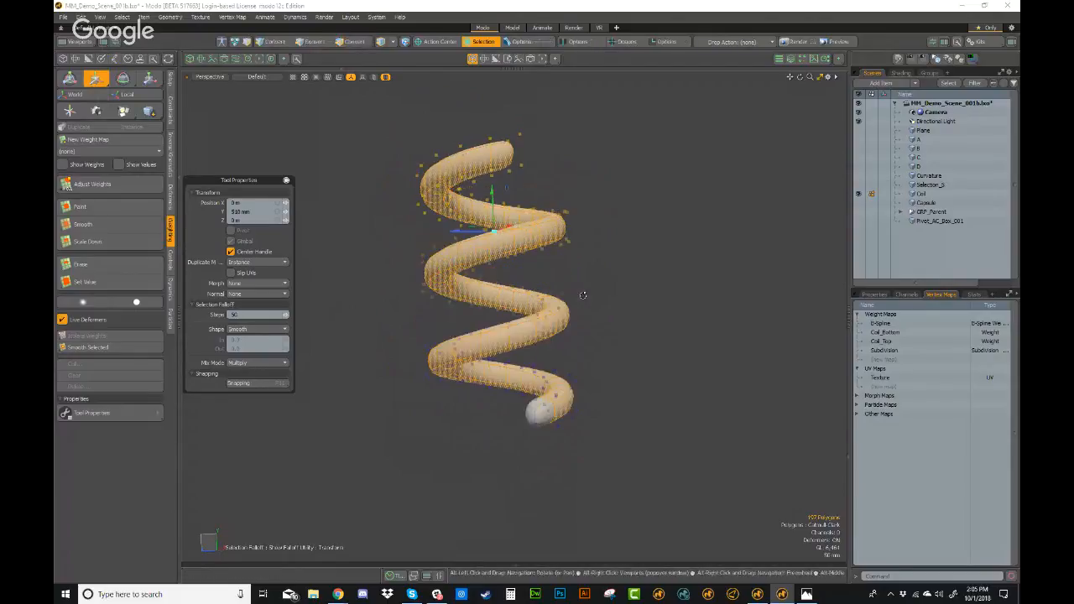
{"action": "key", "text": "3"}
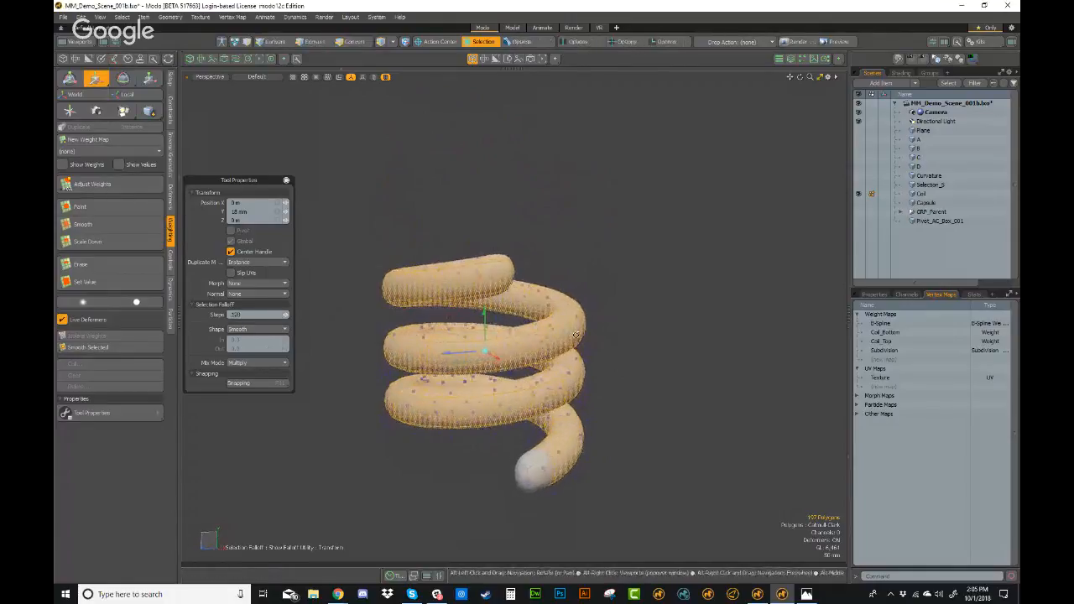
- Drop Move, deselect the coil polygons, and clear the Show Falloff utility and Selection falloff
{"action": "key", "text": "Escape"}
{"action": "left_click_drag", "start_coordinate": [598, 297], "coordinate": [676, 324], "text": "alt"}
{"action": "key", "text": "Escape"}
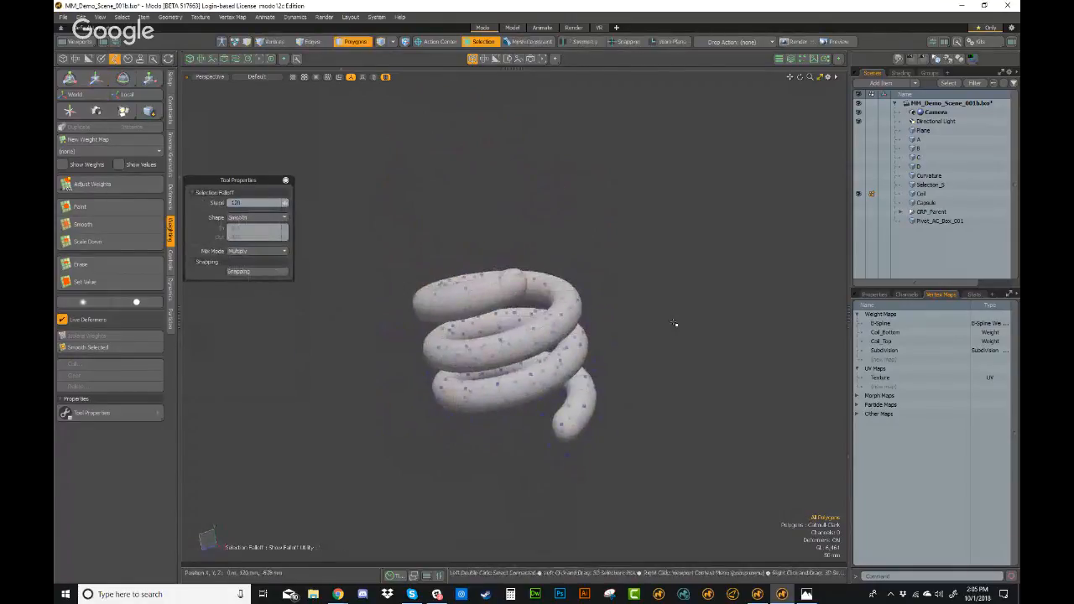
{"action": "key", "text": "Escape"}
{"action": "left_click", "coordinate": [494, 42]}
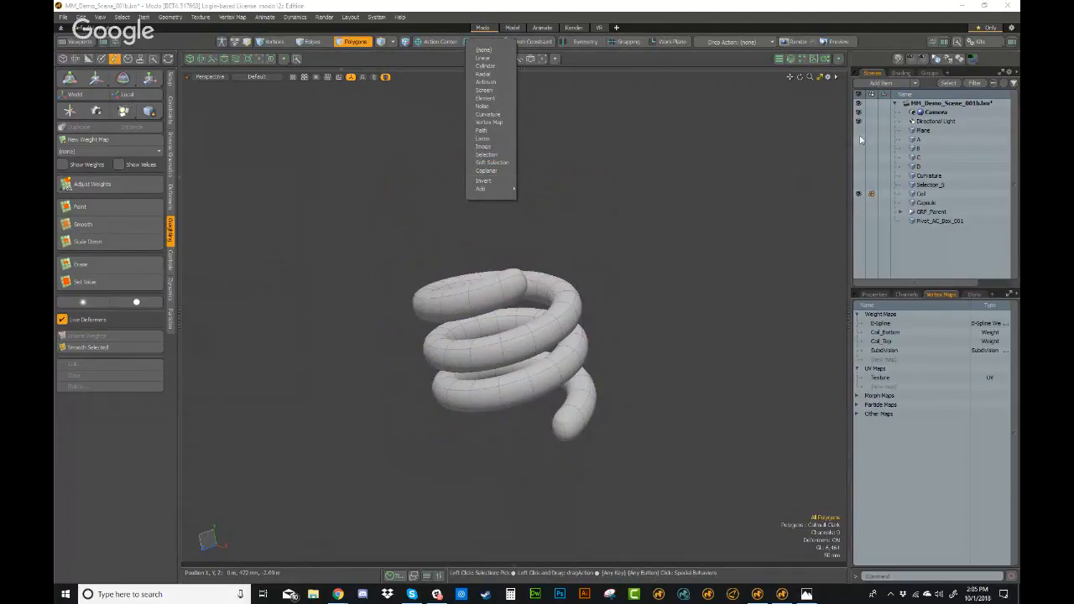
- Hide the Coil and show the Plane, framing it in the viewport
{"action": "left_click", "coordinate": [857, 193]}
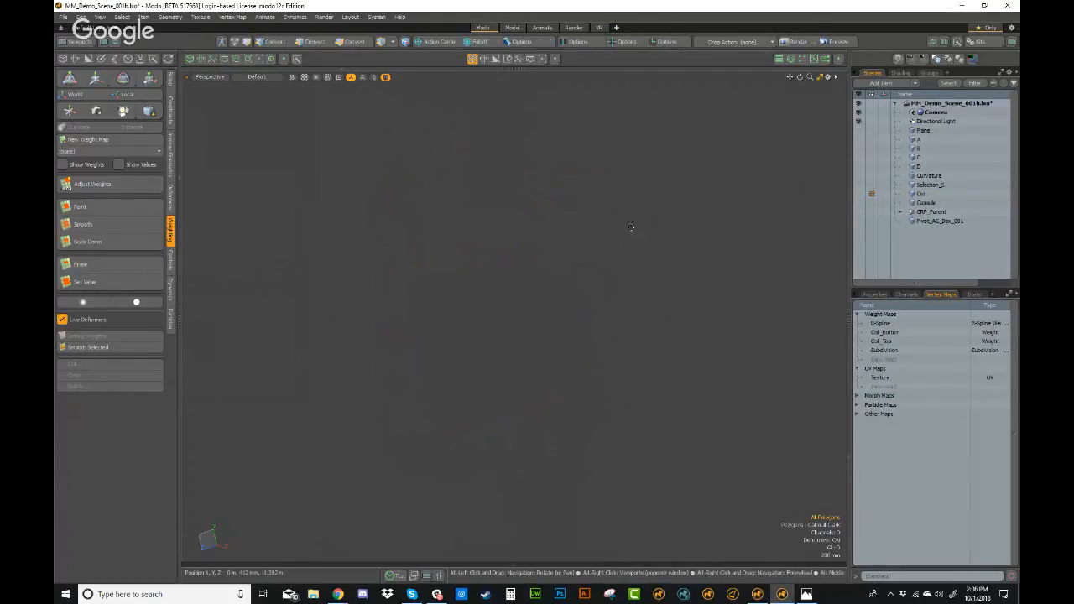
{"action": "key", "text": "3"}
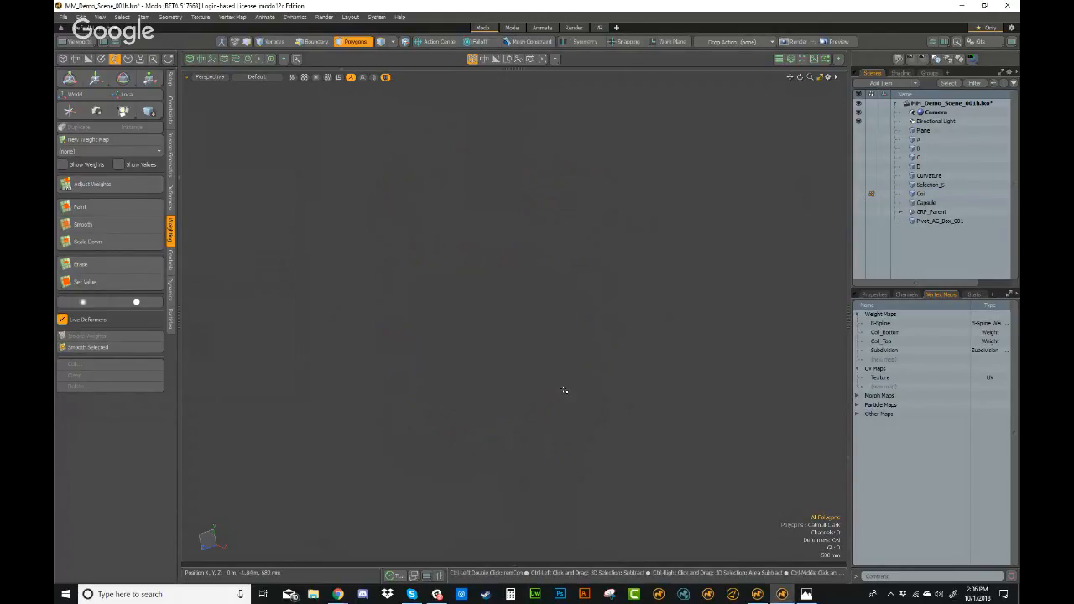
{"action": "left_click_drag", "start_coordinate": [559, 369], "coordinate": [693, 447], "text": "alt"}
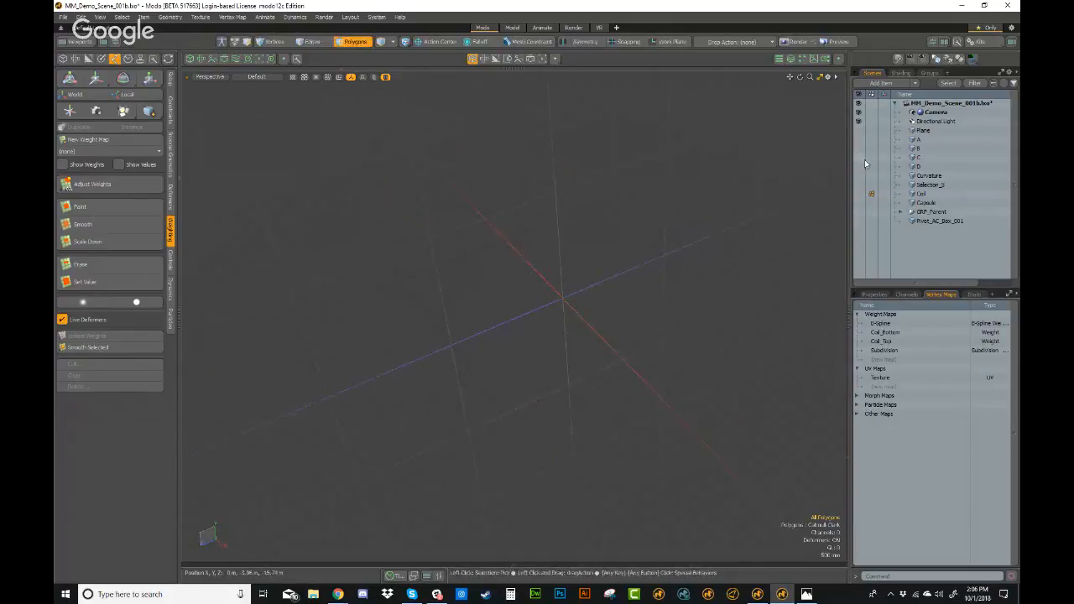
{"action": "left_click", "coordinate": [857, 131]}
{"action": "left_click_drag", "start_coordinate": [558, 312], "coordinate": [665, 420], "text": "ctrl+alt"}
{"action": "left_click_drag", "start_coordinate": [666, 419], "coordinate": [617, 363], "text": "alt+shift"}
{"action": "left_click_drag", "start_coordinate": [705, 451], "coordinate": [600, 336], "text": "alt"}
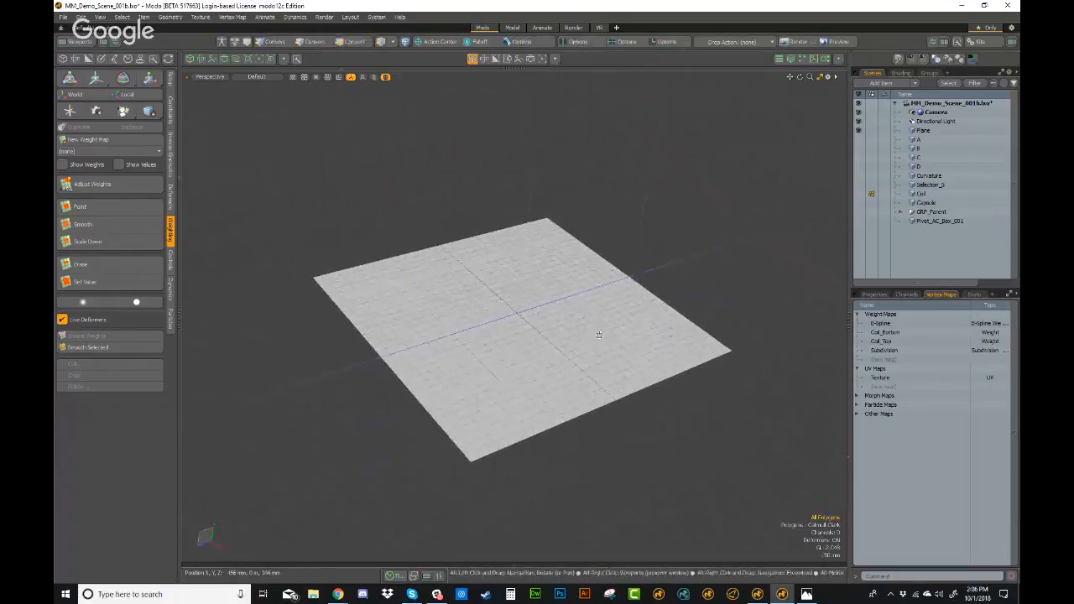
- Select a square block of polygons around the center of the plane
{"action": "key", "text": "5"}
{"action": "left_click", "coordinate": [517, 292]}
{"action": "left_click_drag", "start_coordinate": [517, 292], "coordinate": [489, 382], "text": "ctrl+alt"}
{"action": "left_click", "coordinate": [466, 296]}
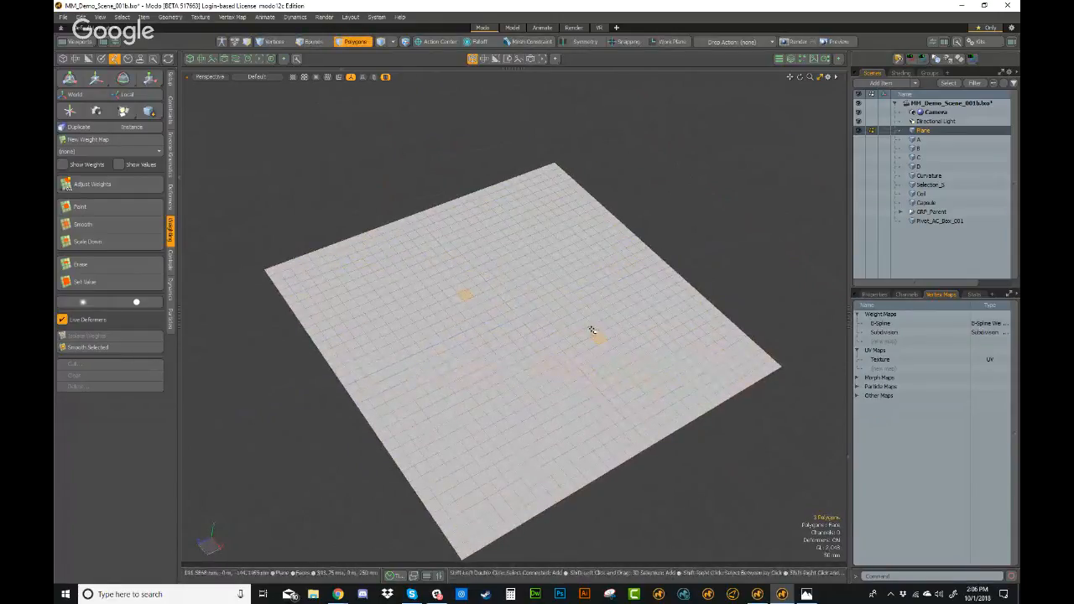
{"action": "right_click", "coordinate": [592, 321], "text": "shift"}
{"action": "left_click_drag", "start_coordinate": [645, 323], "coordinate": [647, 259], "text": "alt+shift"}
- Apply a Soft Selection falloff with Move to the polygons and reduce its radius to a circle around the block
{"action": "left_click", "coordinate": [480, 41]}
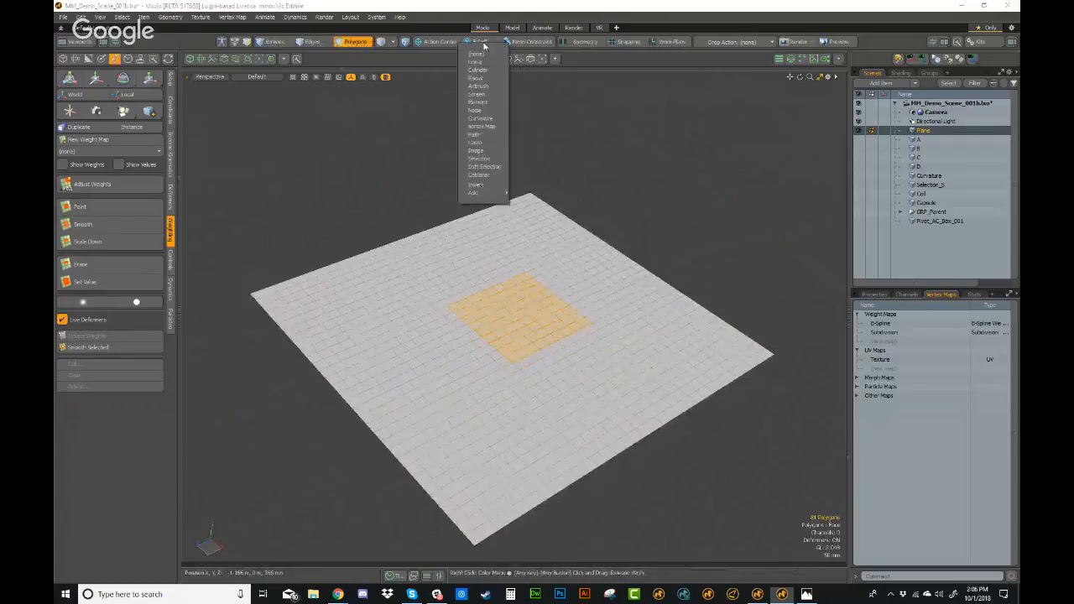
{"action": "left_click", "coordinate": [484, 166]}
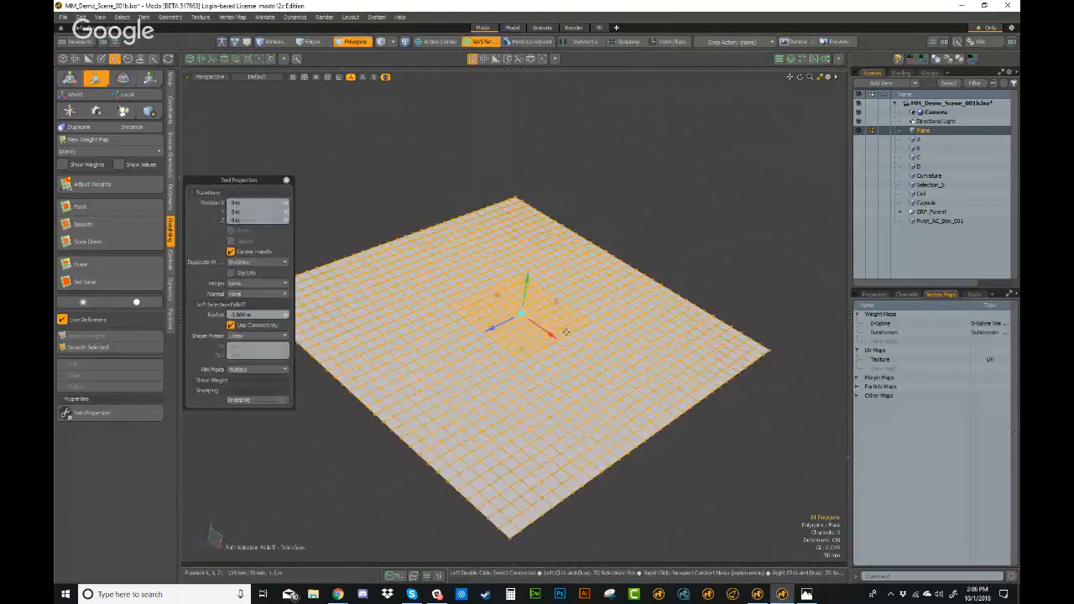
{"action": "left_click_drag", "start_coordinate": [566, 332], "coordinate": [537, 316], "text": "alt"}
{"action": "right_click_drag", "start_coordinate": [570, 323], "coordinate": [508, 324]}
{"action": "left_click_drag", "start_coordinate": [537, 329], "coordinate": [545, 379], "text": "alt"}
{"action": "right_click_drag", "start_coordinate": [545, 379], "coordinate": [528, 379]}
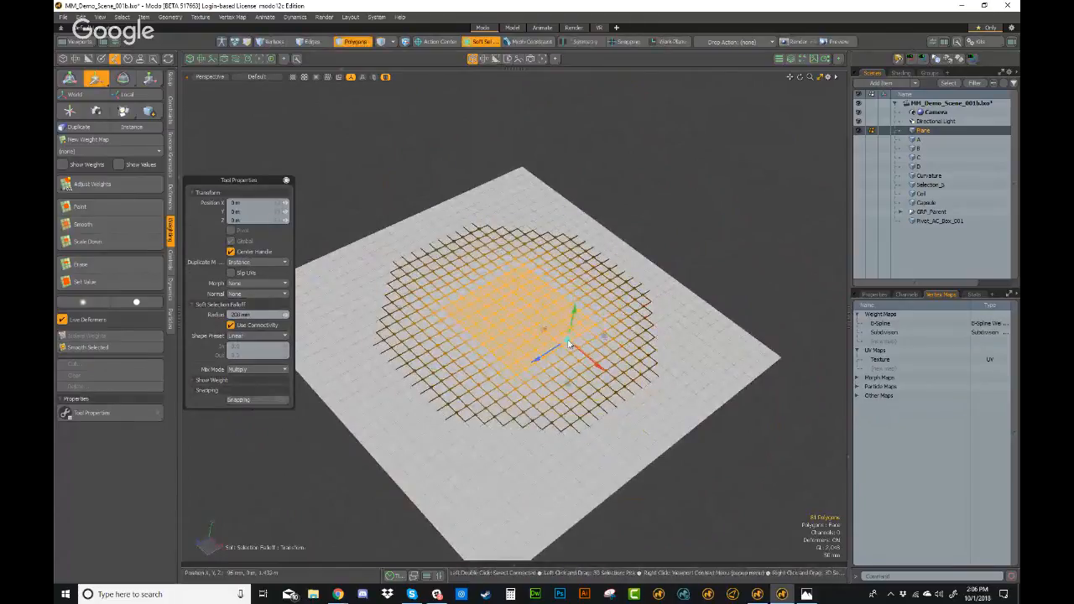
- Try raising the block vertically with the Soft Selection falloff and shrinking its radius, and undo the change
{"action": "left_click_drag", "start_coordinate": [574, 311], "coordinate": [576, 267]}
{"action": "left_click_drag", "start_coordinate": [545, 351], "coordinate": [594, 302], "text": "alt"}
{"action": "left_click", "coordinate": [594, 302], "text": "shift"}
{"action": "right_click_drag", "start_coordinate": [594, 302], "coordinate": [569, 302]}
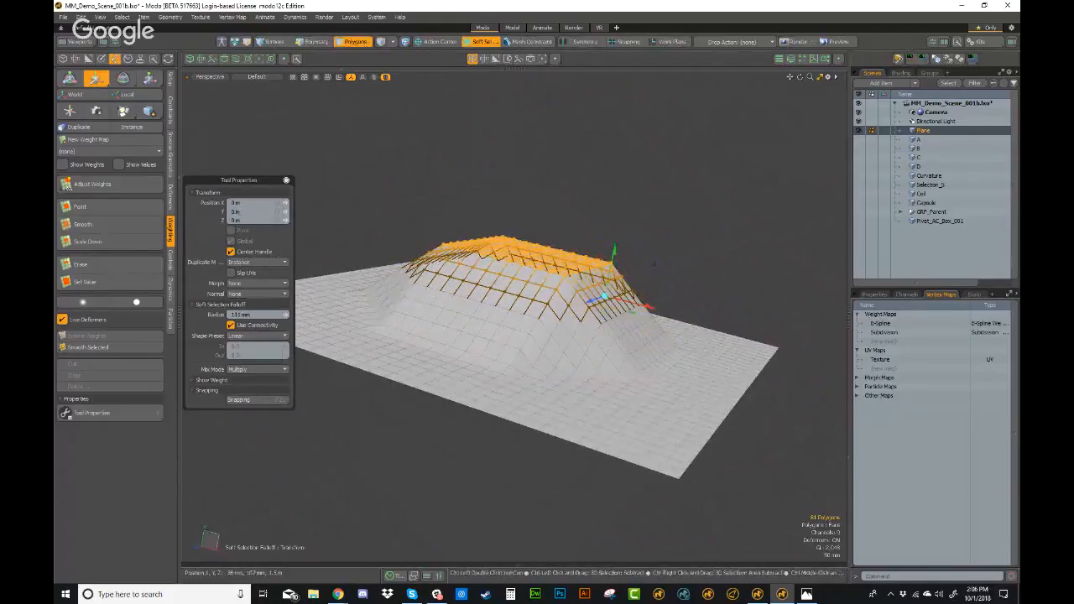
{"action": "key", "text": "ctrl+z"}
{"action": "left_click_drag", "start_coordinate": [602, 265], "coordinate": [577, 363], "text": "alt"}
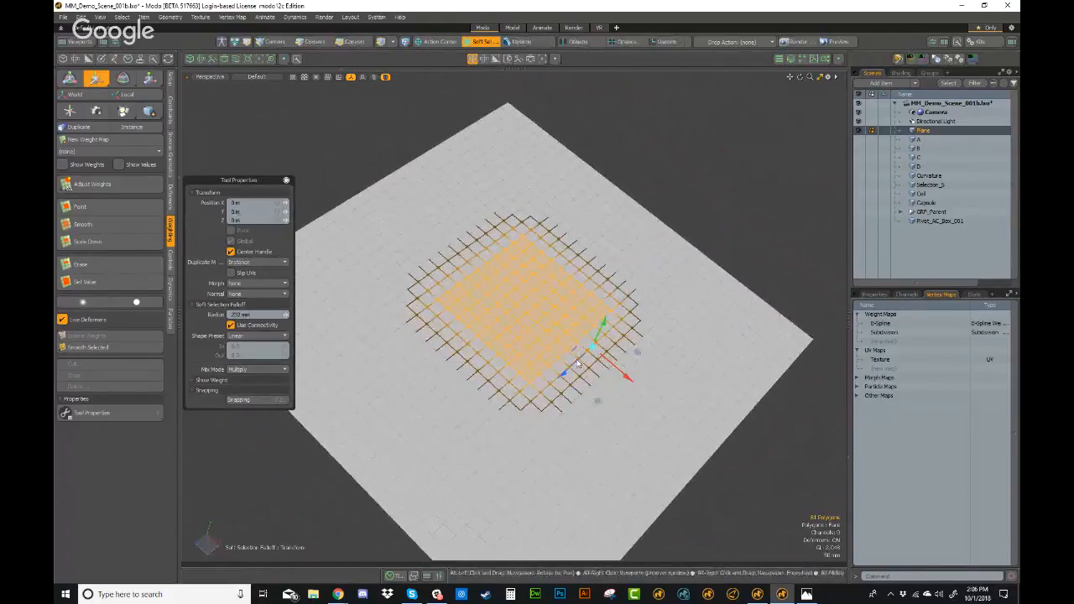
- Switch to the Selection falloff, set its Steps to 20, and try raising the block about 51 mm in Y
{"action": "left_click", "coordinate": [489, 41]}
{"action": "left_click", "coordinate": [484, 157]}
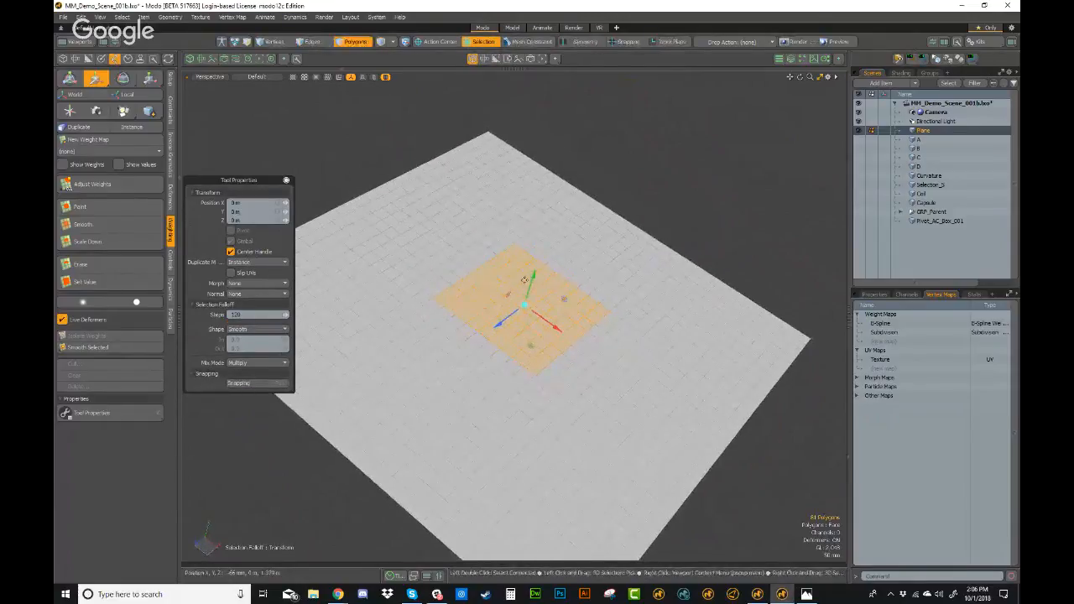
{"action": "key", "text": "ctrl+z"}
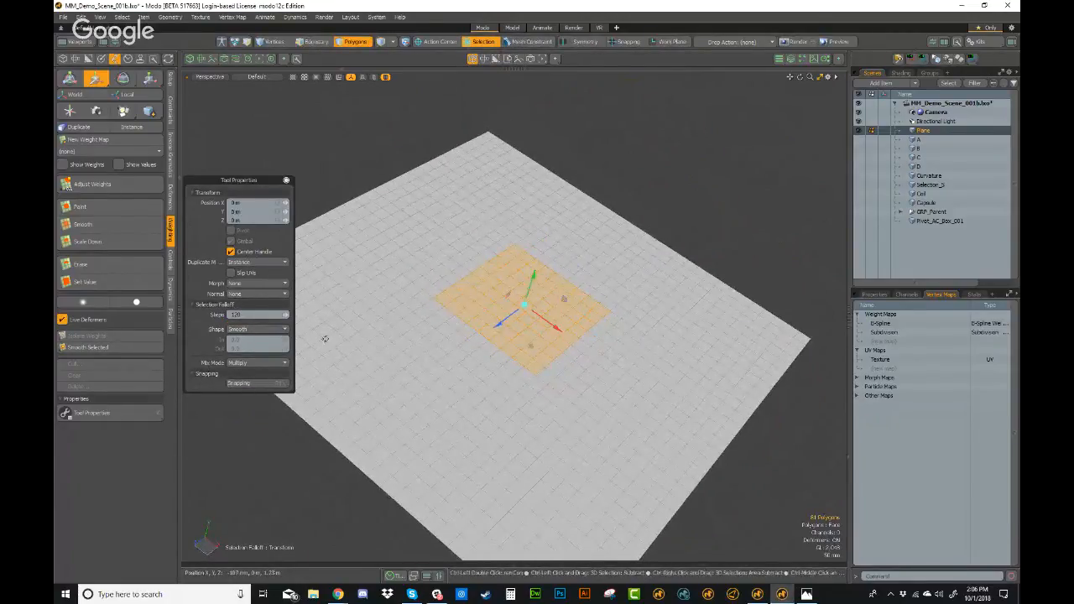
{"action": "left_click_drag", "start_coordinate": [285, 314], "coordinate": [260, 314]}
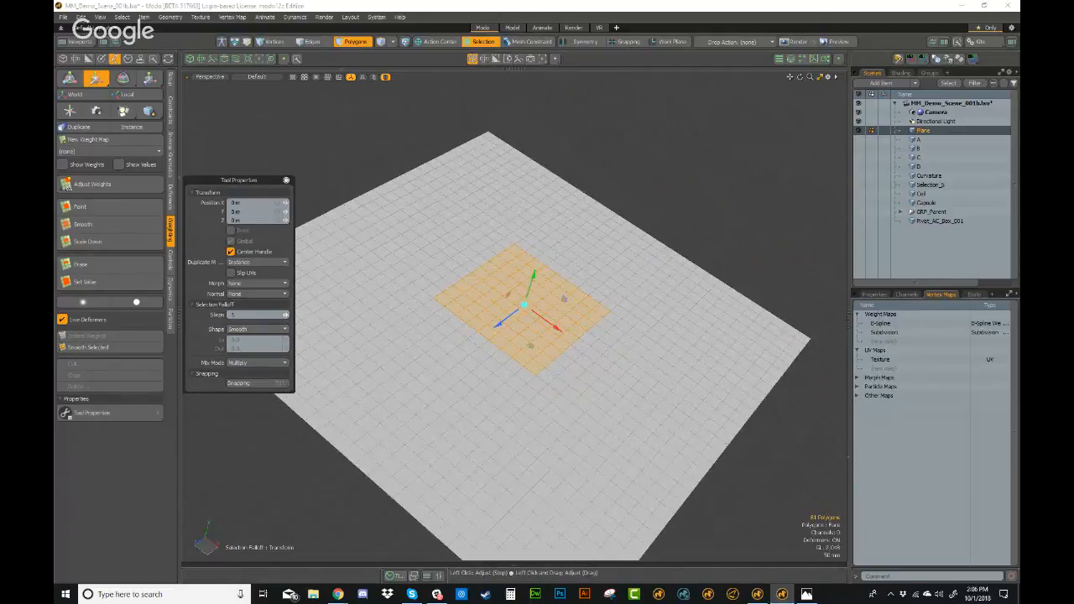
{"action": "left_click_drag", "start_coordinate": [530, 285], "coordinate": [535, 267]}
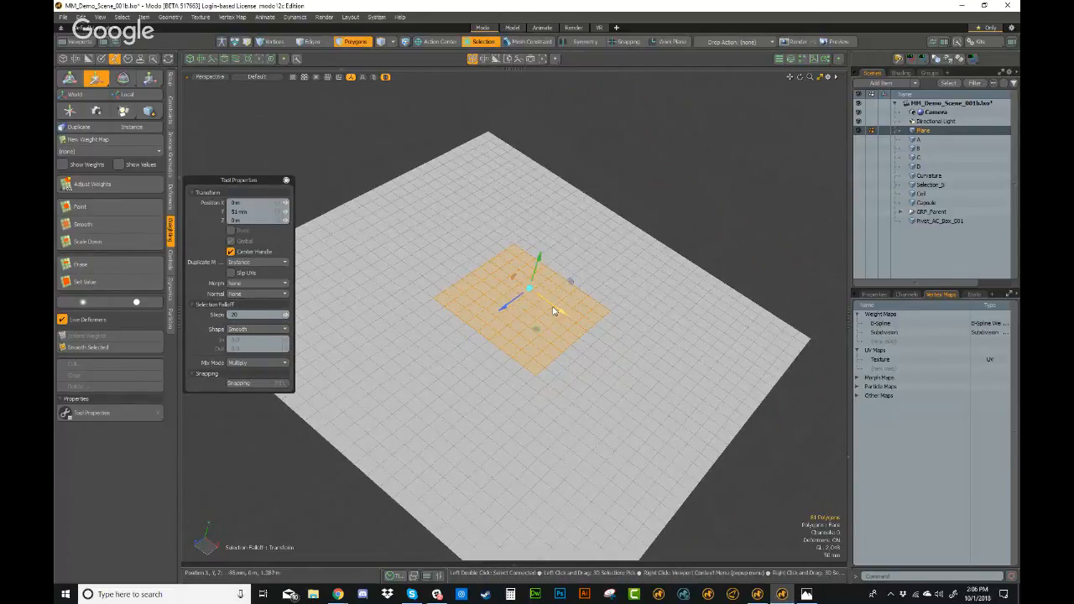
{"action": "key", "text": "ctrl+z"}
- Reselect a slightly larger central block of plane polygons and try raising it about 112 mm in Y with Move
{"action": "left_click_drag", "start_coordinate": [536, 355], "coordinate": [541, 243], "text": "alt"}
{"action": "key", "text": "Escape"}
{"action": "left_click_drag", "start_coordinate": [671, 193], "coordinate": [606, 280], "text": "alt"}
{"action": "scroll", "coordinate": [594, 327], "scroll_direction": "down", "scroll_amount": 1}
{"action": "left_click", "coordinate": [469, 296]}
{"action": "right_click", "coordinate": [615, 329], "text": "shift"}
{"action": "key", "text": "w"}
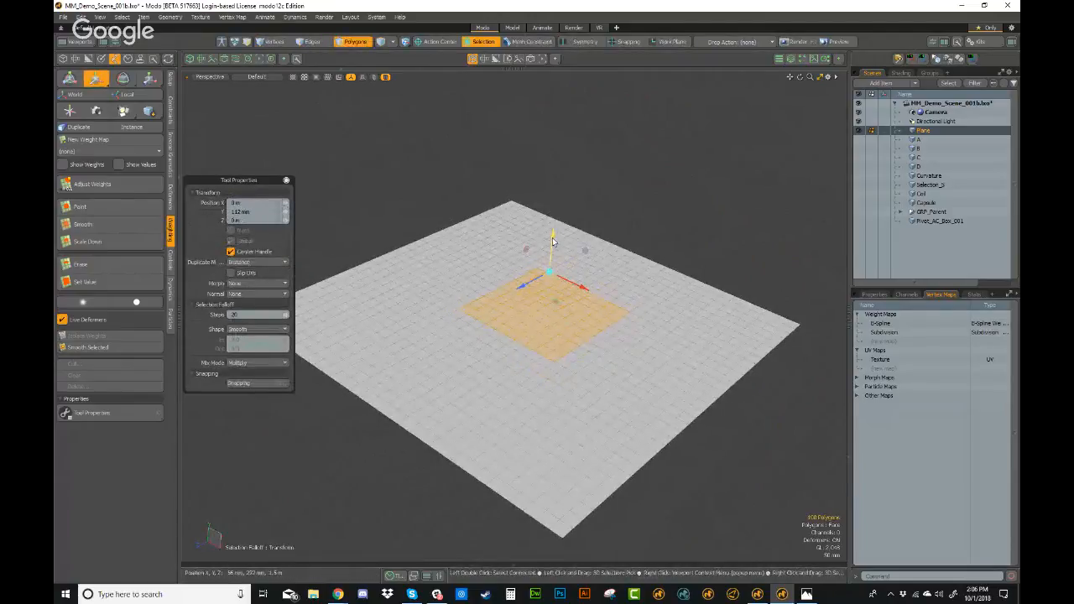
- Switch back to the Soft Selection falloff, move the central block, and reduce the falloff radius
{"action": "left_click", "coordinate": [483, 41]}
{"action": "left_click", "coordinate": [480, 166]}
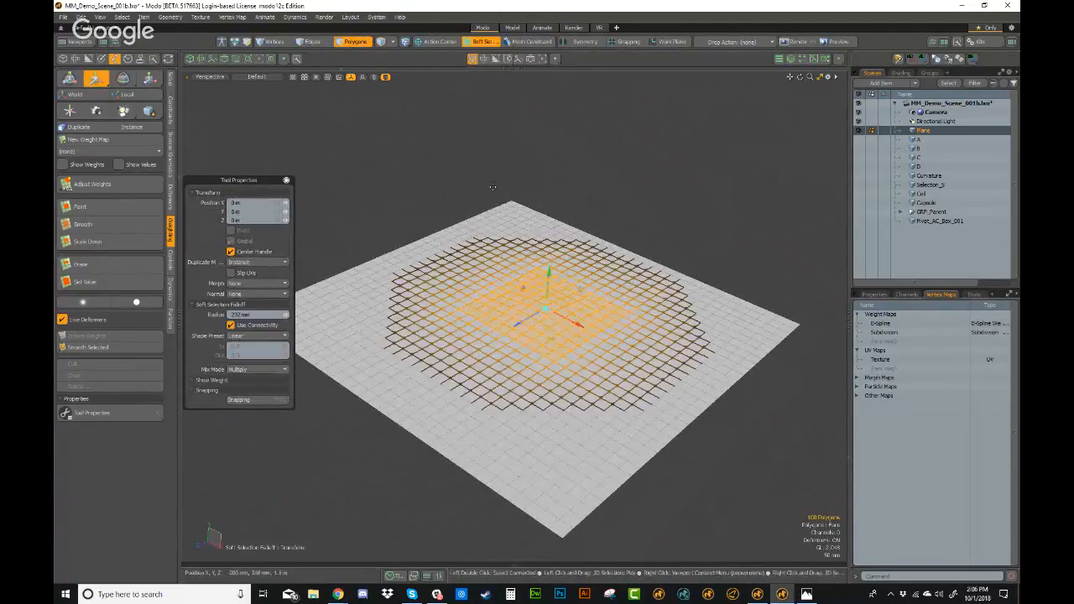
{"action": "left_click_drag", "start_coordinate": [623, 260], "coordinate": [616, 199], "text": "alt"}
{"action": "left_click_drag", "start_coordinate": [548, 266], "coordinate": [581, 300]}
{"action": "right_click_drag", "start_coordinate": [578, 319], "coordinate": [528, 319]}
- Widen the Soft Selection radius around the moved block, drop Move, and deselect the polygons
{"action": "left_click_drag", "start_coordinate": [576, 317], "coordinate": [562, 336], "text": "alt"}
{"action": "scroll", "coordinate": [562, 336], "scroll_direction": "down", "scroll_amount": 2}
{"action": "right_click_drag", "start_coordinate": [598, 329], "coordinate": [625, 329]}
{"action": "left_click_drag", "start_coordinate": [625, 329], "coordinate": [663, 310], "text": "alt"}
{"action": "scroll", "coordinate": [663, 310], "scroll_direction": "down", "scroll_amount": 1}
{"action": "key", "text": "q"}
{"action": "left_click", "coordinate": [685, 255]}
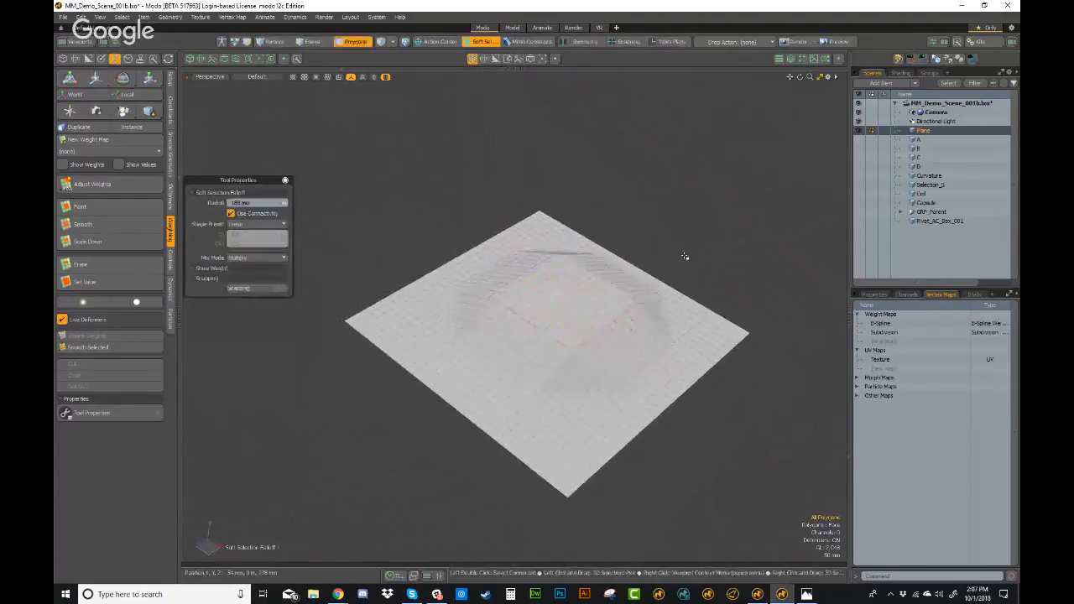
- Undo the soft deformation, clear the polygon selection, Move and the falloff, and hide the Plane
{"action": "left_click_drag", "start_coordinate": [685, 256], "coordinate": [633, 369], "text": "alt"}
{"action": "scroll", "coordinate": [633, 370], "scroll_direction": "down", "scroll_amount": 2}
{"action": "key", "text": "ctrl+z"}
{"action": "left_click_drag", "start_coordinate": [747, 325], "coordinate": [710, 338], "text": "alt"}
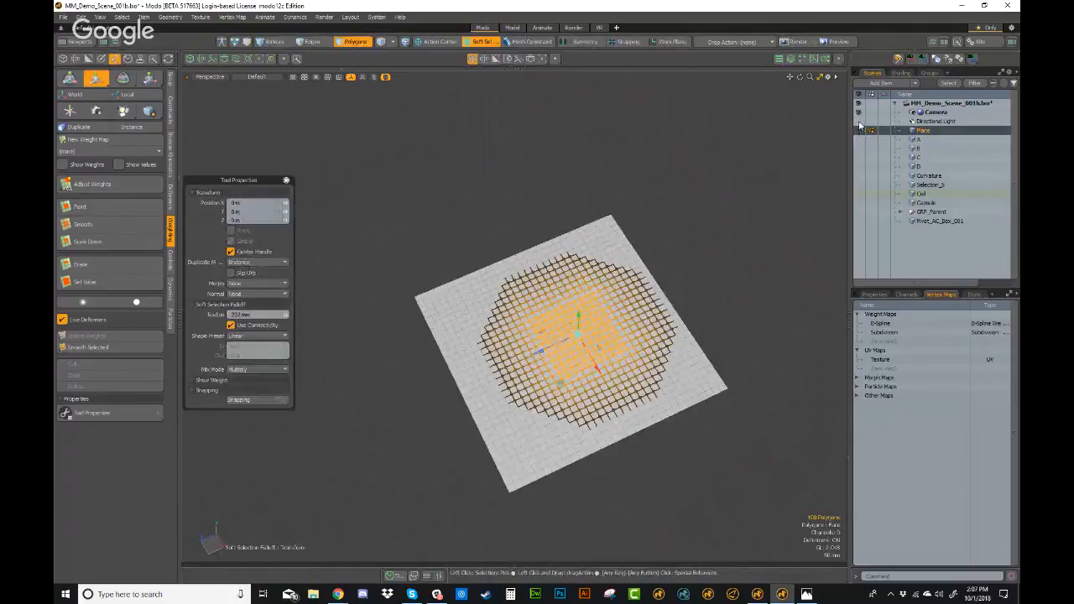
{"action": "key", "text": "Escape"}
{"action": "key", "text": "Escape"}
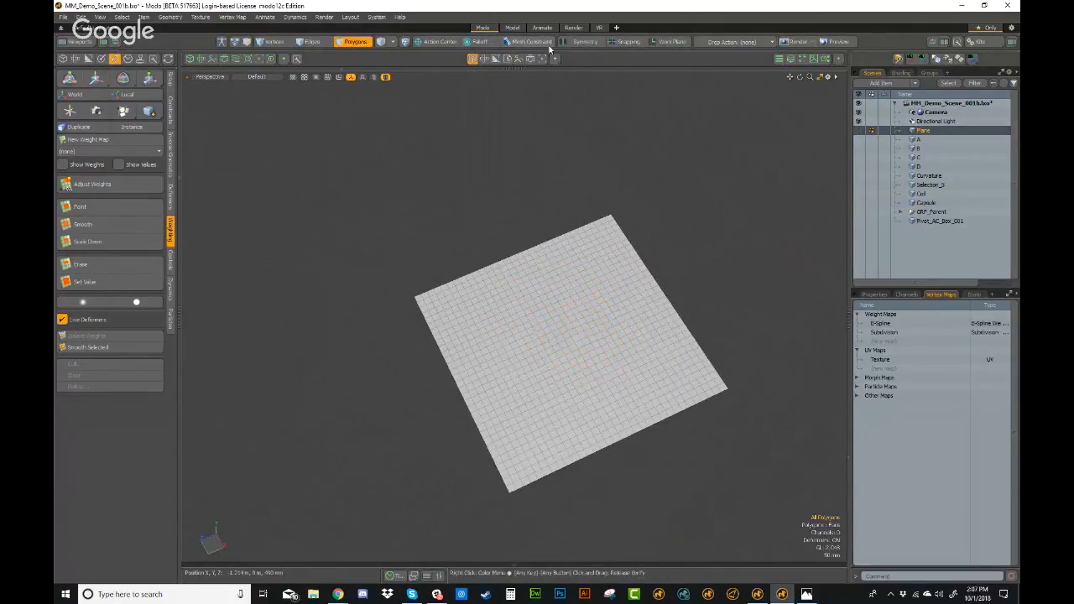
- Show and select mesh D, and select the four center polygons on one column's slanted cap
{"action": "left_click", "coordinate": [476, 41]}
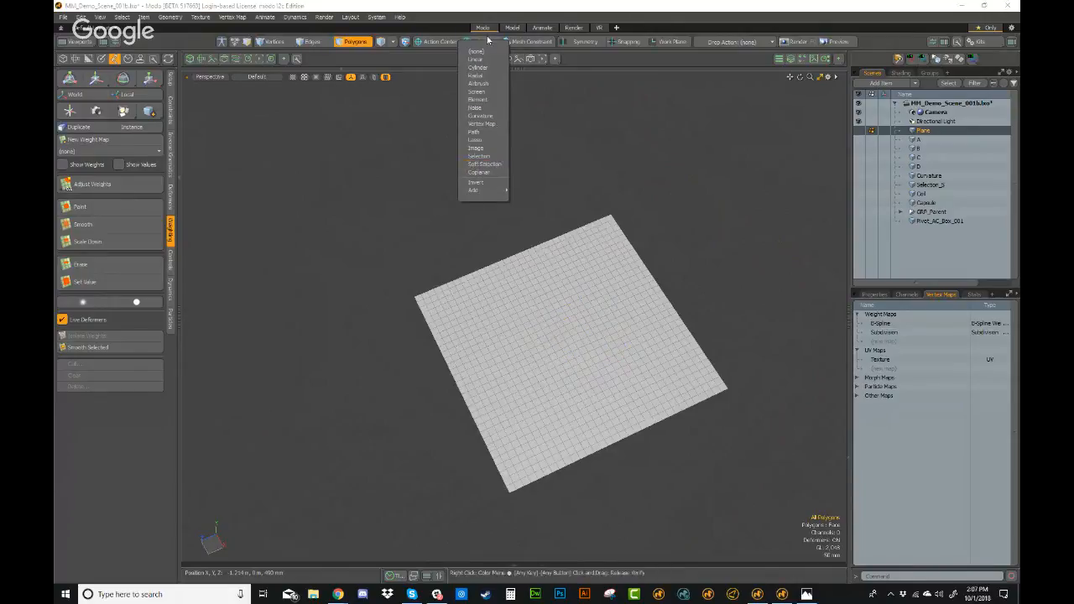
{"action": "left_click", "coordinate": [482, 164]}
{"action": "left_click", "coordinate": [858, 167]}
{"action": "scroll", "coordinate": [671, 277], "scroll_direction": "down", "scroll_amount": 5}
{"action": "left_click_drag", "start_coordinate": [638, 224], "coordinate": [707, 257], "text": "alt+shift"}
{"action": "scroll", "coordinate": [708, 256], "scroll_direction": "up", "scroll_amount": 5}
{"action": "left_click", "coordinate": [923, 167]}
{"action": "left_click_drag", "start_coordinate": [585, 377], "coordinate": [579, 298], "text": "alt"}
{"action": "scroll", "coordinate": [631, 342], "scroll_direction": "up", "scroll_amount": 5}
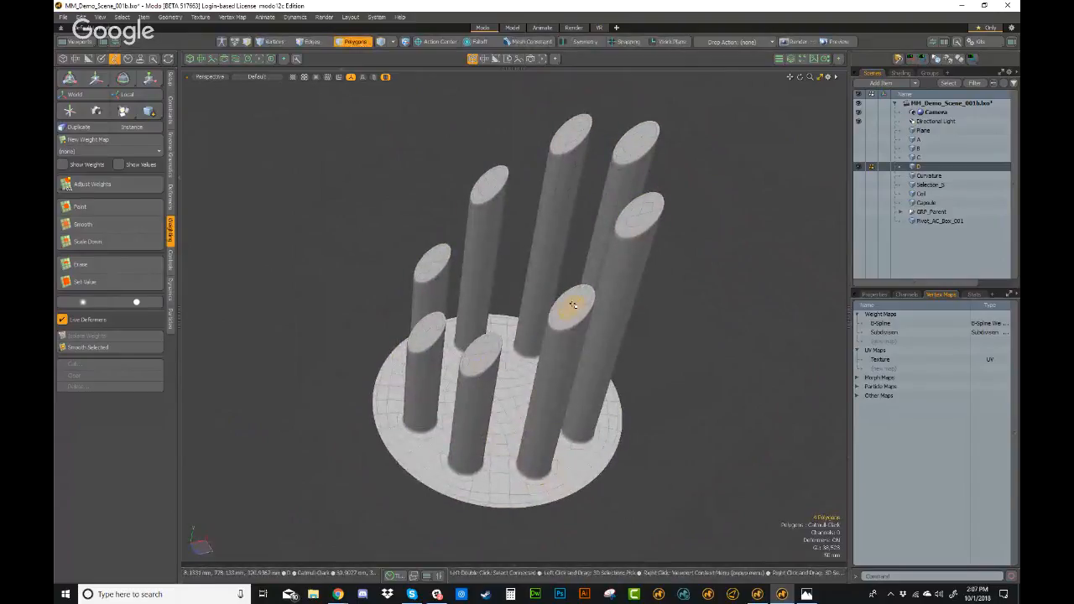
- Apply a Coplanar falloff with Move to the column cap and set the action center to Selection
{"action": "left_click", "coordinate": [492, 42]}
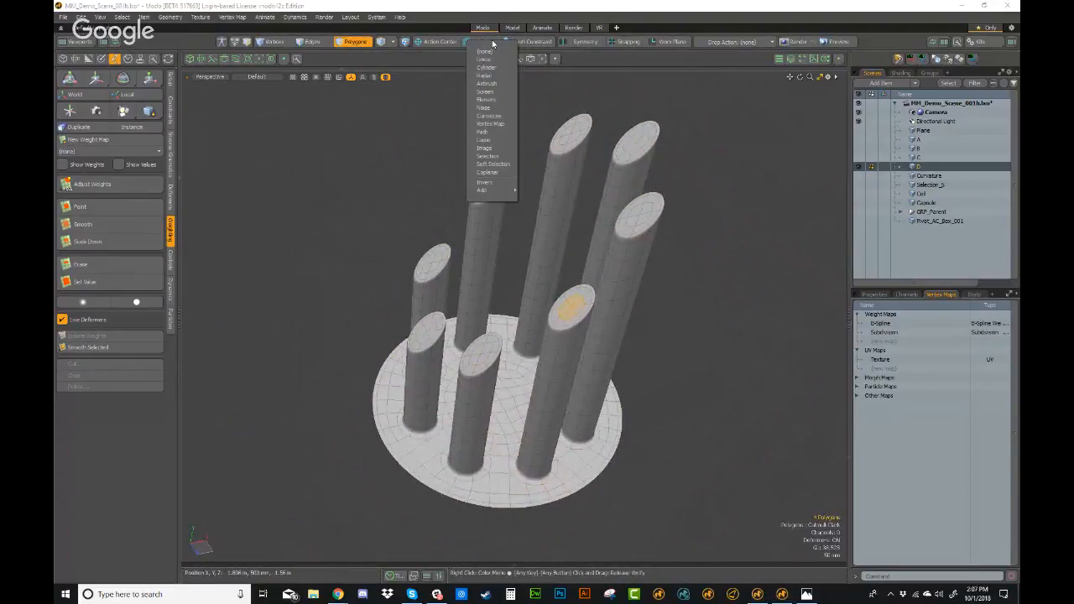
{"action": "left_click", "coordinate": [487, 172]}
{"action": "left_click_drag", "start_coordinate": [601, 415], "coordinate": [622, 300], "text": "alt"}
{"action": "key", "text": "w"}
{"action": "scroll", "coordinate": [610, 286], "scroll_direction": "up", "scroll_amount": 6}
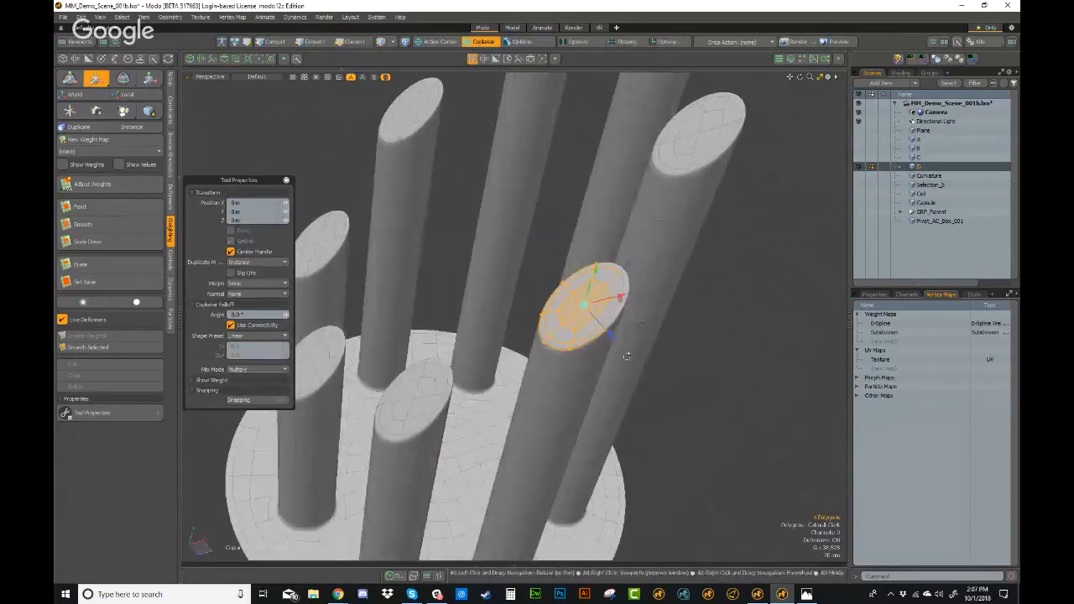
{"action": "left_click_drag", "start_coordinate": [580, 298], "coordinate": [603, 250], "text": "alt"}
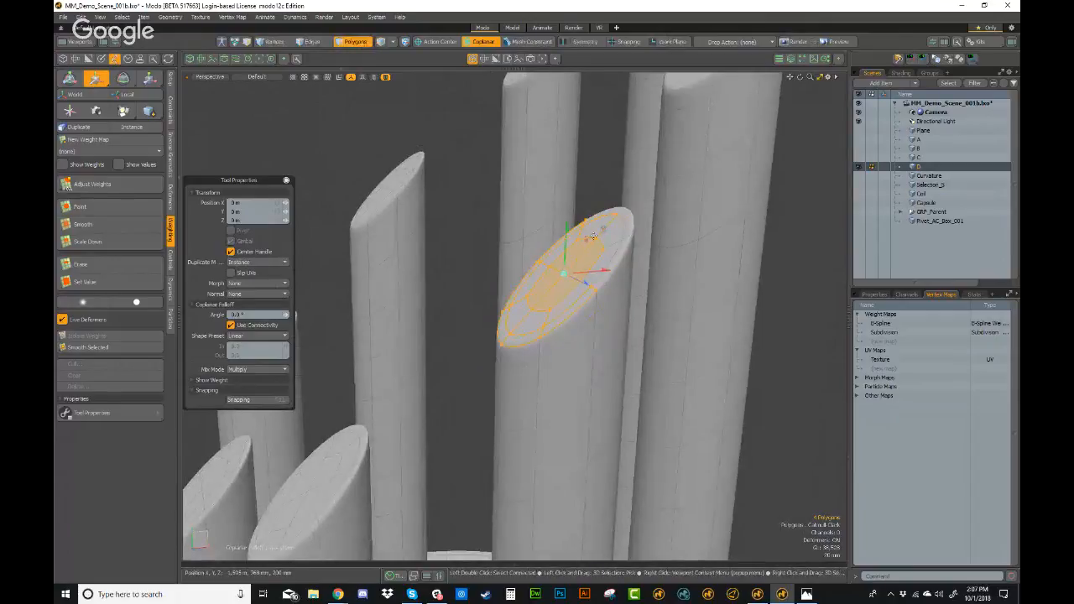
{"action": "left_click_drag", "start_coordinate": [530, 344], "coordinate": [612, 254], "text": "alt"}
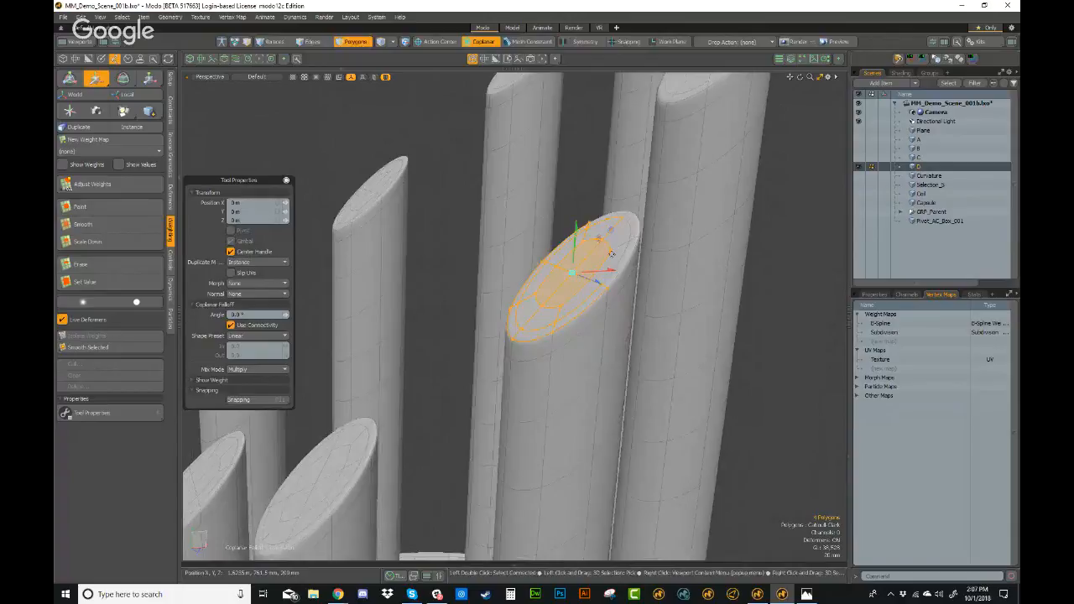
{"action": "key", "text": "alt"}
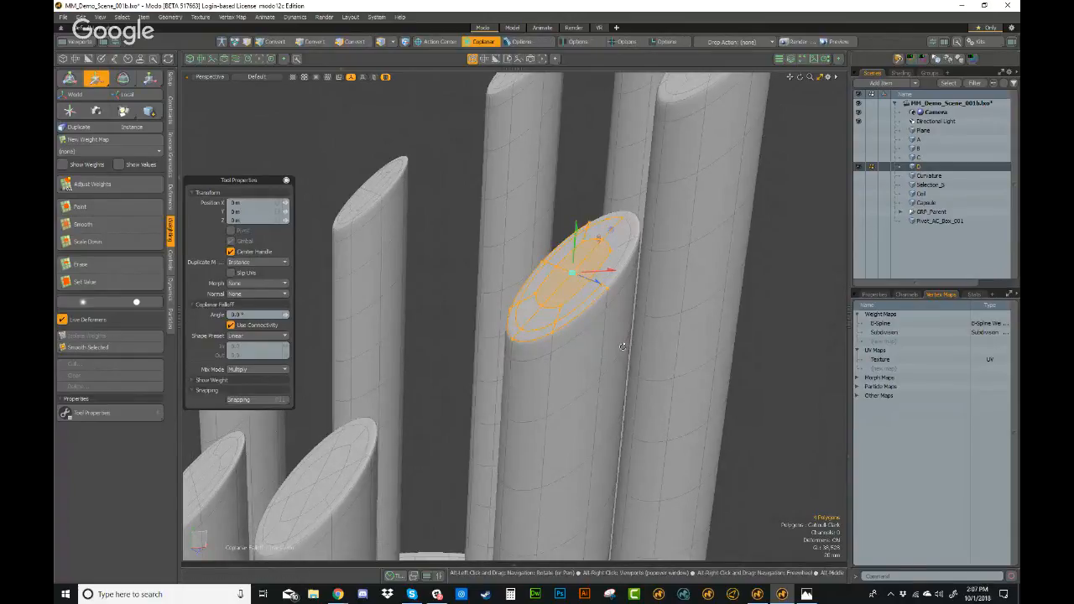
{"action": "key", "text": "alt+a"}
{"action": "left_click_drag", "start_coordinate": [622, 347], "coordinate": [606, 420], "text": "alt"}
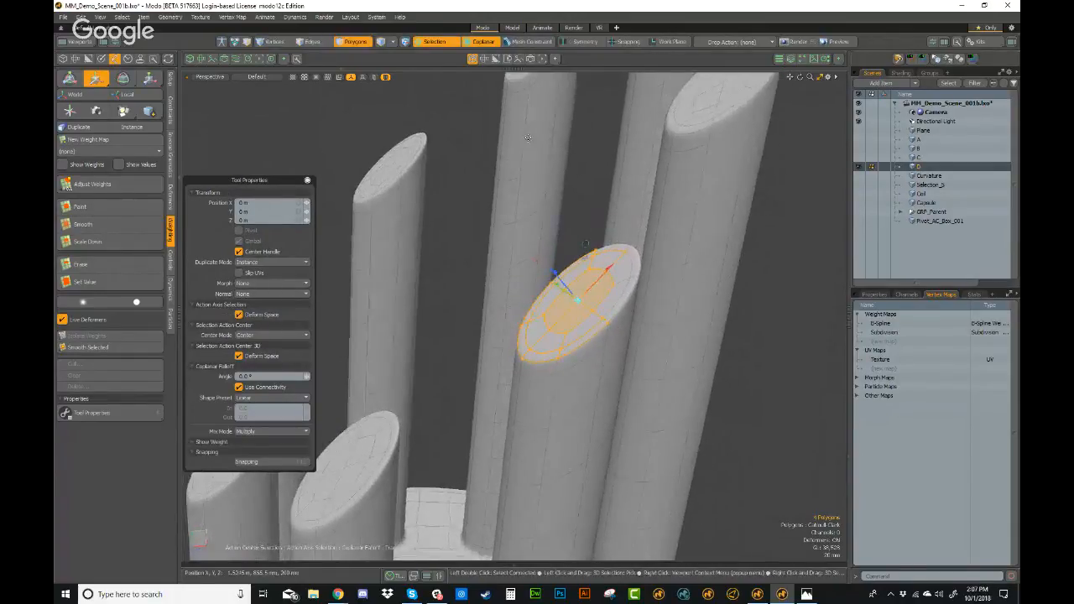
- Test pulling the cap along its normal, undo it, and set the Coplanar falloff Angle to about 14.5°
{"action": "left_click_drag", "start_coordinate": [544, 262], "coordinate": [528, 225], "text": "alt"}
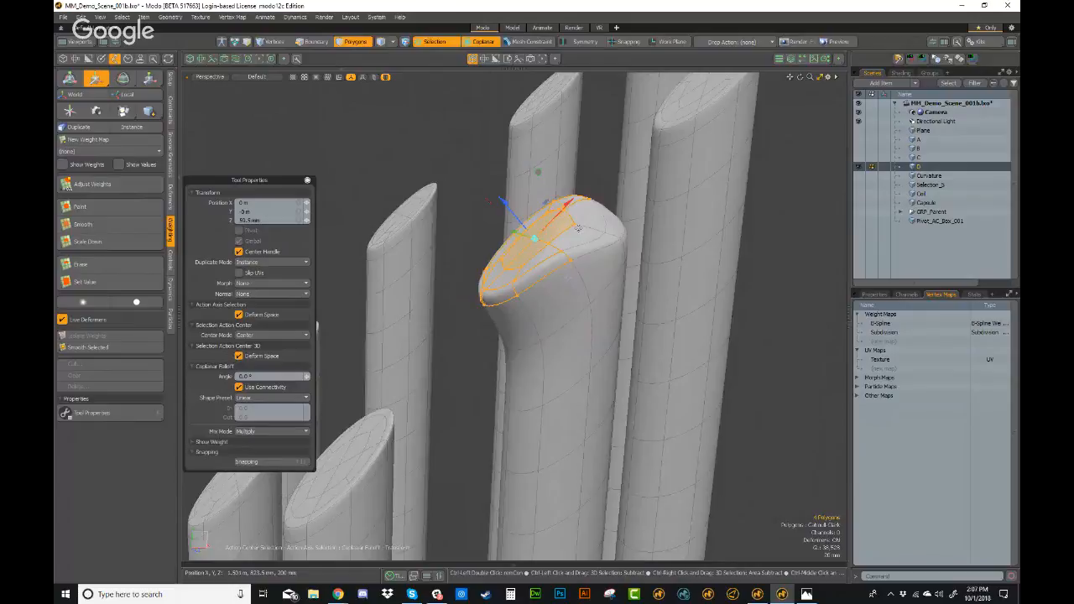
{"action": "key", "text": "ctrl+z"}
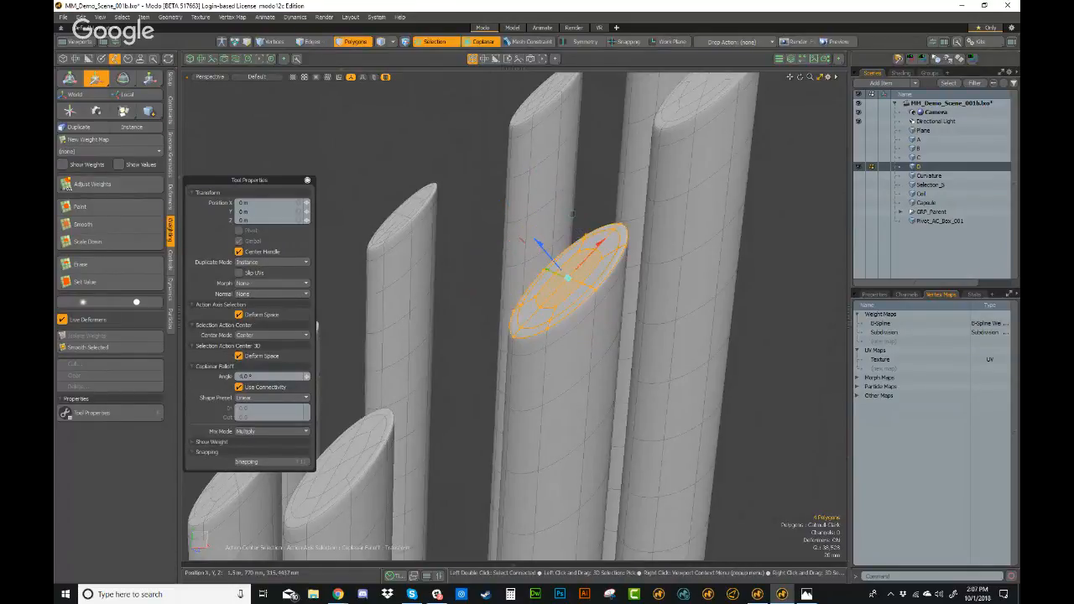
{"action": "left_click_drag", "start_coordinate": [306, 376], "coordinate": [315, 376]}
- Pull the single column cap outward along its normal with the wider angle, and undo the moves
{"action": "left_click_drag", "start_coordinate": [553, 260], "coordinate": [533, 164]}
{"action": "left_click_drag", "start_coordinate": [495, 194], "coordinate": [432, 172]}
{"action": "scroll", "coordinate": [436, 134], "scroll_direction": "down", "scroll_amount": 2}
{"action": "key", "text": "ctrl+z"}
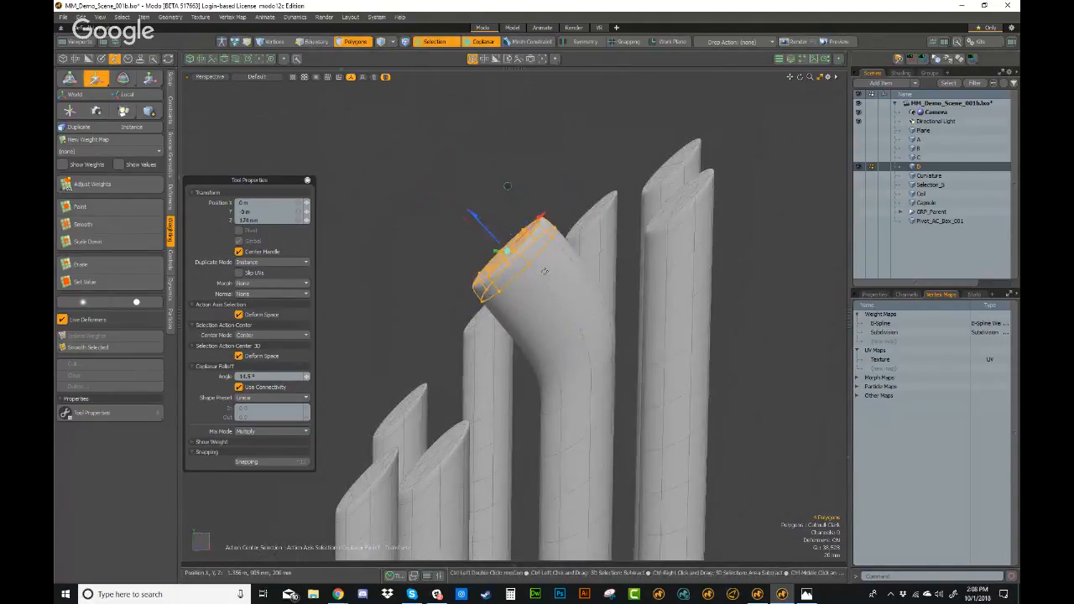
{"action": "key", "text": "ctrl+z"}
- Turn off Use Connectivity for the Coplanar falloff and pull all column caps about 314 mm along the normal
{"action": "left_click_drag", "start_coordinate": [544, 271], "coordinate": [607, 395], "text": "alt"}
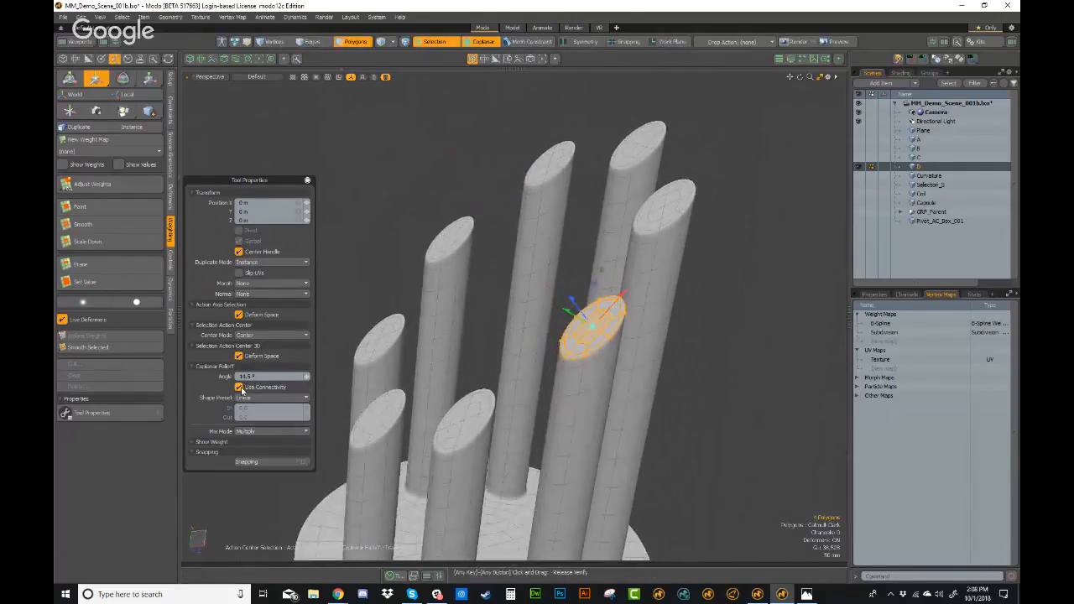
{"action": "left_click_drag", "start_coordinate": [571, 361], "coordinate": [636, 333], "text": "alt"}
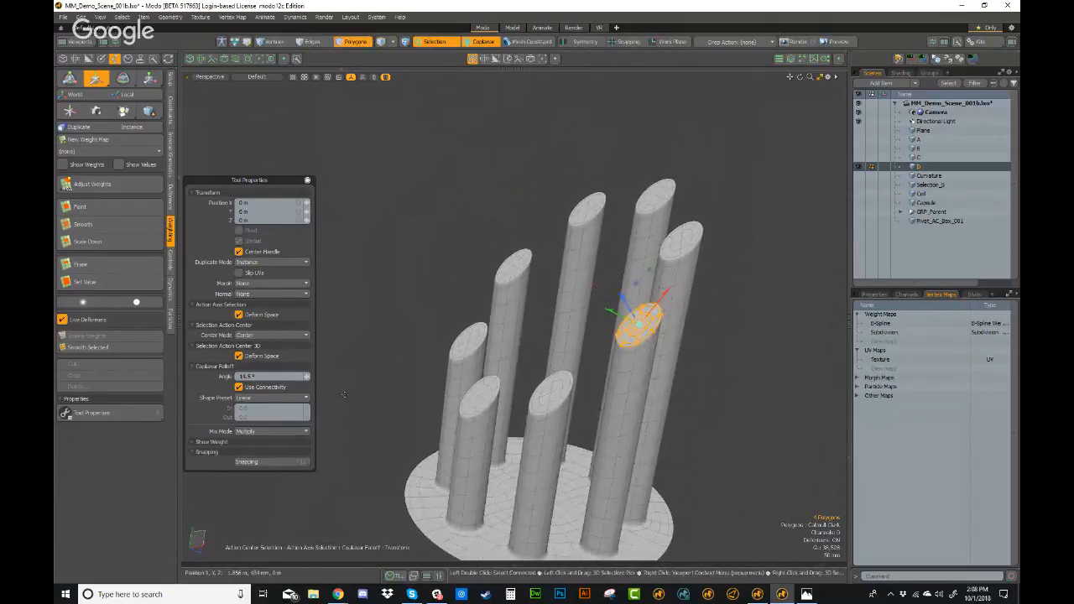
{"action": "left_click", "coordinate": [239, 387]}
{"action": "left_click_drag", "start_coordinate": [479, 277], "coordinate": [547, 219], "text": "alt"}
{"action": "scroll", "coordinate": [528, 225], "scroll_direction": "down", "scroll_amount": 3}
- Check the options for adding falloffs, move the caps once more, undo the deformations, and drop Move and the selection
{"action": "left_click", "coordinate": [483, 42]}
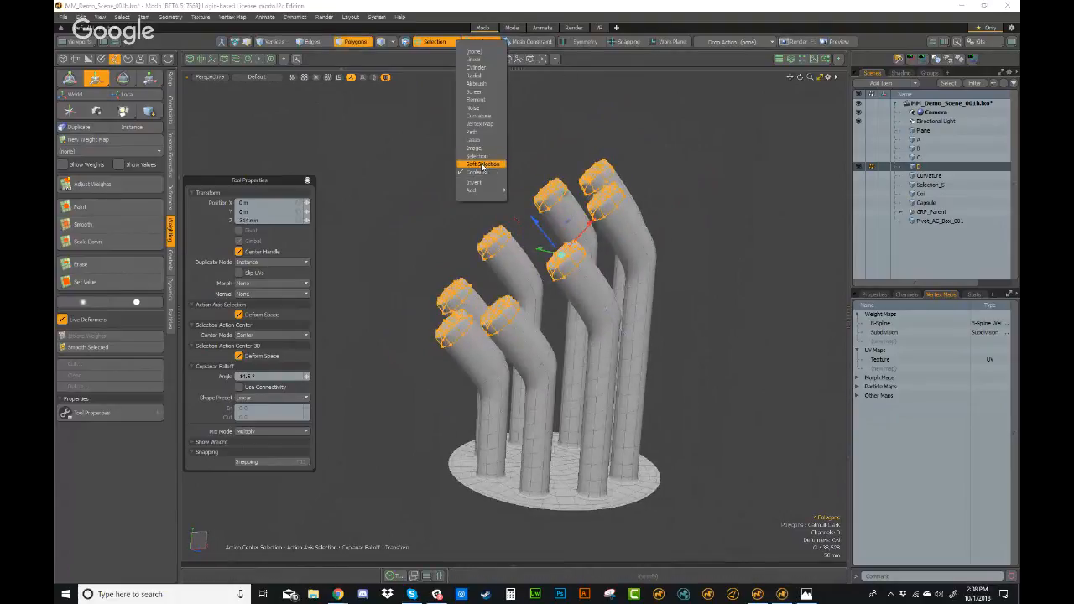
{"action": "mouse_move", "coordinate": [474, 190]}
{"action": "left_click_drag", "start_coordinate": [541, 317], "coordinate": [566, 340], "text": "alt"}
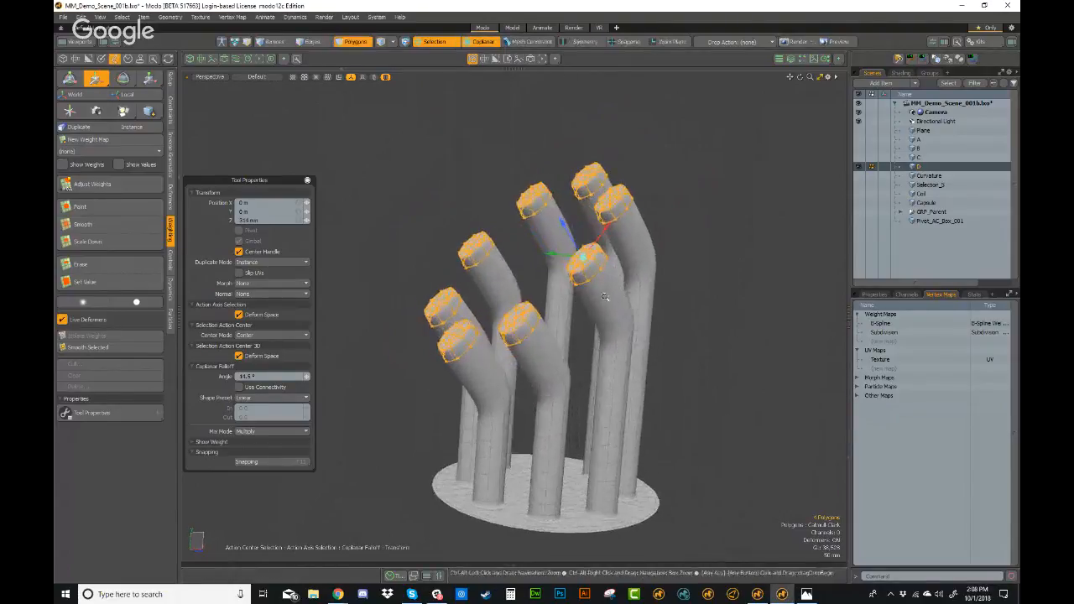
{"action": "scroll", "coordinate": [566, 331], "scroll_direction": "up", "scroll_amount": 2}
{"action": "left_click_drag", "start_coordinate": [591, 261], "coordinate": [693, 309]}
{"action": "key", "text": "ctrl+z"}
{"action": "key", "text": "ctrl+z"}
{"action": "key", "text": "Escape"}
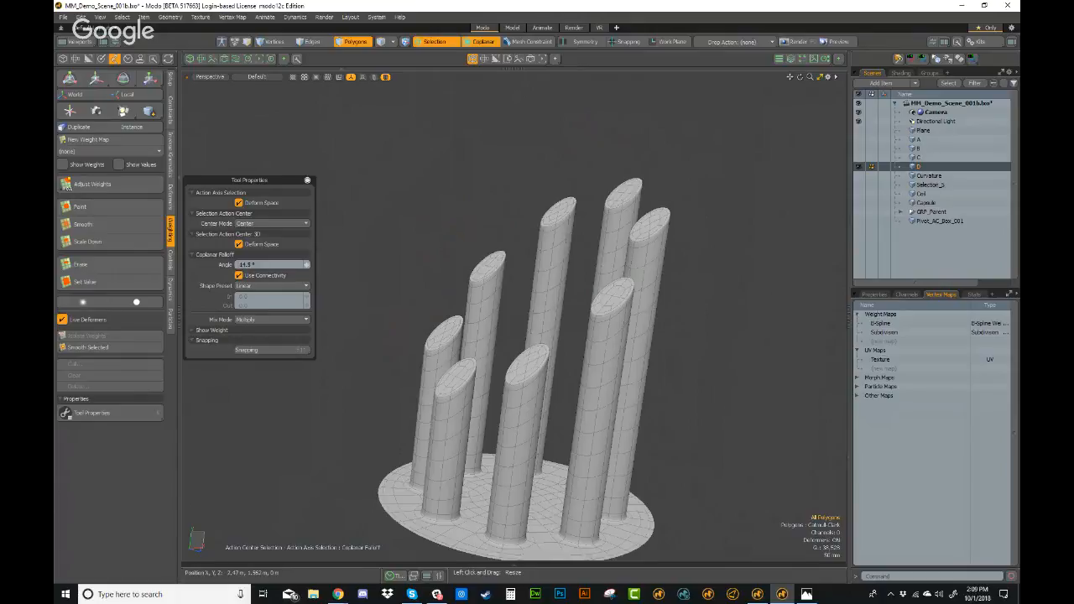
- Switch to the Photos window with the Modonaut Monday social channel info image and maximize it
{"action": "key", "text": "alt+Tab"}
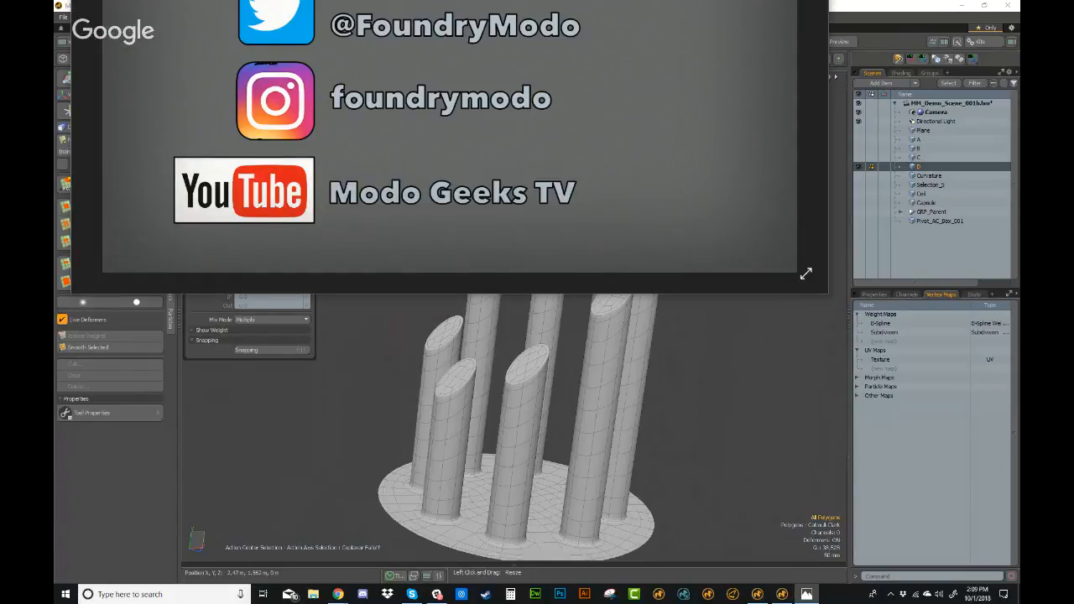
{"action": "left_click_drag", "start_coordinate": [692, 0], "coordinate": [744, 73]}
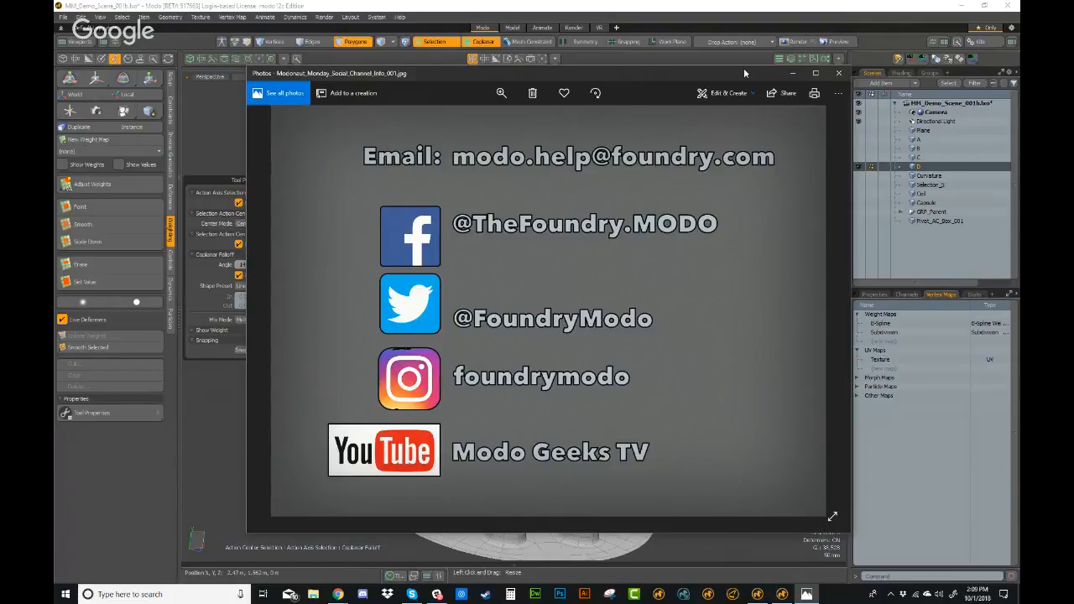
{"action": "double_click", "coordinate": [745, 73]}
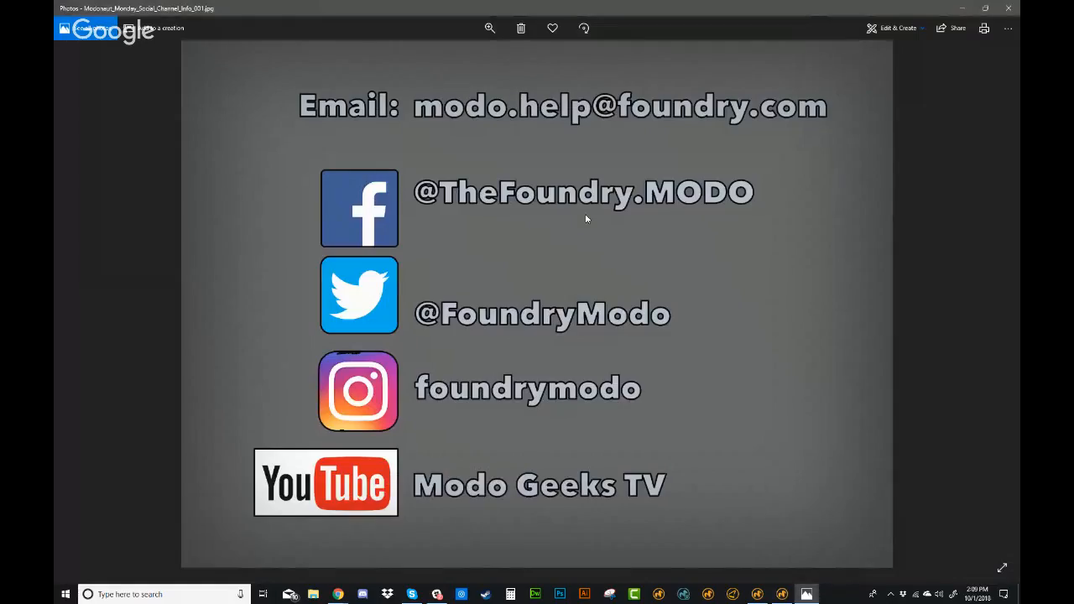